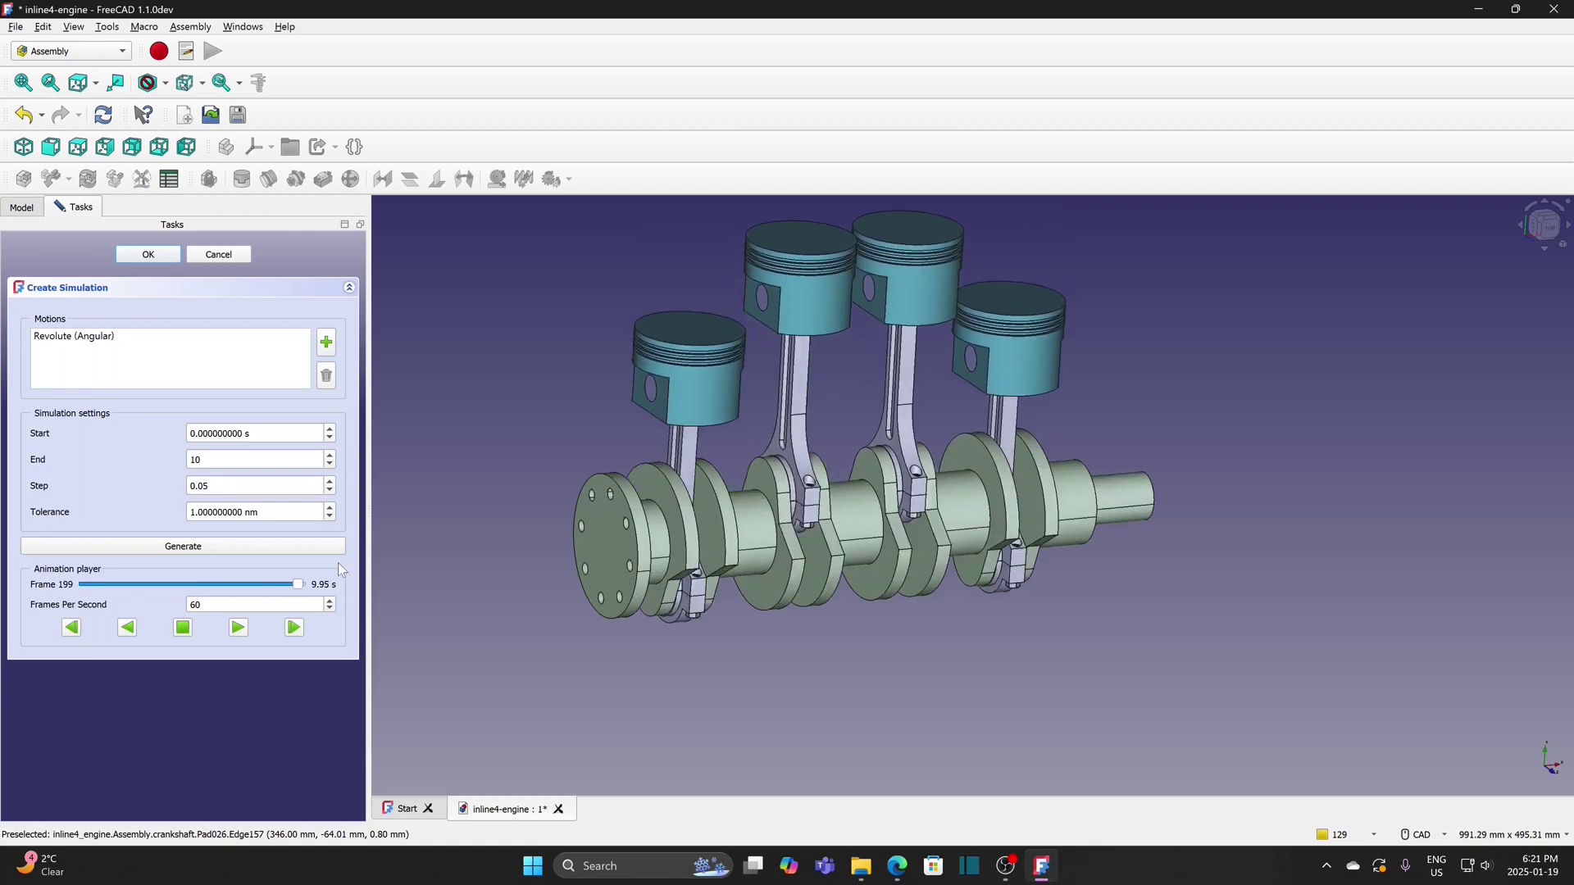
Stop the inline-four engine simulation and play it forward again
click(181, 628)
click(239, 628)
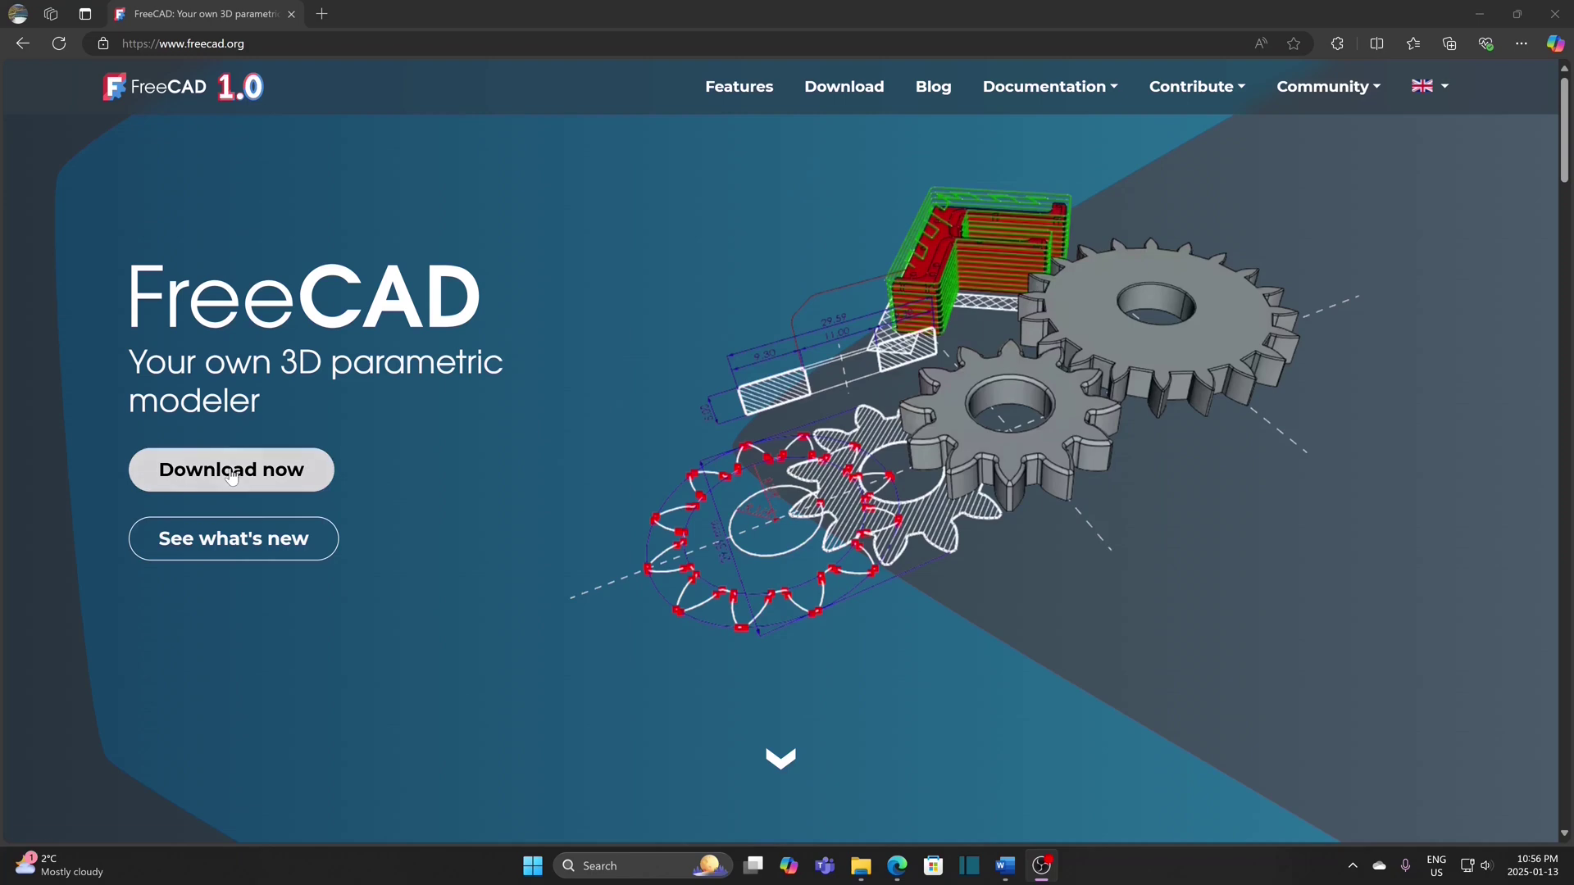
Open the FreeCAD weekly builds release page from the download page and find the Windows x86_64 .7z package
click(239, 476)
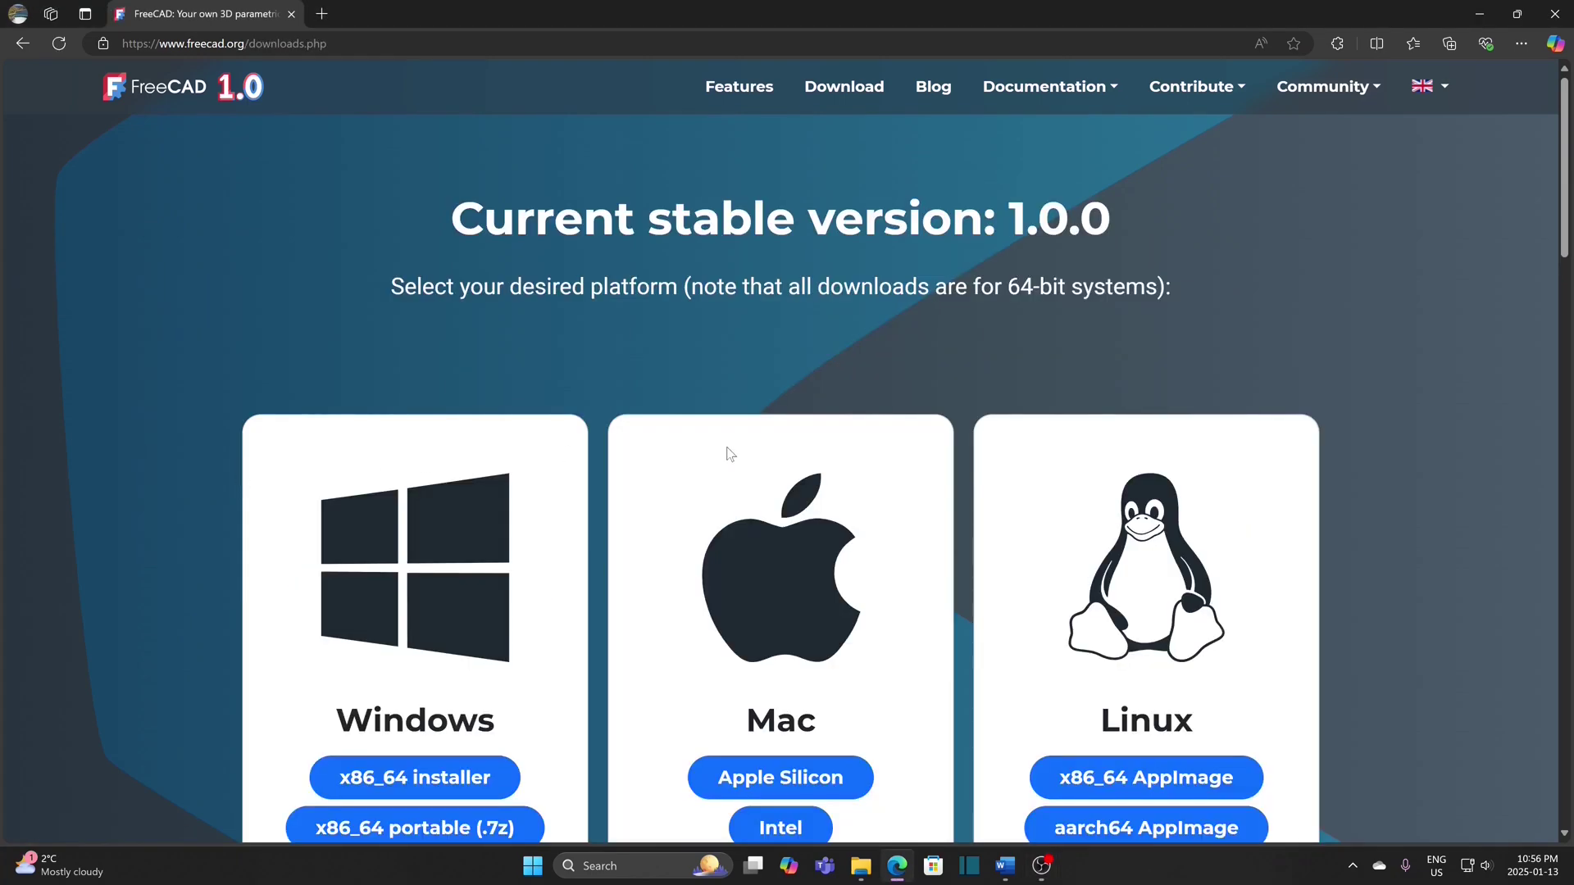
scroll(727, 459, down, 10)
scroll(363, 366, down, 5)
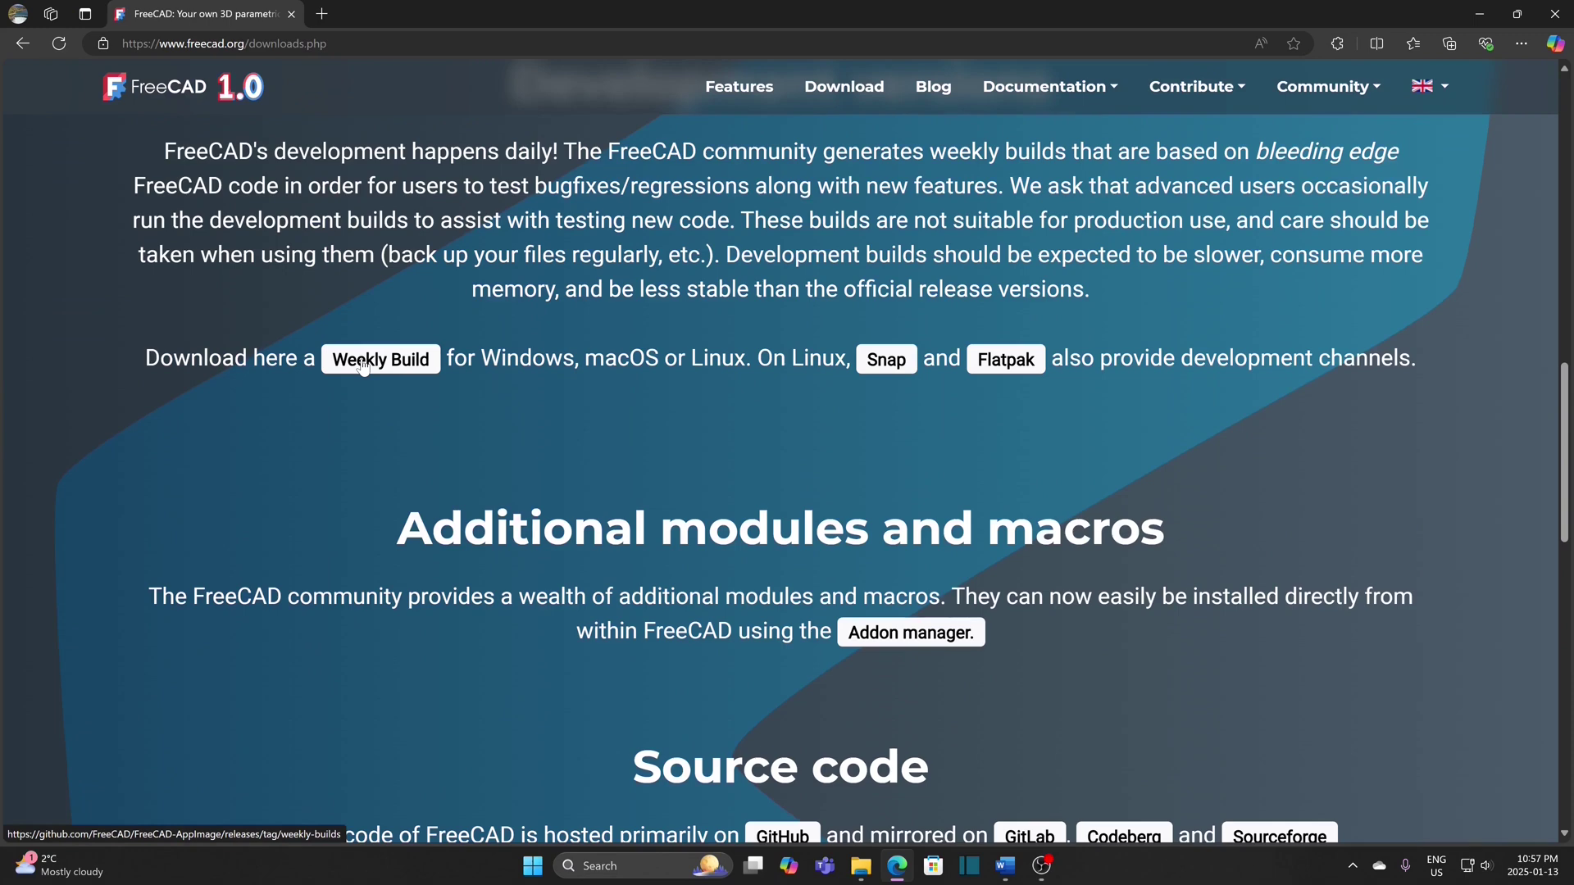
click(363, 363)
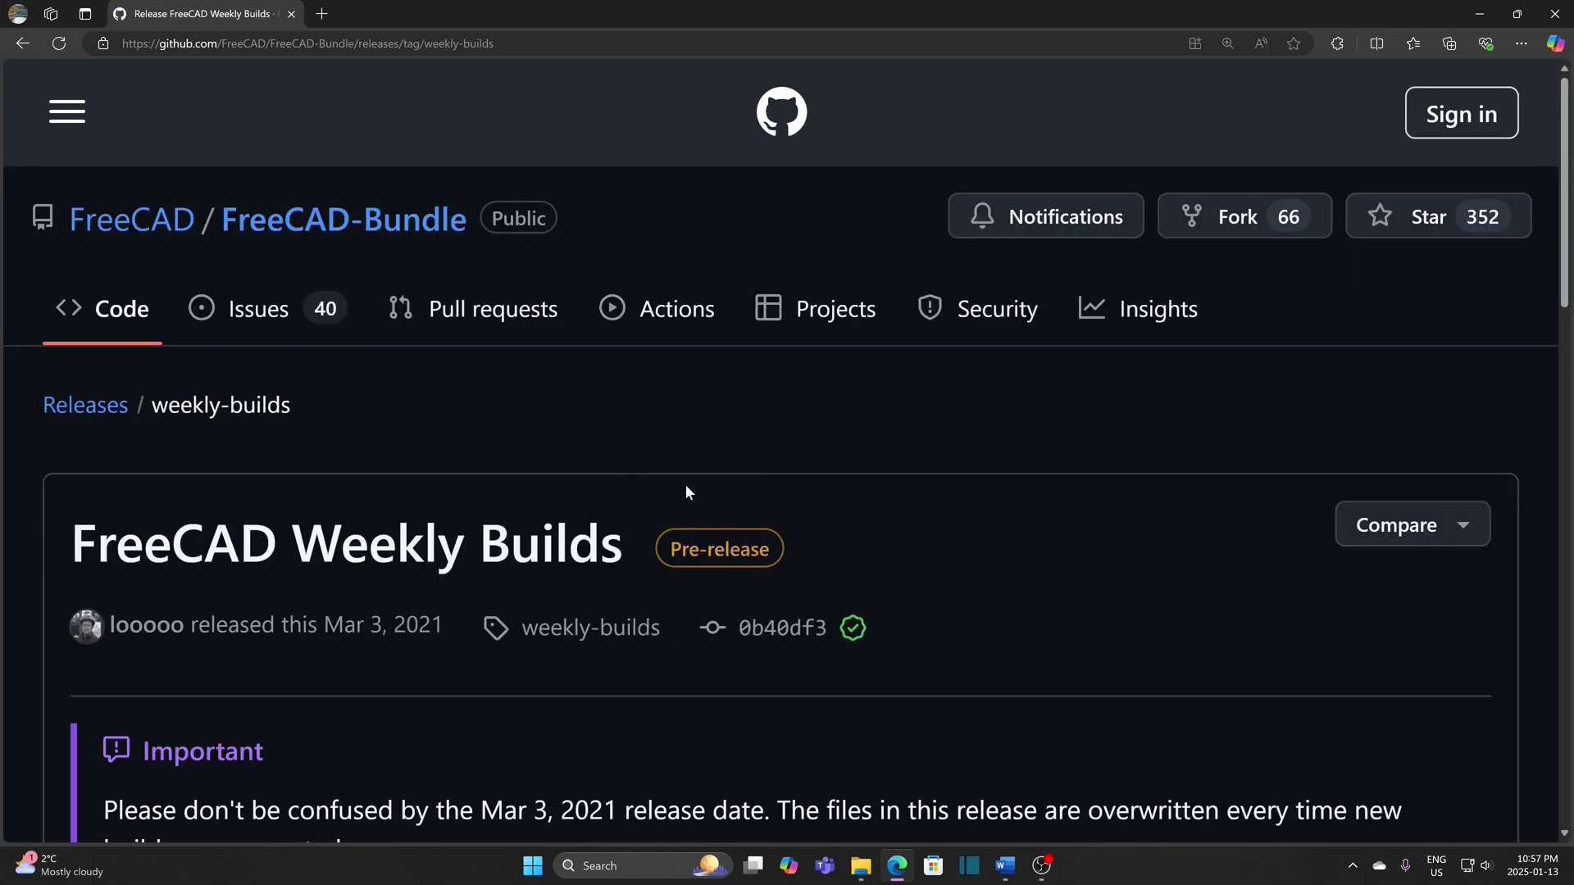
scroll(686, 486, down, 15)
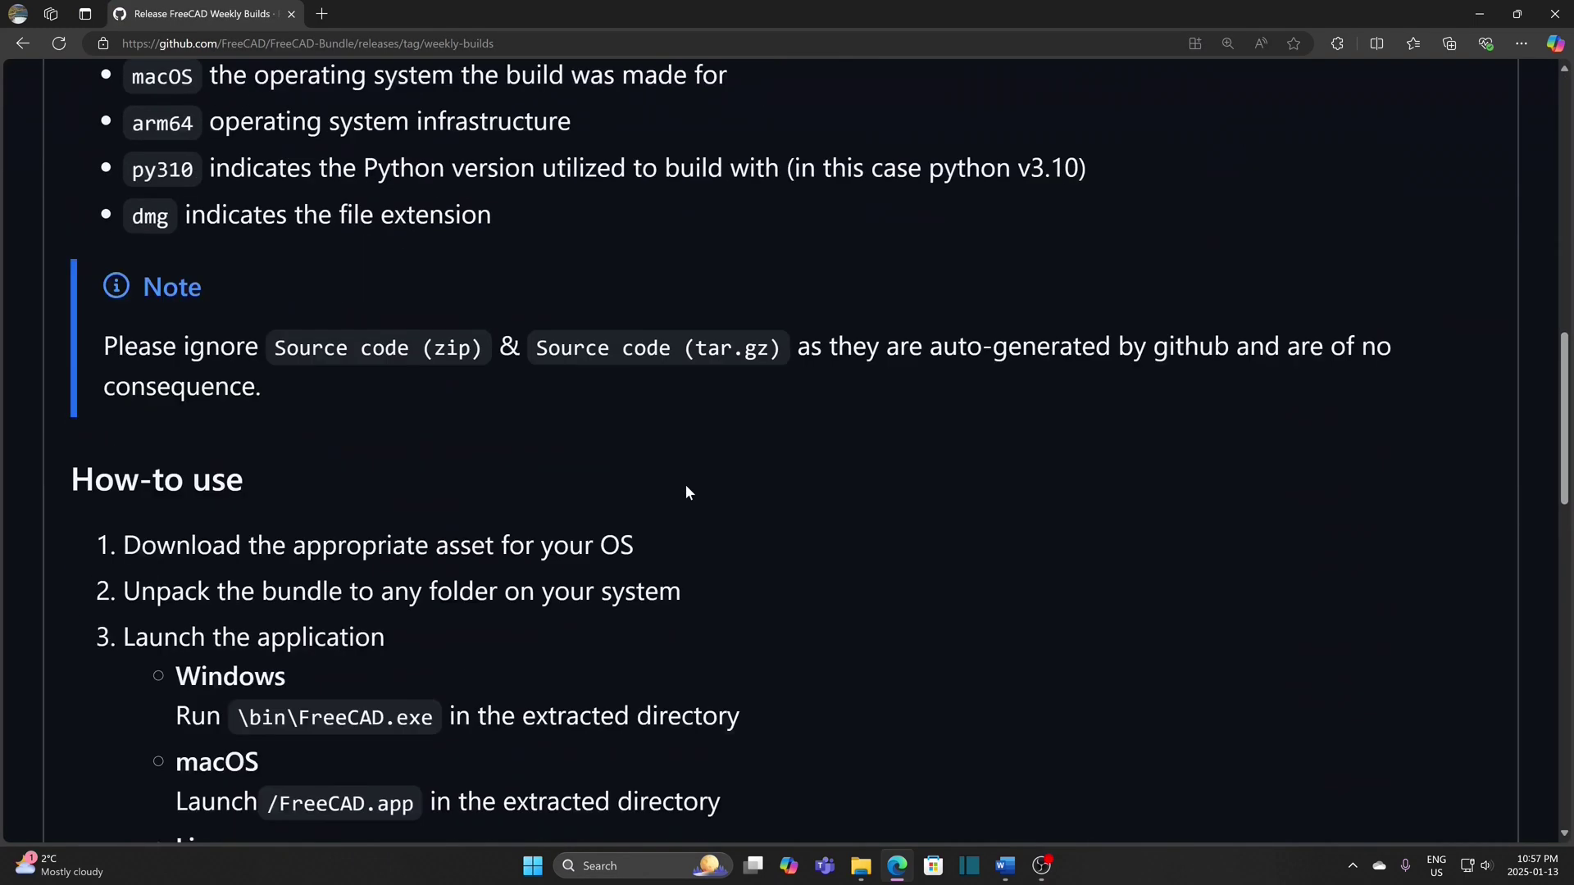
scroll(686, 490, down, 10)
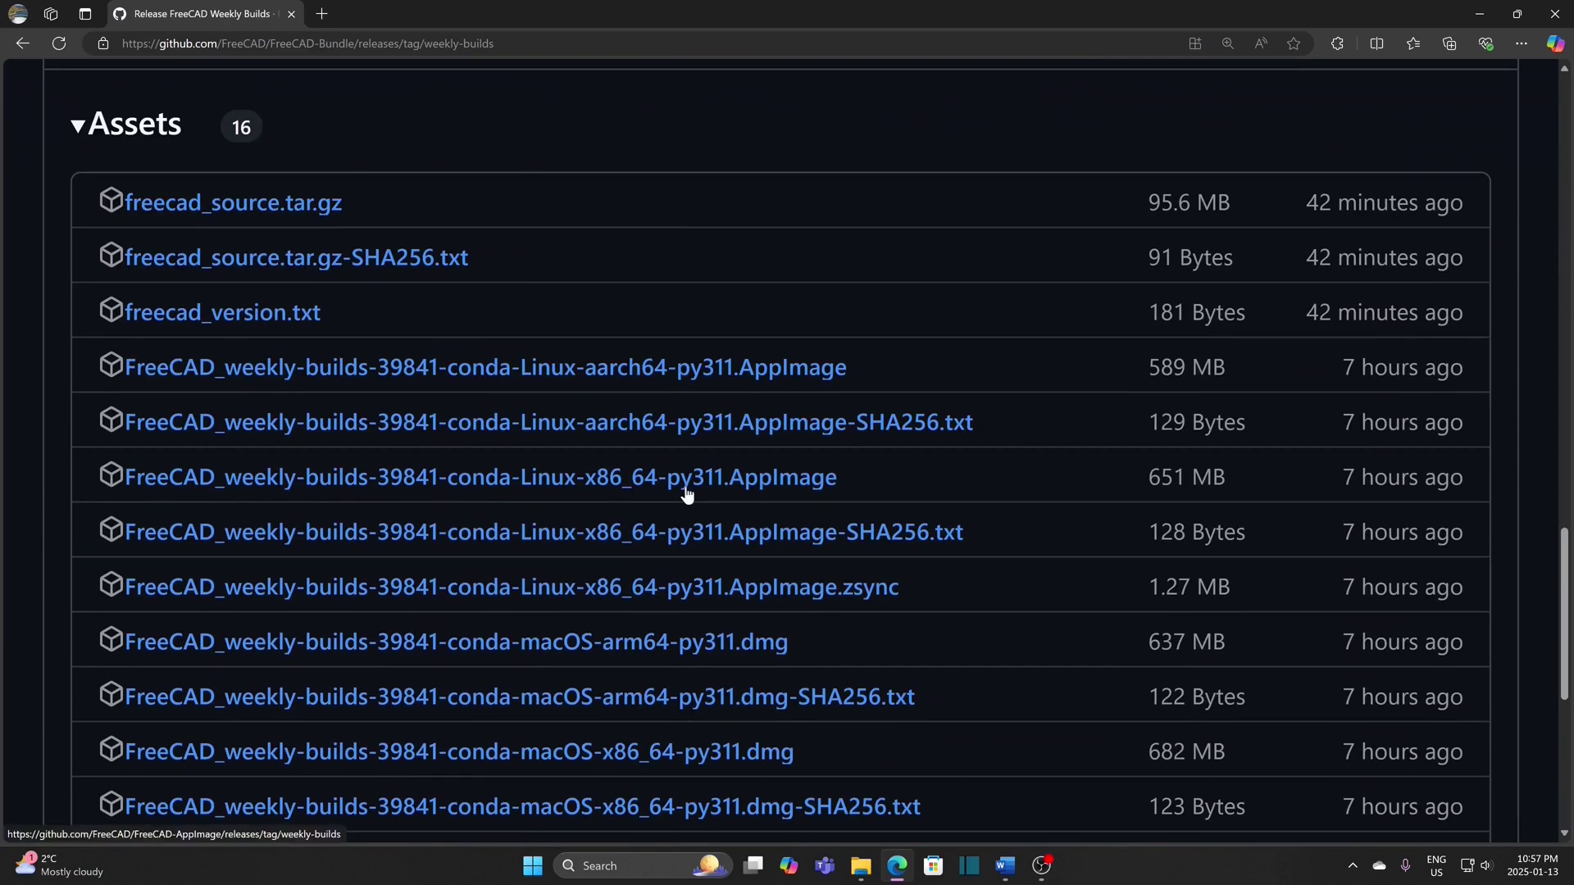
scroll(687, 490, down, 3)
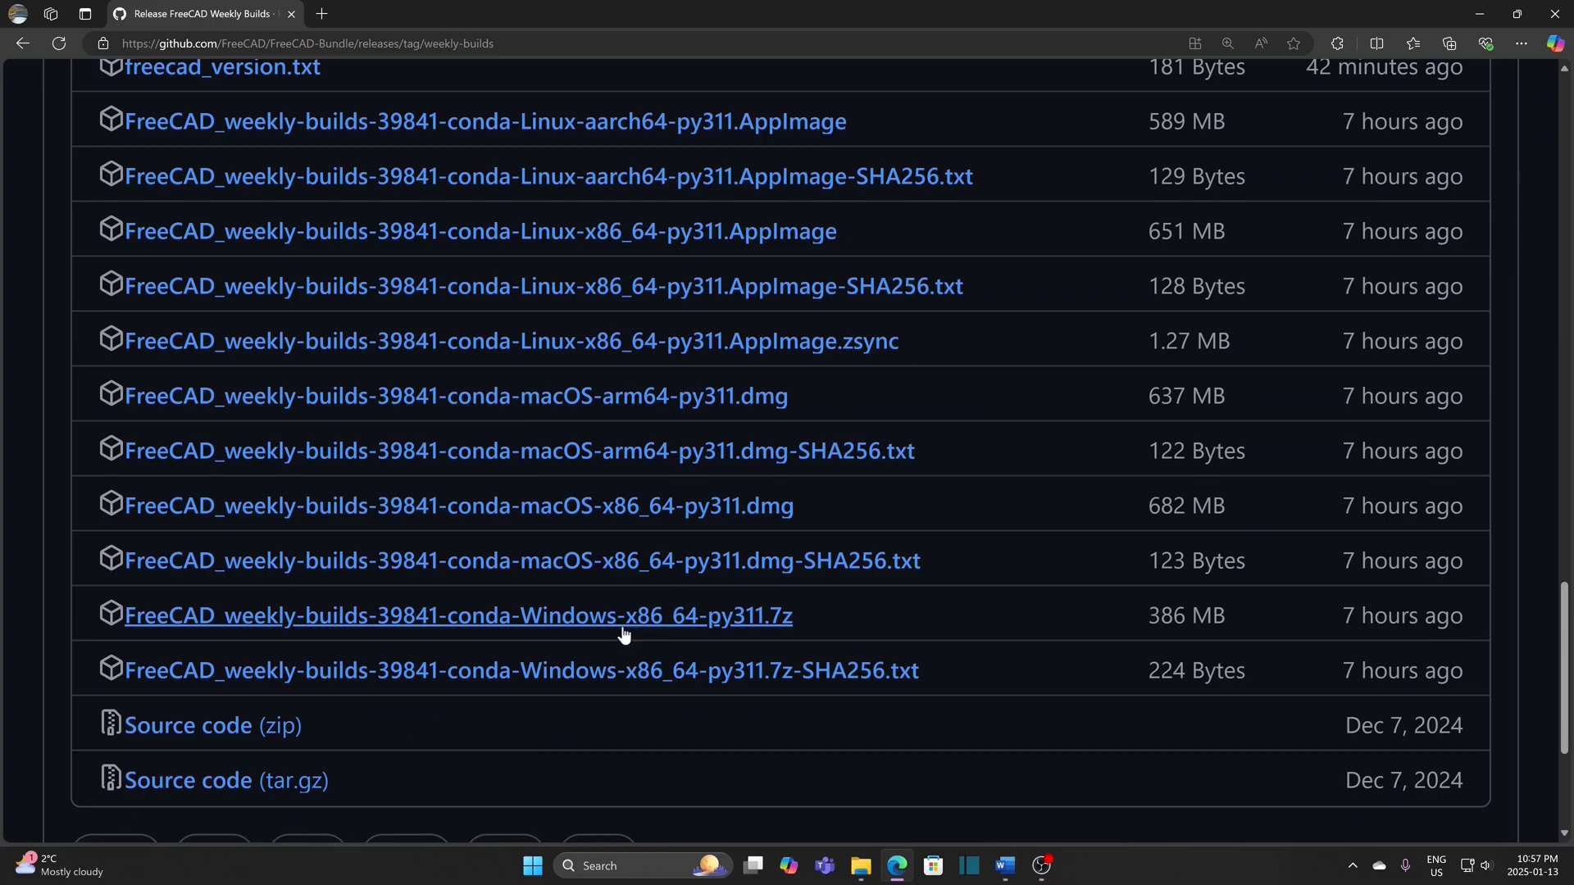
Switch to File Explorer, open the extracted weekly build's bin folder and launch the freecad application
key(alt+Tab)
double_click(315, 146)
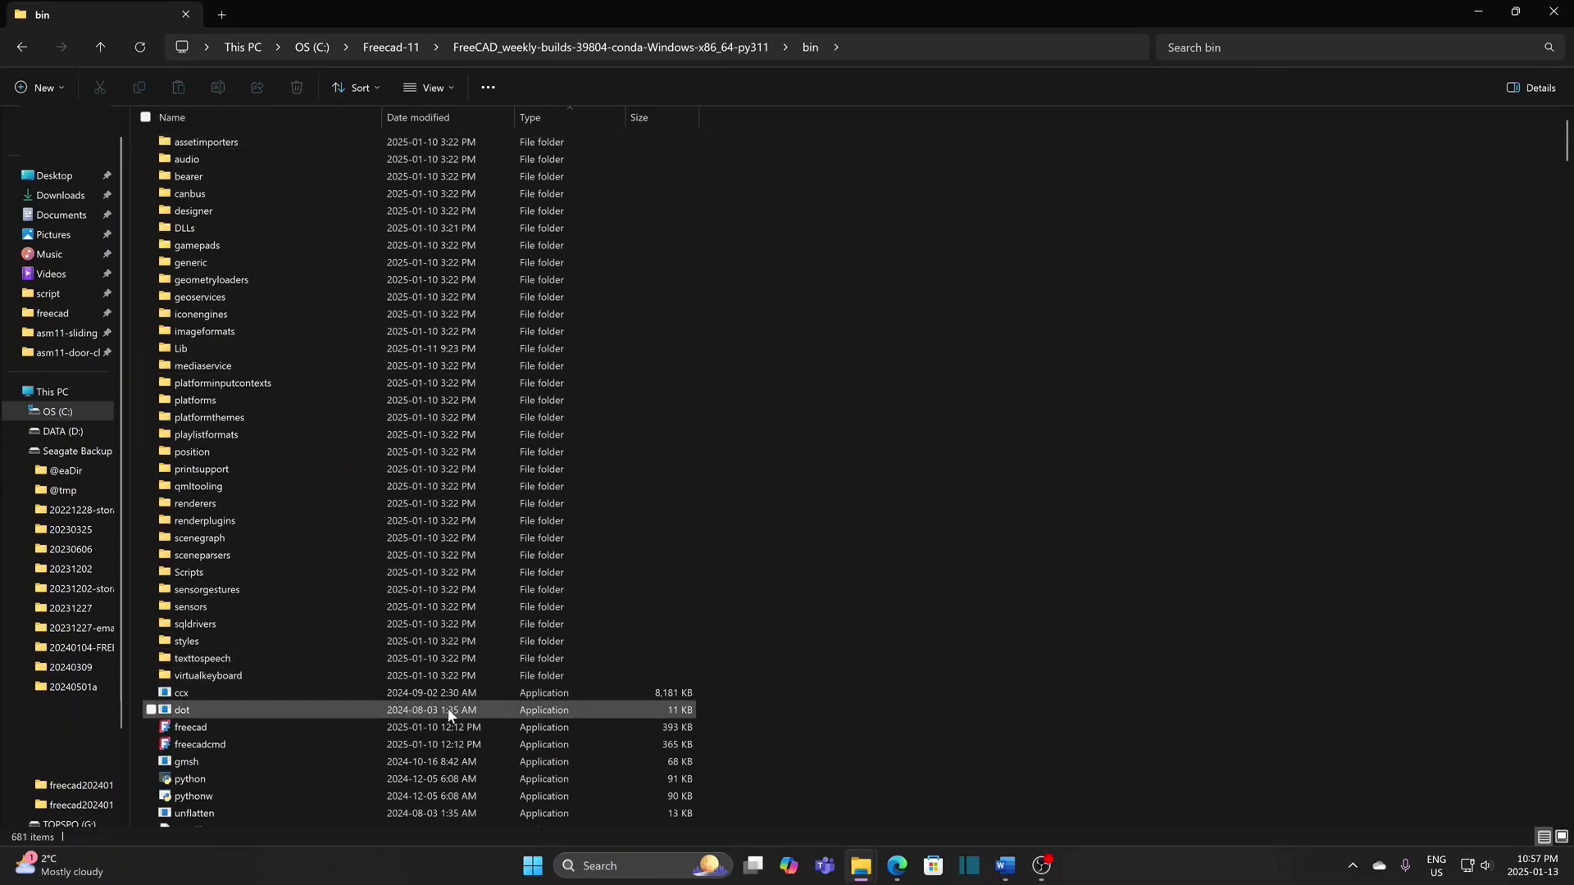
double_click(321, 727)
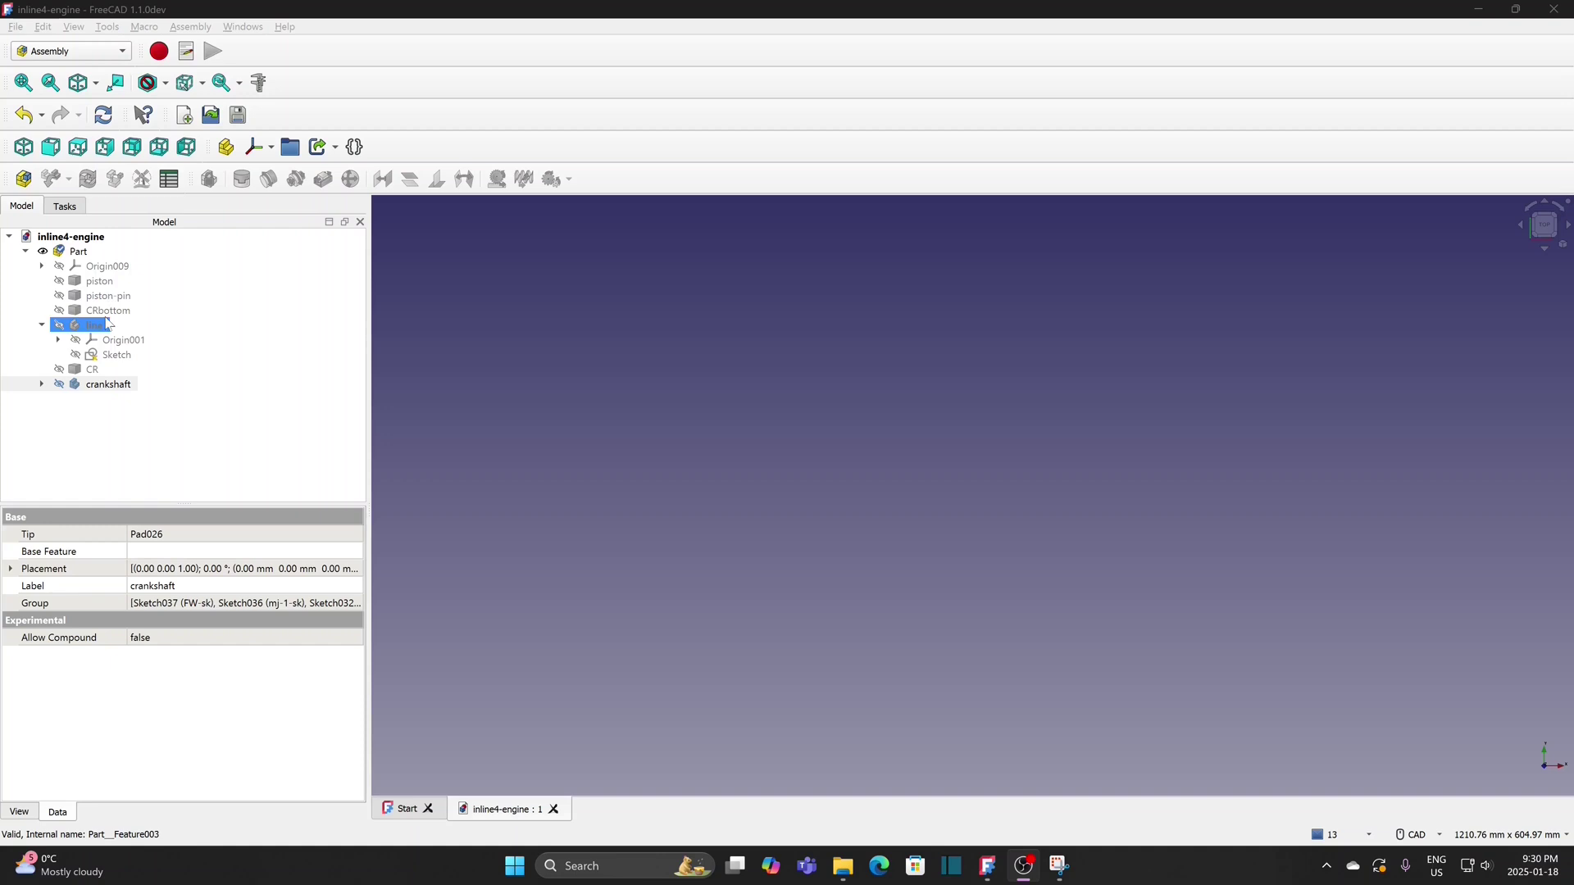
Show the piston, inspect it from an angled view and hide it again
click(98, 281)
key(space)
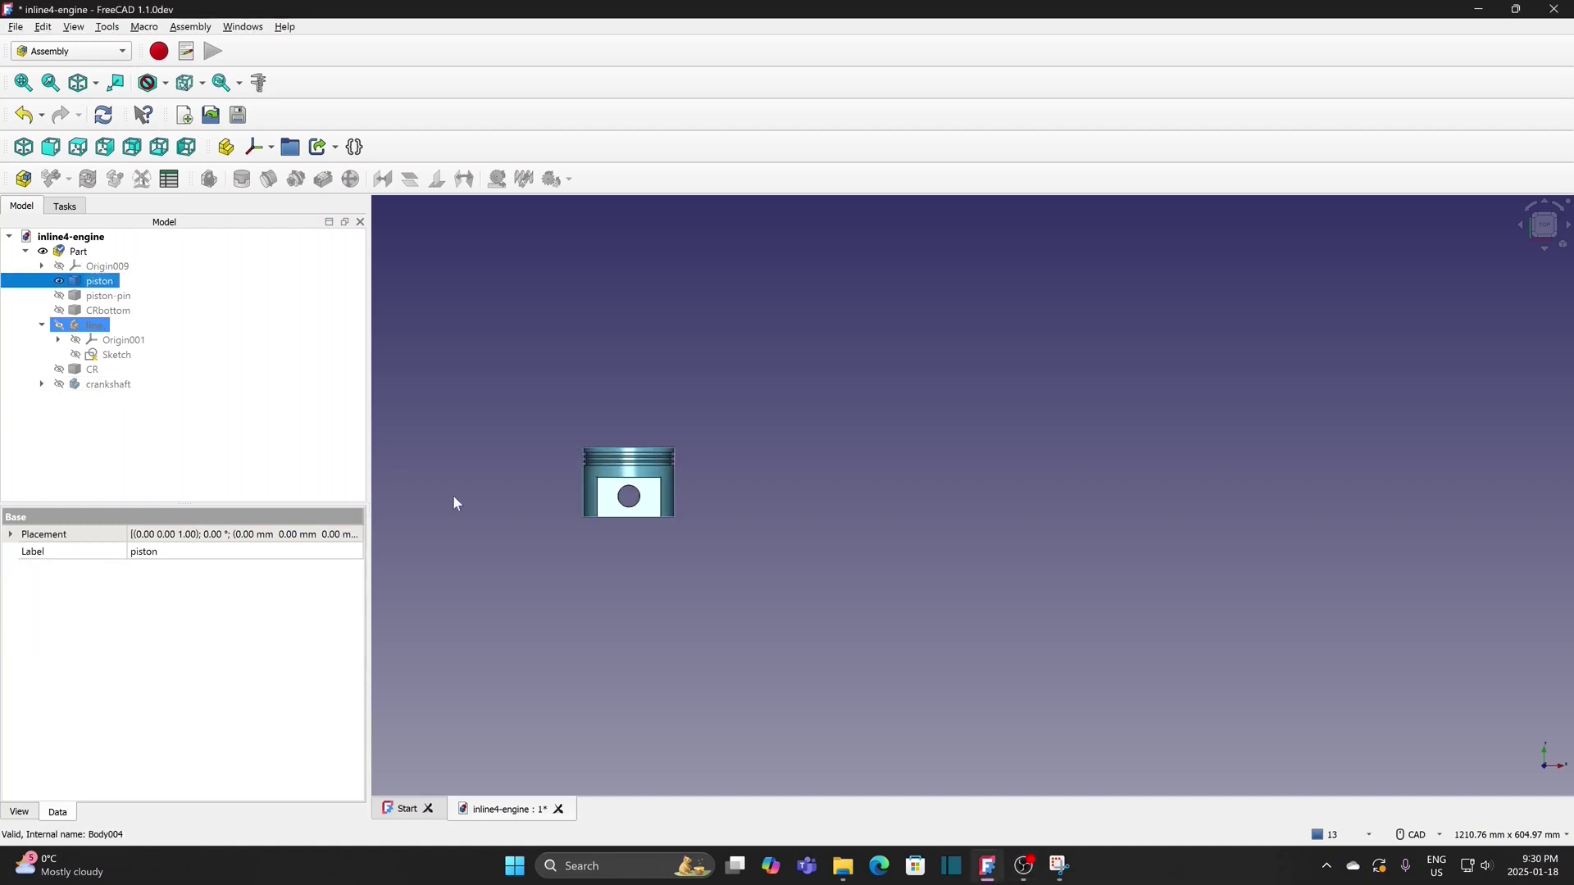
click(485, 492)
middle_drag(485, 492, 574, 491)
click(100, 281)
key(space)
Show the piston-pin part, inspect its shape and hide it again
click(117, 296)
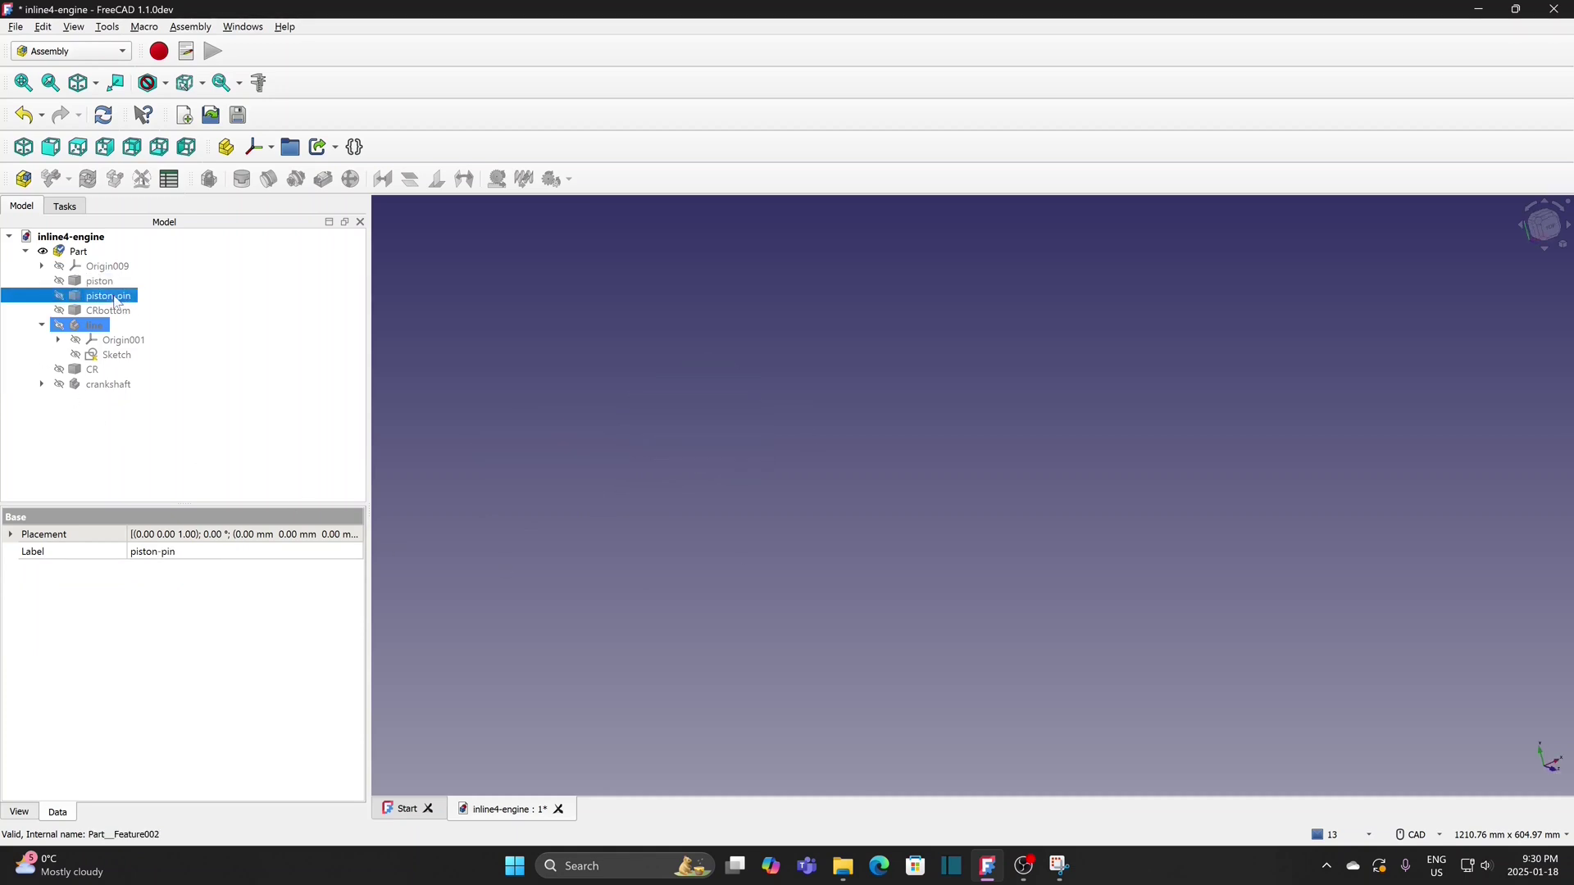
key(space)
click(676, 518)
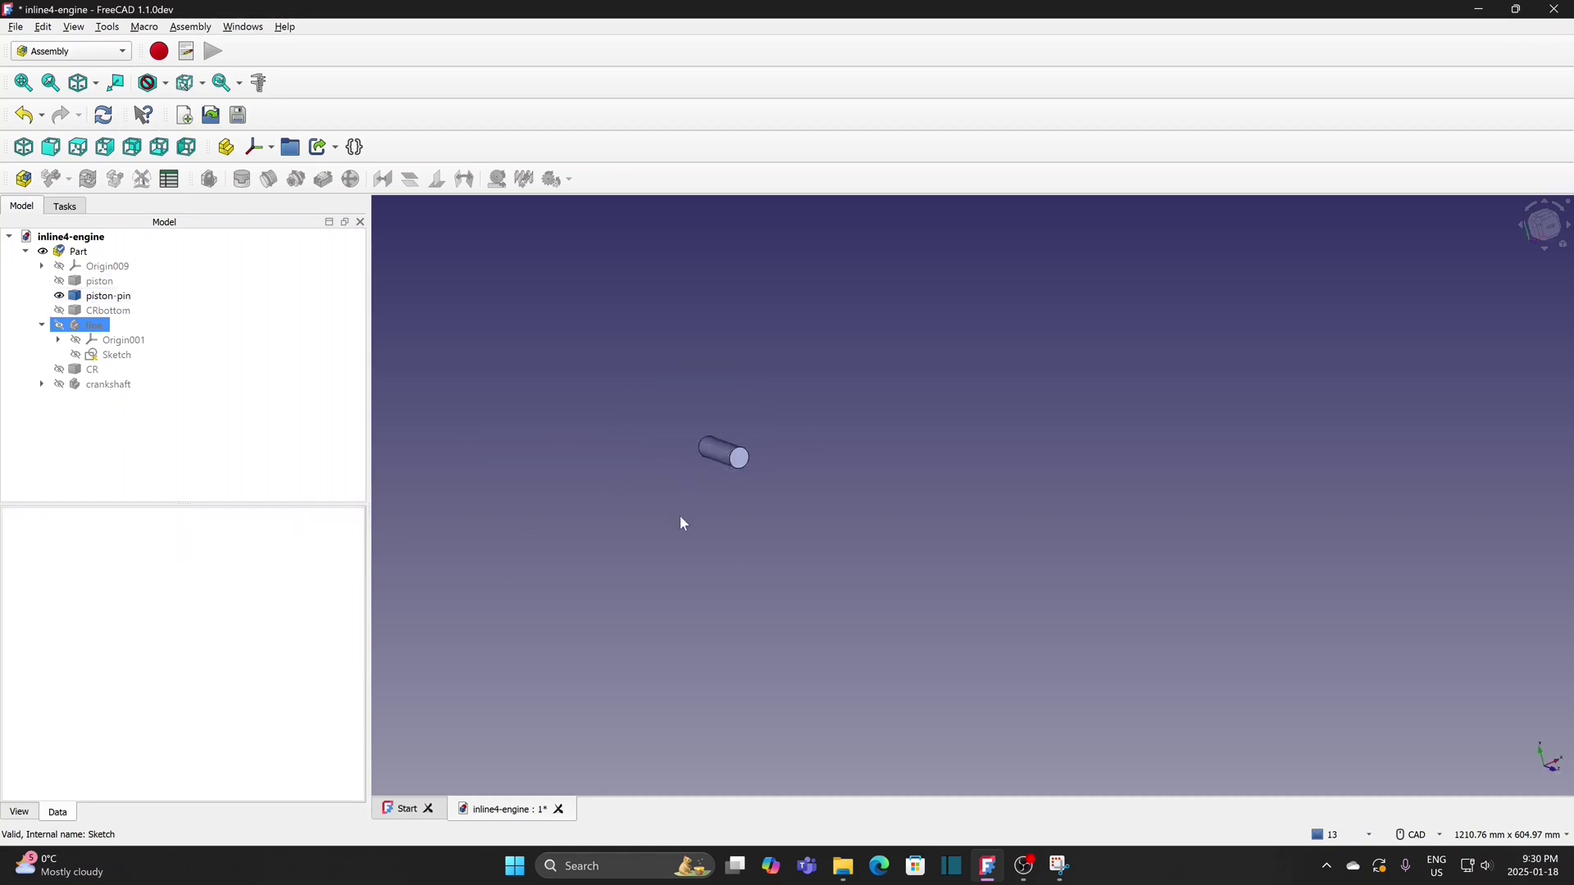
middle_drag(680, 514, 724, 517)
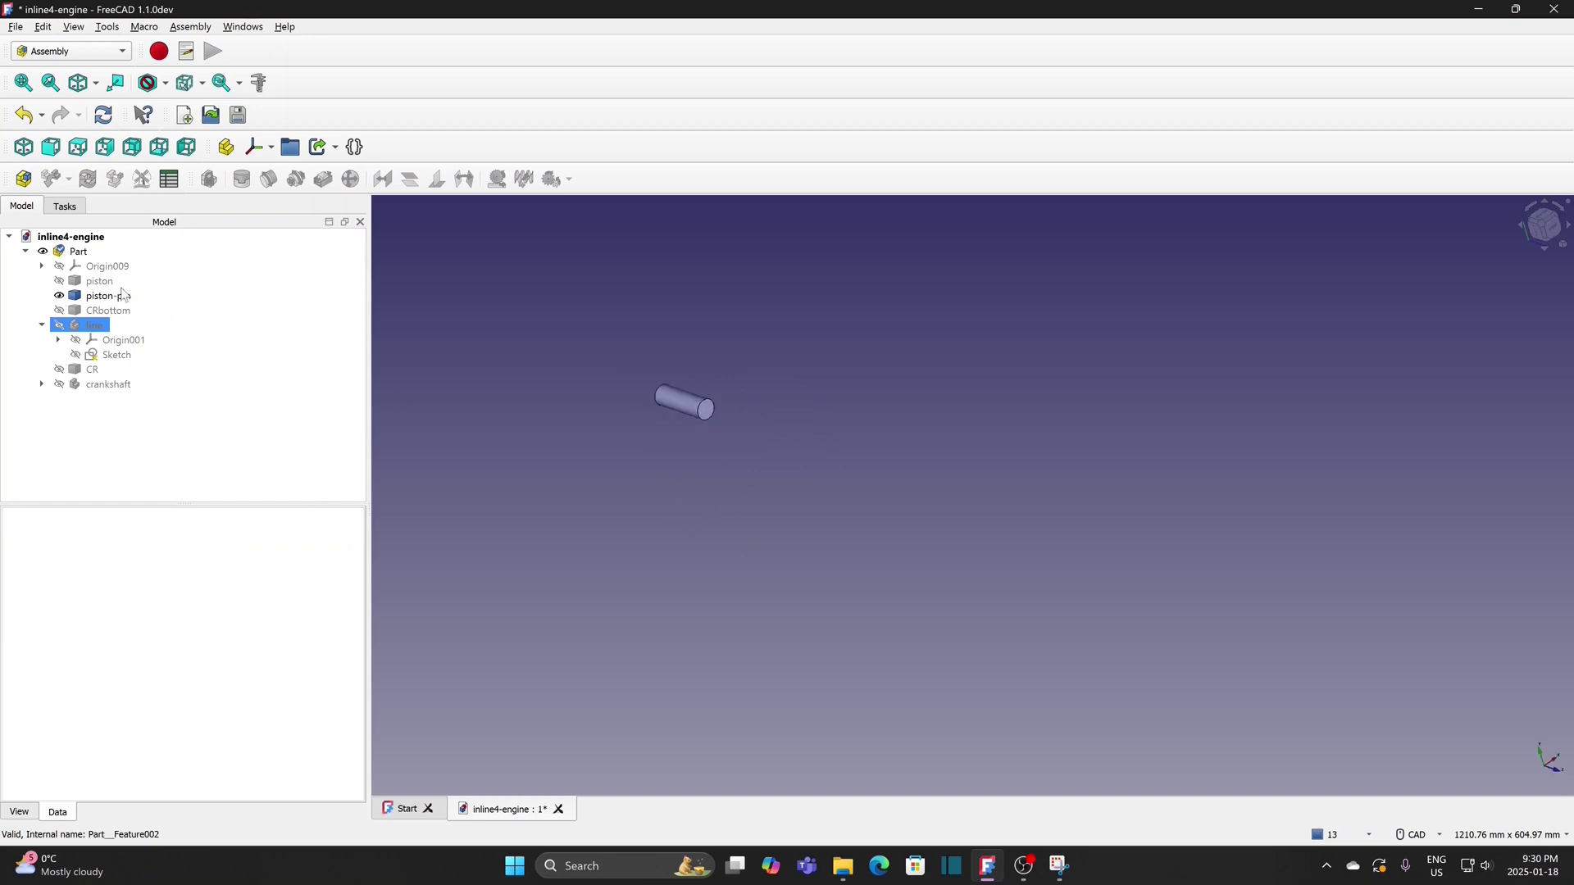
click(123, 297)
key(space)
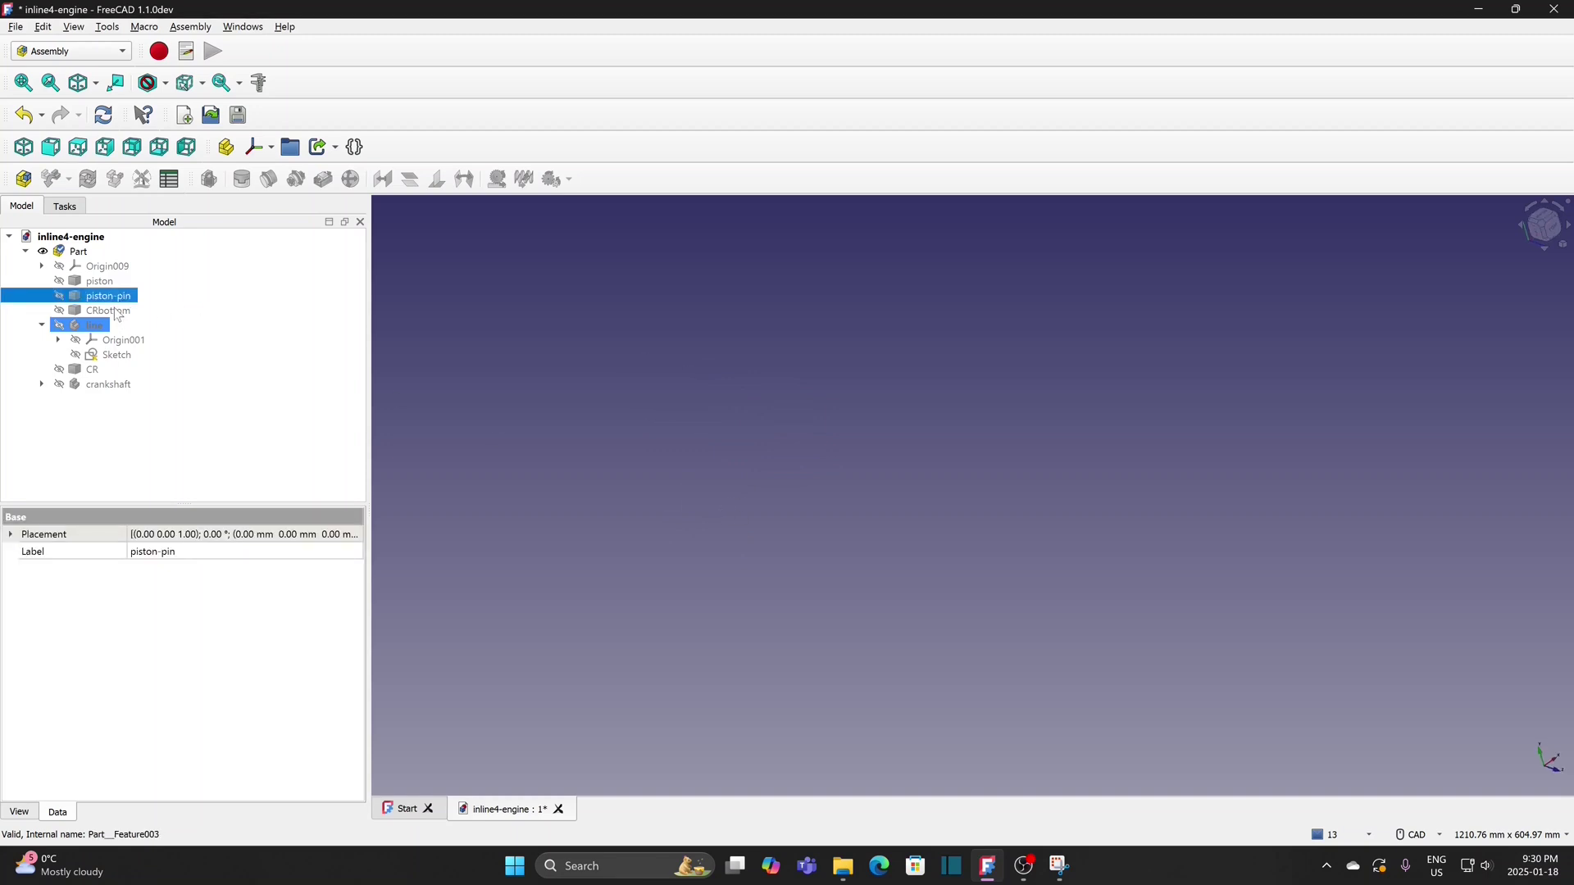
Show the connecting rod part CR, examine it up close and hide it again
click(97, 370)
key(space)
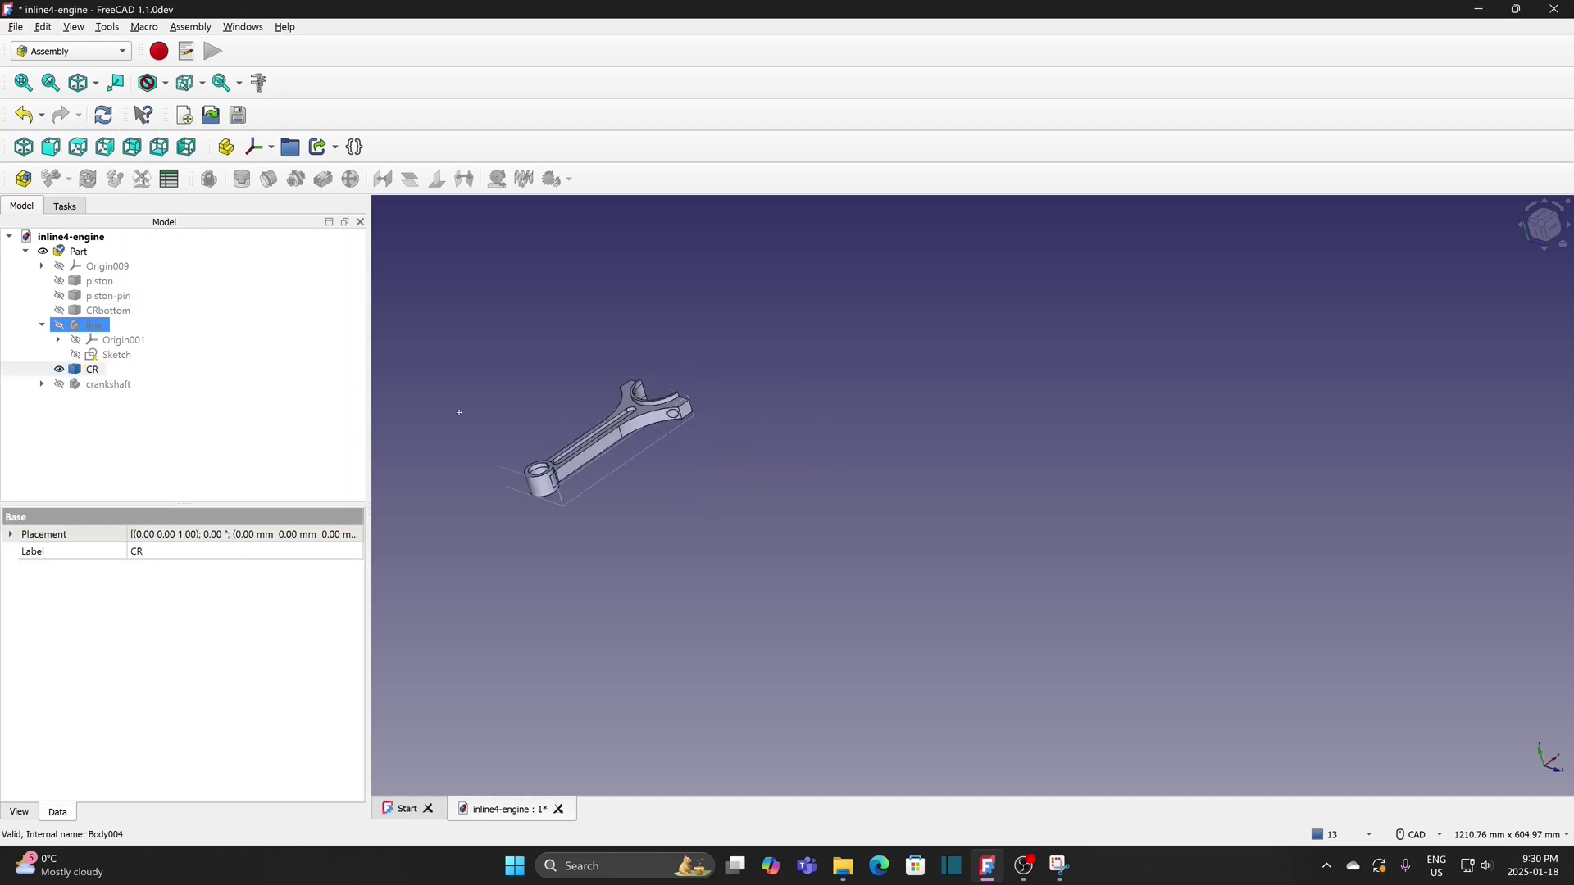
middle_drag(470, 434, 576, 598)
scroll(576, 597, up, 5)
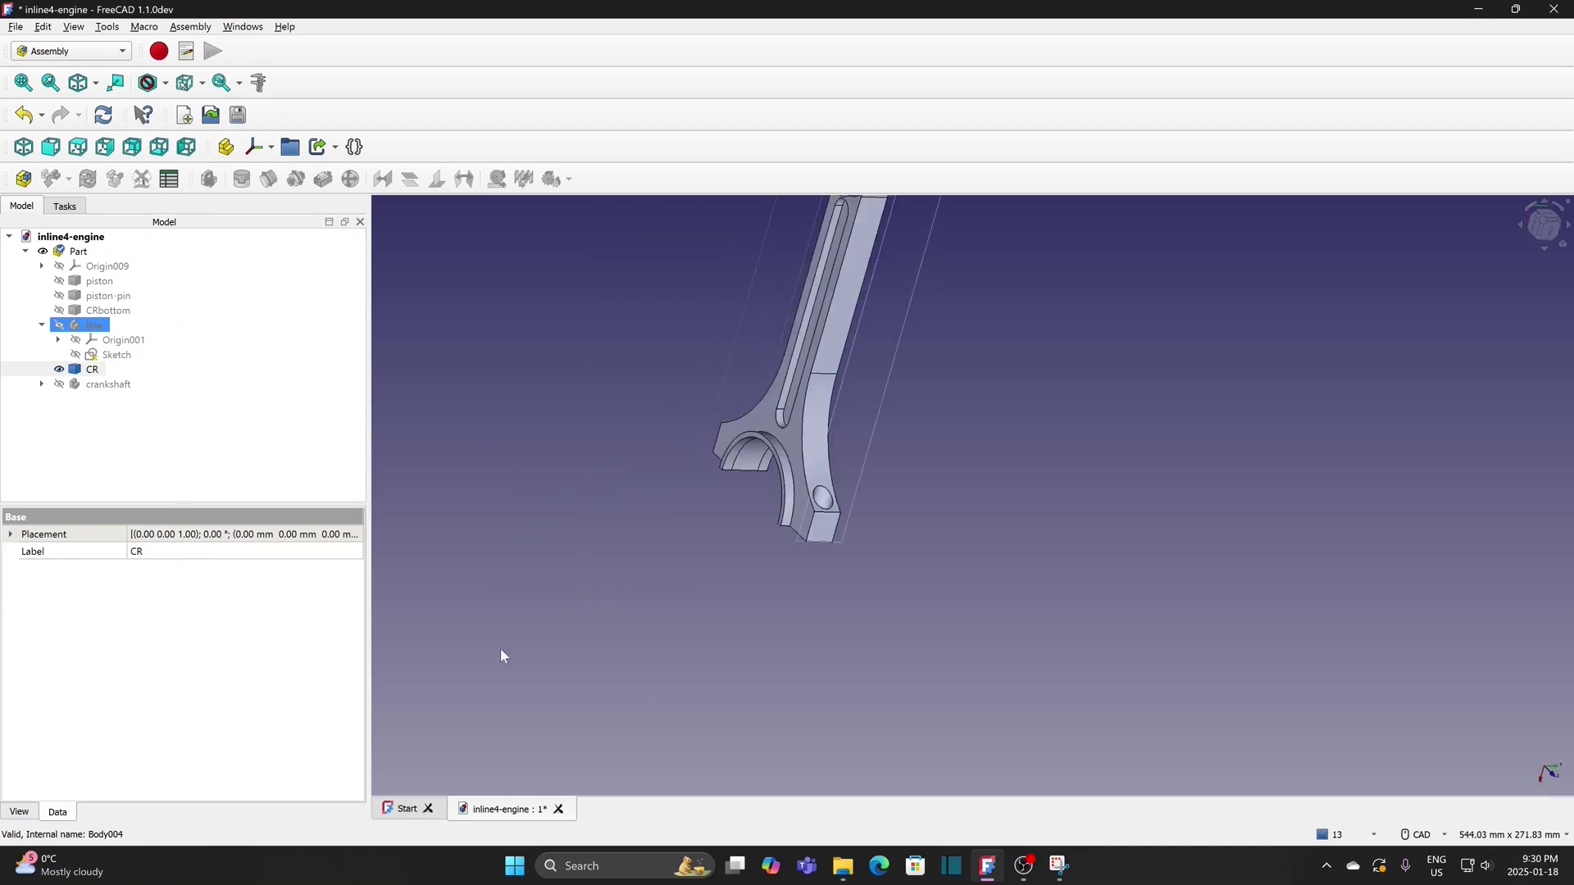
click(95, 369)
key(space)
Show the CRbottom cap, examine it up close and hide it again
click(112, 312)
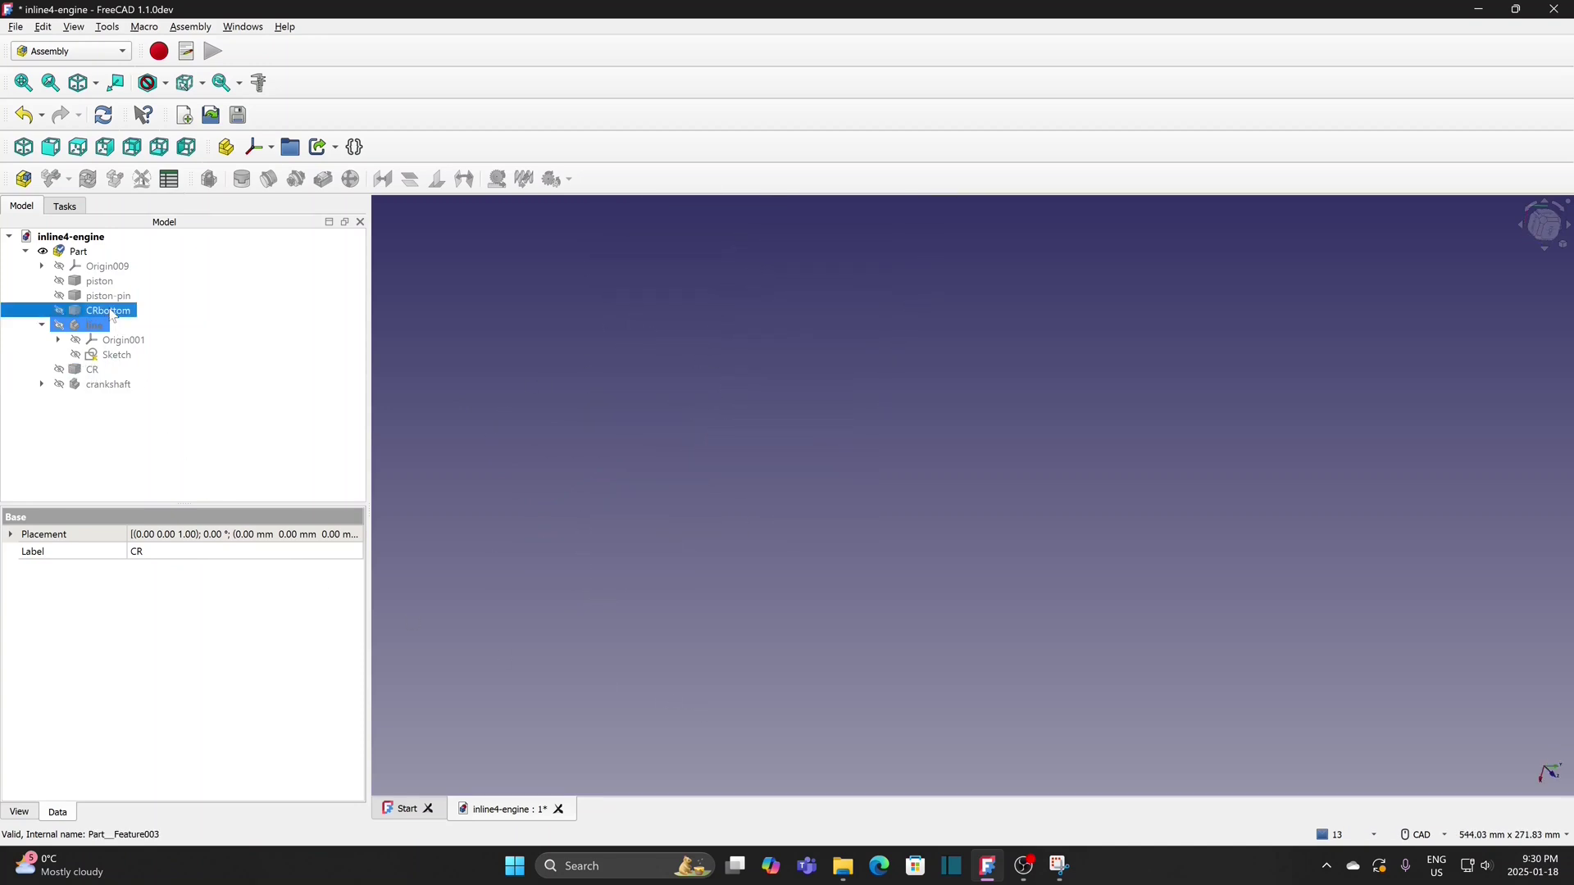
key(space)
scroll(641, 508, up, 4)
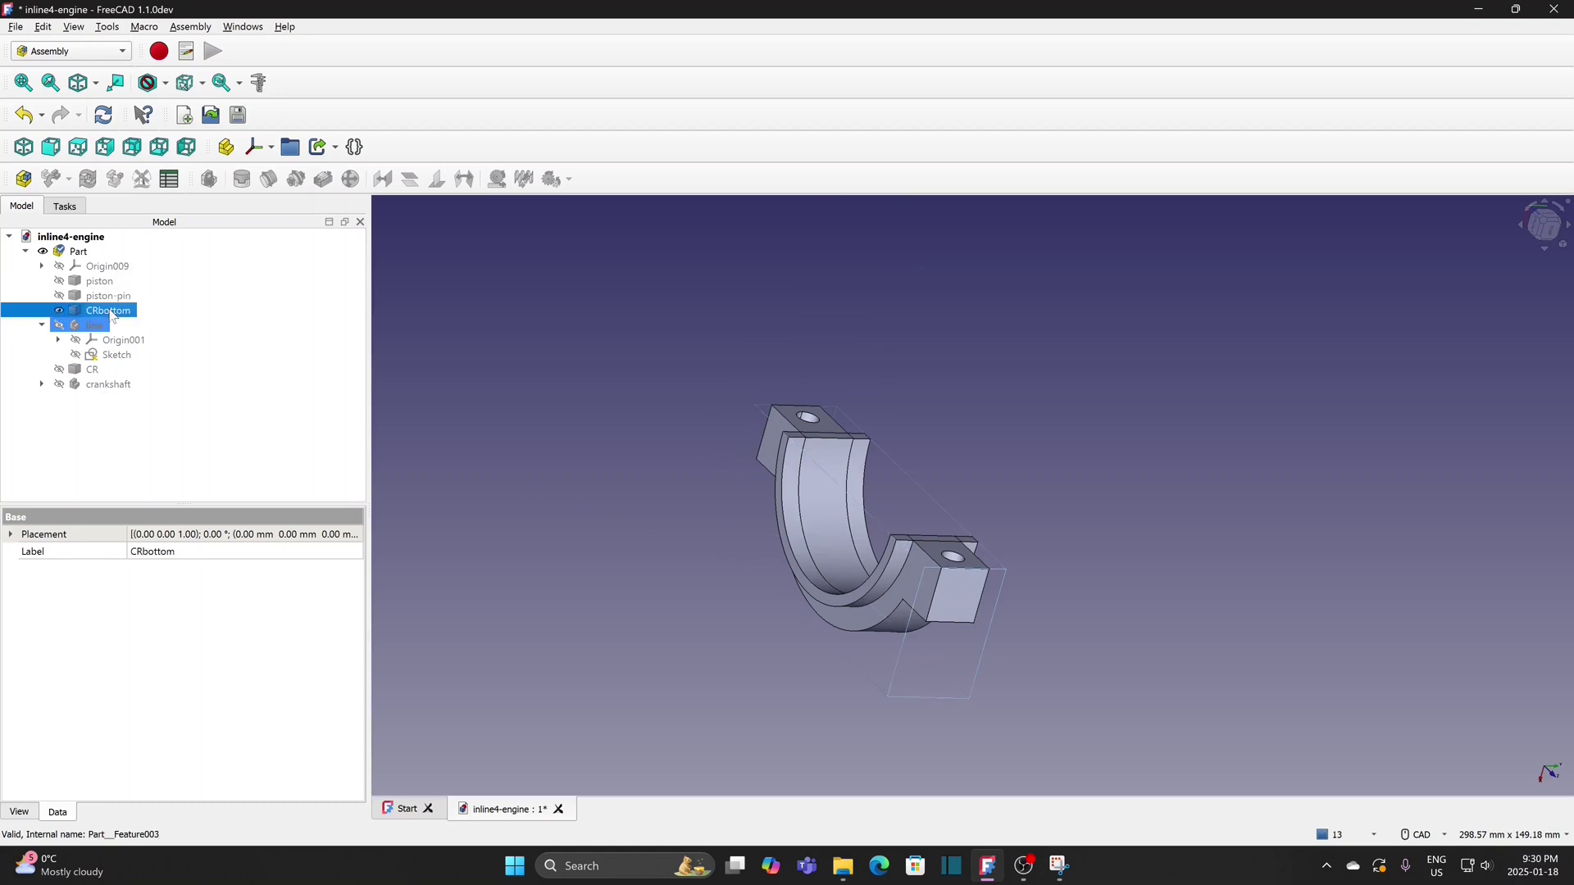
key(space)
Show the crankshaft body, inspect its full length from an angle and hide it again
click(115, 385)
key(space)
scroll(473, 436, down, 5)
middle_drag(473, 436, 938, 611)
scroll(959, 385, up, 4)
scroll(937, 620, down, 2)
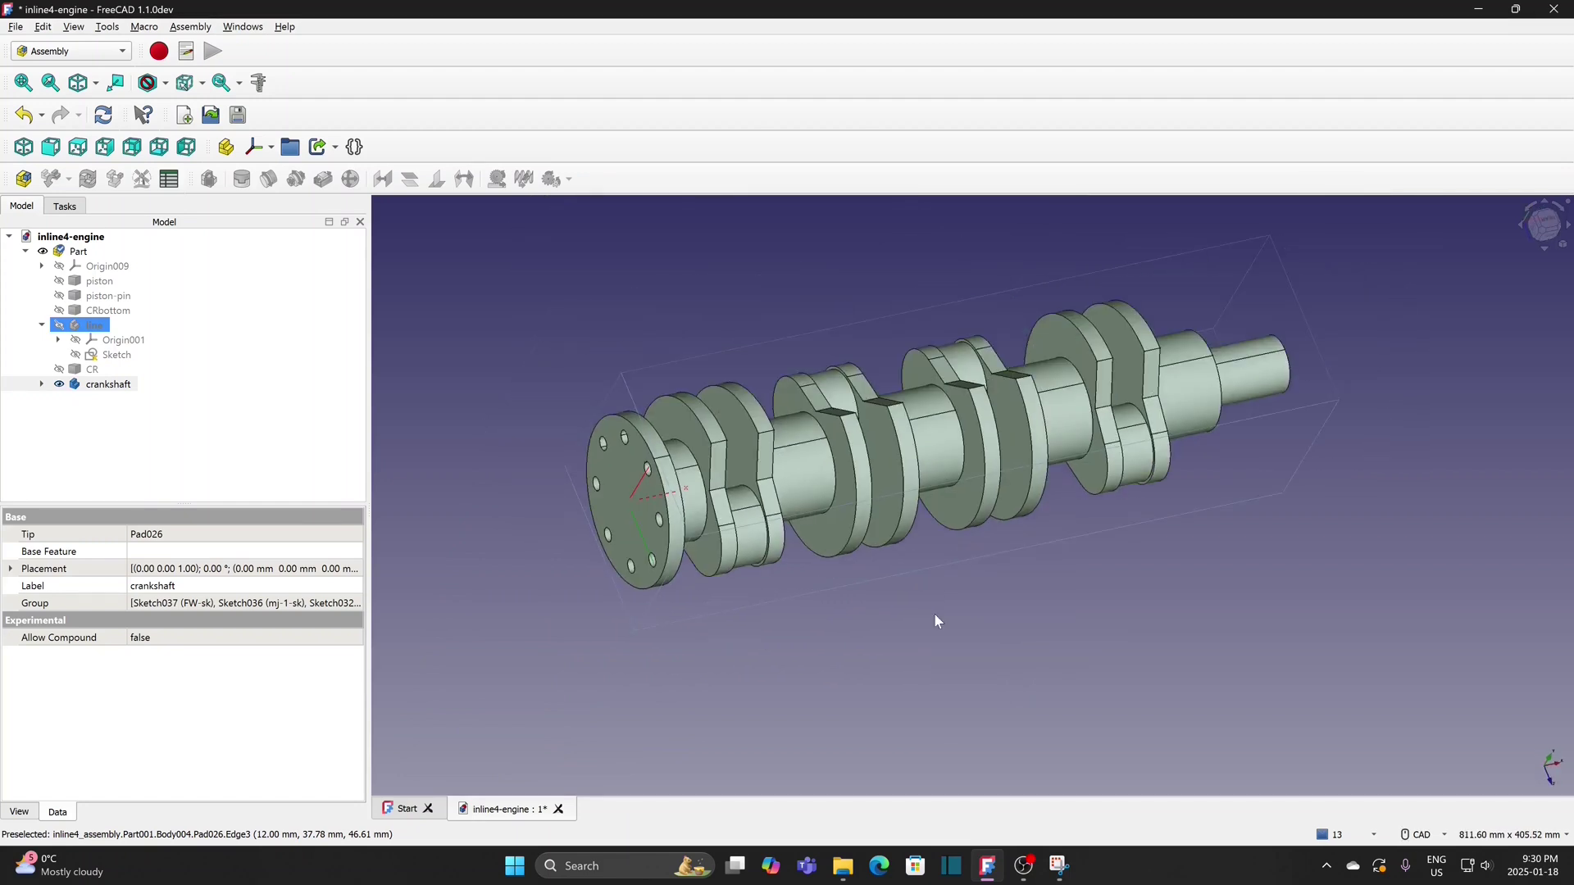
click(123, 384)
key(space)
Open the line body's sketch to examine its lines and dimensions, and close it without changes
click(118, 356)
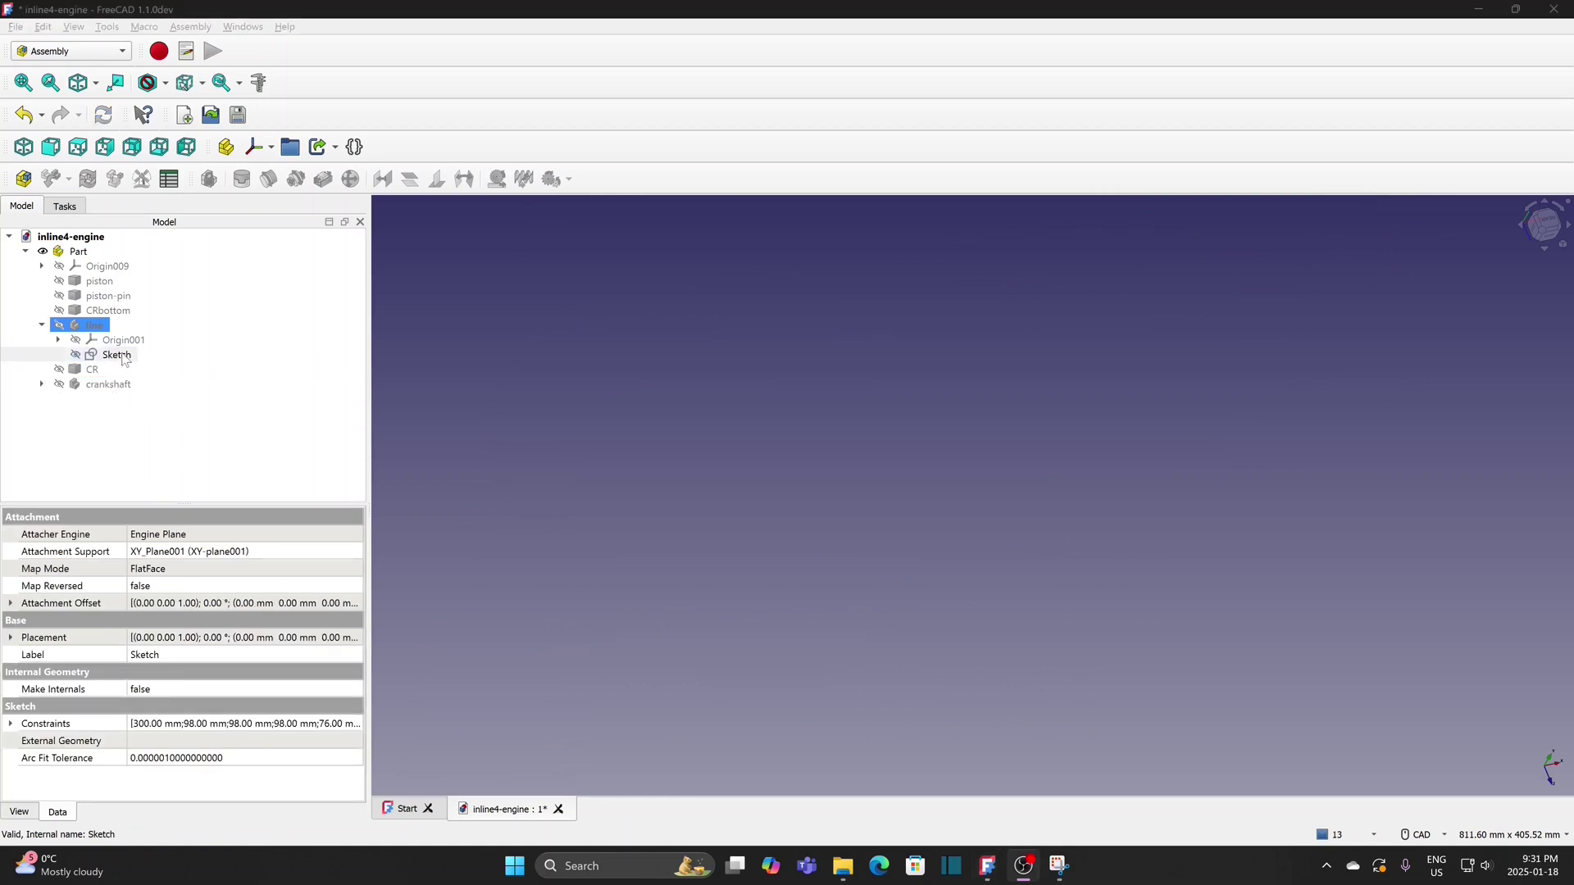
double_click(117, 355)
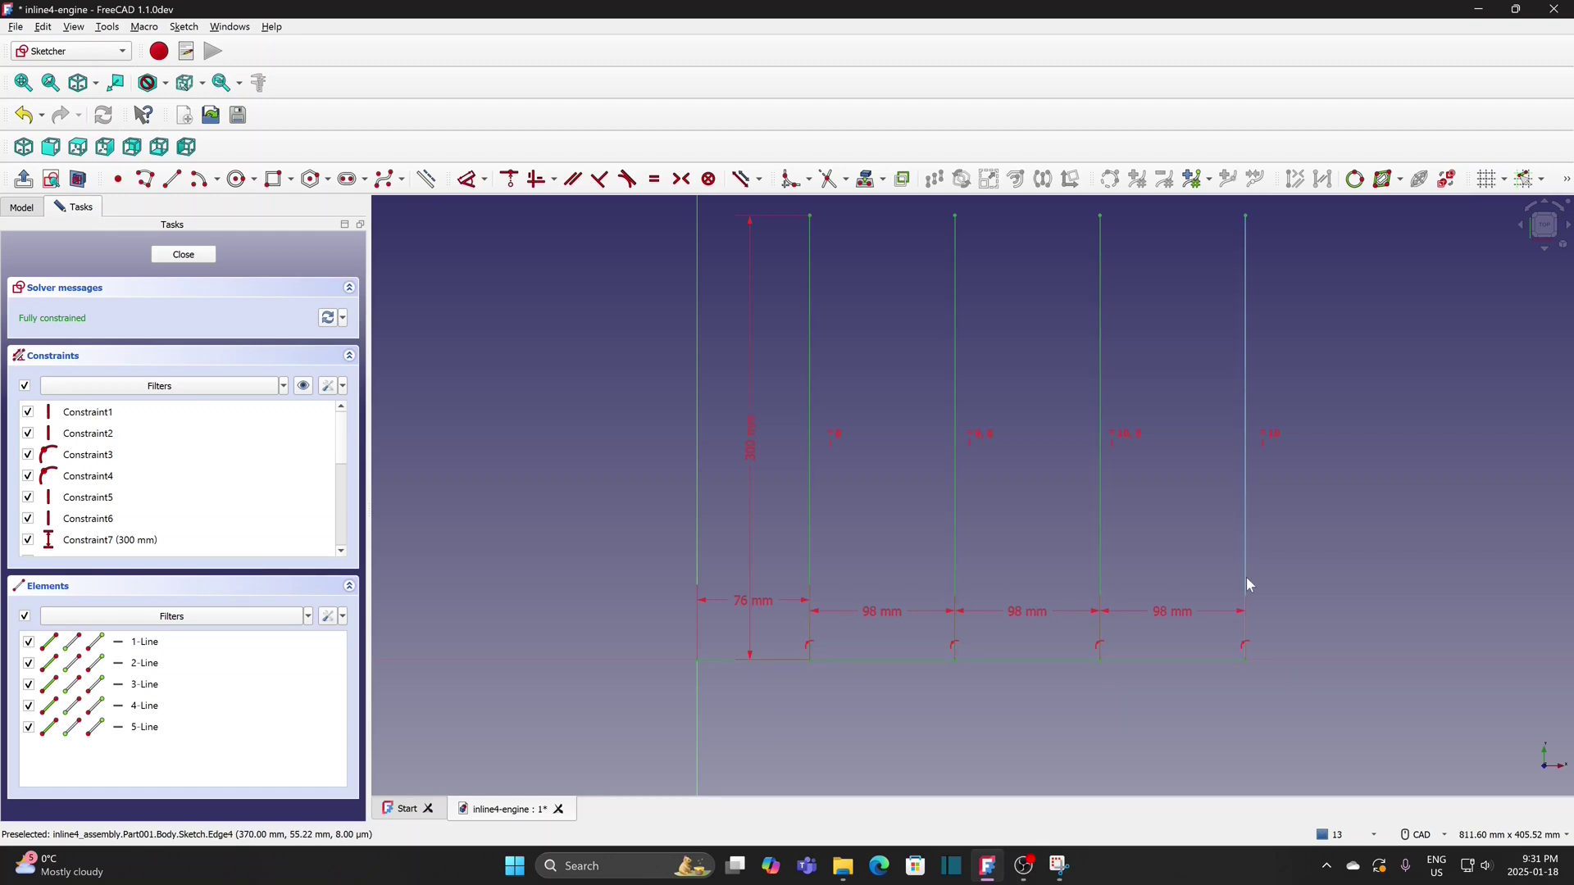
click(185, 255)
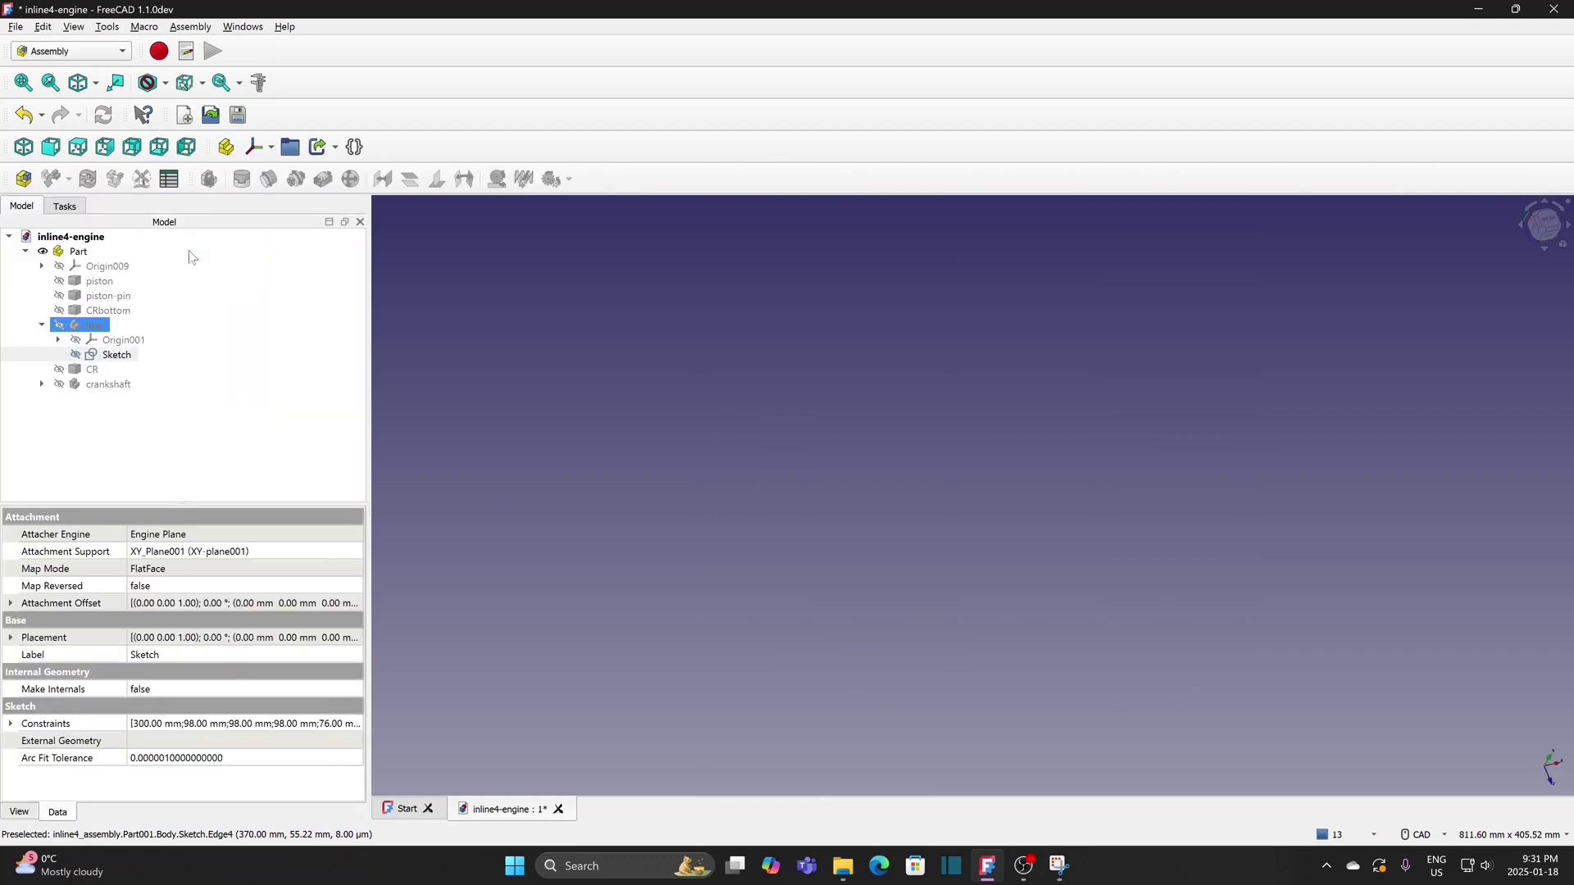
Create a new assembly in the inline4-engine document and insert the line body as its grounded part
click(84, 239)
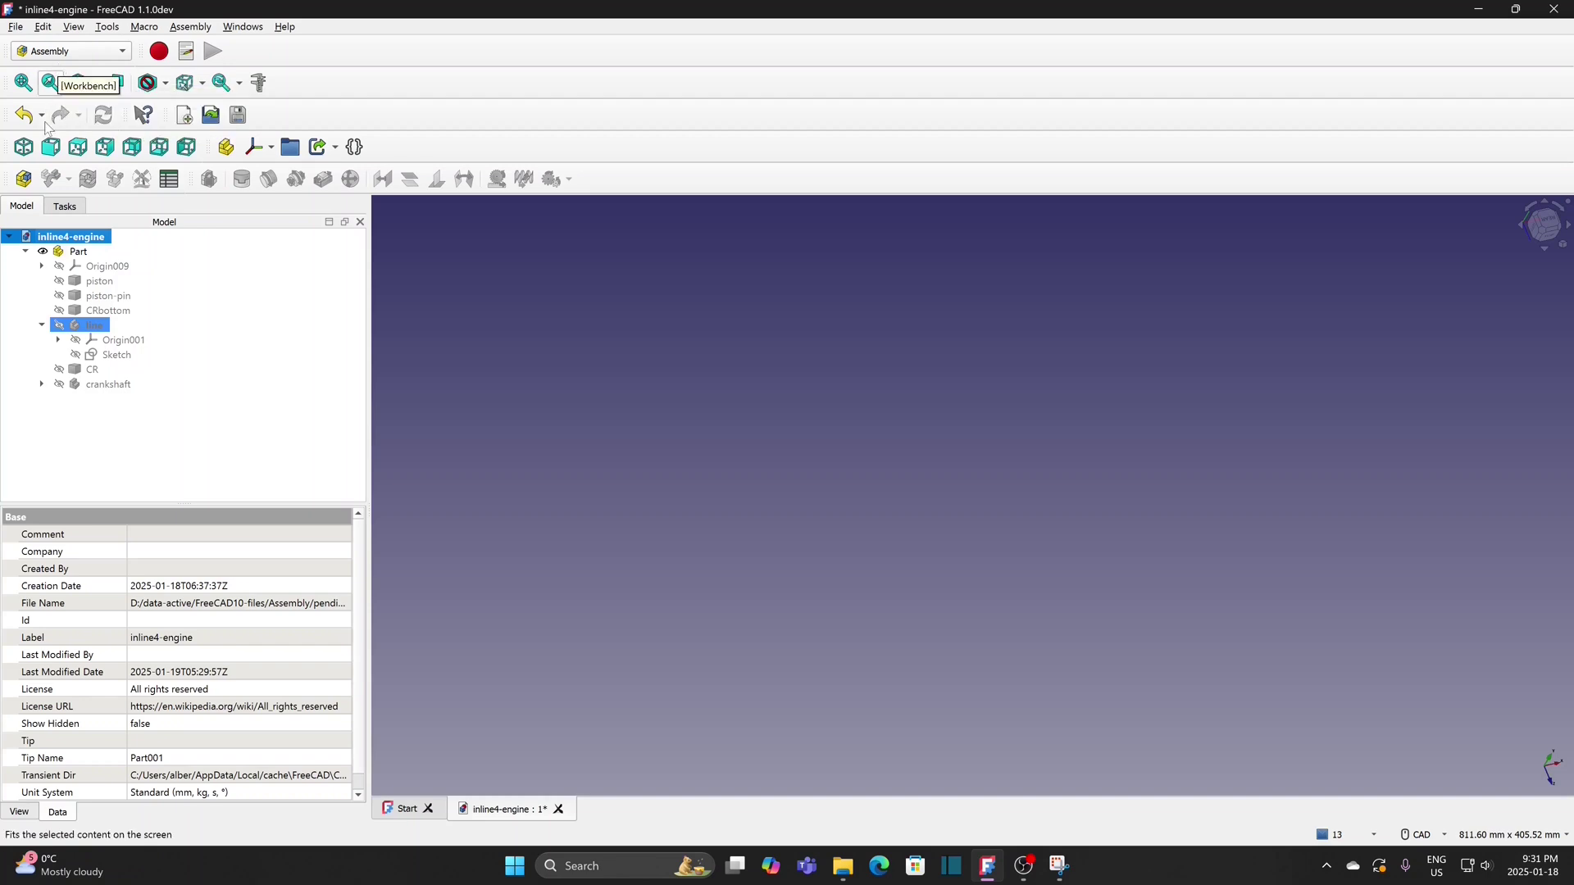
click(24, 179)
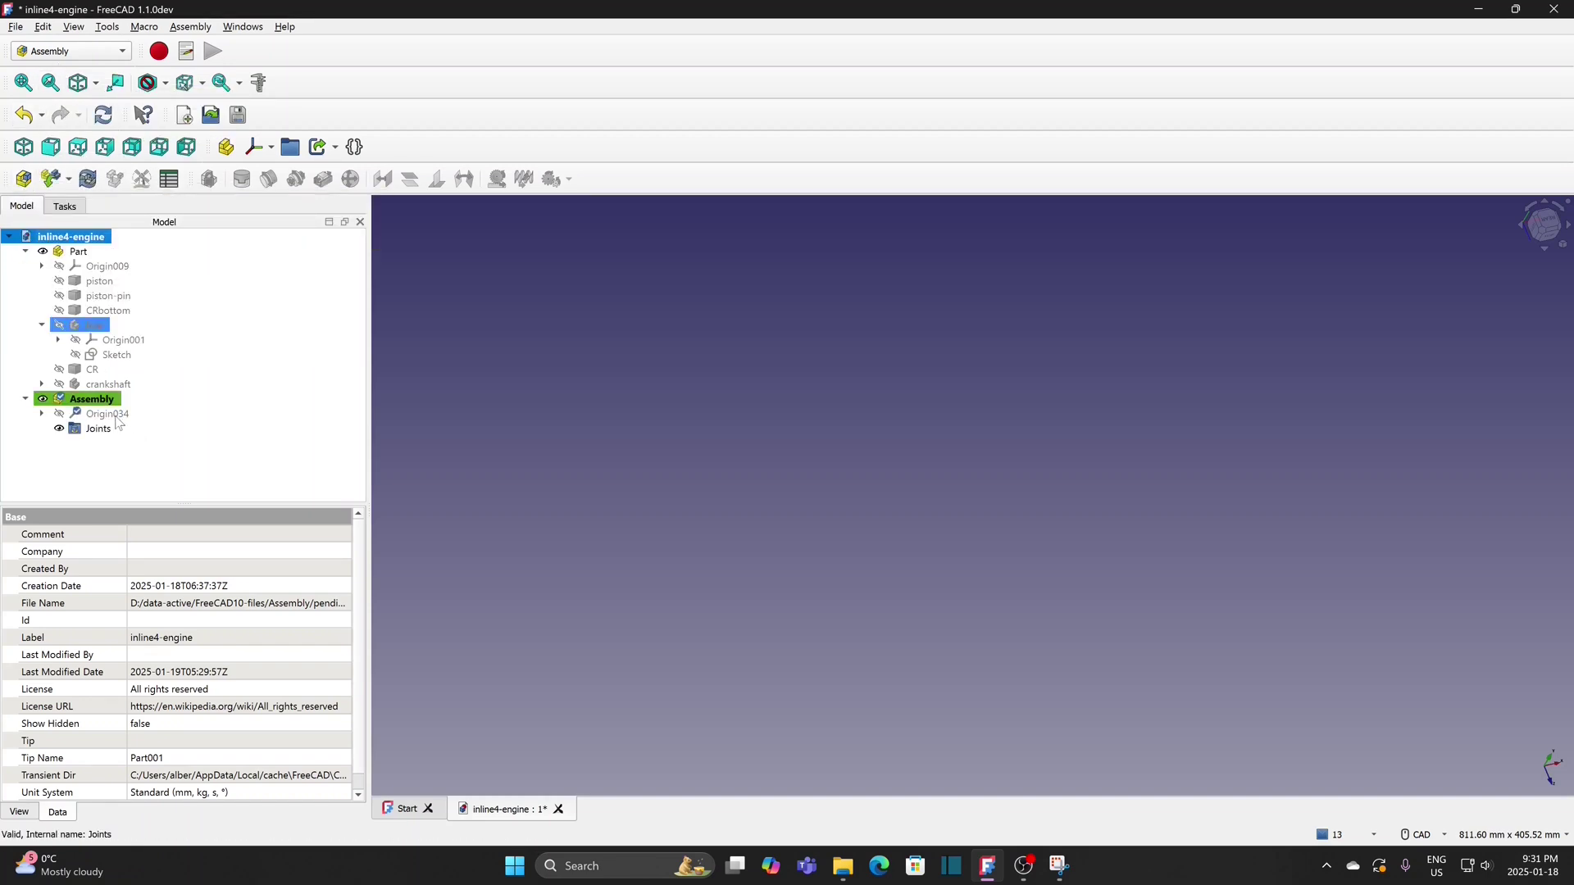
click(52, 180)
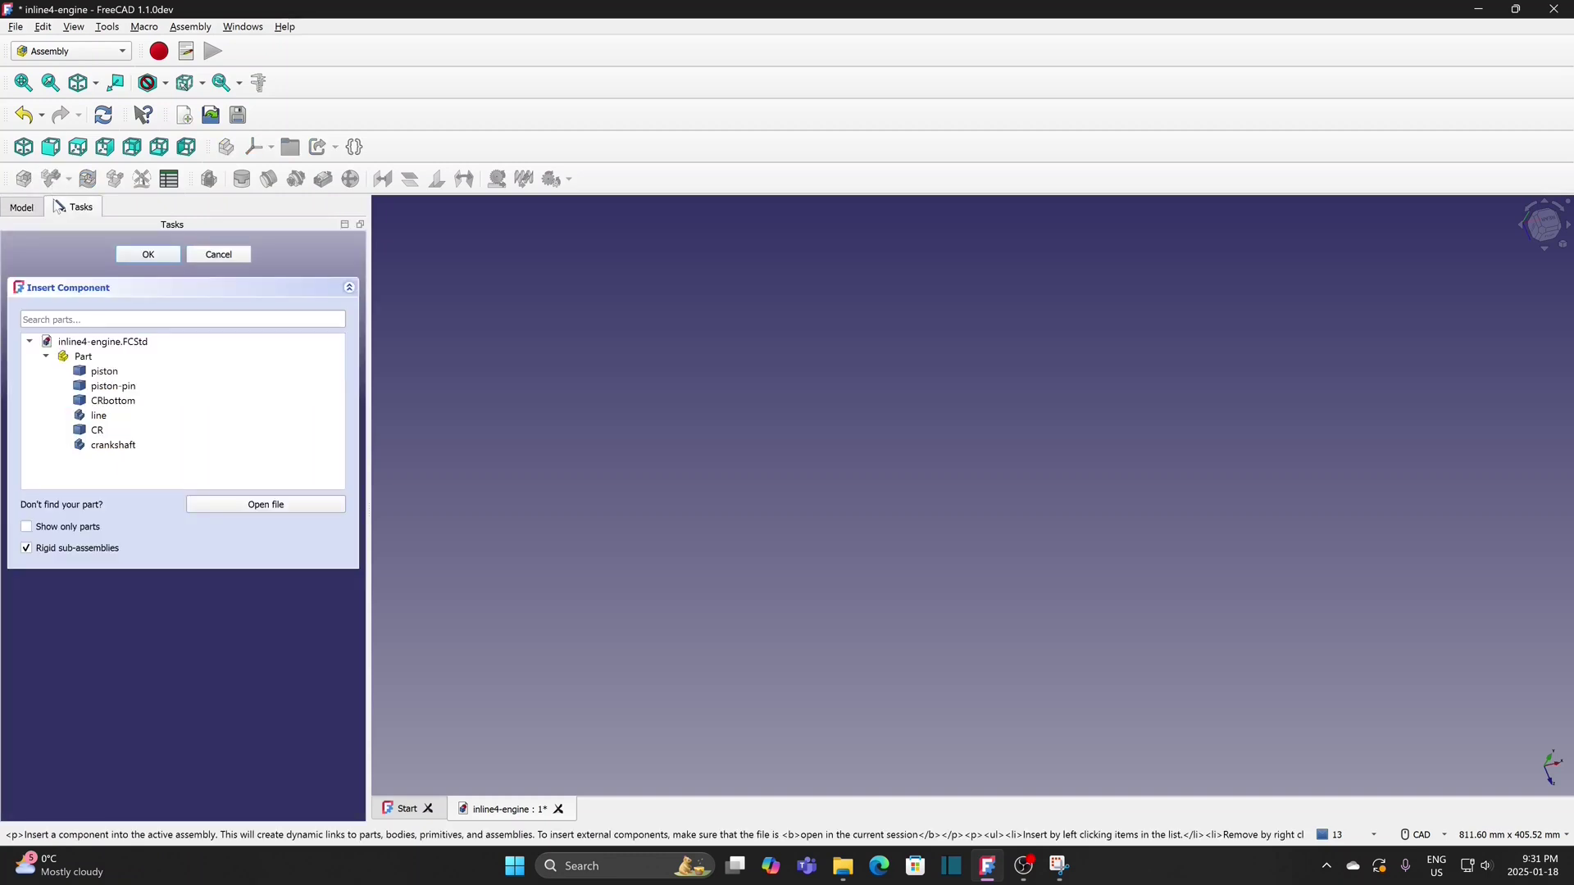
click(98, 417)
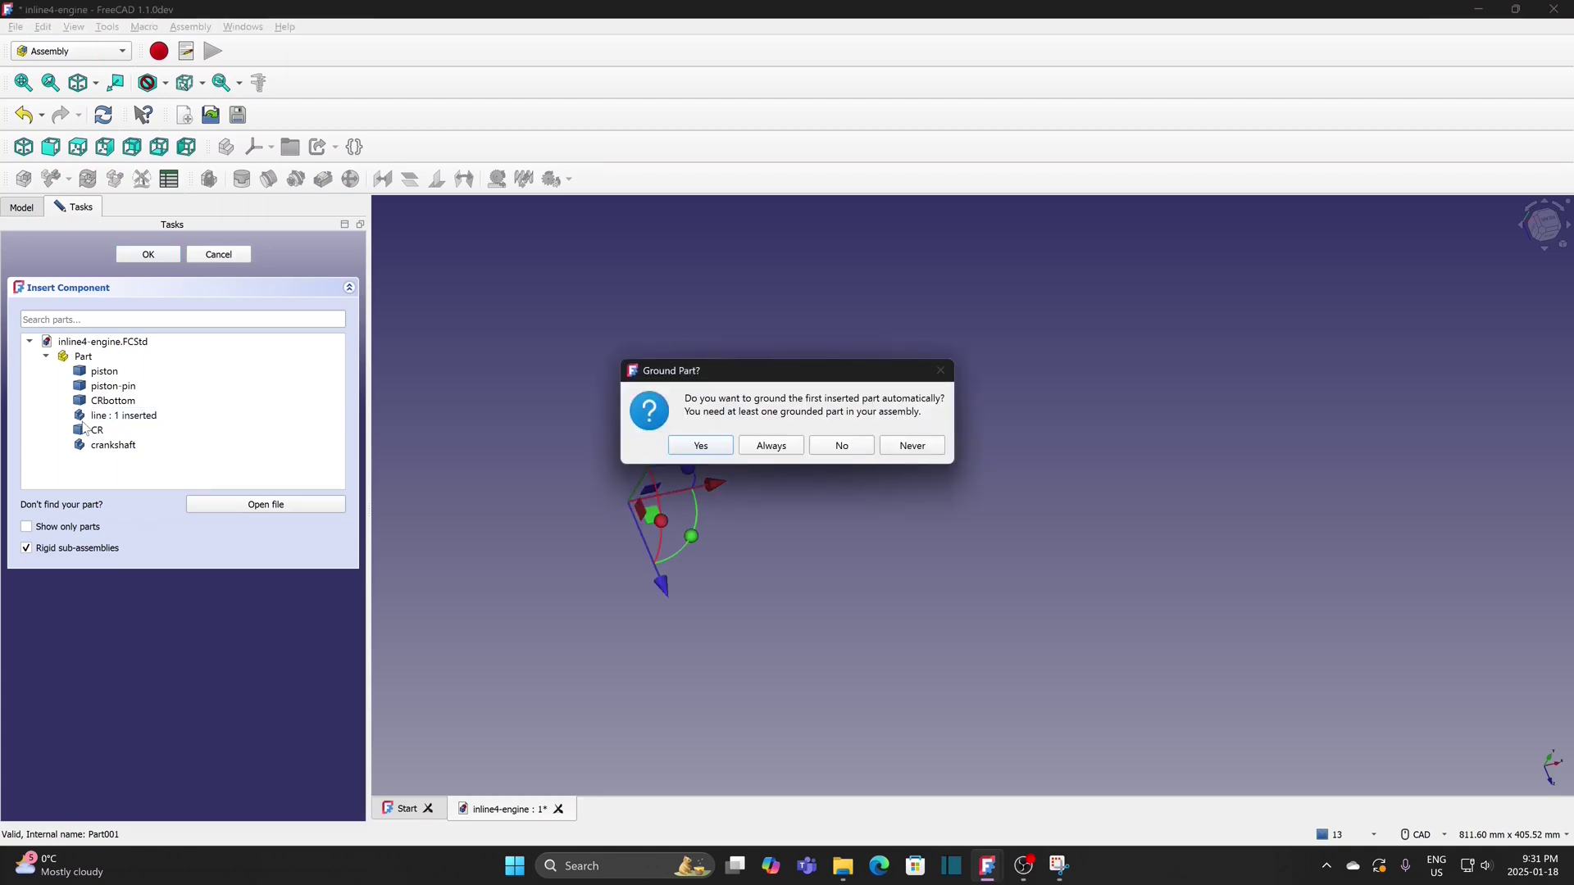
click(702, 446)
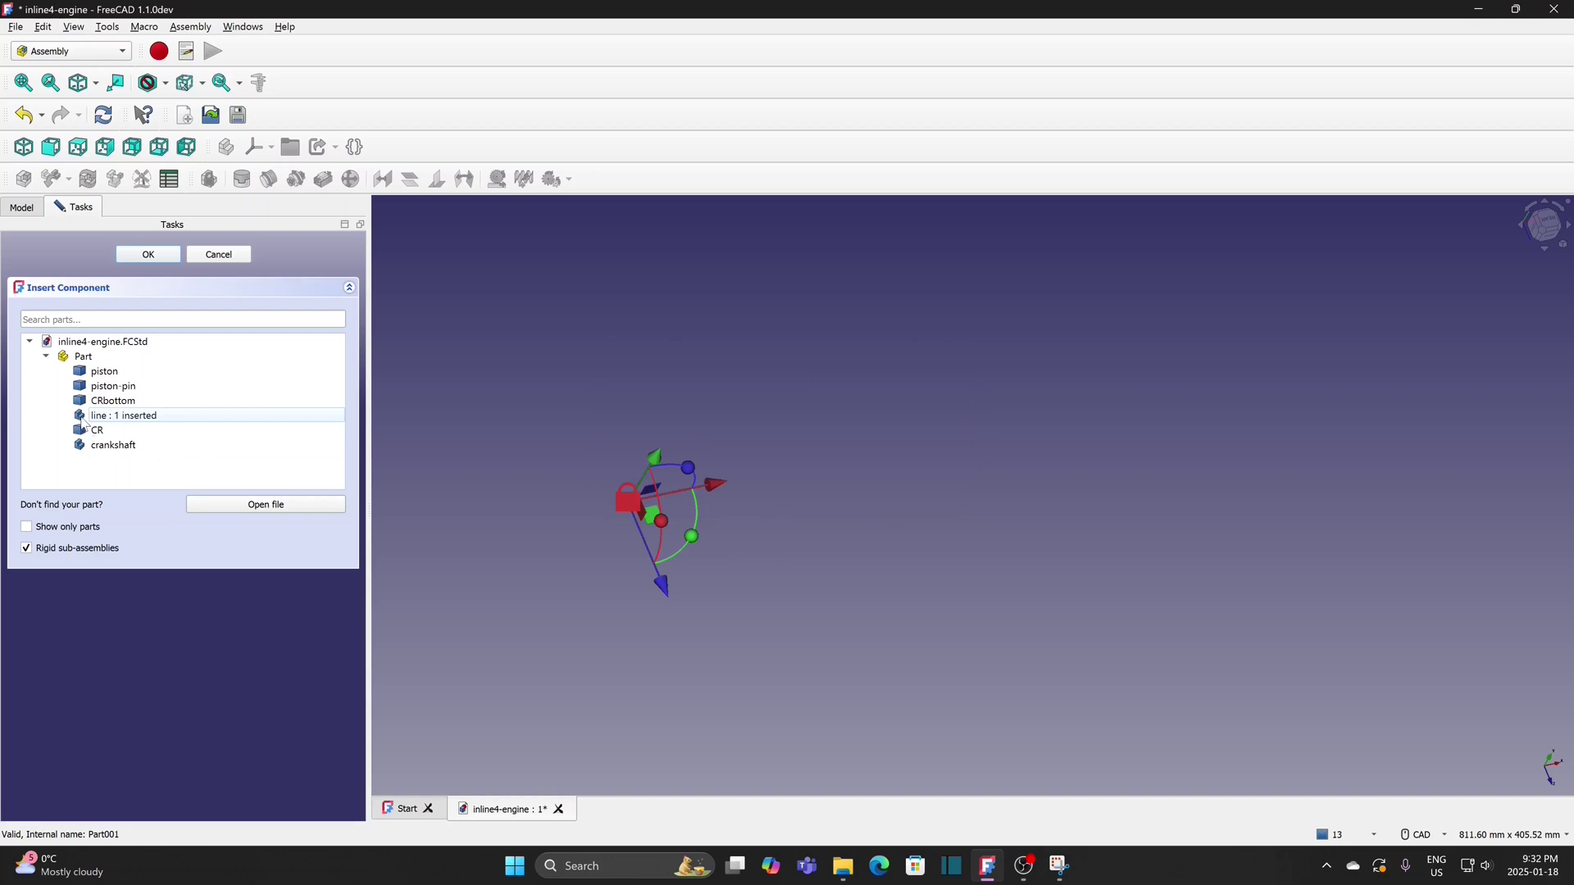
click(149, 254)
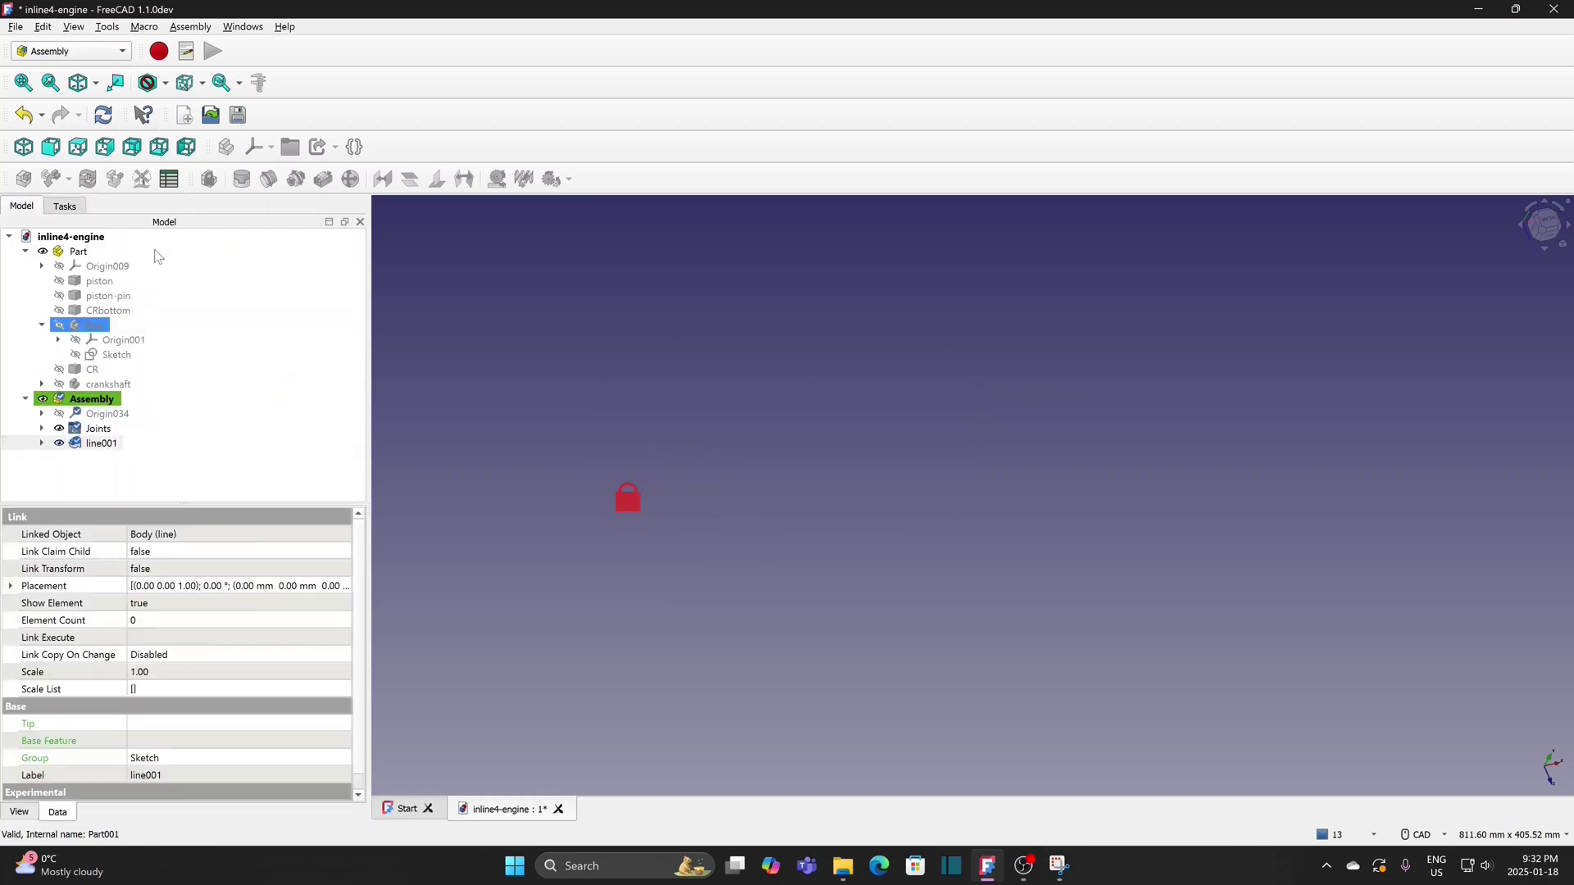
Make the sketch inside the assembly's inserted line001 component visible
click(42, 443)
click(115, 473)
key(space)
click(827, 563)
middle_drag(828, 564, 849, 592)
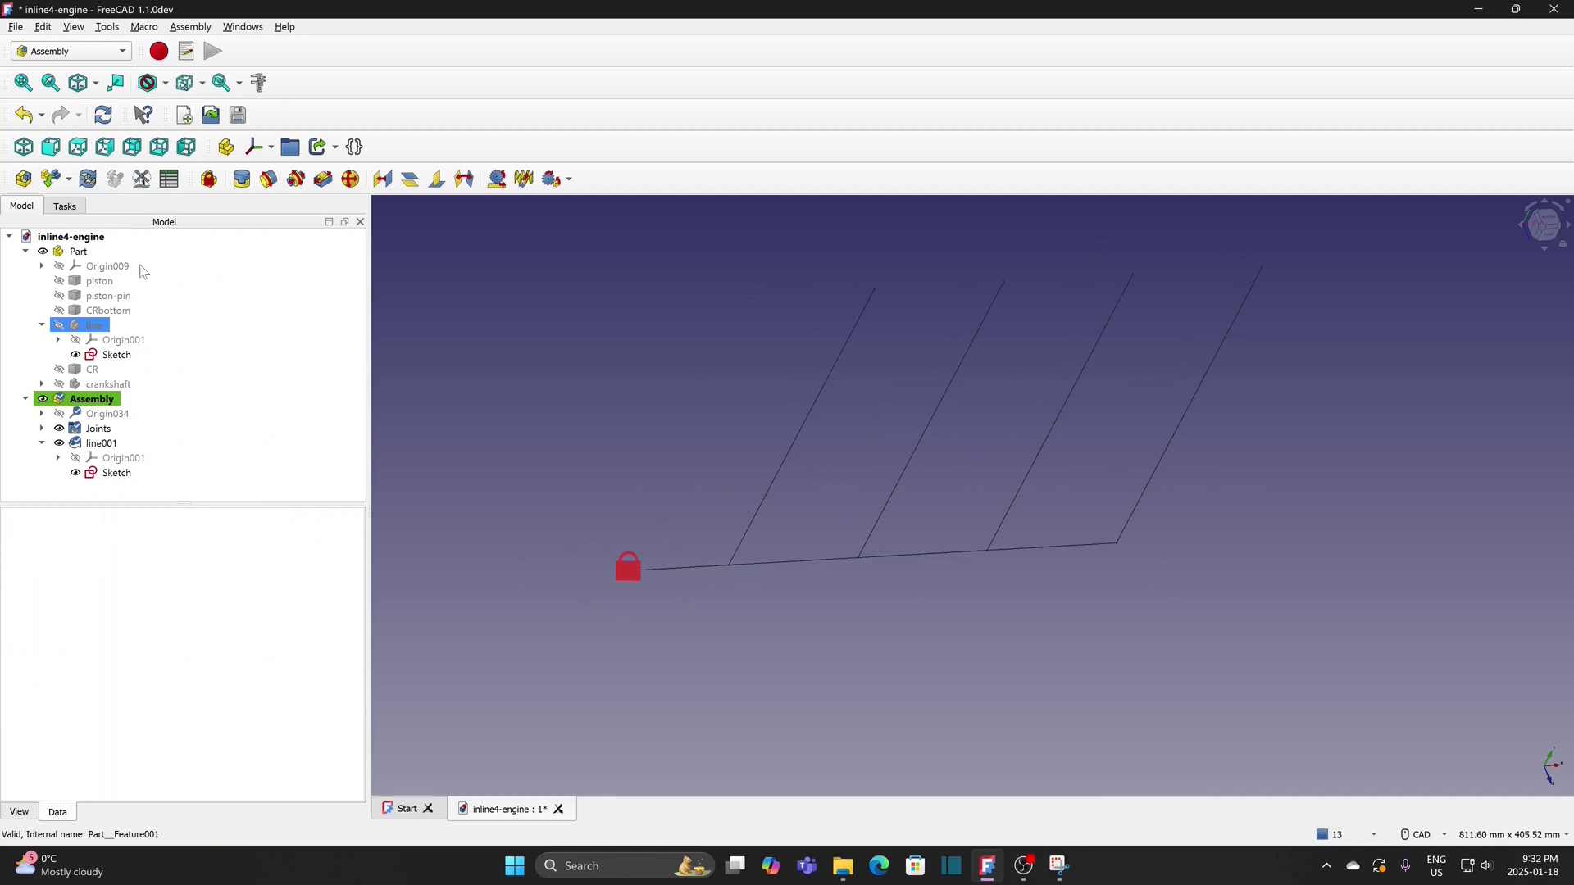
Insert one crankshaft component into the assembly
click(52, 180)
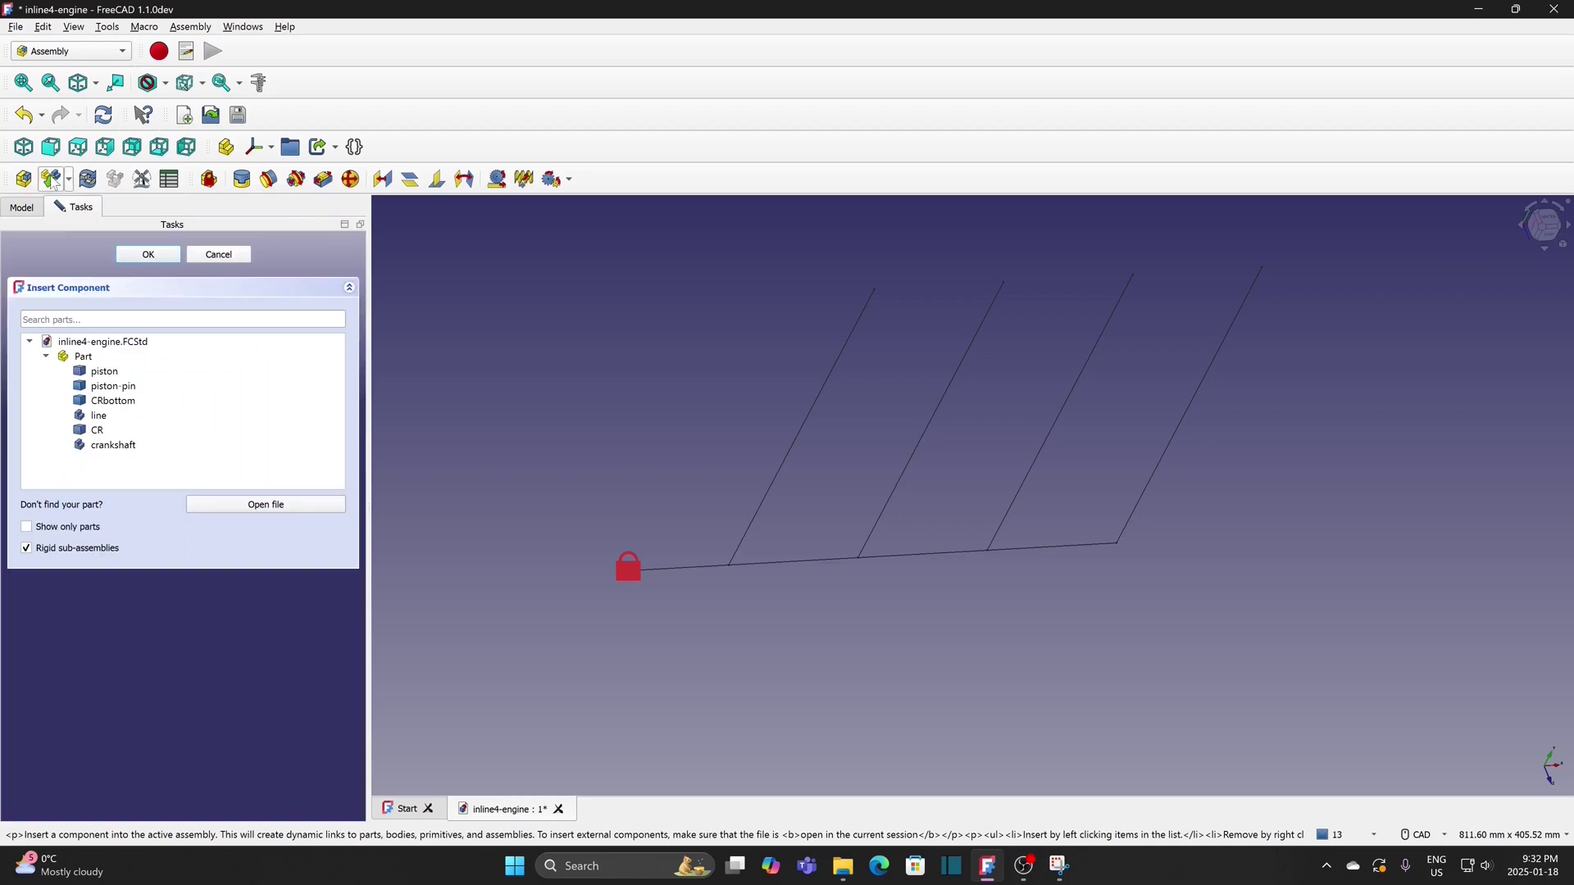
click(114, 447)
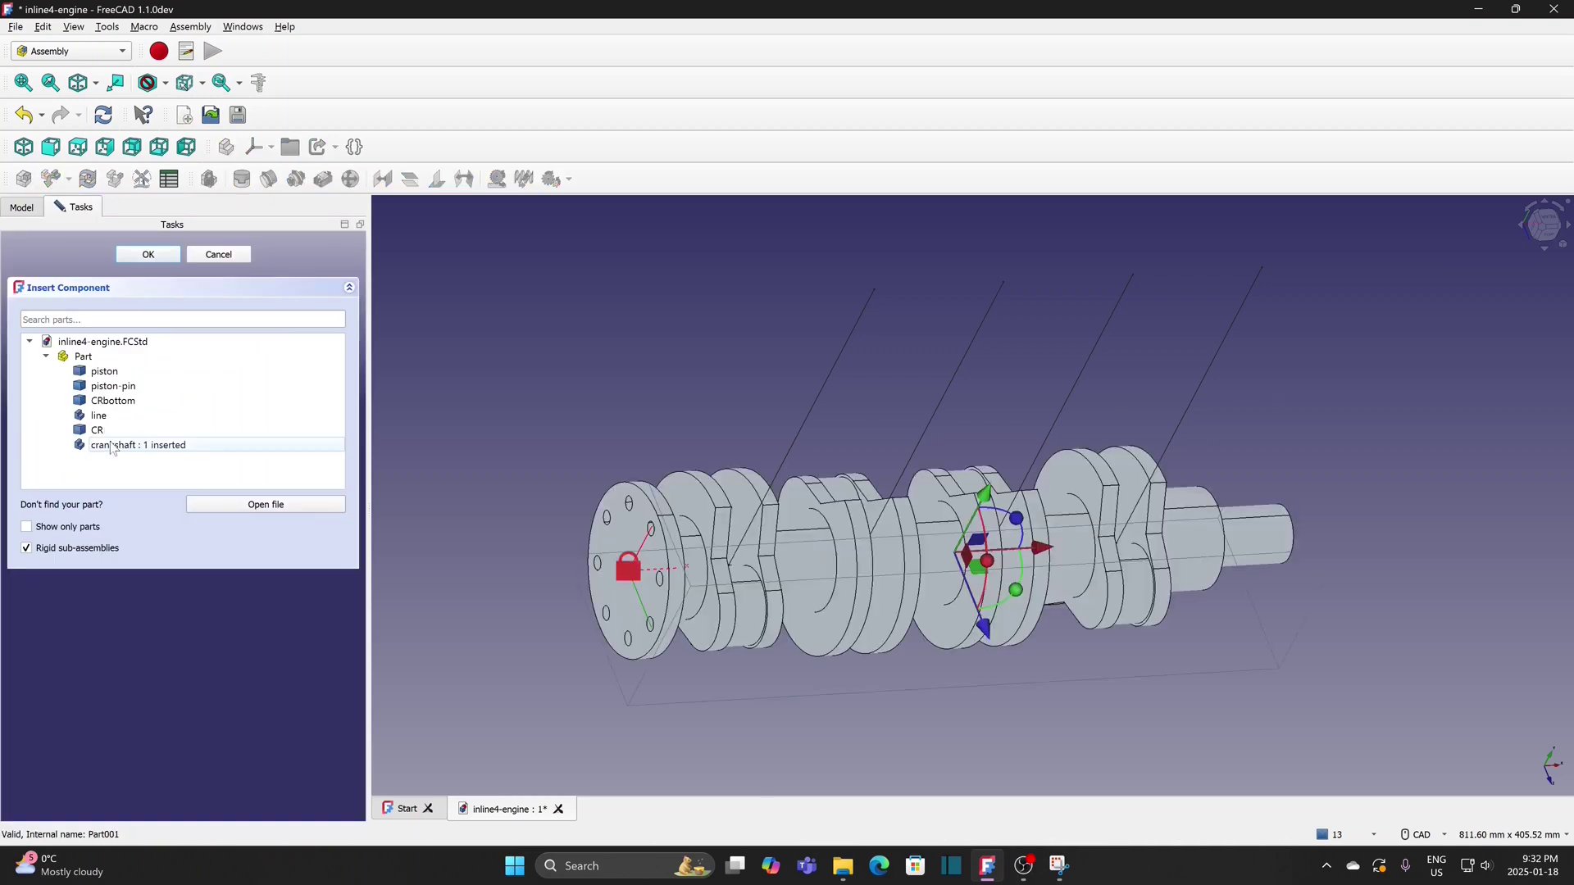
click(148, 255)
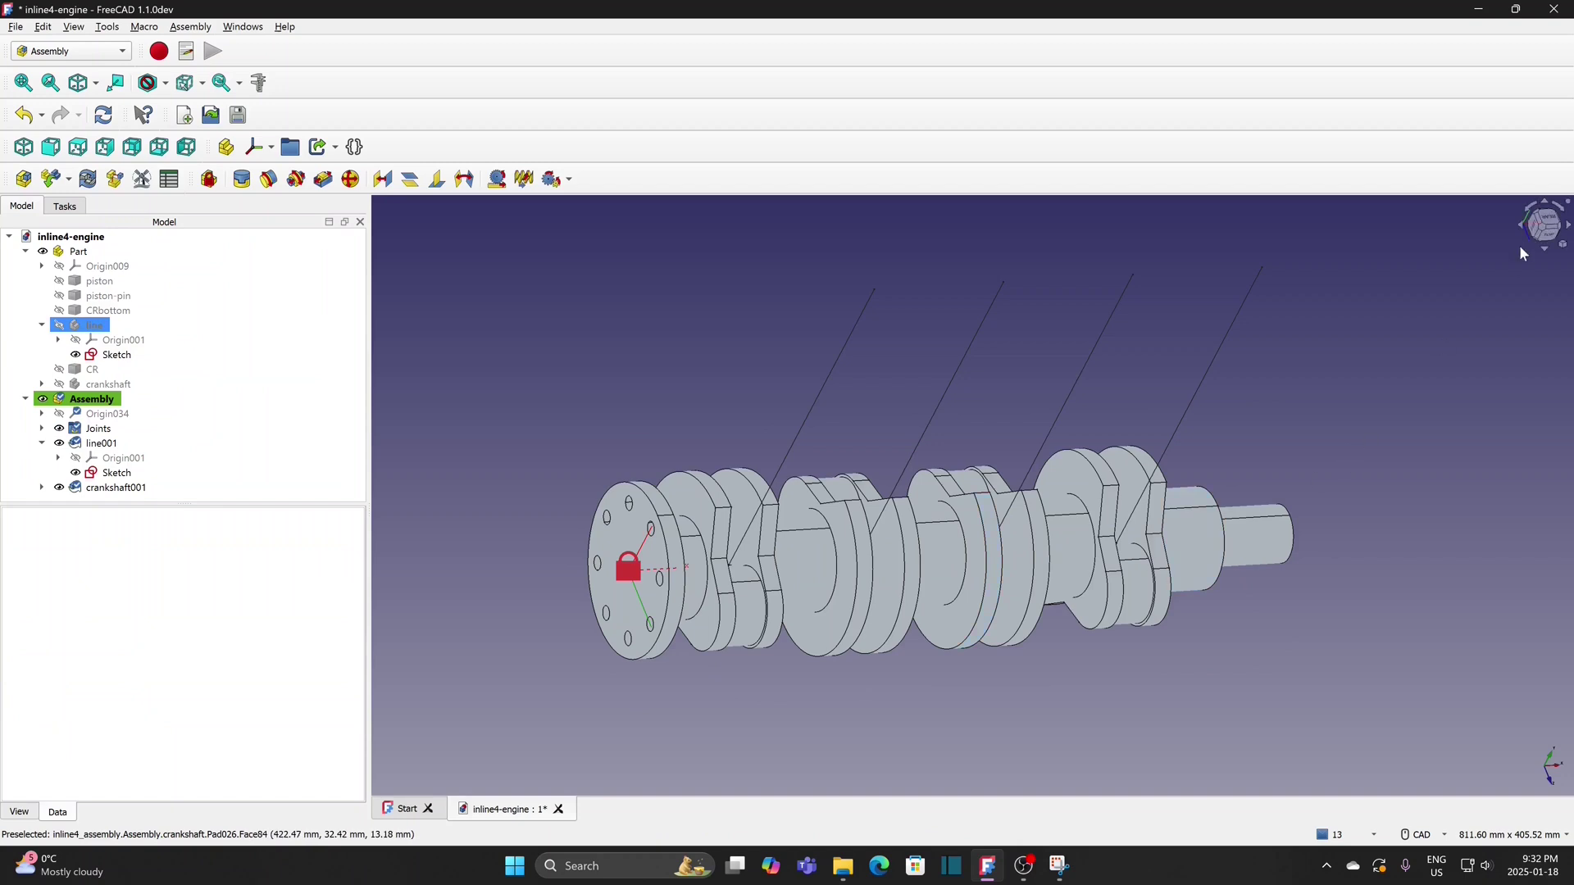
Start a Revolute joint between the crankshaft's circular edge at the flange end and the line sketch's horizontal axis line
click(1545, 232)
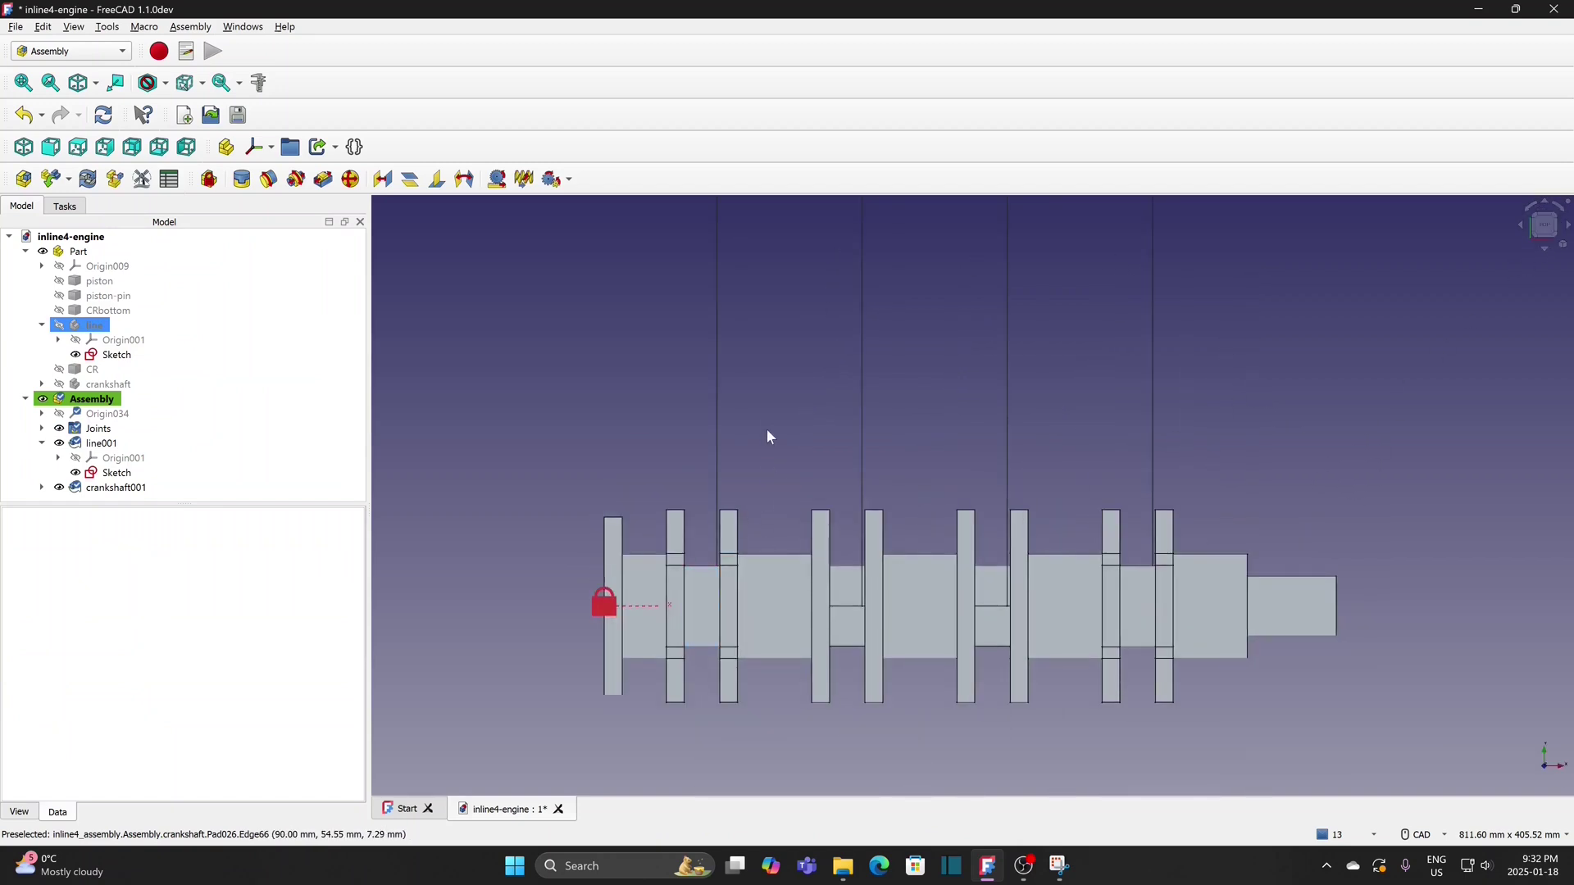
middle_drag(769, 430, 612, 419)
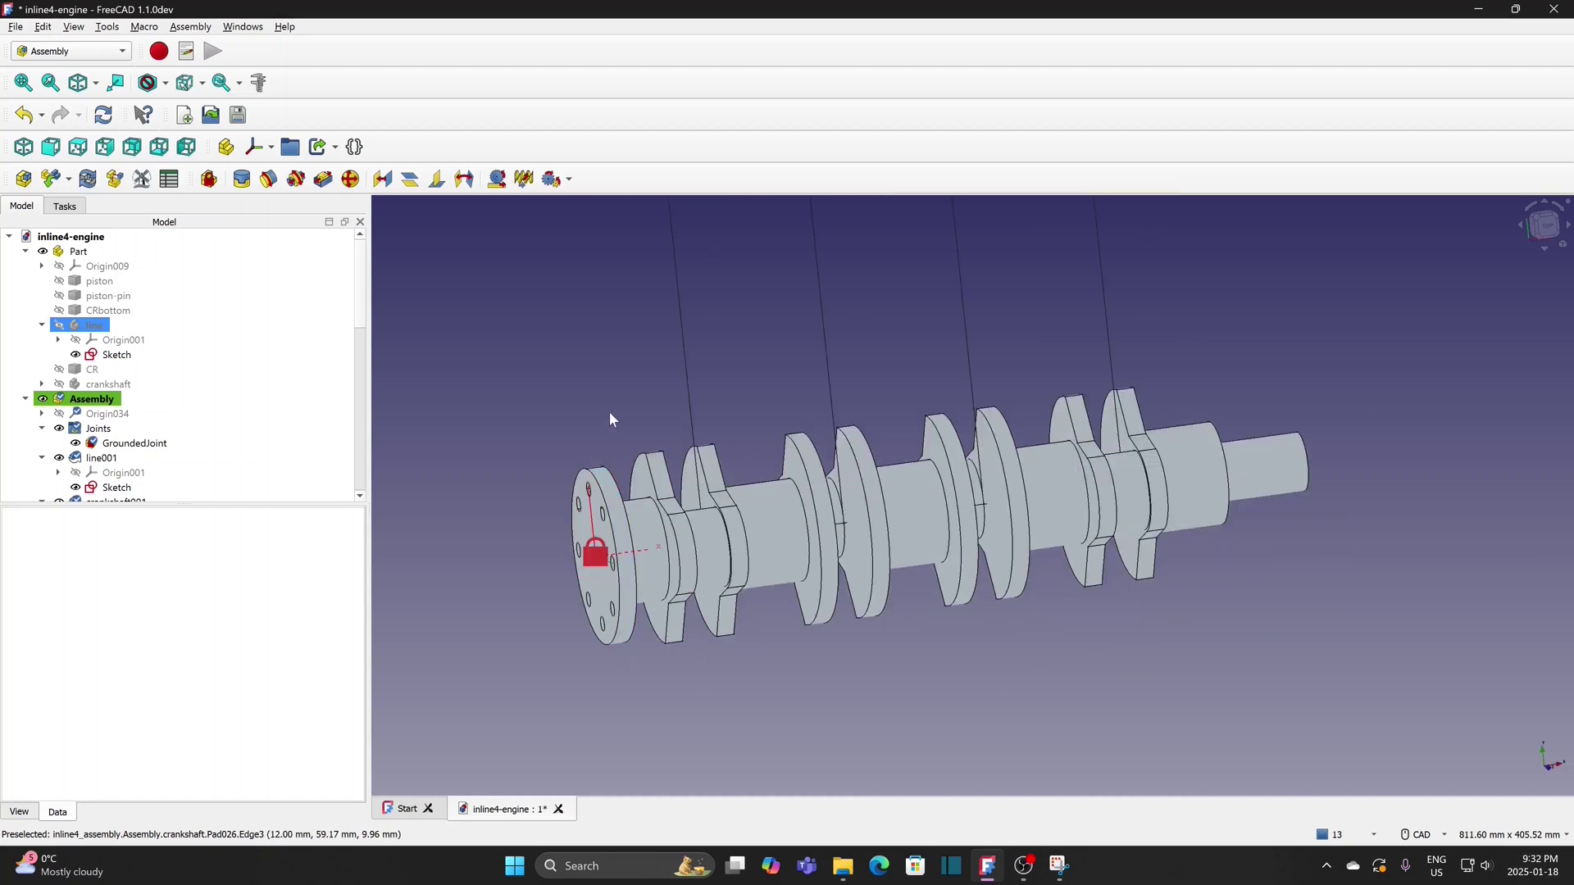
click(269, 181)
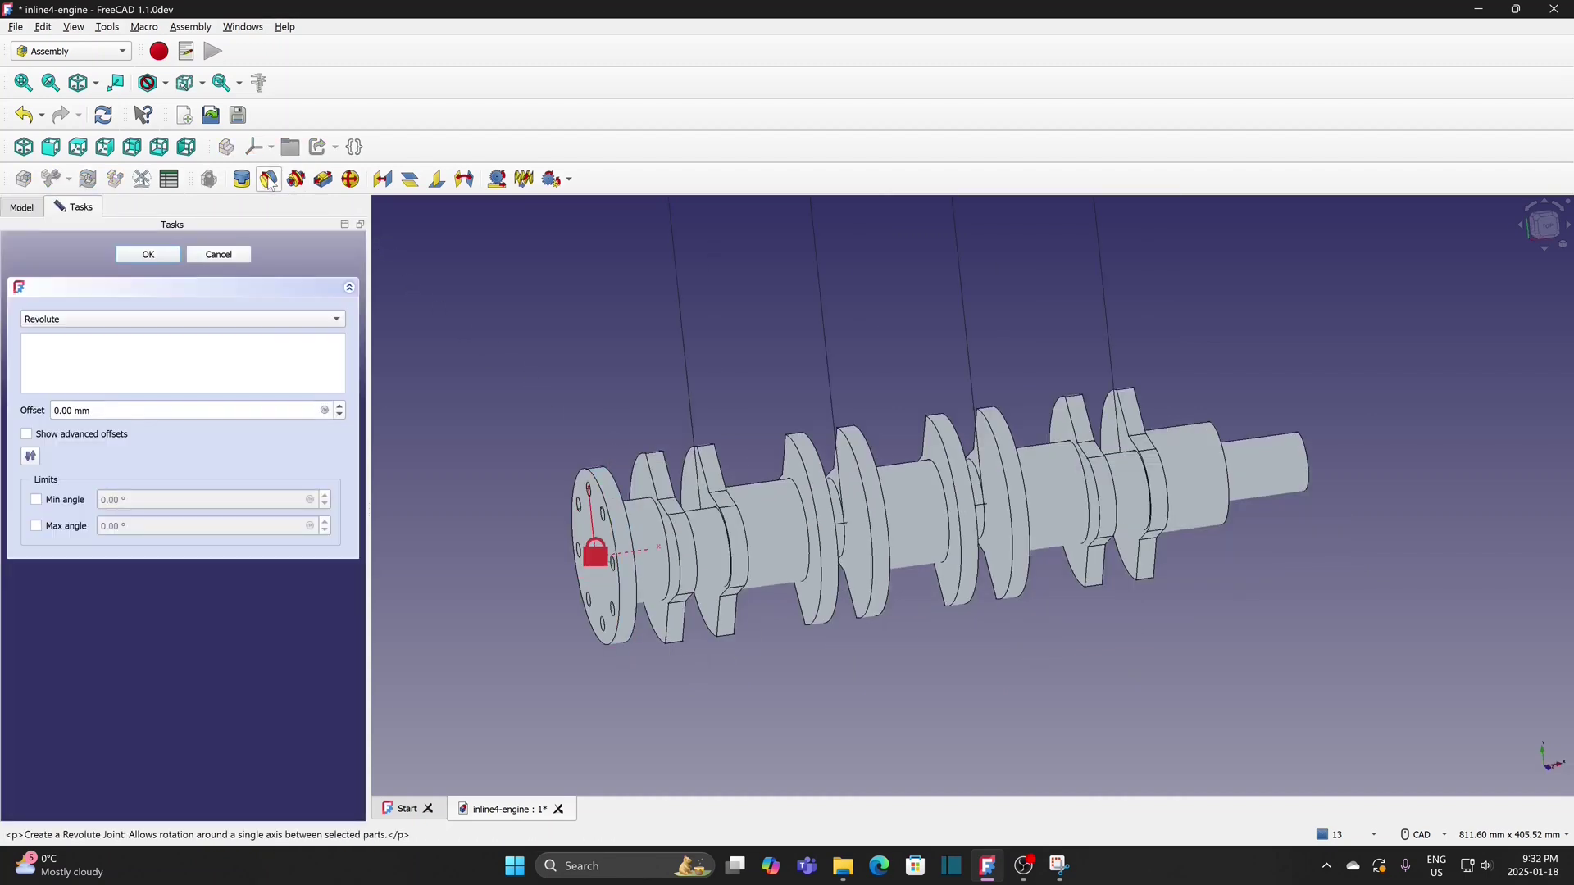
click(197, 328)
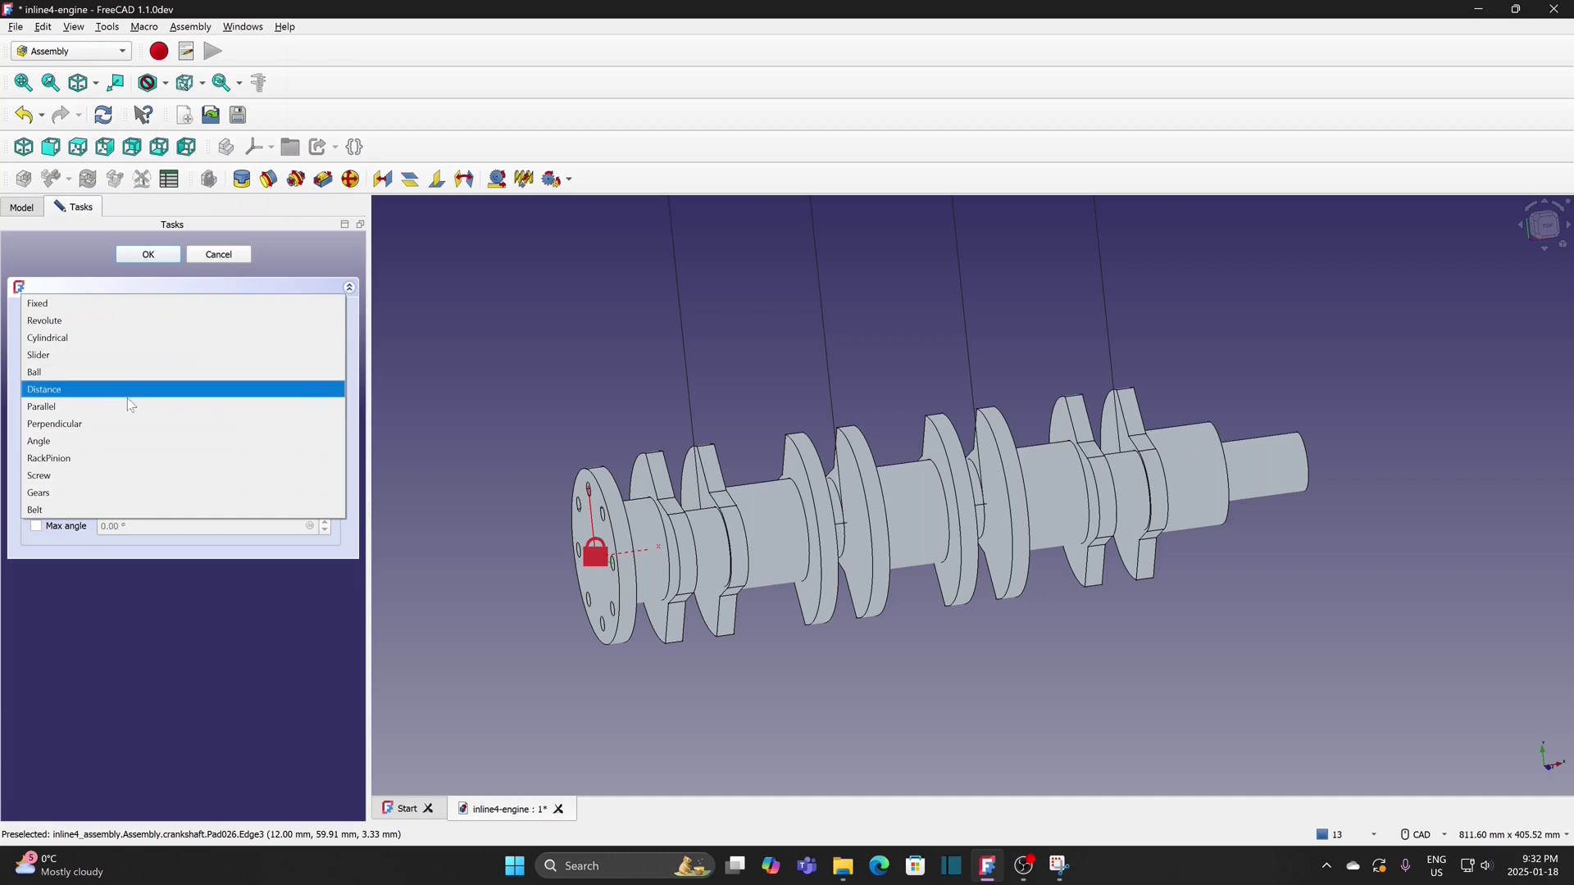
click(109, 325)
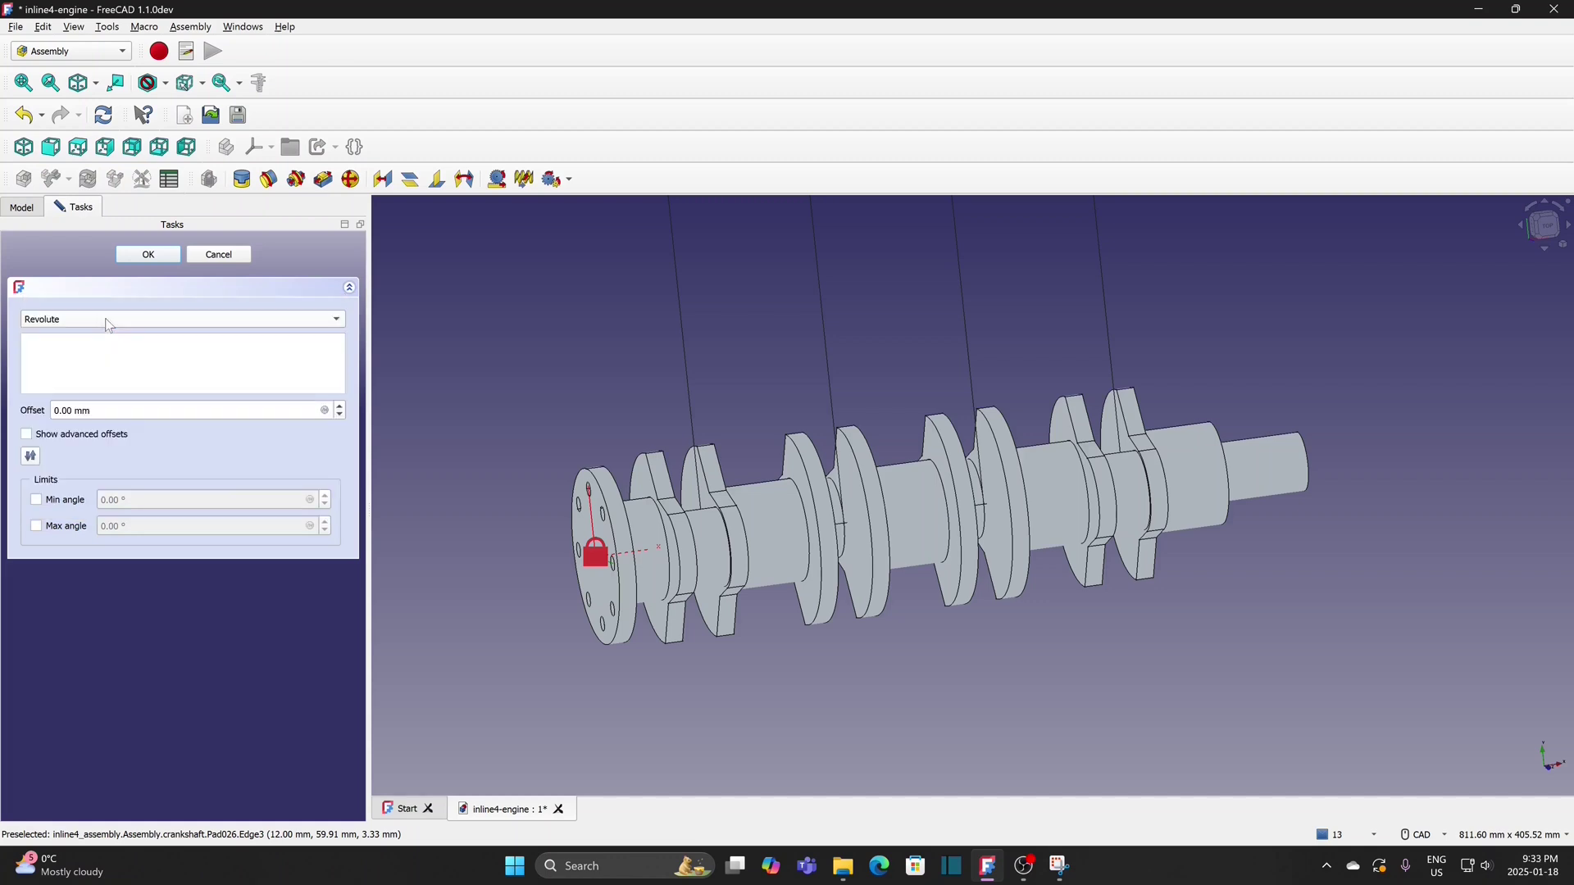
click(630, 525)
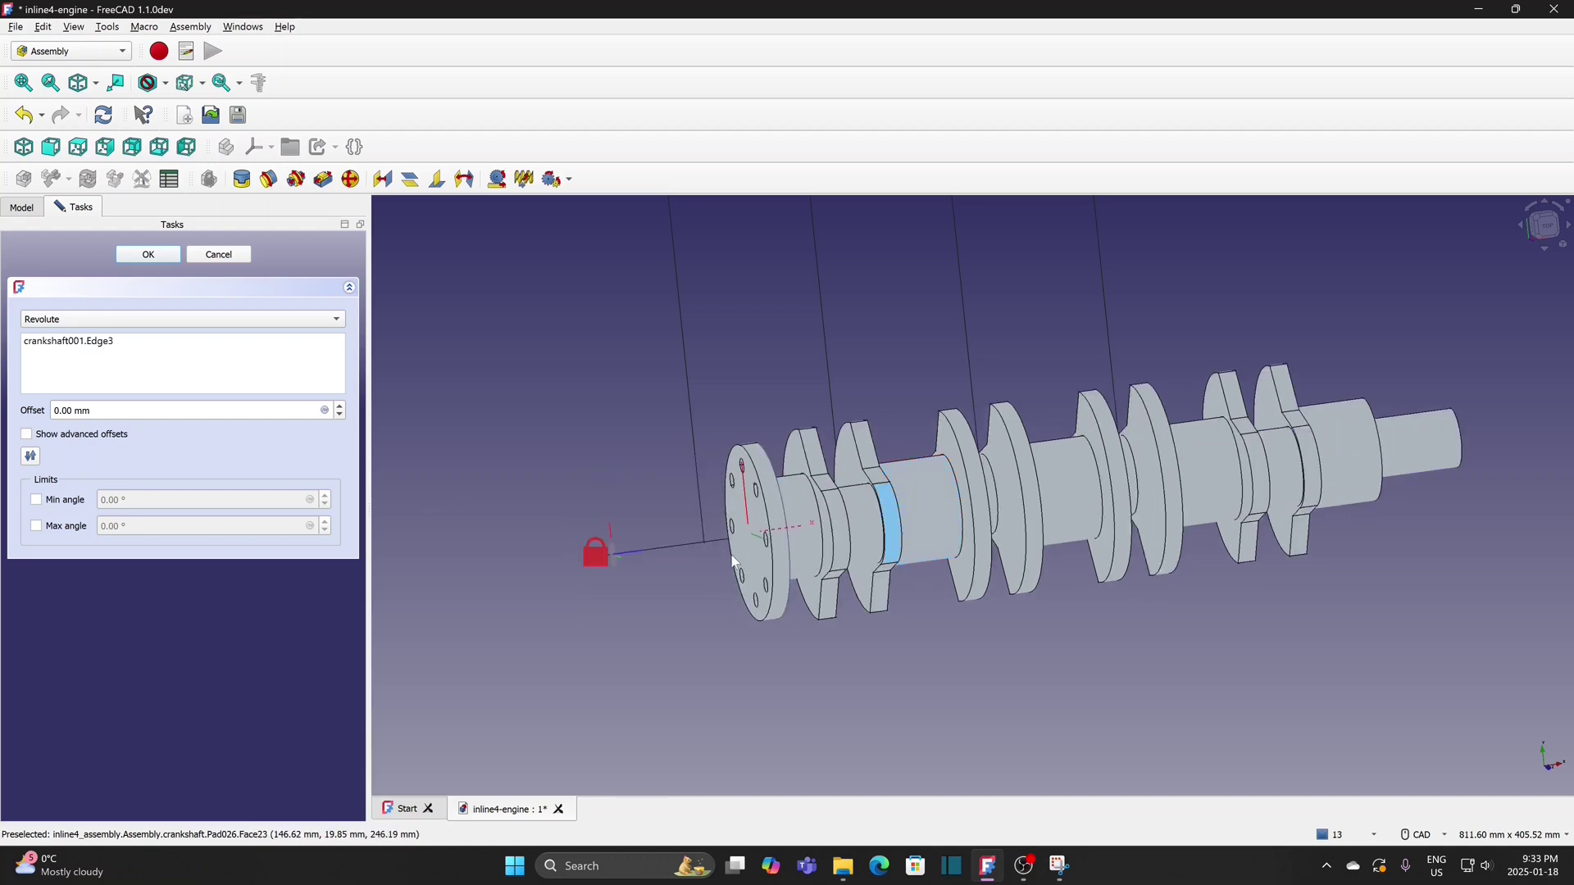
click(656, 556)
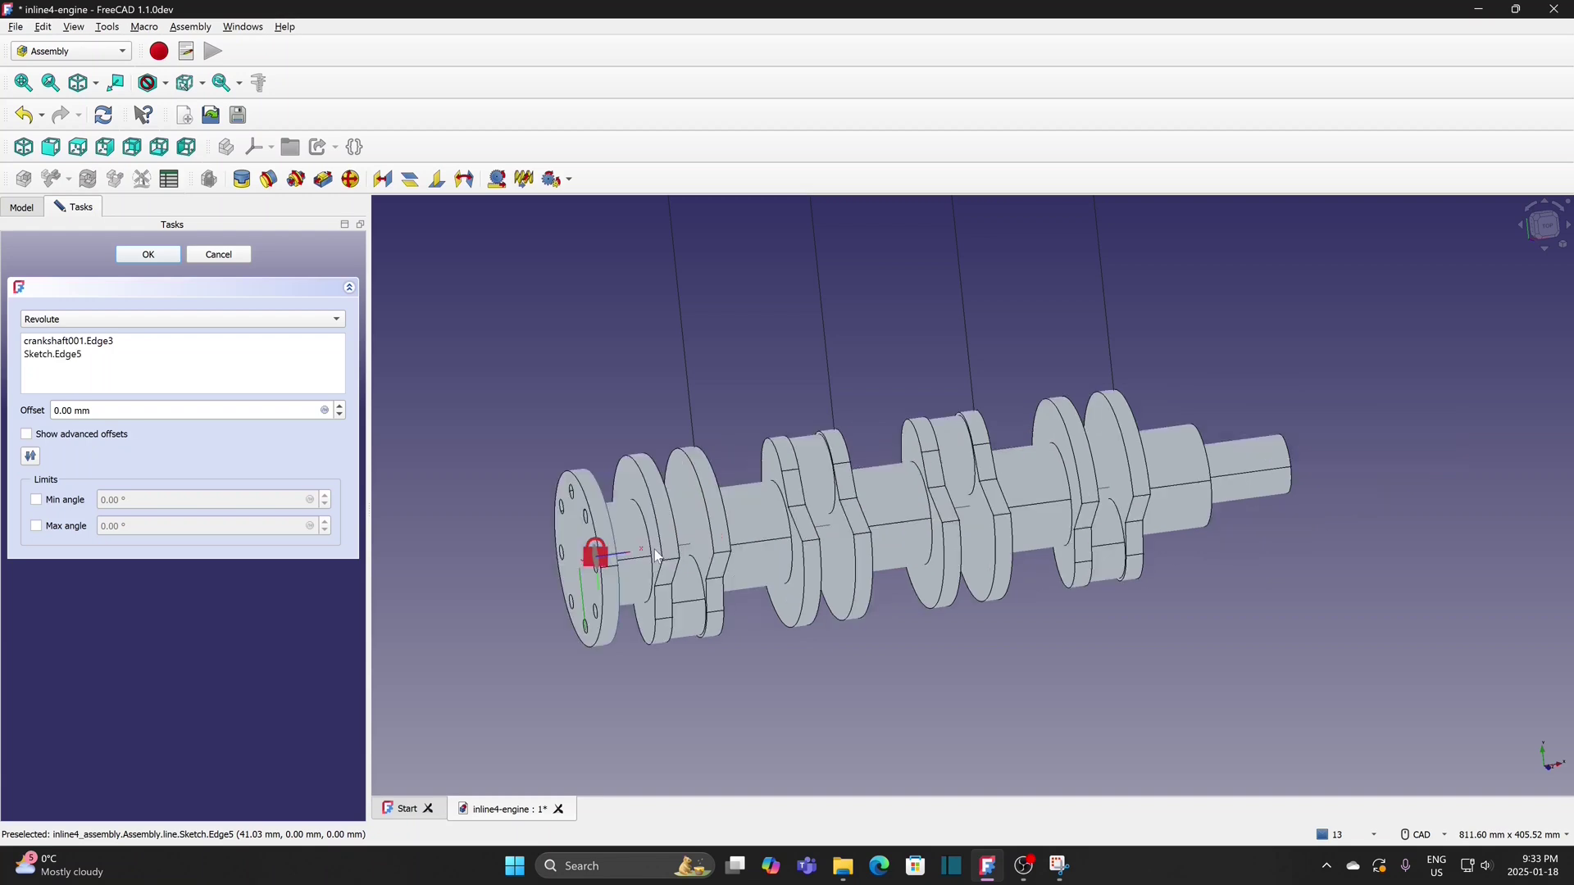
Try offsets of 10 mm and 34 mm for the crankshaft's revolute joint, checking its alignment with the vertical cylinder lines
click(1546, 227)
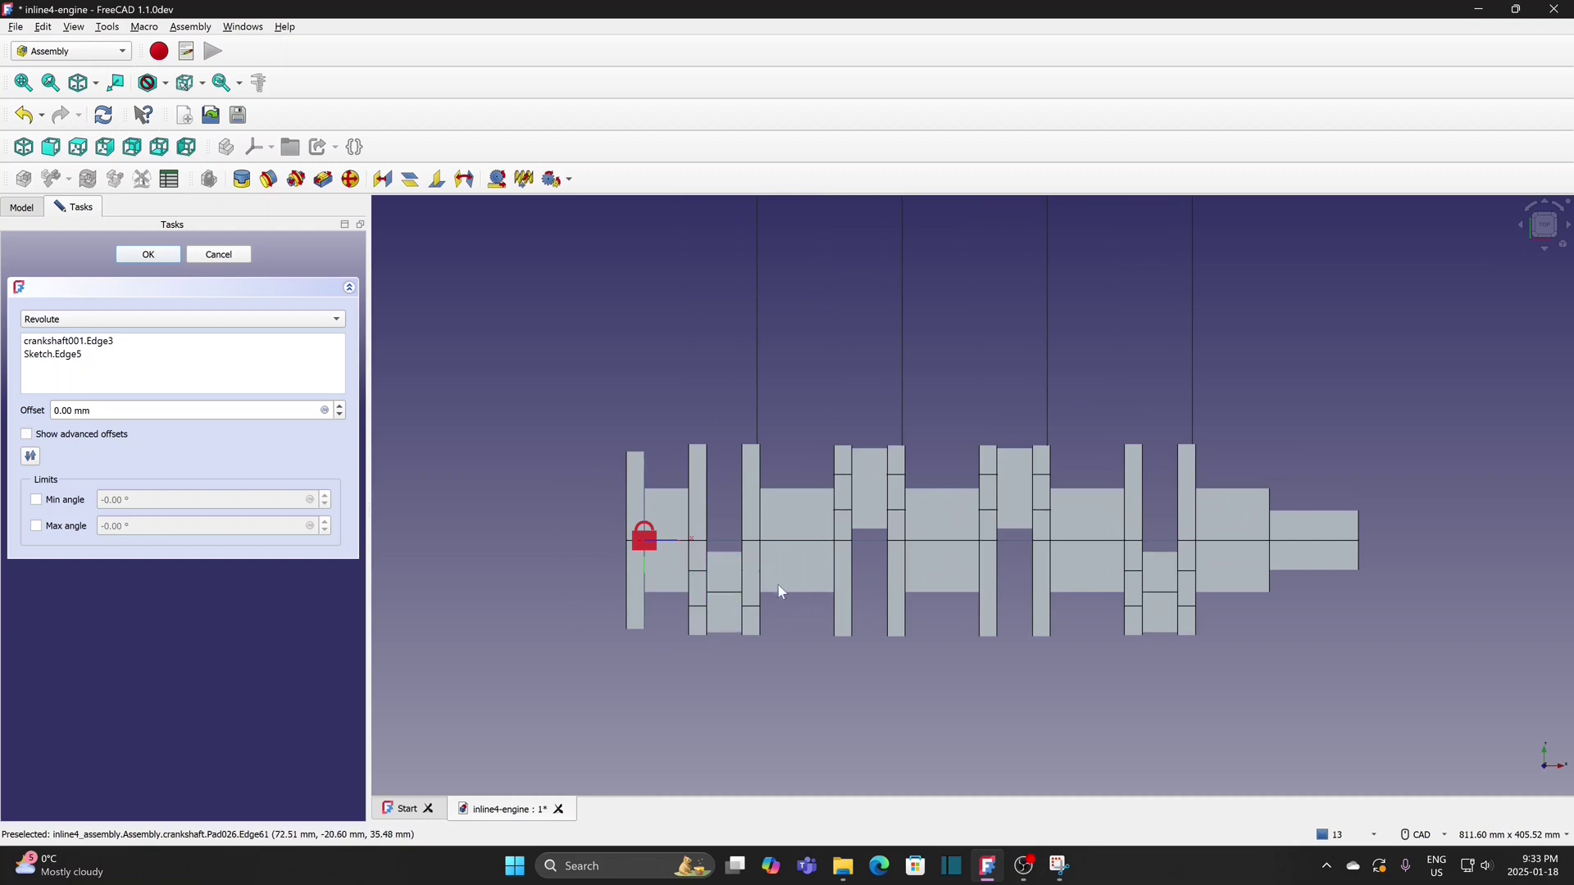
scroll(783, 590, up, 2)
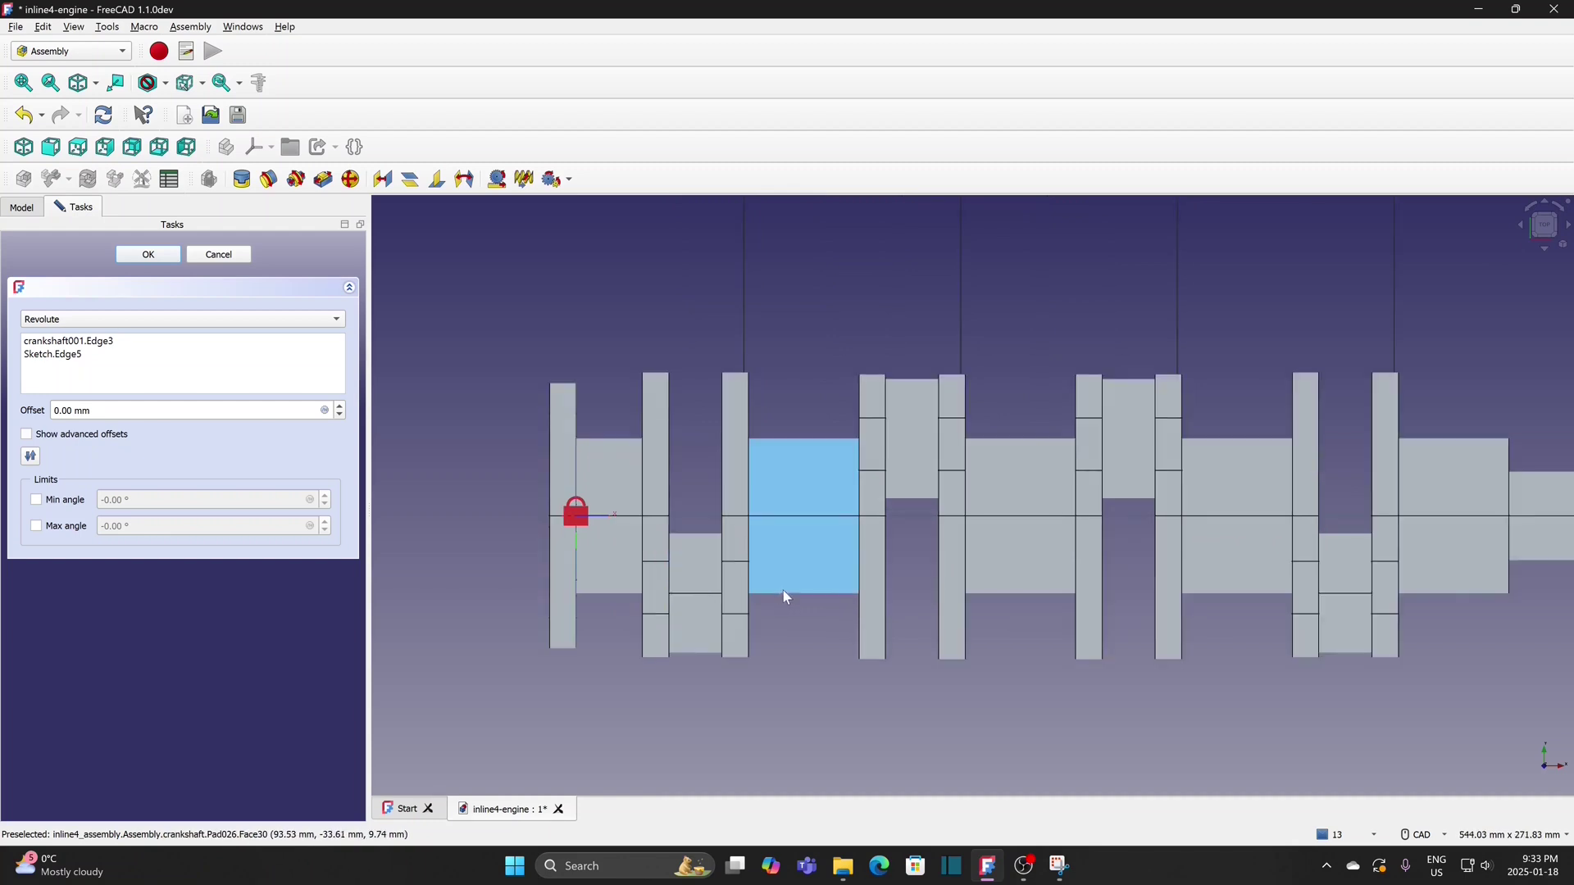
click(340, 407)
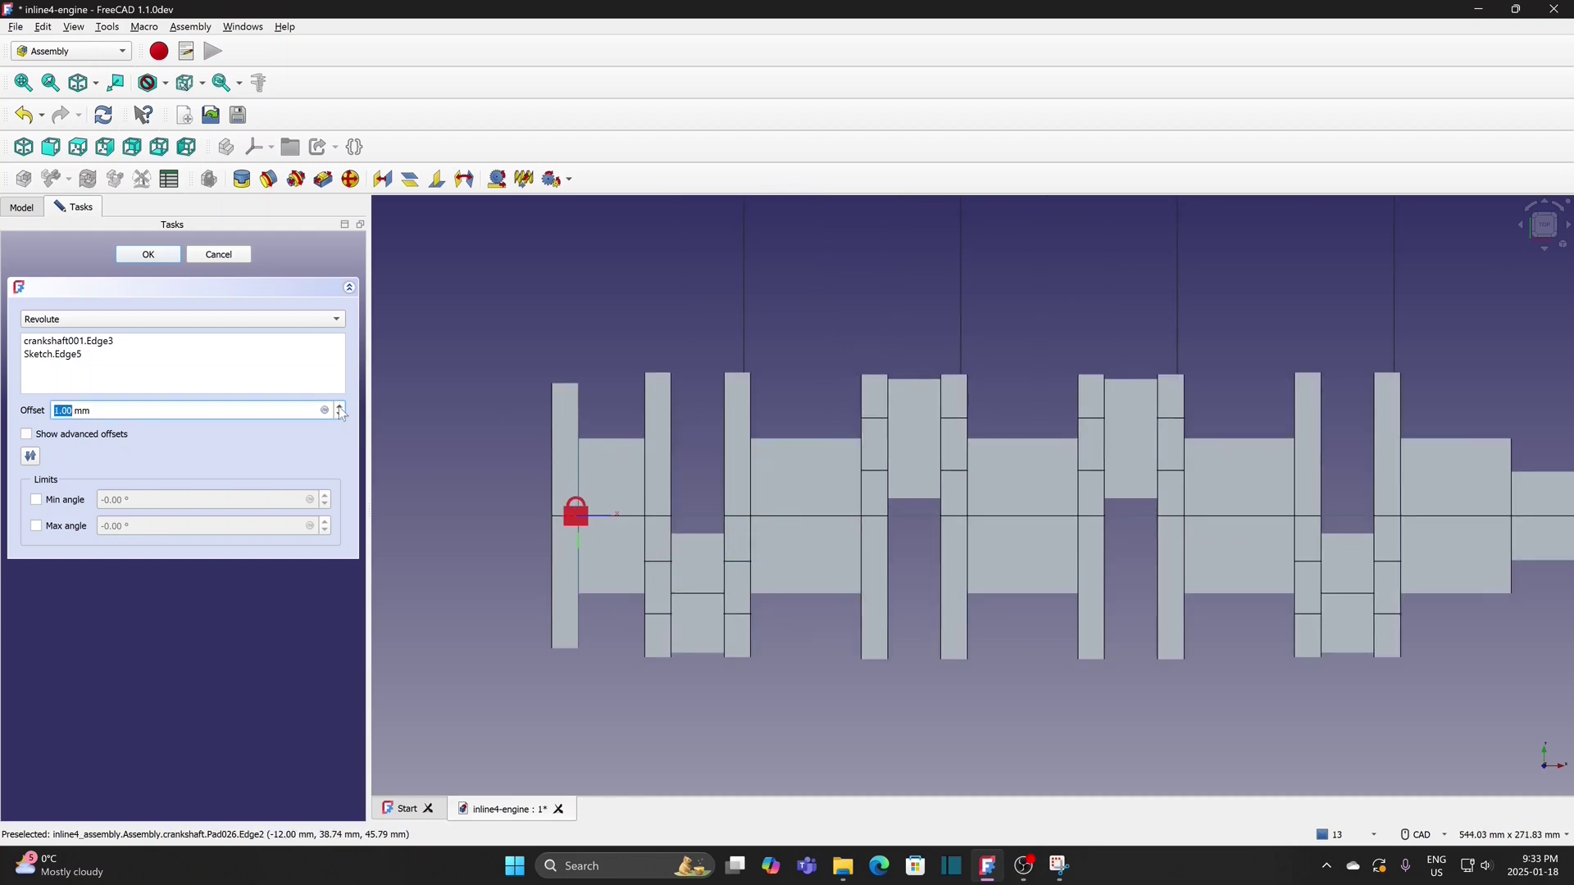
click(340, 407)
click(340, 407)
click(340, 407)
click(341, 407)
click(340, 407)
click(340, 407)
click(340, 406)
click(340, 406)
click(340, 406)
scroll(760, 436, up, 4)
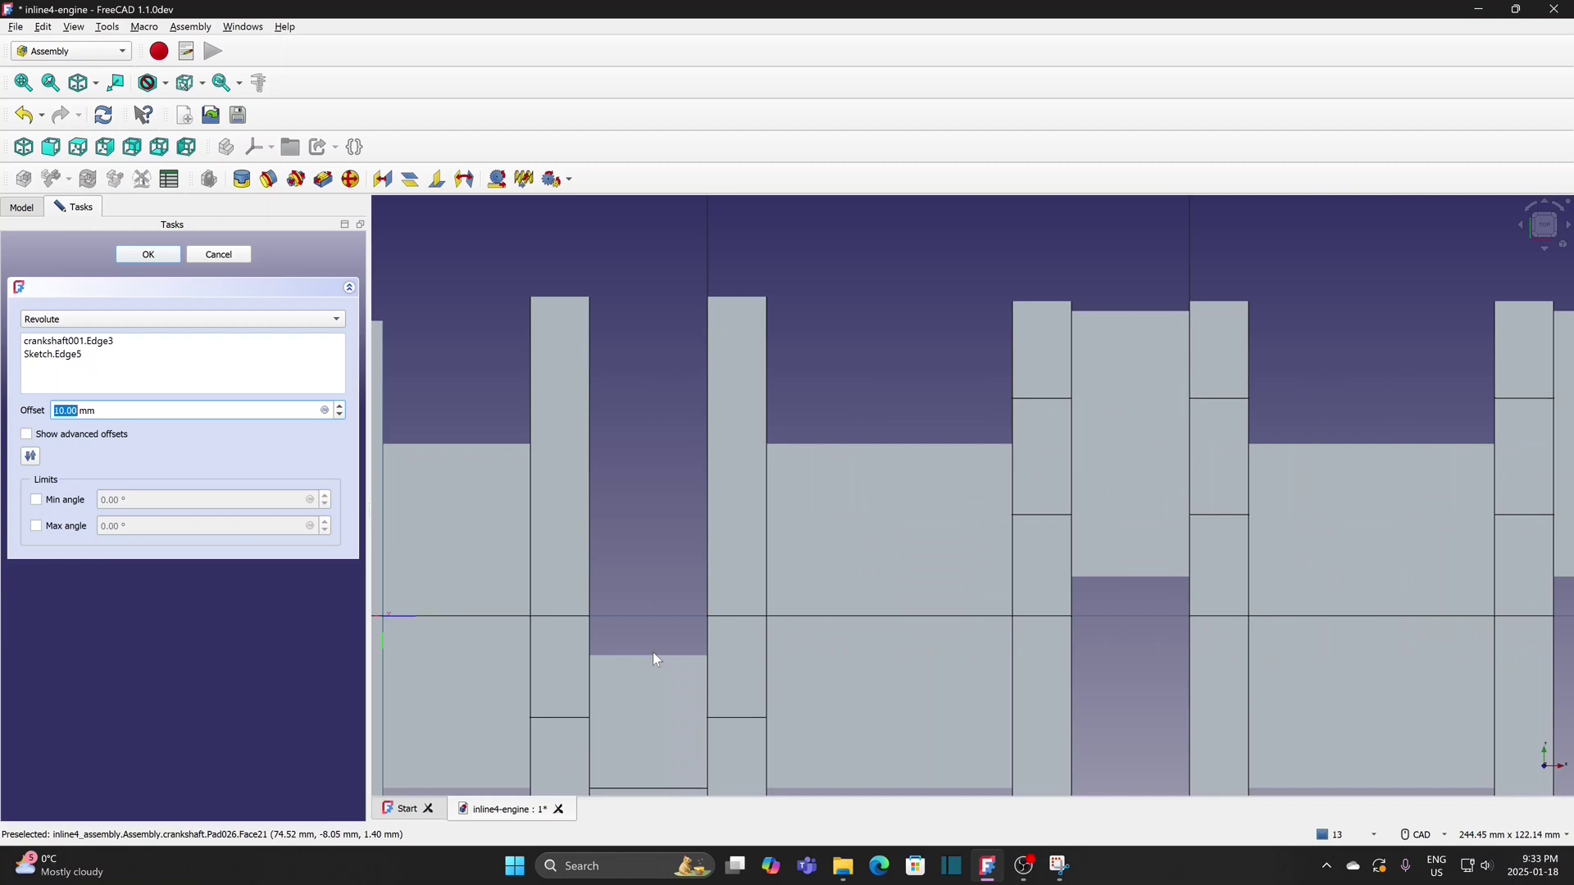
drag(96, 409, 25, 412)
text(34)
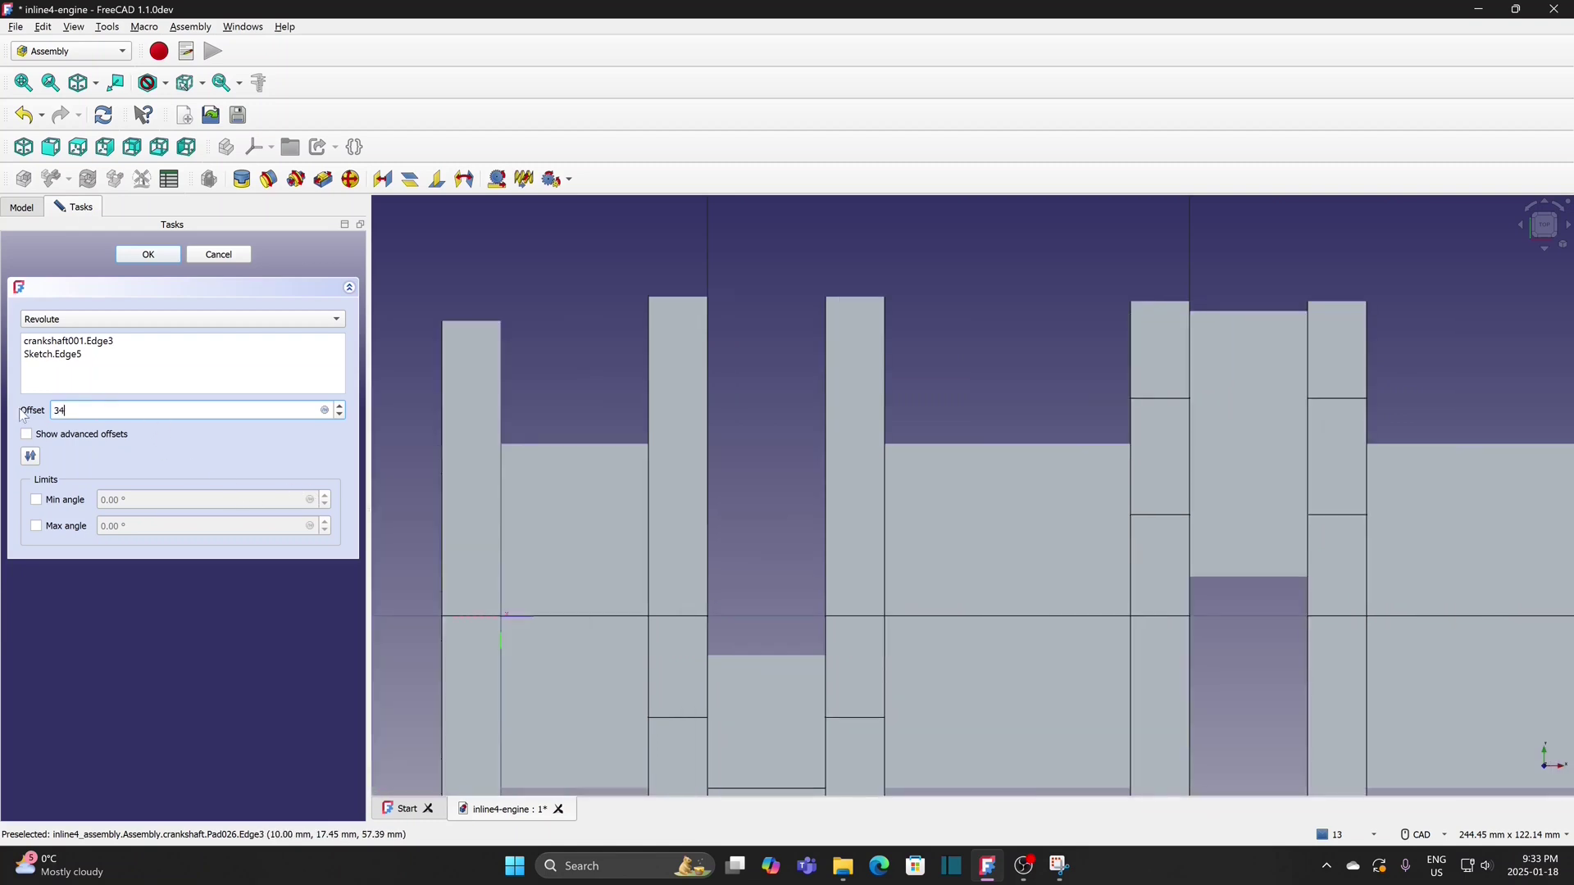
scroll(710, 443, down, 4)
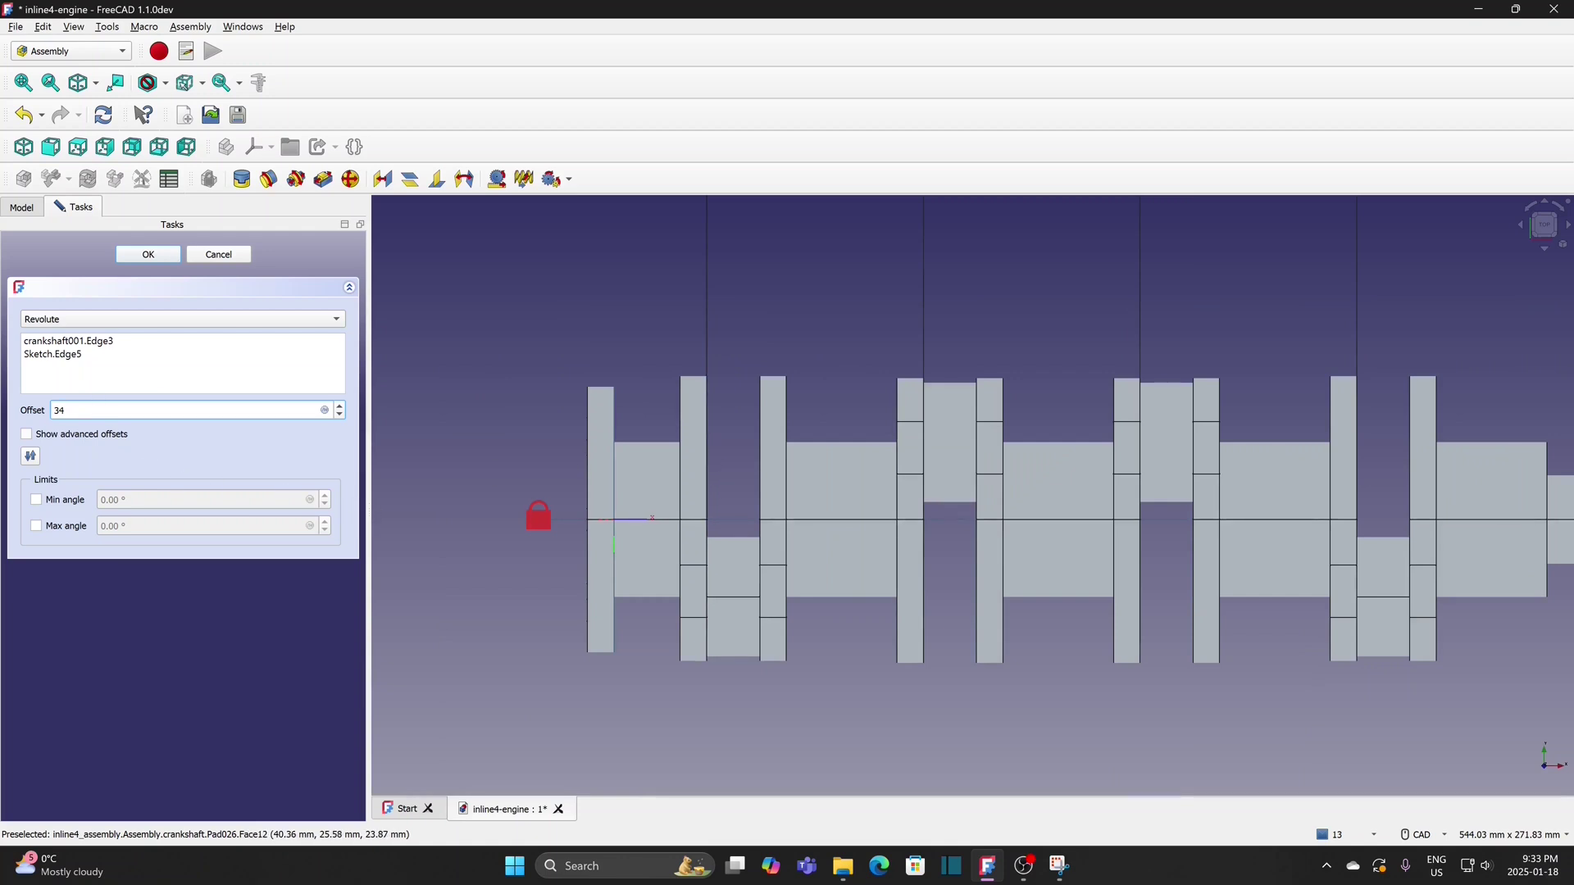
Set the crankshaft revolute joint's offset to 22 mm and accept the joint
text(22)
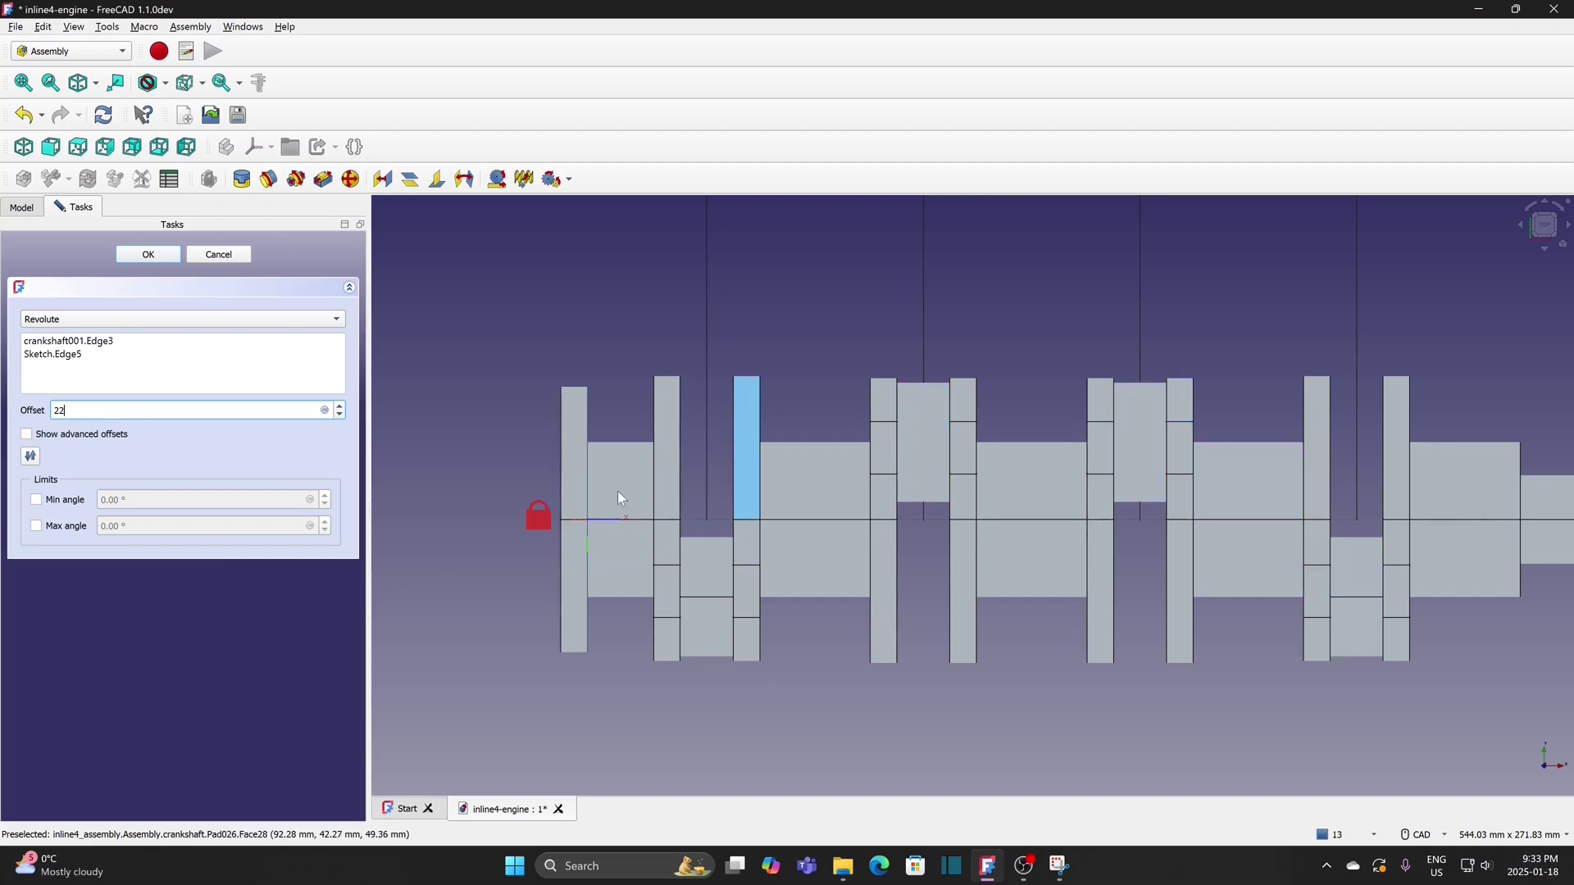
click(155, 255)
scroll(525, 336, down, 2)
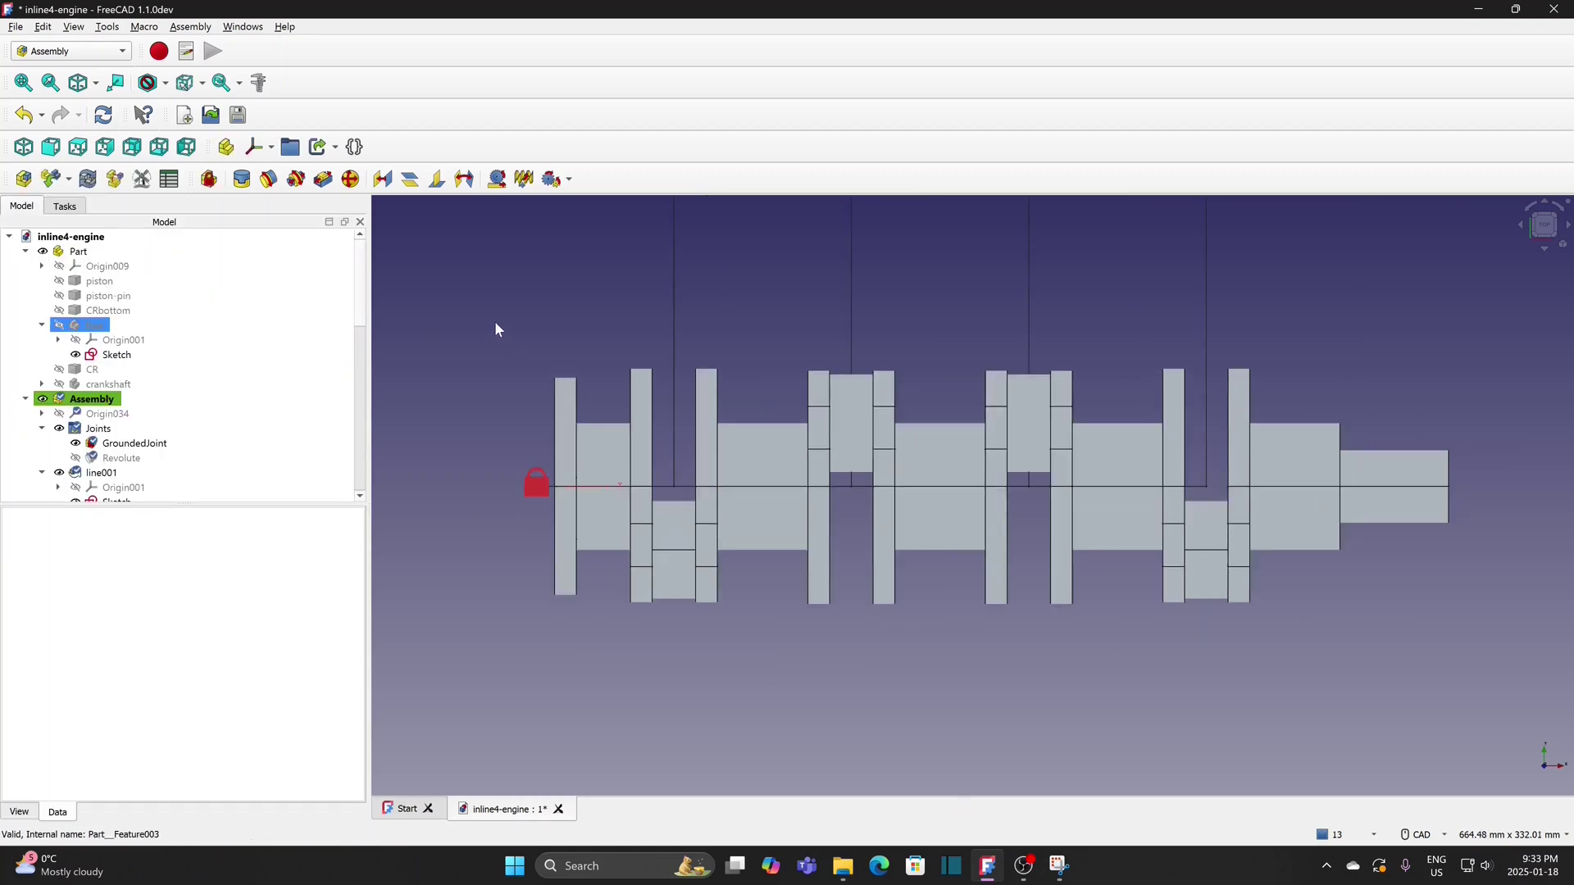
middle_drag(494, 321, 557, 384)
middle_drag(715, 616, 813, 677)
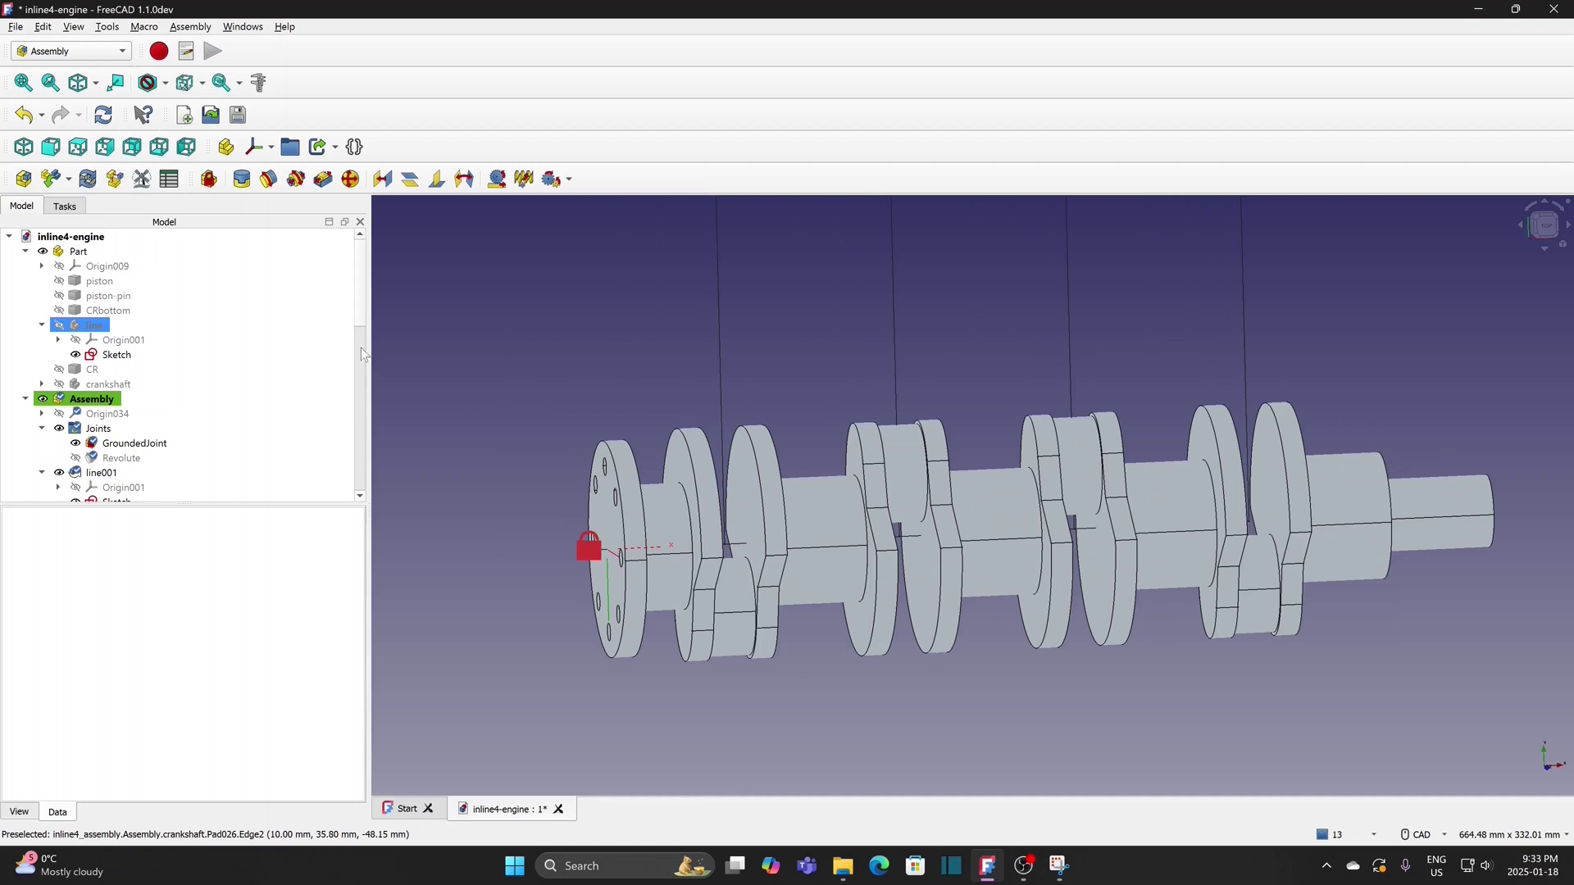
Save and close the inline4-engine document, reopen it from the recent files, and collapse its assembly in the model tree
click(15, 27)
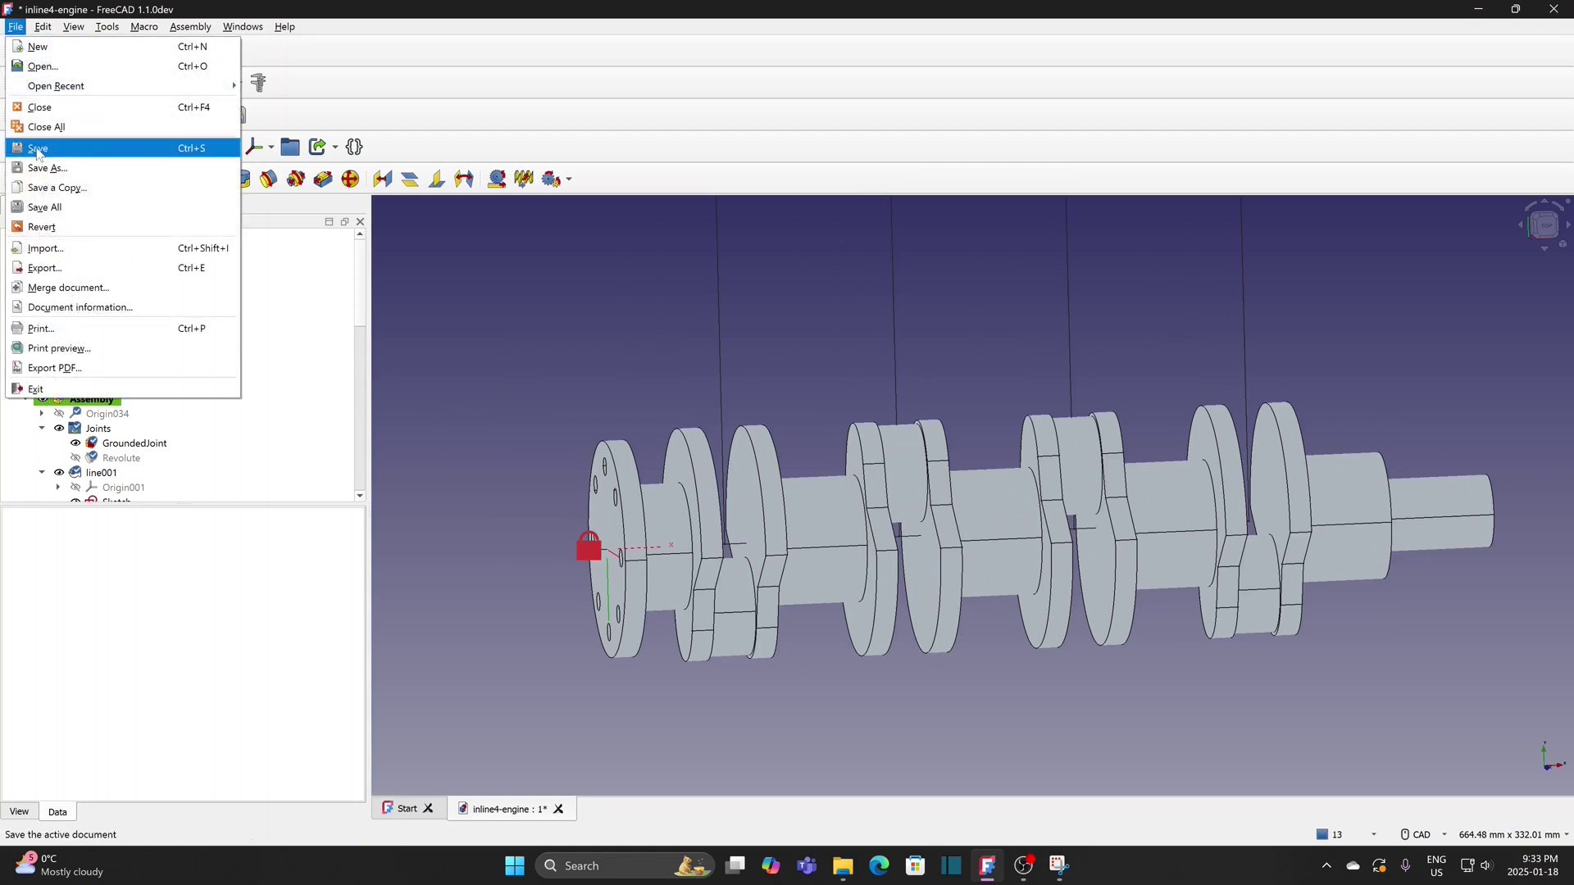
click(38, 149)
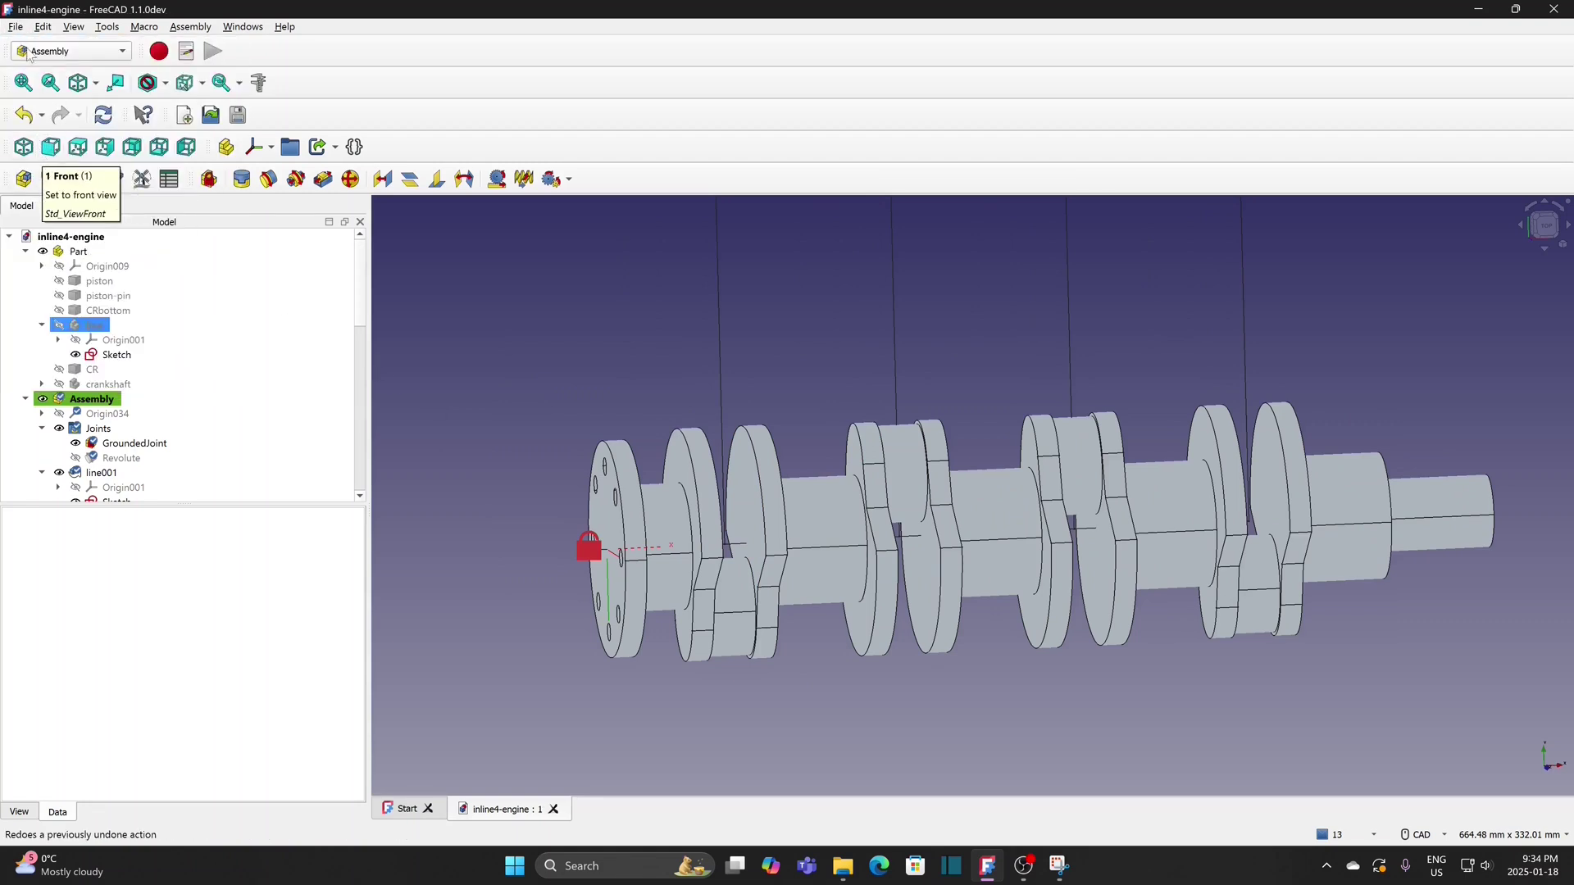
click(16, 26)
click(57, 105)
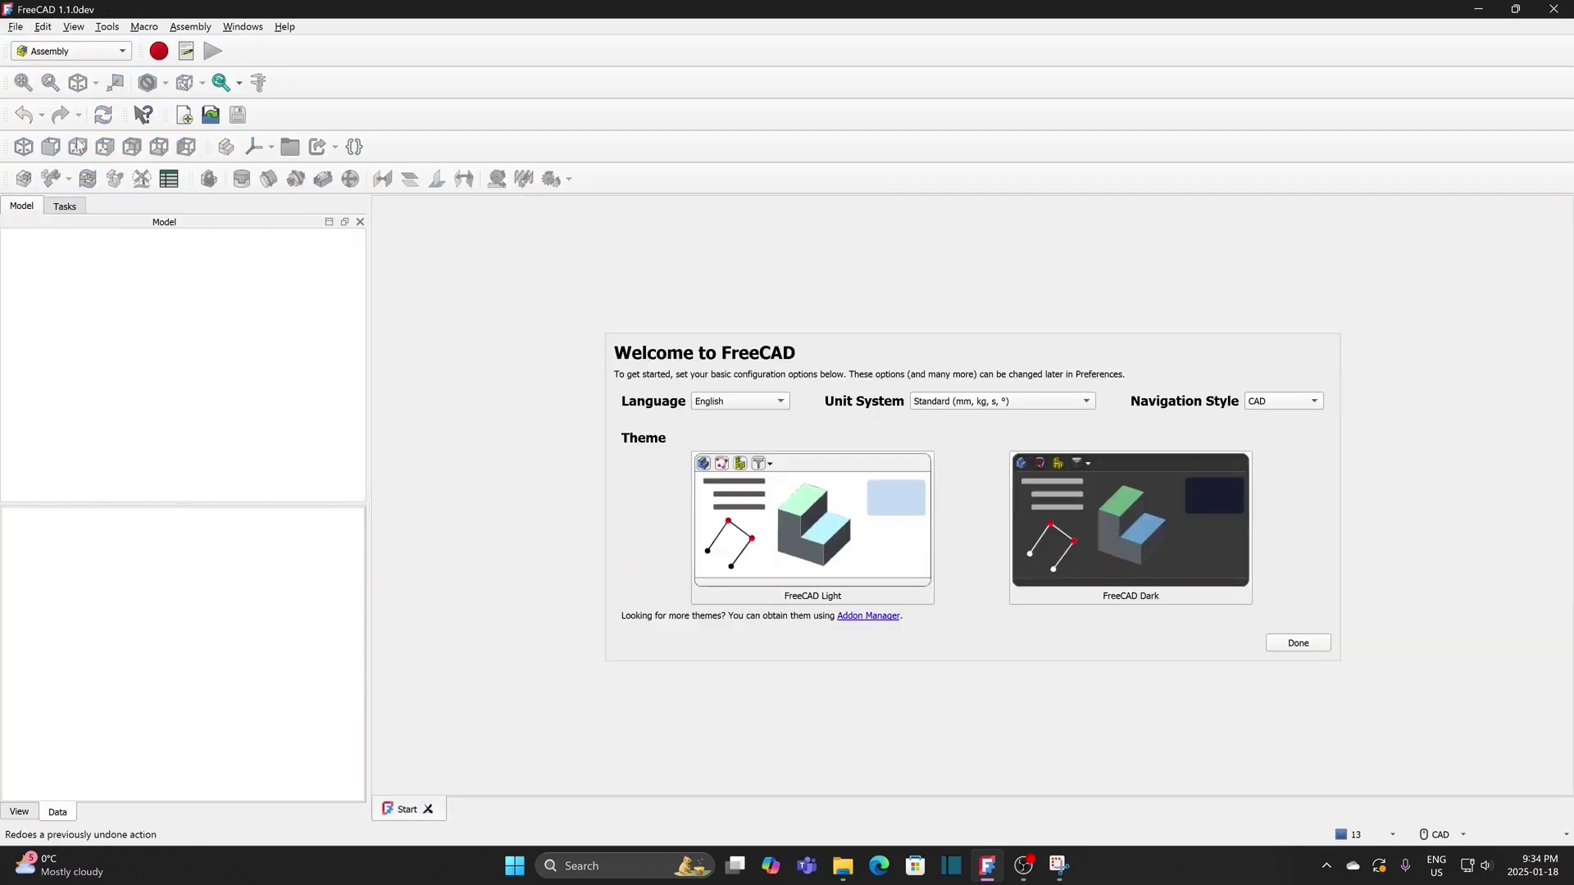
click(15, 26)
mouse_move(59, 90)
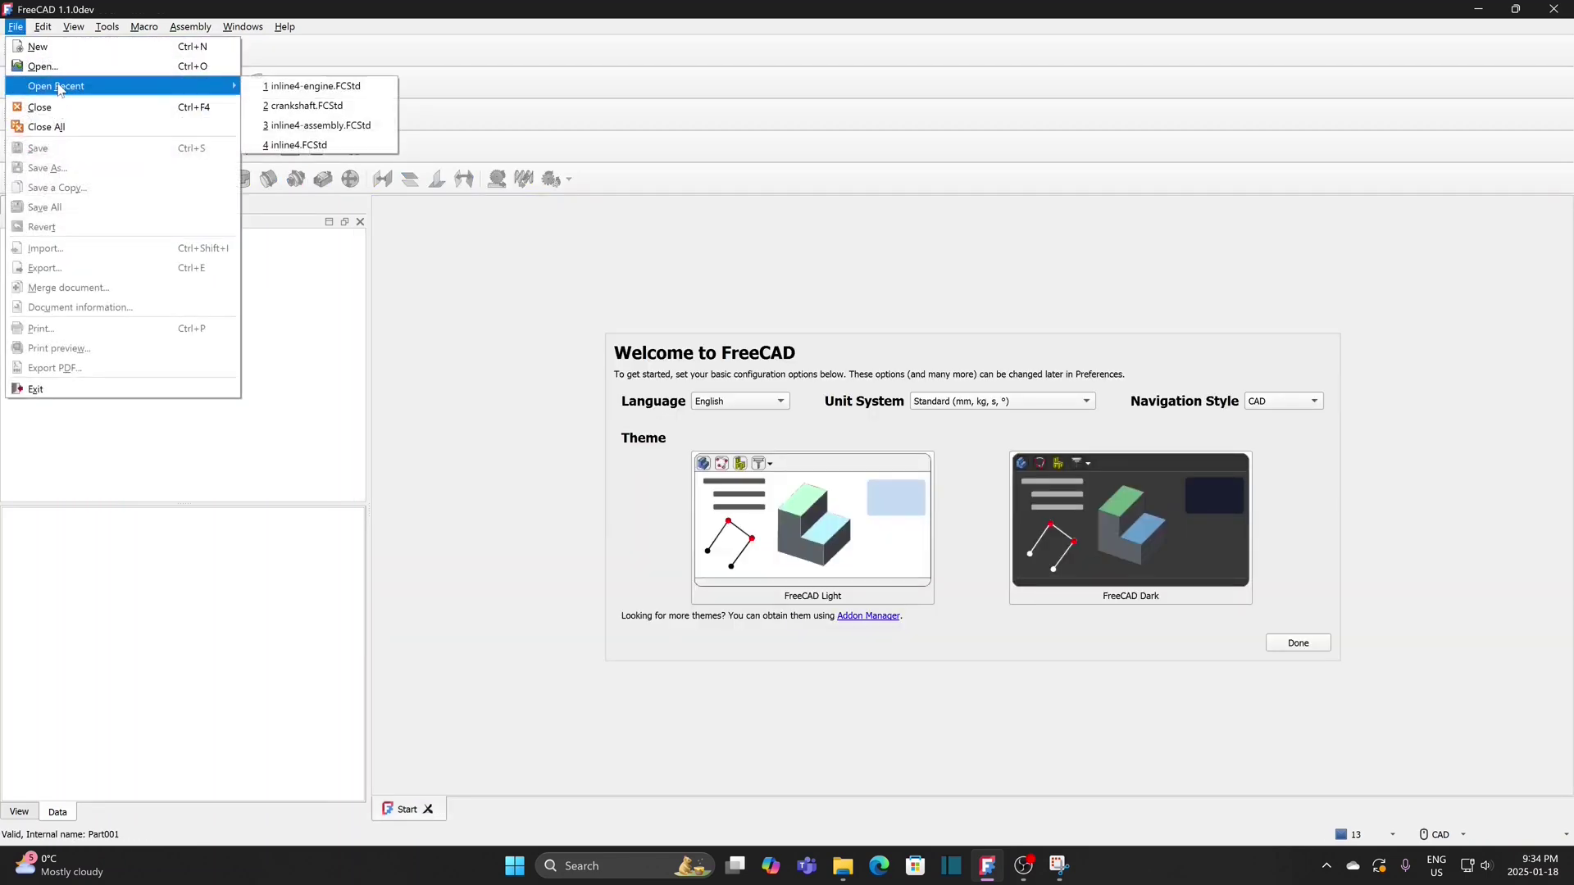
click(313, 86)
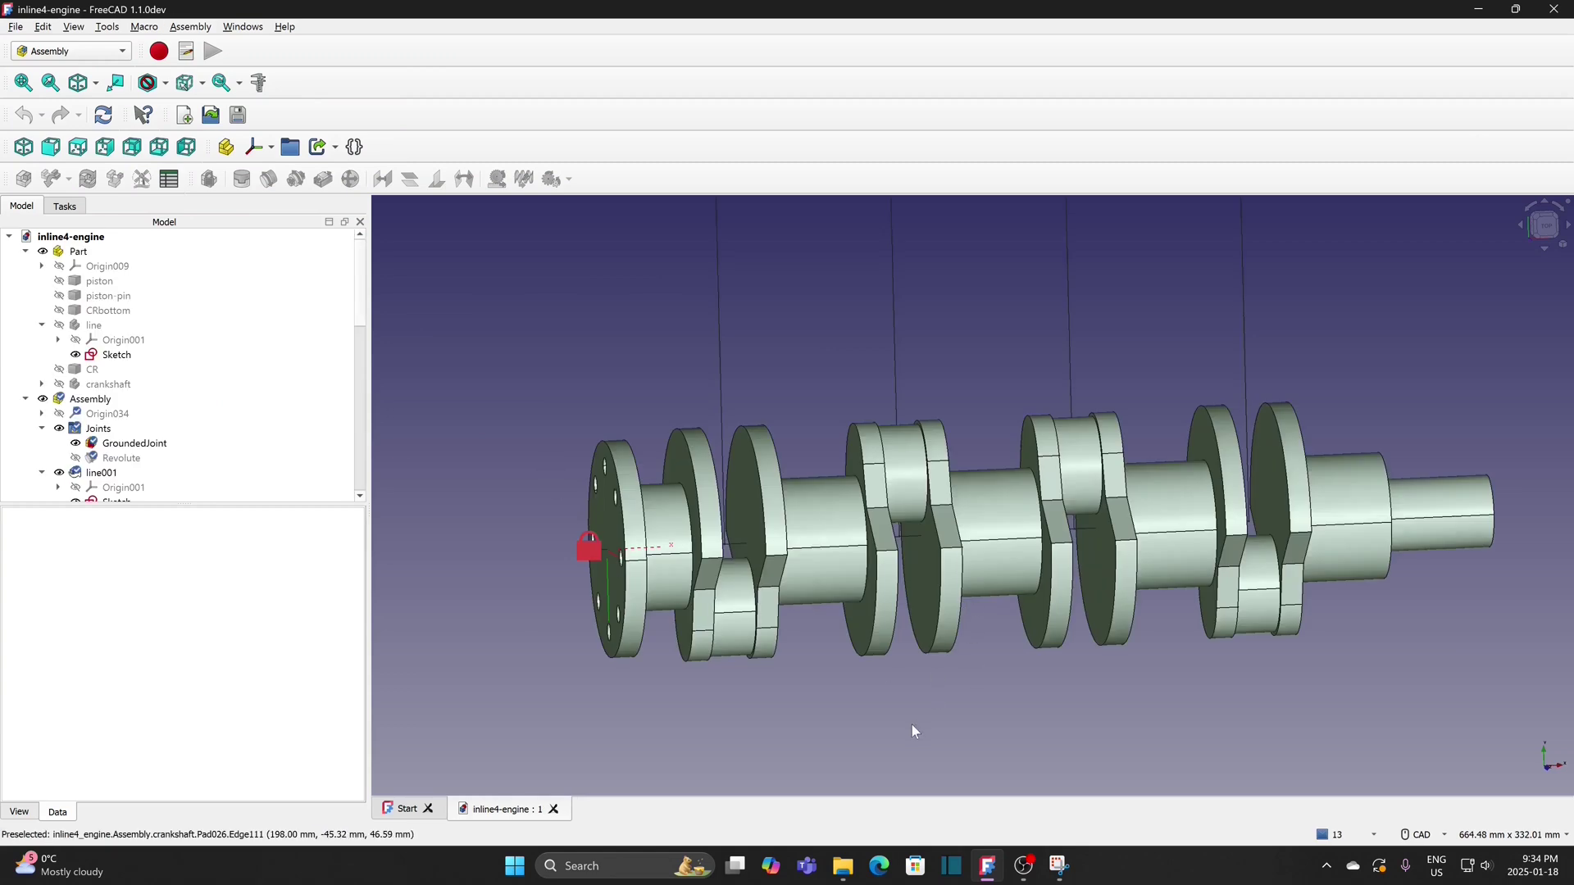
middle_drag(962, 711, 896, 624)
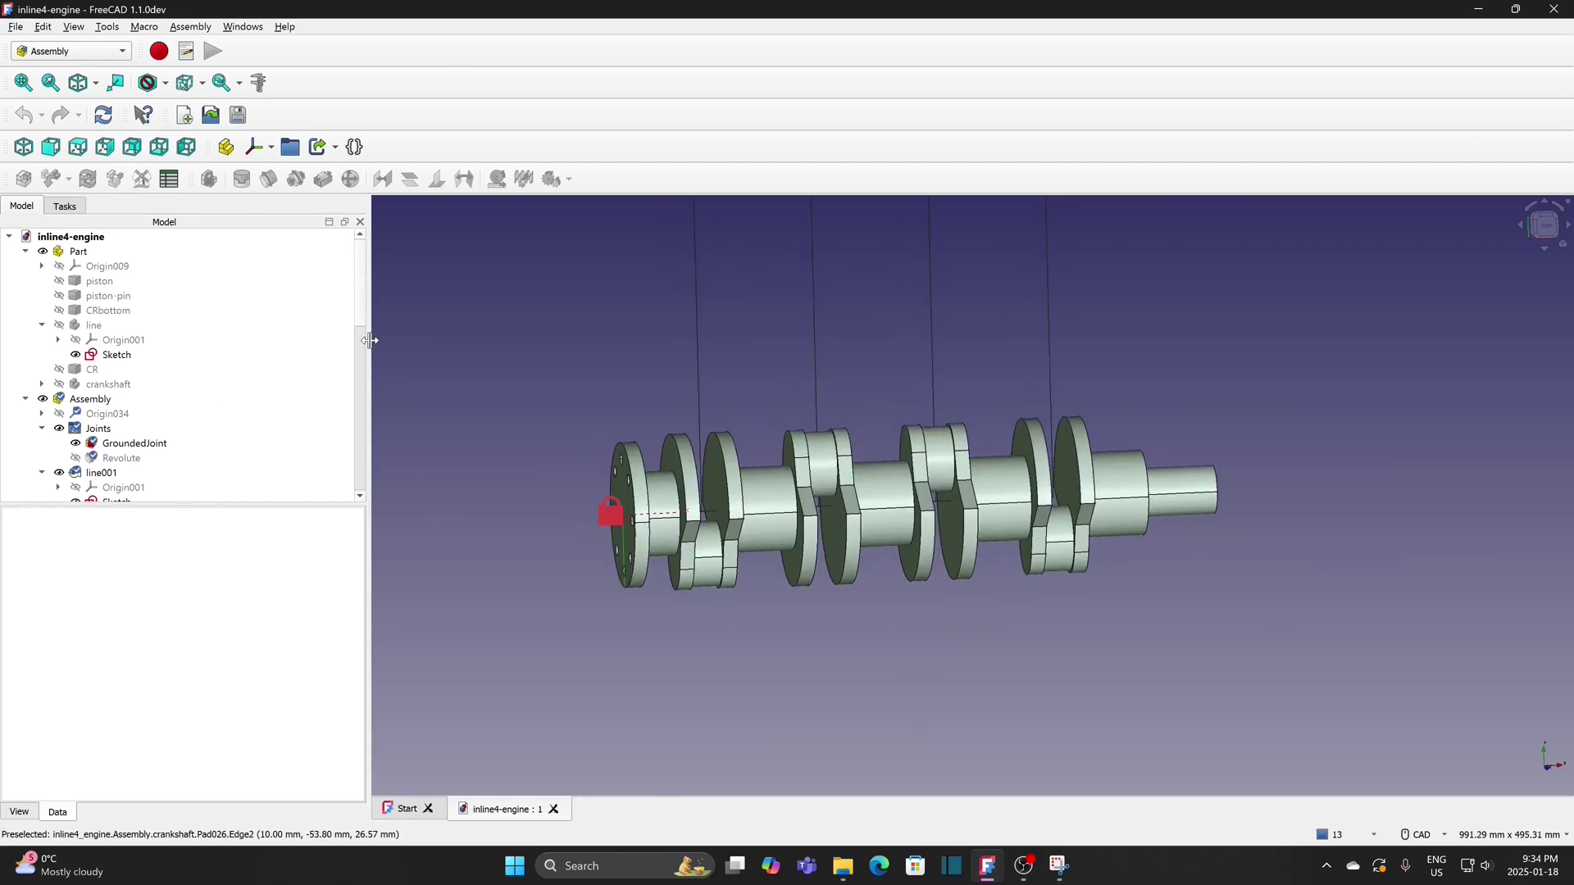
click(25, 400)
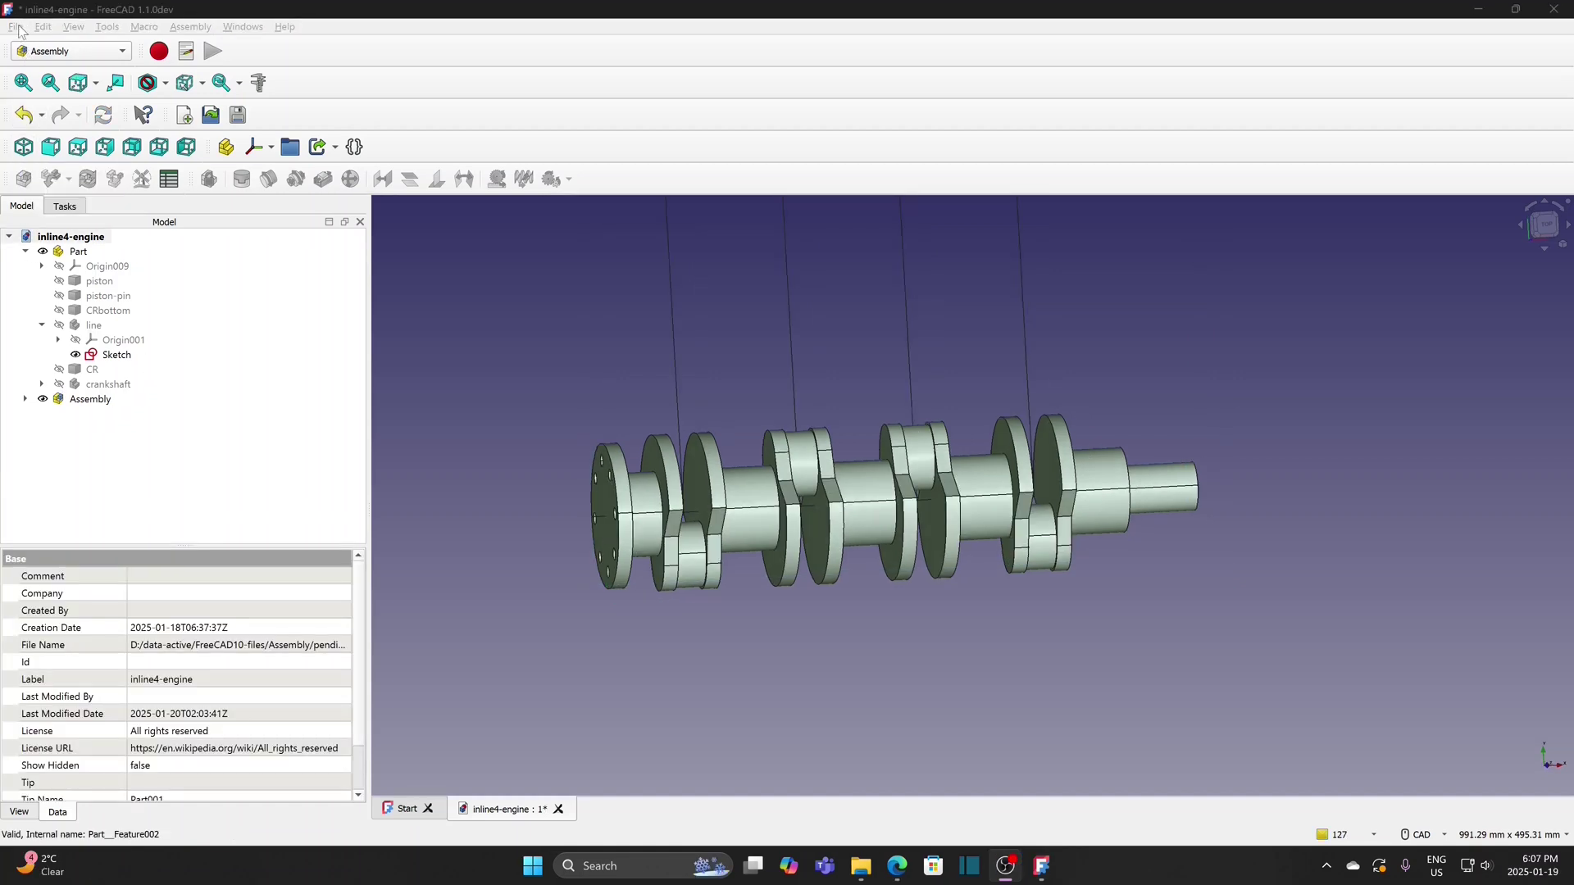
Create a new document, save it as test-sub-cr replacing the existing file, and create an assembly in it
click(20, 31)
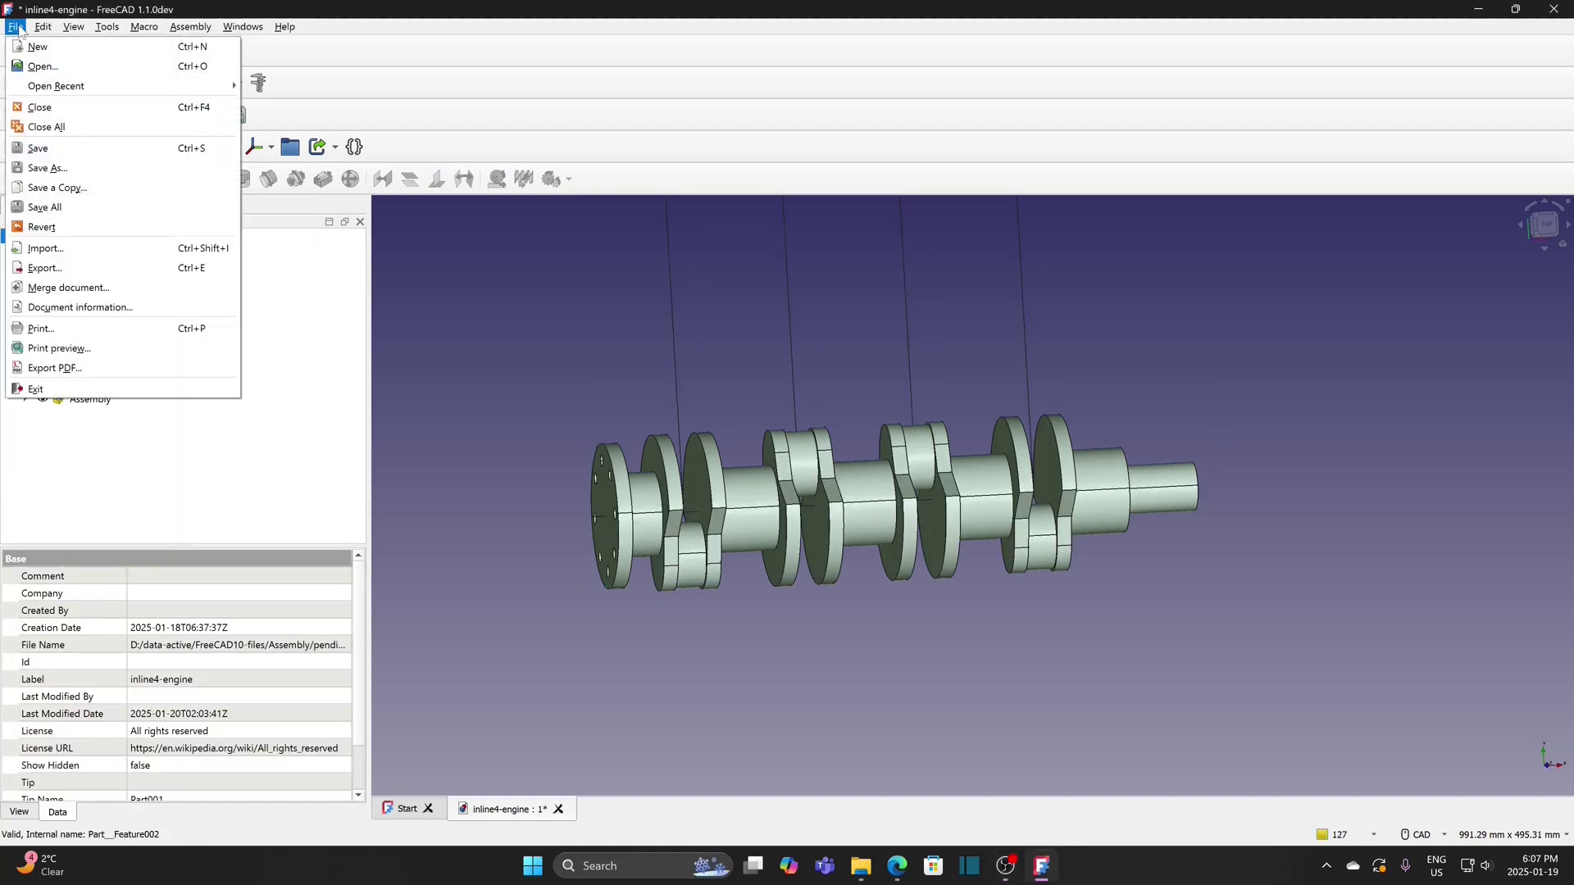
click(48, 44)
click(16, 27)
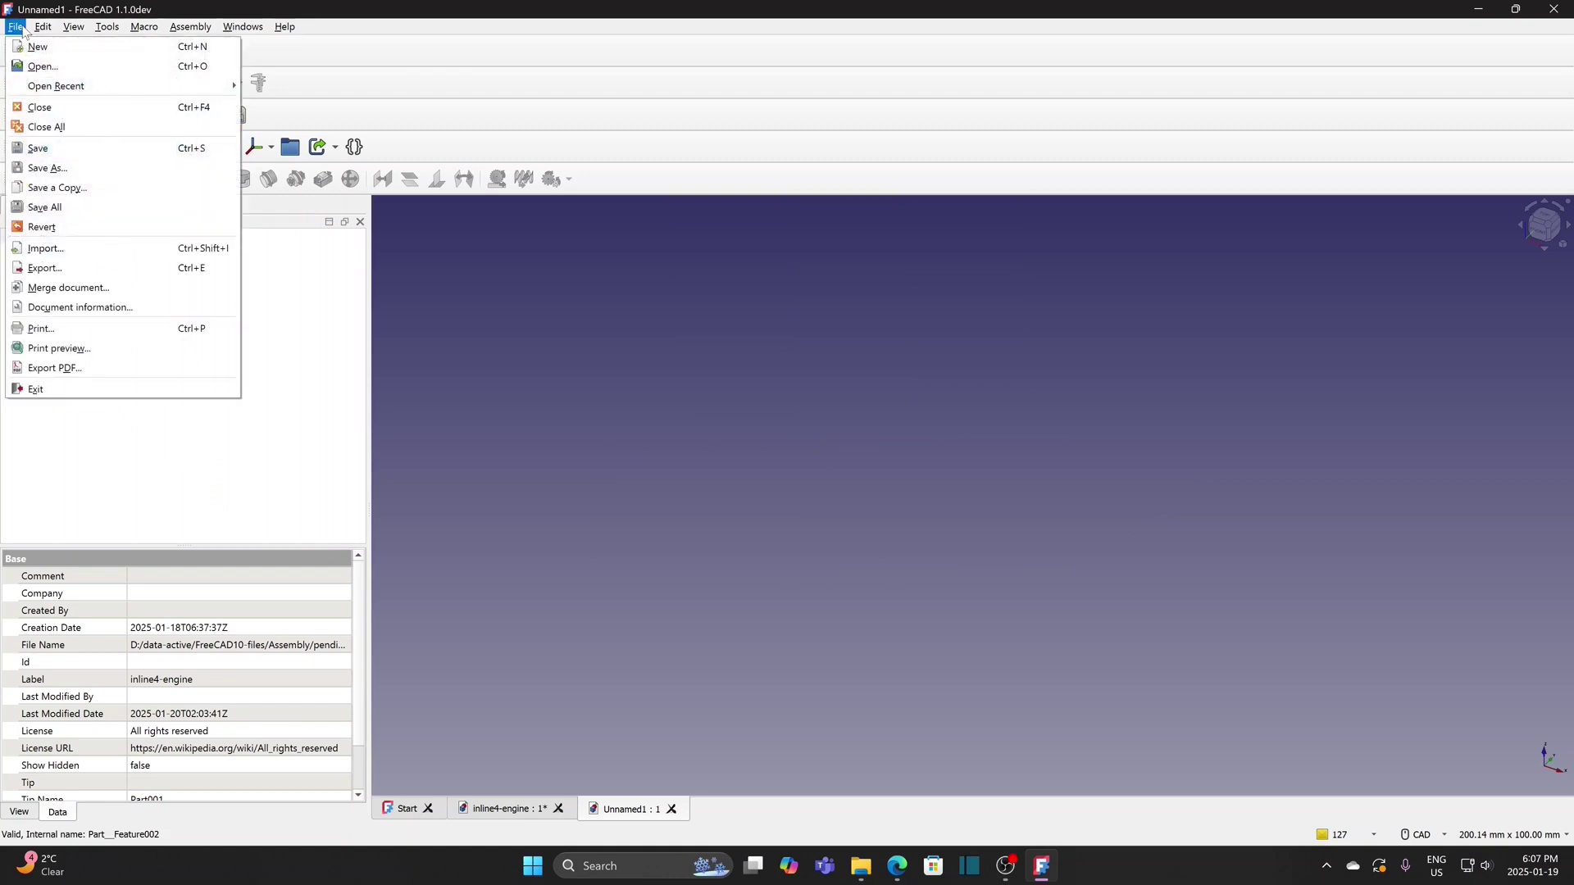
click(49, 164)
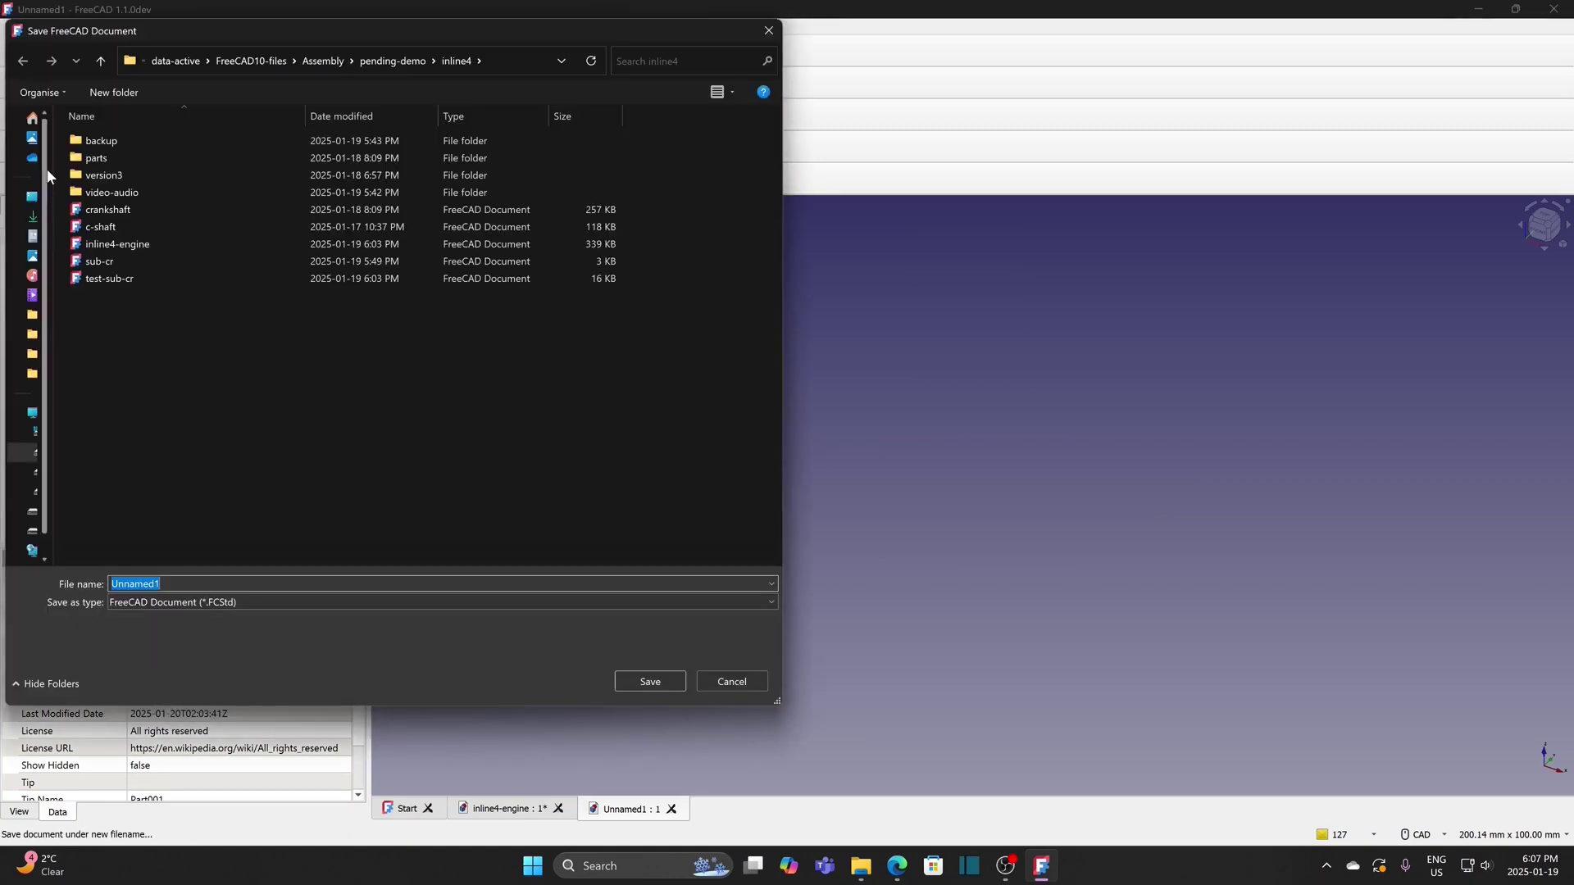
click(126, 278)
click(648, 681)
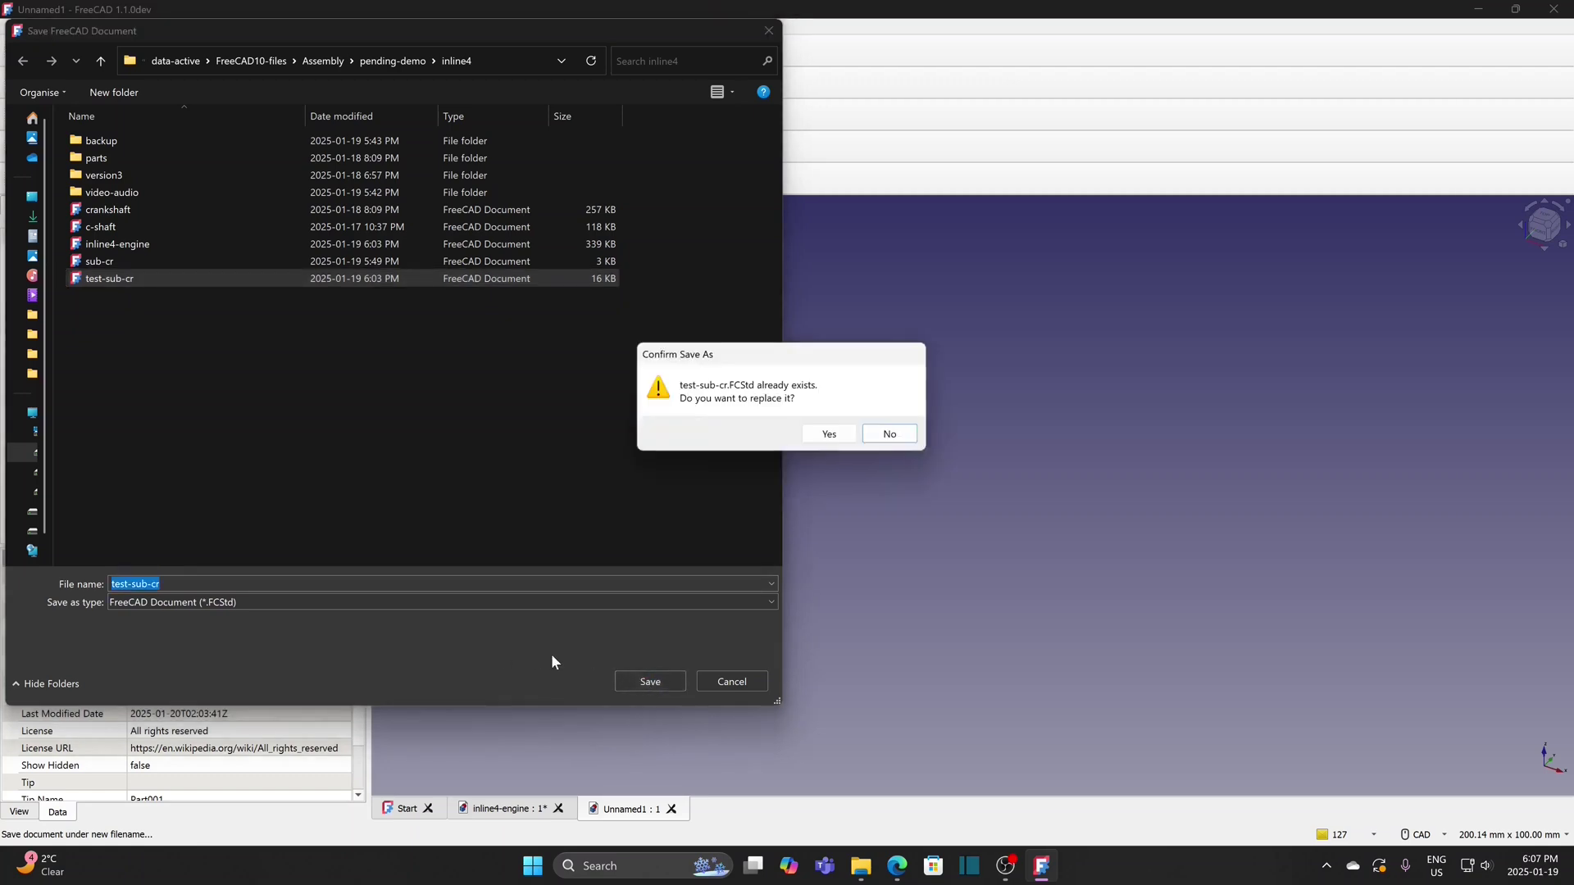
click(829, 434)
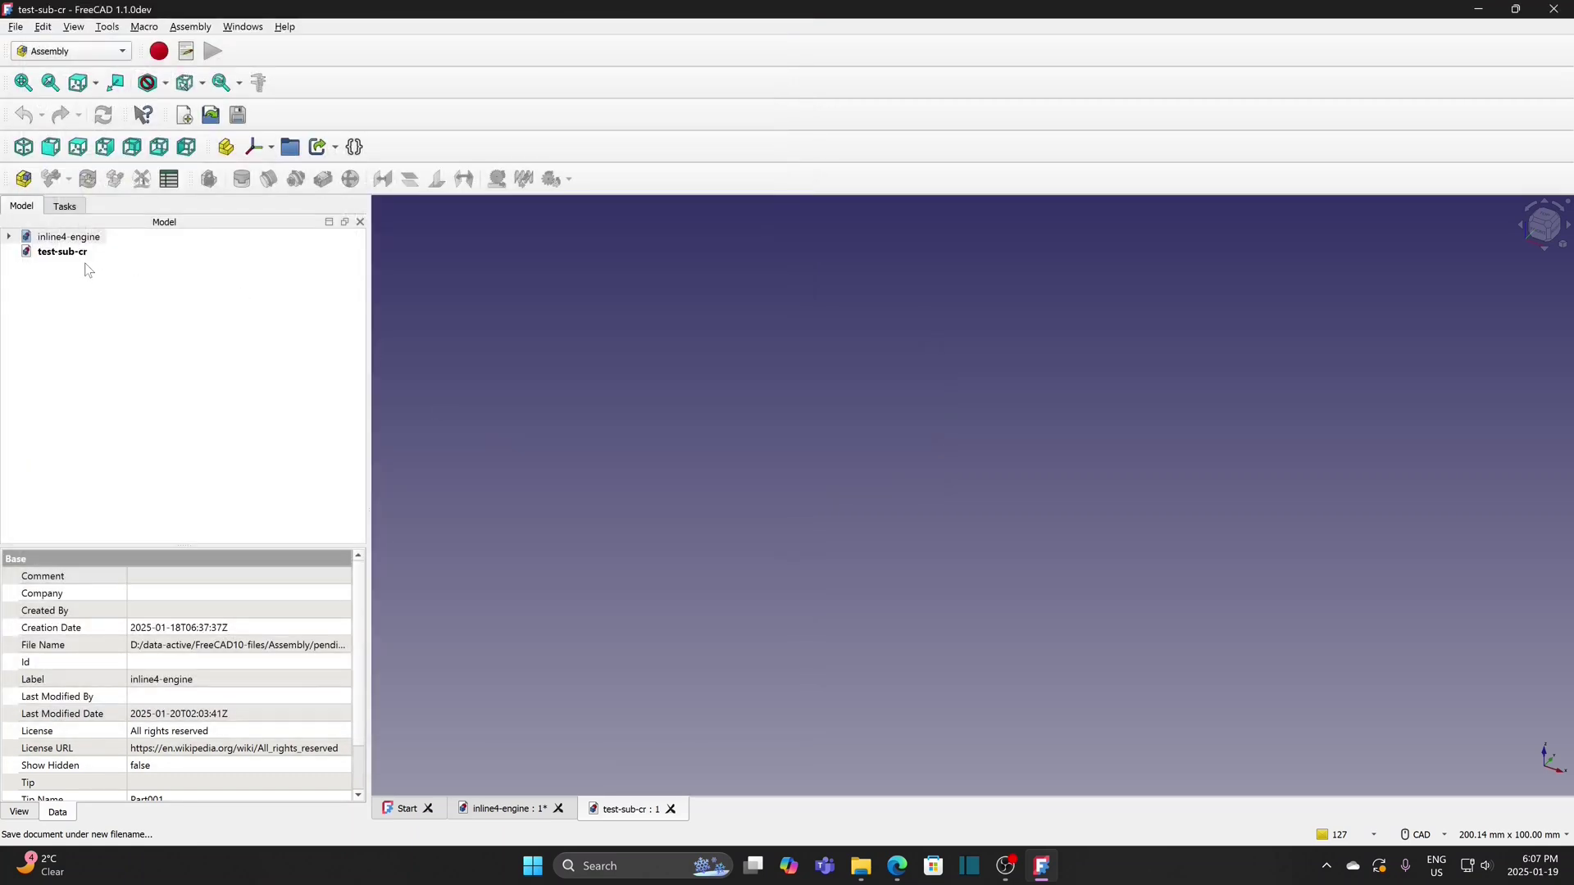
click(62, 251)
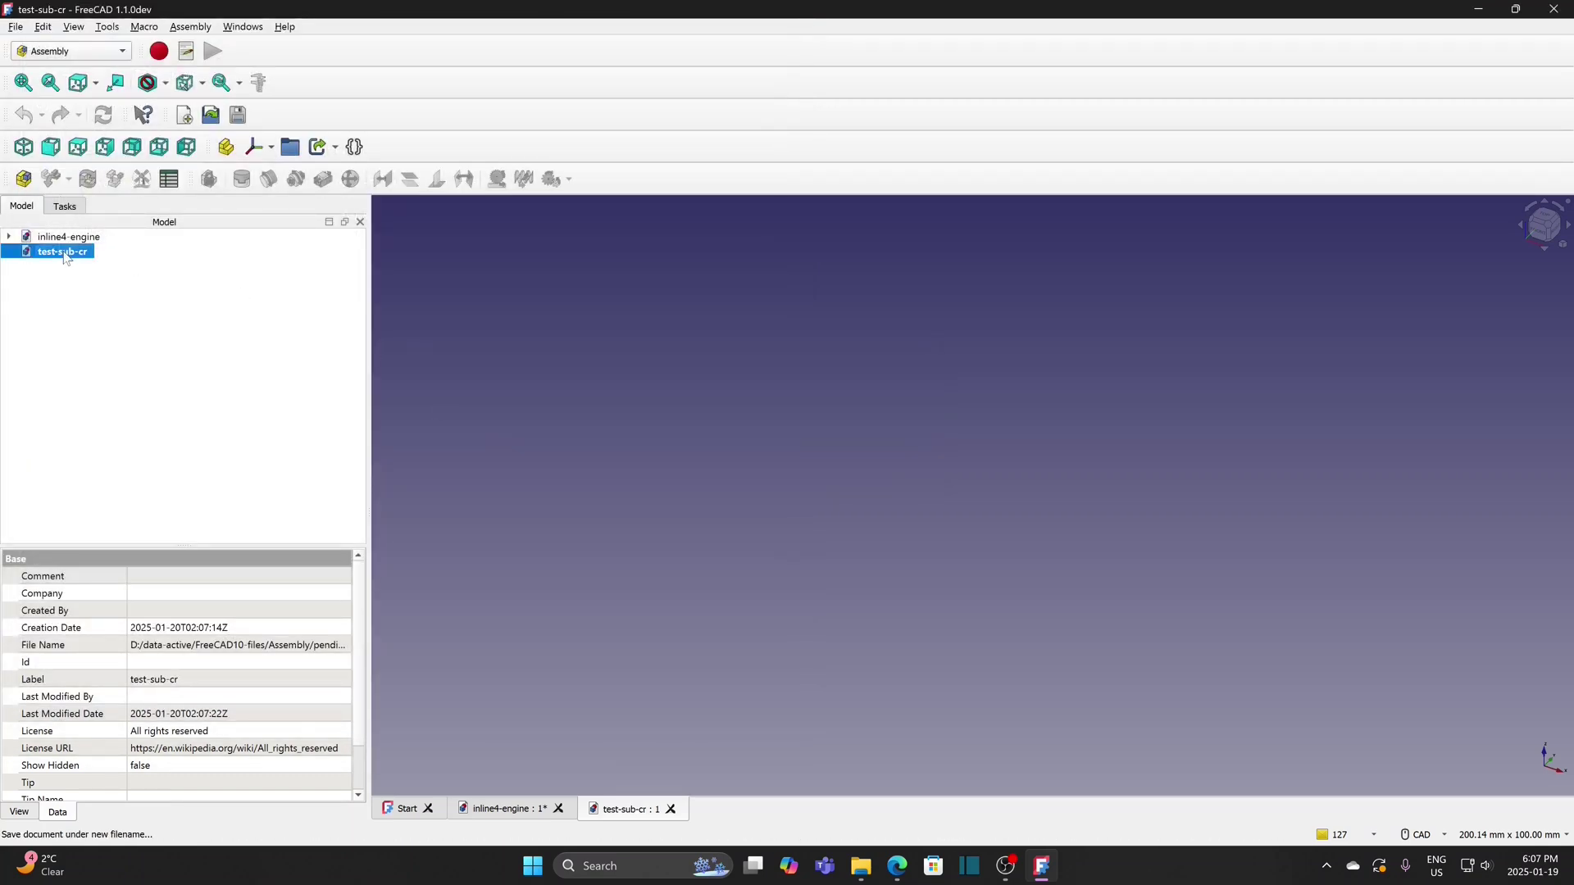
click(25, 182)
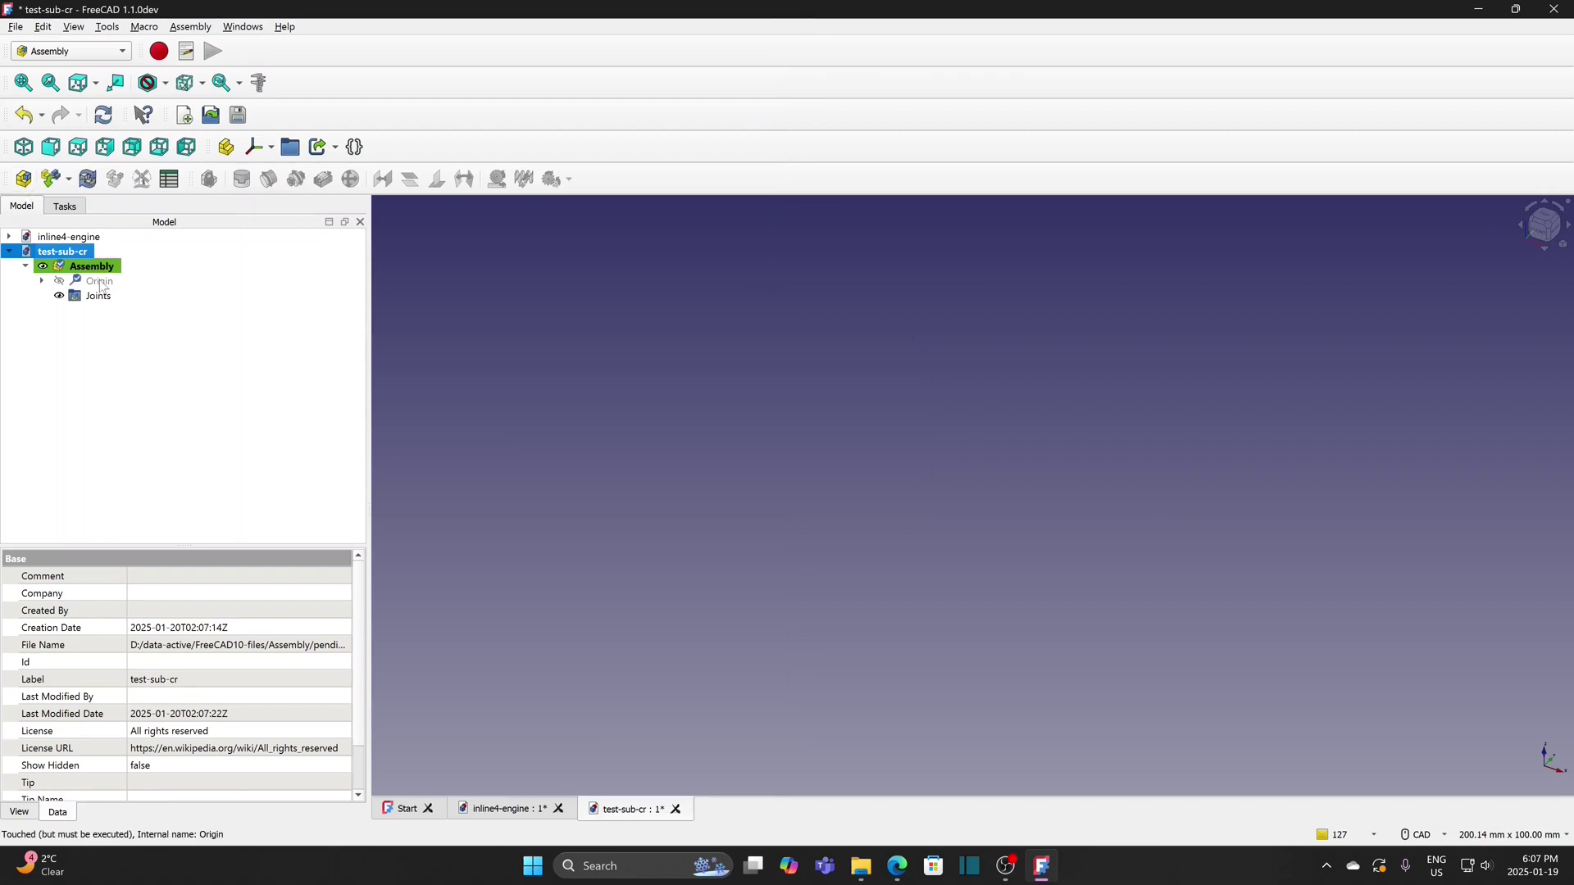
Activate the inline4-engine assembly and examine which components can be inserted from the open documents, without inserting any
click(18, 238)
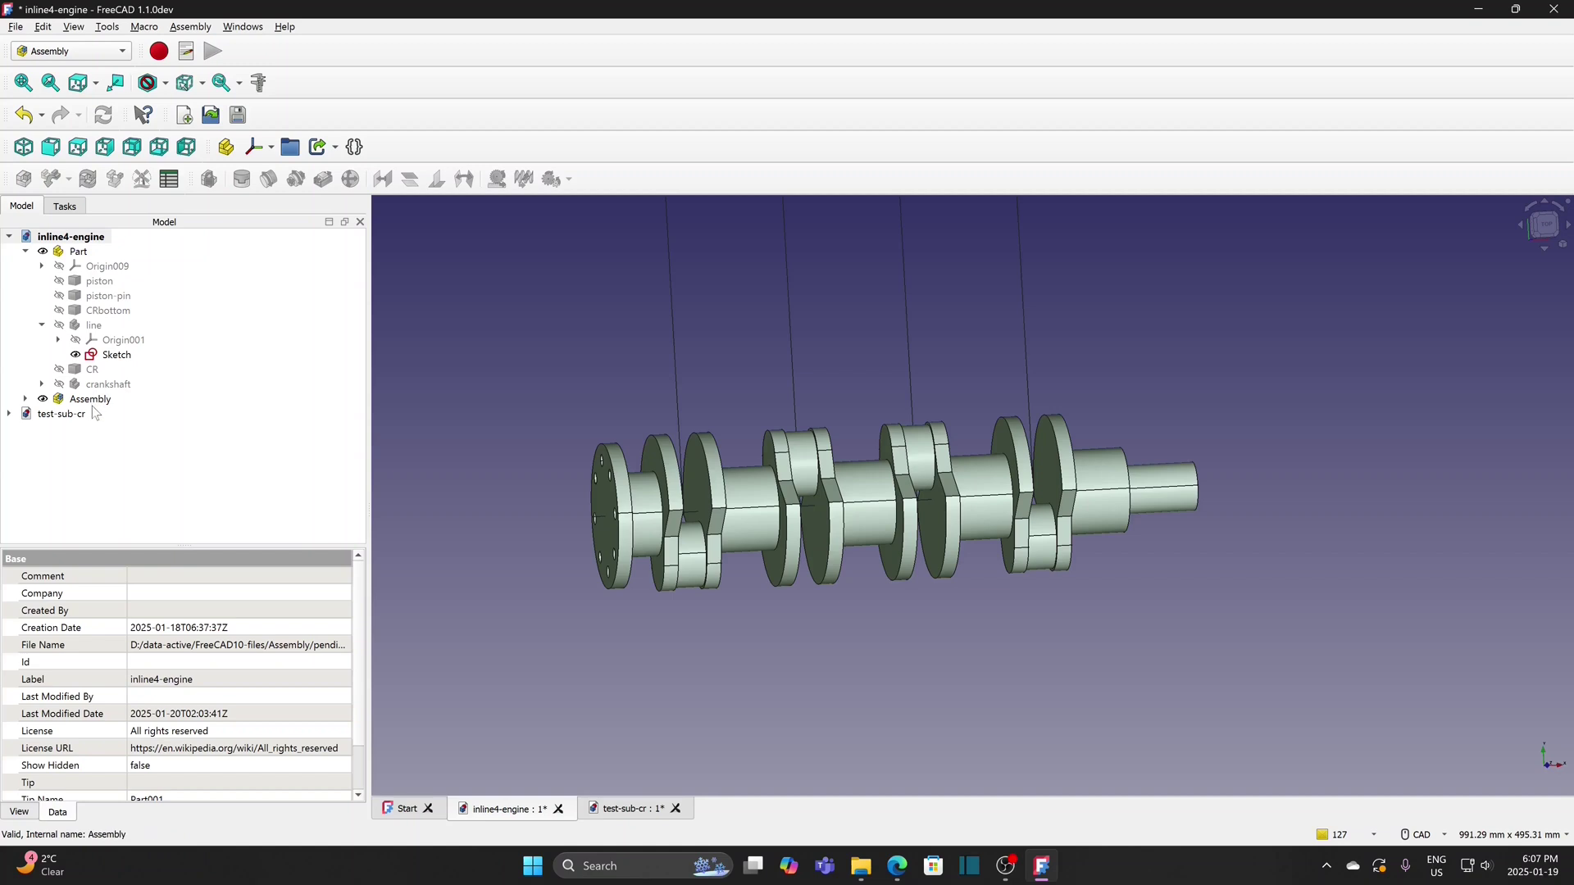
double_click(90, 400)
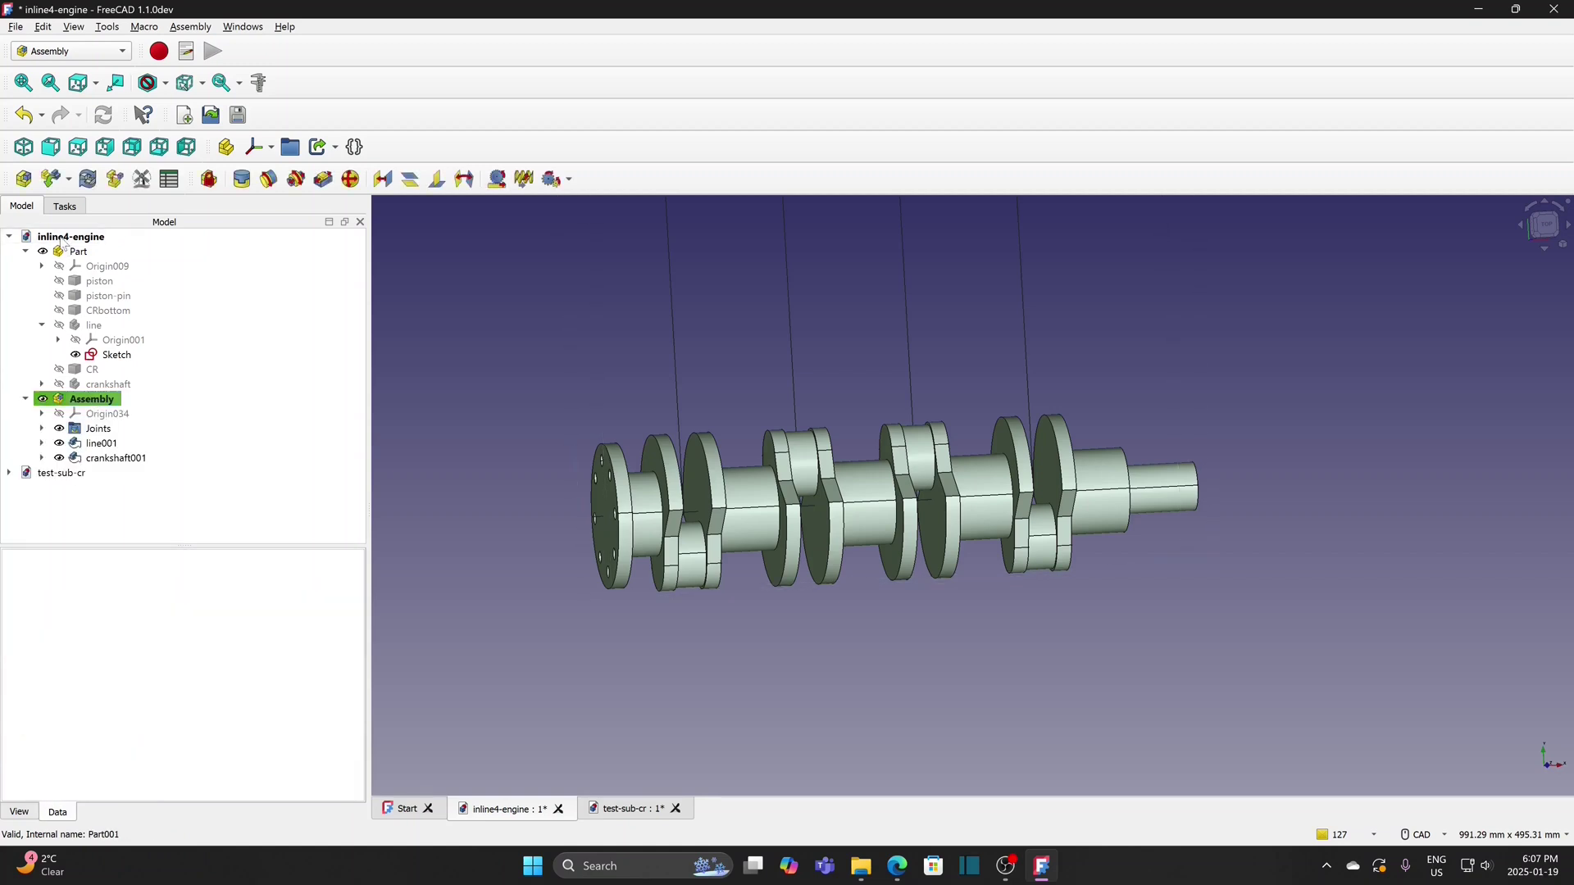
click(52, 178)
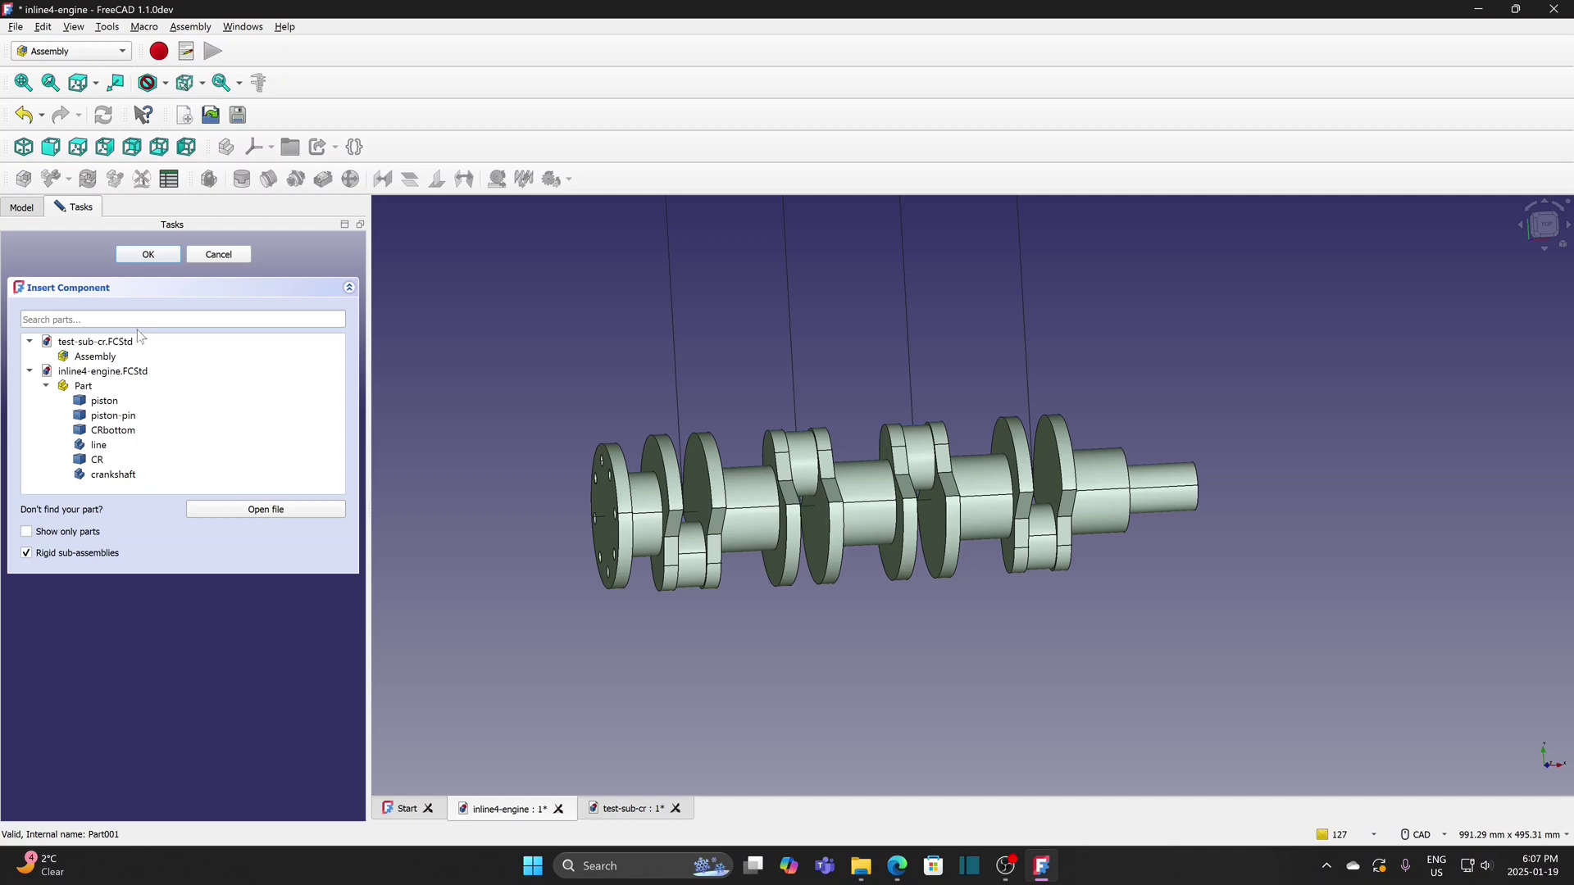
click(211, 255)
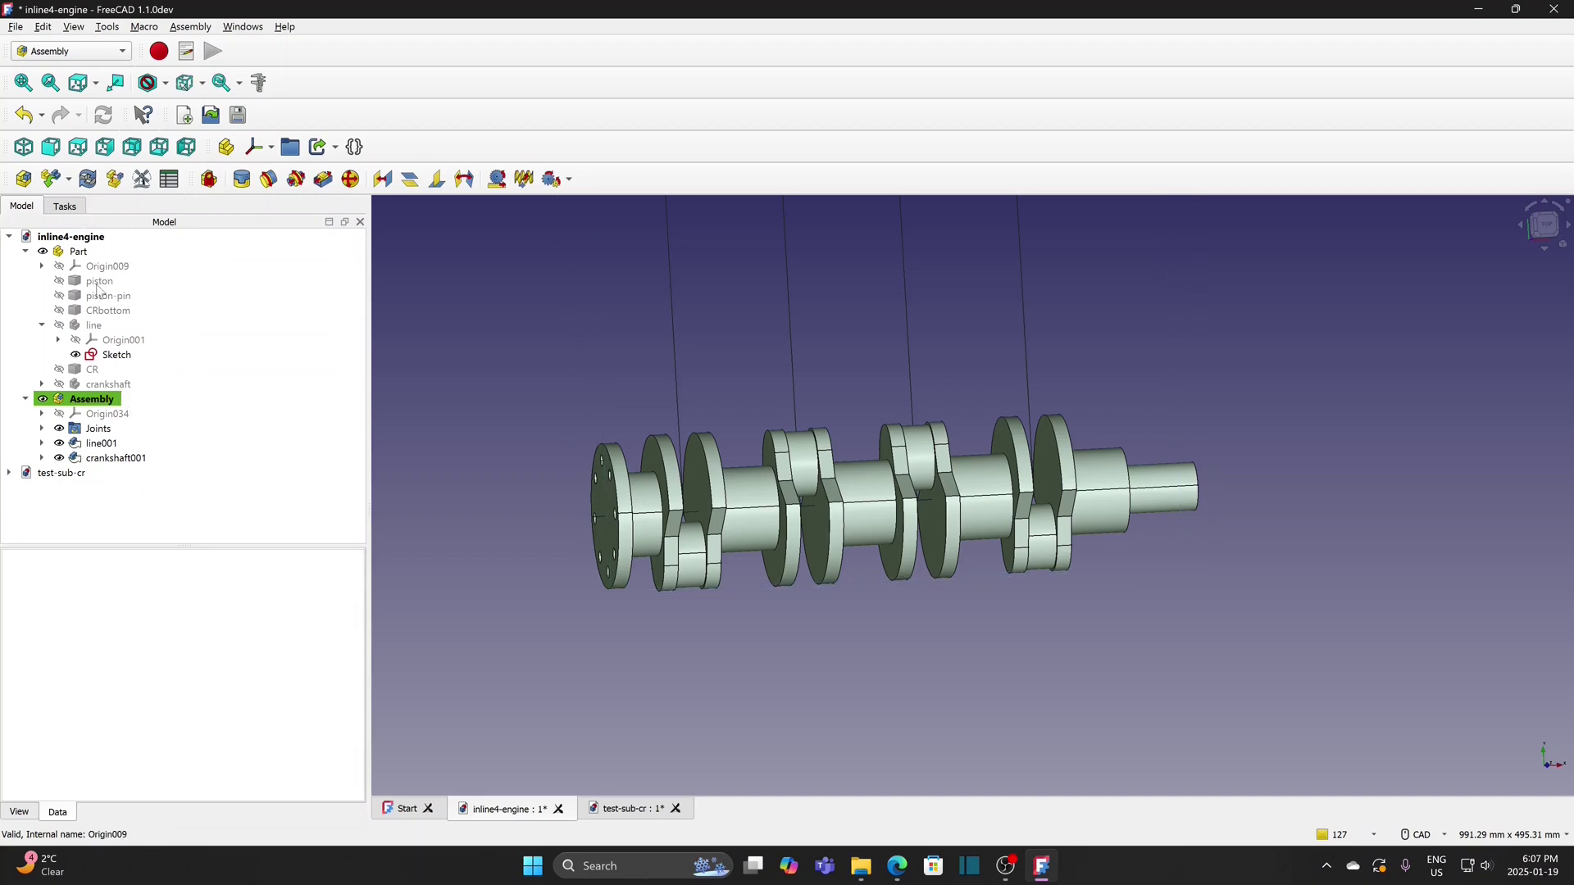
Close the test-sub-cr document and discard its unsaved changes
right_click(64, 475)
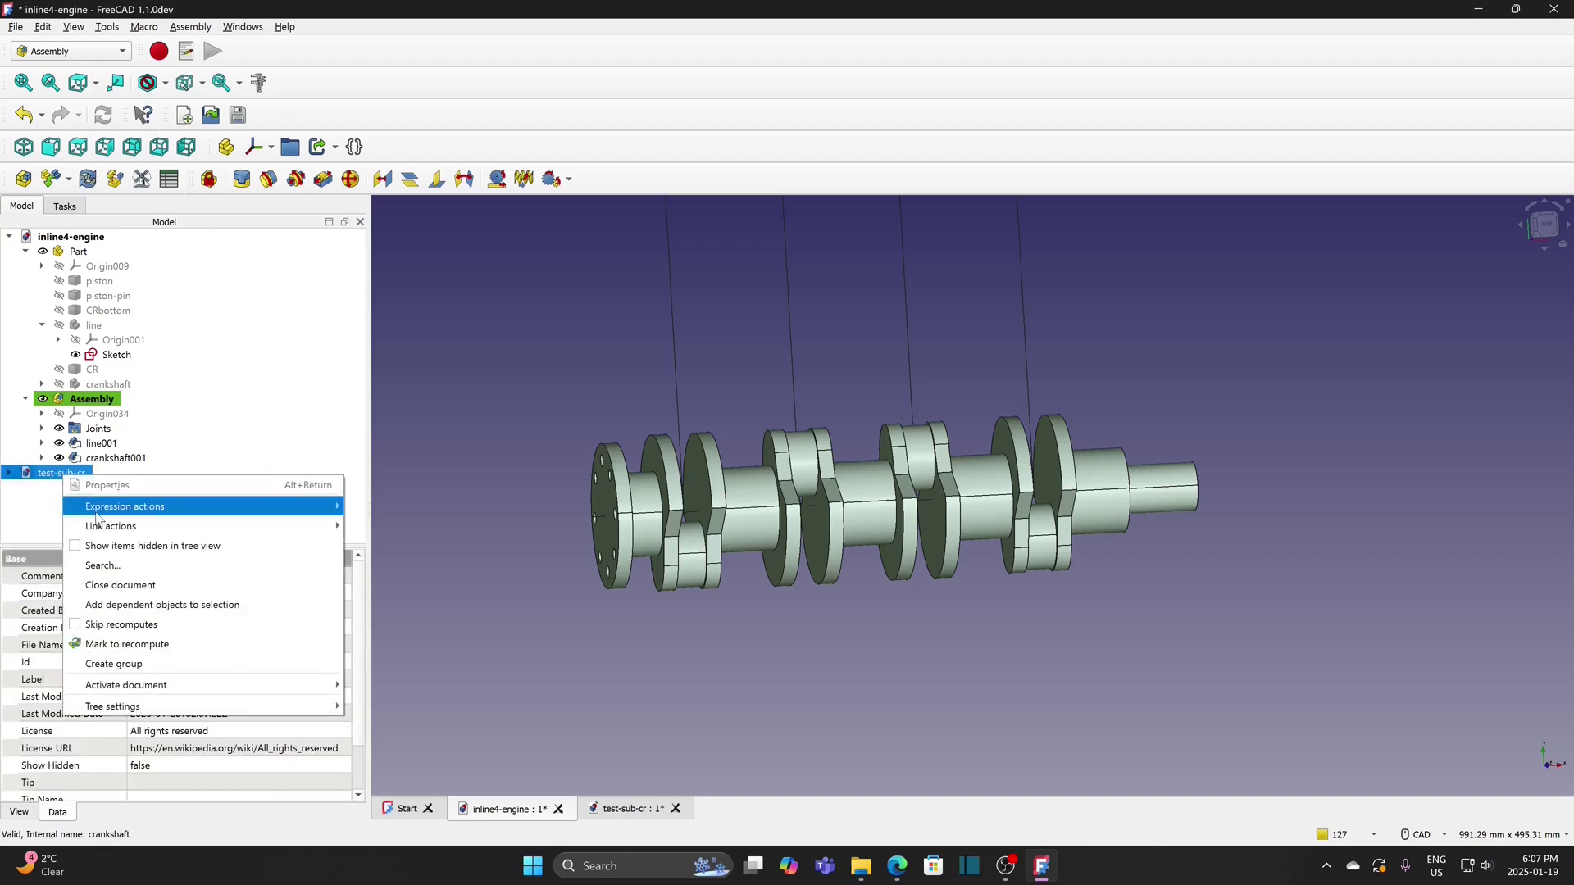
click(121, 587)
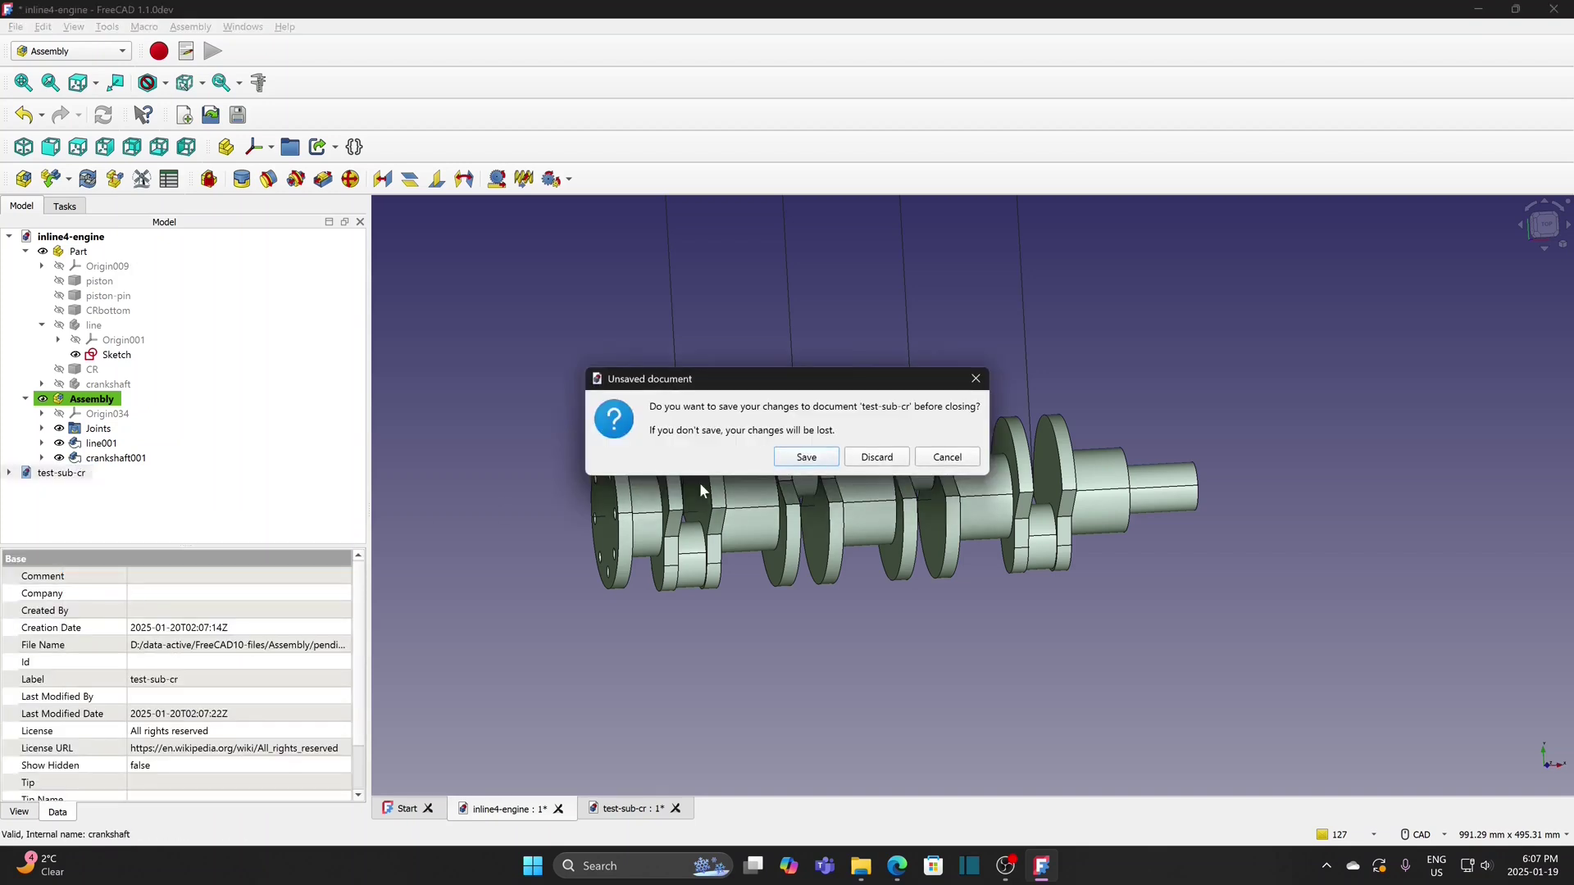
click(859, 464)
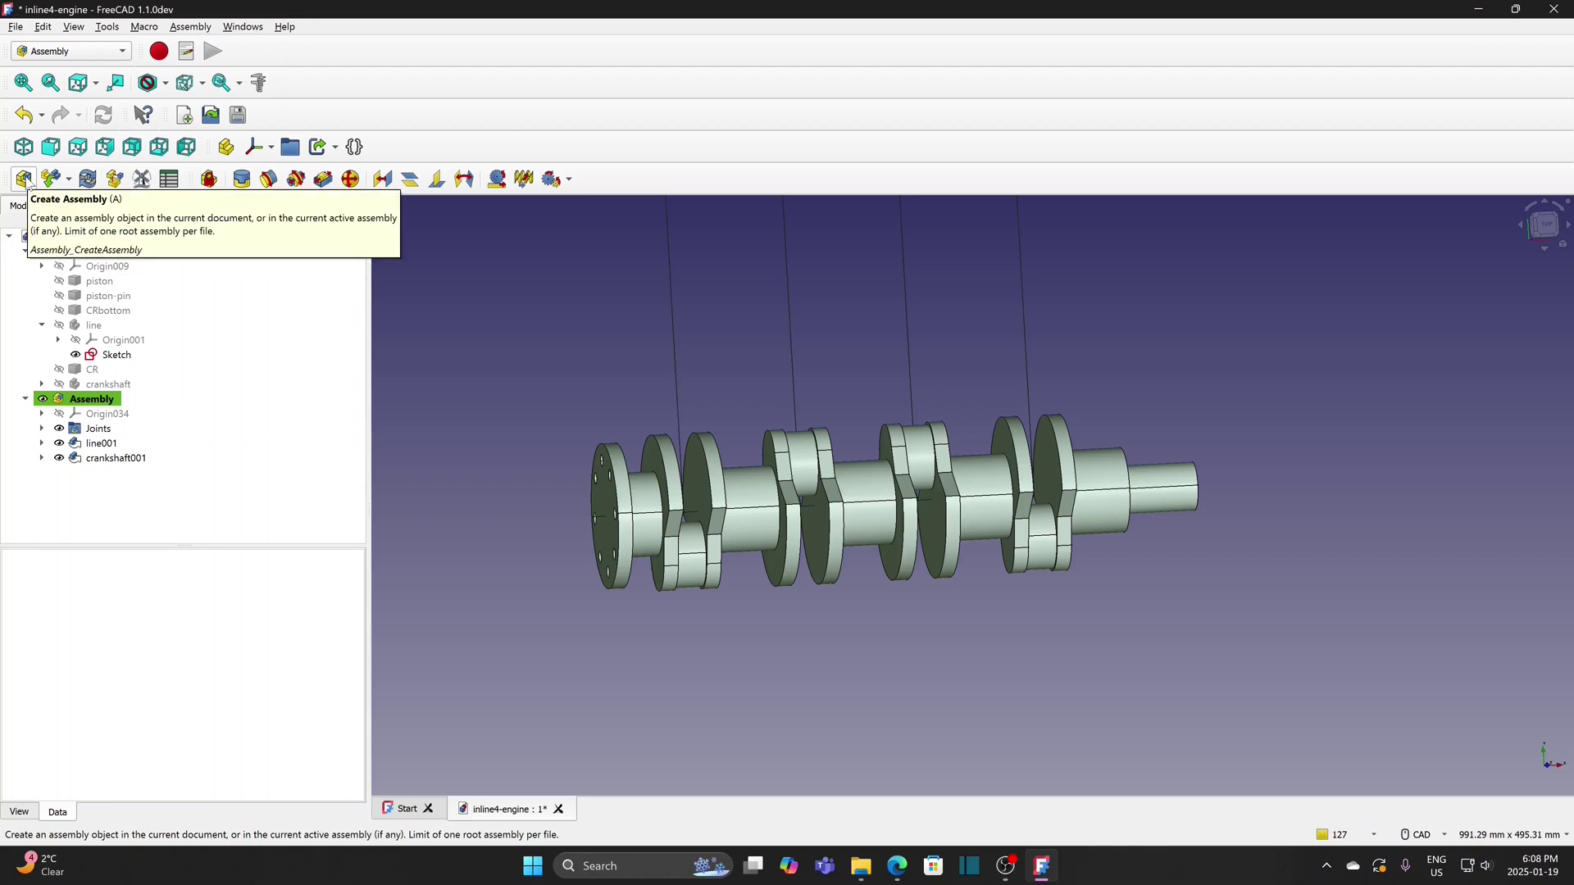
Create a sub-assembly inside the active engine assembly and rename it sub-cr
click(25, 180)
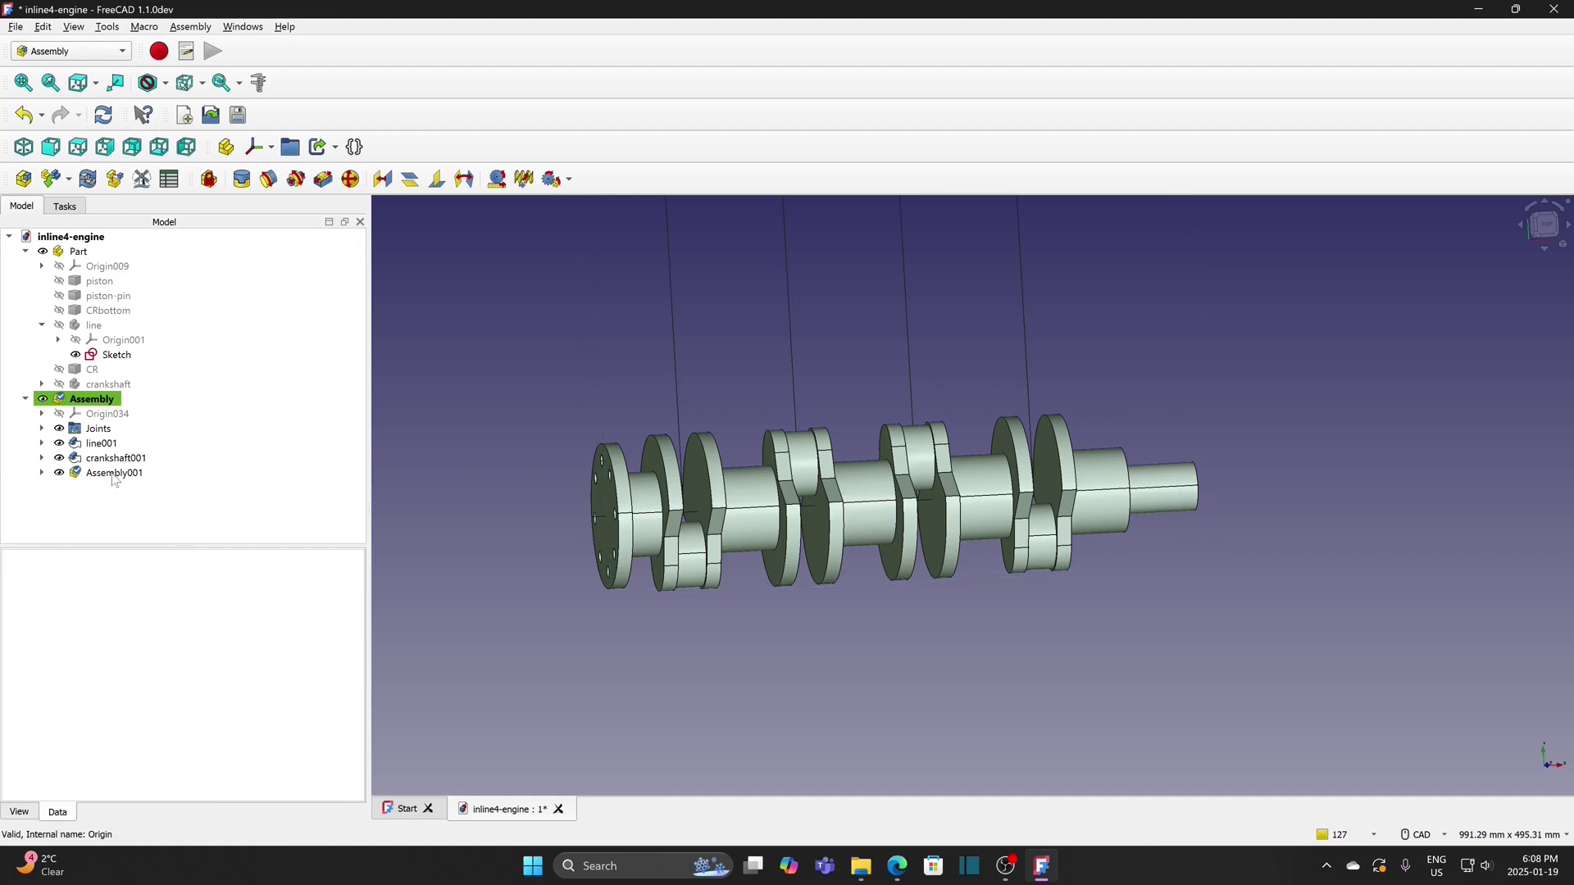
click(110, 474)
right_click(122, 476)
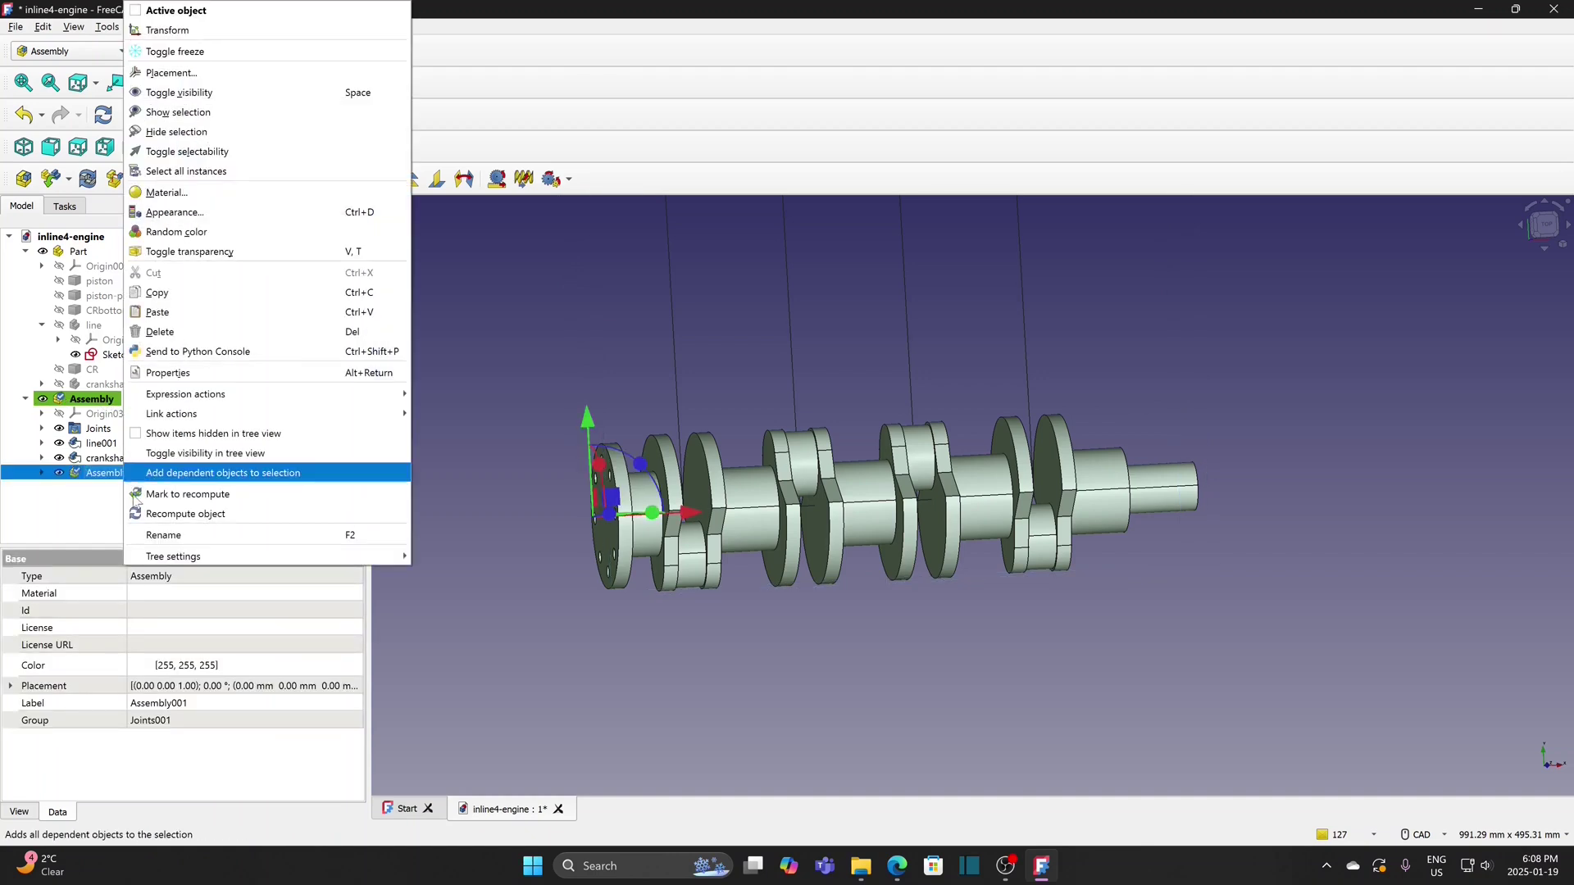
click(164, 535)
text(sub-cr)
key(Return)
Hide the crankshaft001 and line001 components in the main assembly
click(127, 459)
key(space)
click(107, 444)
key(space)
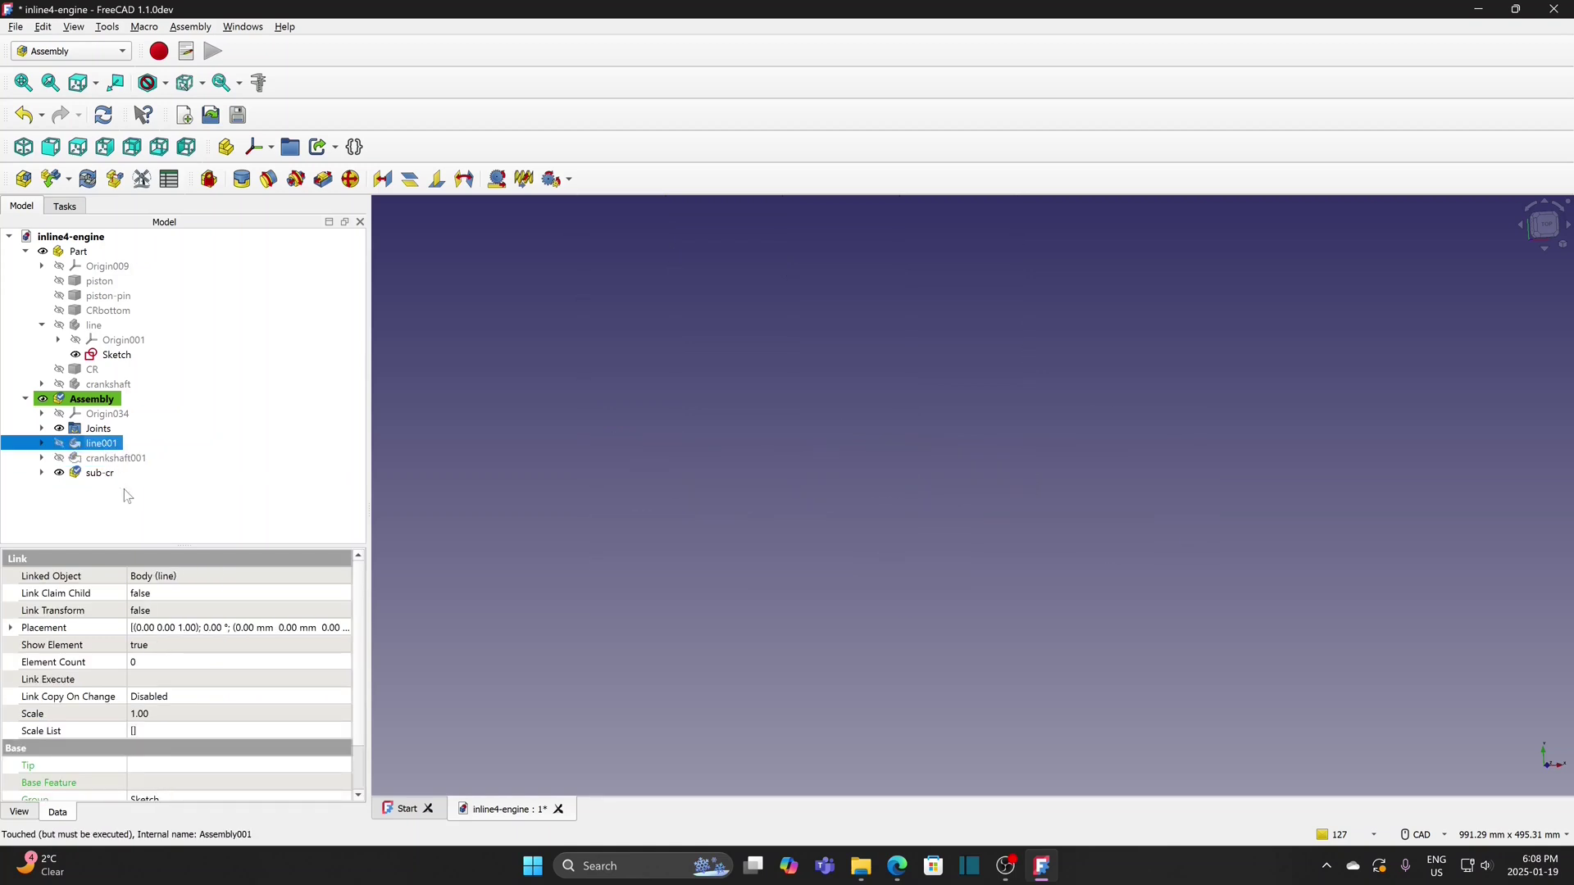
Activate the sub-cr sub-assembly and insert CR as the grounded part, plus CRbottom and piston-pin
double_click(99, 474)
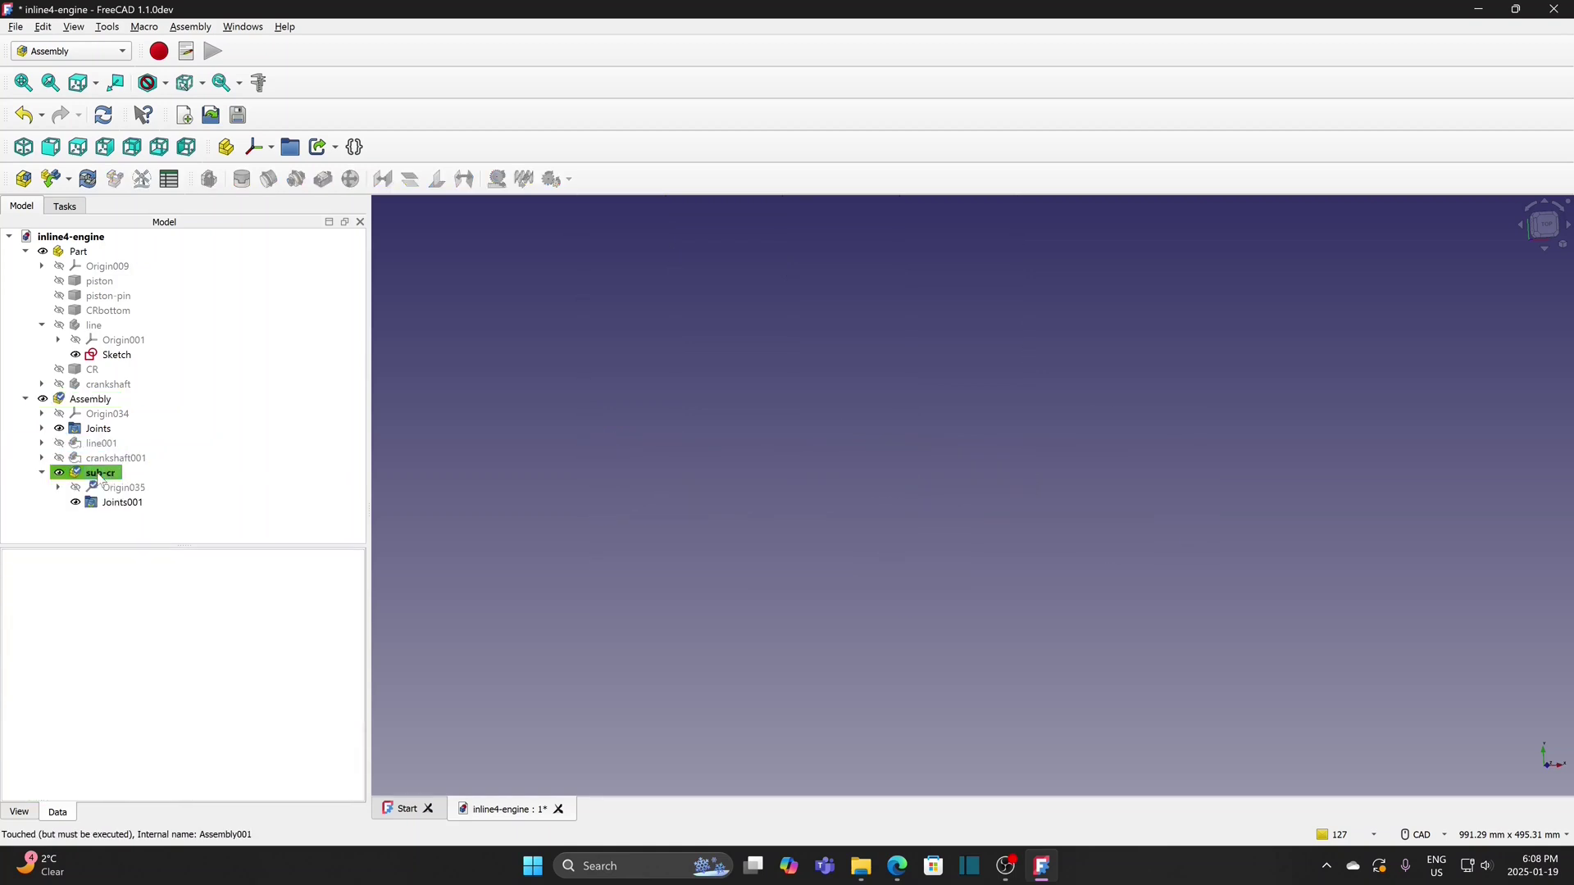
click(52, 180)
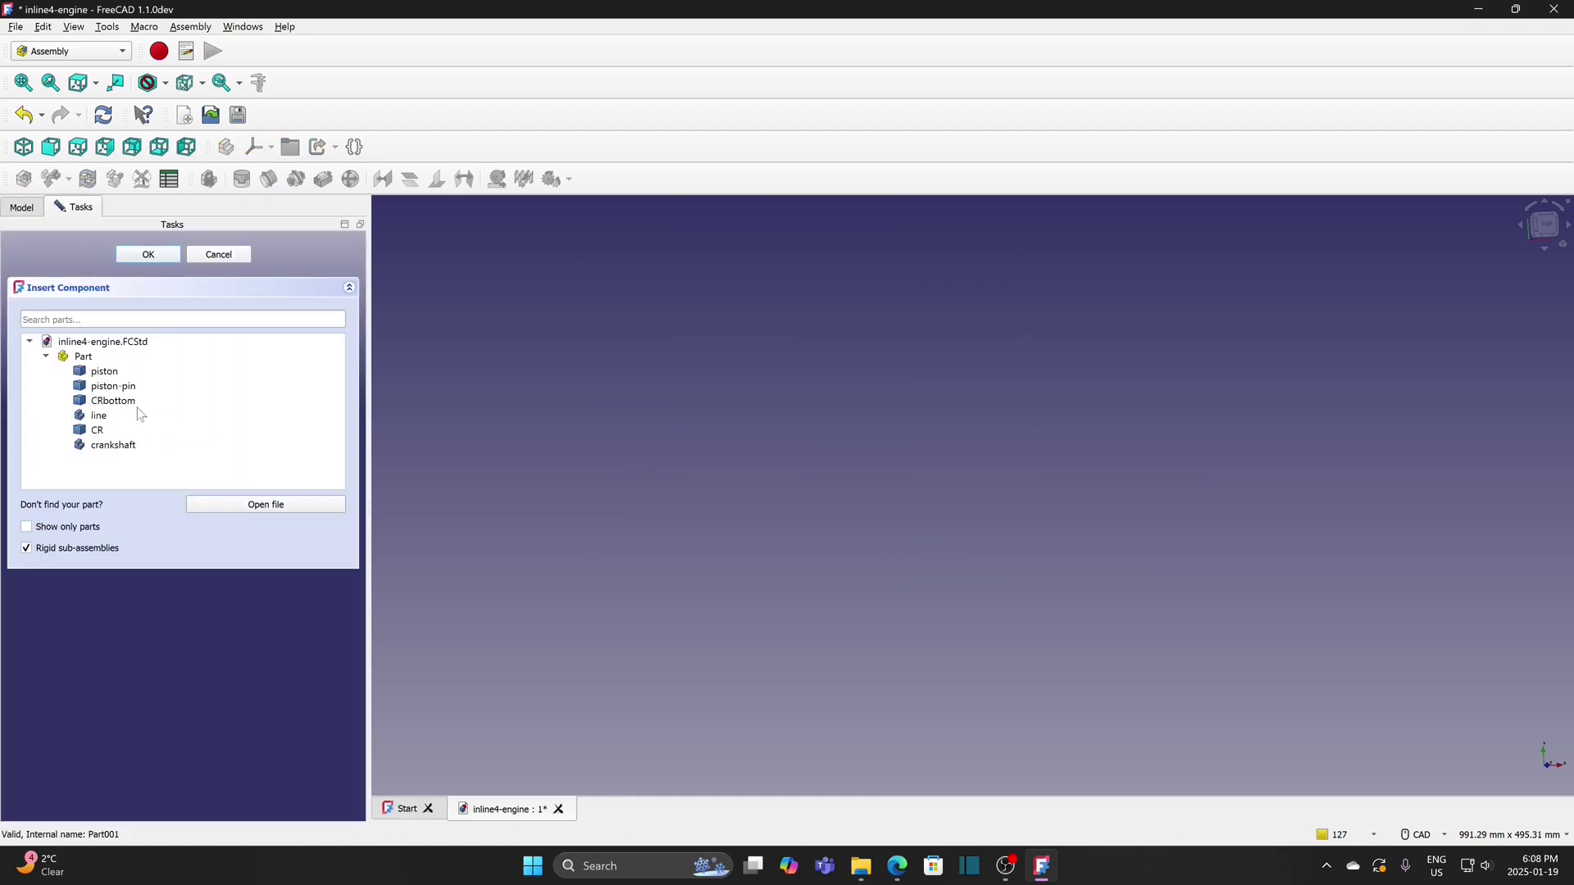
click(99, 431)
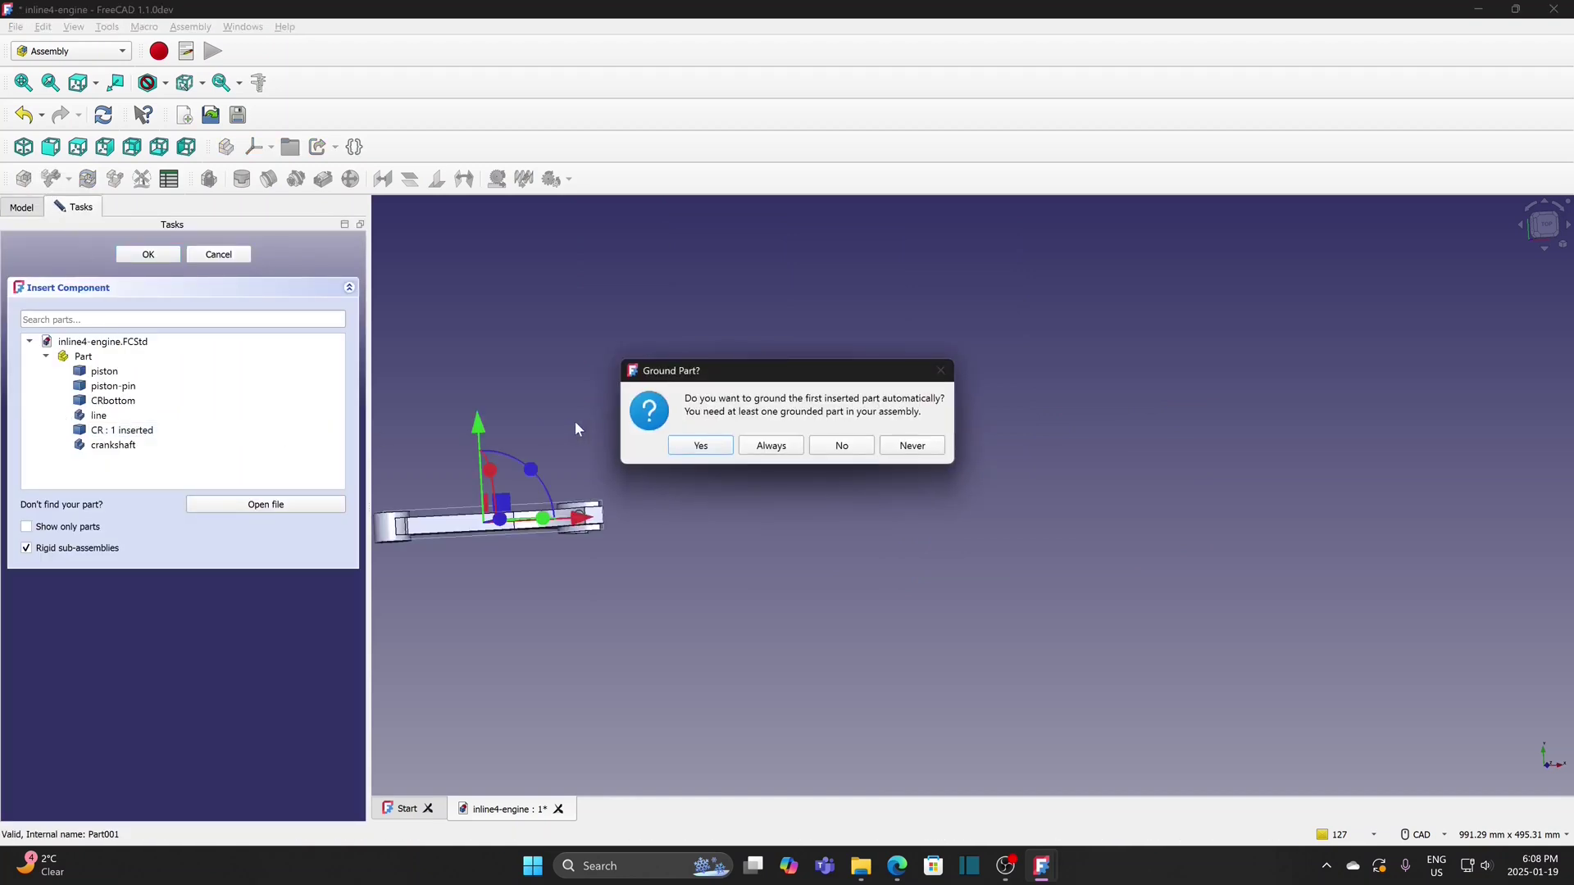
click(689, 450)
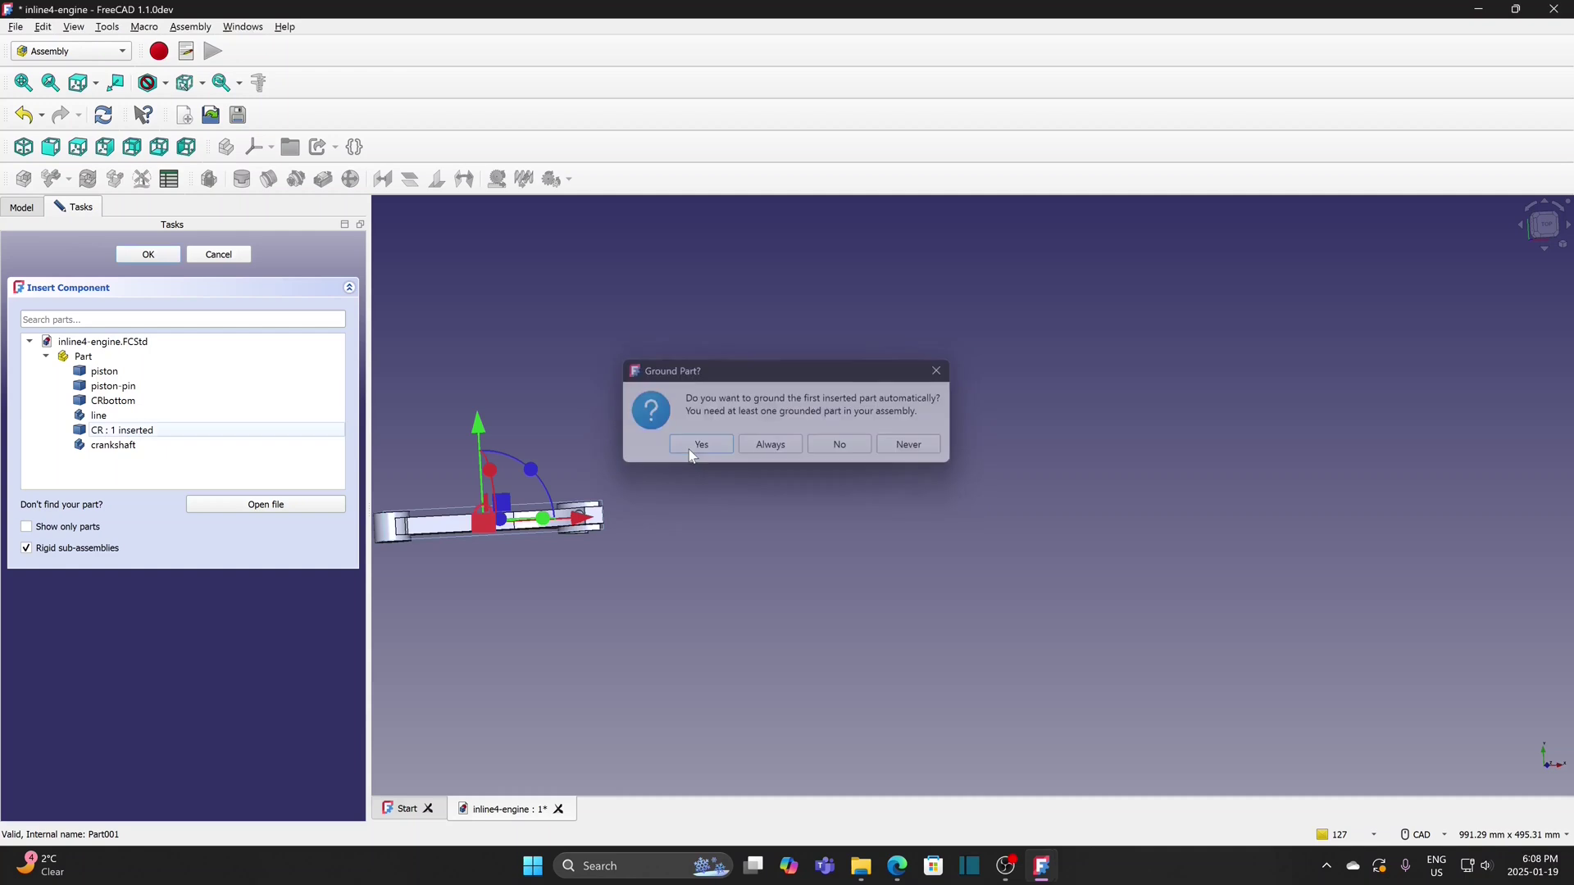
click(127, 406)
click(130, 390)
click(160, 256)
Move the CRbottom cap away from the connecting rod's big end to expose the mating faces
middle_drag(702, 393, 902, 379)
scroll(788, 386, down, 2)
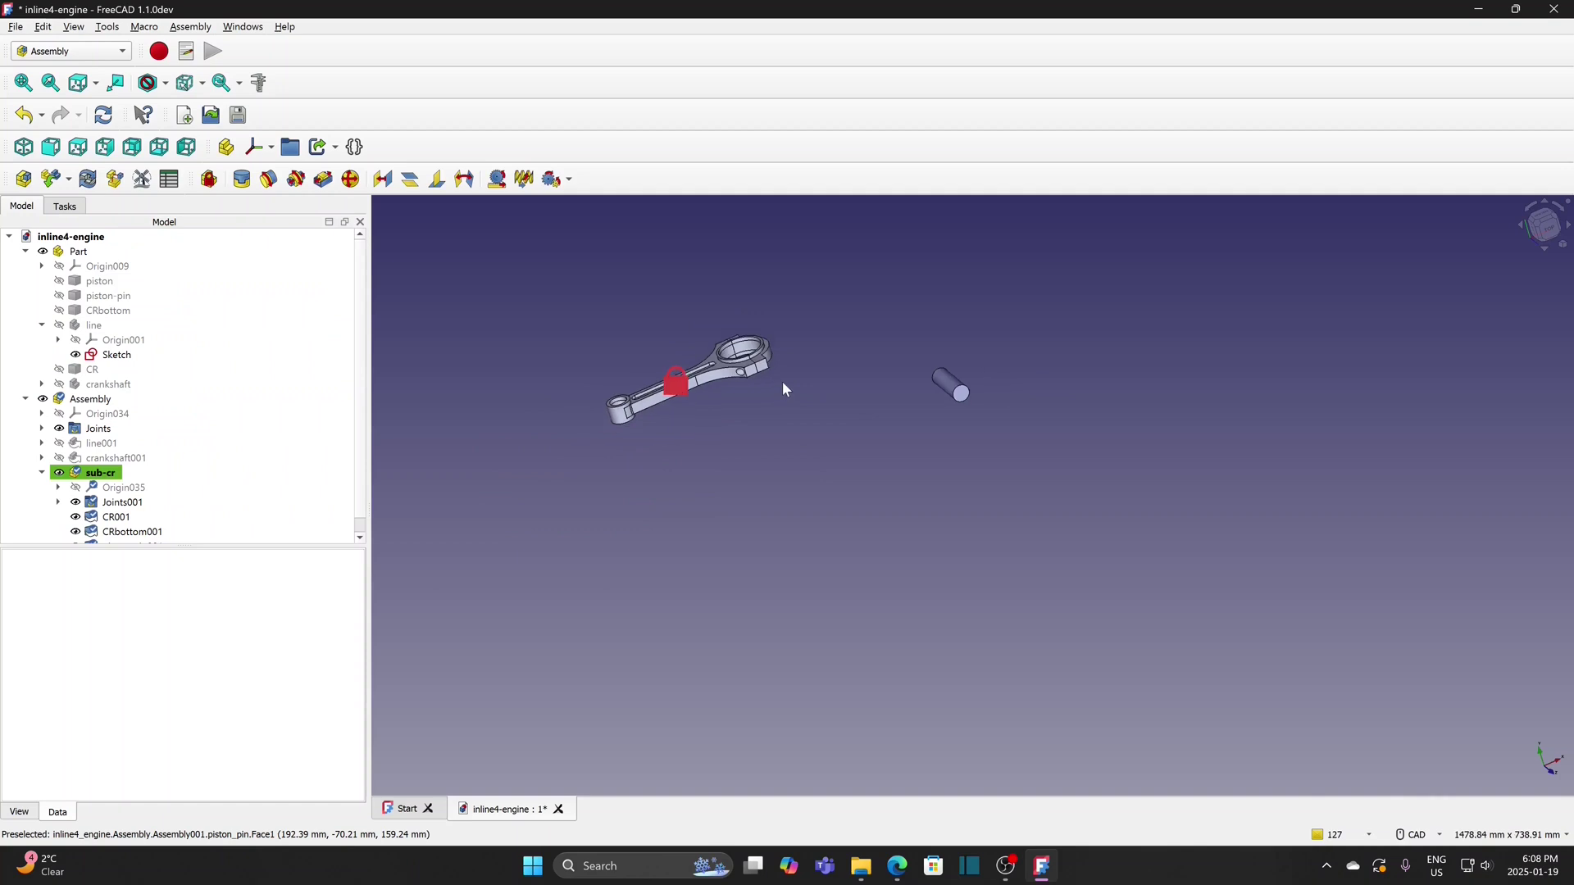
middle_drag(790, 386, 819, 579)
scroll(807, 579, up, 2)
drag(785, 506, 847, 495)
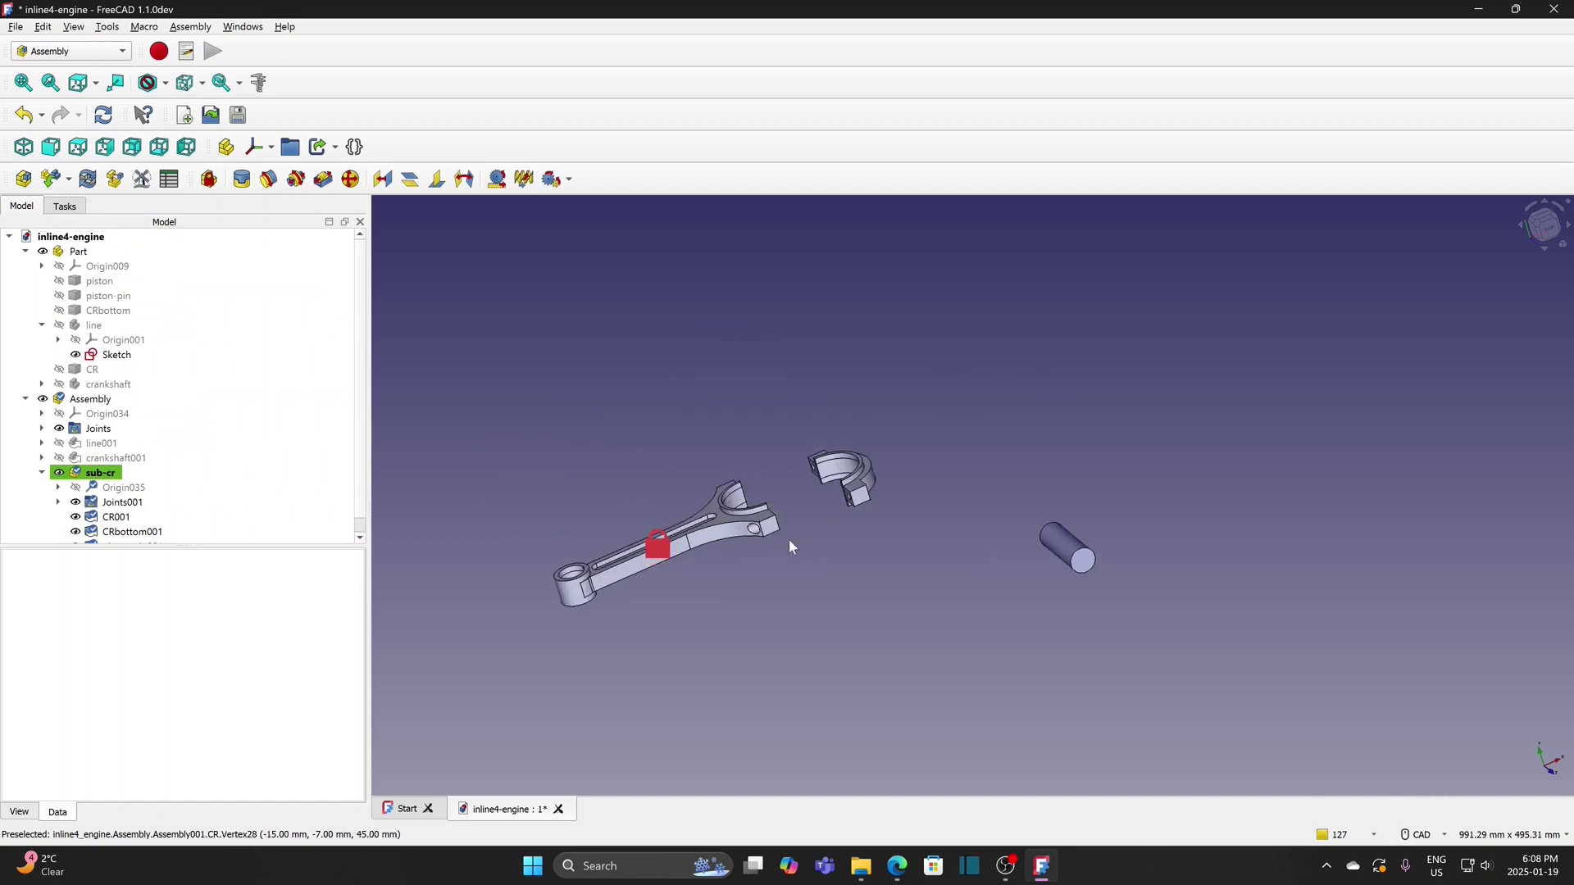
scroll(797, 541, up, 3)
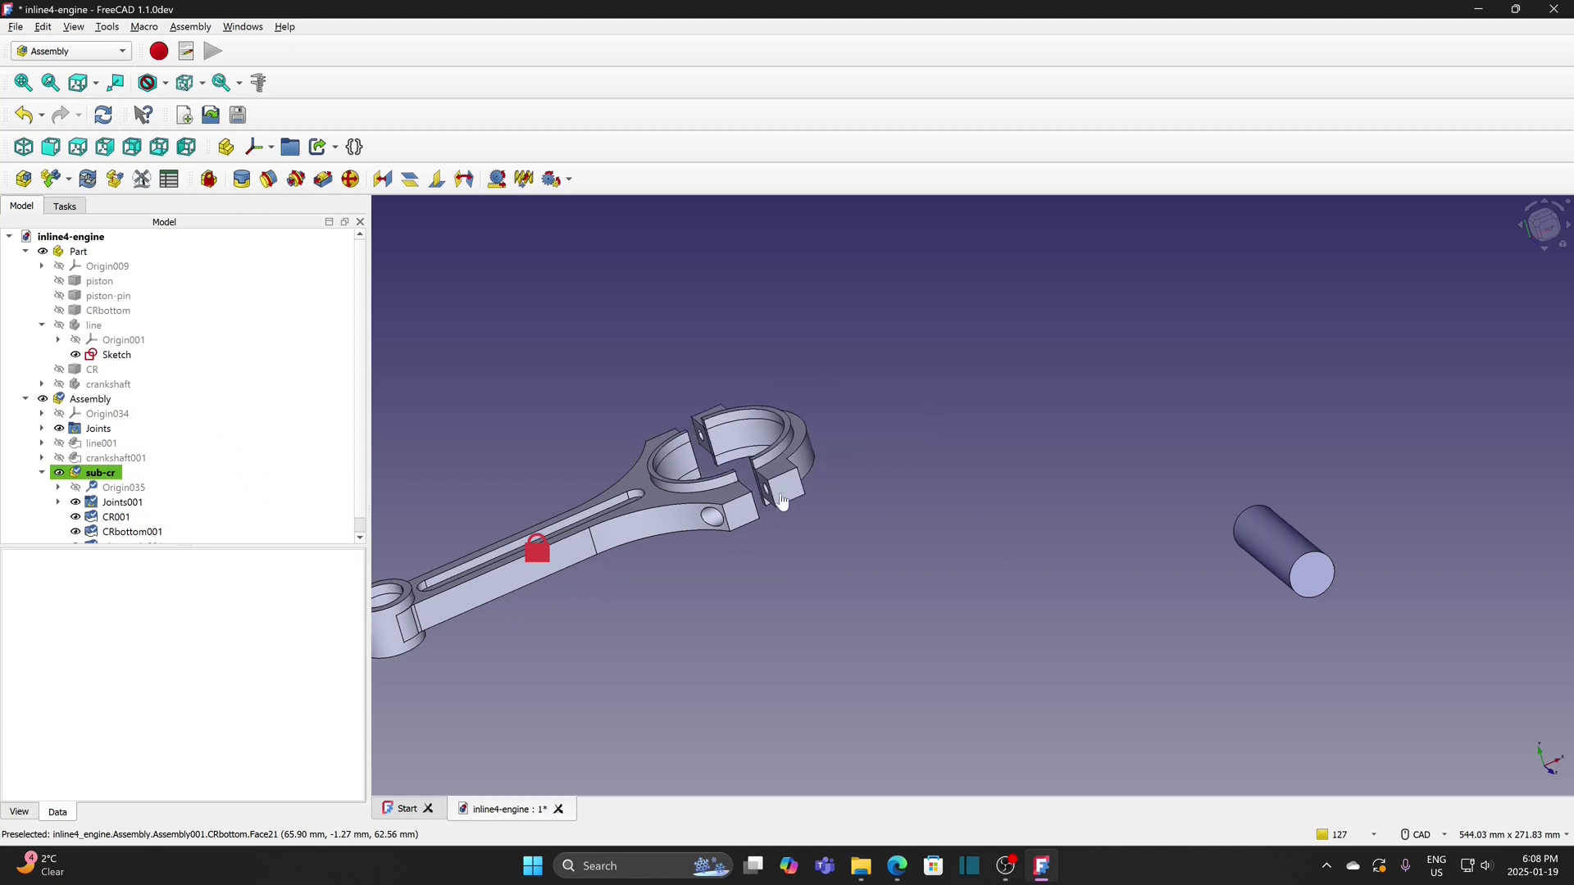
scroll(792, 543, up, 3)
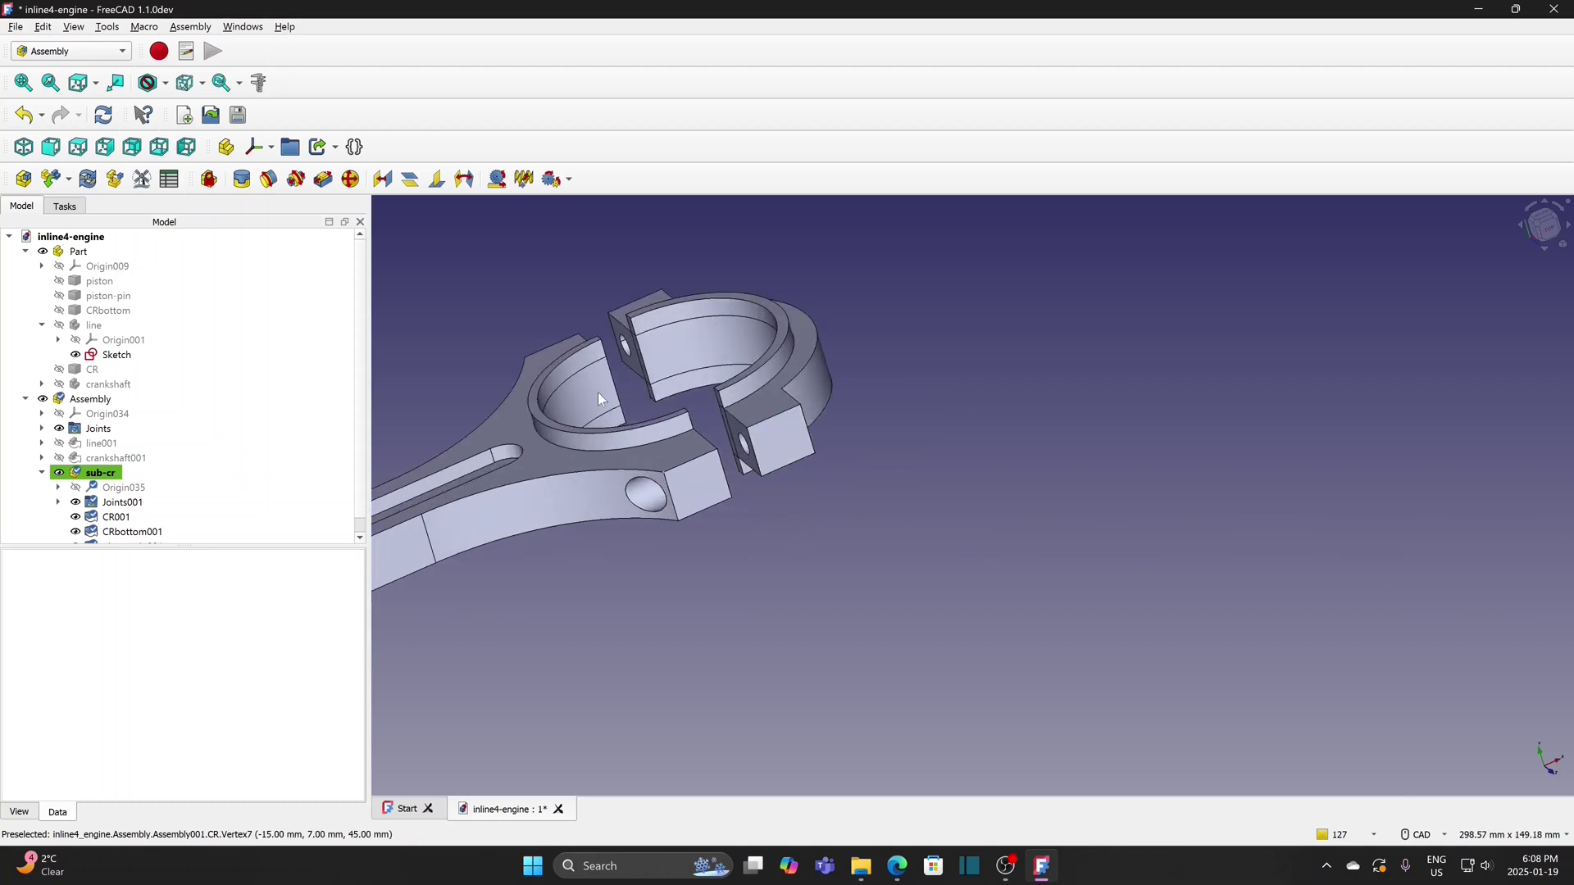
Create a slider joint between the upper outer edges of CRbottom's and CR's bolt lugs, with a rotation of 180°
click(324, 180)
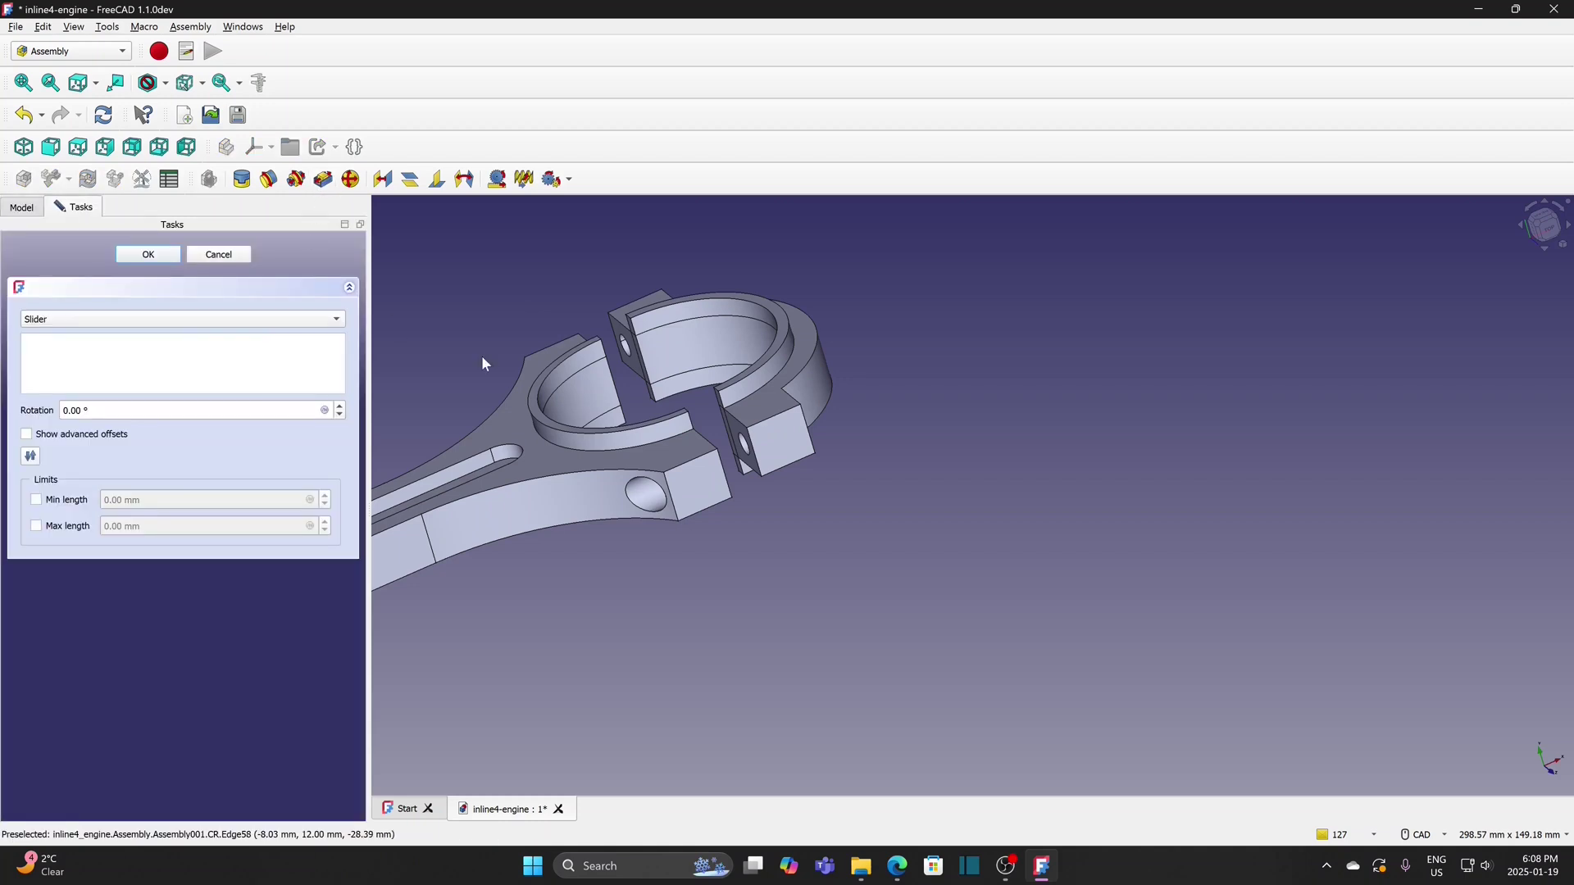
scroll(767, 441, up, 1)
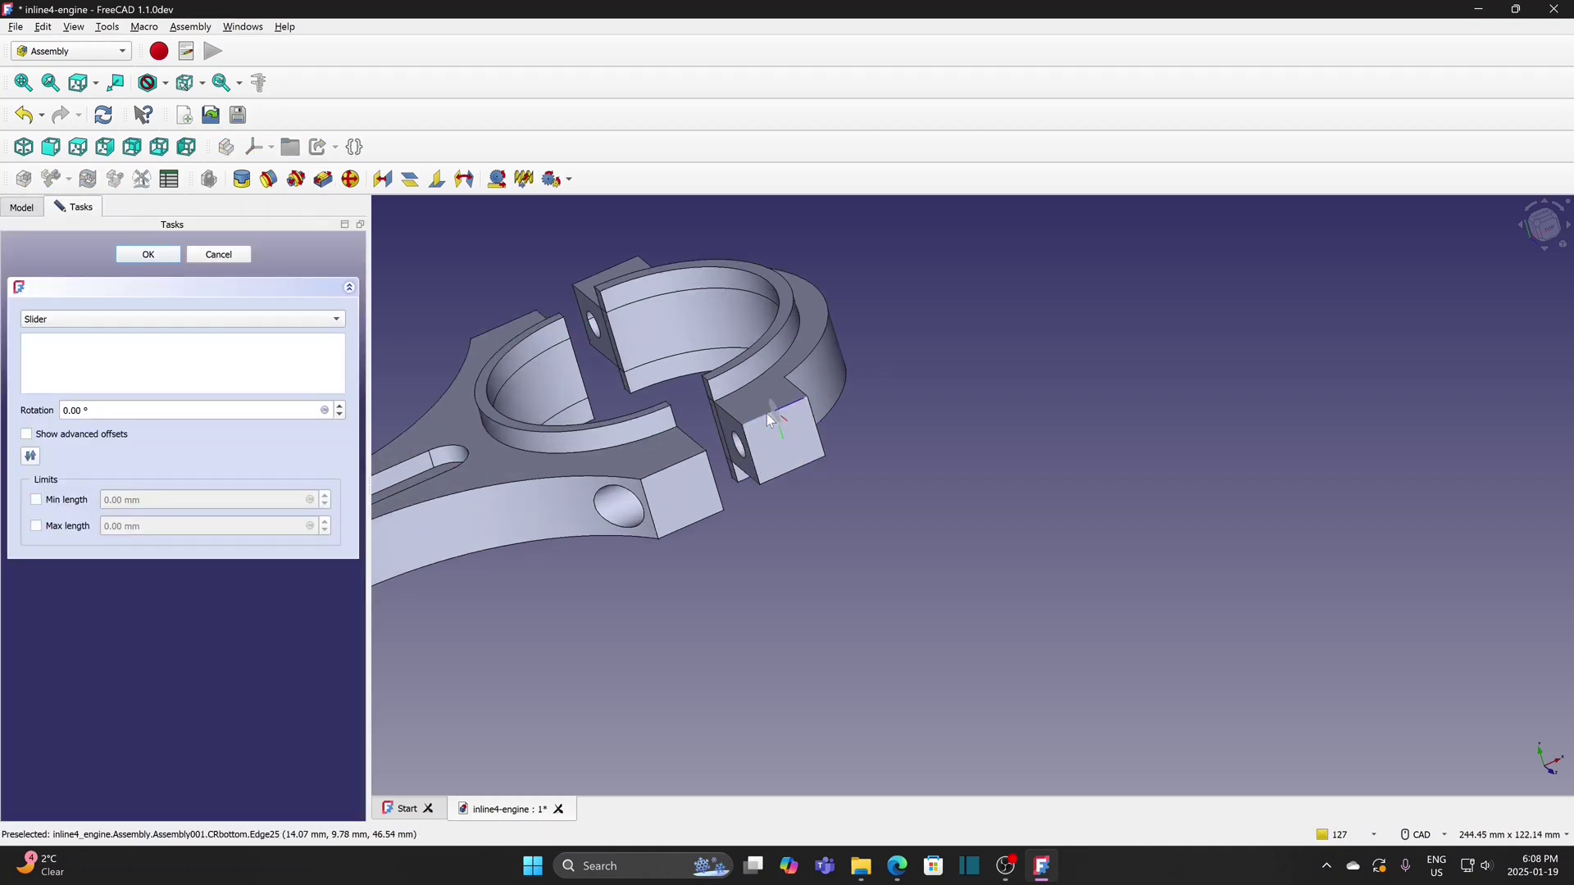
click(768, 415)
click(671, 467)
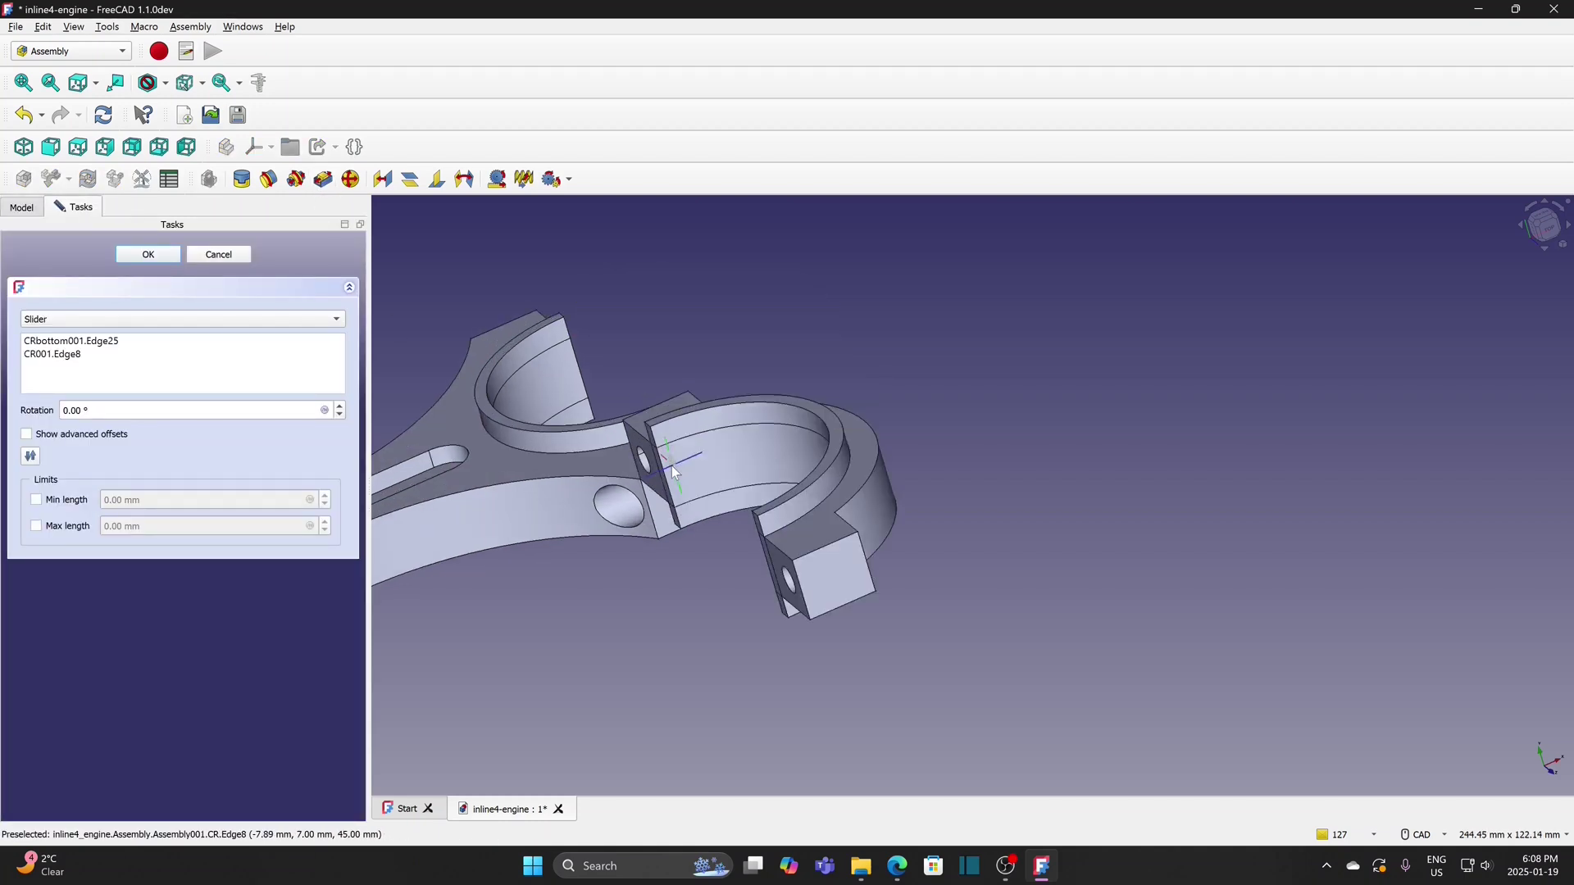
click(86, 410)
drag(86, 410, 35, 407)
text(180)
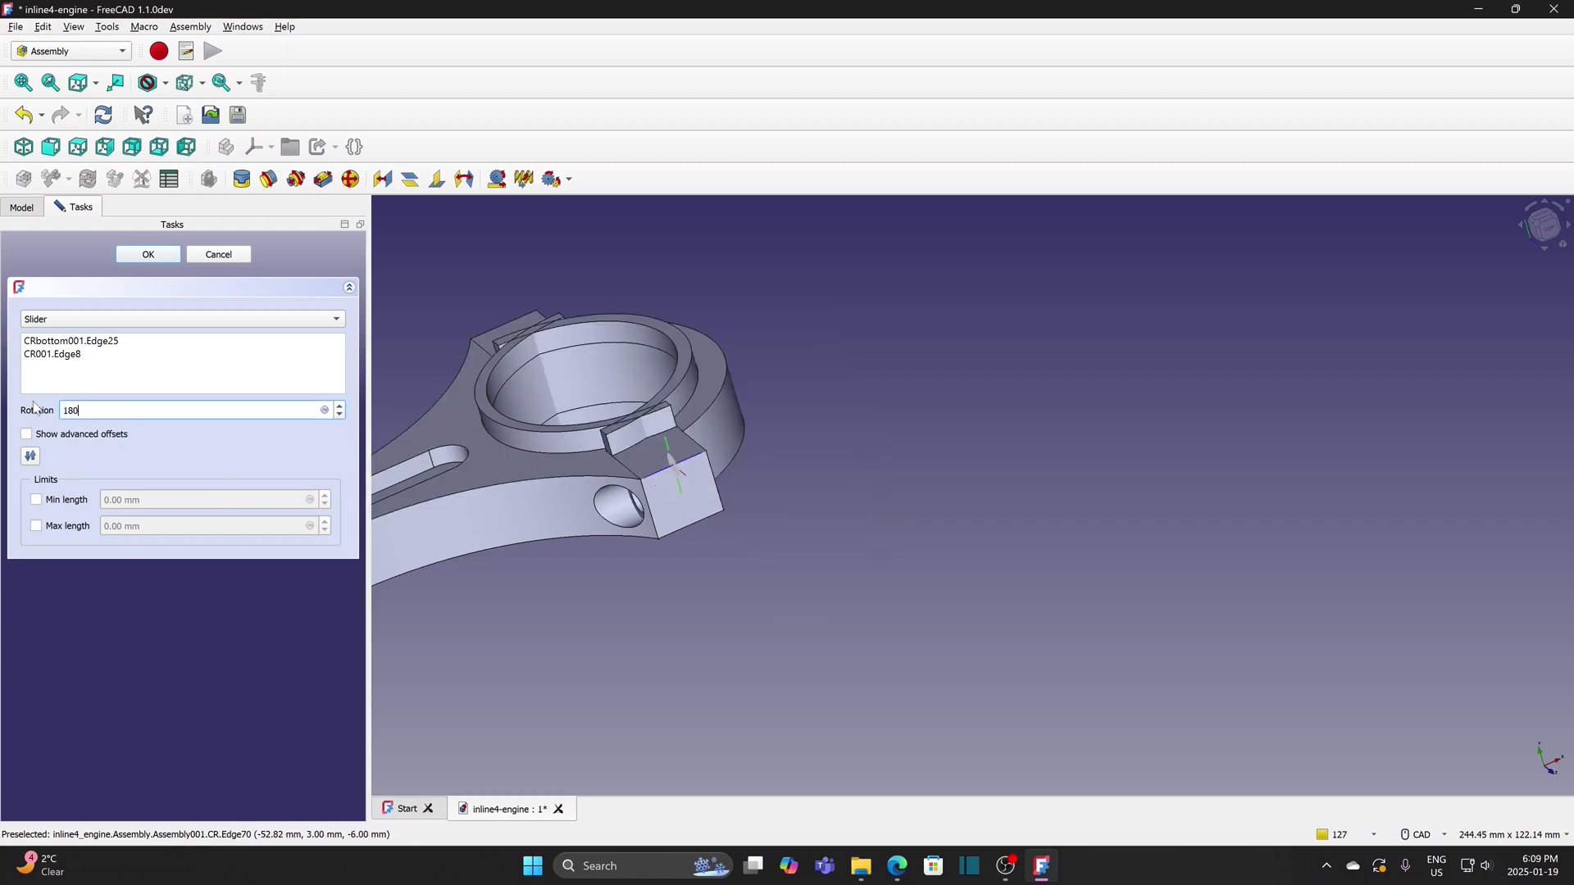
click(164, 254)
Slide the cap off the rod and add a second slider joint between the matching split-face edges of CRbottom and CR
drag(668, 434, 807, 363)
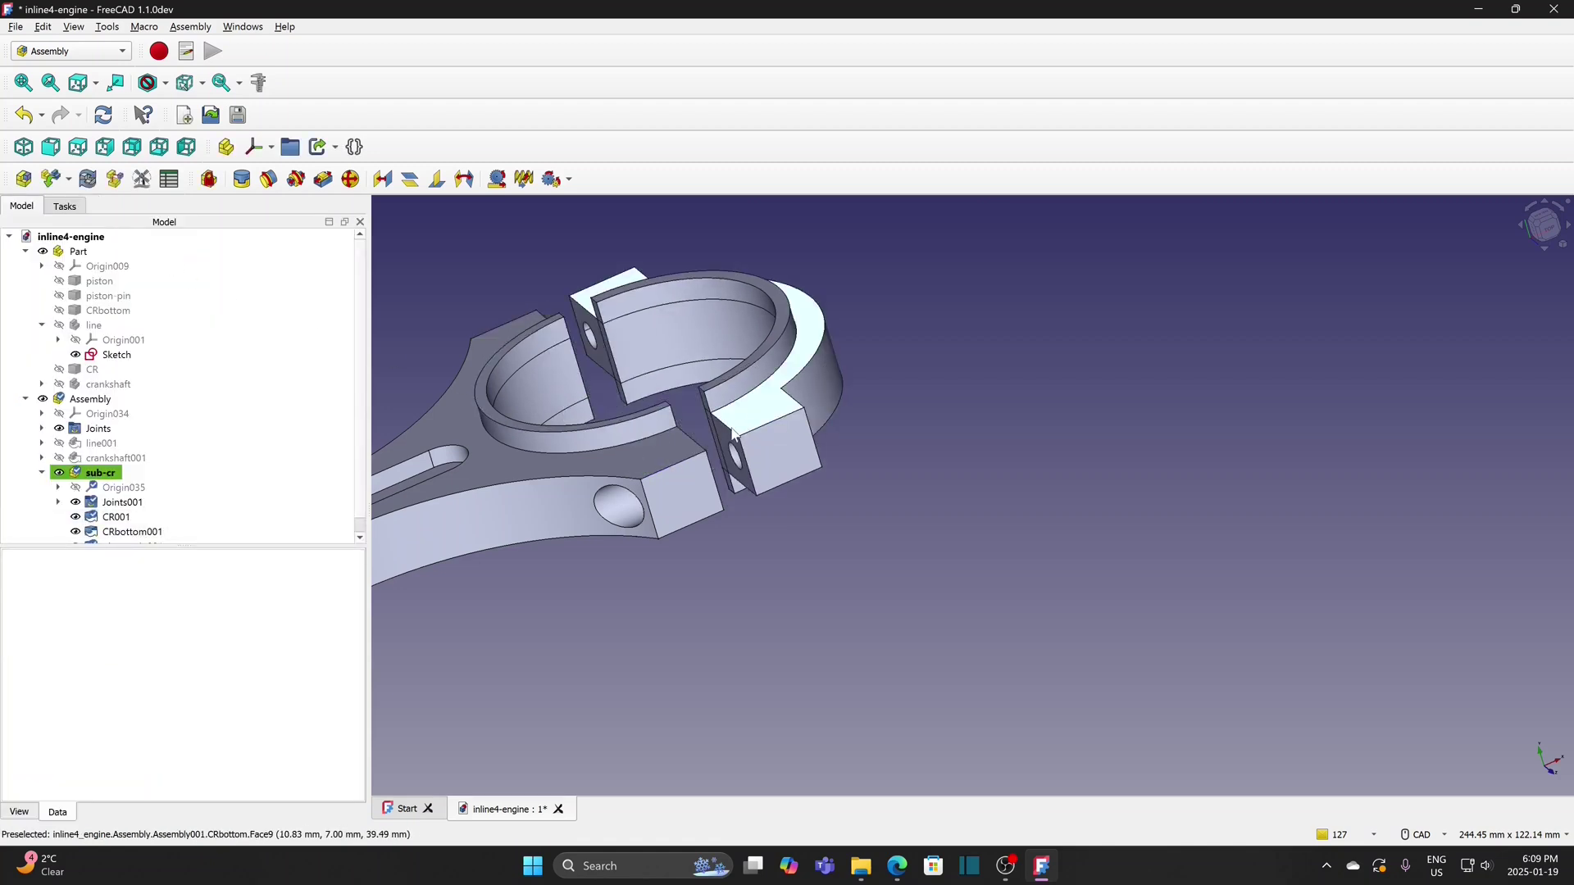
click(322, 179)
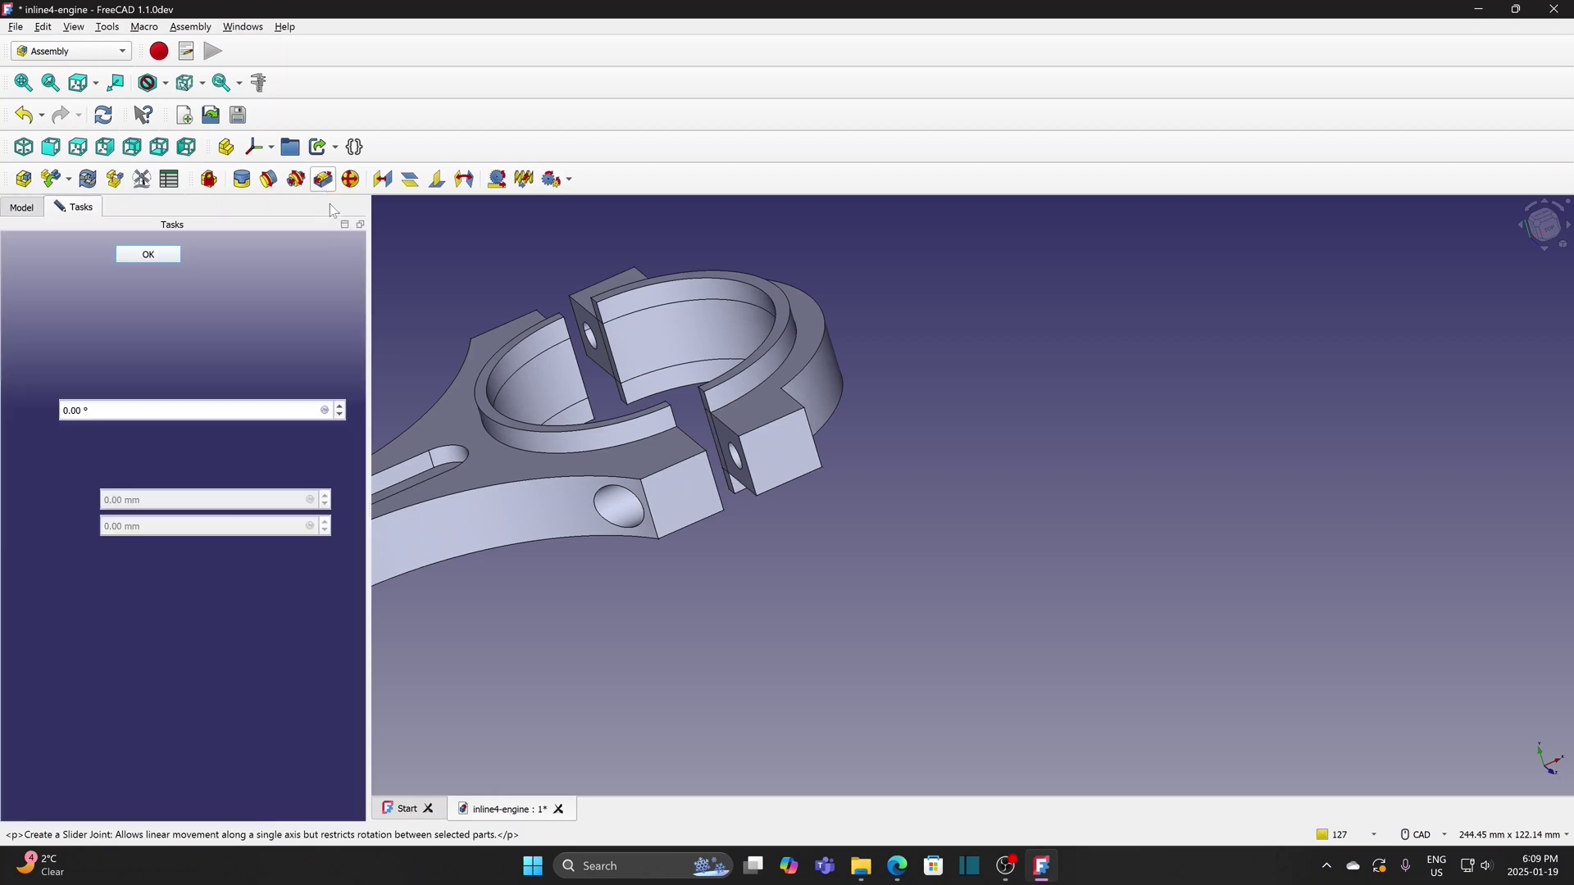
scroll(731, 440, up, 3)
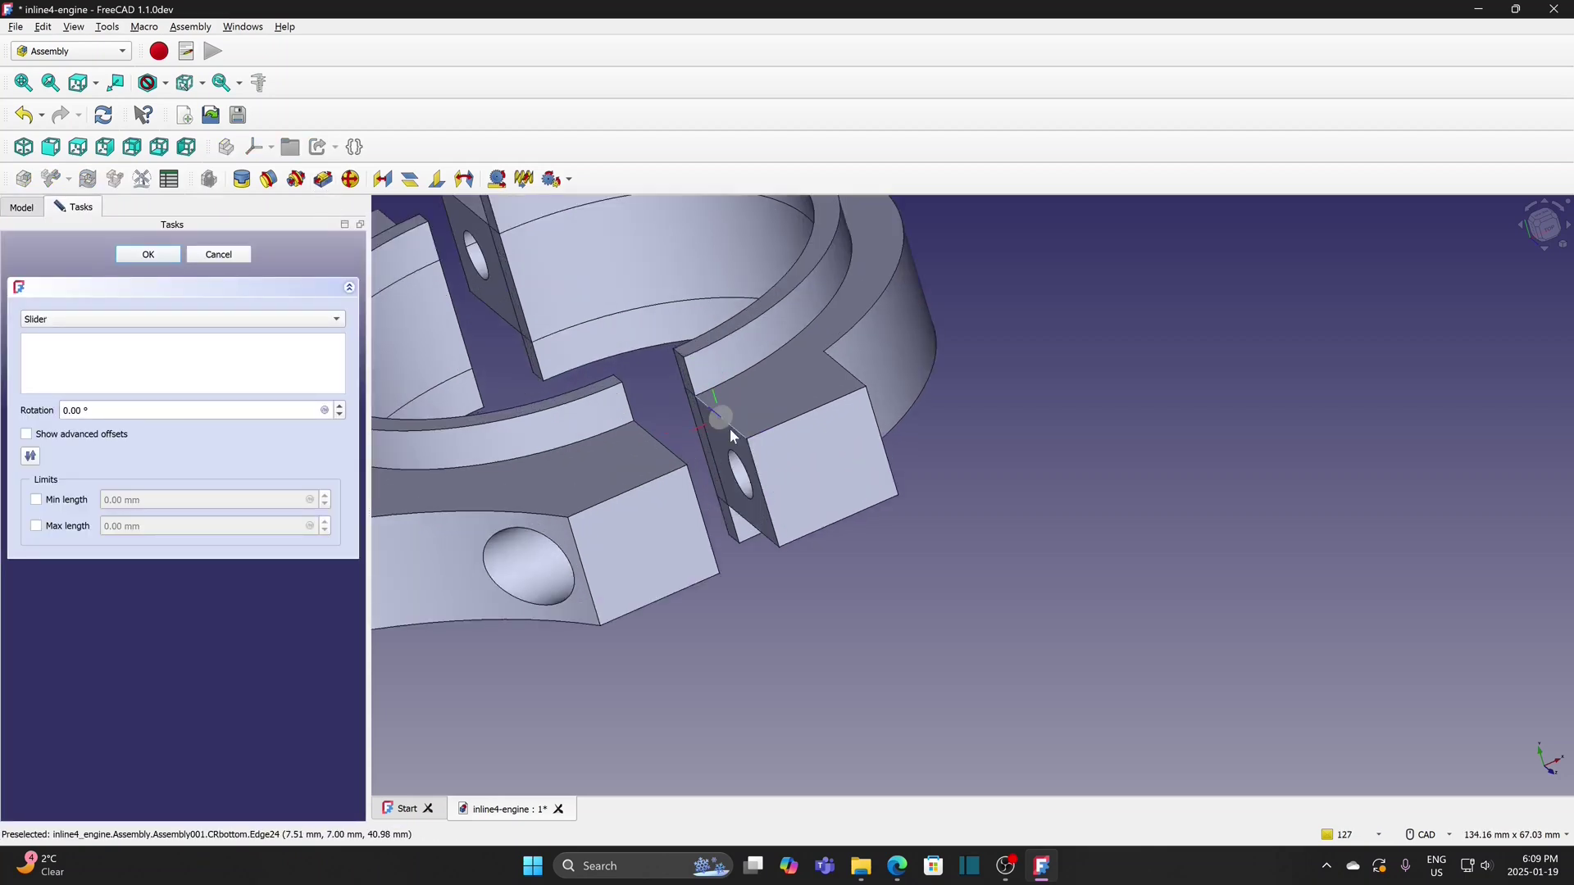
click(732, 427)
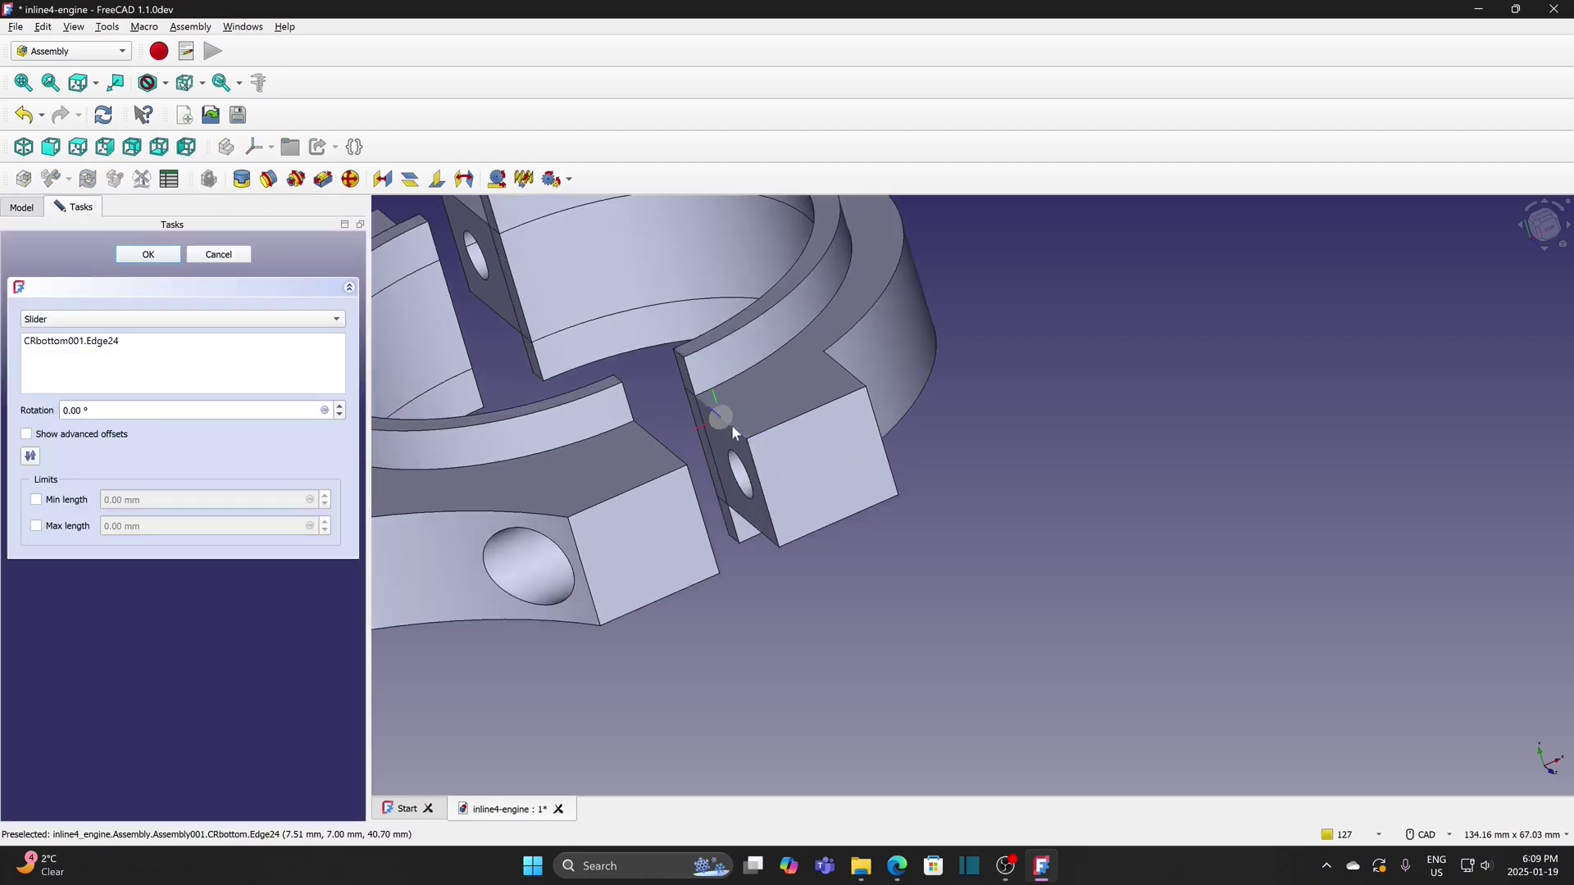
click(657, 438)
click(154, 254)
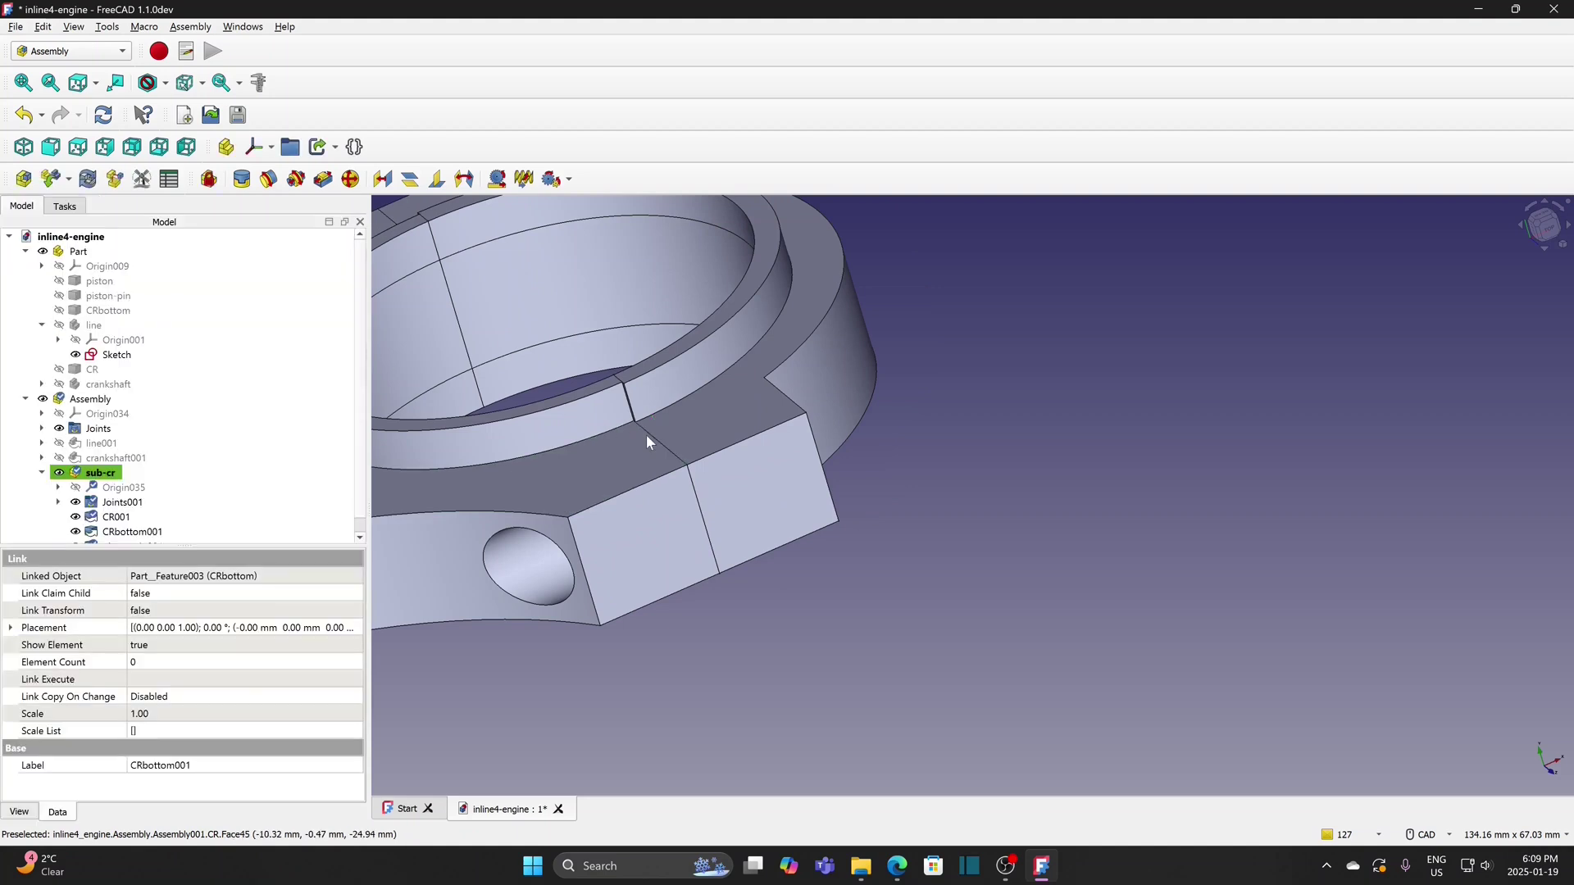
Move the piston pin next to the connecting rod's small end
scroll(735, 508, down, 5)
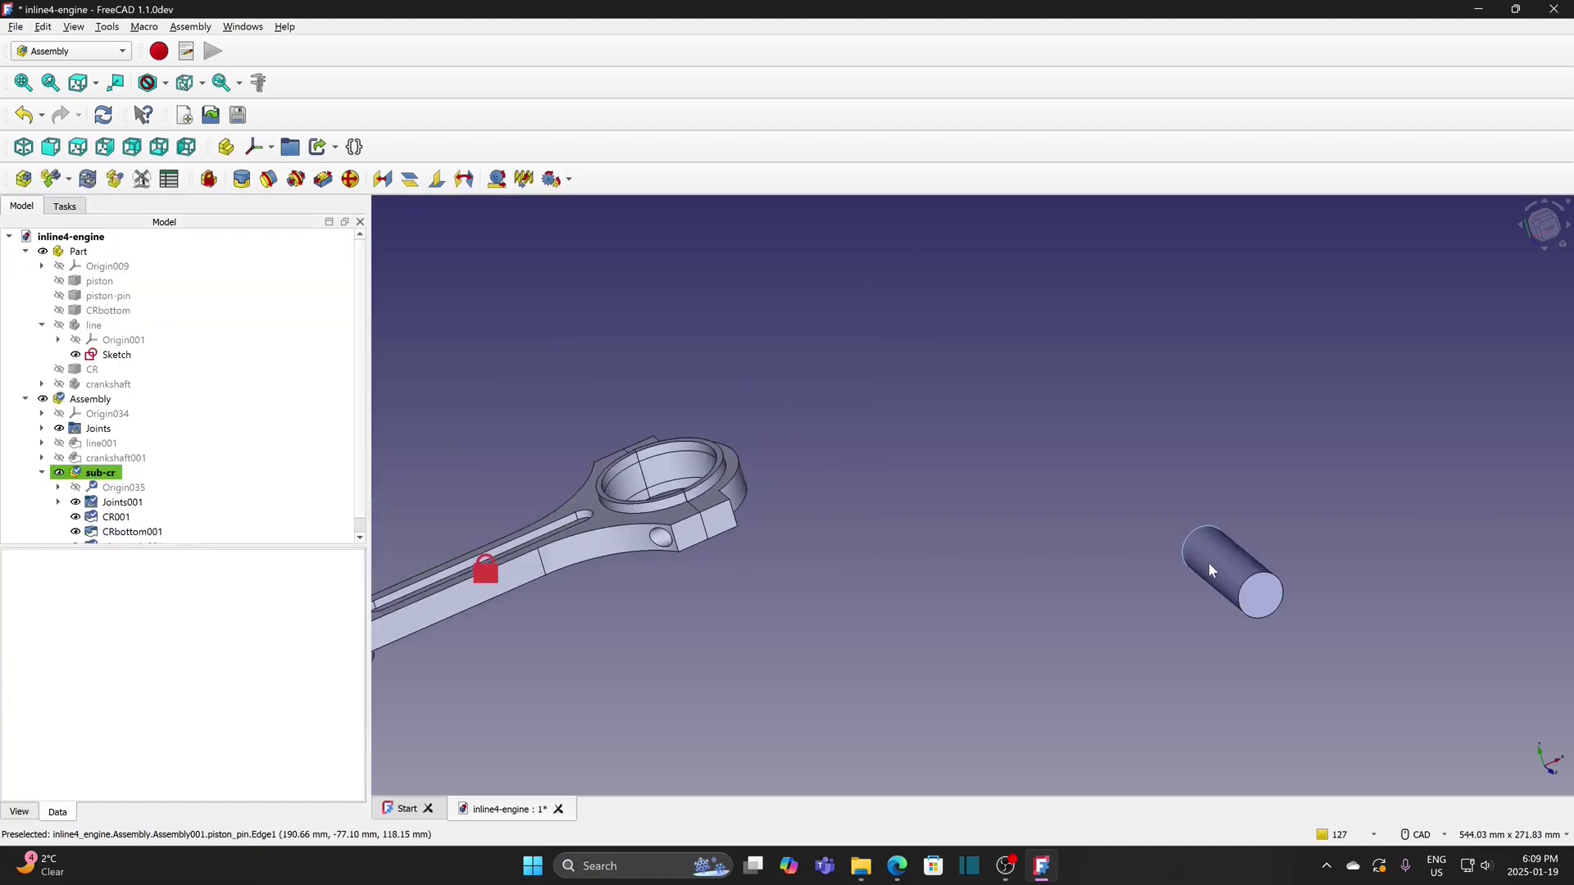
drag(1212, 560, 476, 465)
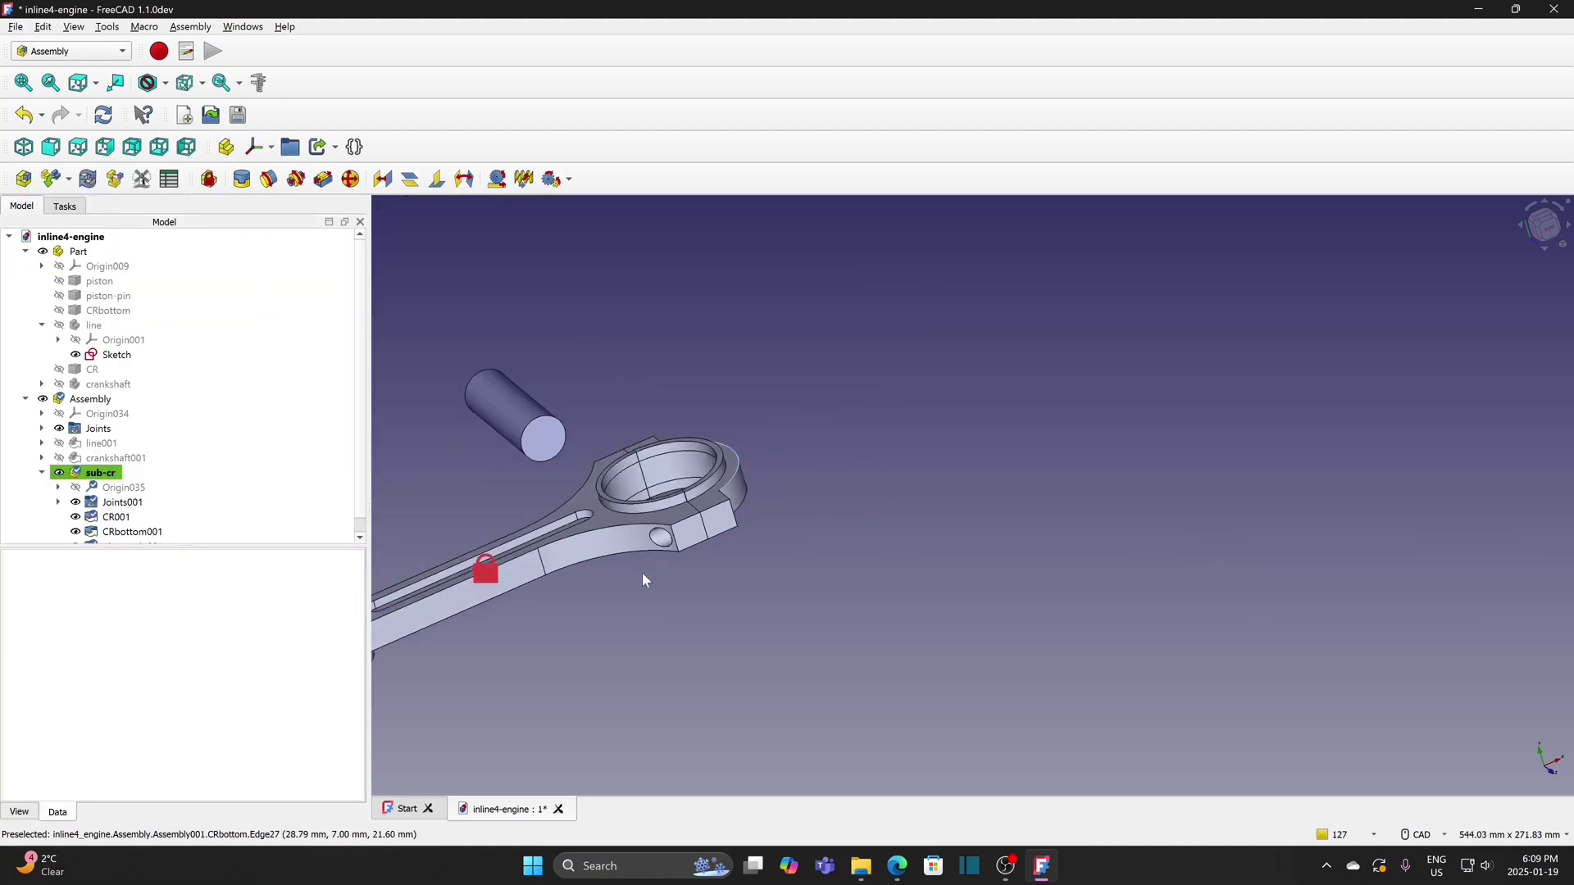
middle_drag(569, 634, 763, 579)
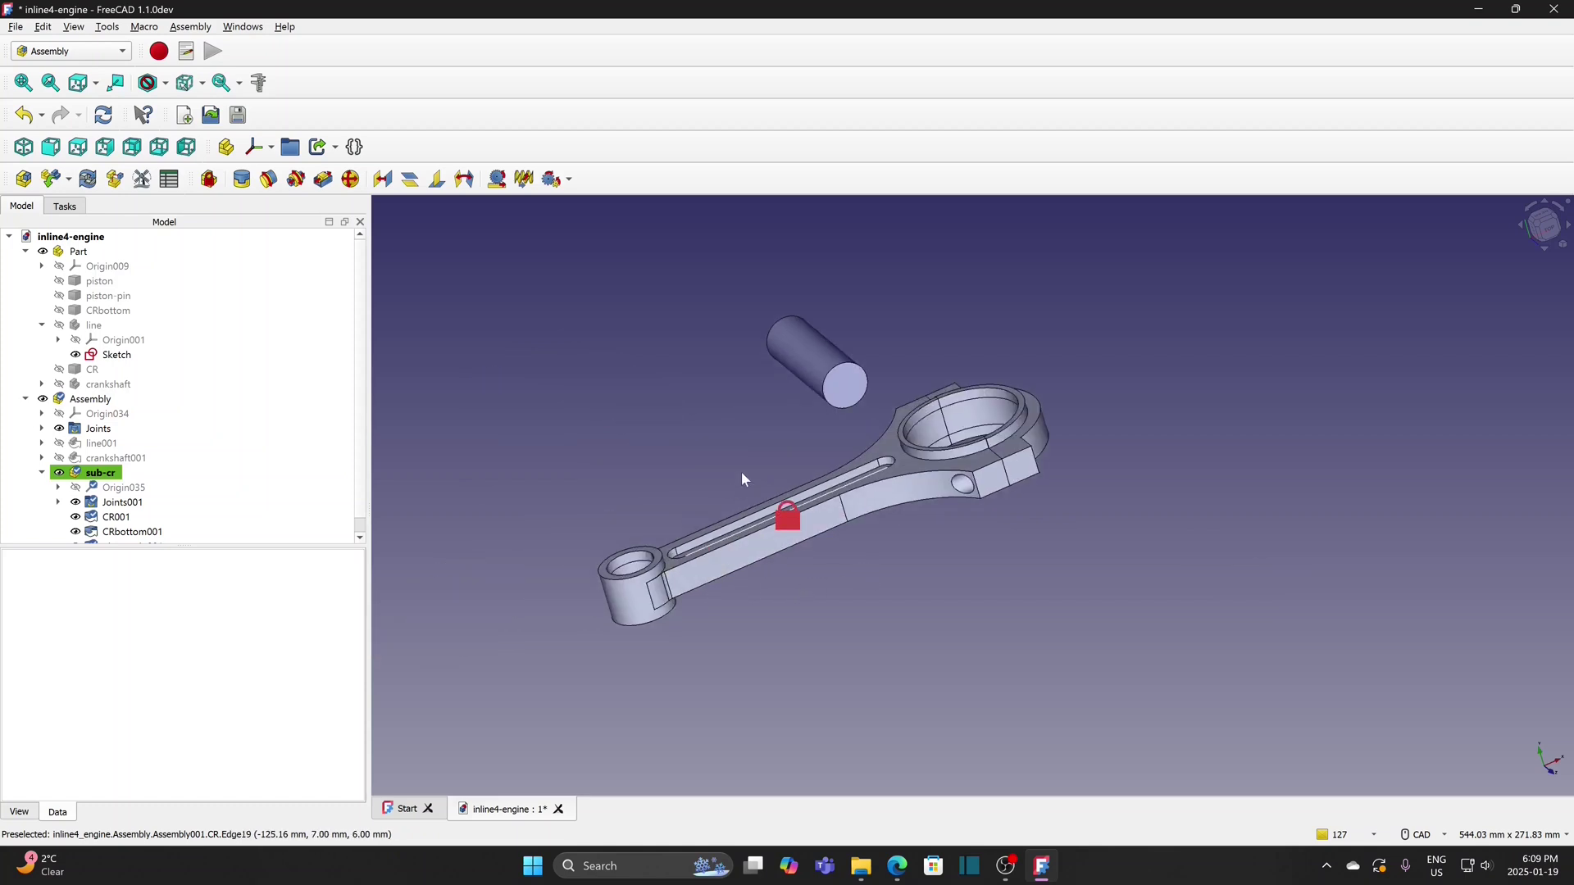
drag(826, 377, 664, 445)
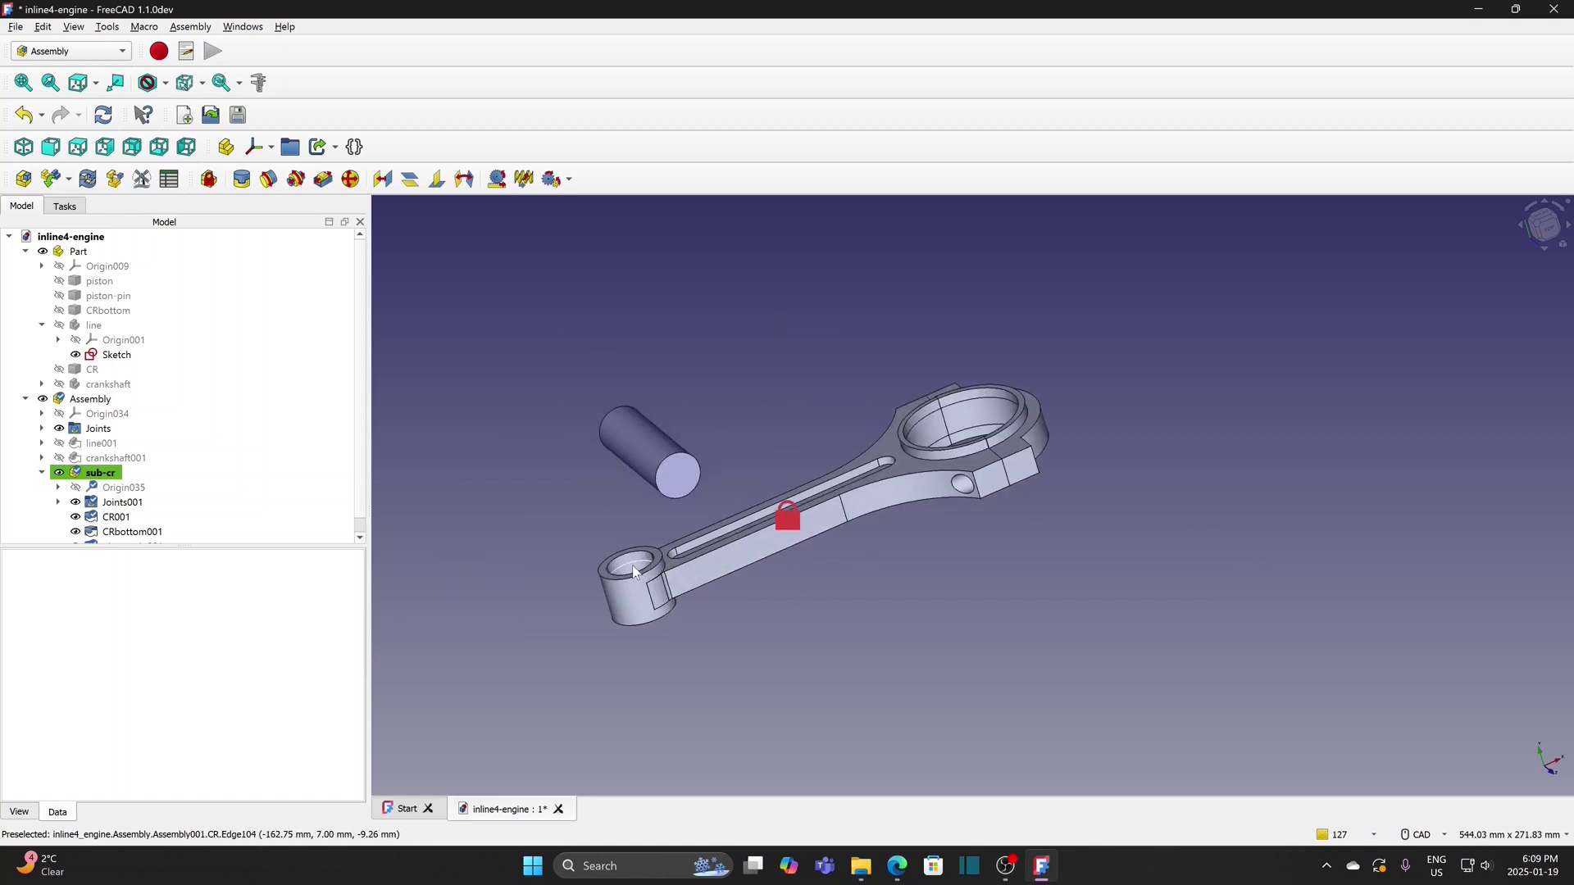
scroll(630, 564, up, 2)
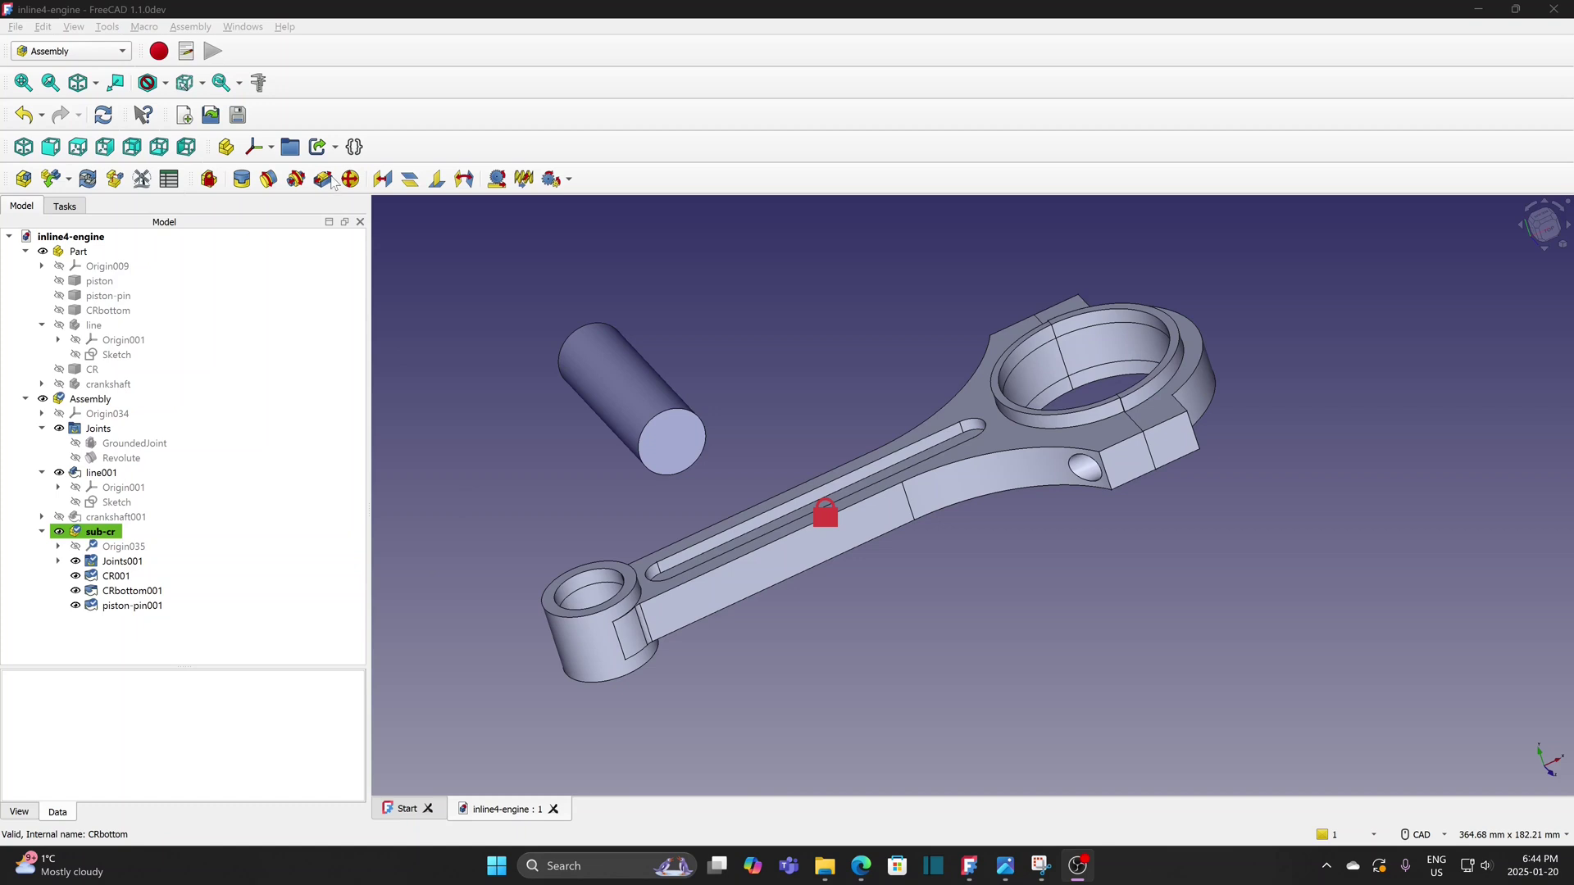
Fix the piston pin in the connecting rod's small end with a fixed joint between the pin's cylindrical face and the bore
click(242, 179)
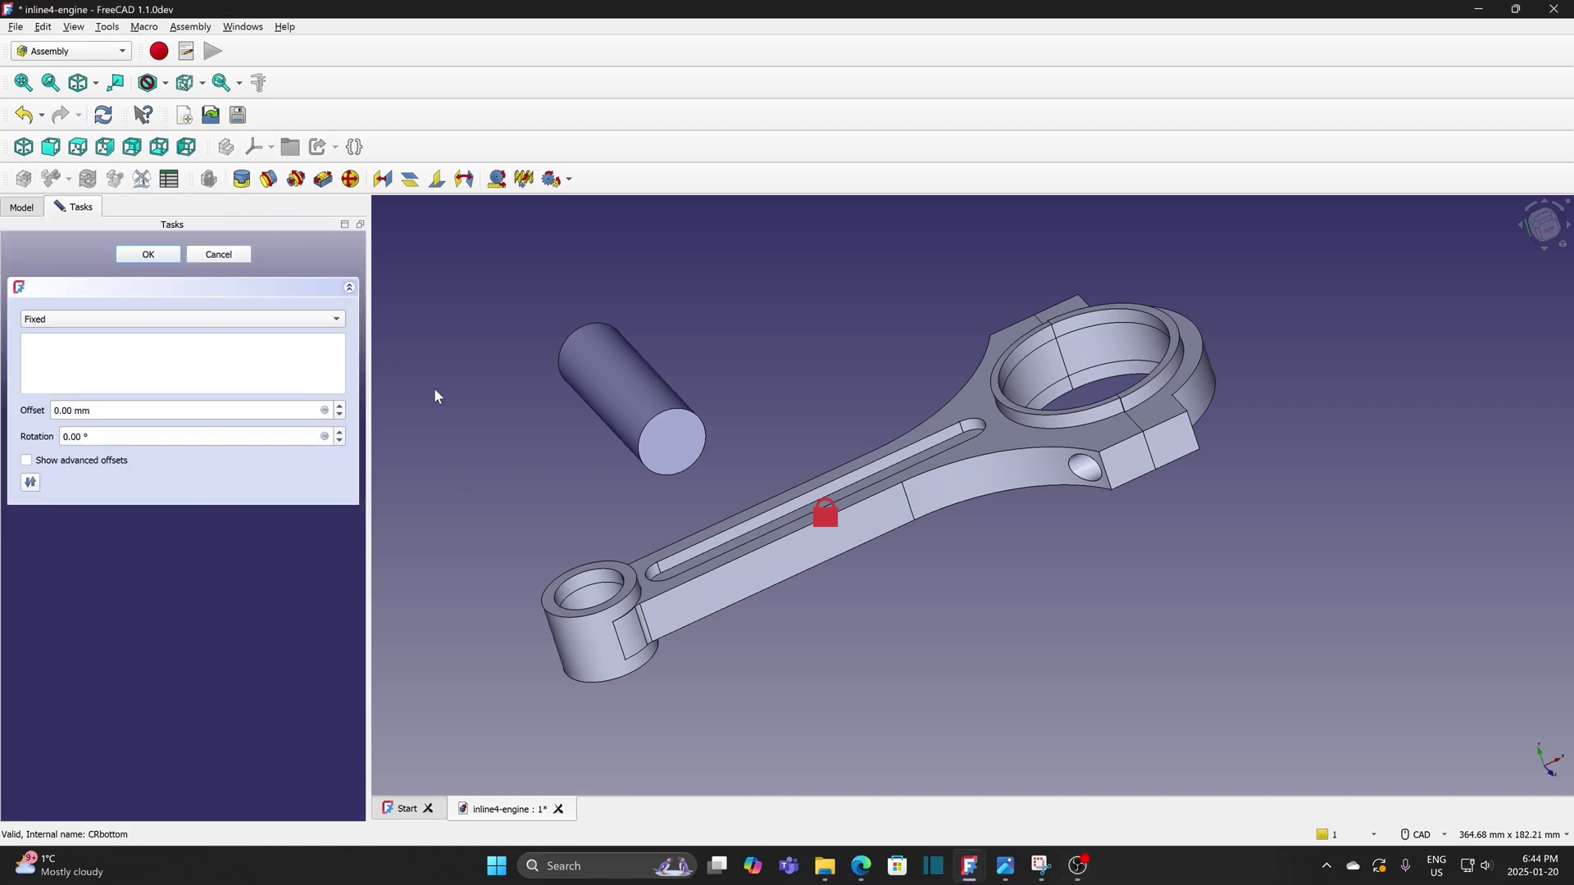
click(603, 402)
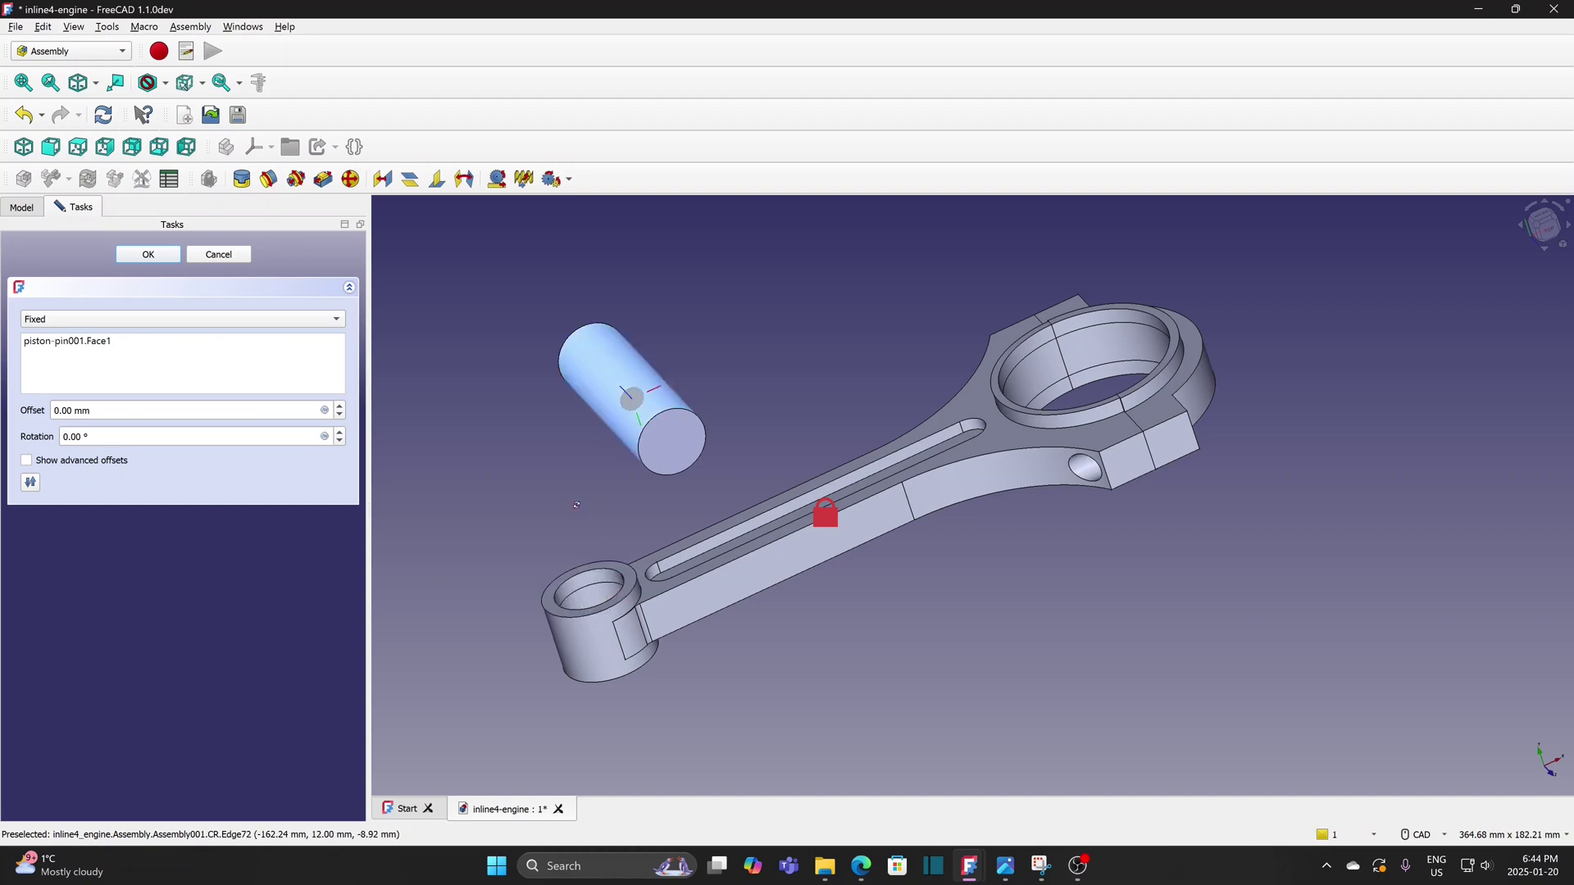
middle_drag(584, 512, 582, 551)
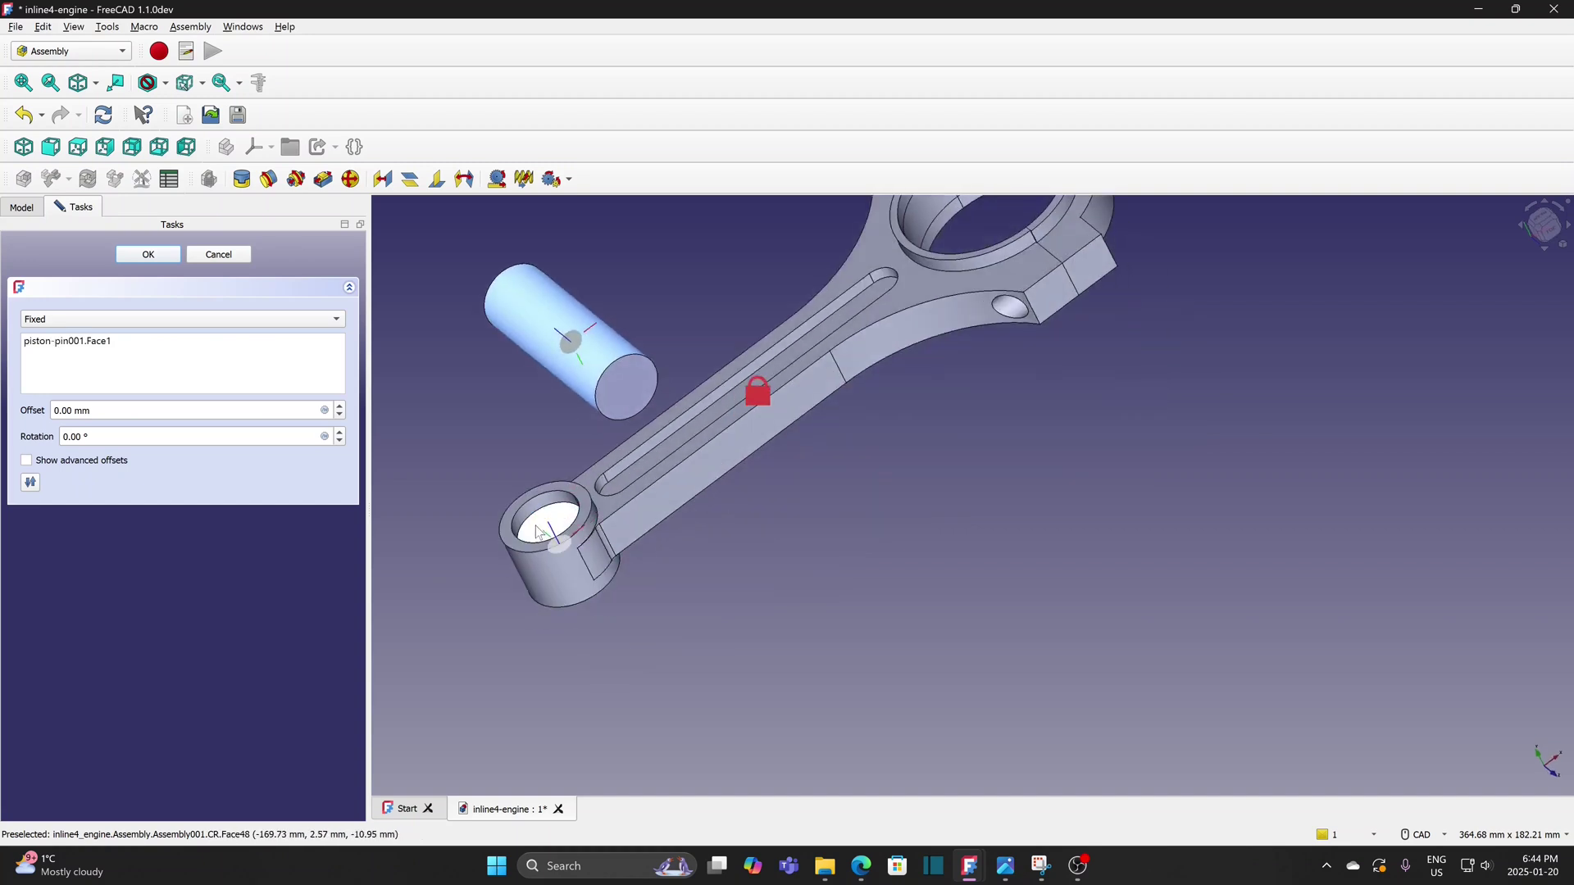
scroll(541, 525, up, 3)
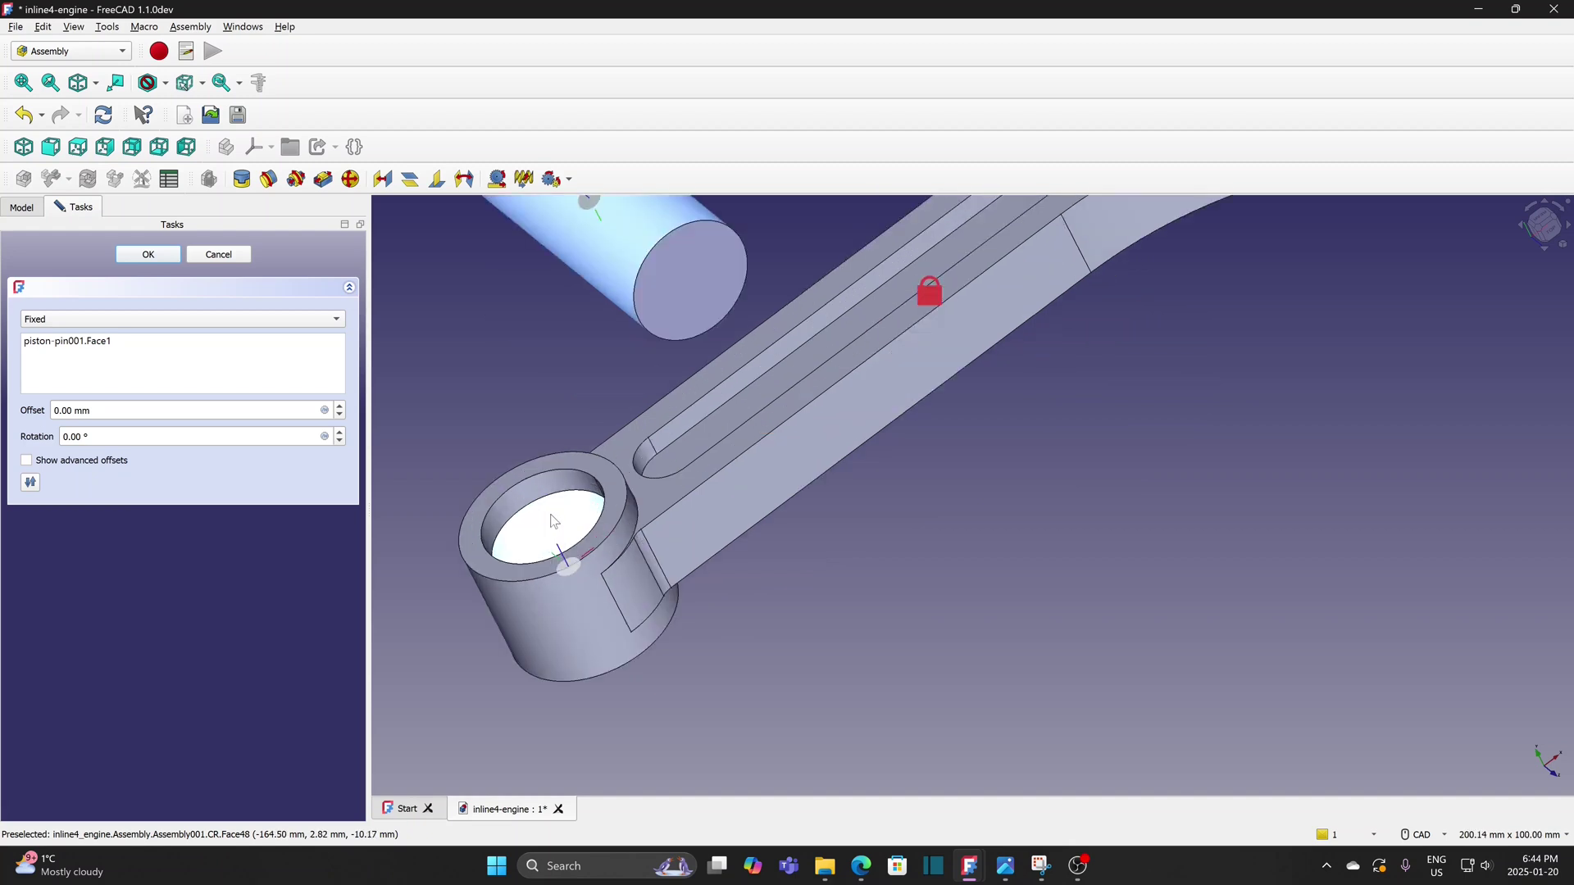
click(552, 522)
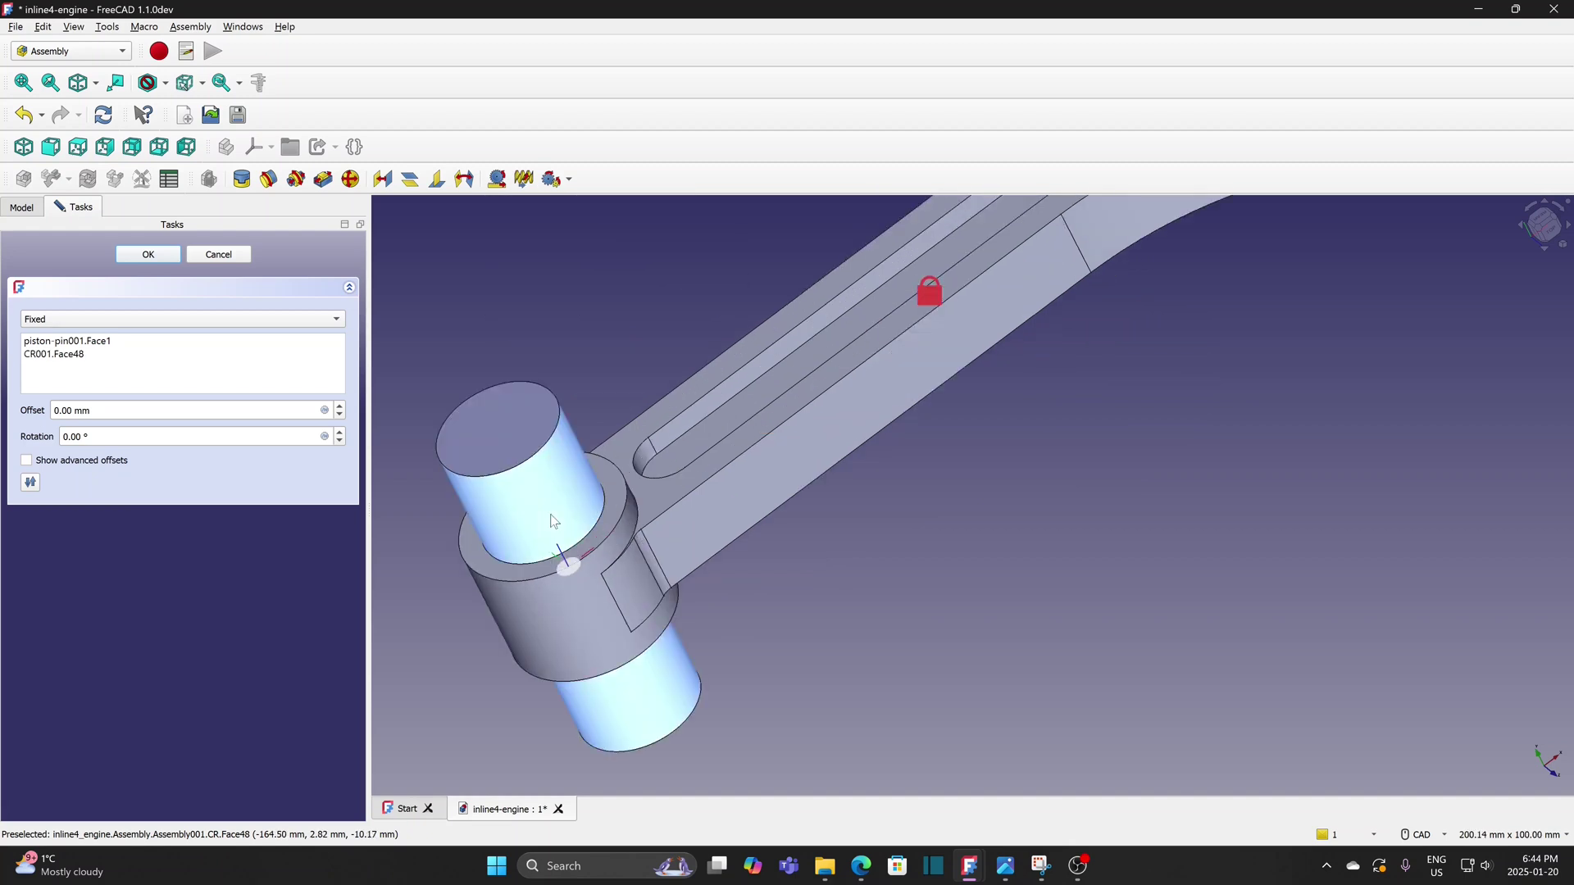
click(173, 255)
scroll(715, 483, down, 5)
middle_drag(978, 518, 782, 396)
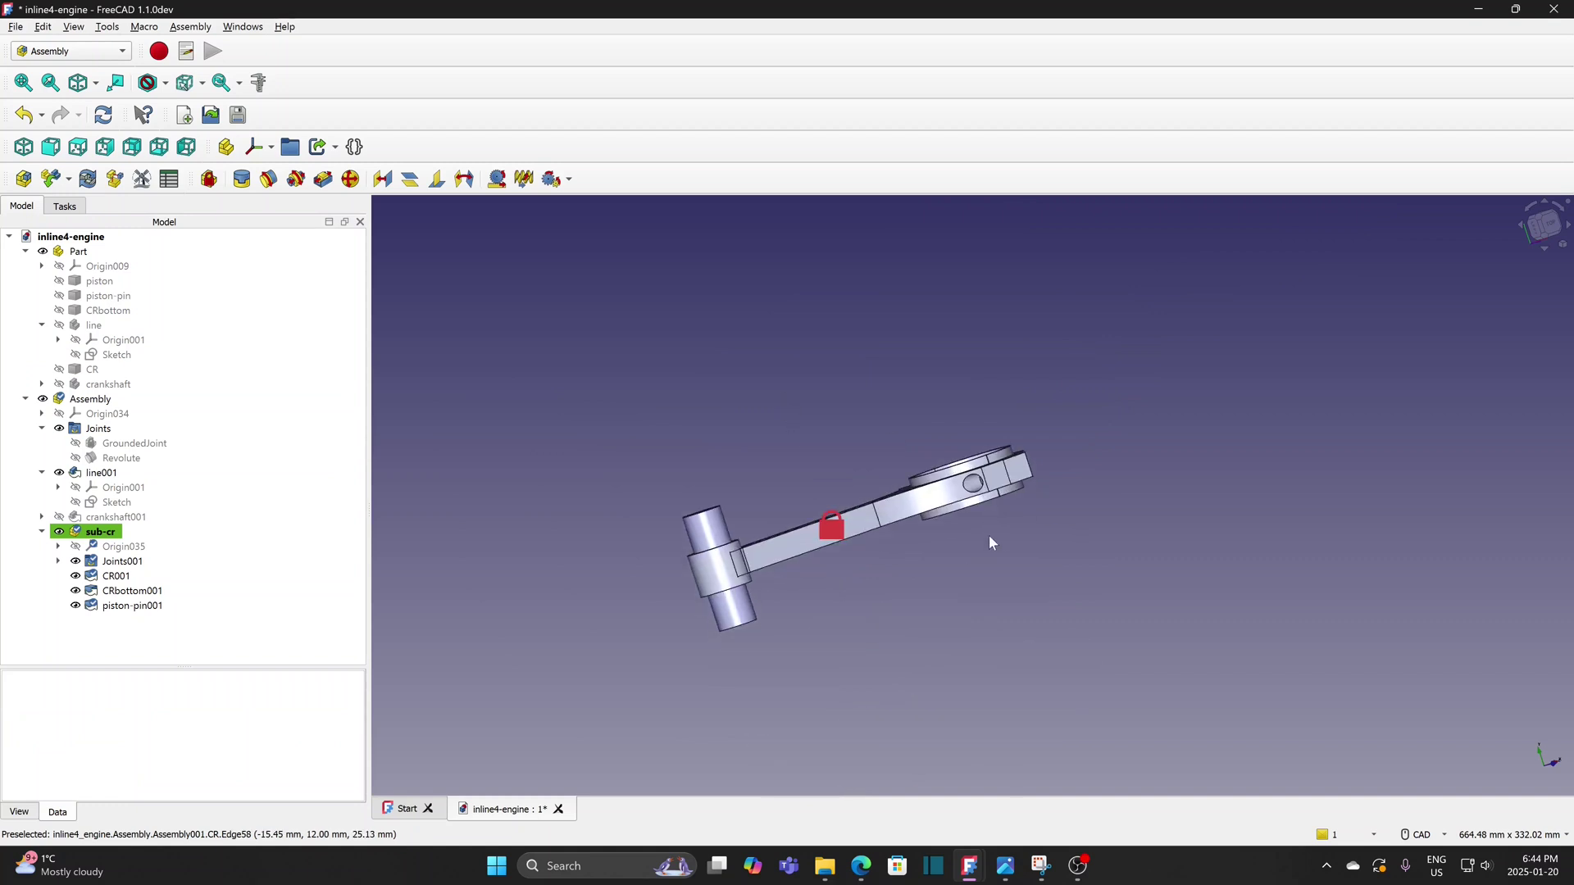
middle_drag(990, 536, 642, 517)
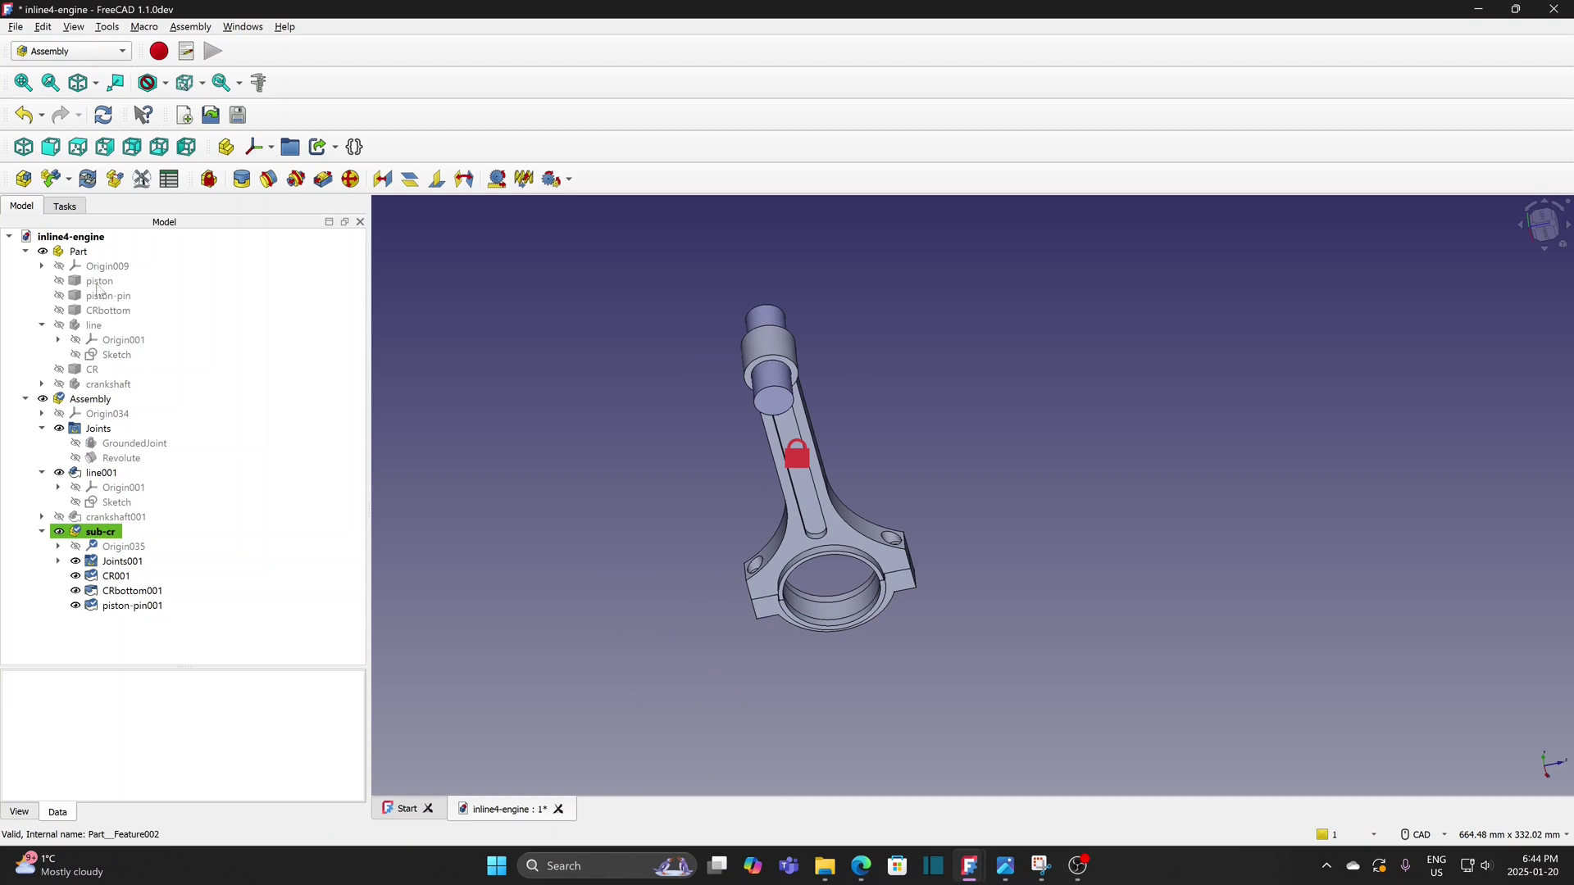
Add two DIN 7984 low-head hexagon socket cap screws and two DIN 934 hexagon nuts from the Fasteners workbench
click(80, 54)
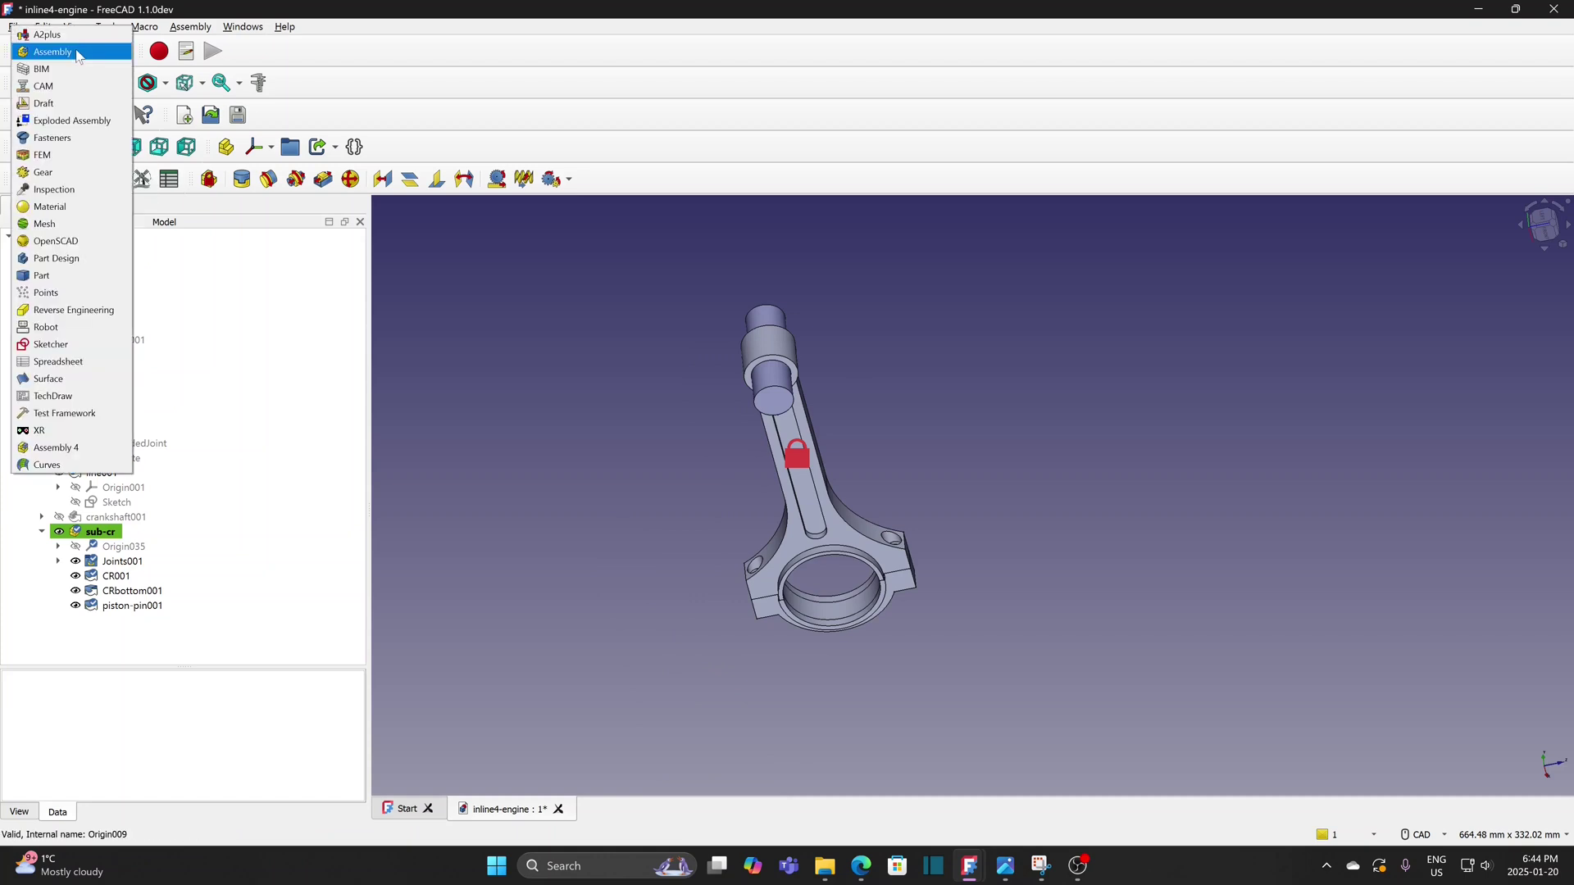
click(69, 143)
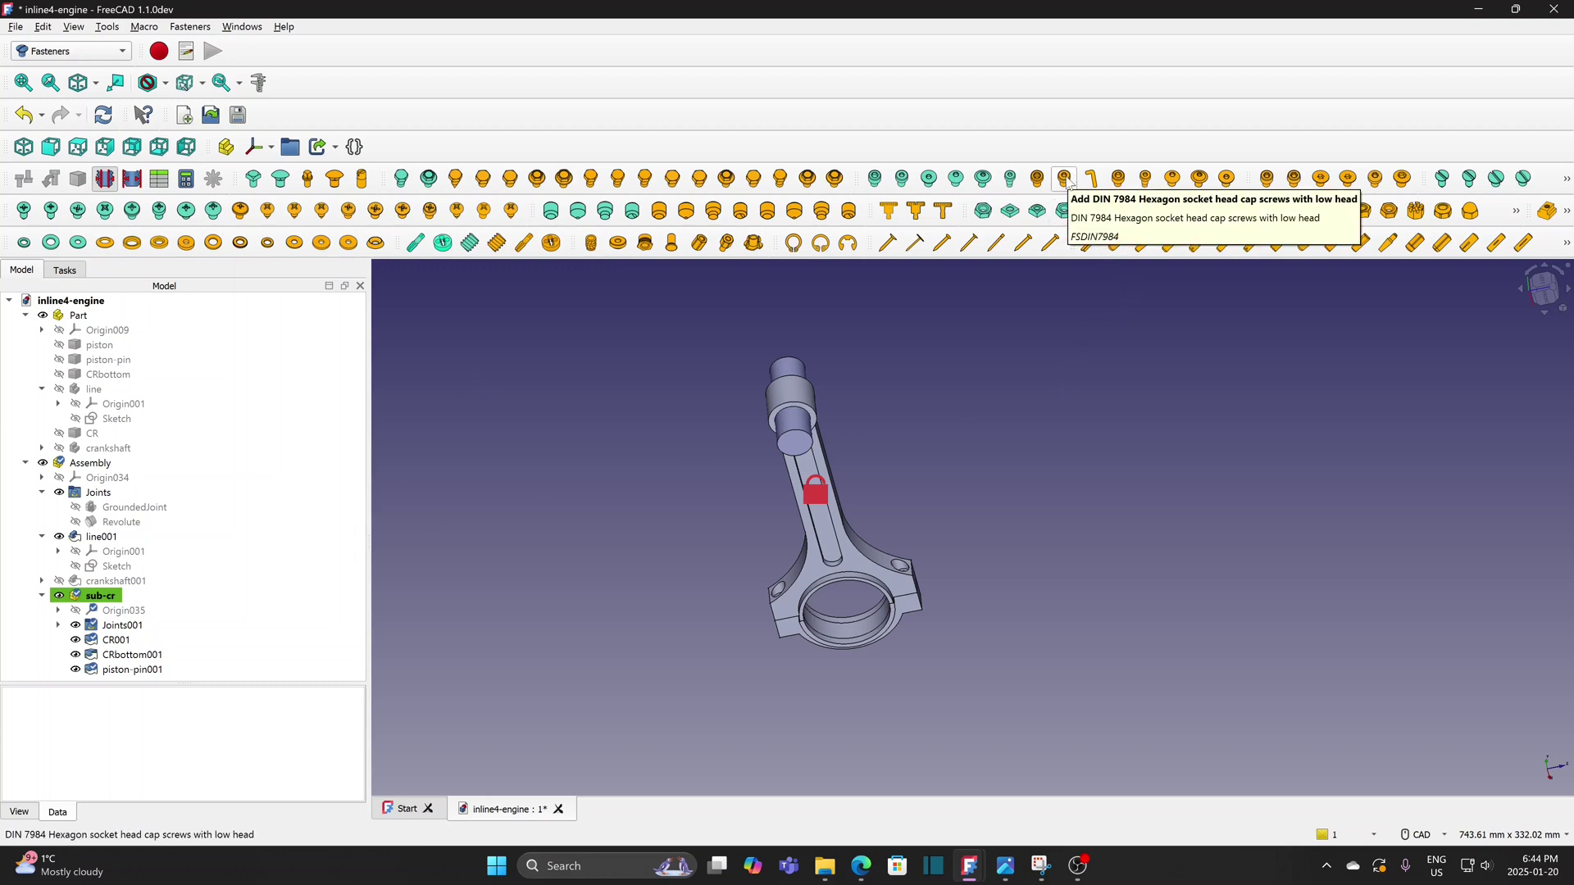
click(1066, 180)
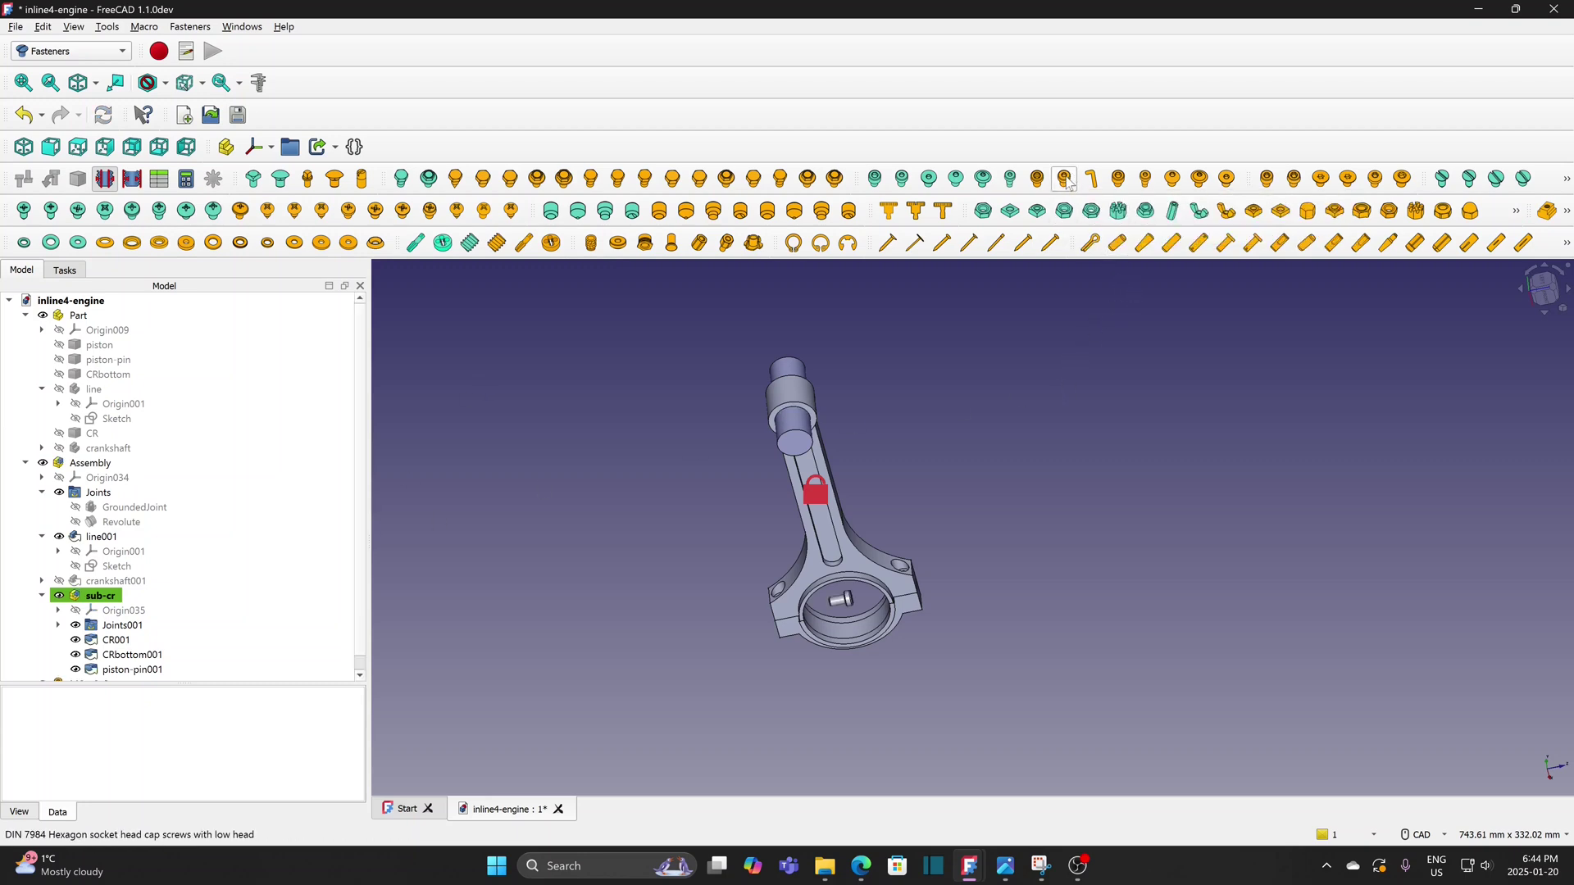
click(1385, 213)
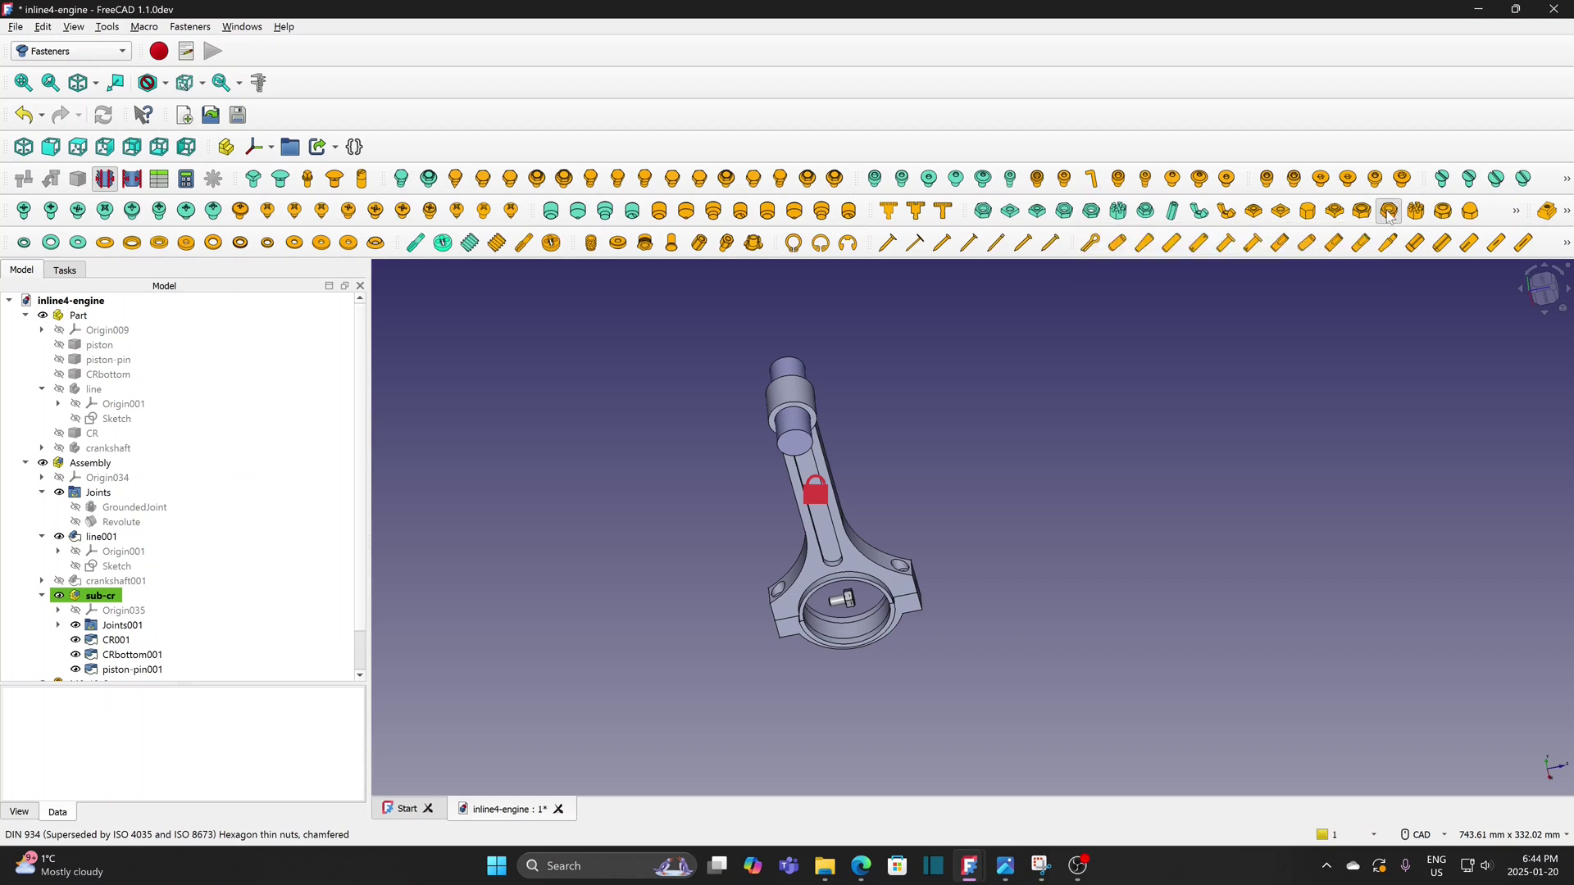
Put both M6x10 screws and both M6 nuts into the sub-cr assembly
scroll(361, 578, down, 2)
click(125, 627)
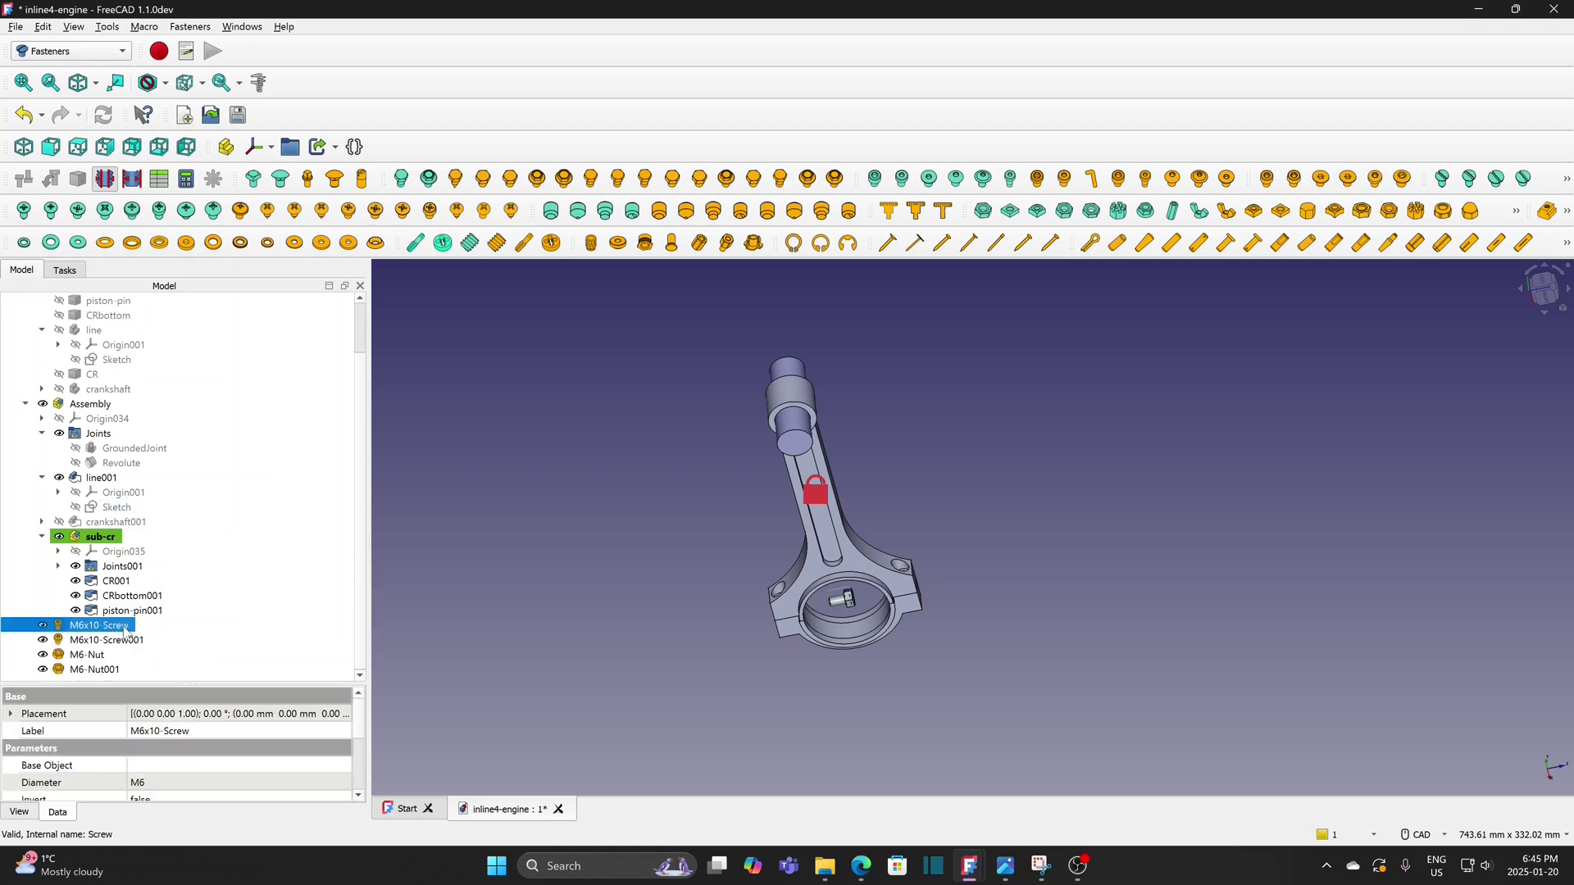
shift+click(101, 671)
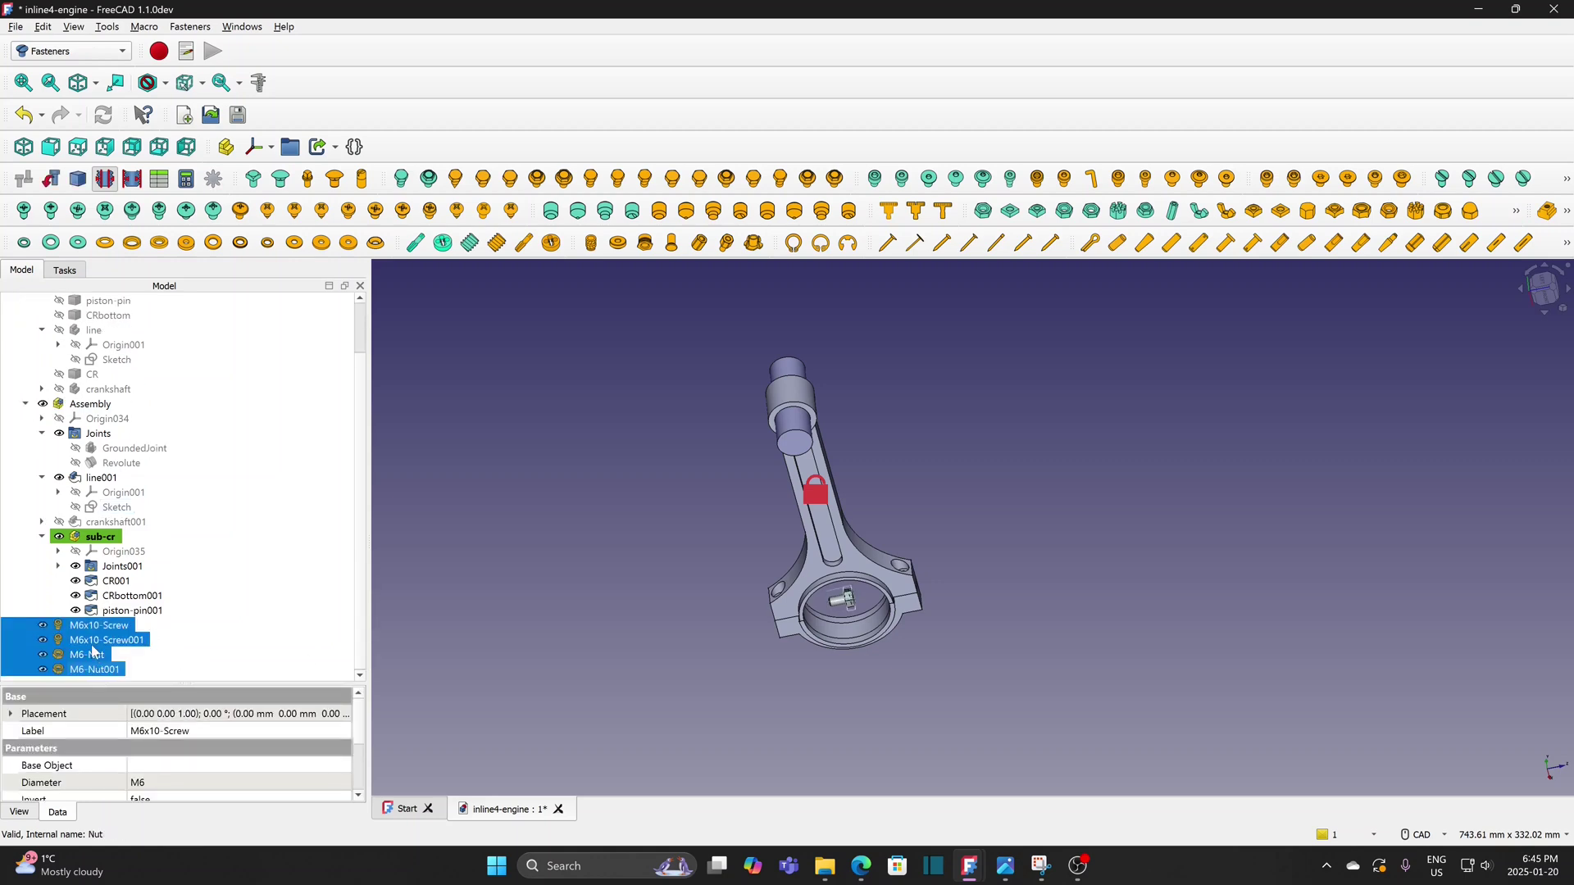
drag(84, 635, 187, 541)
click(702, 579)
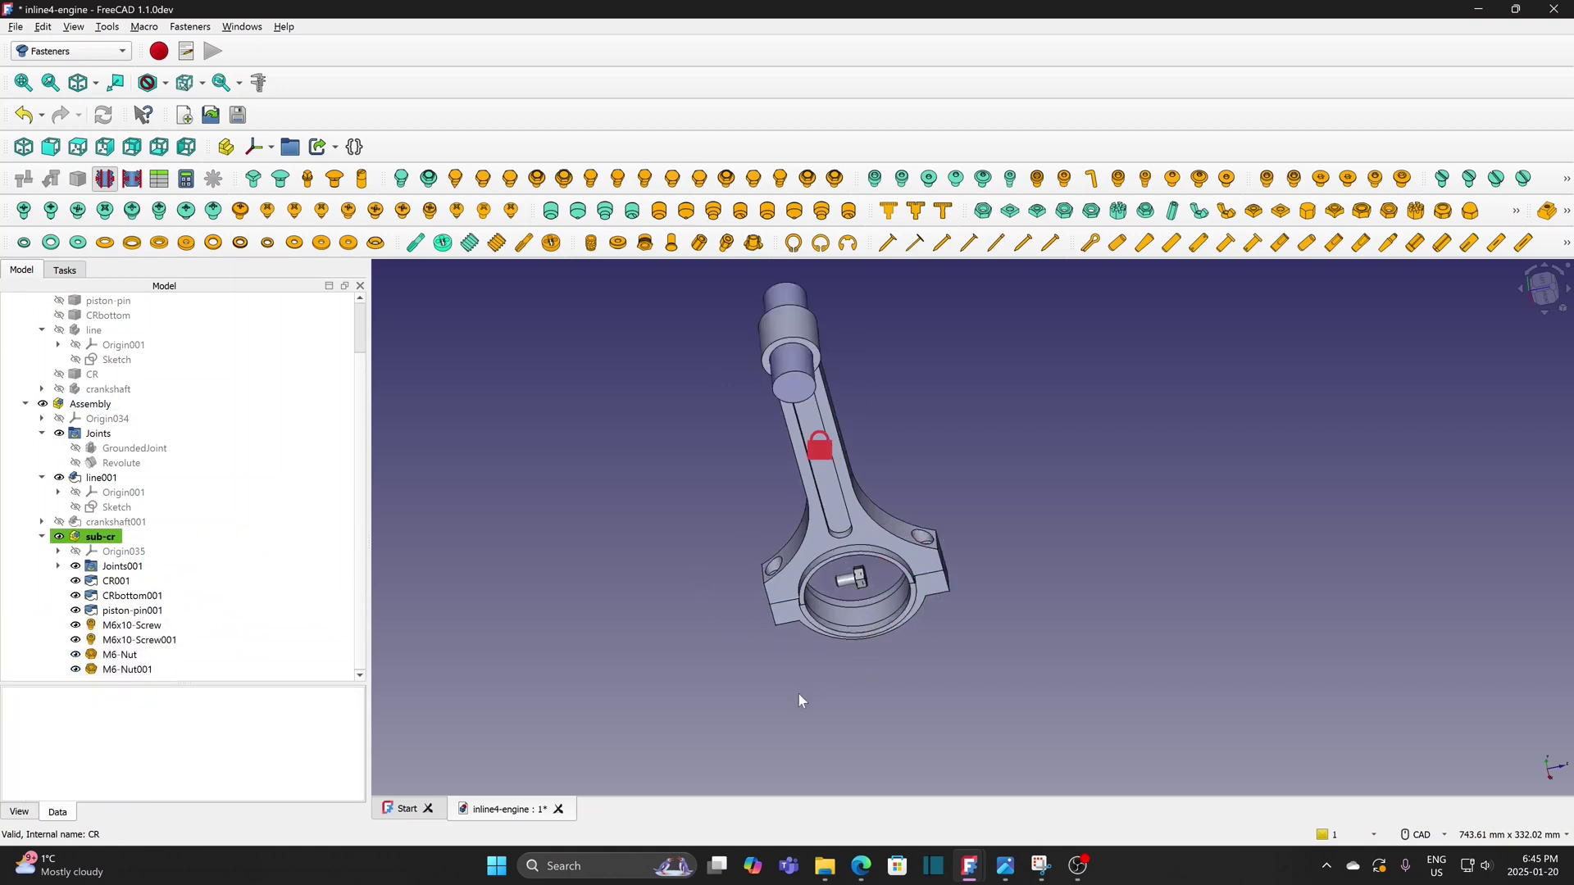
Move M6x10-Screw and both M6 nuts out of the big-end bore, spacing them apart beside the connecting rod
middle_drag(730, 681, 545, 686)
scroll(545, 686, up, 2)
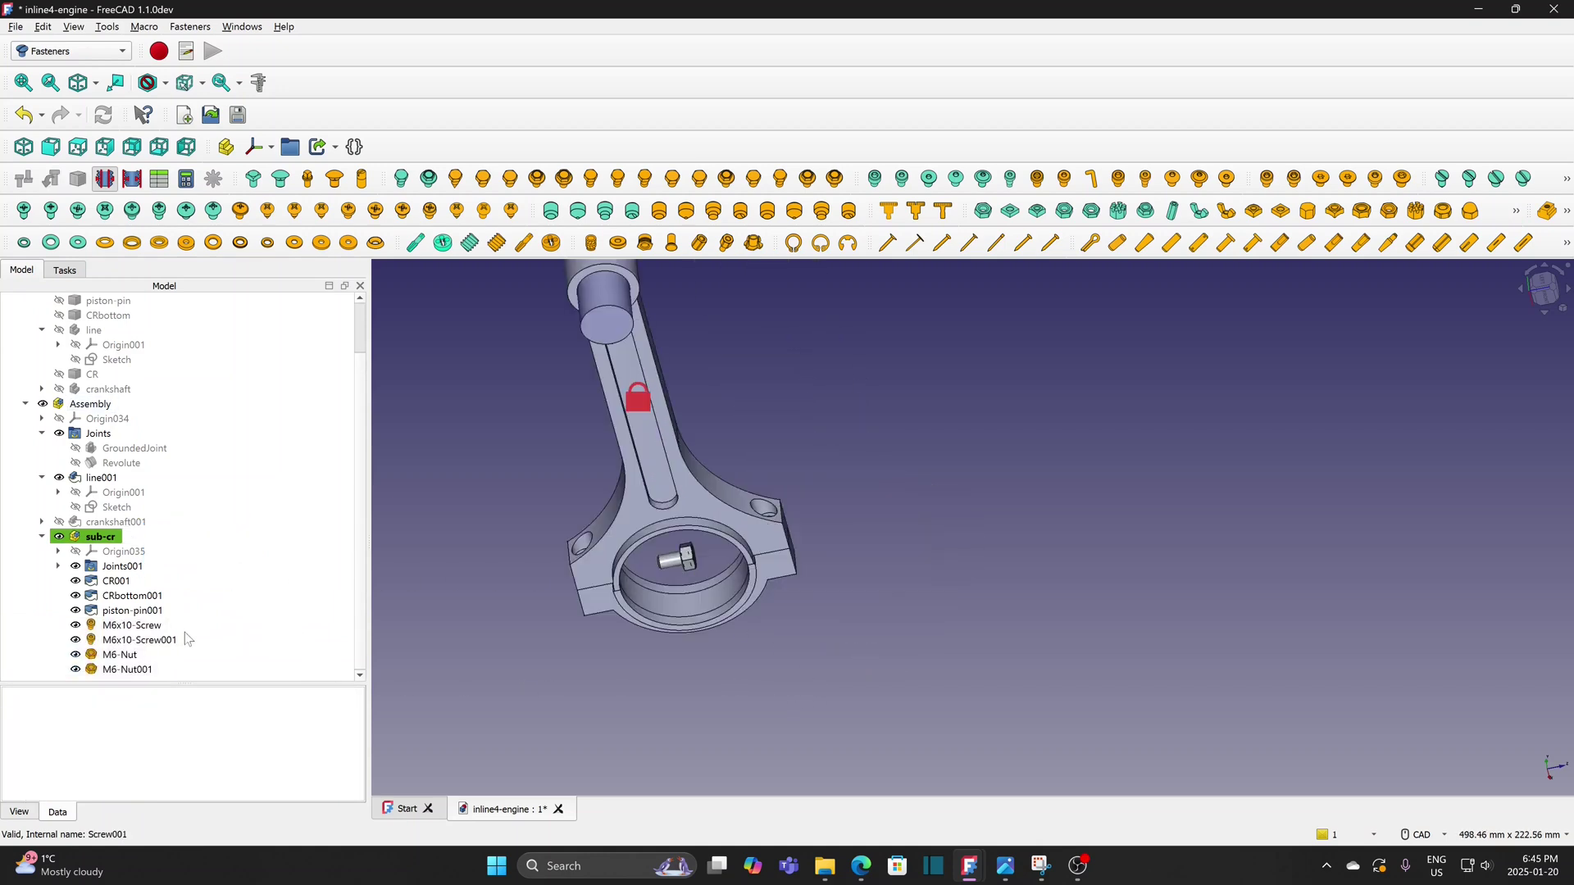
double_click(132, 625)
drag(769, 527, 987, 485)
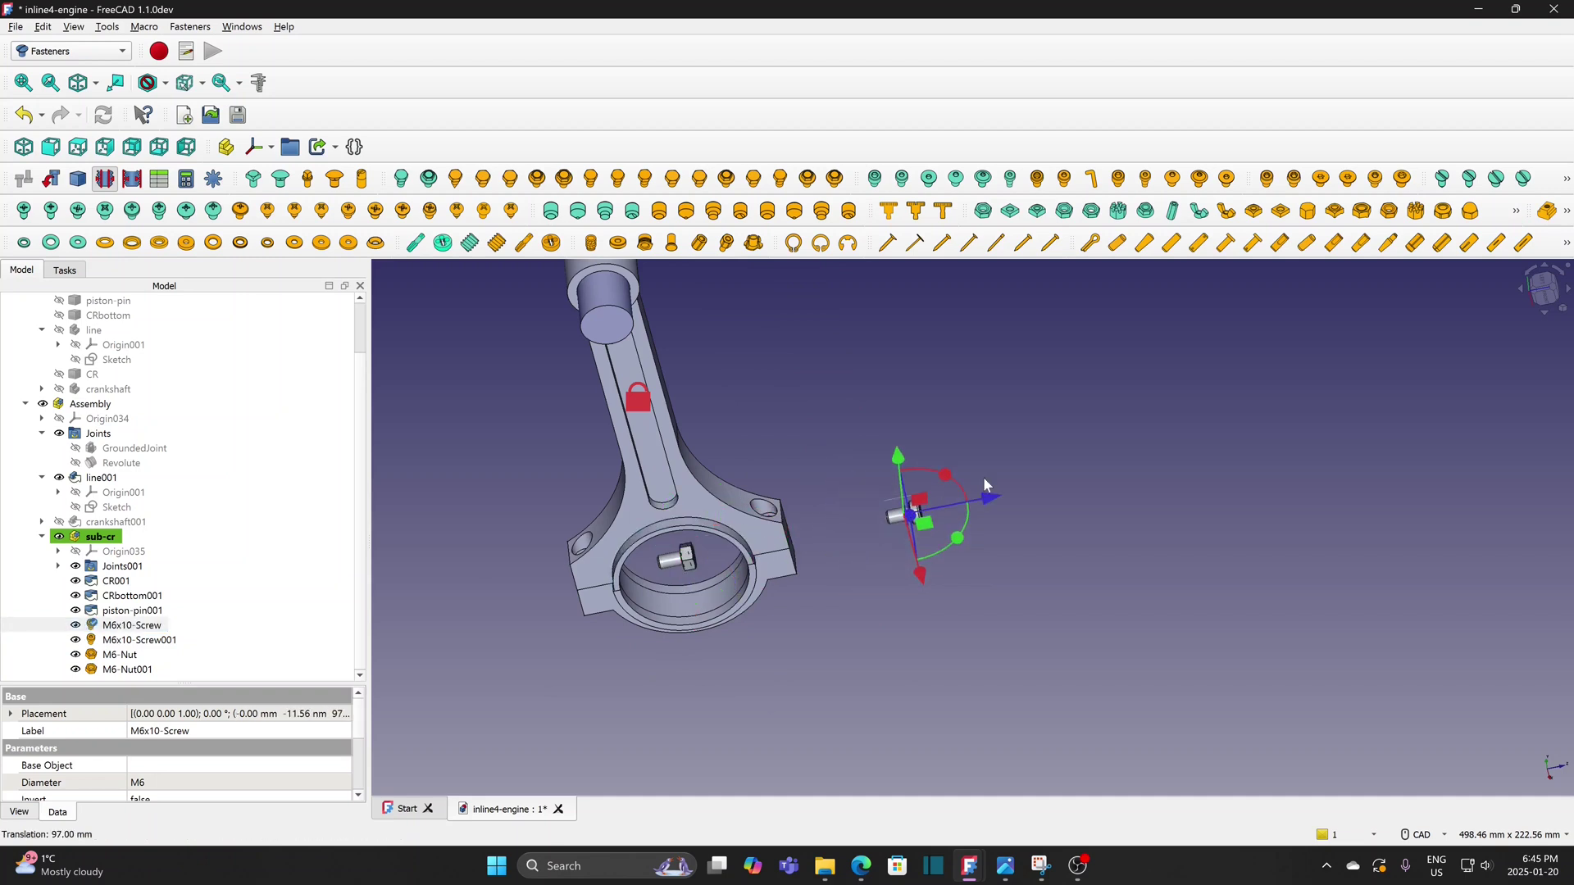
click(136, 661)
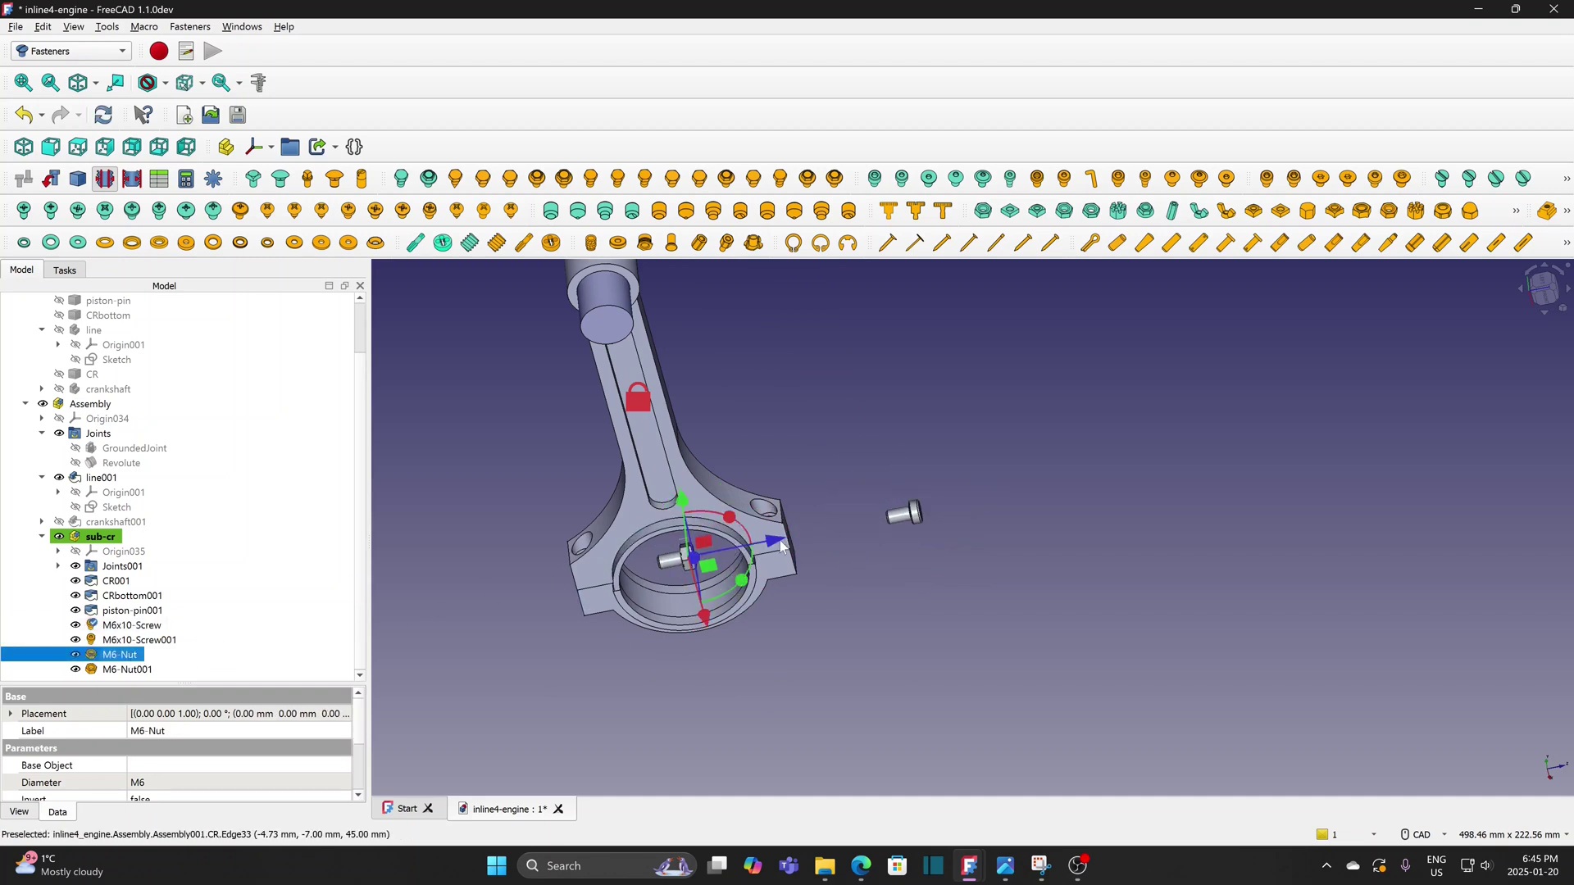
drag(775, 543, 930, 543)
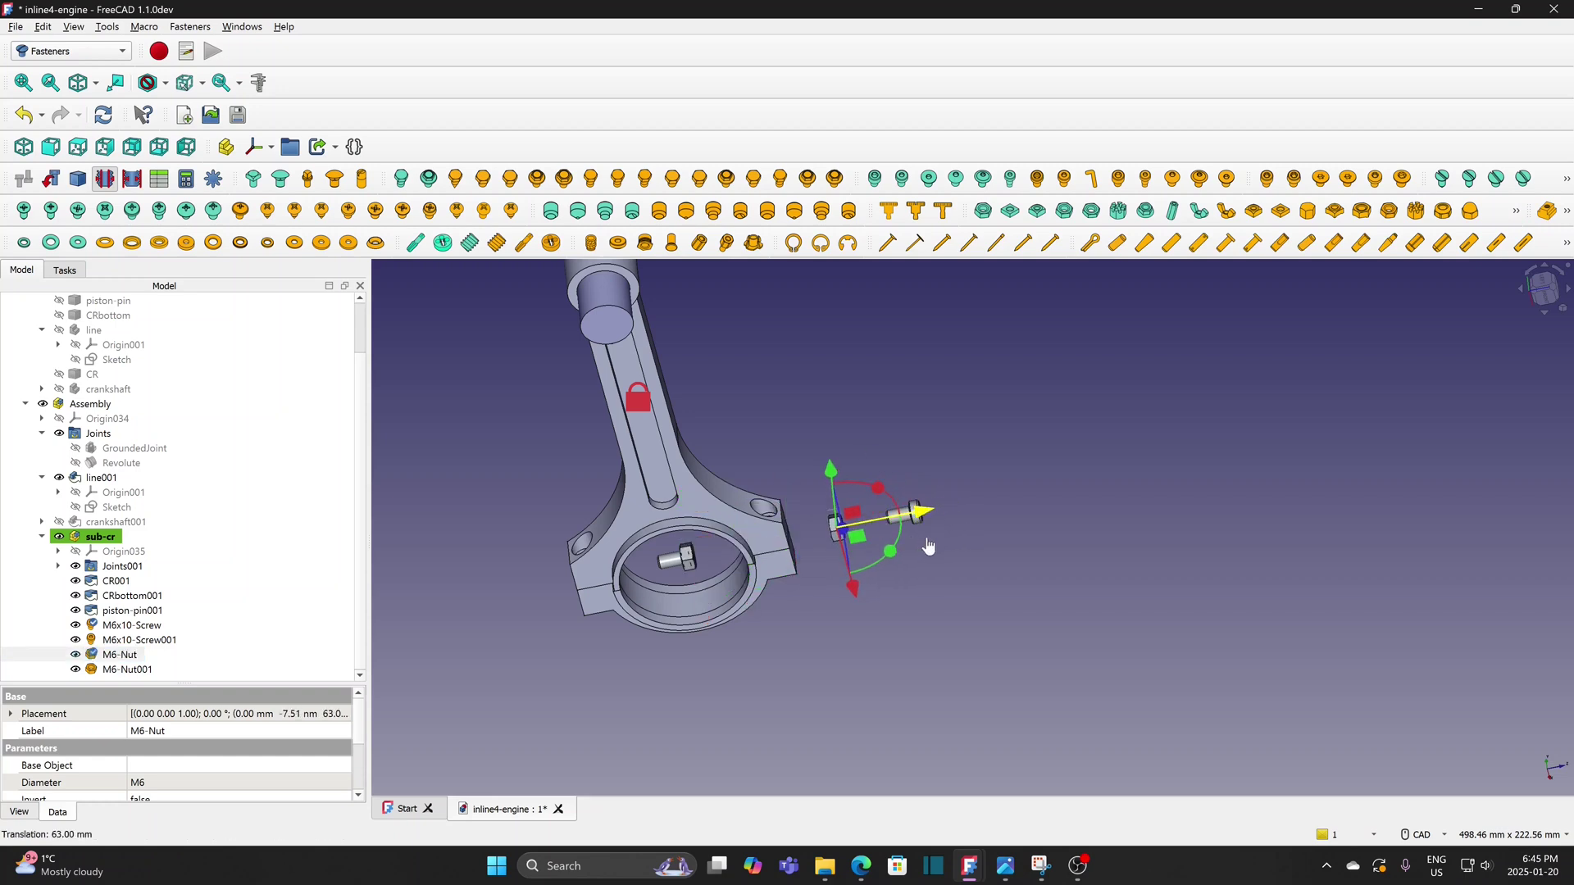
click(681, 559)
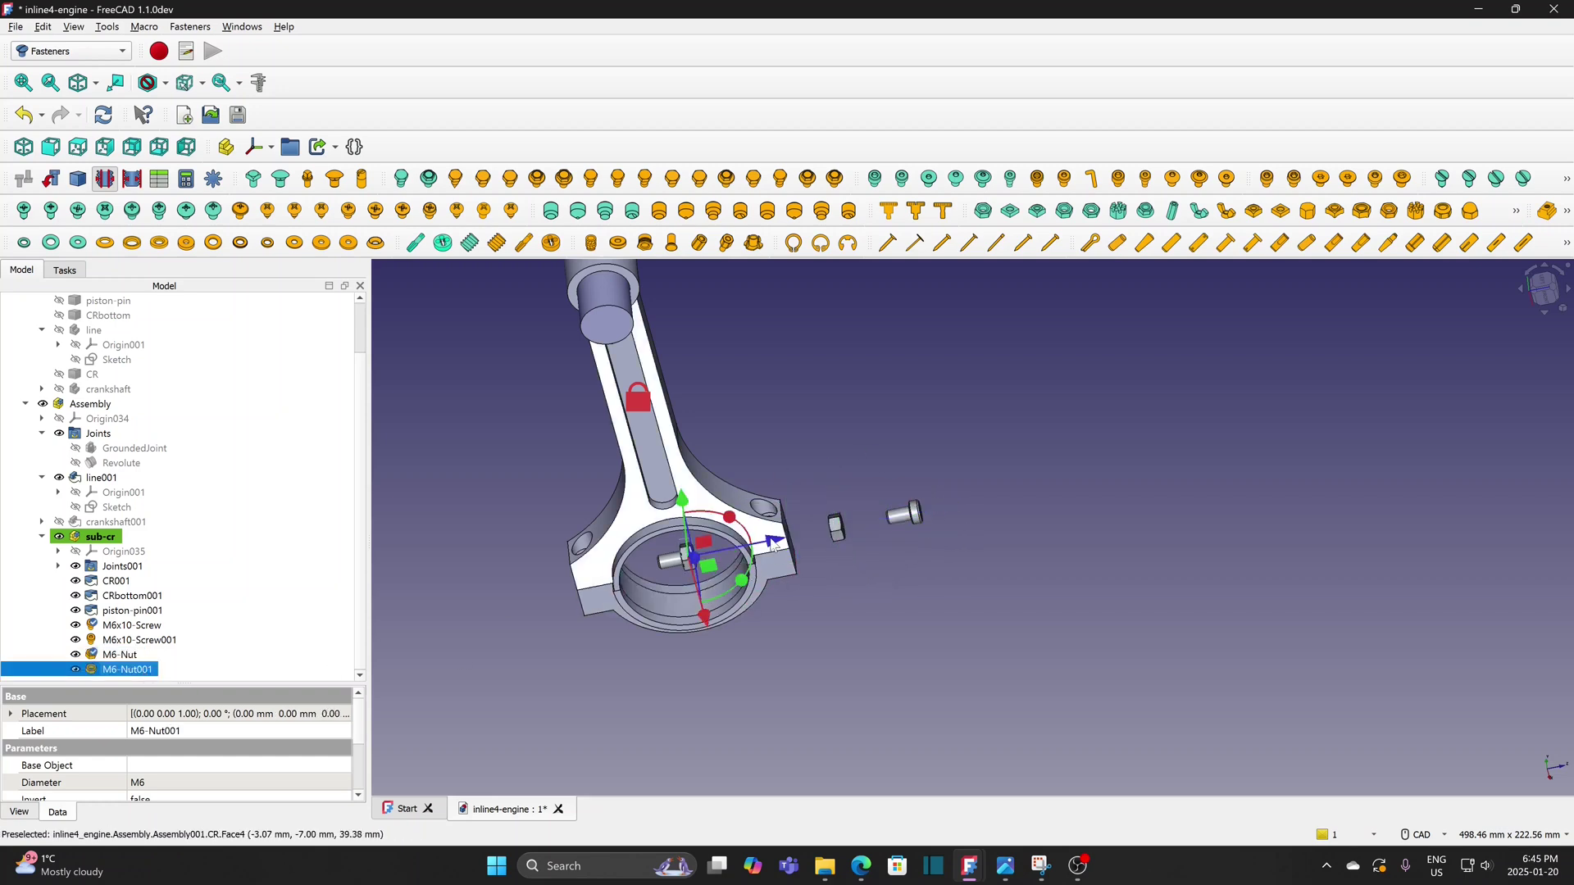
drag(710, 565, 1029, 502)
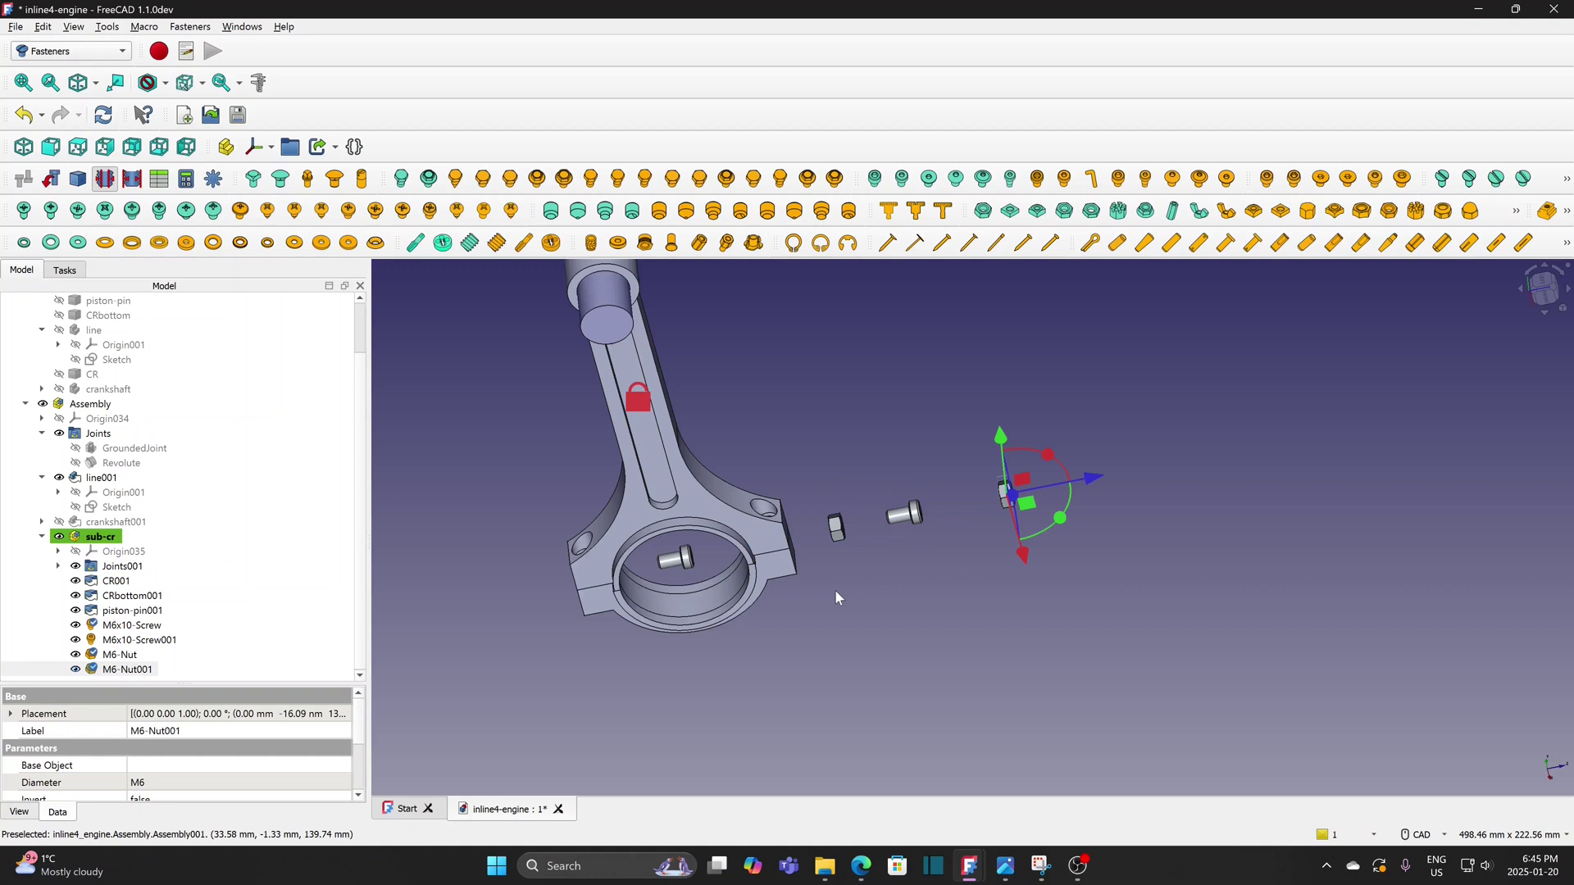
In the Assembly workbench, fix M6x10-Screw001 in CR001's near bolt hole with a fixed joint between the counterbore-floor hole edge and the screw's under-head edge
scroll(836, 588, down, 2)
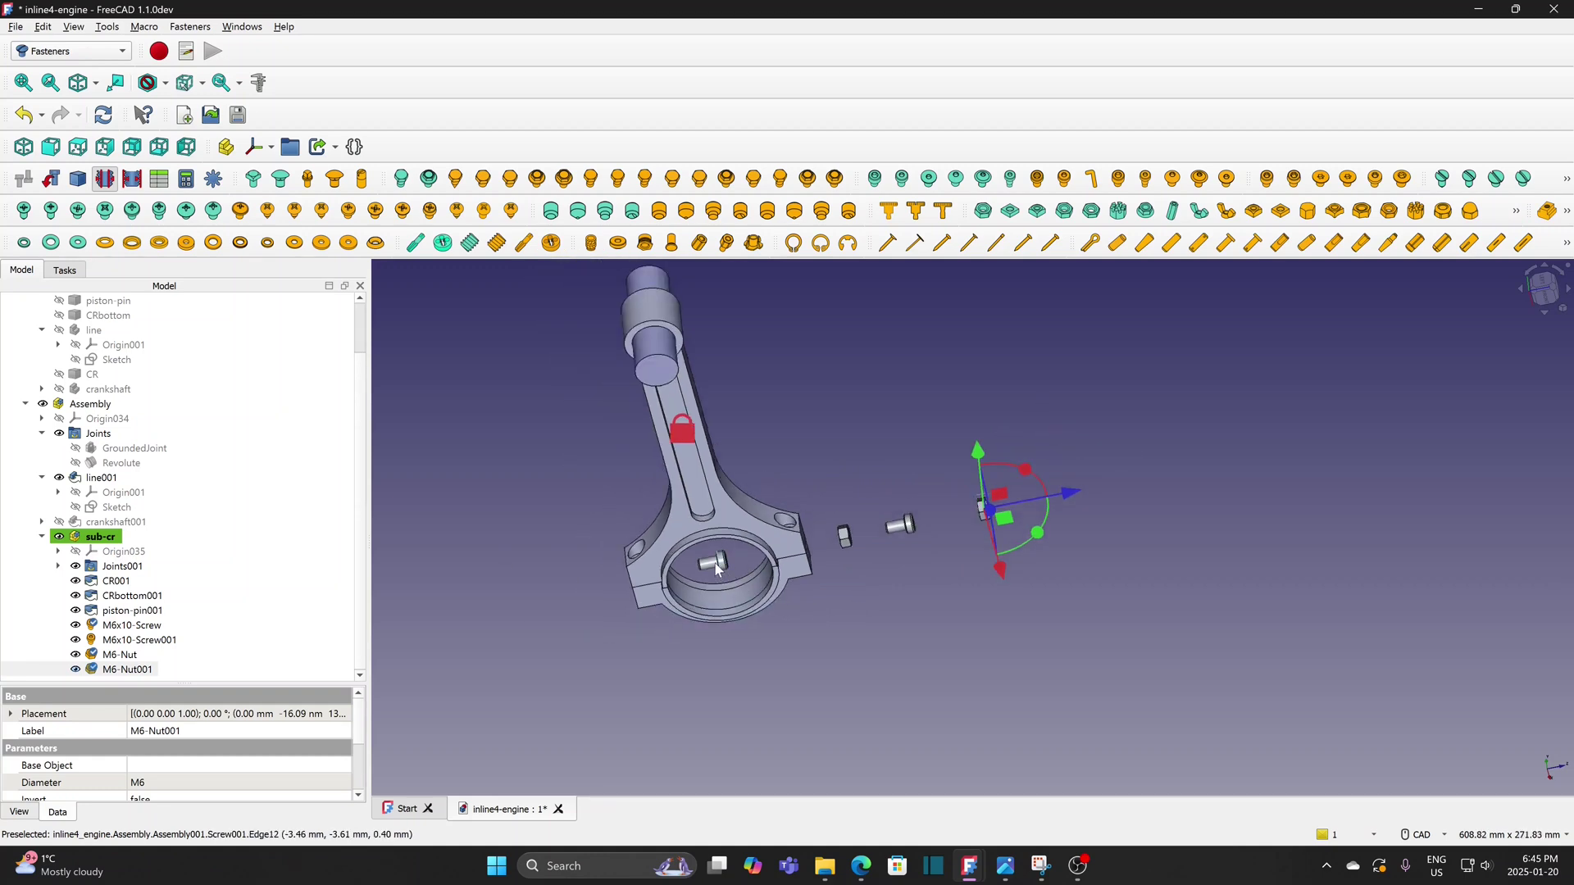
scroll(872, 611, up, 2)
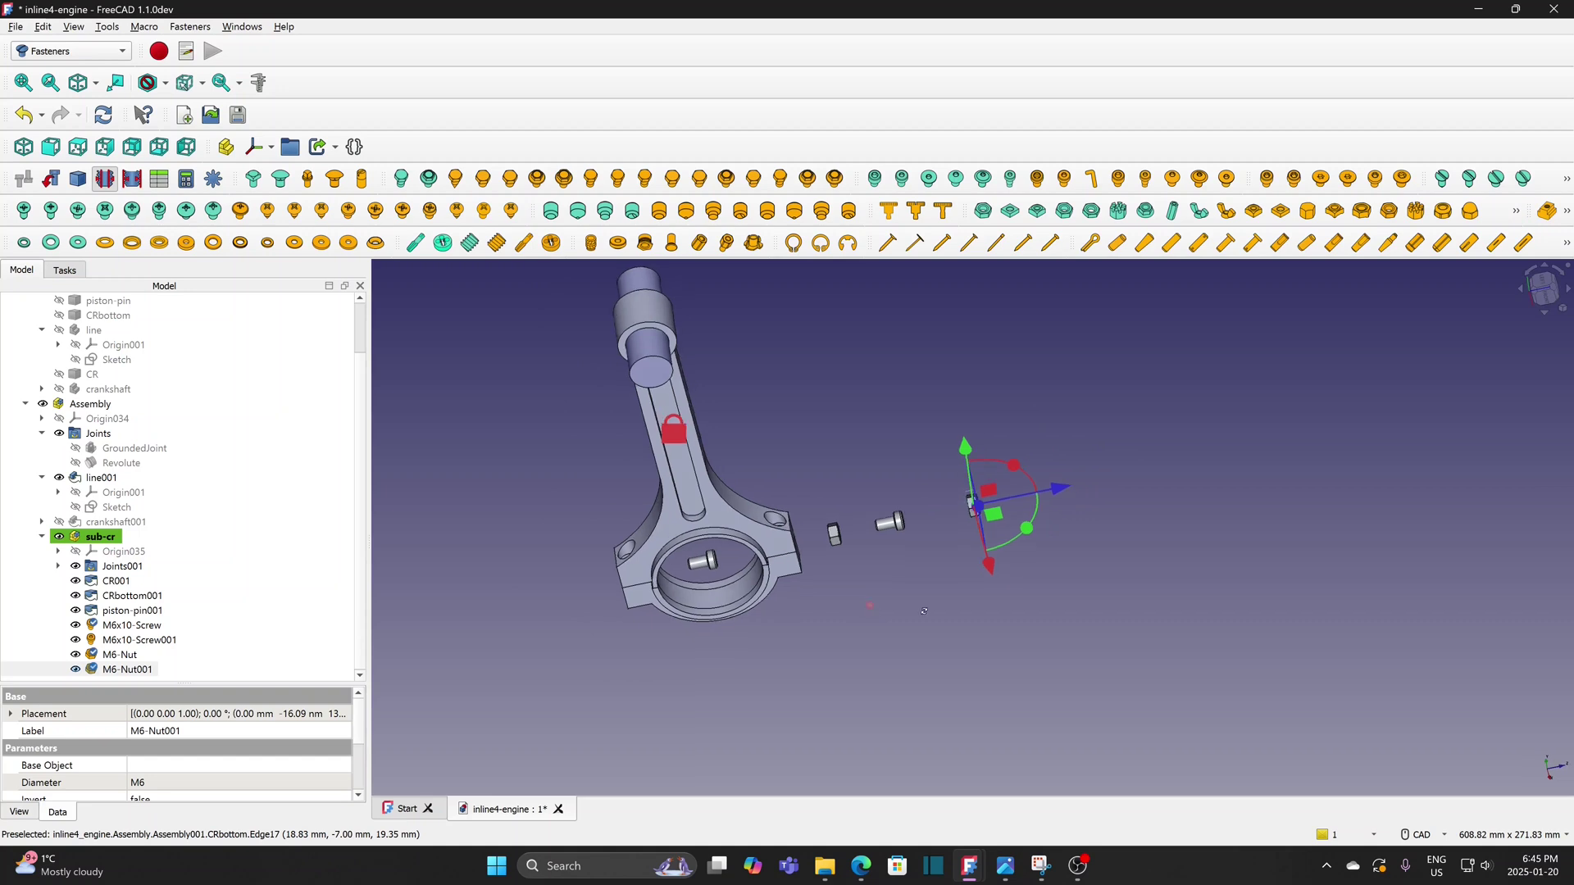
scroll(586, 628, up, 2)
middle_drag(636, 673, 736, 661)
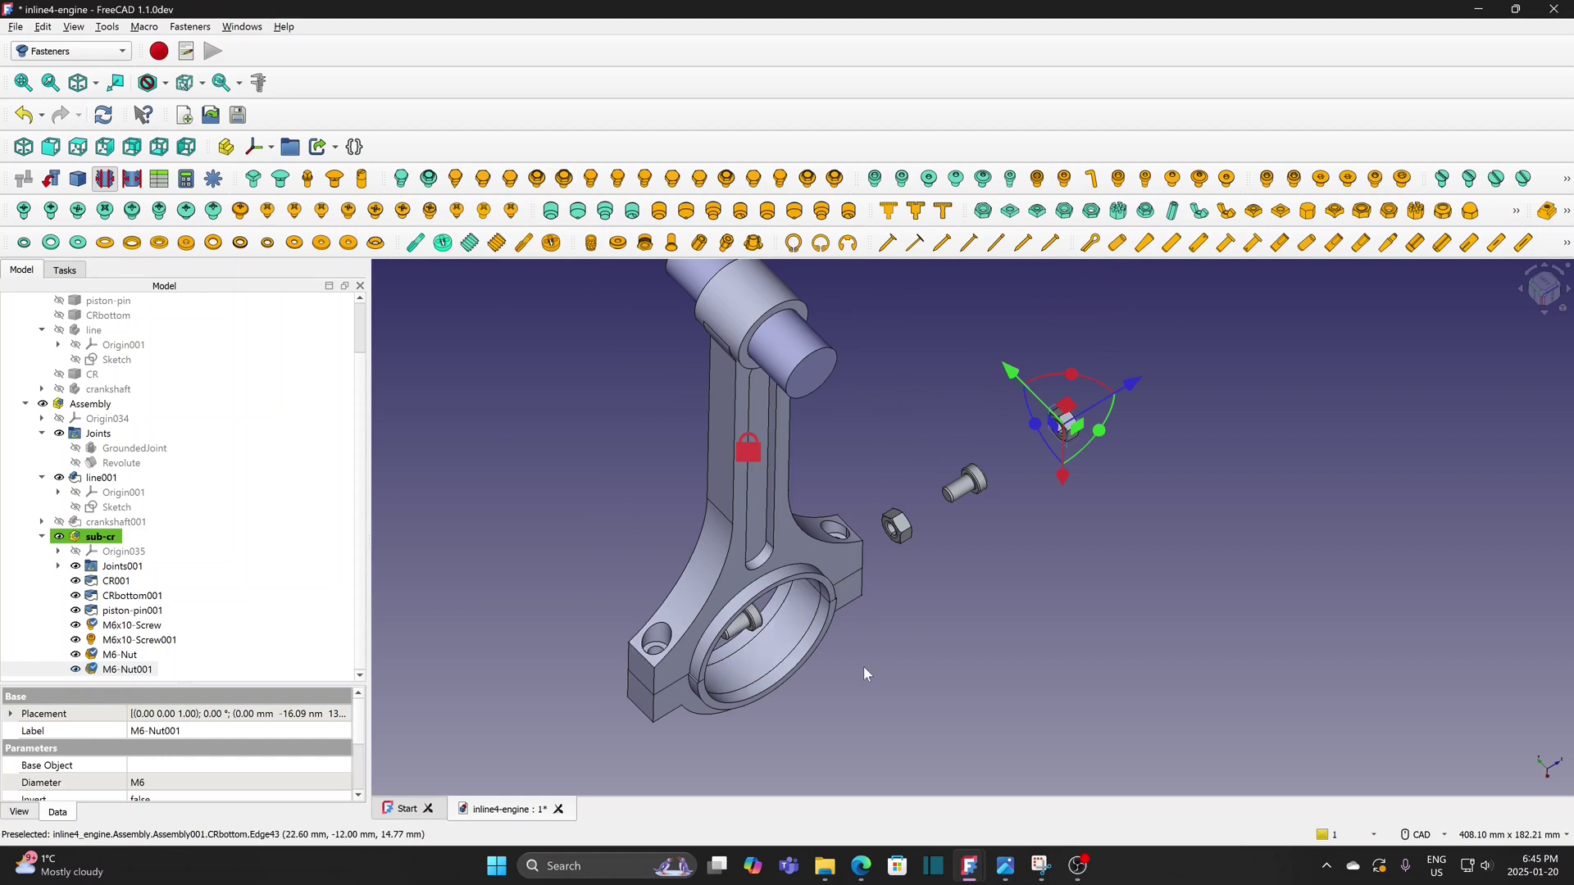
scroll(863, 667, up, 2)
click(96, 44)
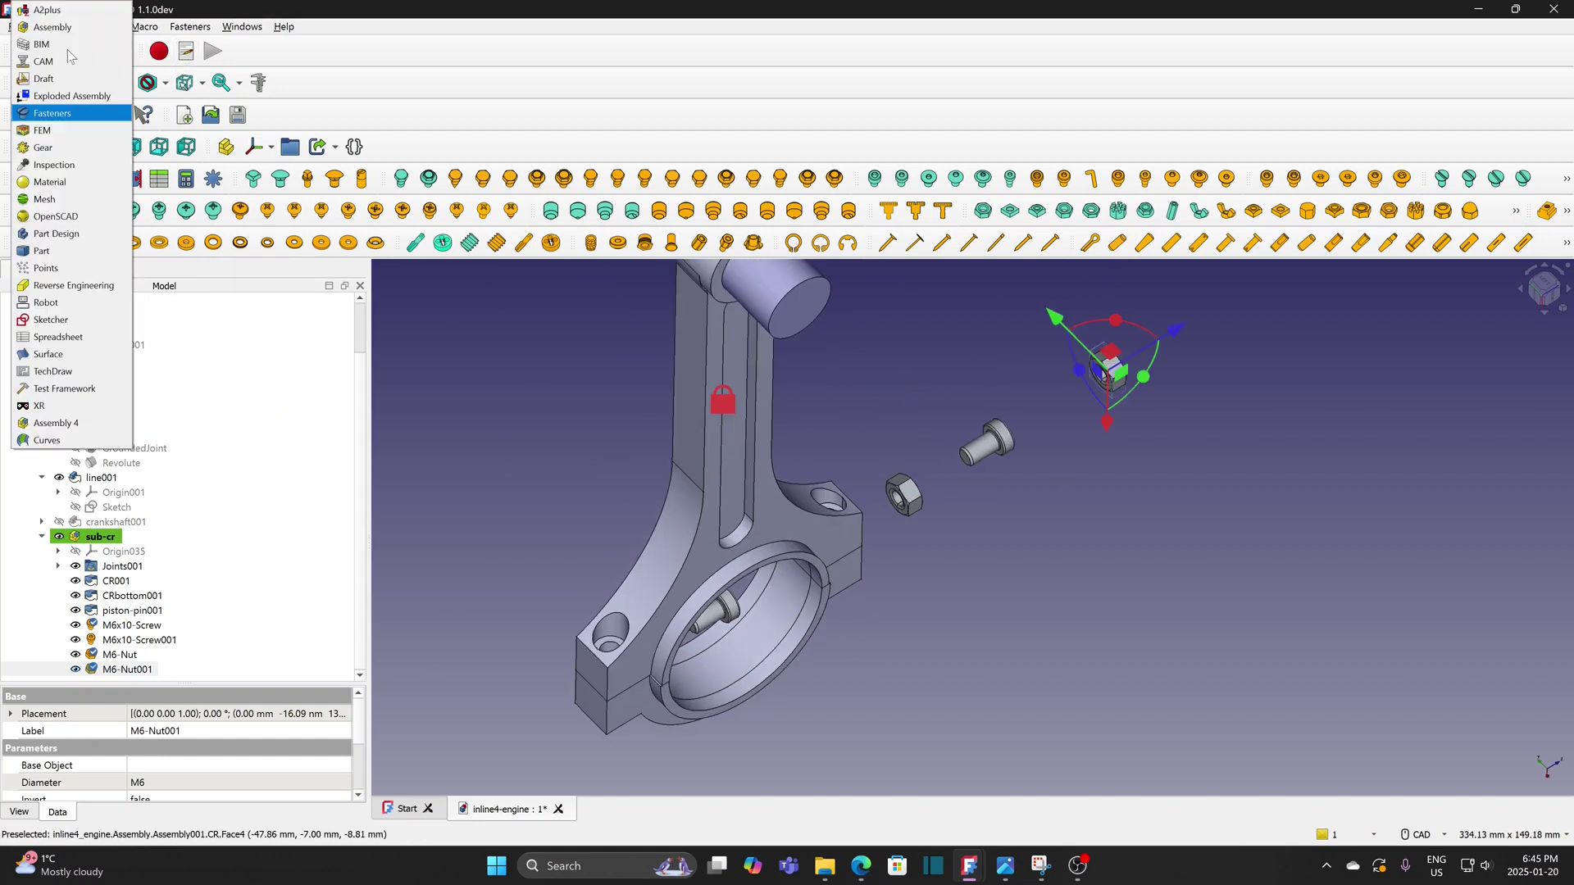
click(66, 30)
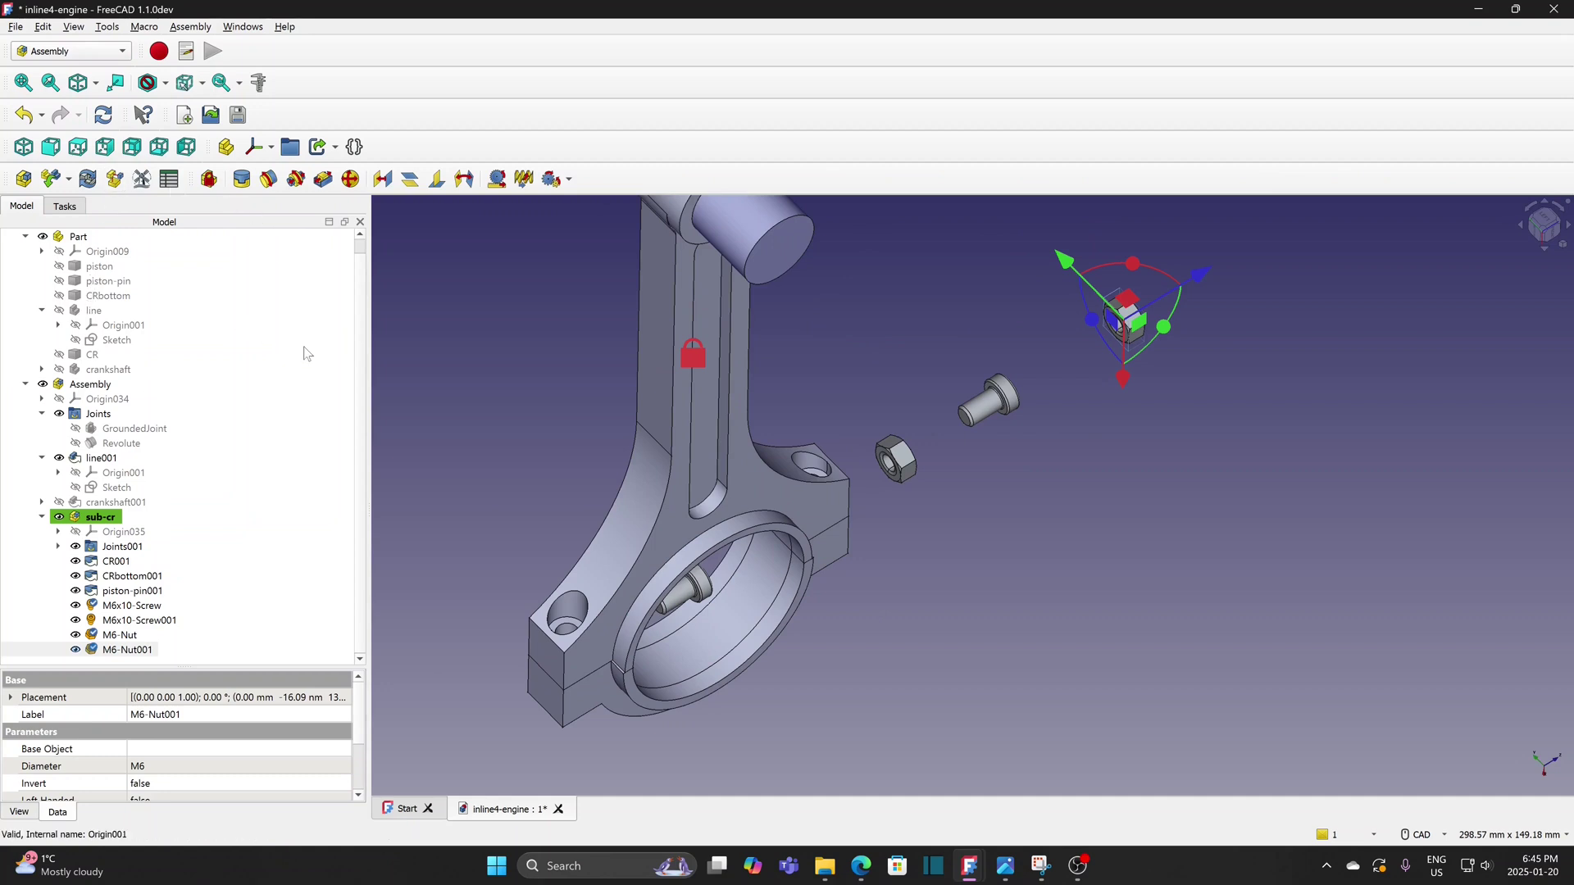
click(242, 179)
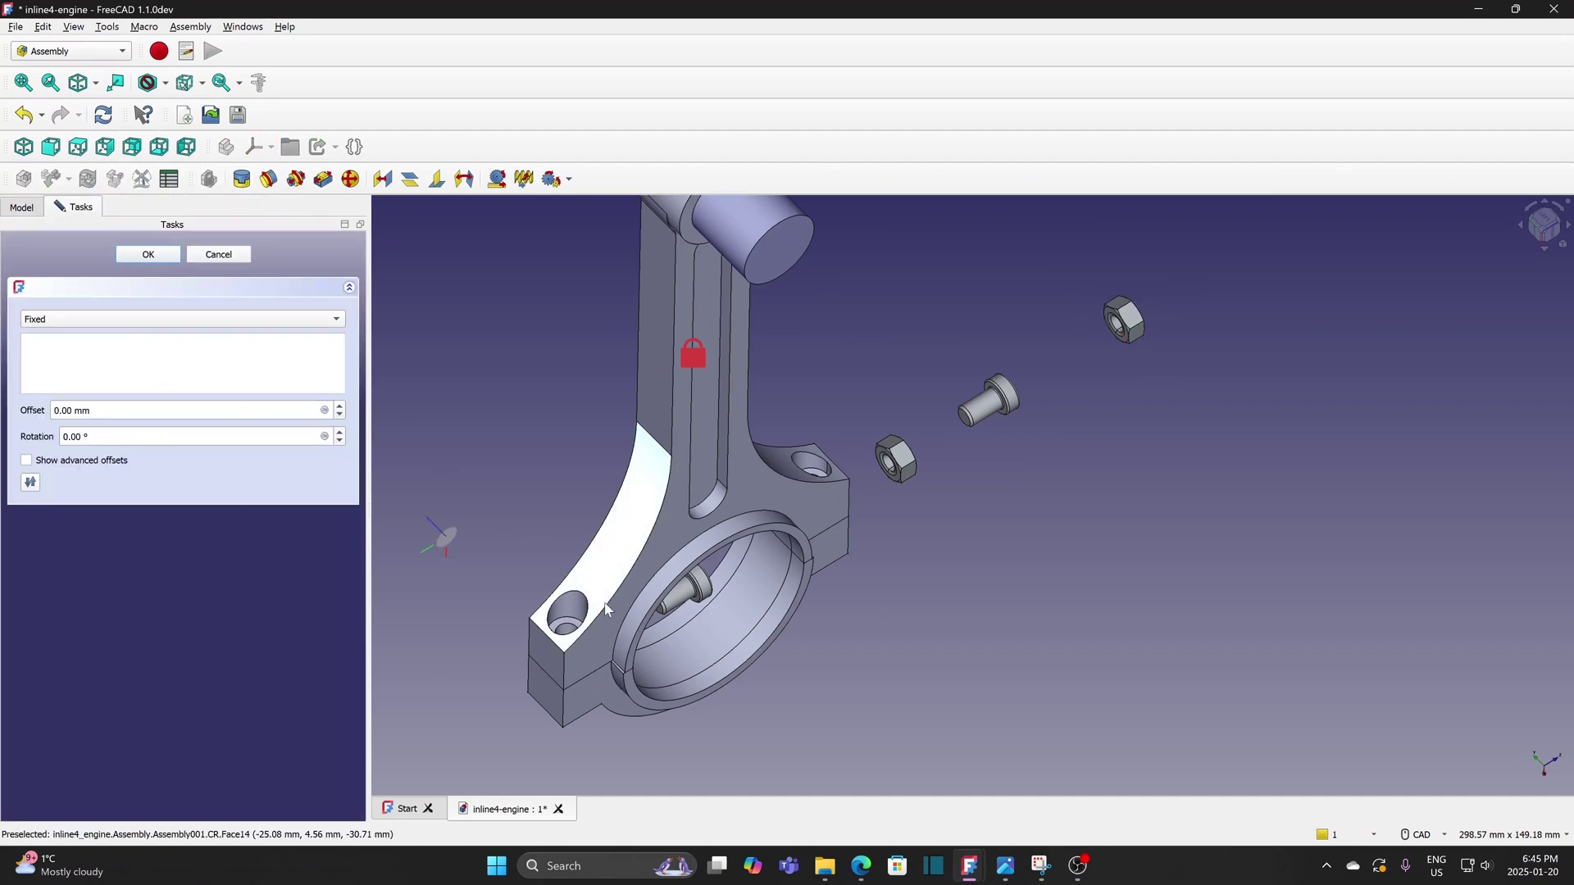
scroll(571, 632, up, 3)
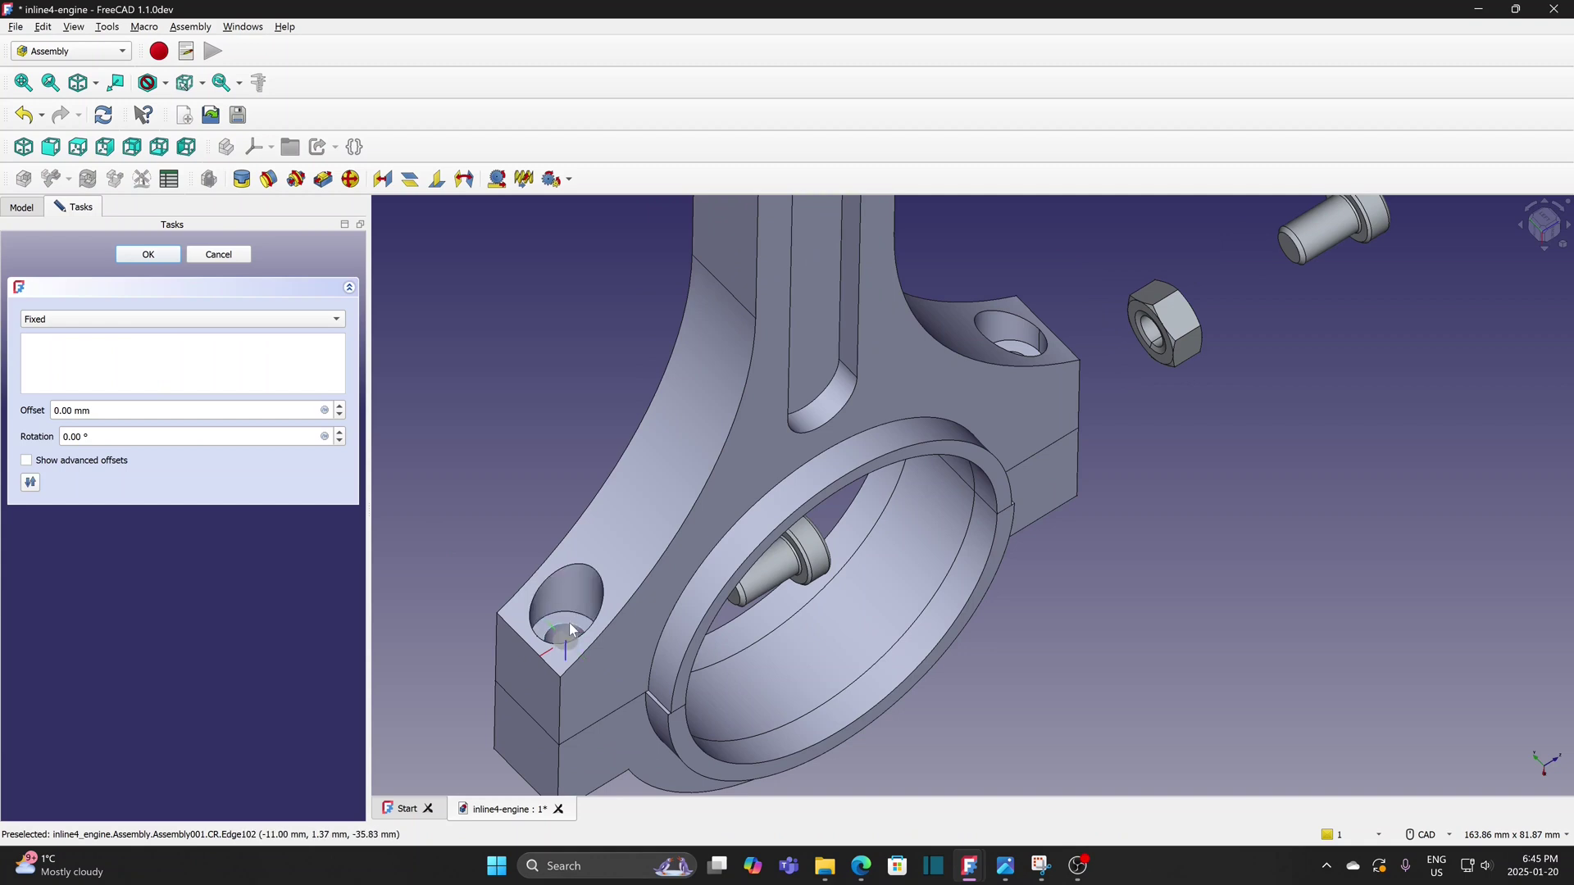
click(572, 629)
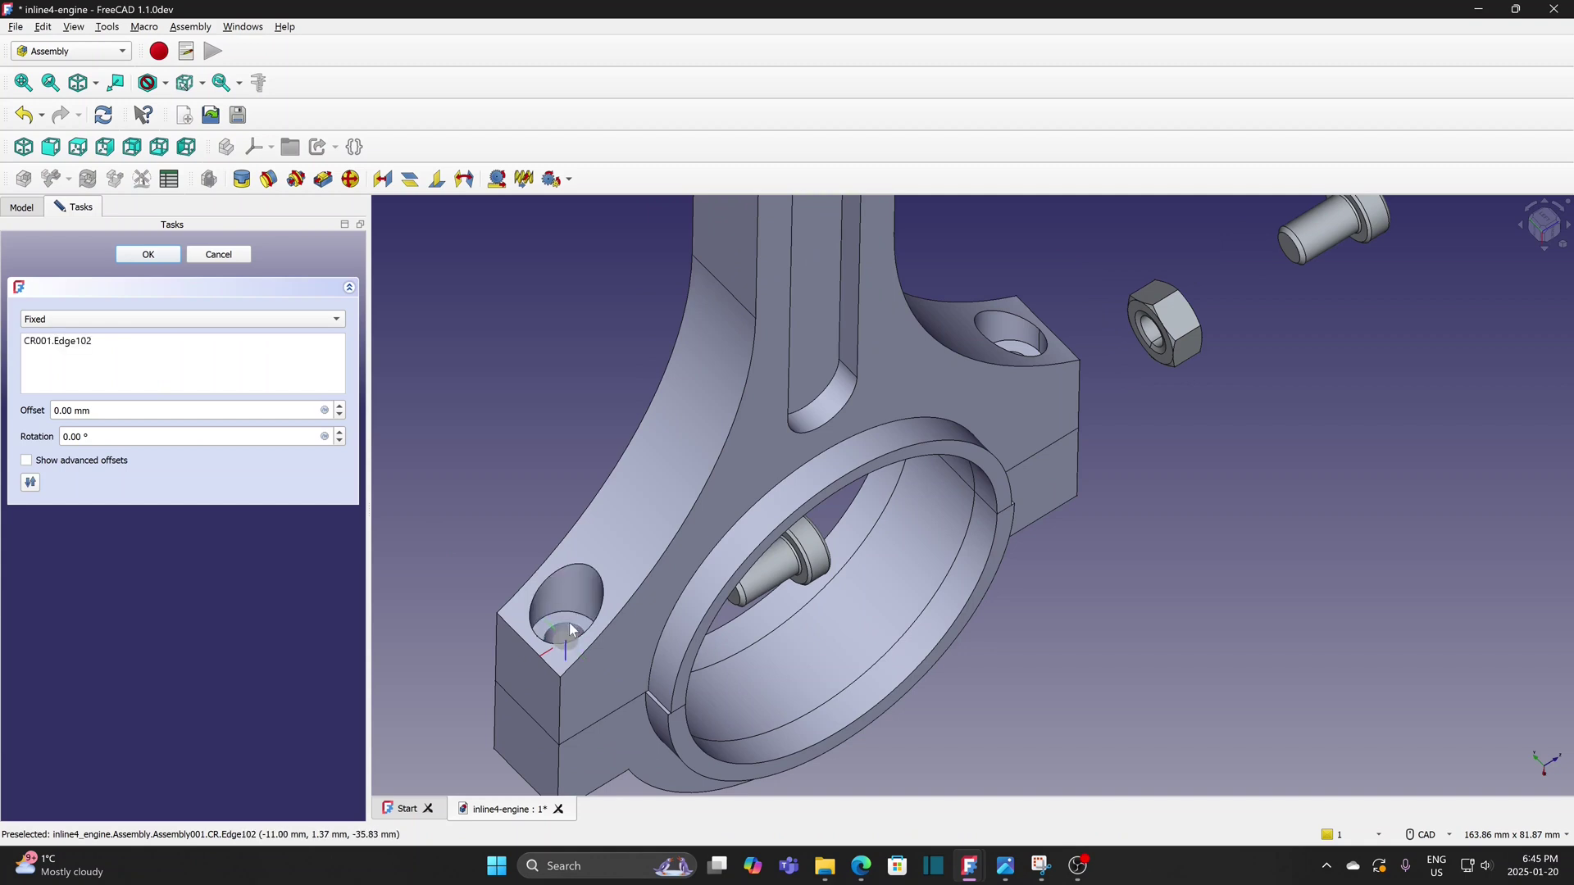
click(810, 582)
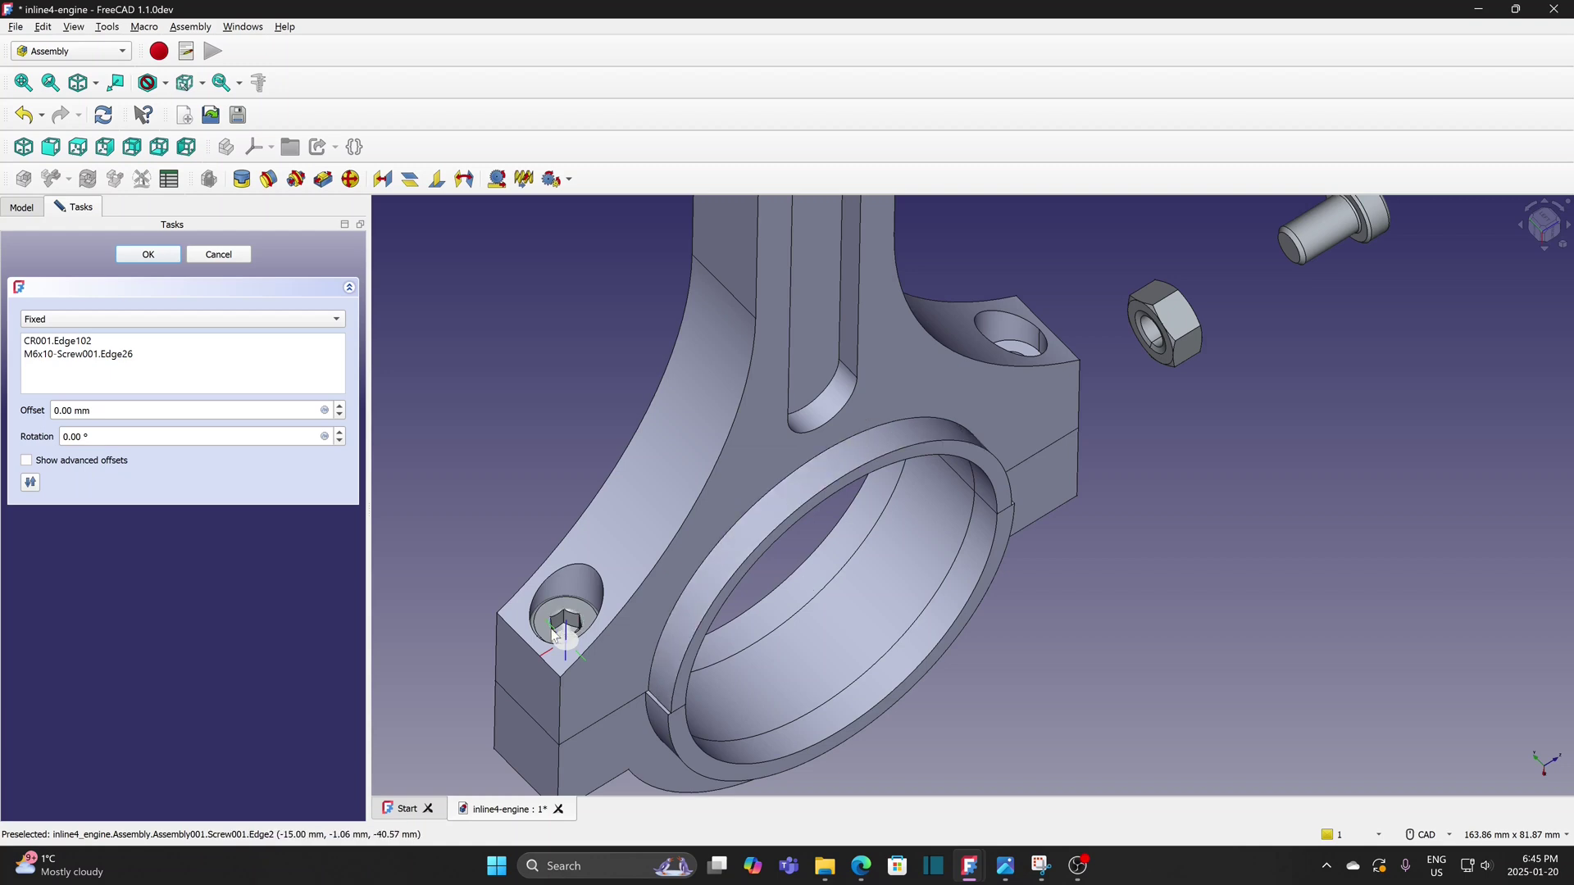
click(153, 254)
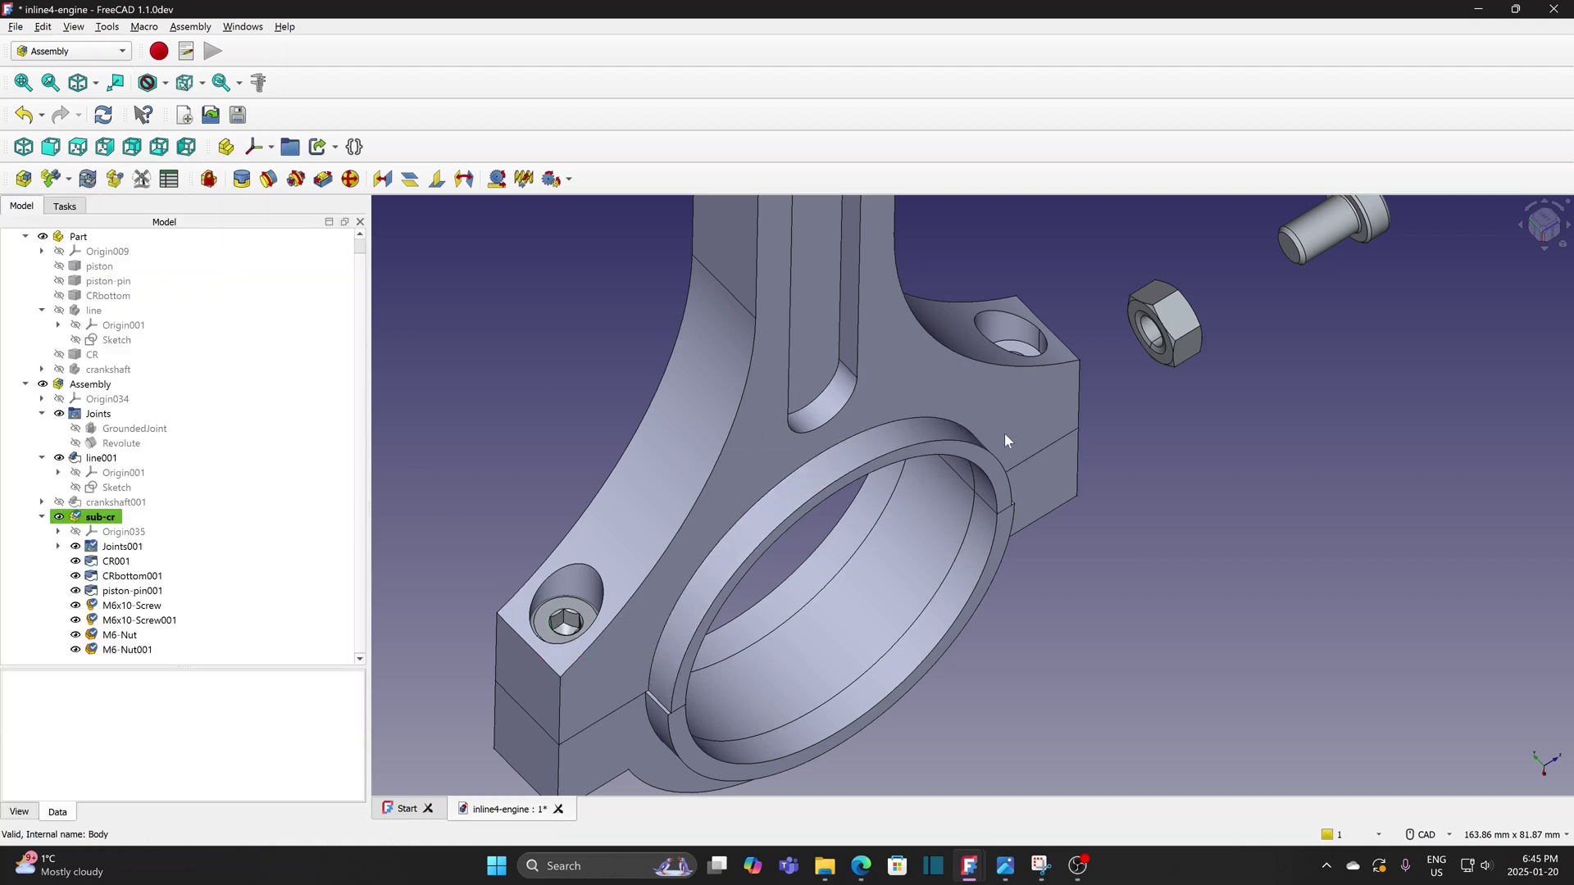
Fix M6x10-Screw in CR001's other bolt hole with a fixed joint between the counterbore-floor hole edge and the screw's under-head edge
middle_drag(1211, 376, 1026, 652)
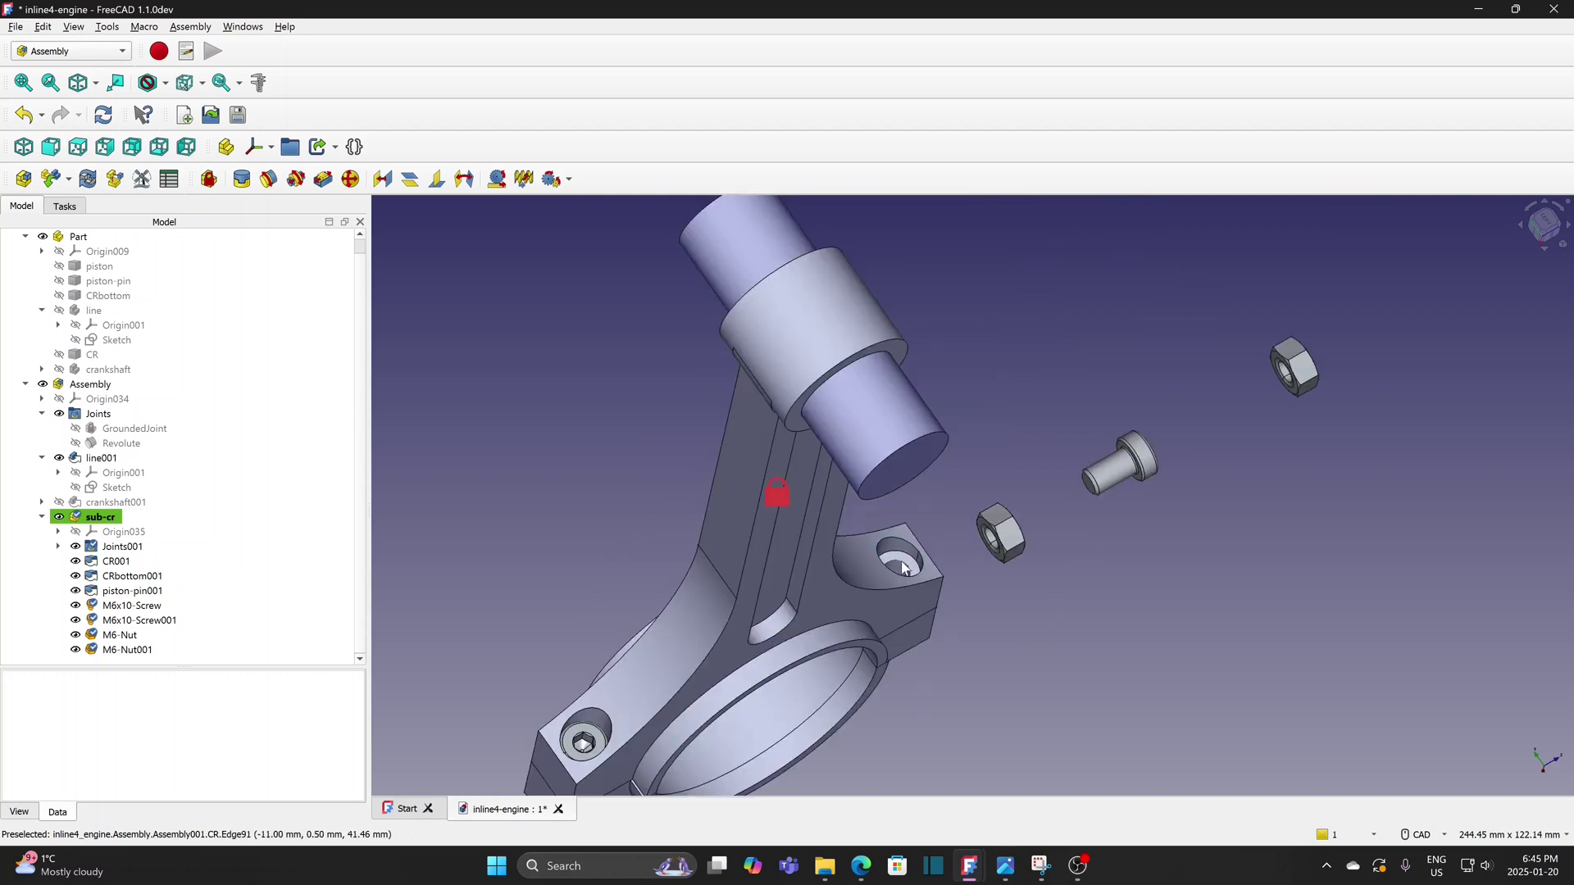
scroll(906, 567, up, 3)
click(685, 426)
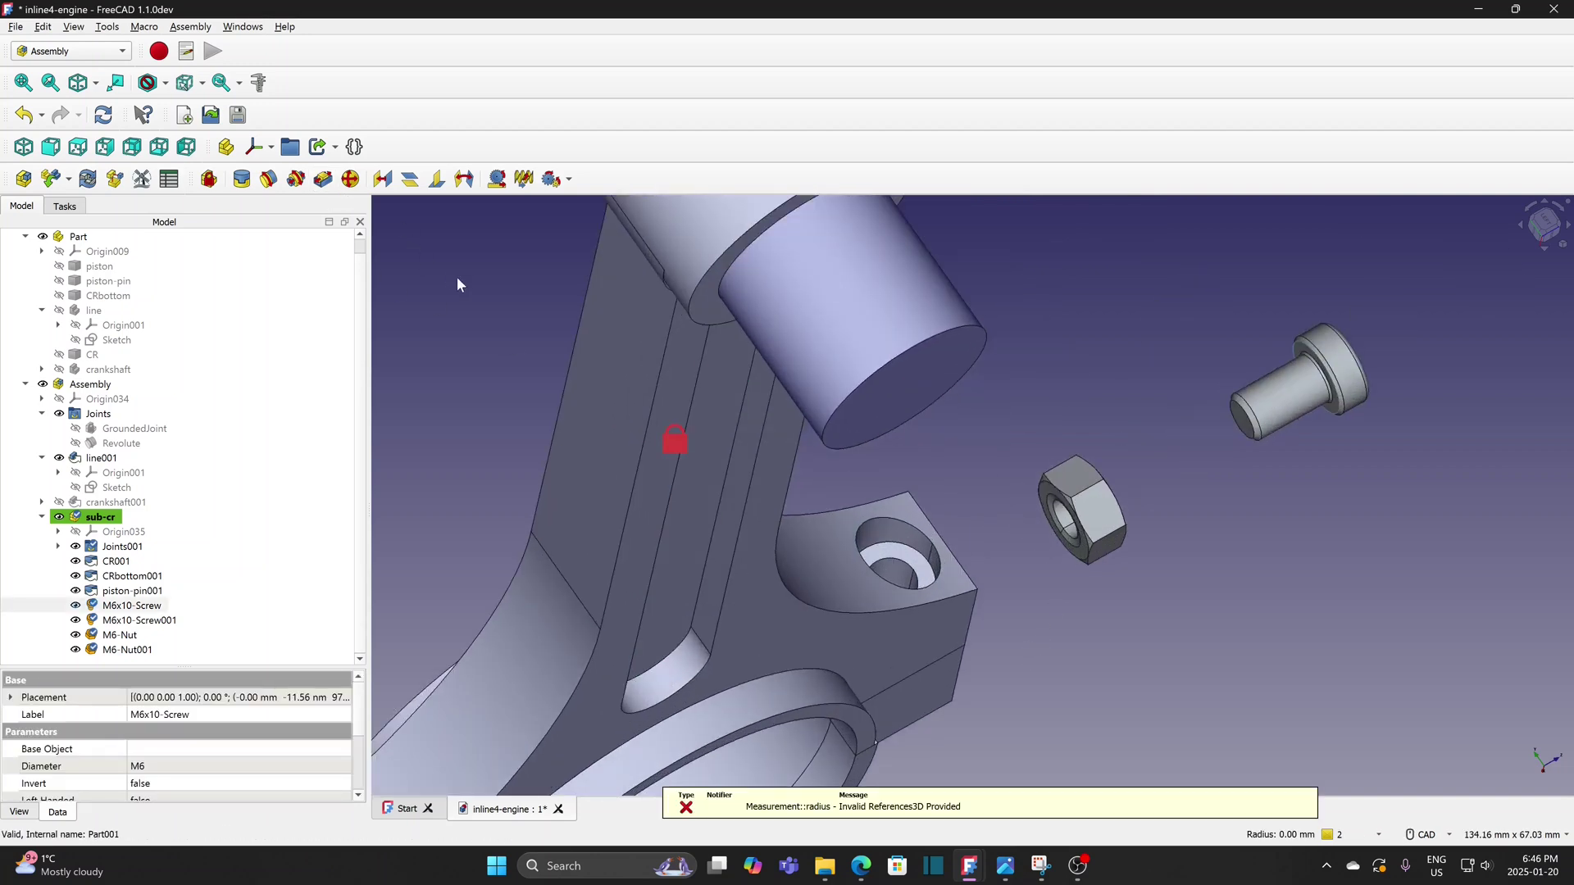
click(243, 179)
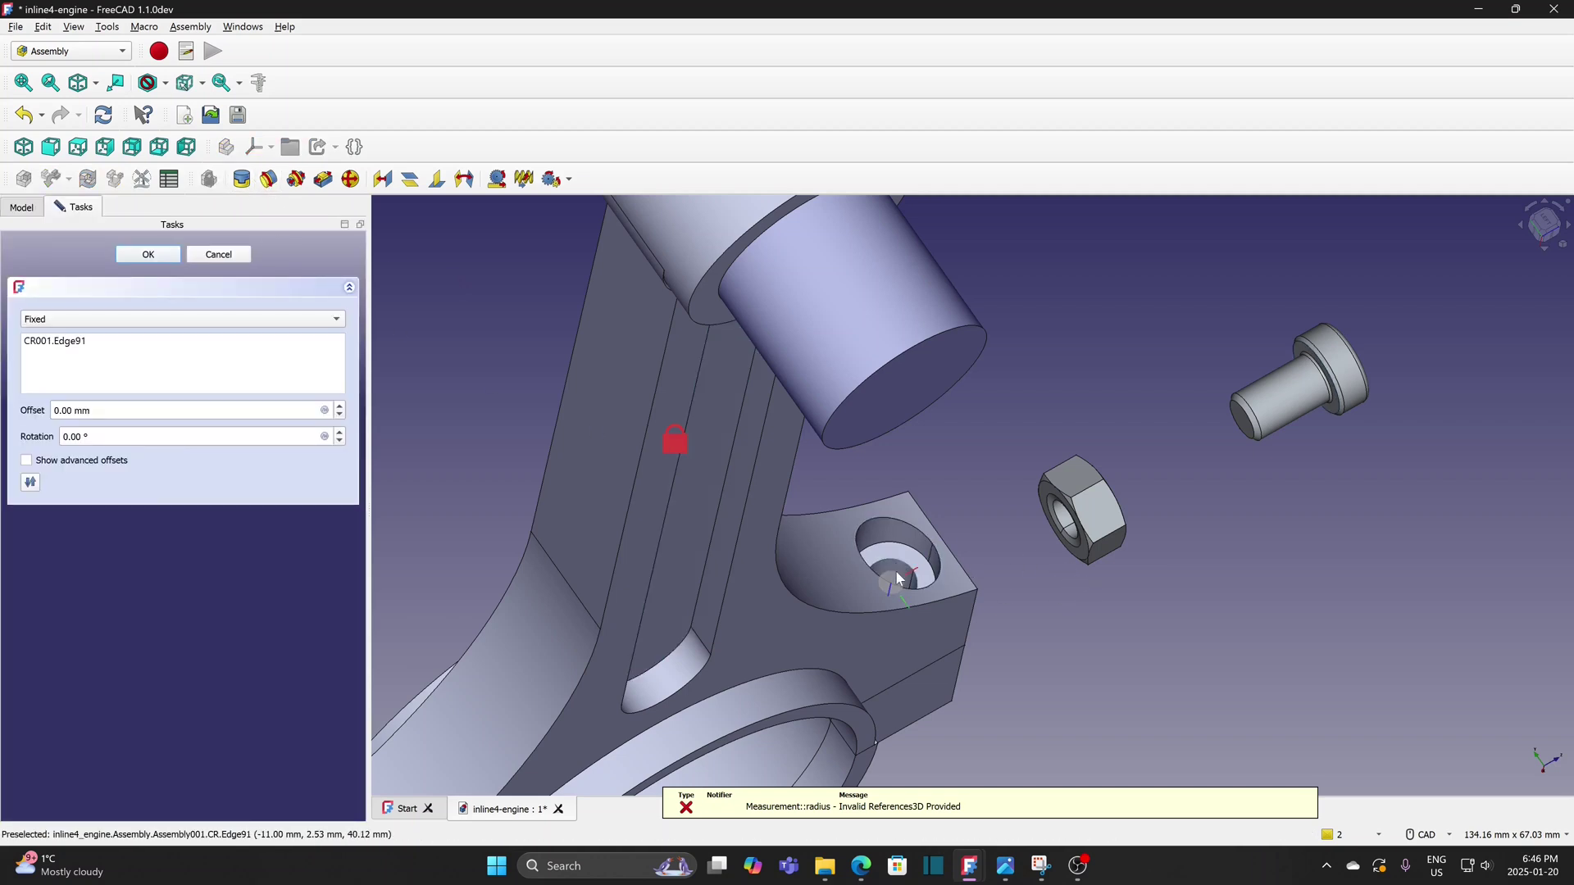
click(1340, 416)
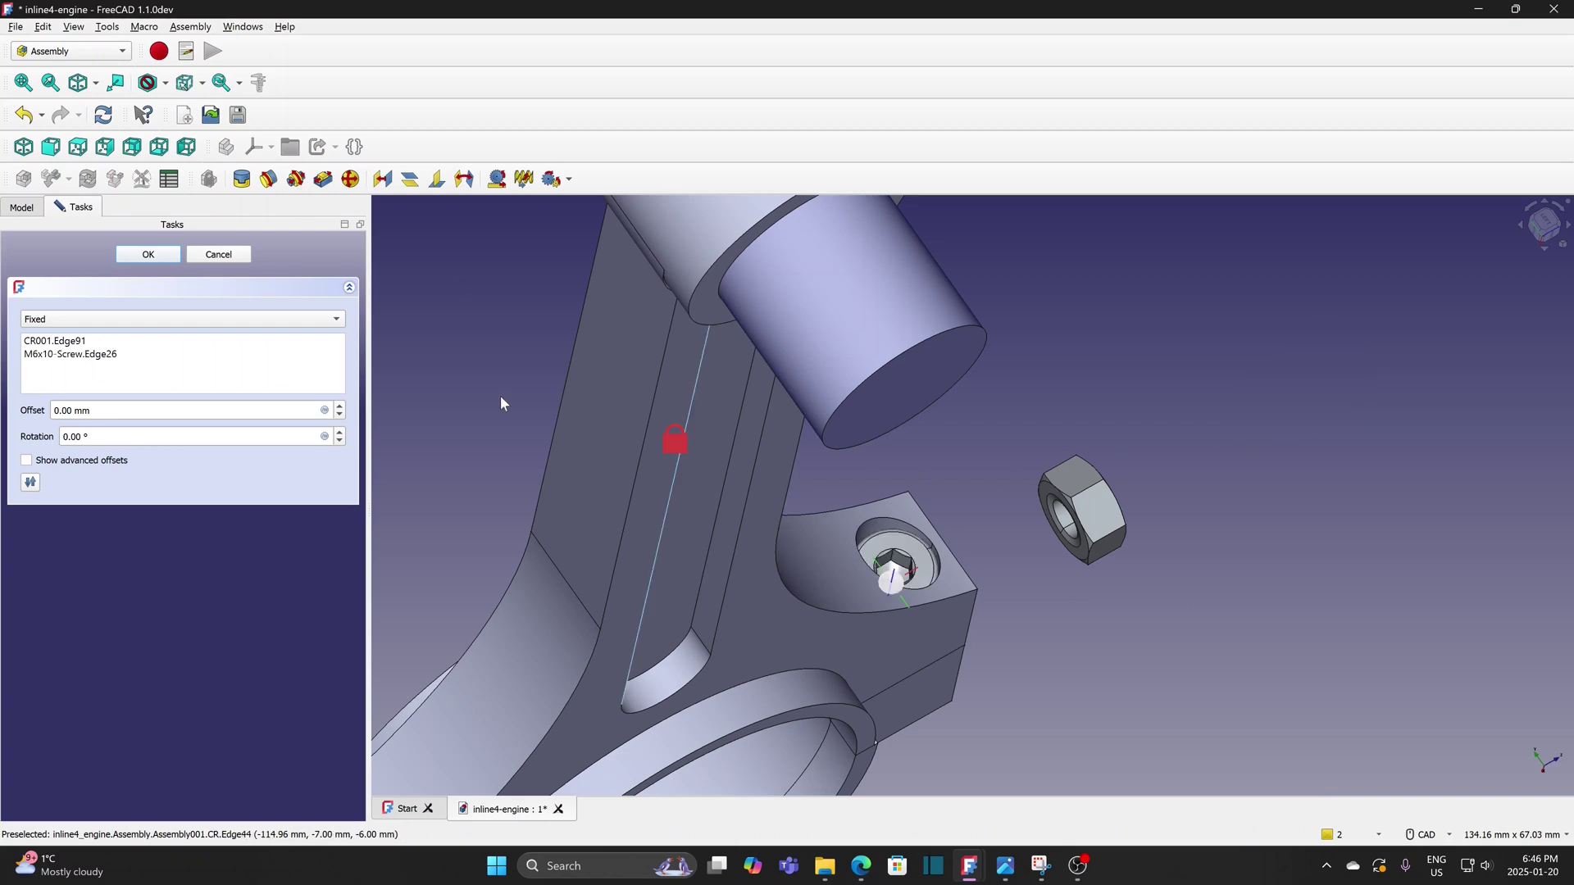
click(148, 254)
Move both M6 nuts down next to the connecting rod's big end
scroll(1242, 592, down, 3)
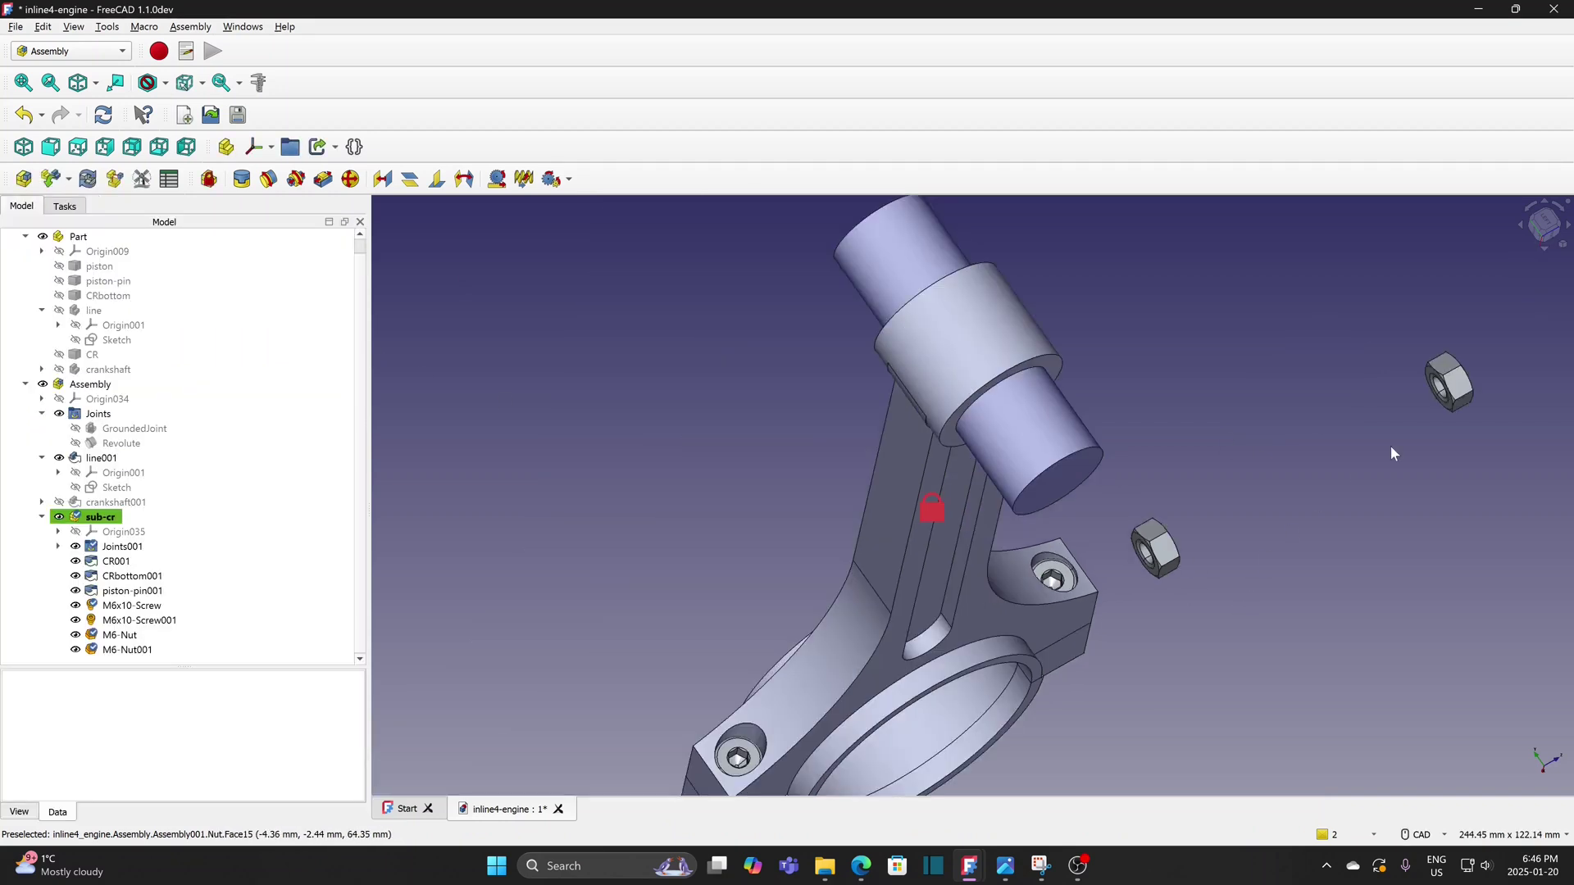
drag(1449, 382, 1172, 688)
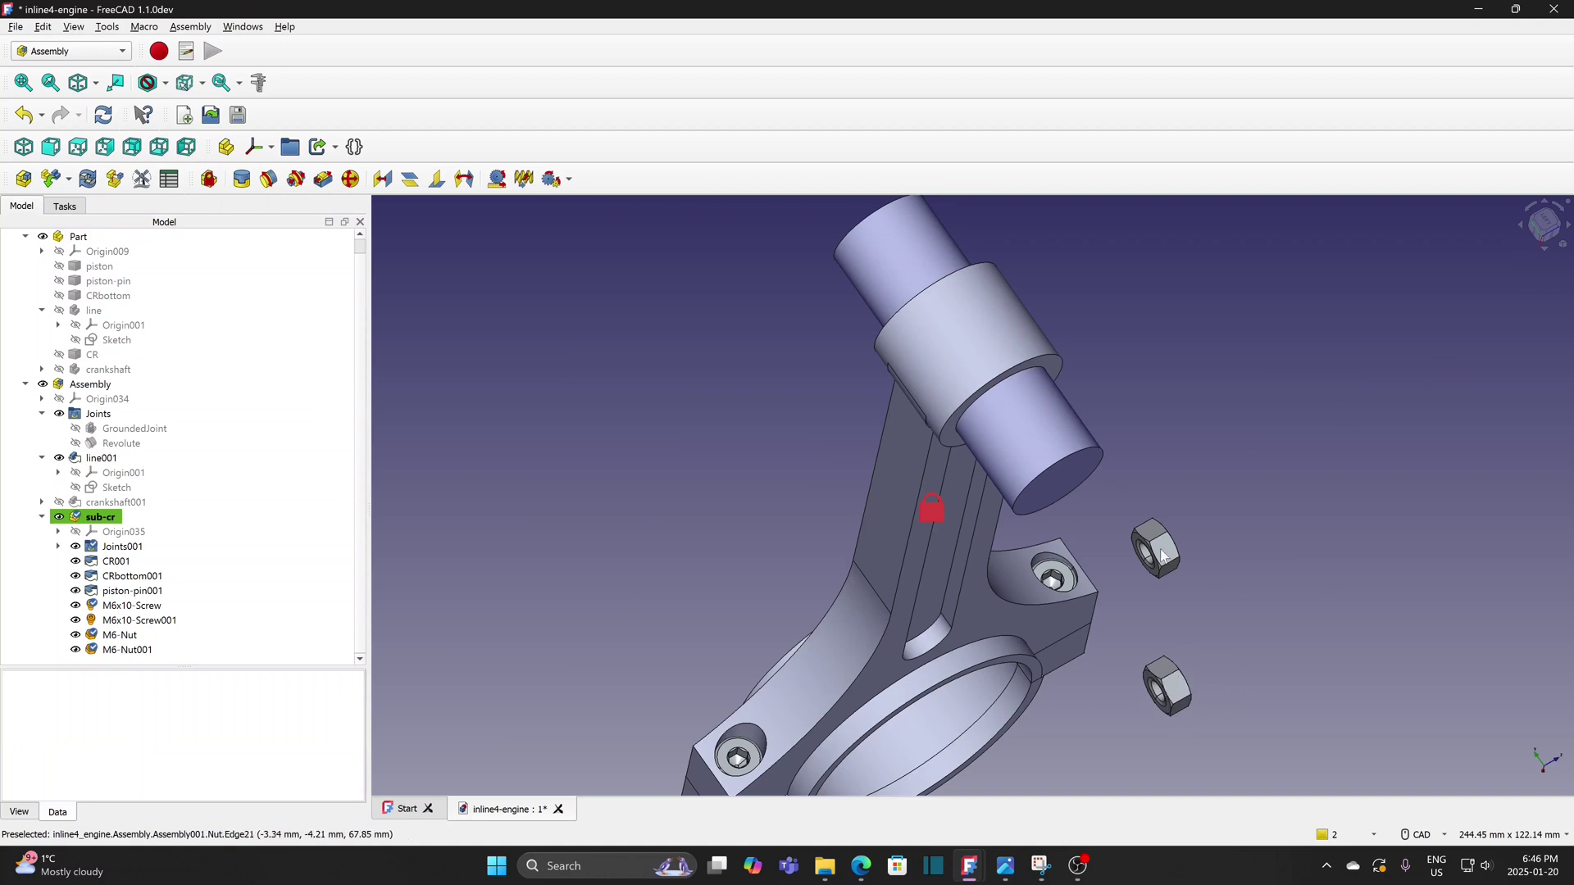
drag(1156, 548, 1089, 733)
Fix M6-Nut under the CRbottom001 bolt hole nearest the nuts with a fixed joint between the hole's lower edge and the nut's circular edge
scroll(1009, 758, down, 3)
middle_drag(1010, 756, 1040, 337)
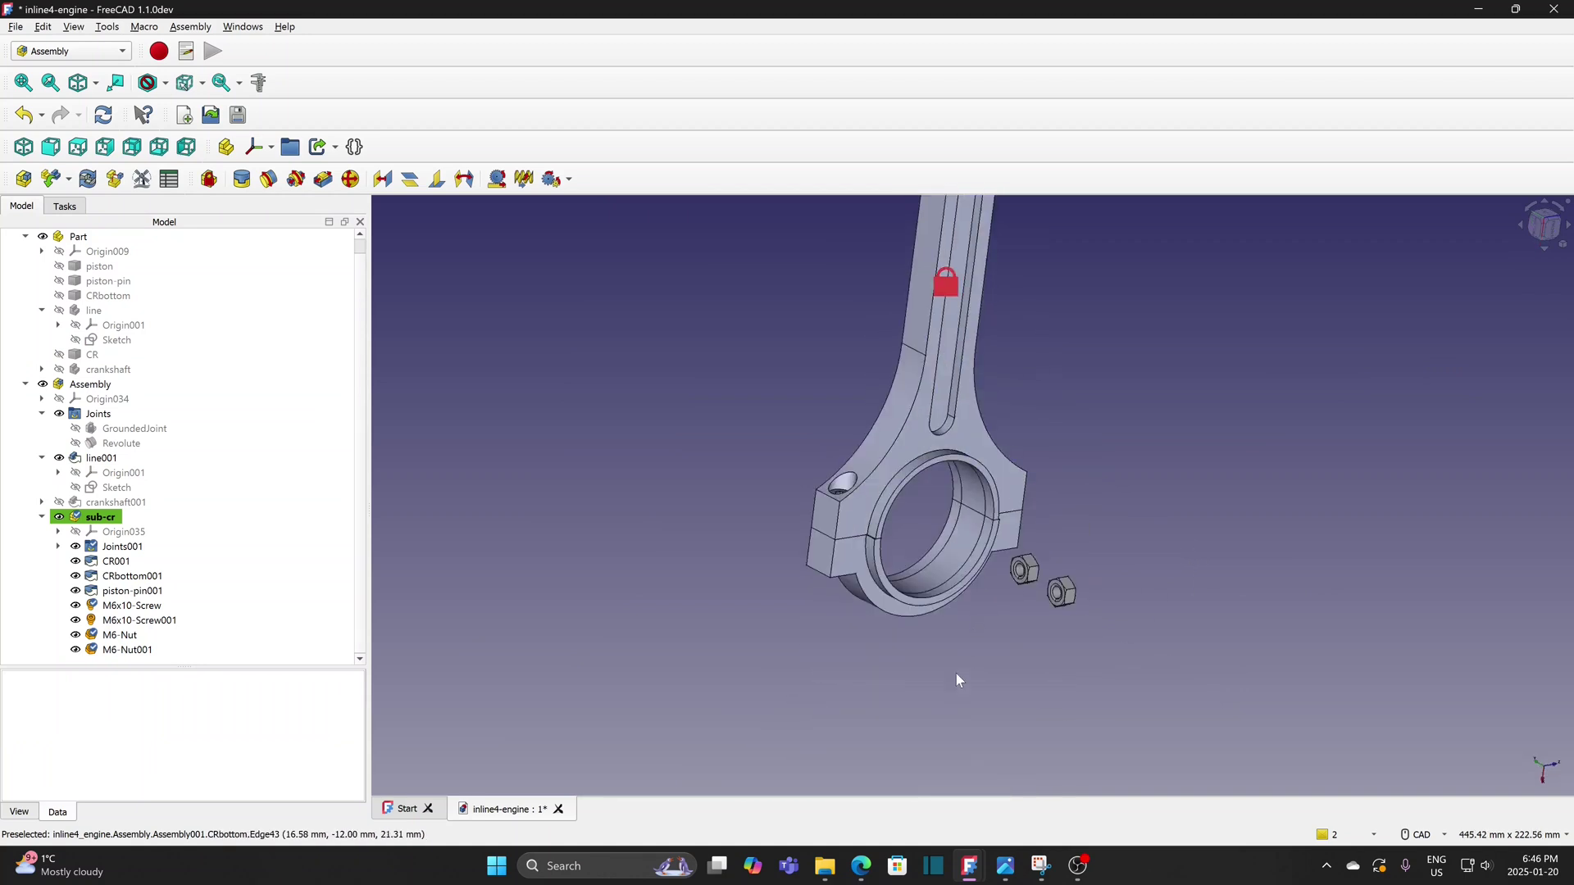
middle_drag(956, 657, 995, 600)
middle_drag(962, 725, 971, 698)
scroll(985, 696, up, 6)
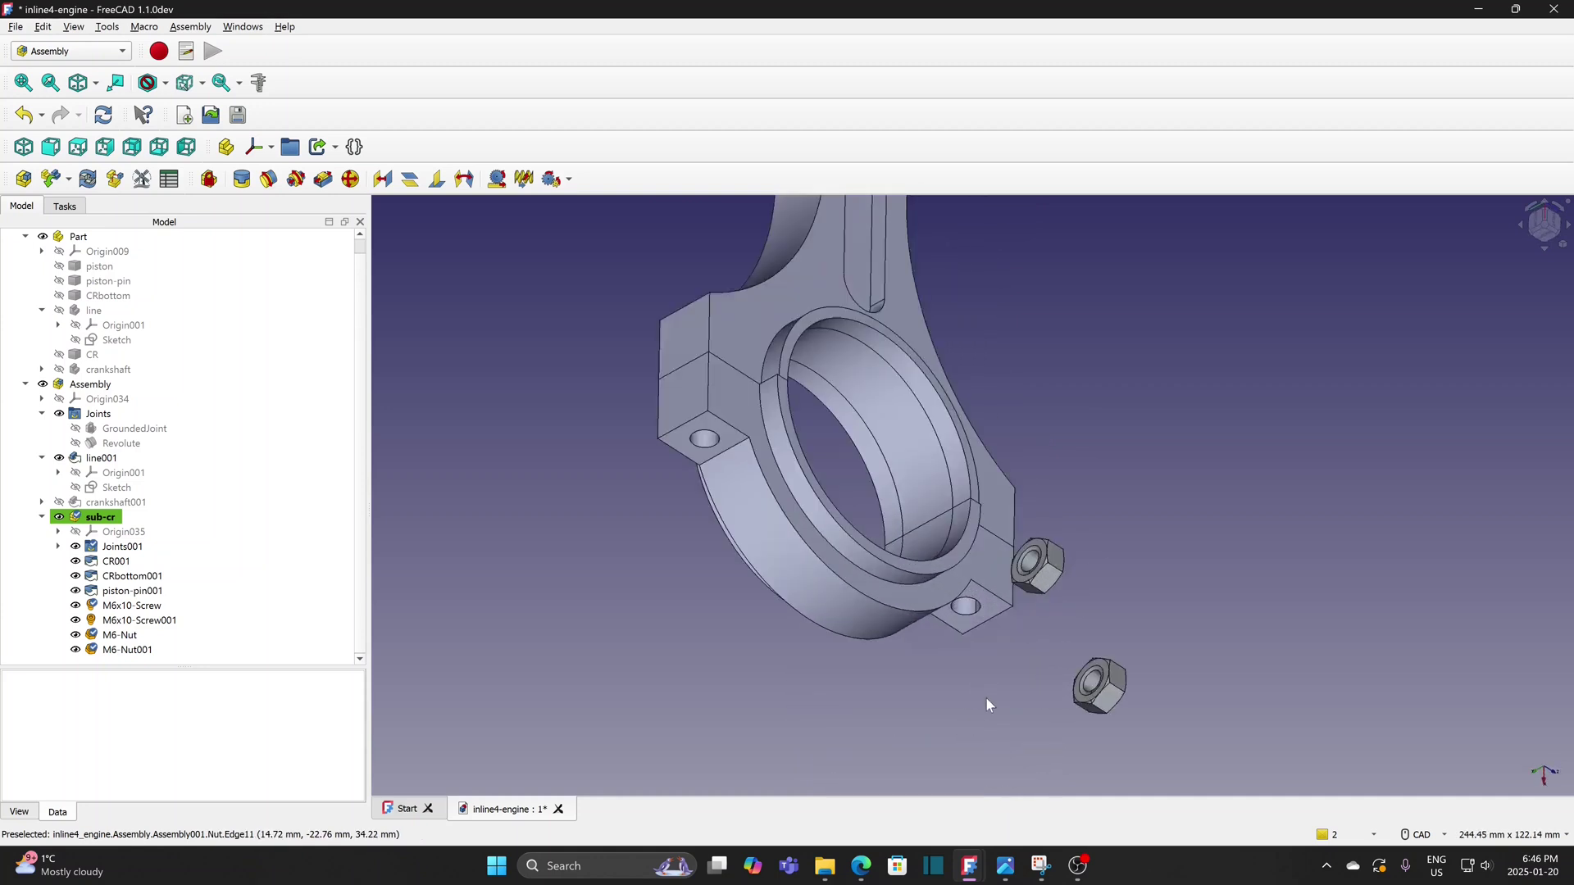
click(241, 178)
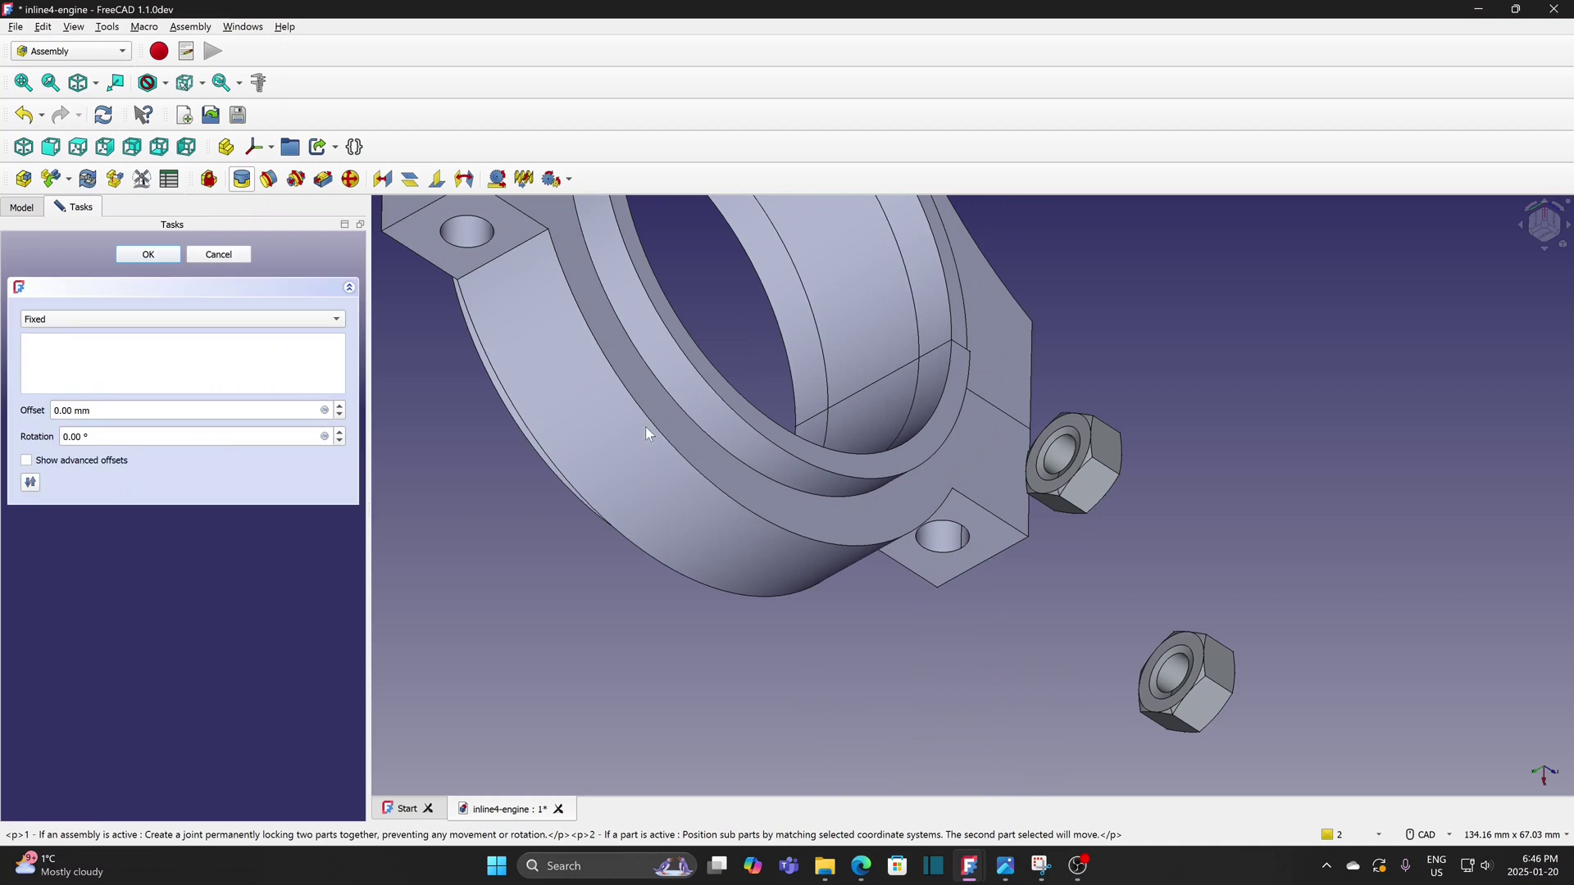
click(945, 563)
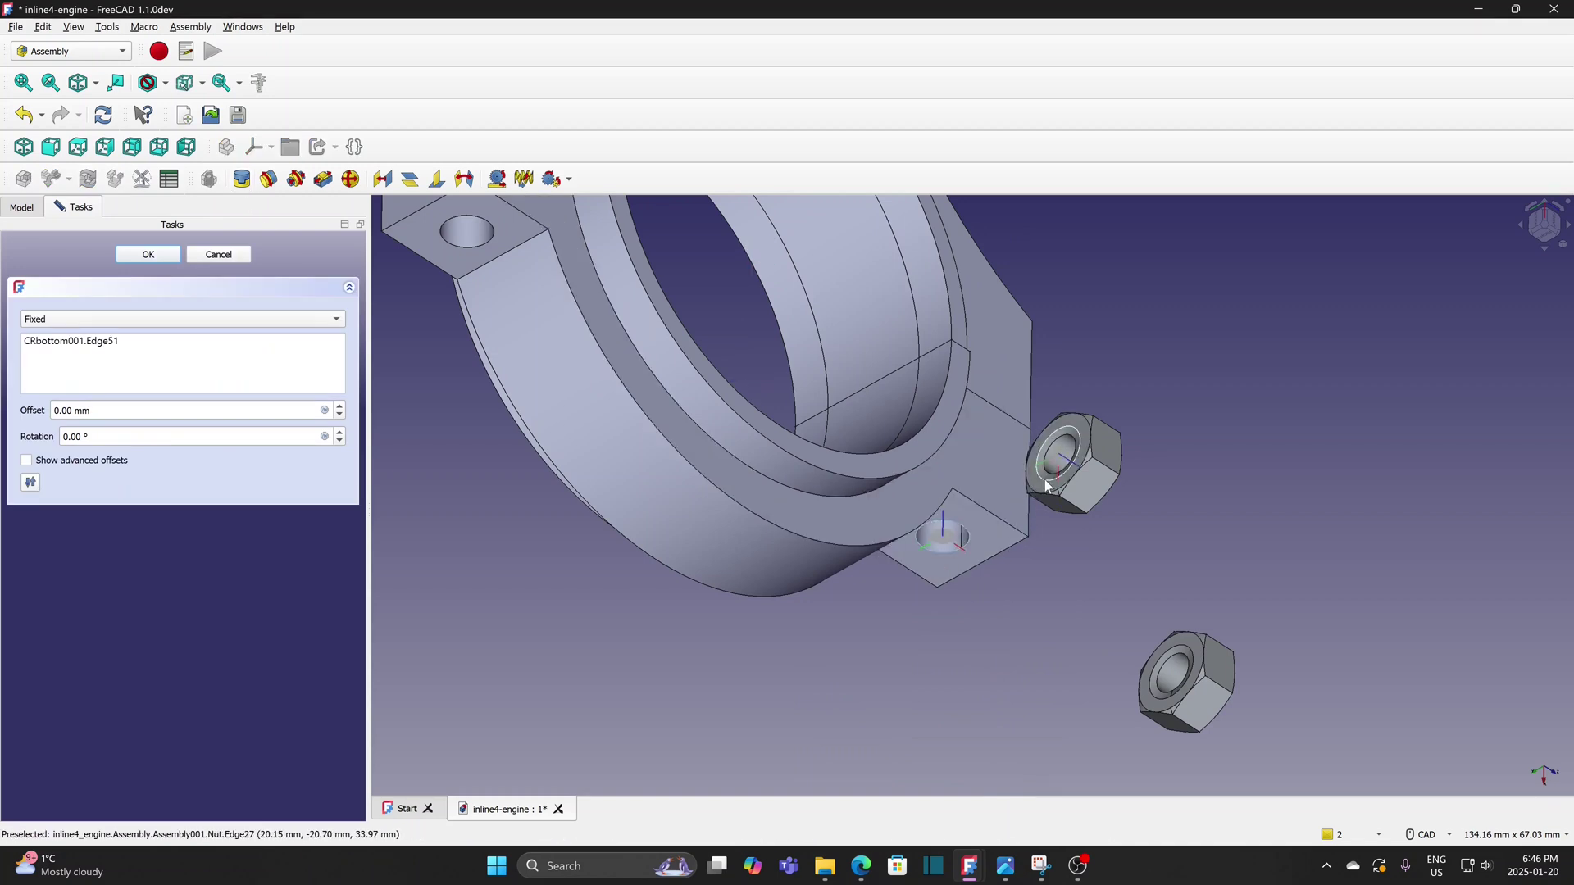
click(1046, 486)
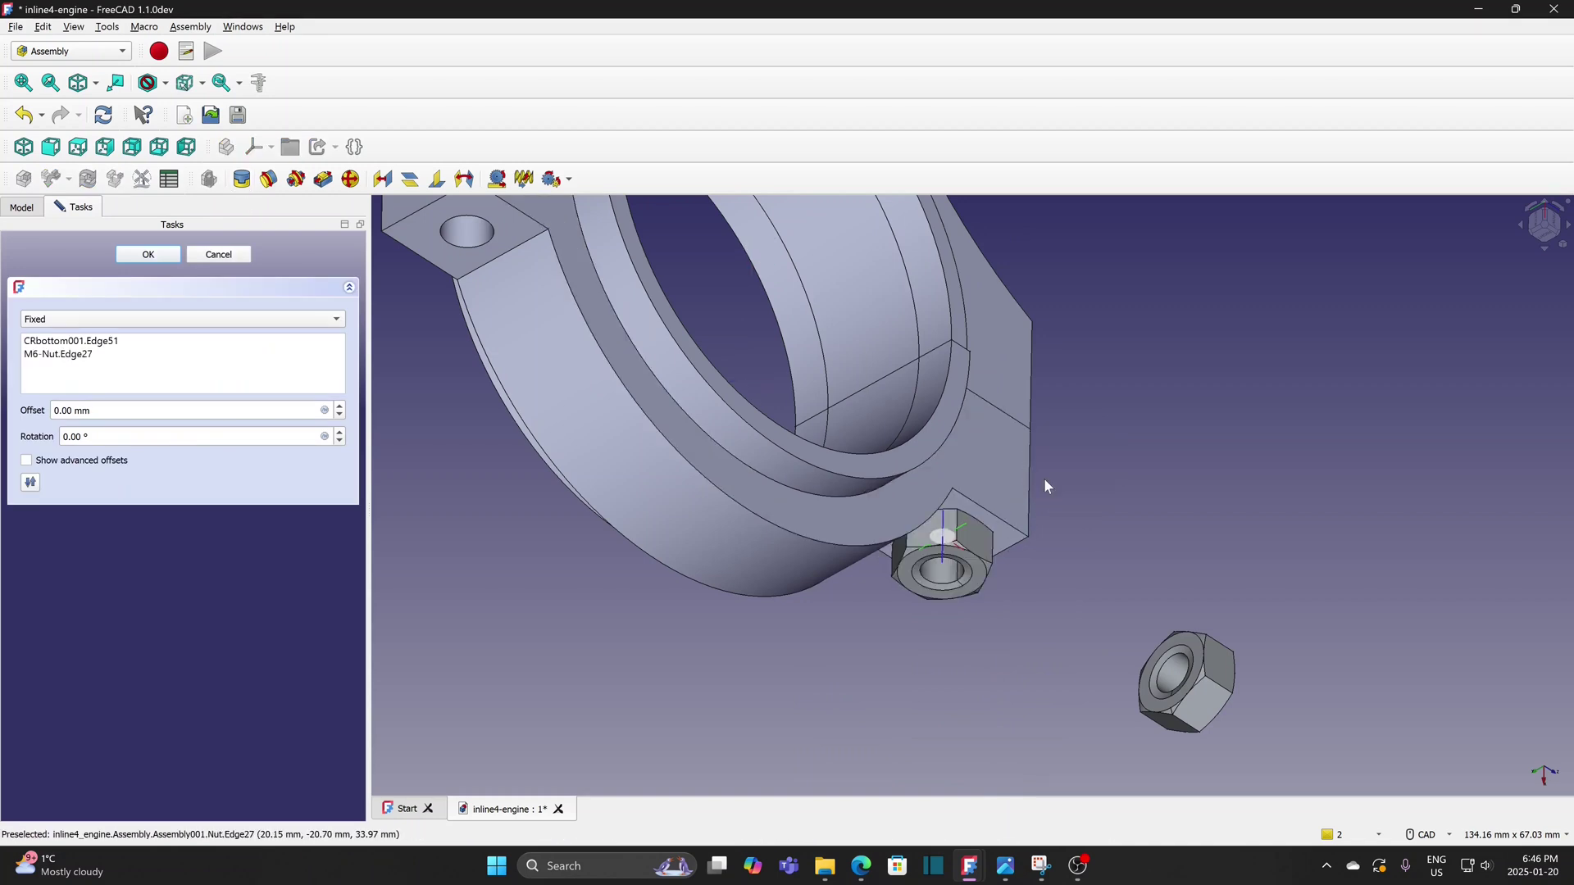
click(133, 254)
Fix M6-Nut001 under CRbottom001's other bolt hole with a fixed joint between the hole's lower edge and the nut's circular edge
click(241, 179)
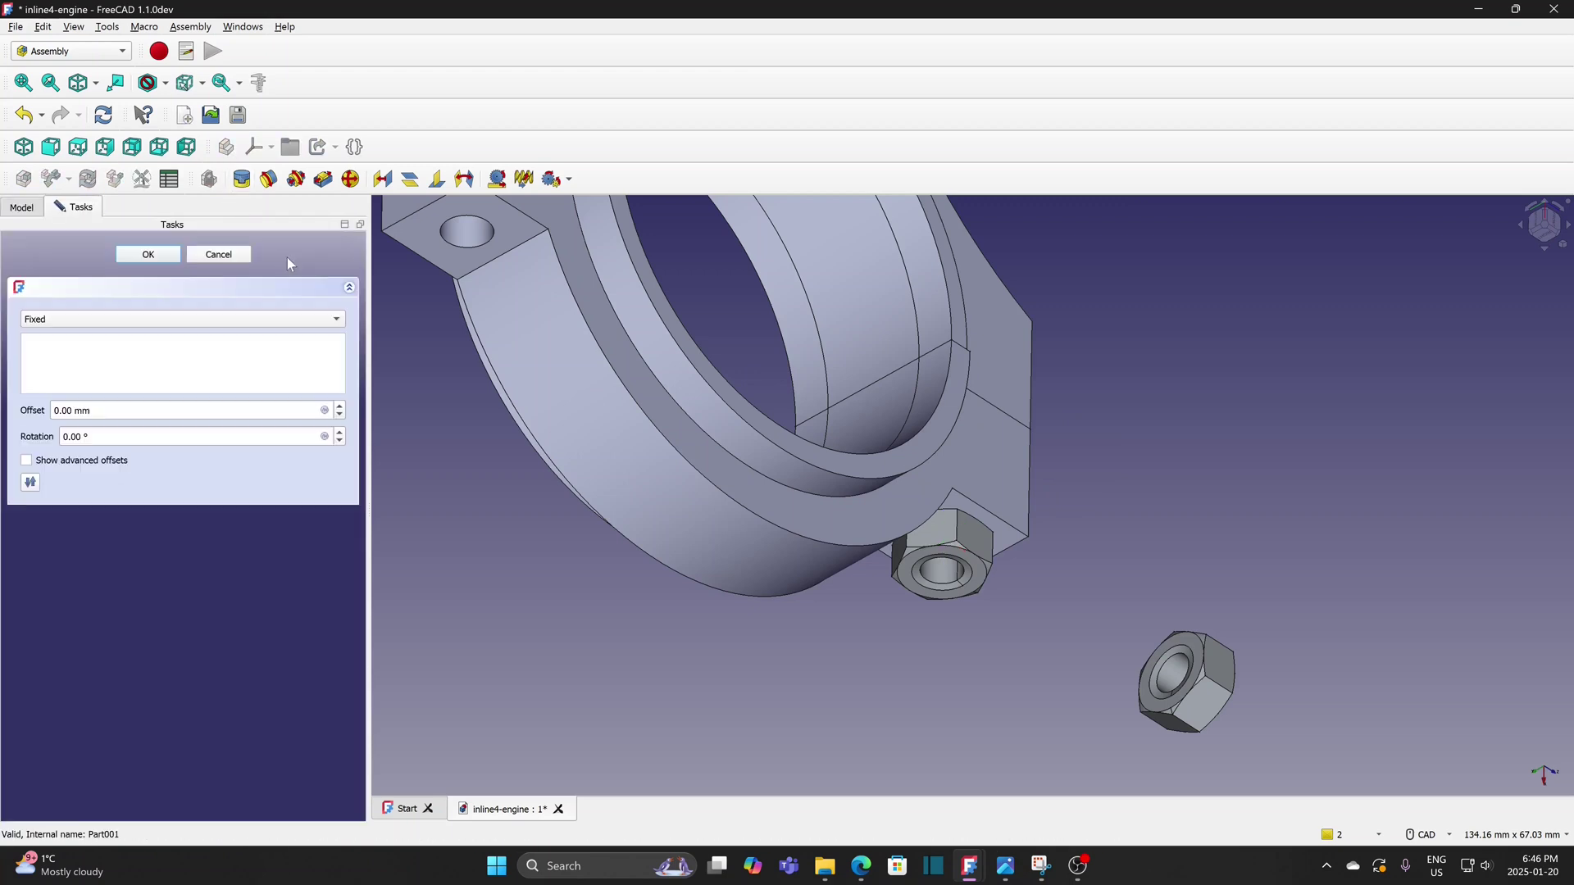
click(487, 247)
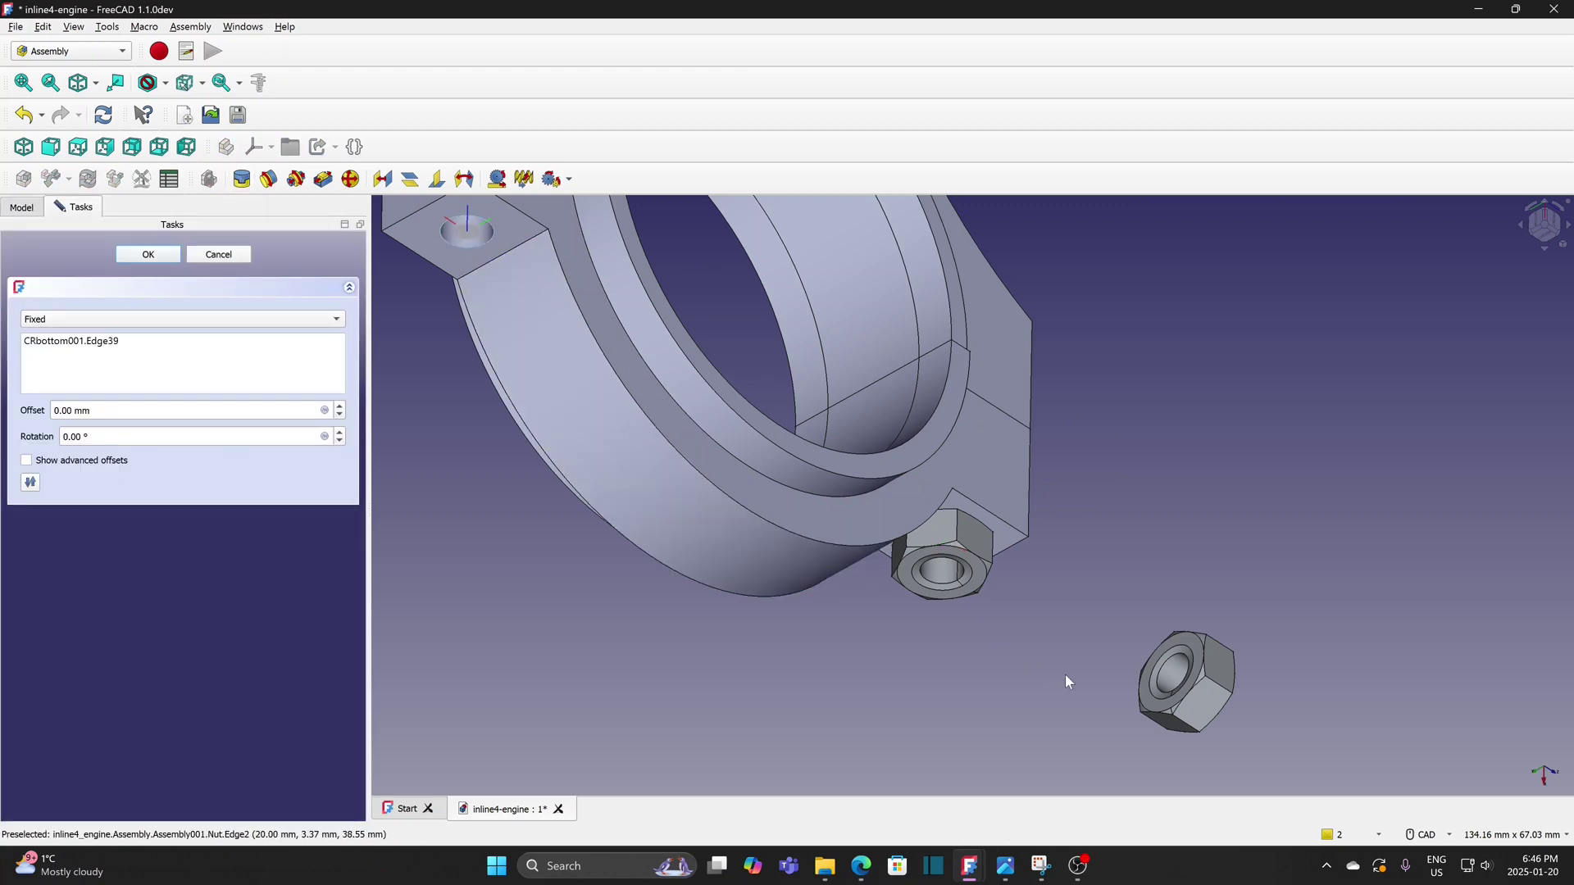
click(1156, 706)
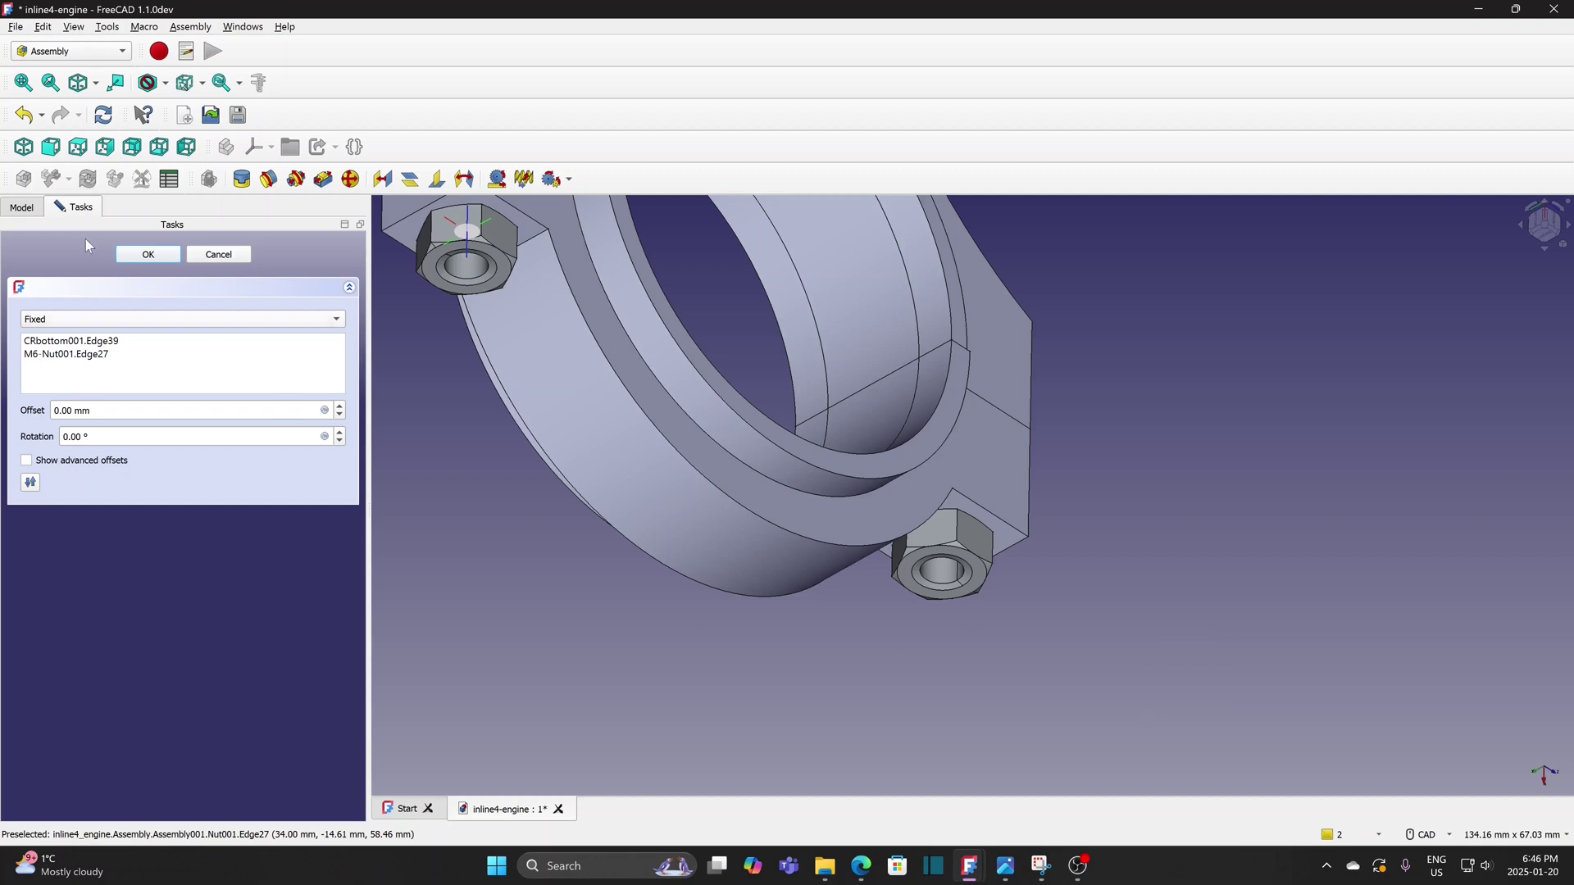
click(148, 255)
Set the custom length of both M6 screws in sub-cr to 32 mm
scroll(430, 449, down, 3)
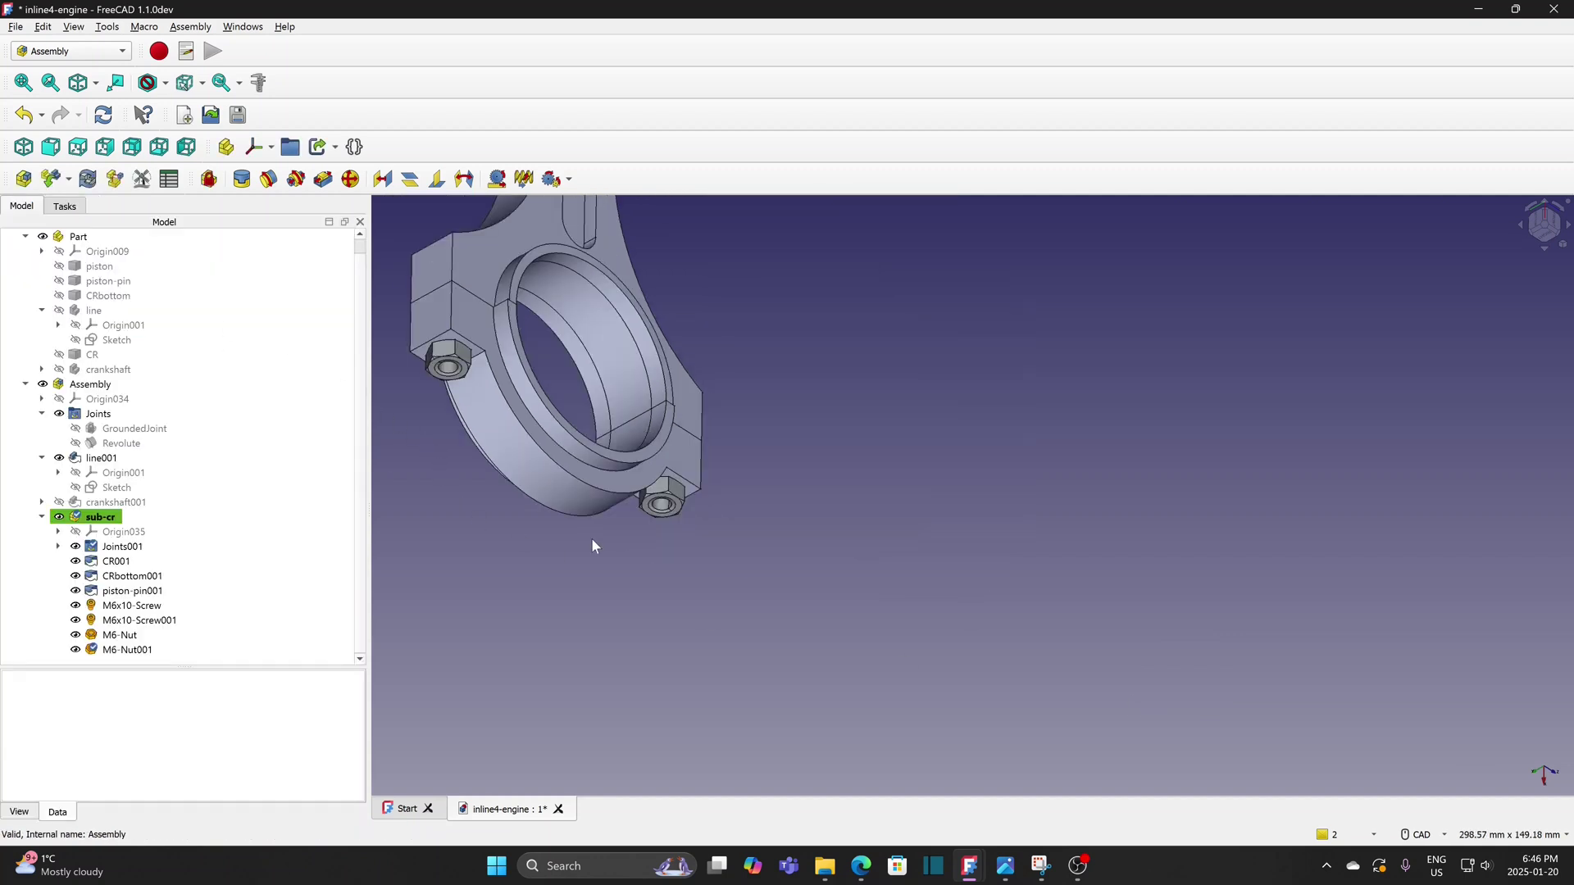
scroll(977, 613, down, 4)
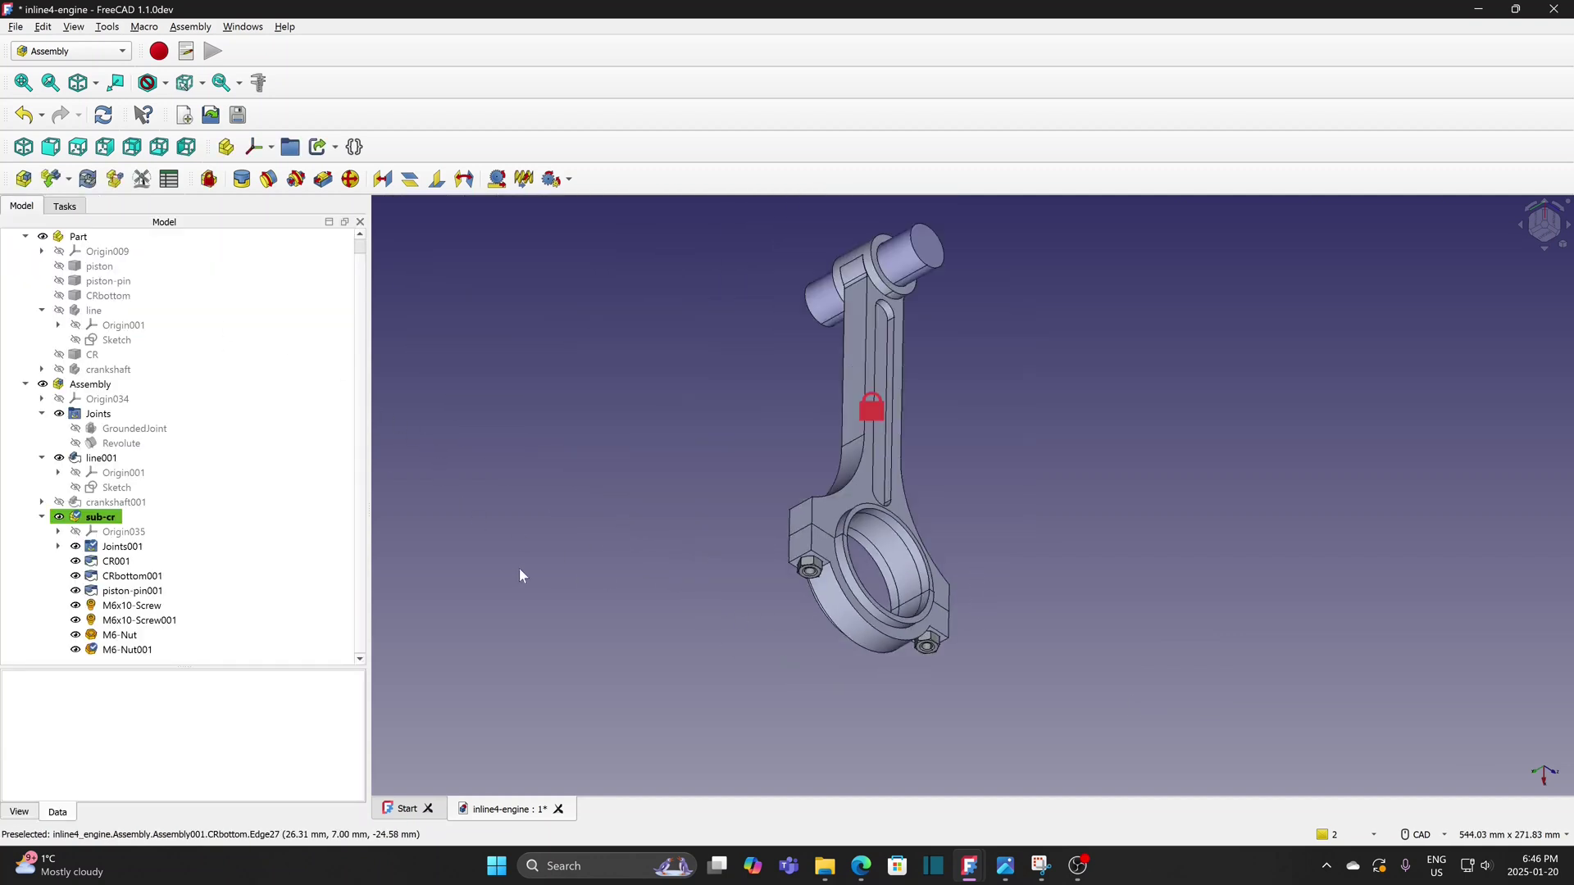
click(156, 610)
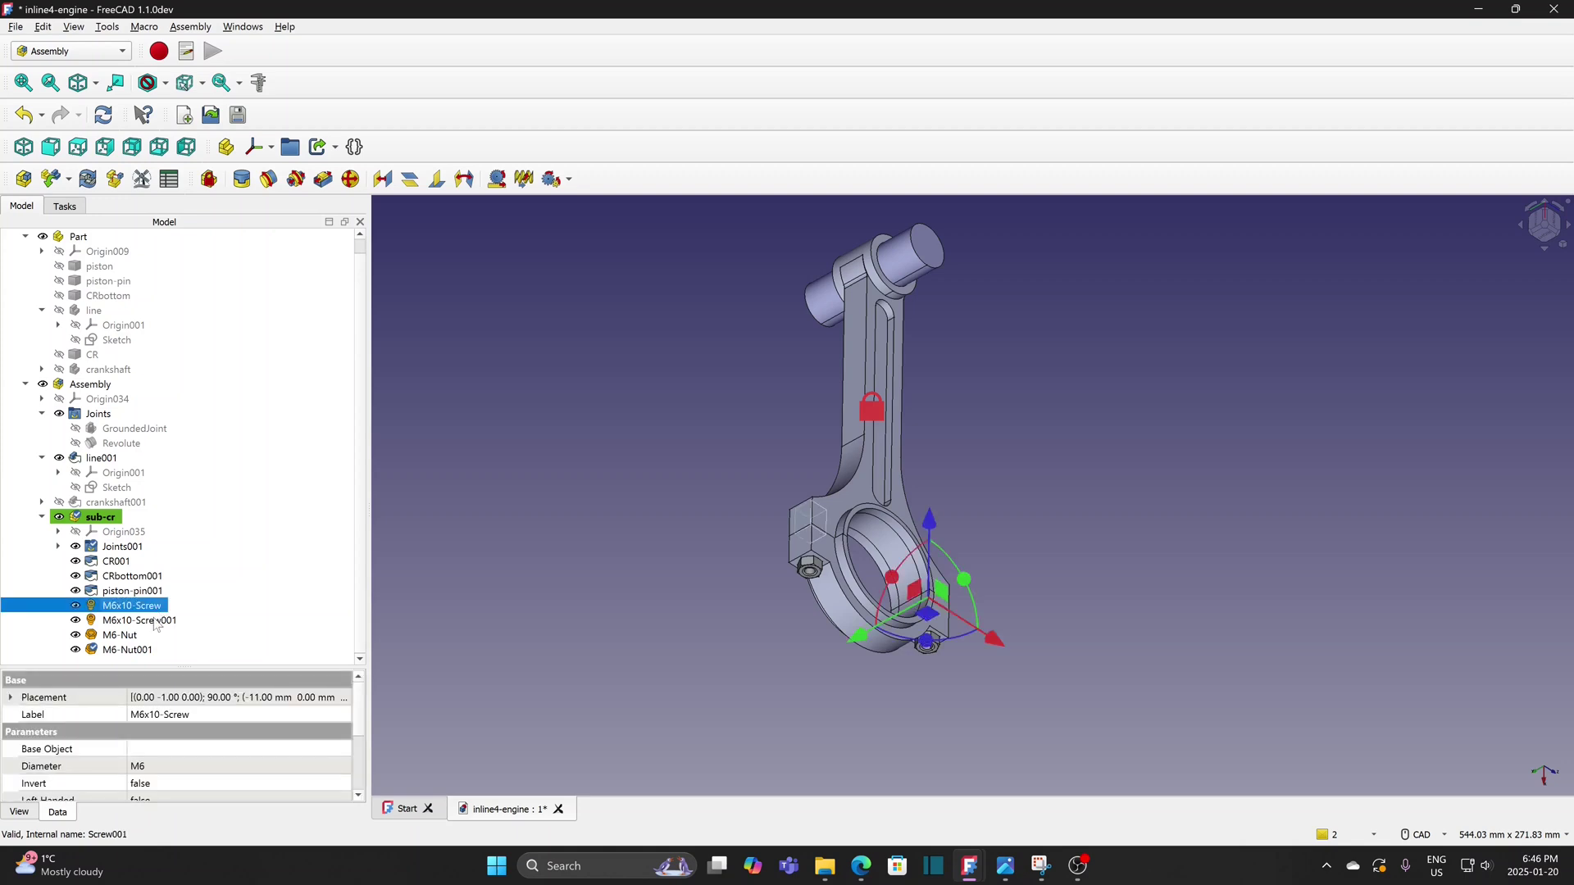
ctrl+click(154, 621)
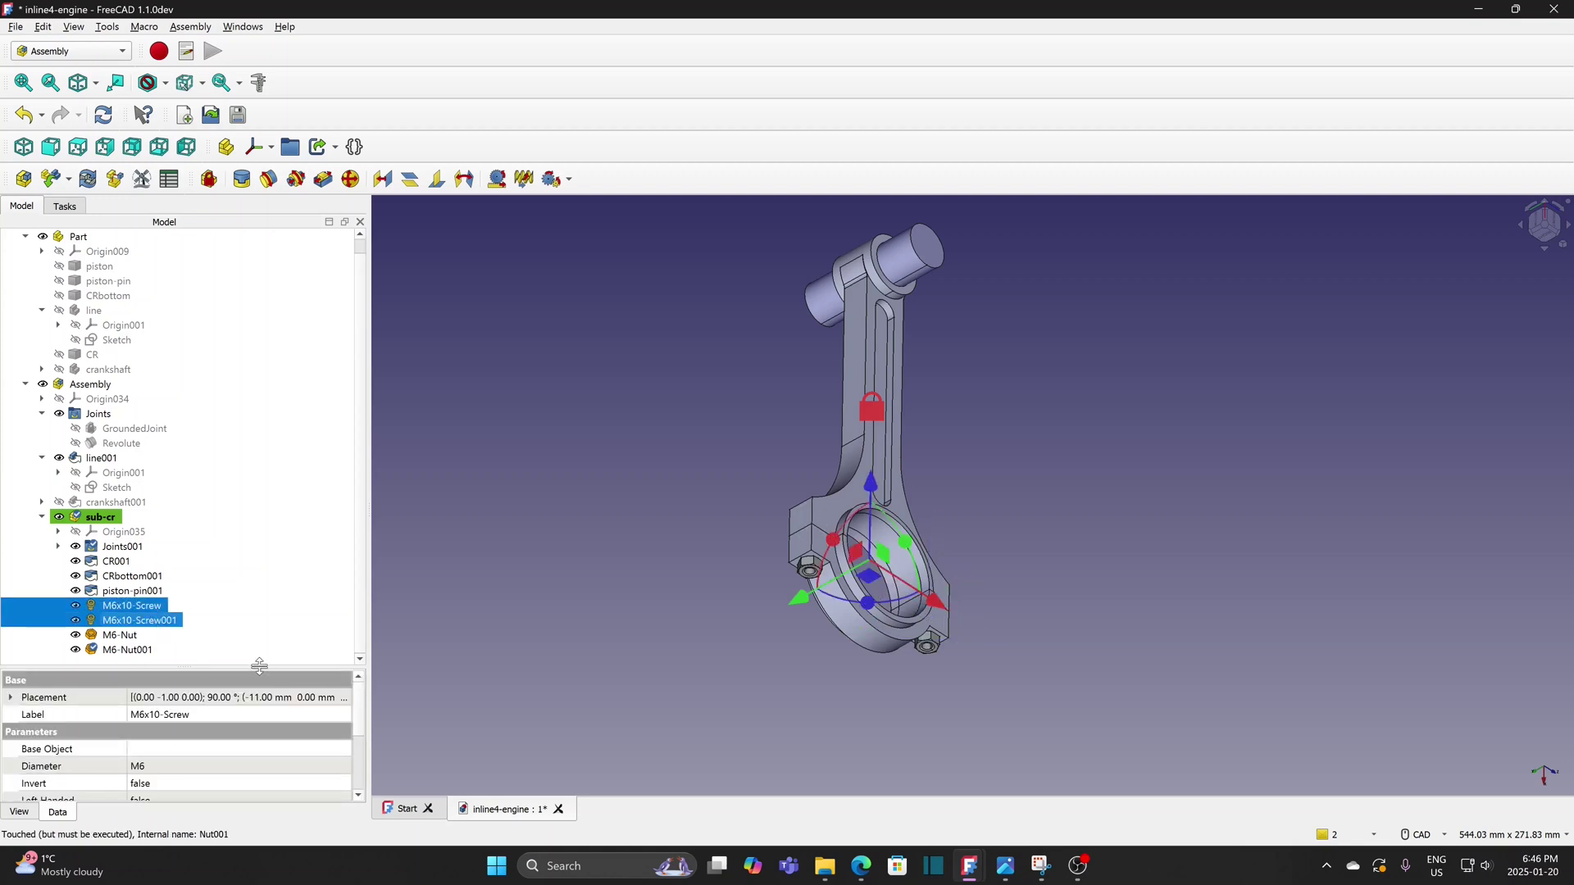
drag(259, 668, 259, 495)
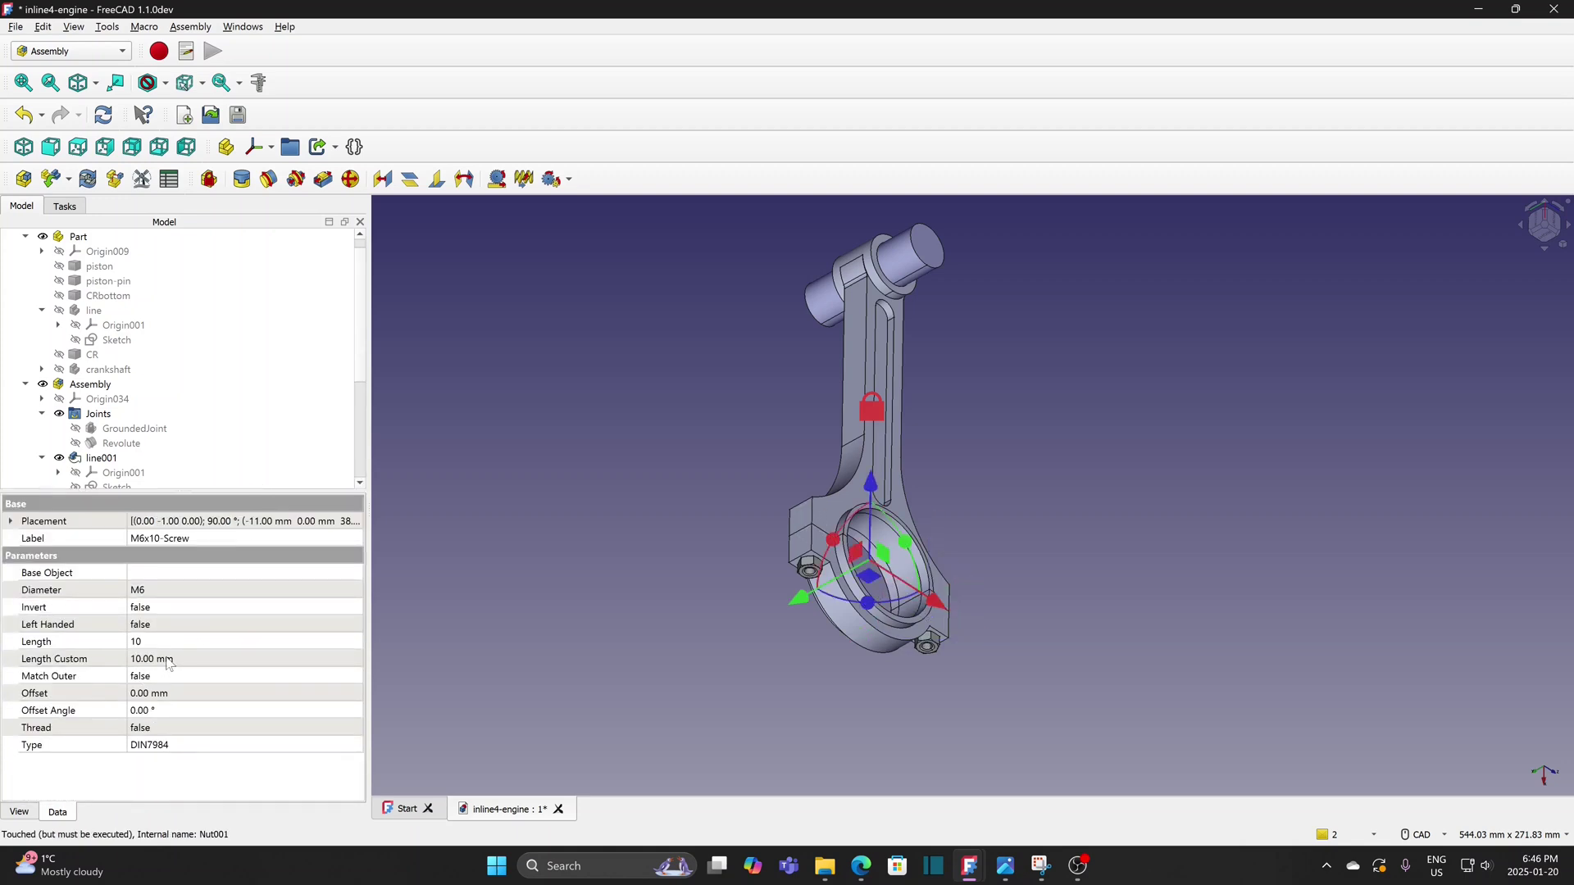
click(193, 661)
text(32)
click(443, 598)
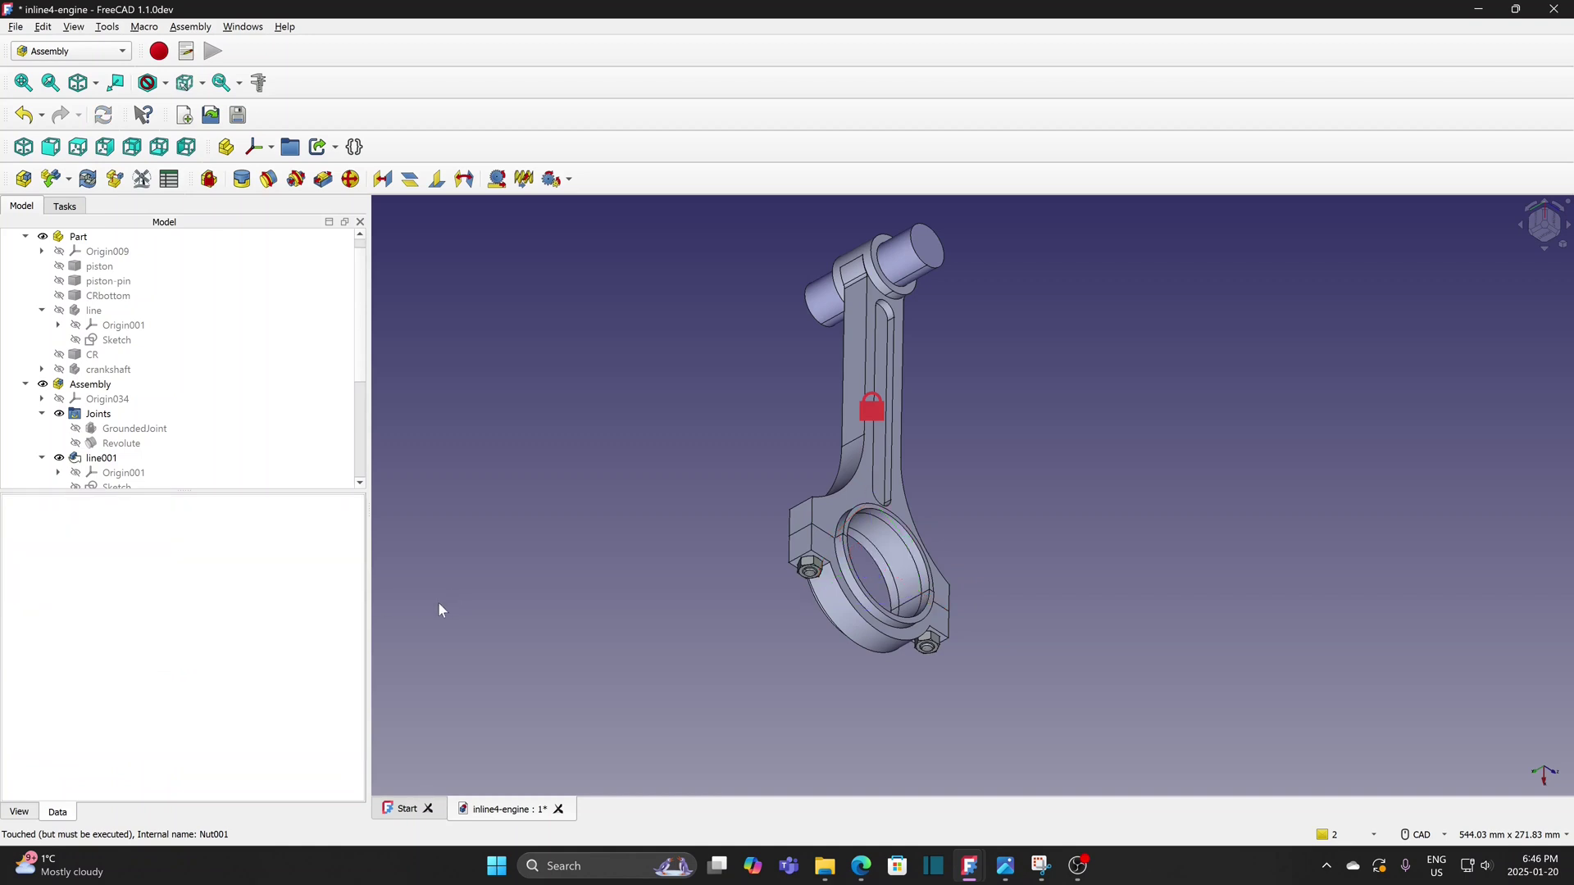
Insert one piston into the sub-cr assembly and move it up beside the connecting rod's small end
scroll(932, 510, up, 3)
scroll(932, 503, down, 3)
middle_drag(932, 490, 931, 460)
scroll(931, 460, down, 5)
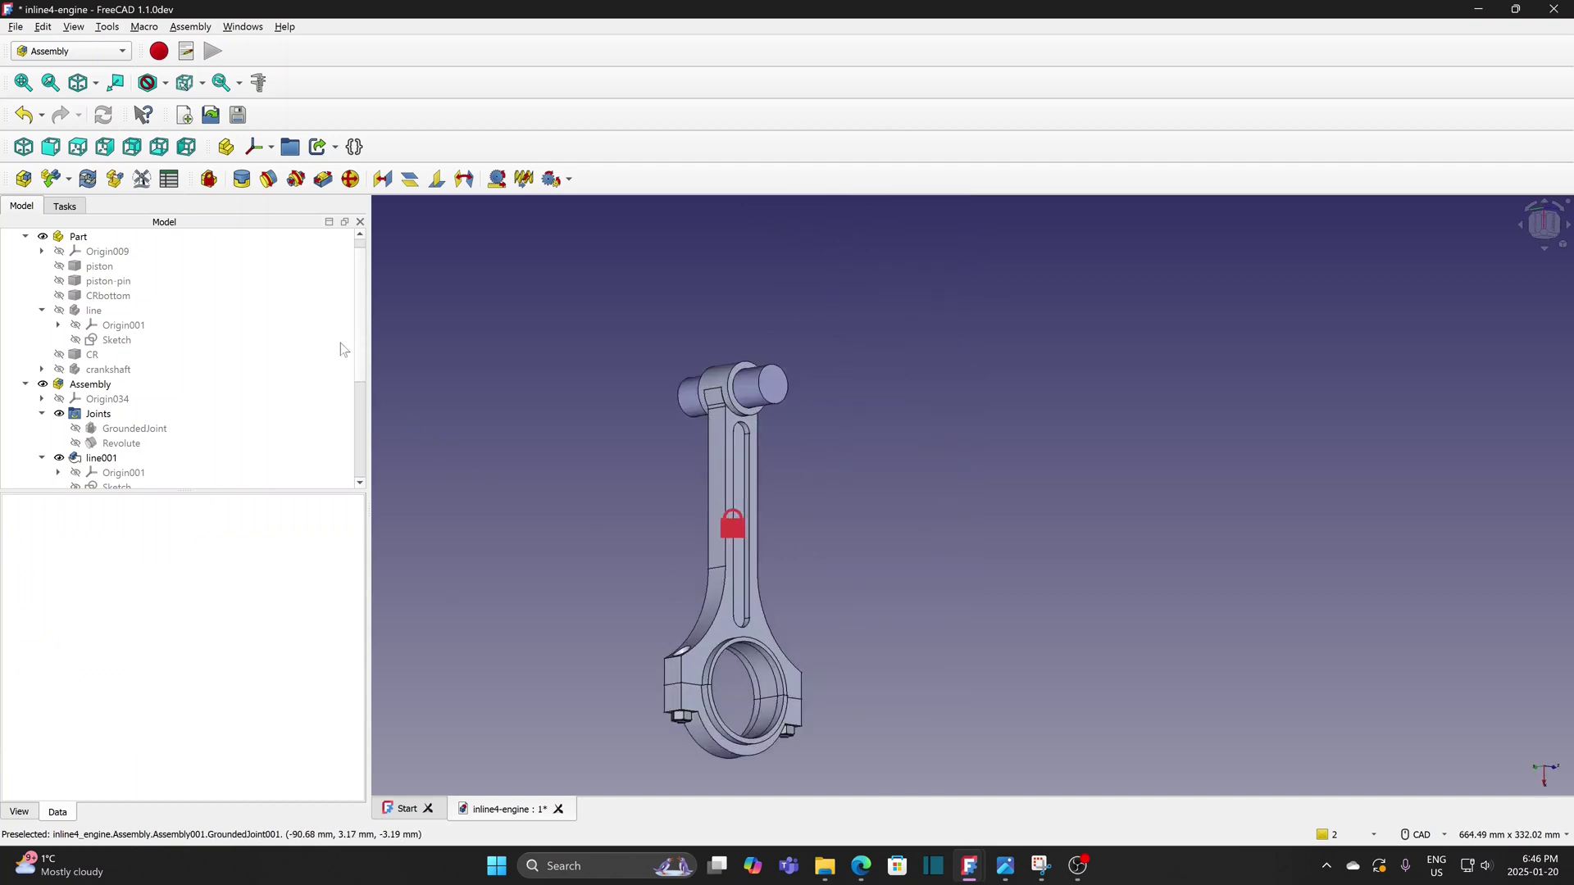
click(51, 180)
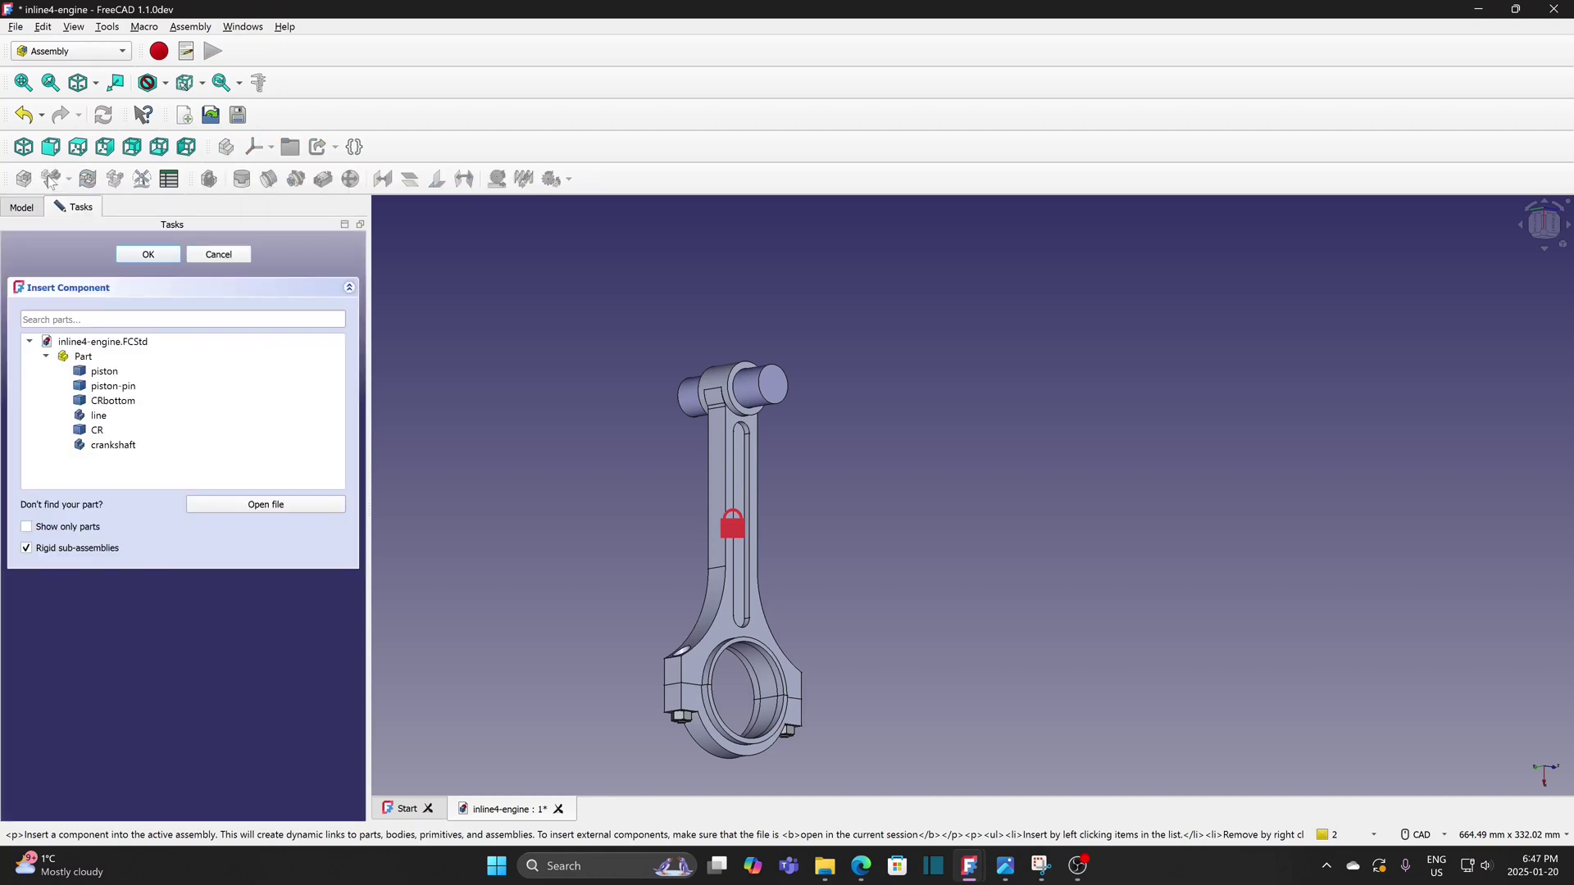
click(120, 373)
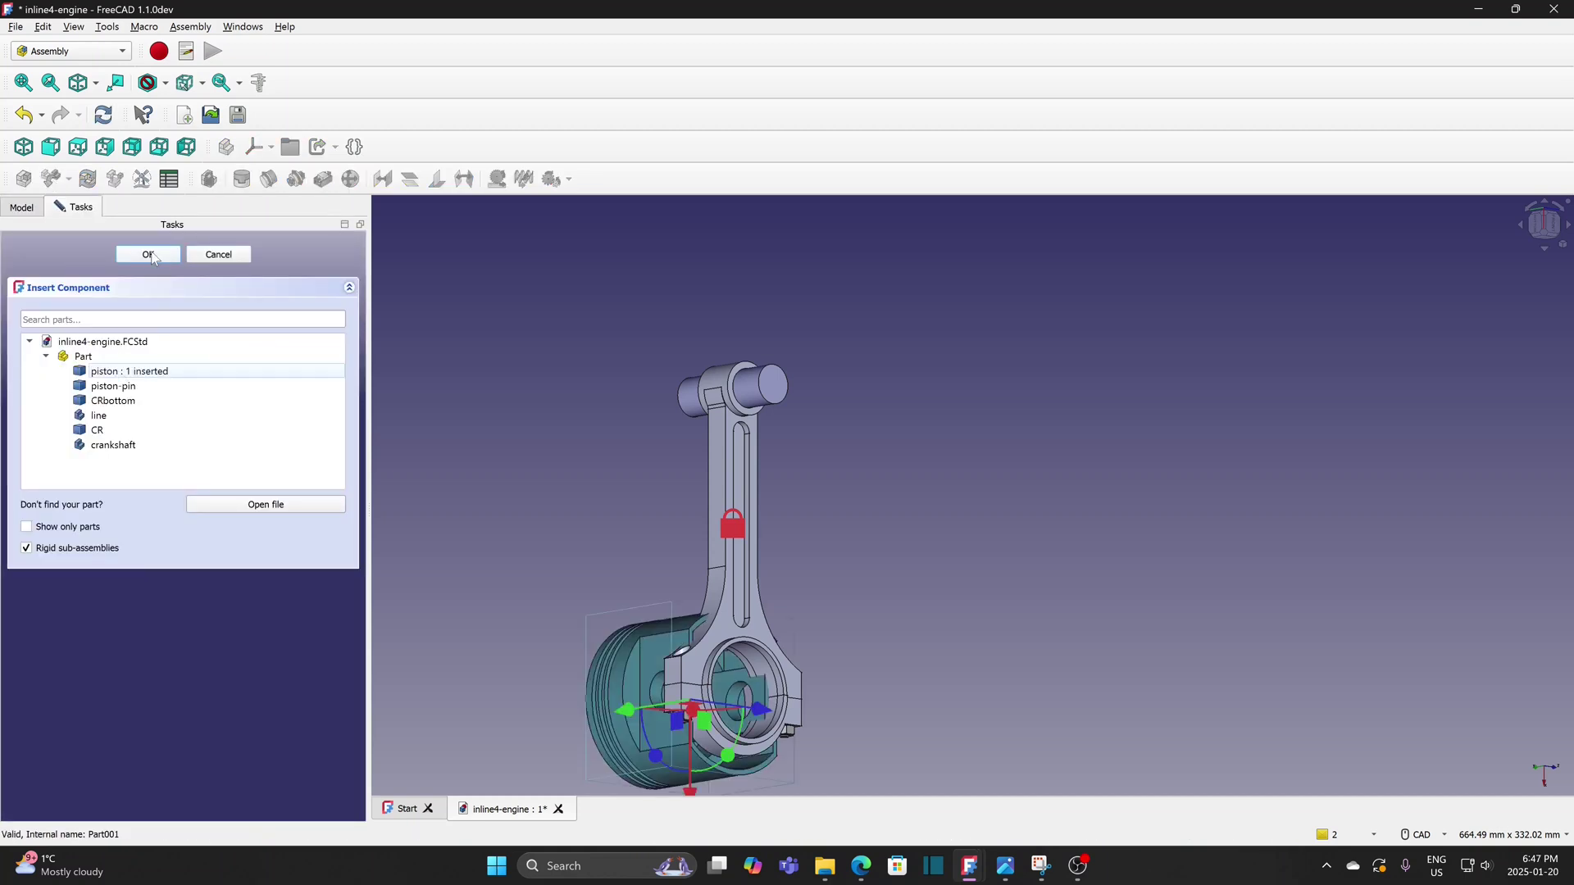
click(148, 254)
drag(610, 690, 583, 393)
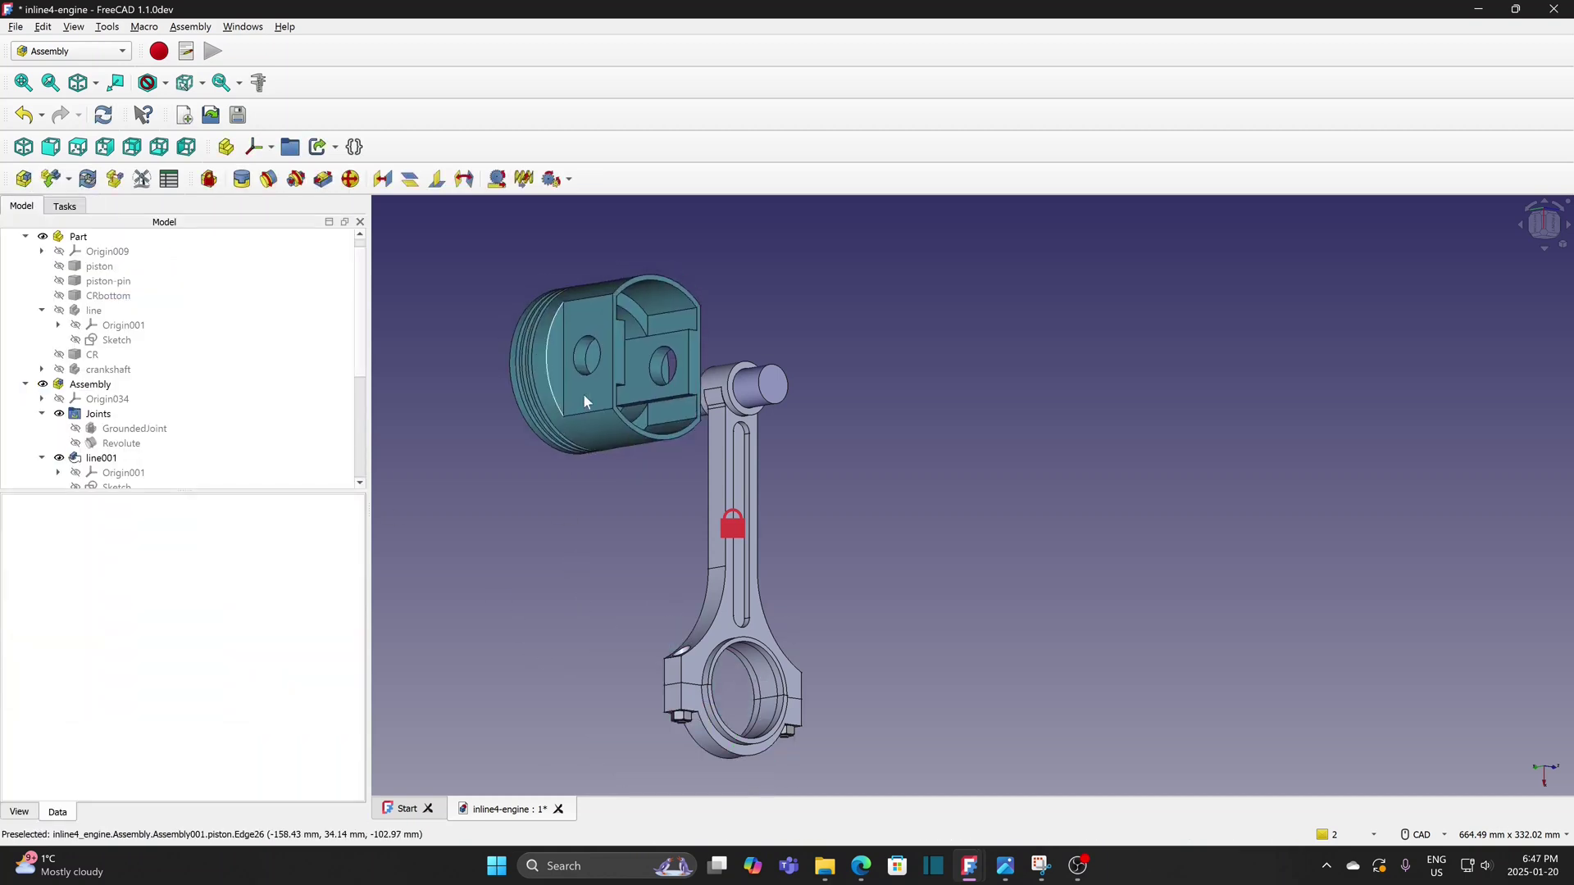
Rotate the piston 90° so its crown faces up, and turn it about 112.5° so a pin-hole side faces the view
double_click(668, 408)
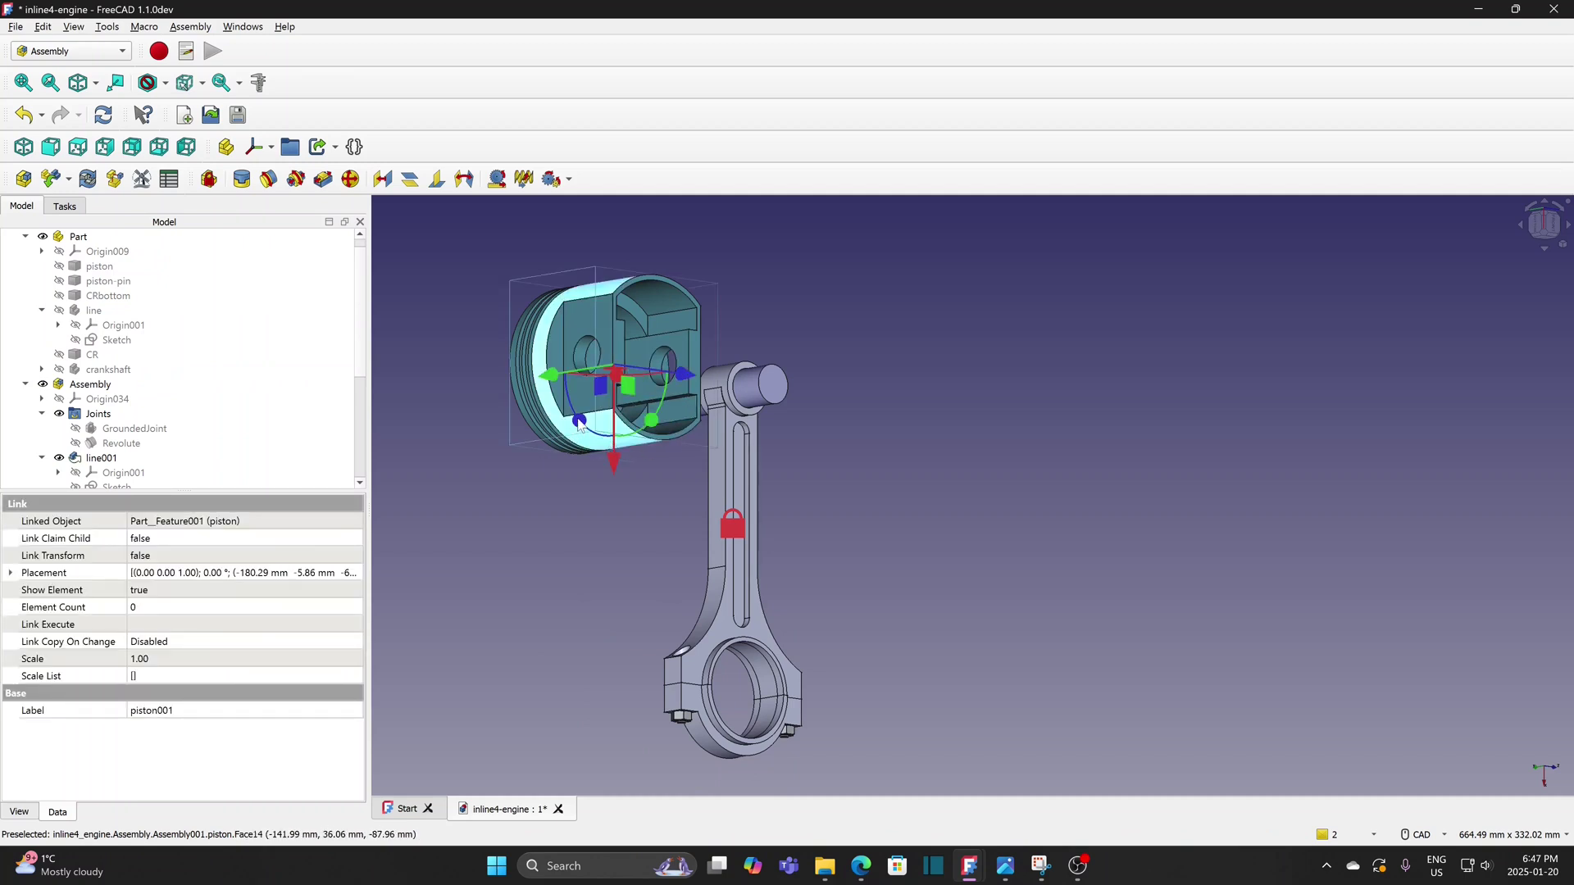
drag(579, 420, 548, 292)
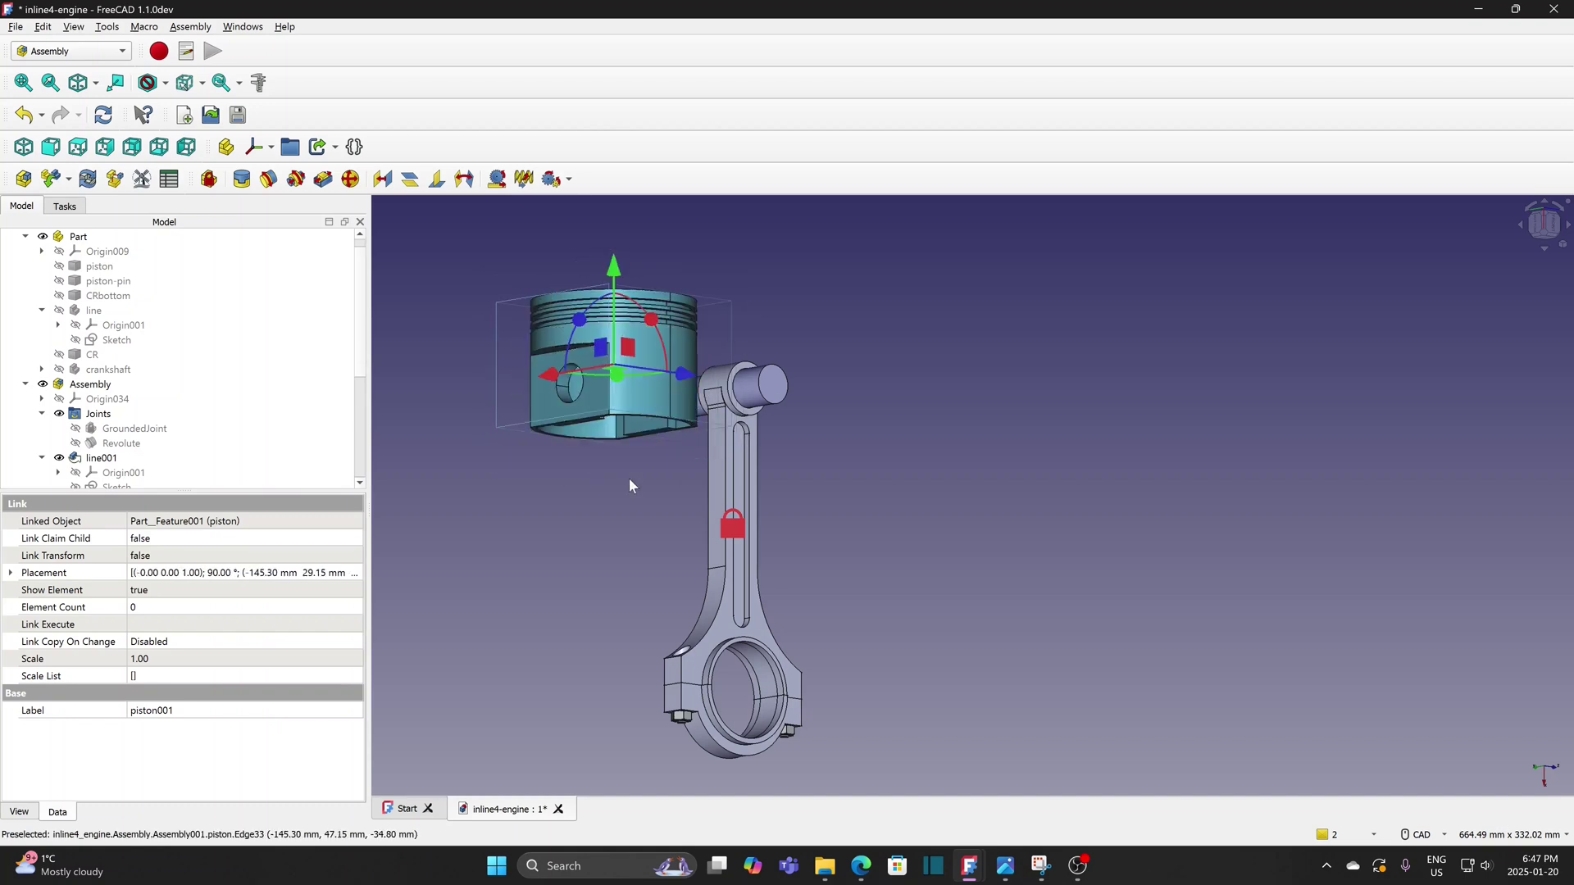
scroll(628, 485, down, 1)
middle_drag(620, 532, 682, 447)
drag(684, 417, 514, 387)
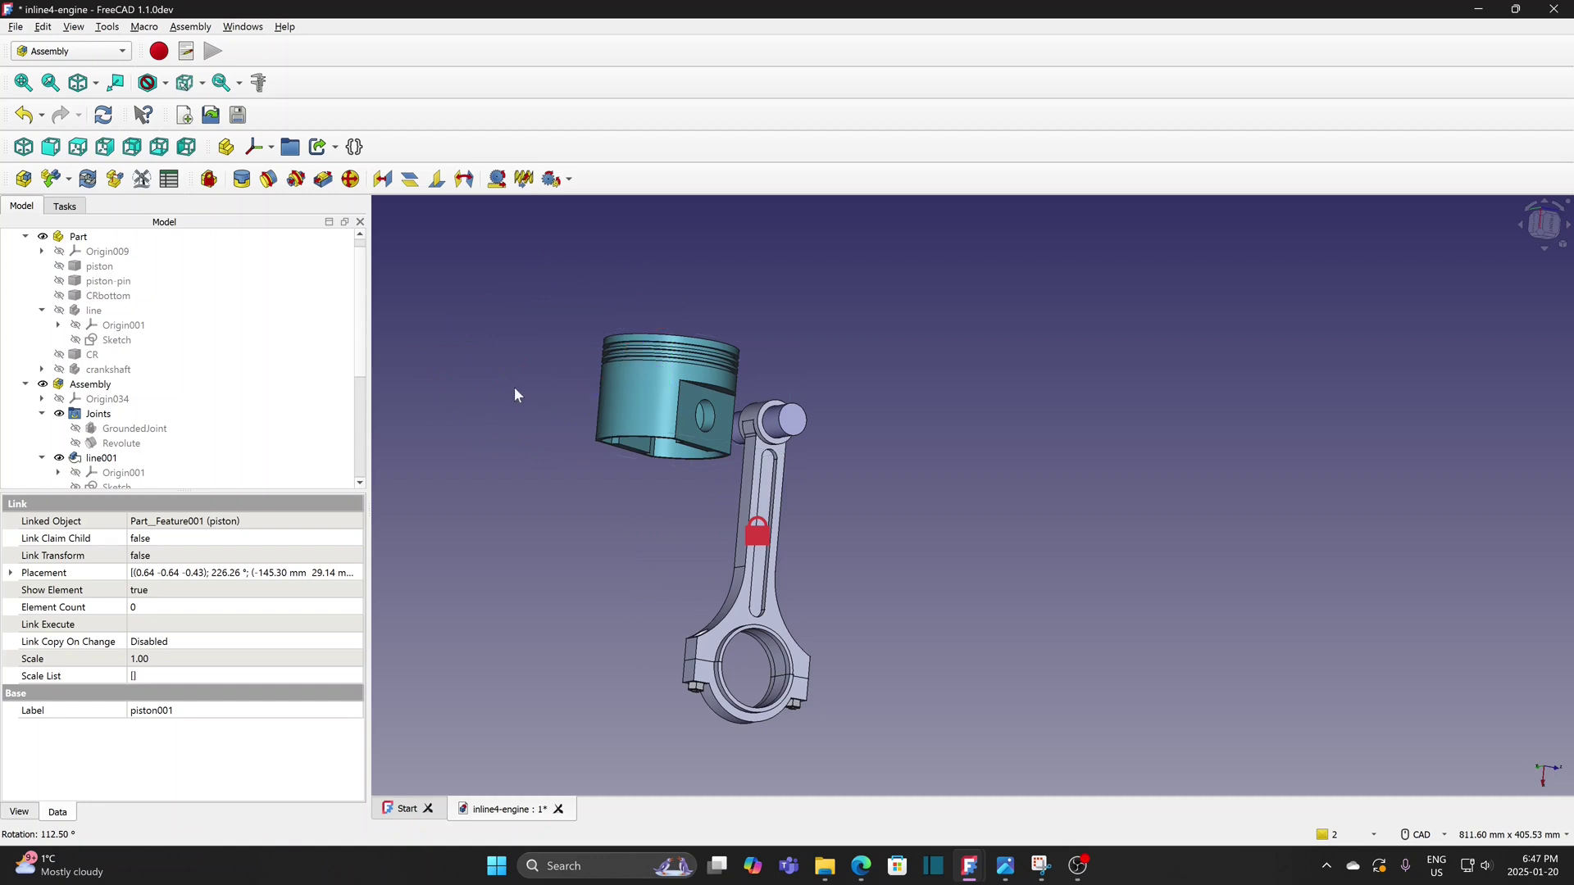
Connect the piston to piston-pin001 with a revolute joint between the piston's pin-hole edge and the pin's end edge
click(269, 179)
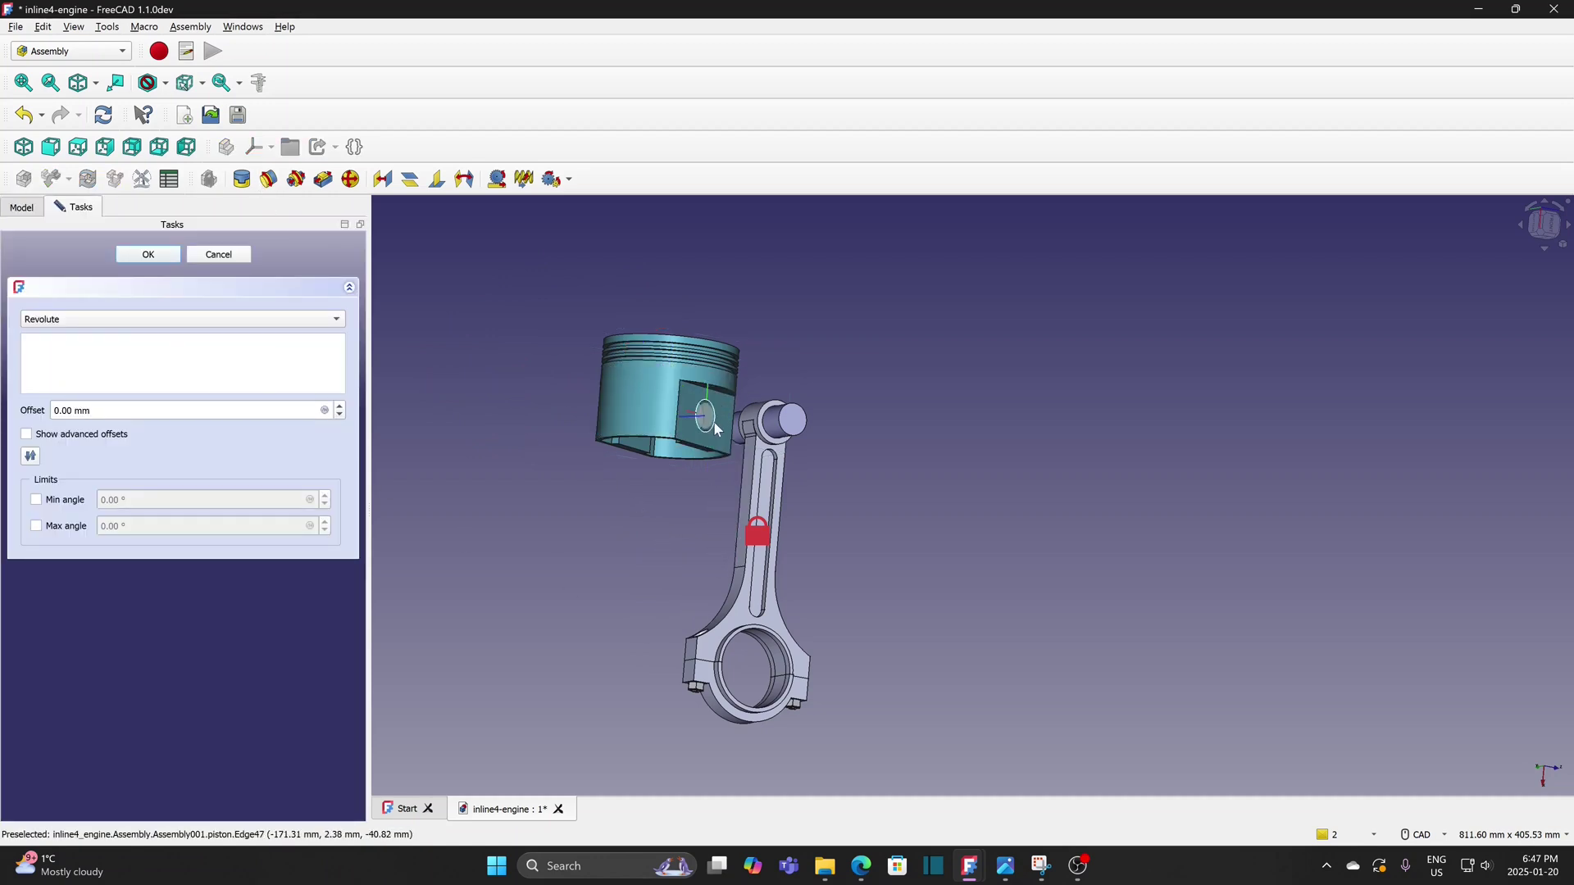
click(807, 438)
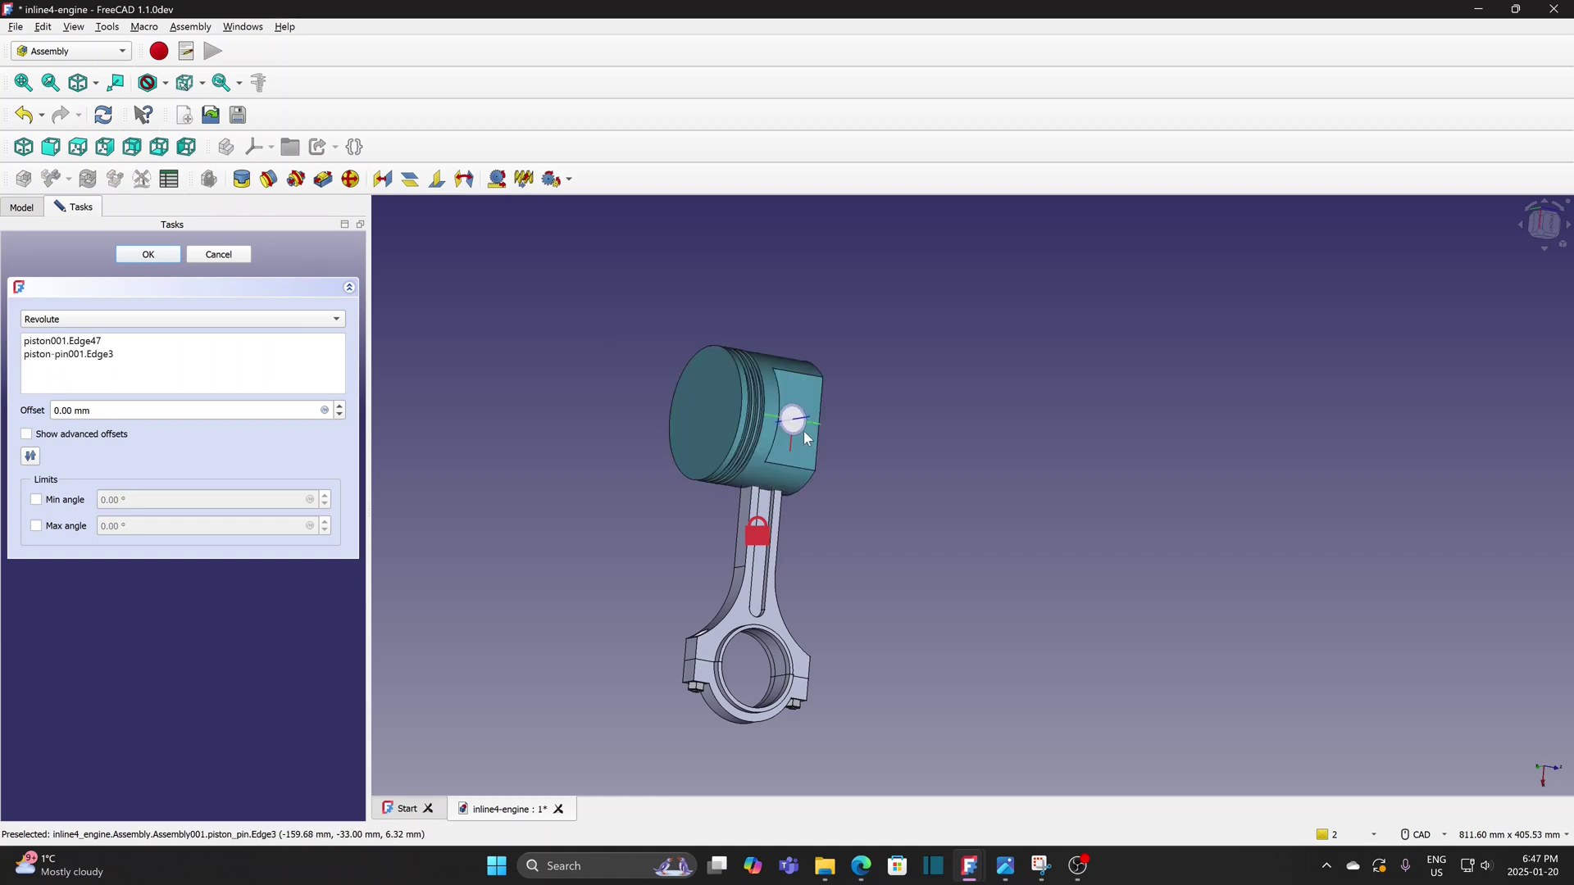
key(Return)
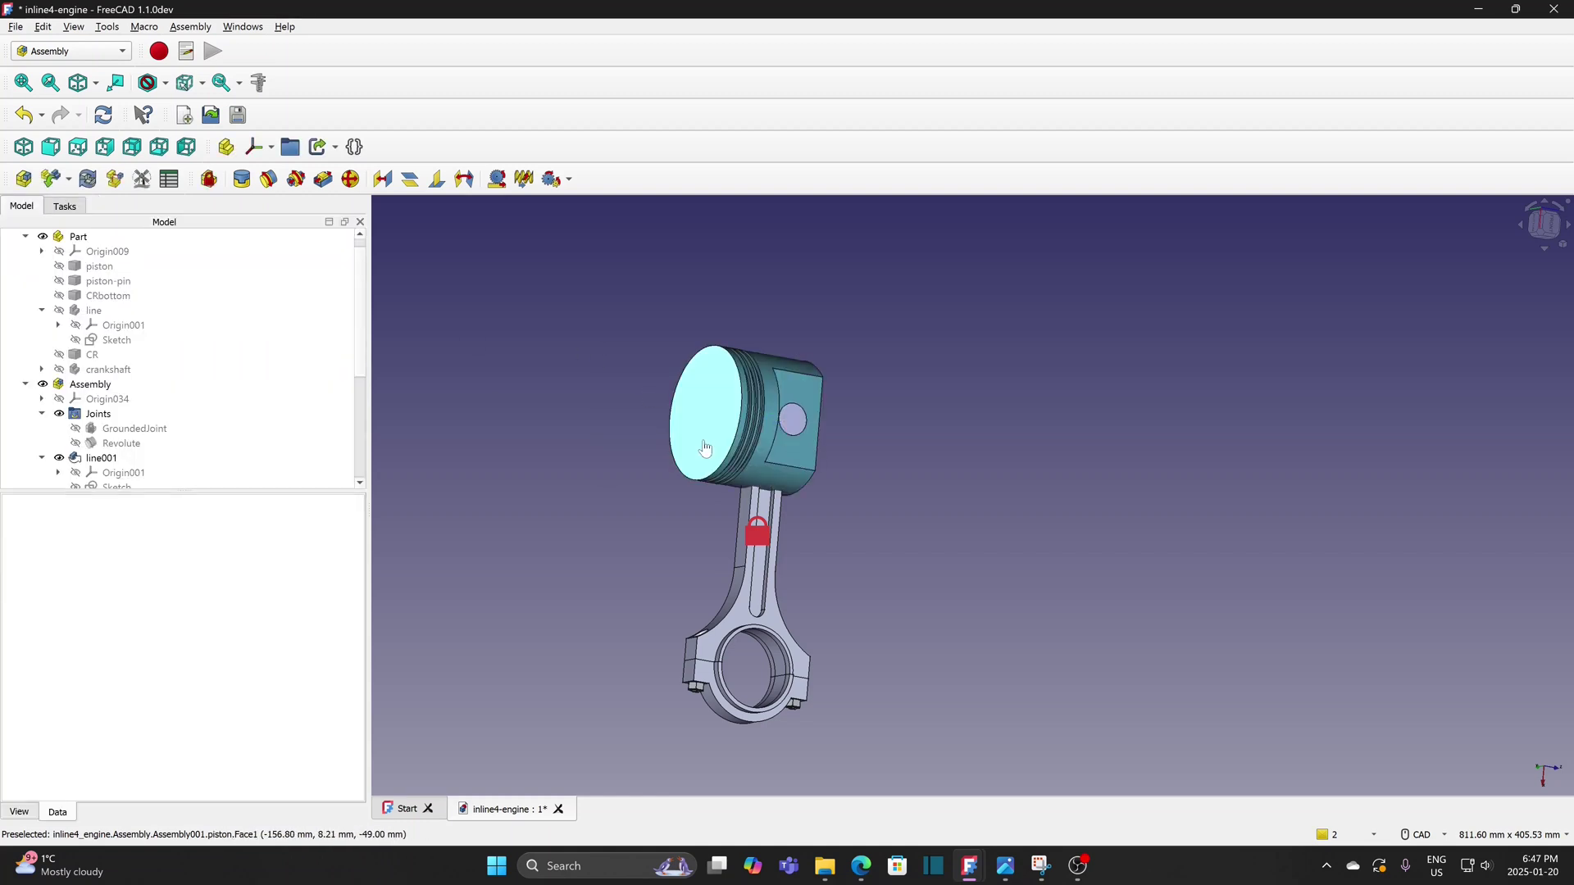
Swing the piston around its pin until the crown faces up, and save the document
drag(707, 360, 794, 317)
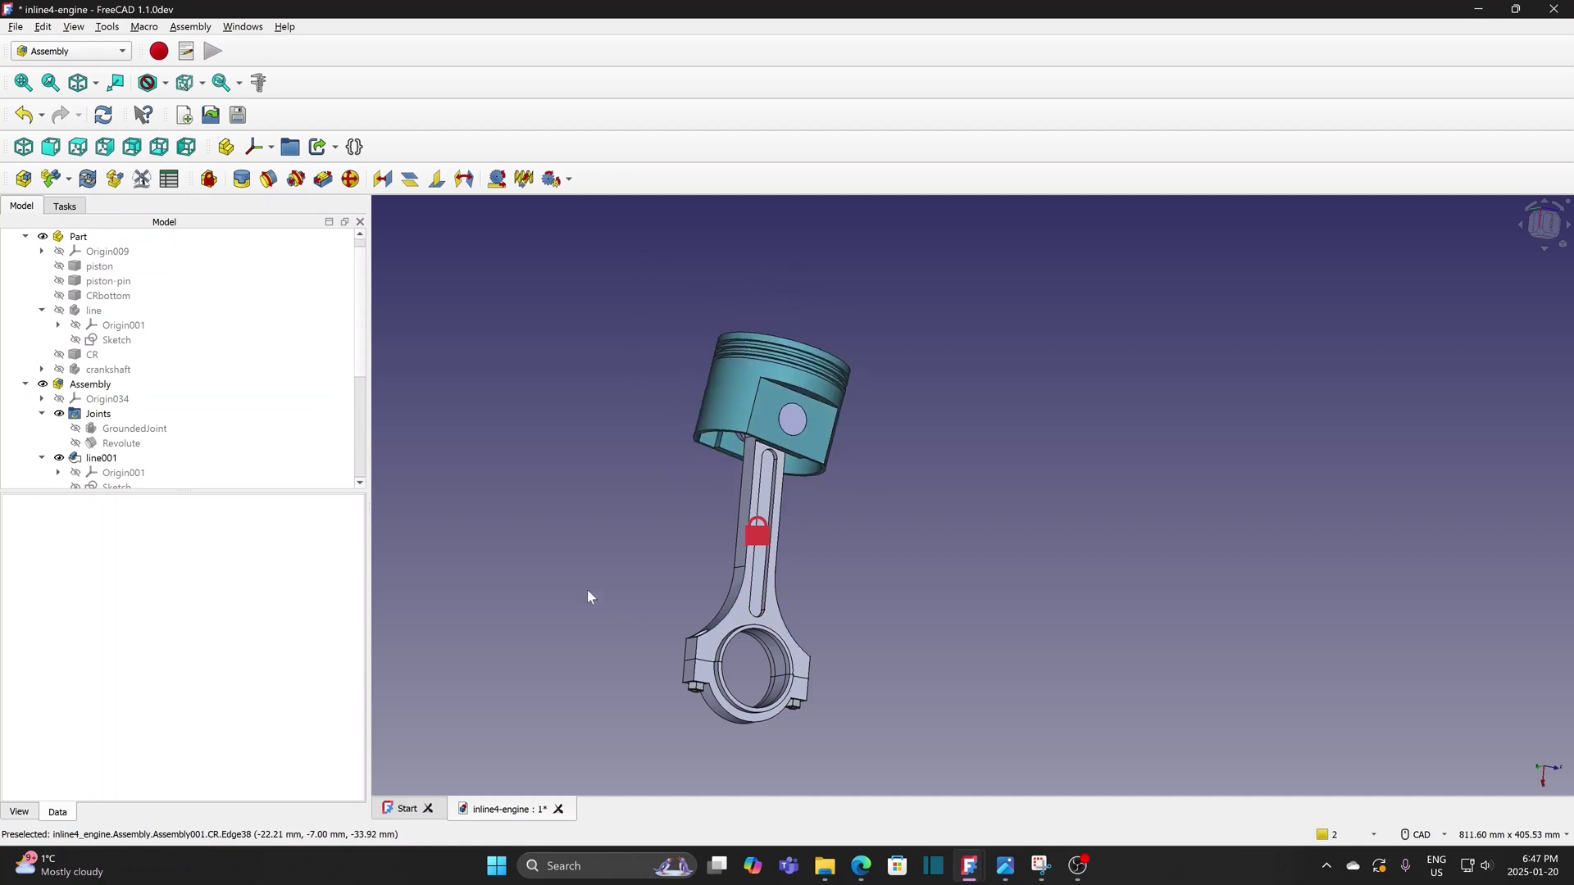
click(15, 26)
click(38, 148)
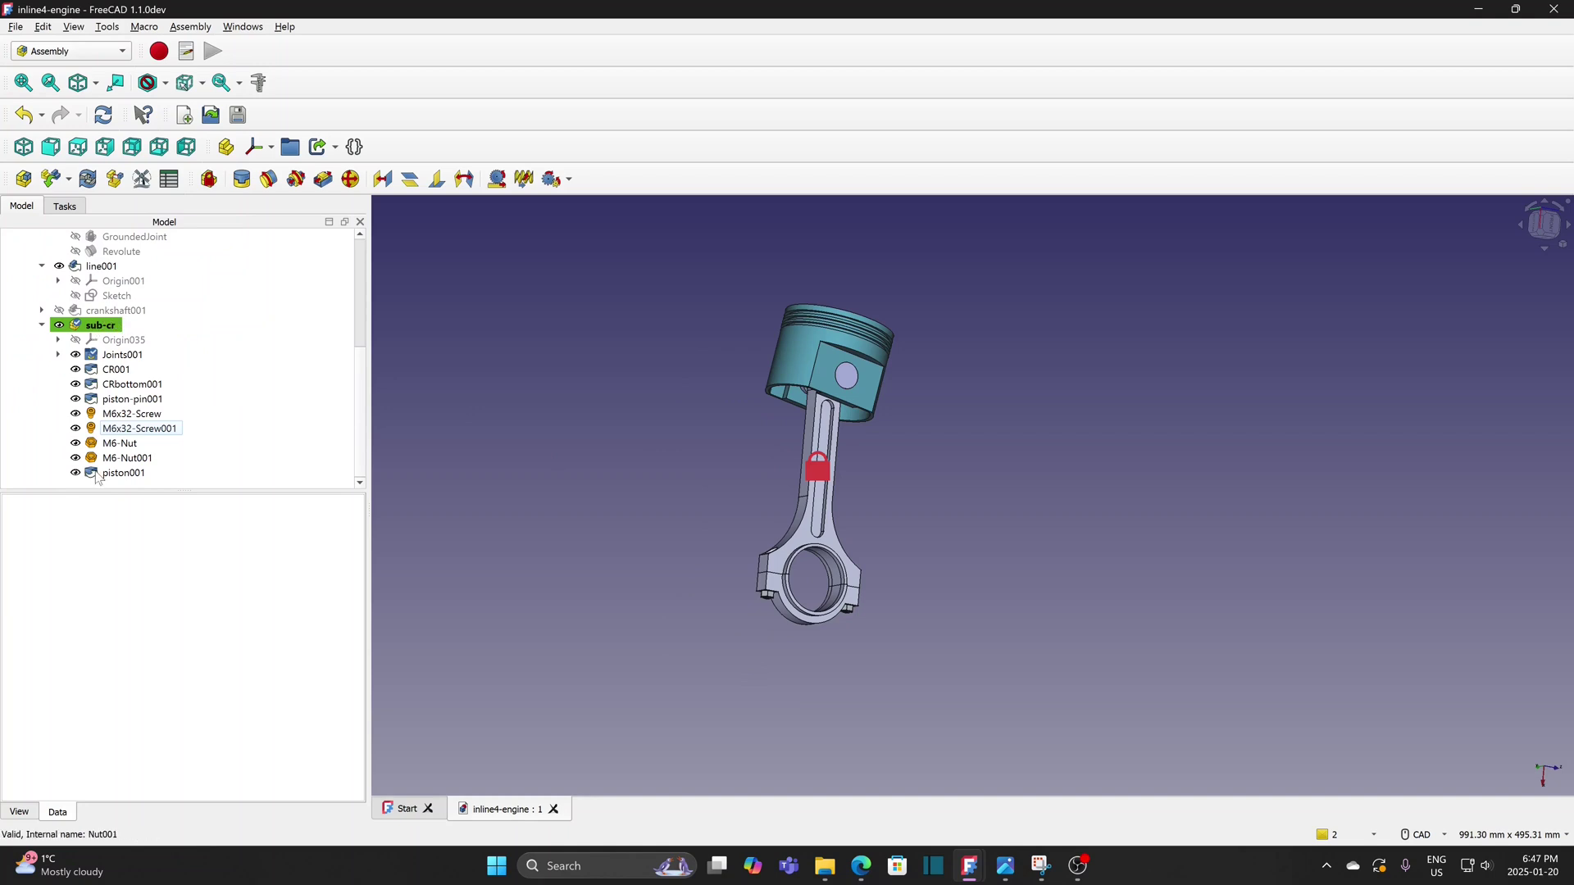
Activate the top-level Assembly and check whether sub-cr is offered among the insertable components
click(42, 326)
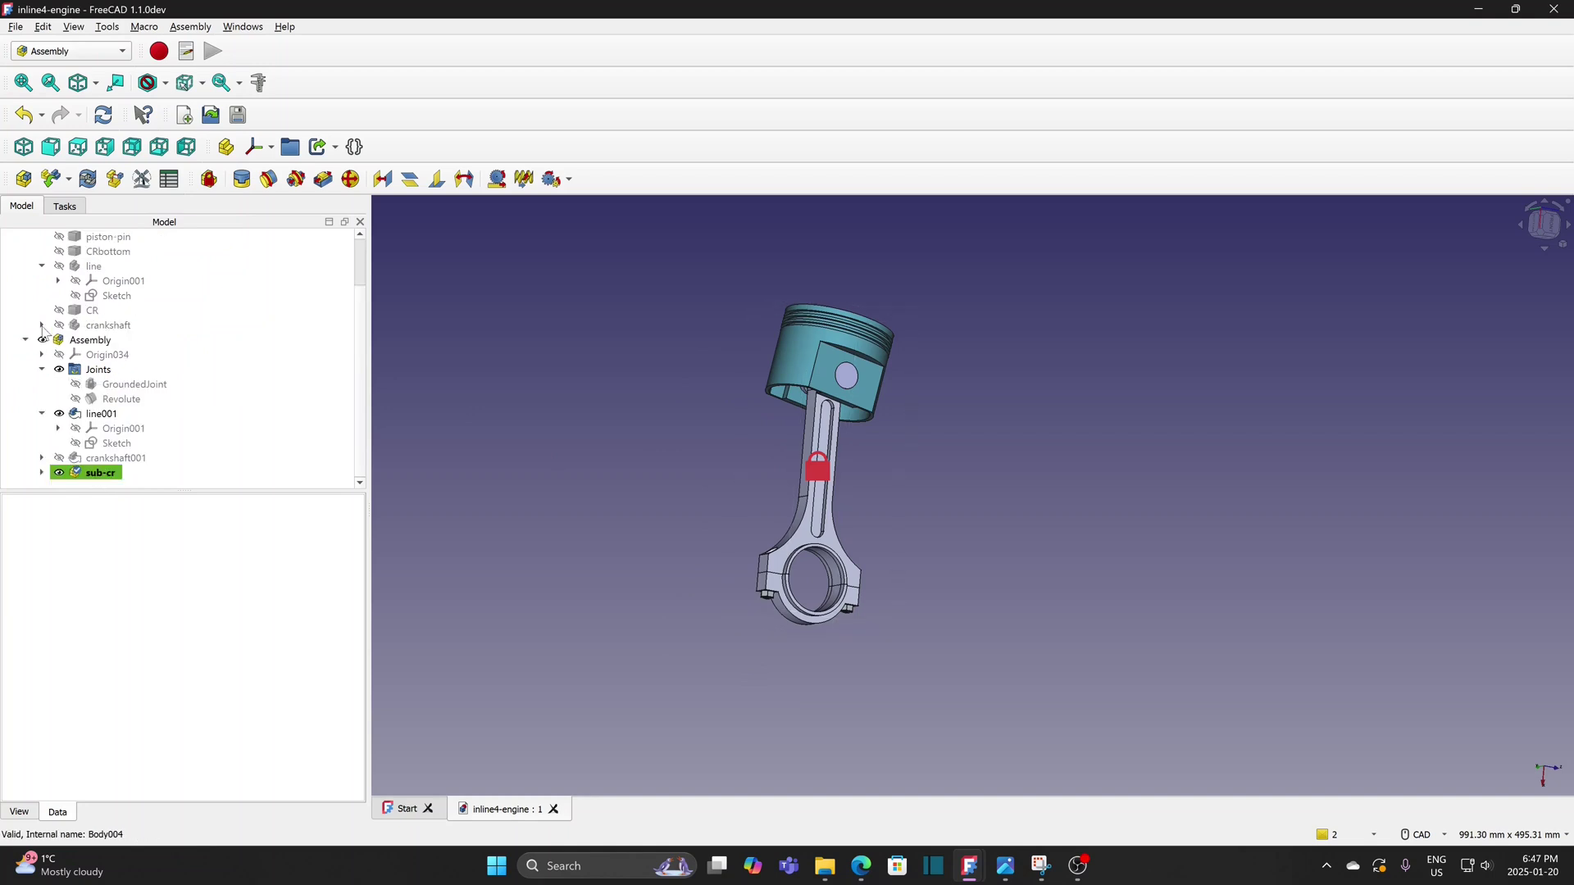
click(92, 341)
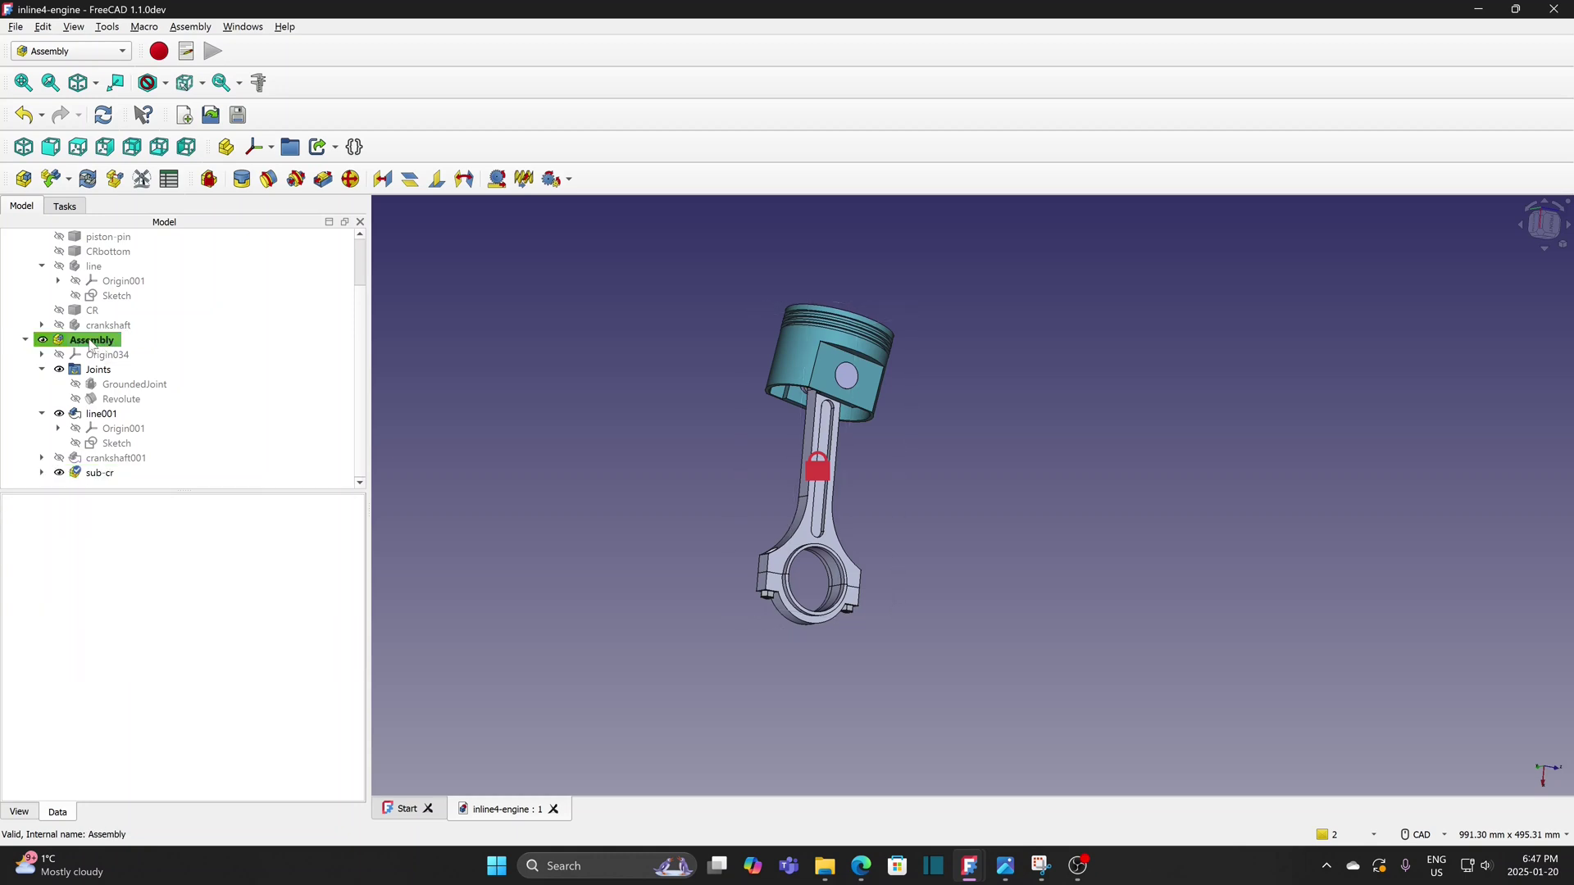
click(50, 179)
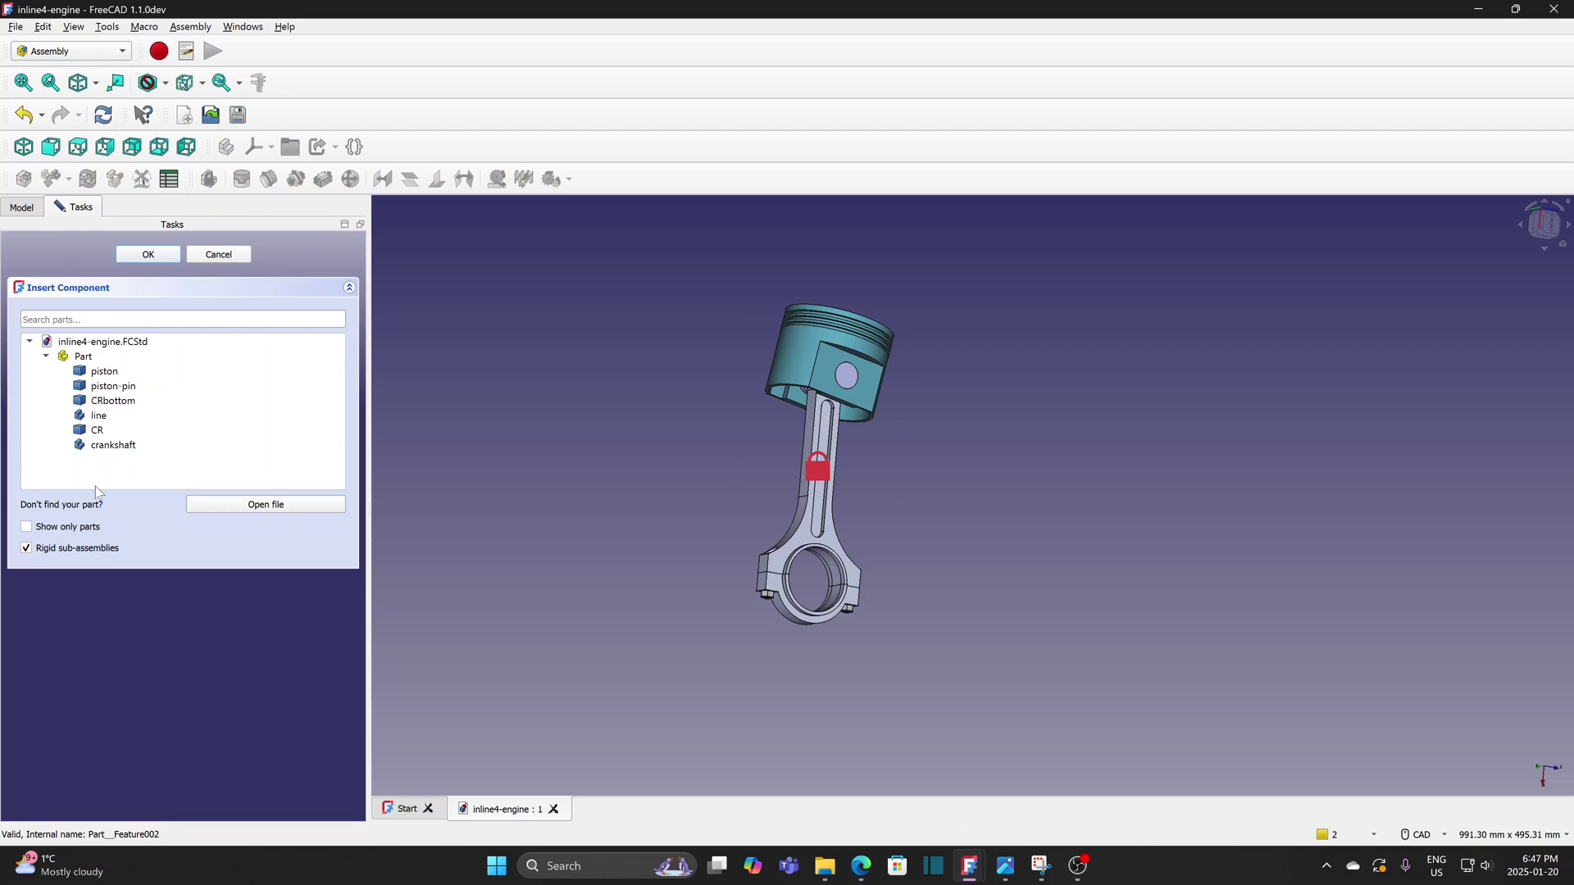
click(232, 257)
Move the sub-cr sub-assembly out of Assembly into the Part container in the model tree
drag(179, 491, 197, 547)
click(120, 532)
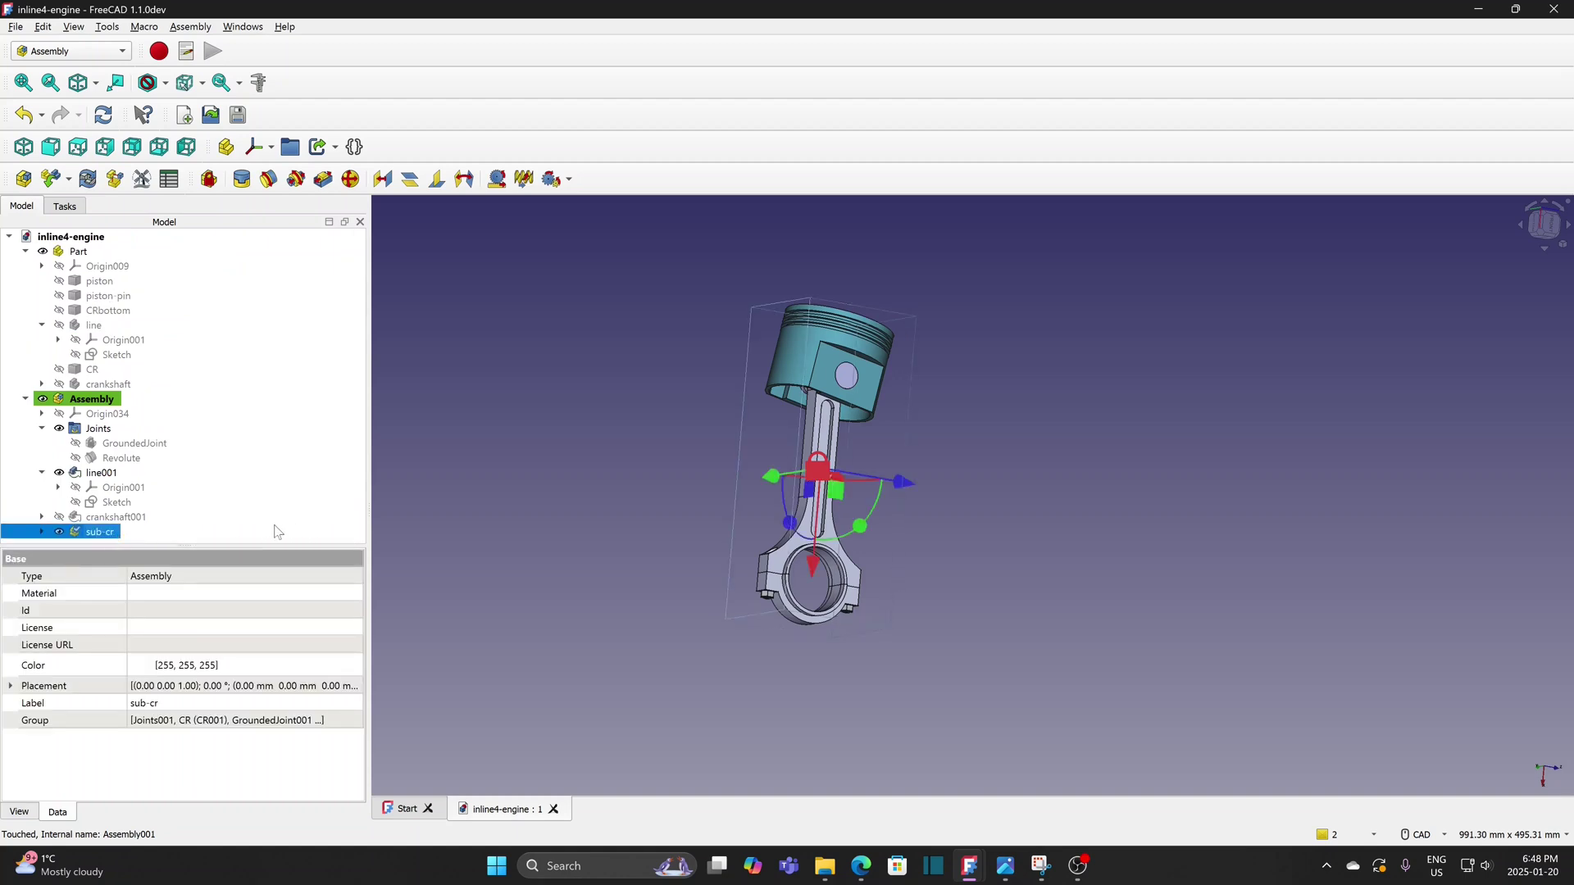
drag(100, 534, 238, 263)
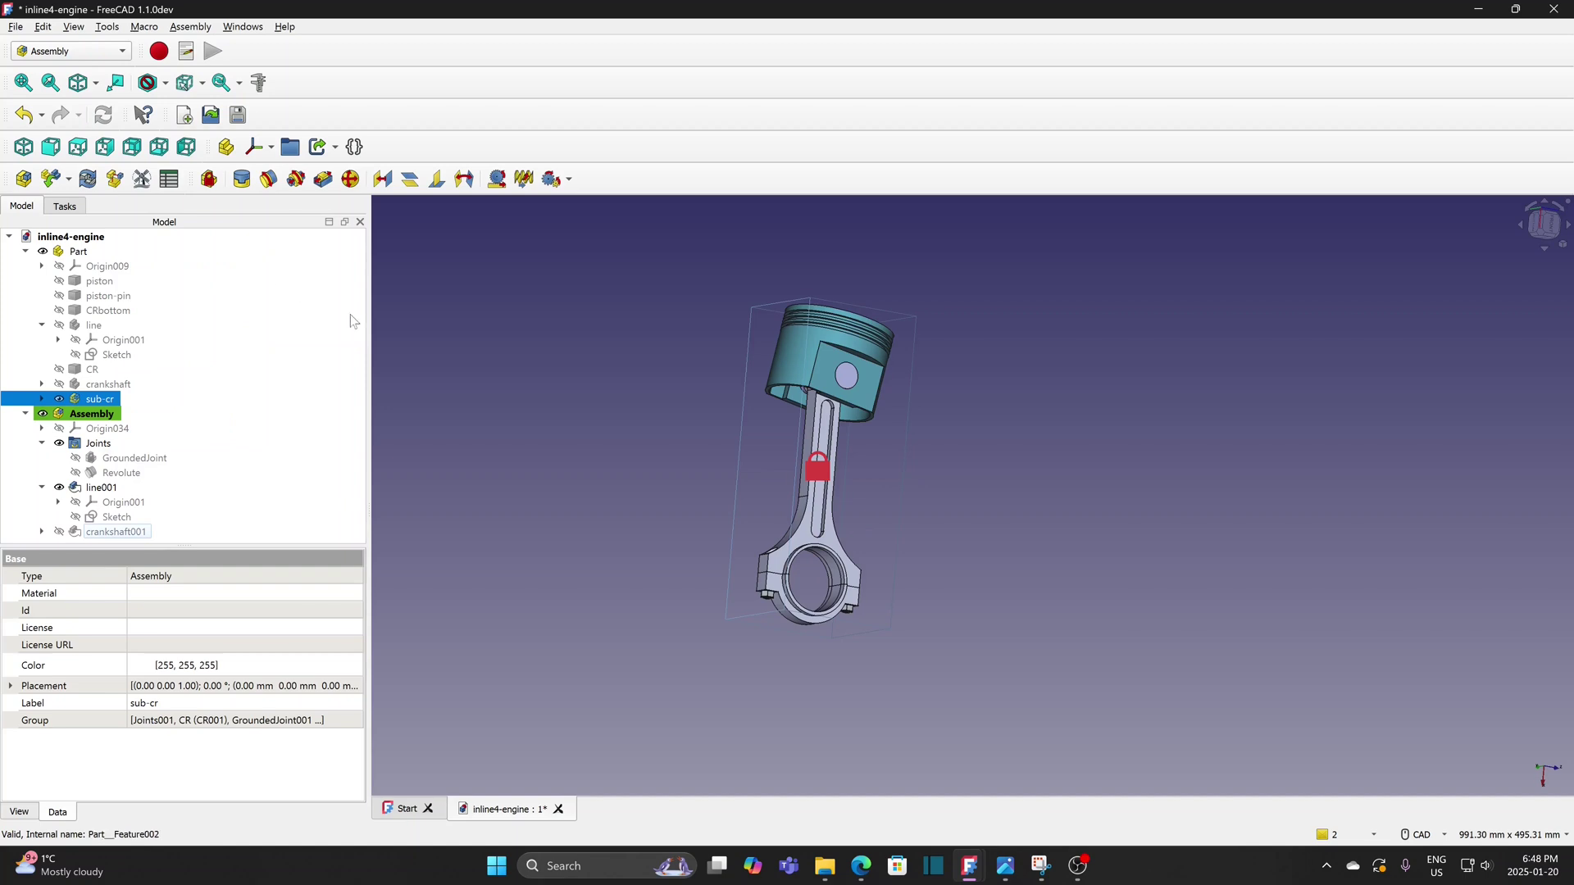
click(238, 448)
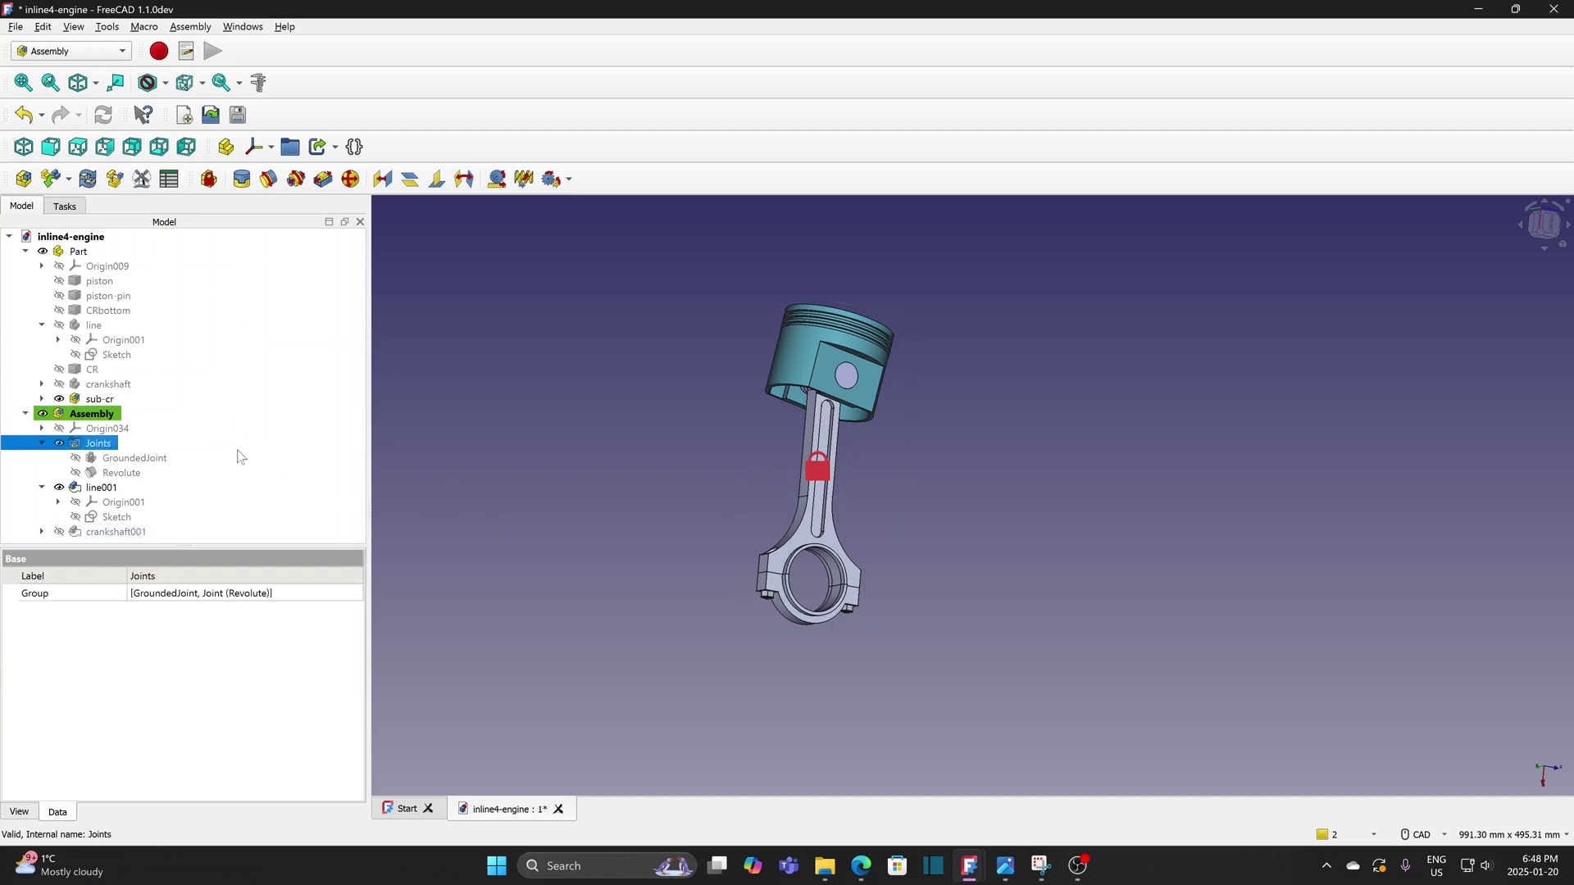
Hide sub-cr and show crankshaft001 together with the Sketch inside line001
click(102, 400)
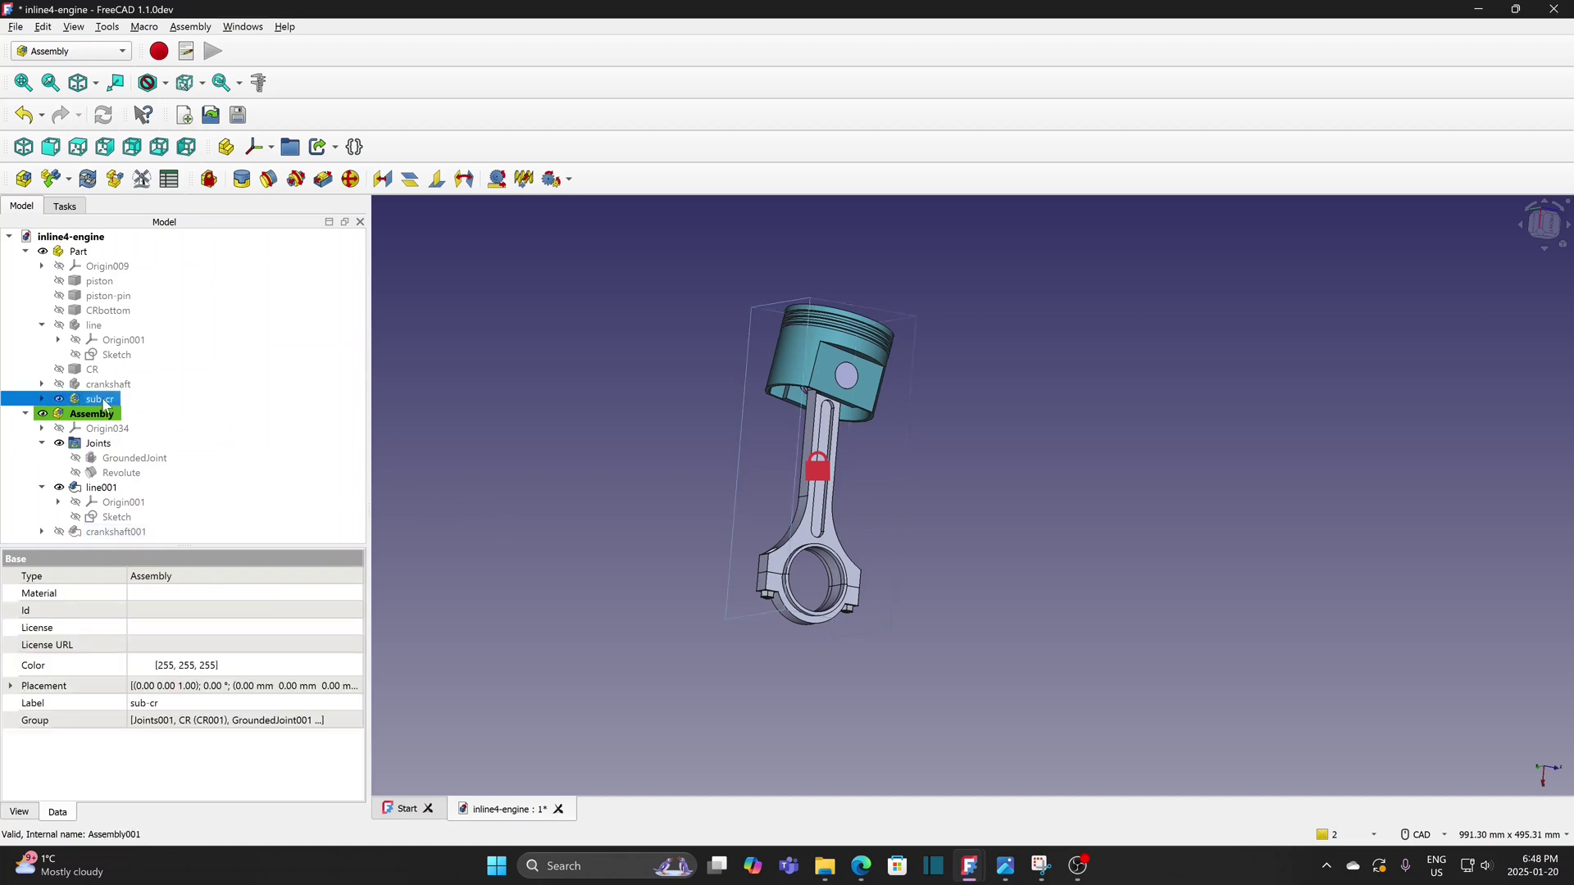
key(space)
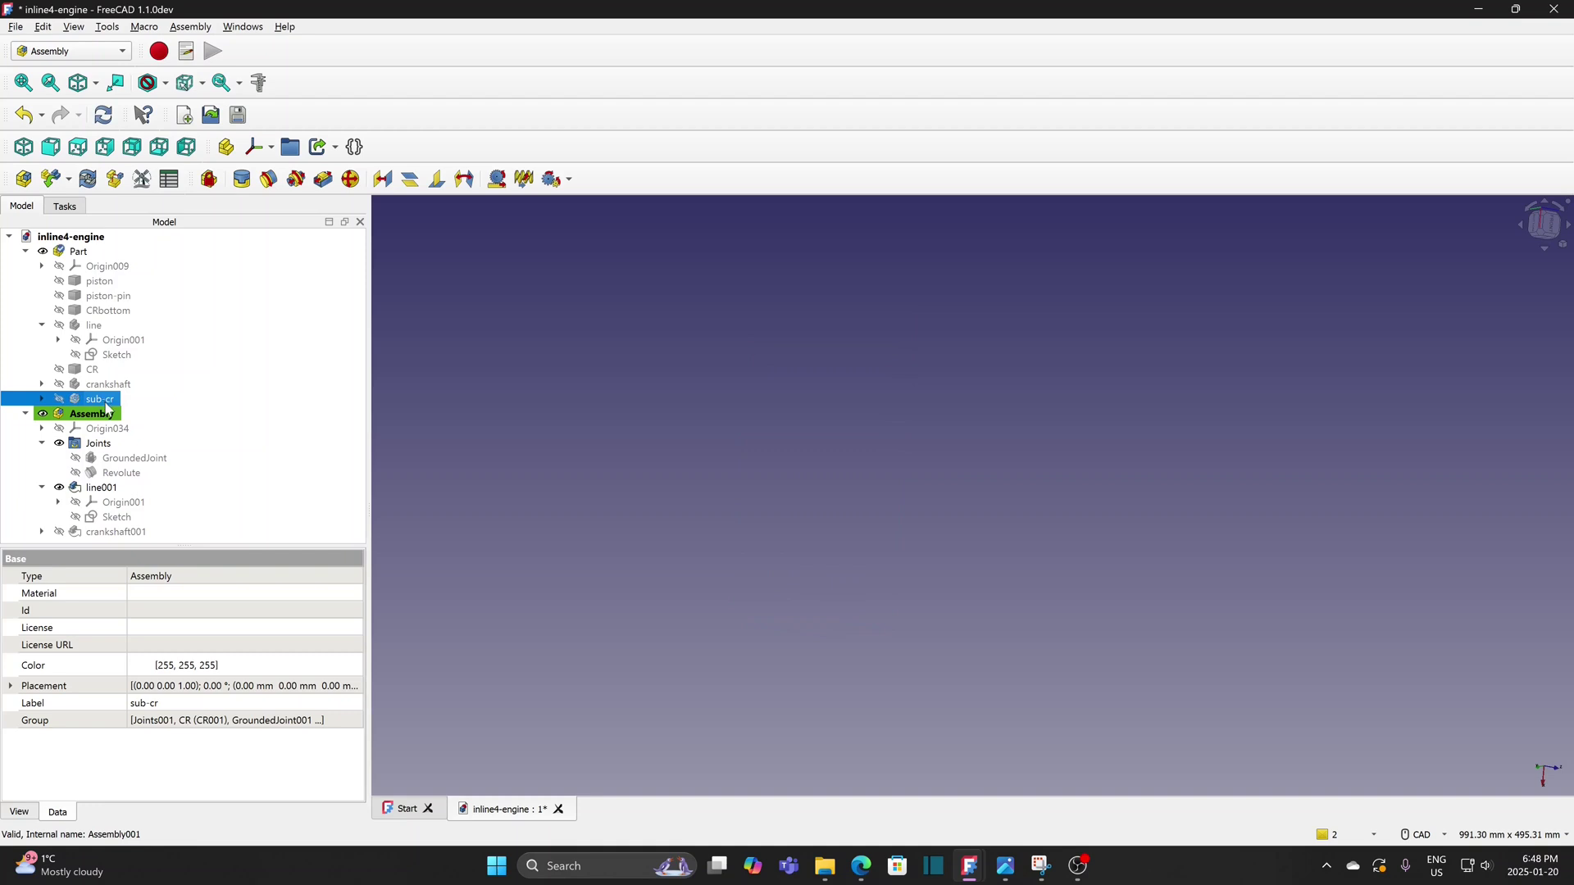
click(123, 532)
key(space)
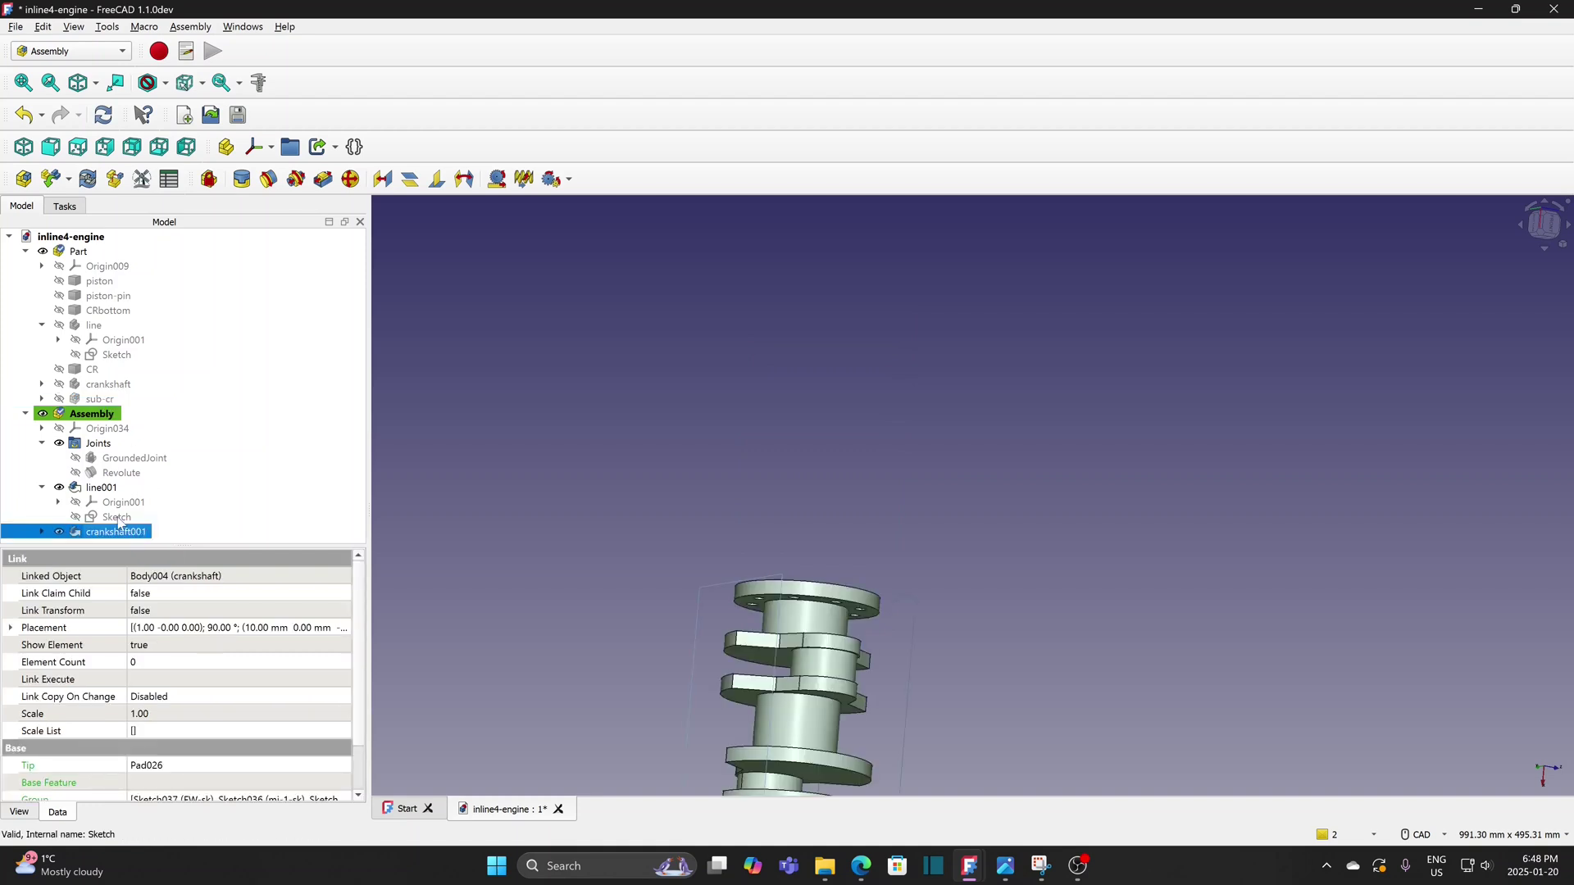
click(116, 517)
key(space)
scroll(822, 524, down, 4)
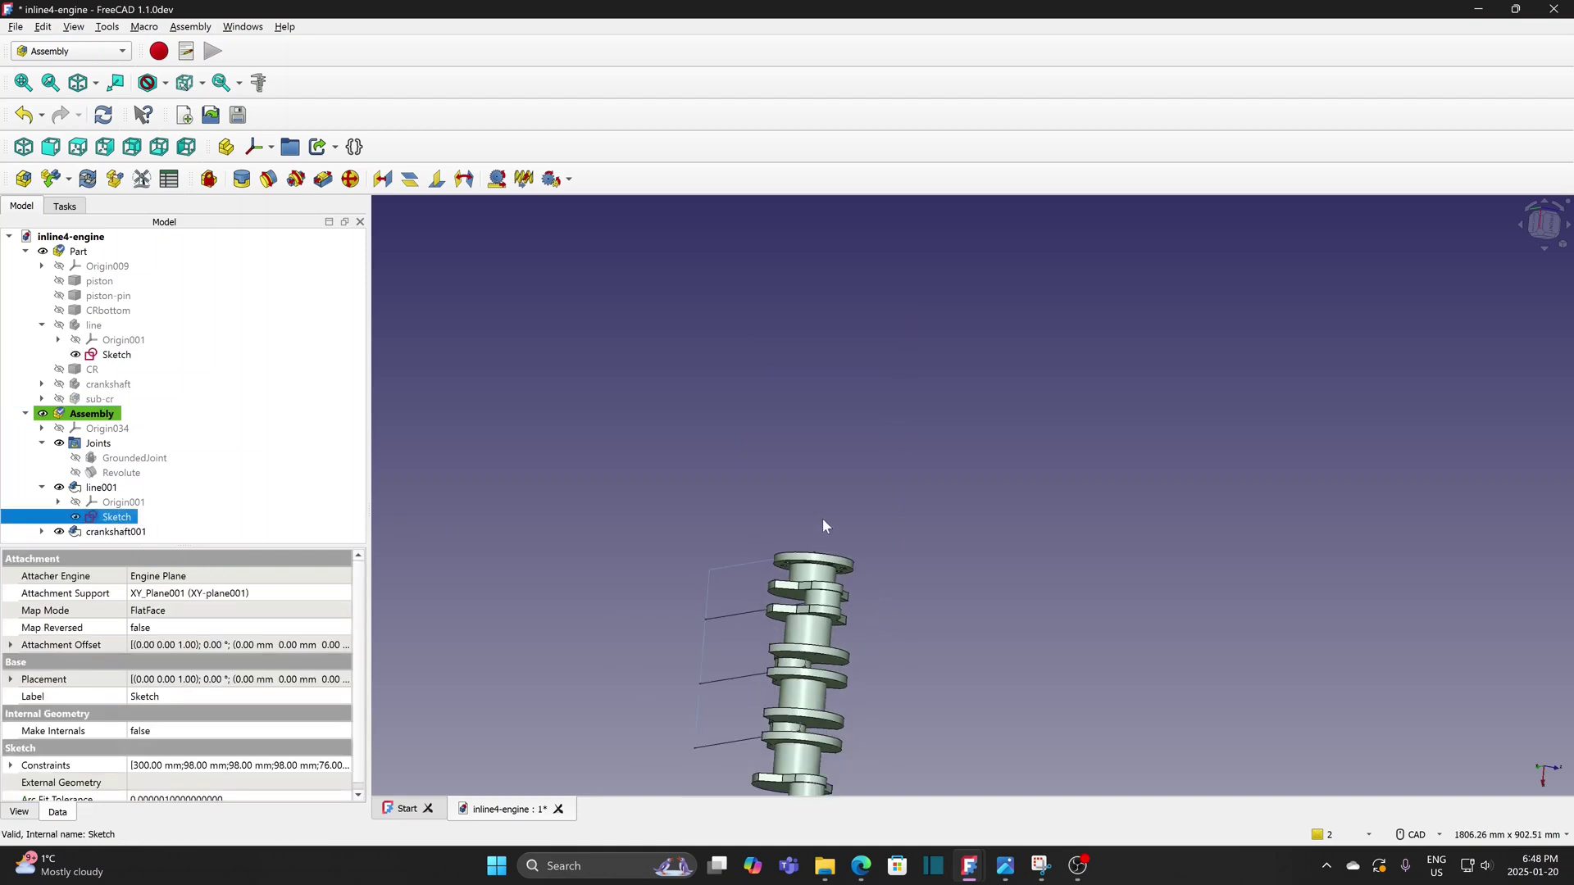
Insert one sub-cr into Assembly with rigid sub-assemblies turned off, and move it clear of the crankshaft's flanged end
click(823, 518)
key(2)
middle_drag(1003, 446, 802, 639)
scroll(783, 642, up, 2)
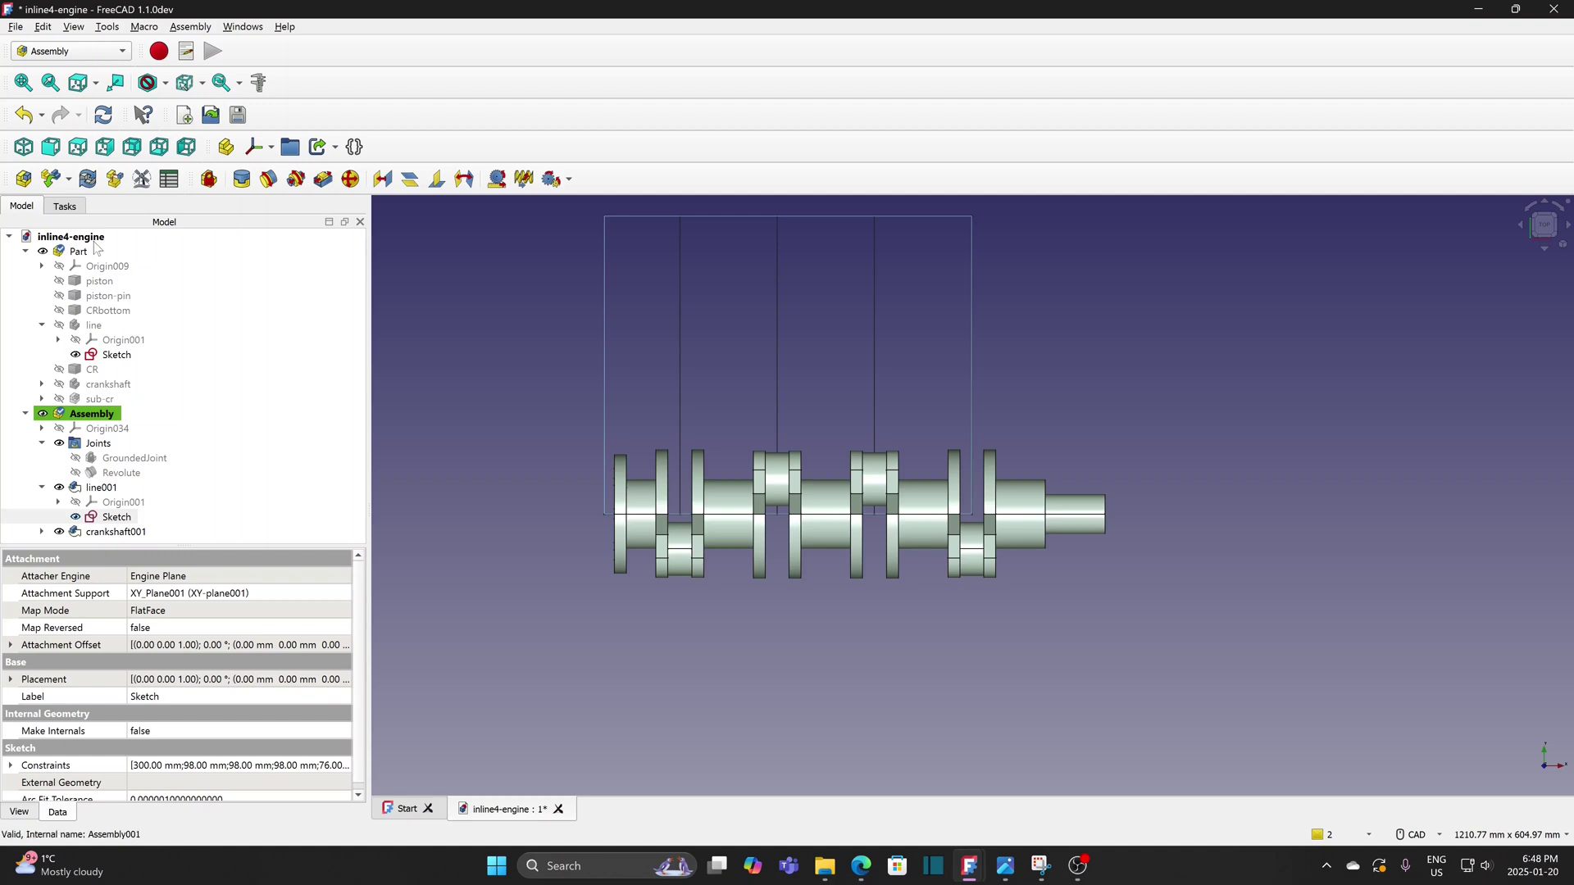
click(51, 178)
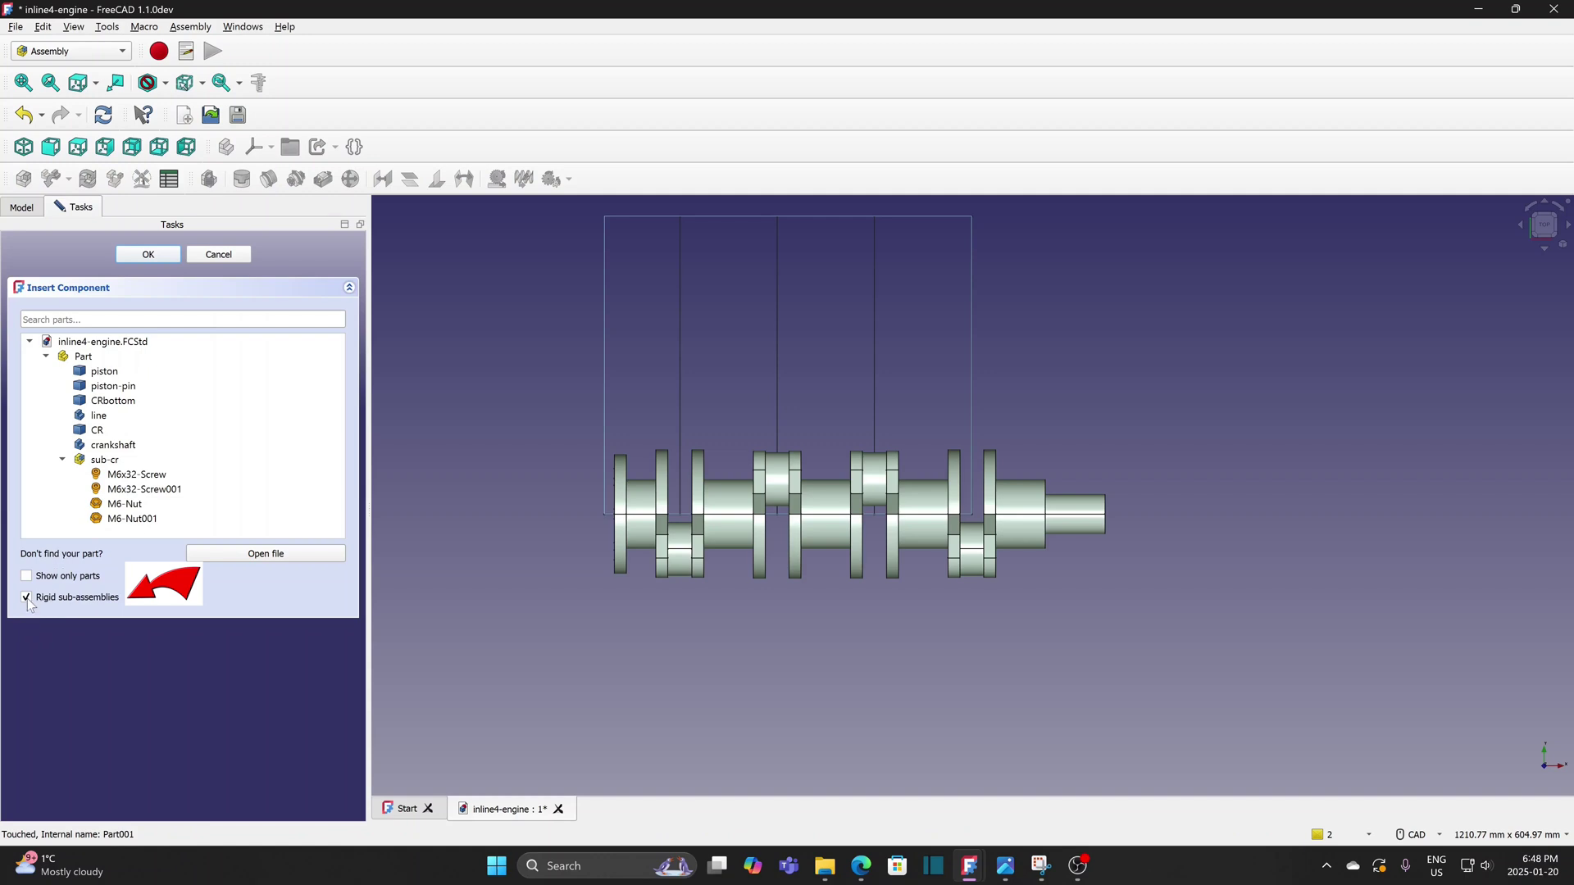
click(117, 464)
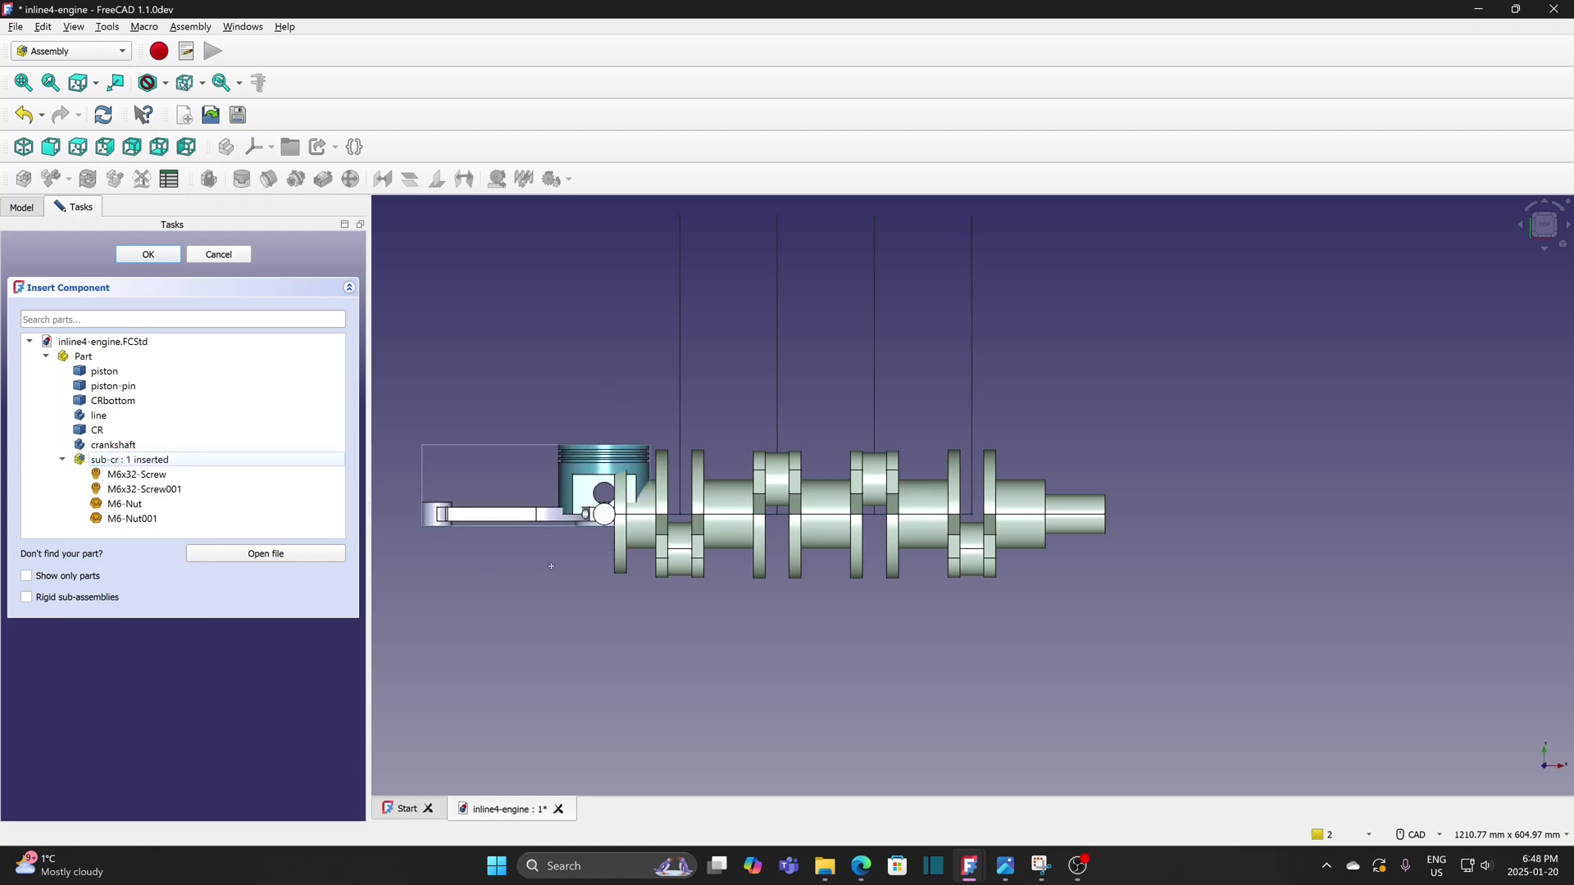
middle_drag(553, 575, 565, 508)
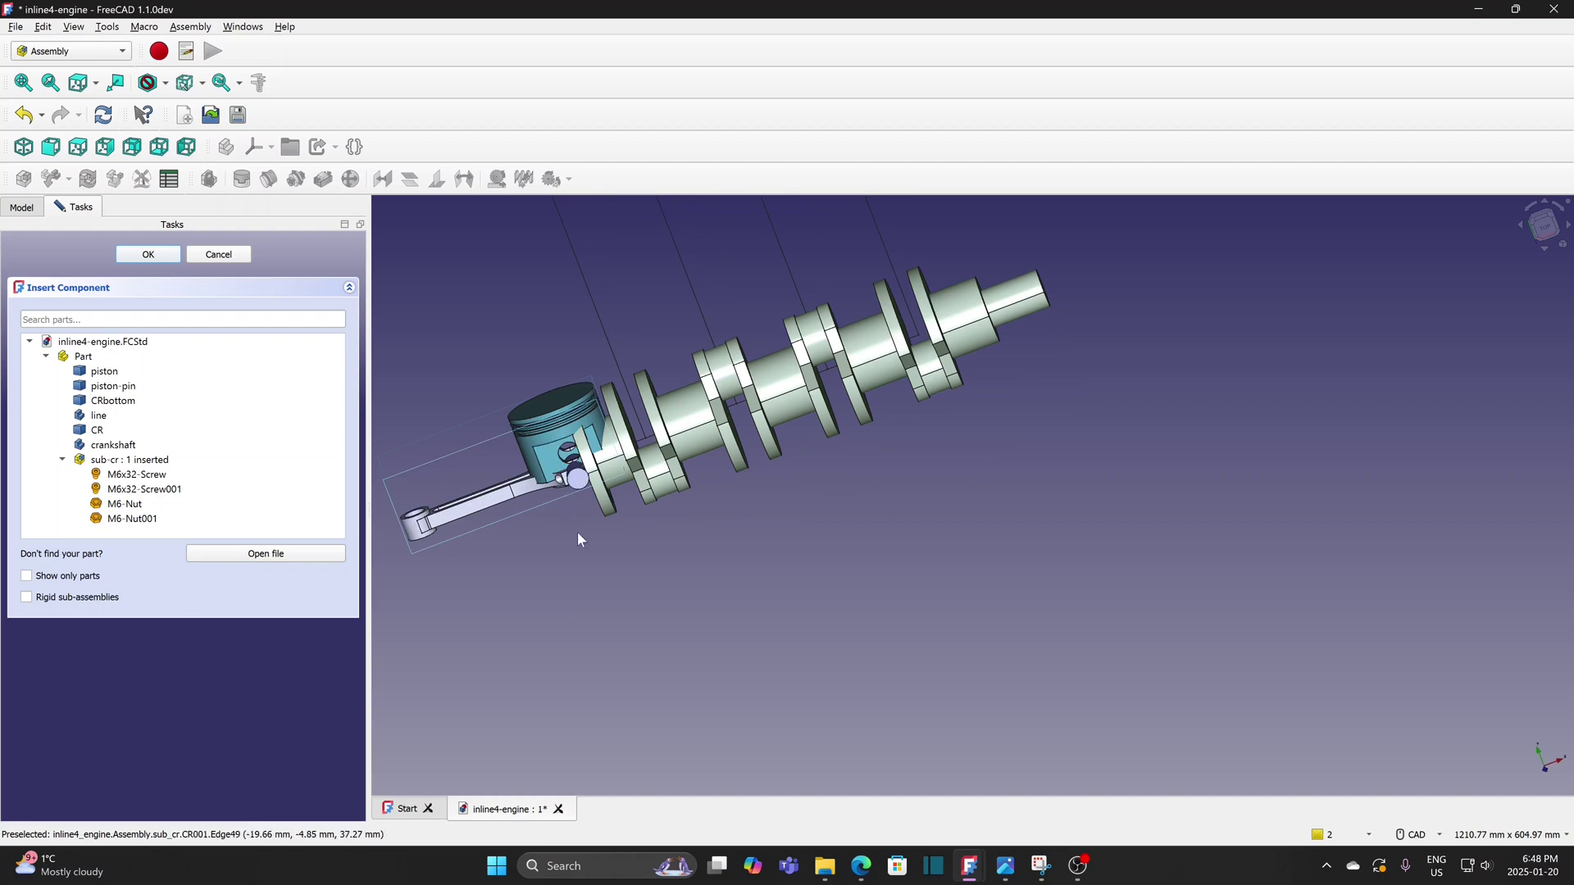
scroll(571, 537, up, 1)
scroll(571, 536, up, 2)
middle_drag(524, 459, 839, 562)
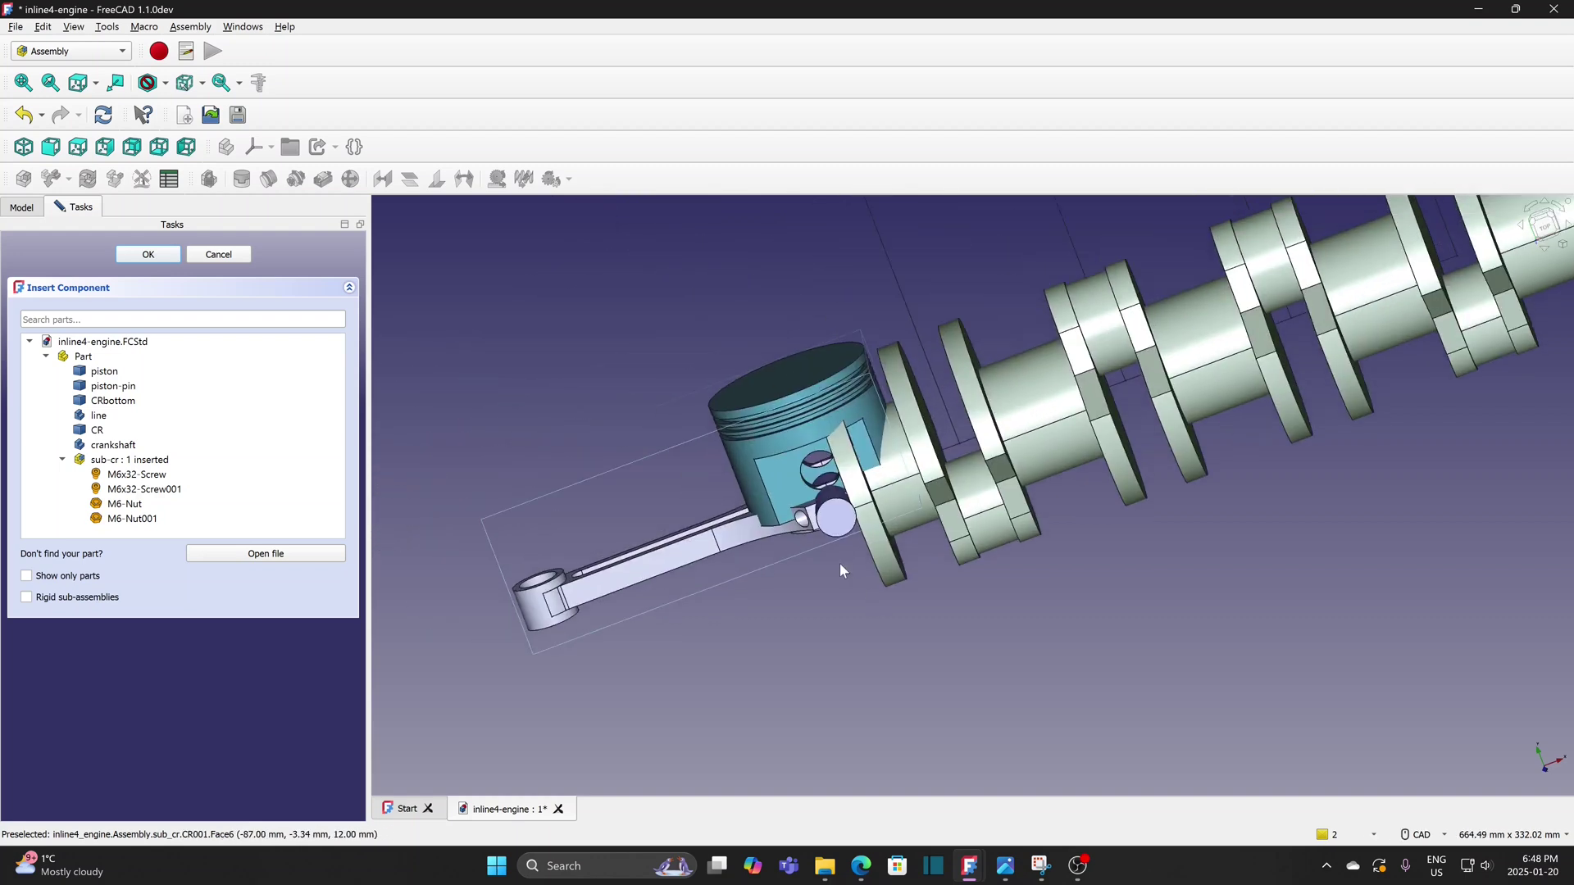
click(701, 441)
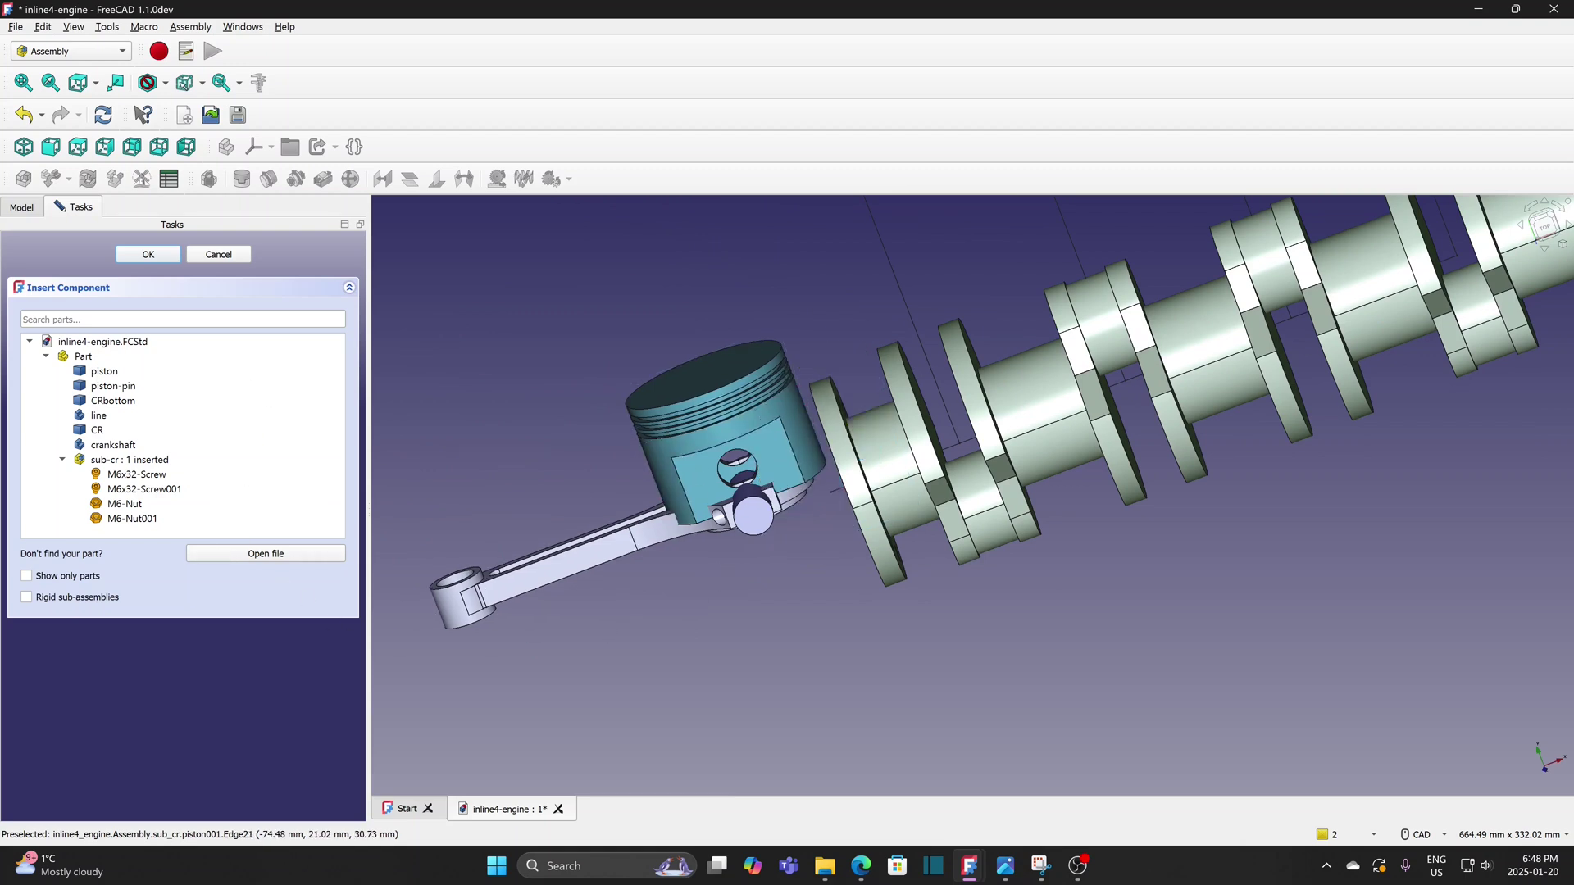
click(228, 257)
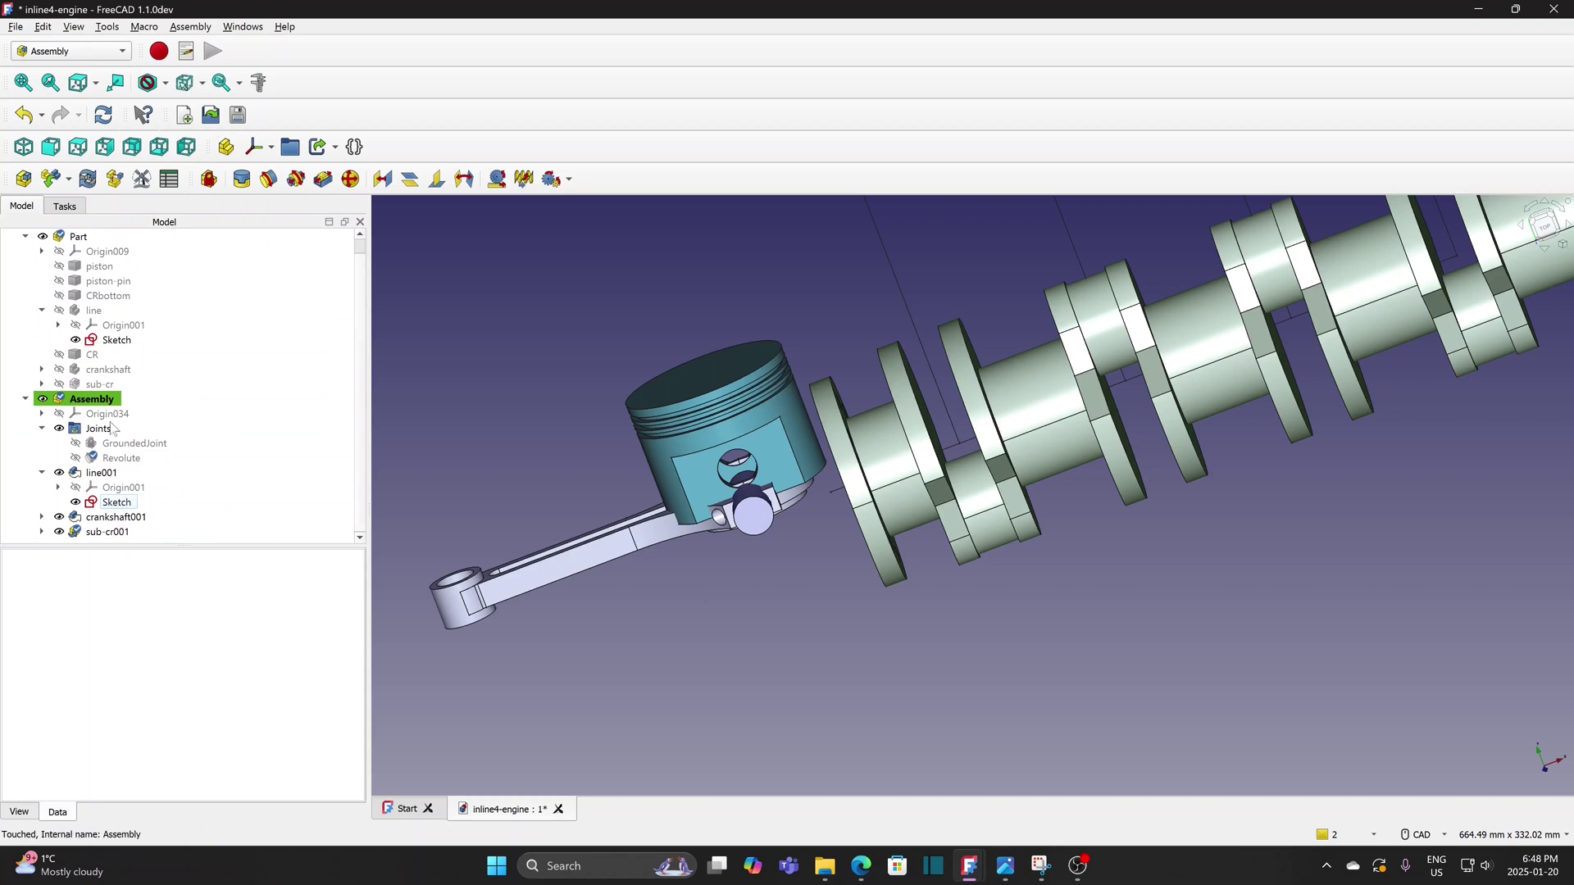
Delete the sub-cr001 sub-assembly from Assembly
click(114, 533)
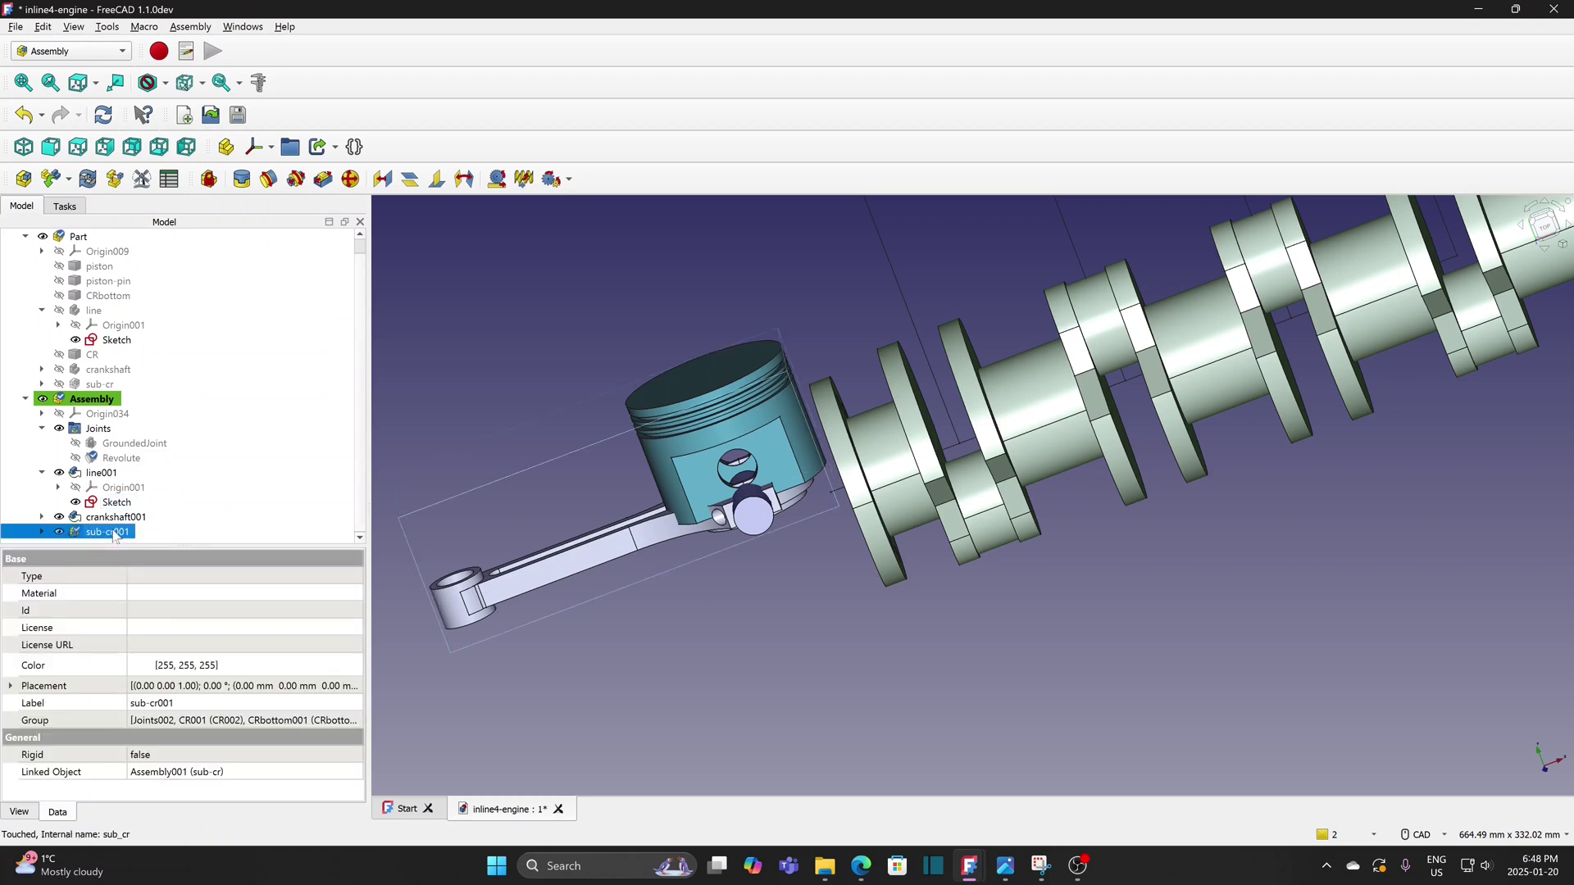
key(Delete)
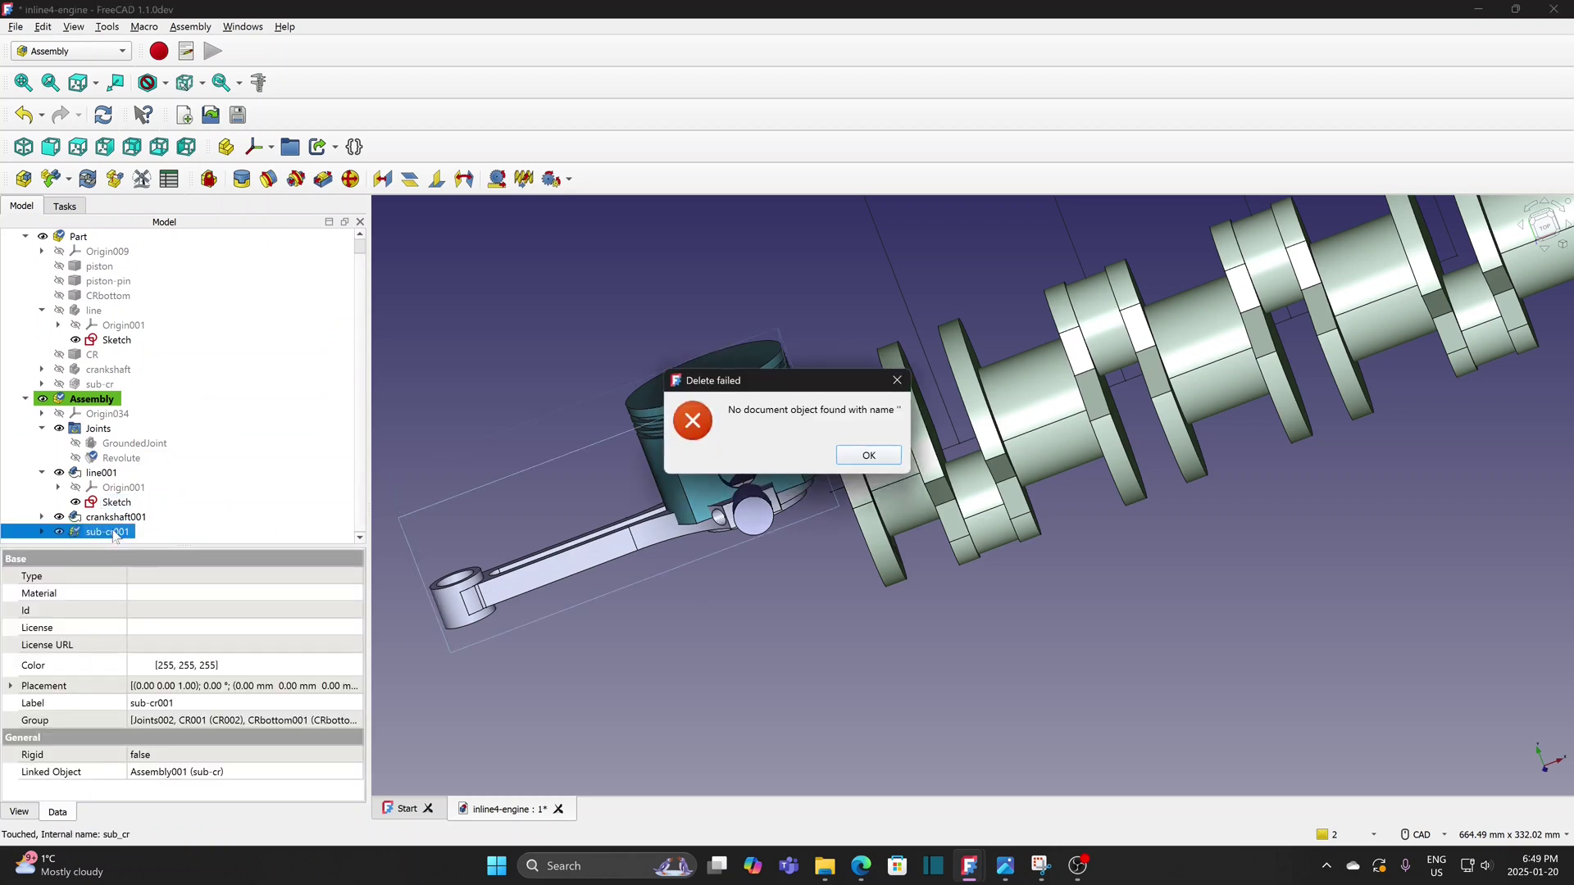
click(869, 456)
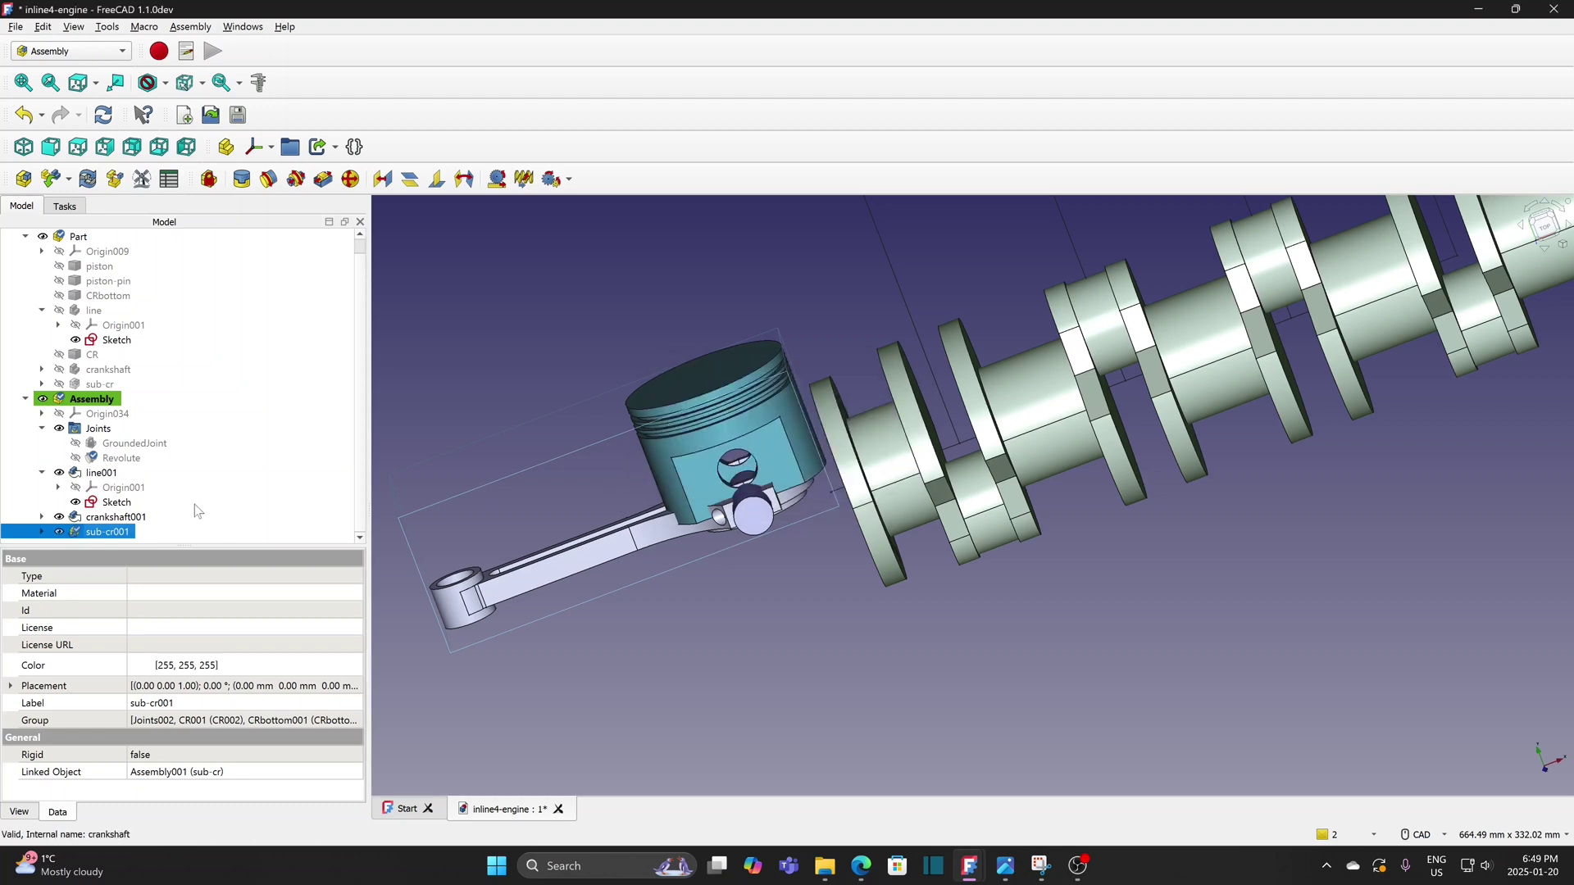
key(Up)
click(121, 535)
key(Delete)
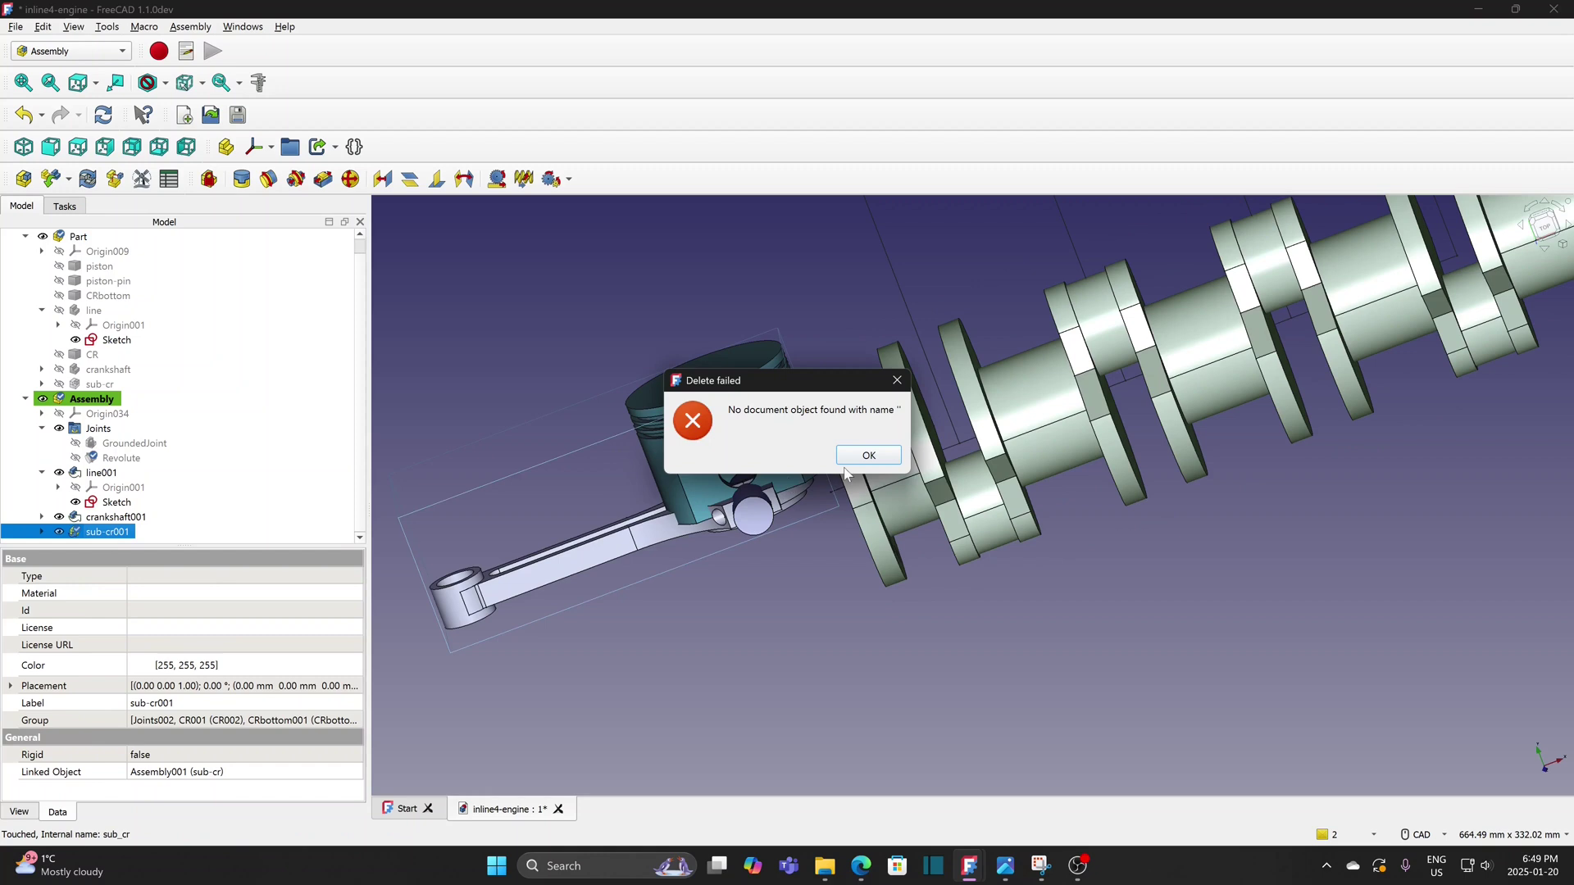
click(849, 464)
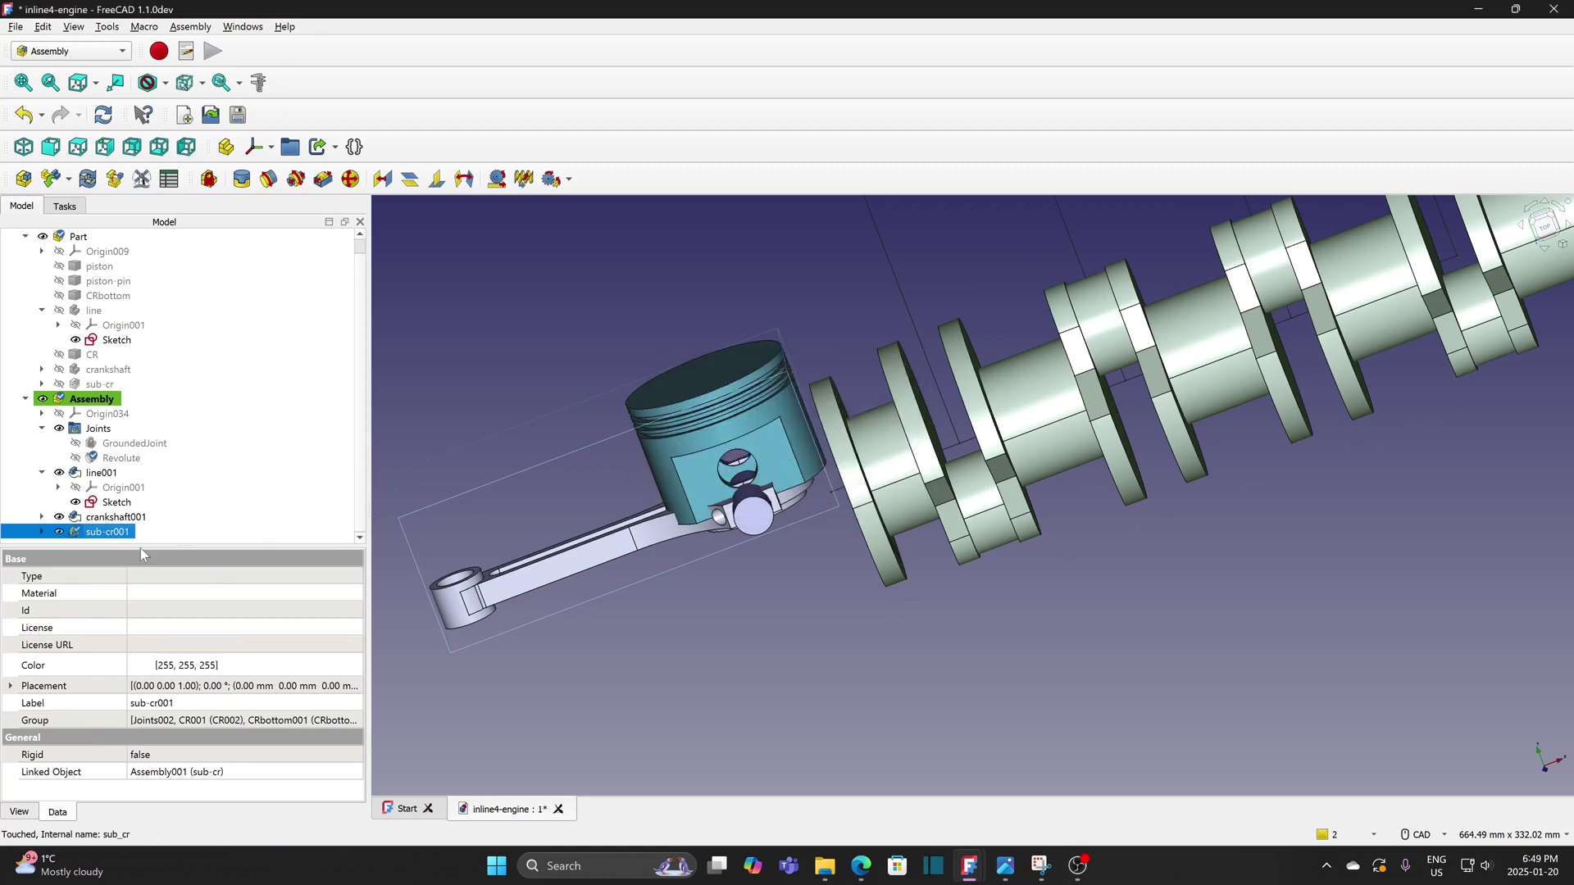
drag(140, 548, 131, 604)
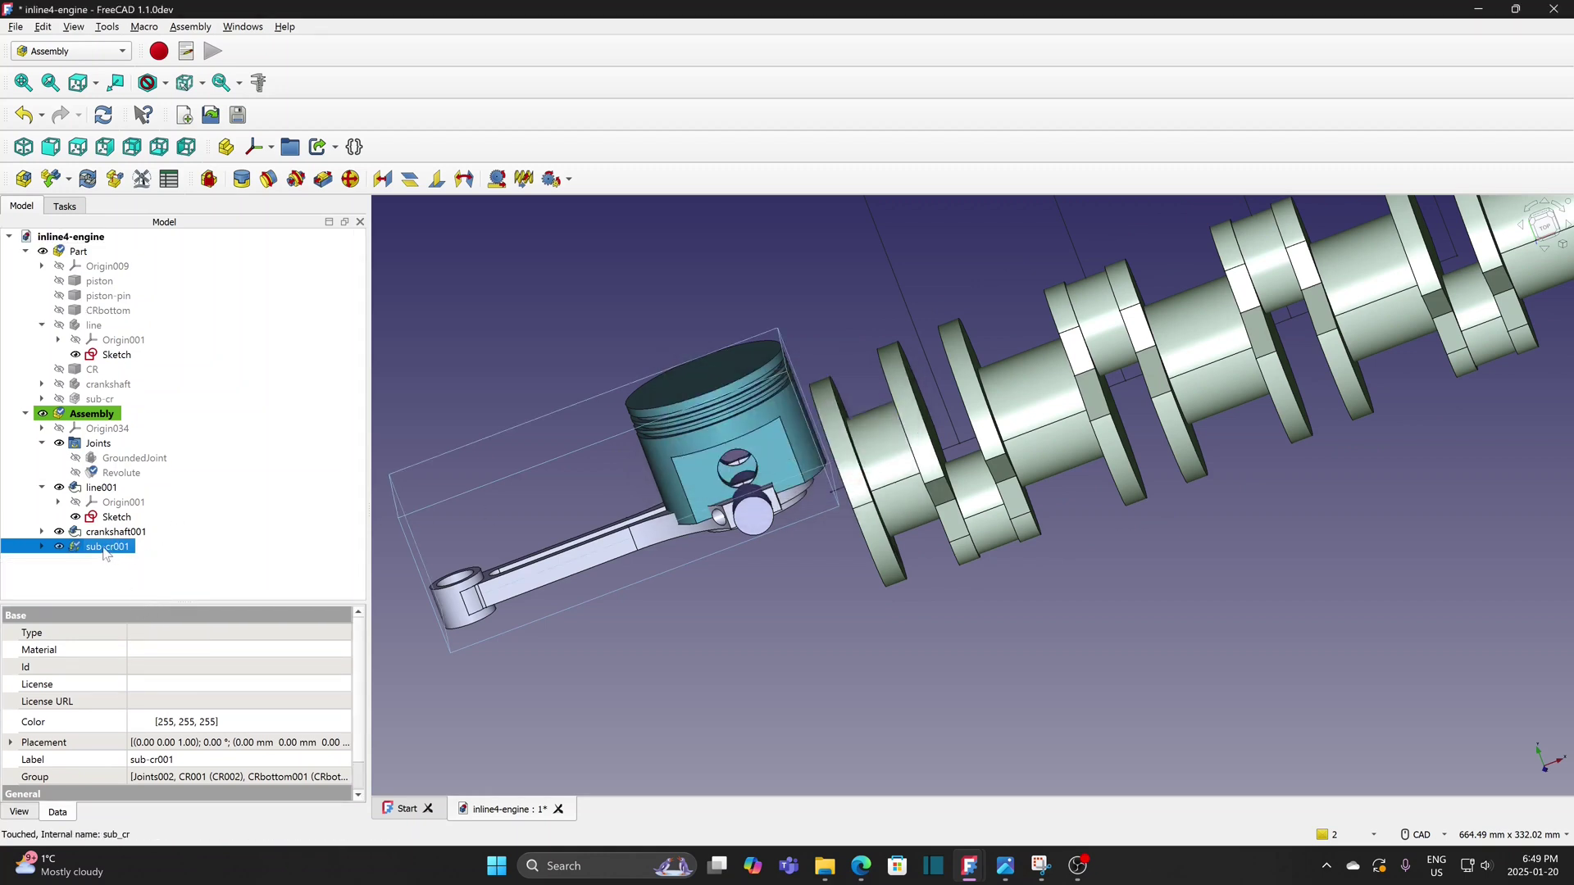
key(Up)
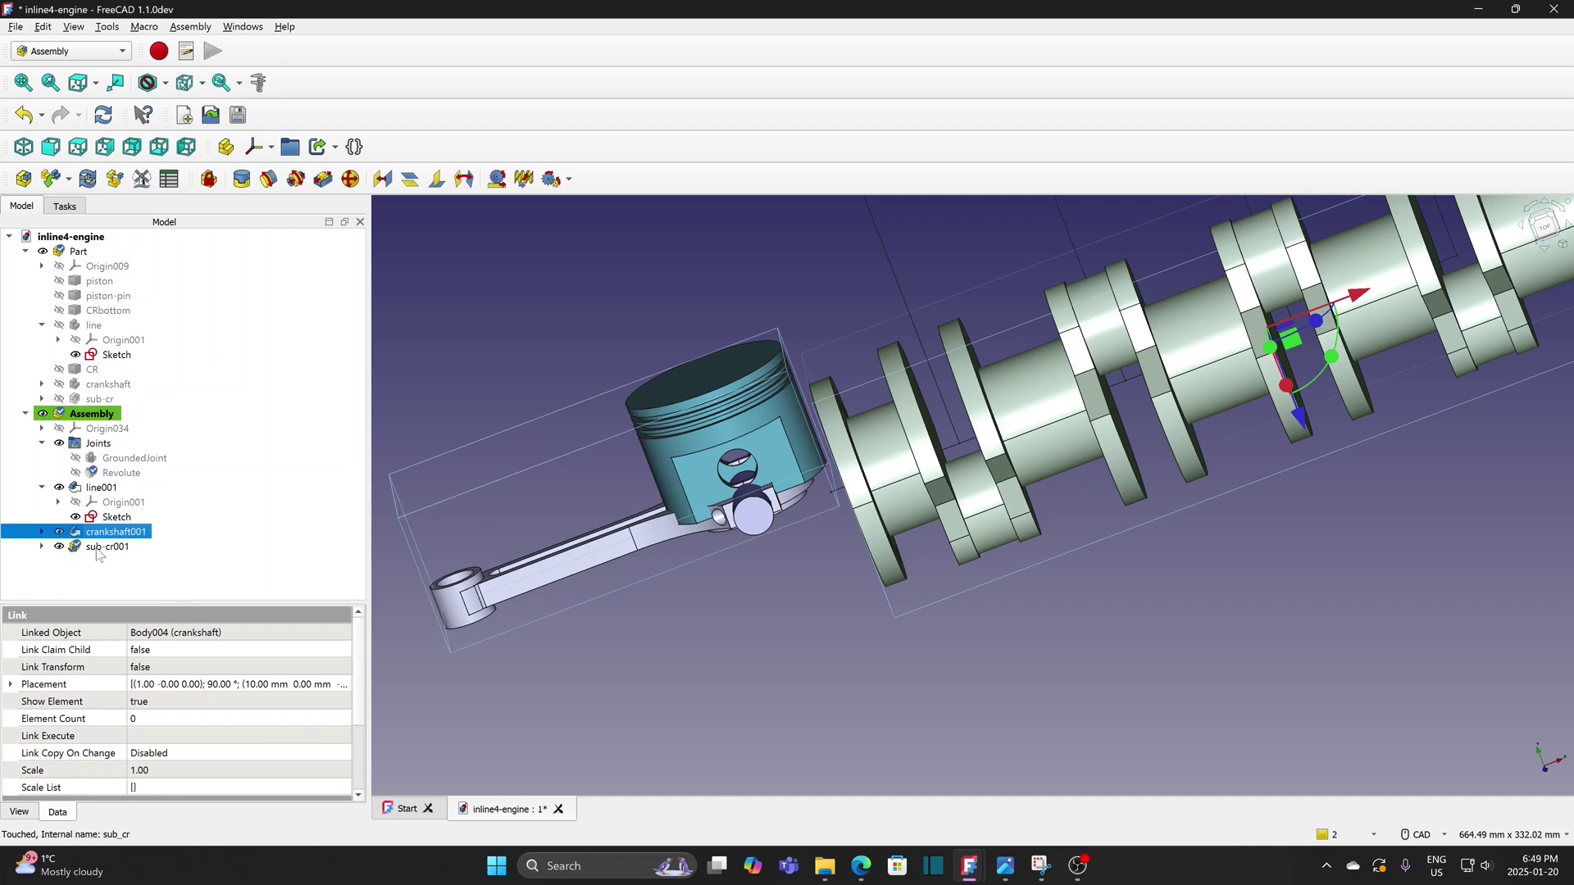
click(89, 555)
key(Delete)
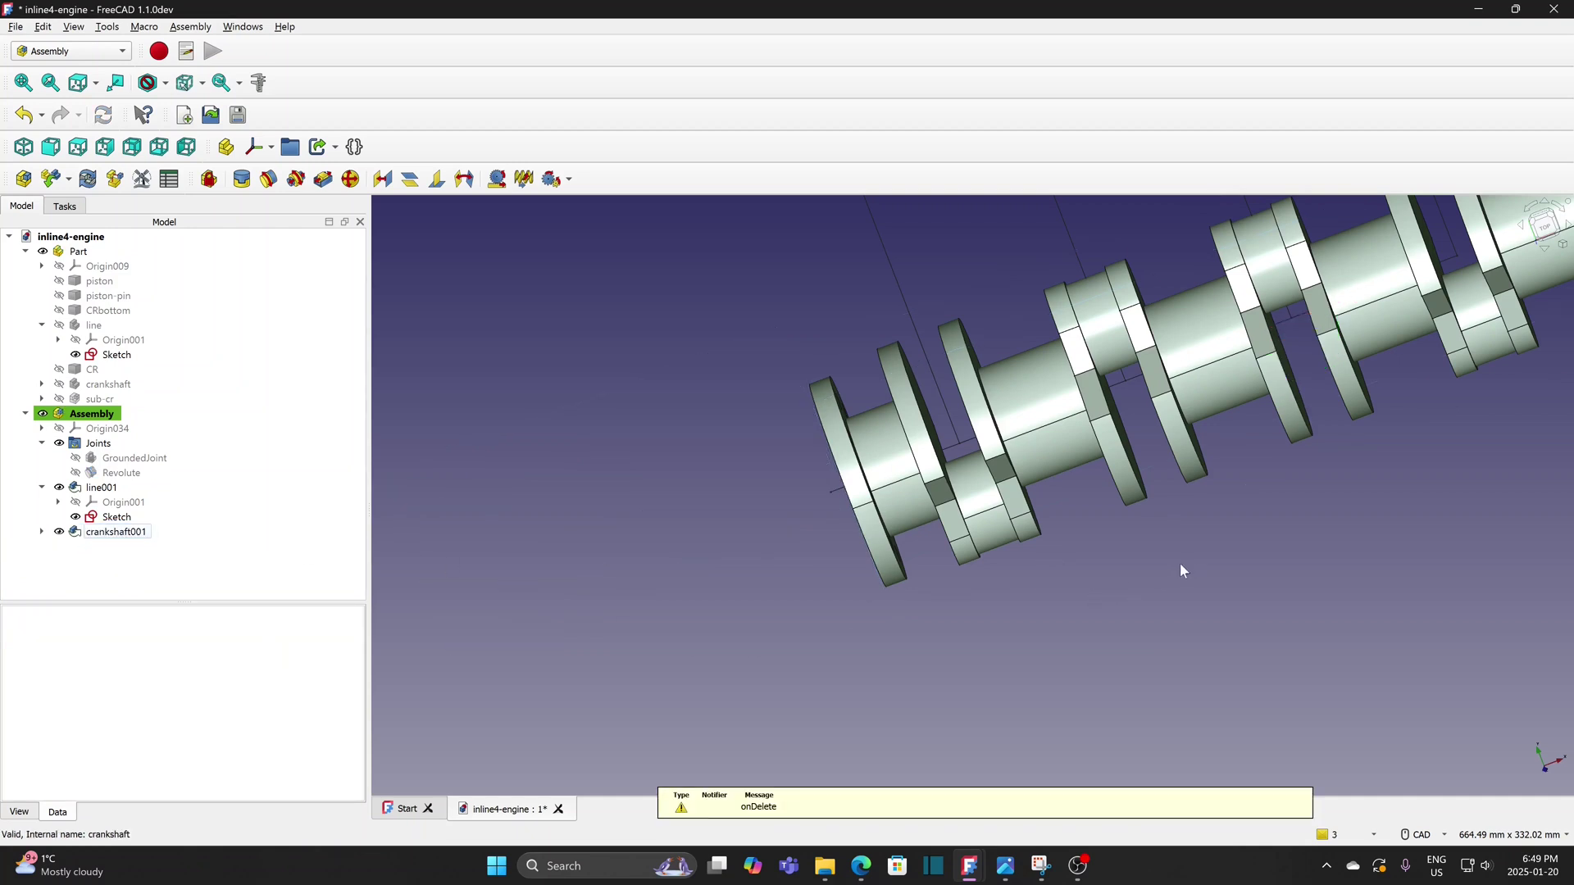
Insert four copies of sub-cr into Assembly with rigid sub-assemblies turned on
scroll(1179, 563, down, 3)
middle_drag(1185, 567, 975, 504)
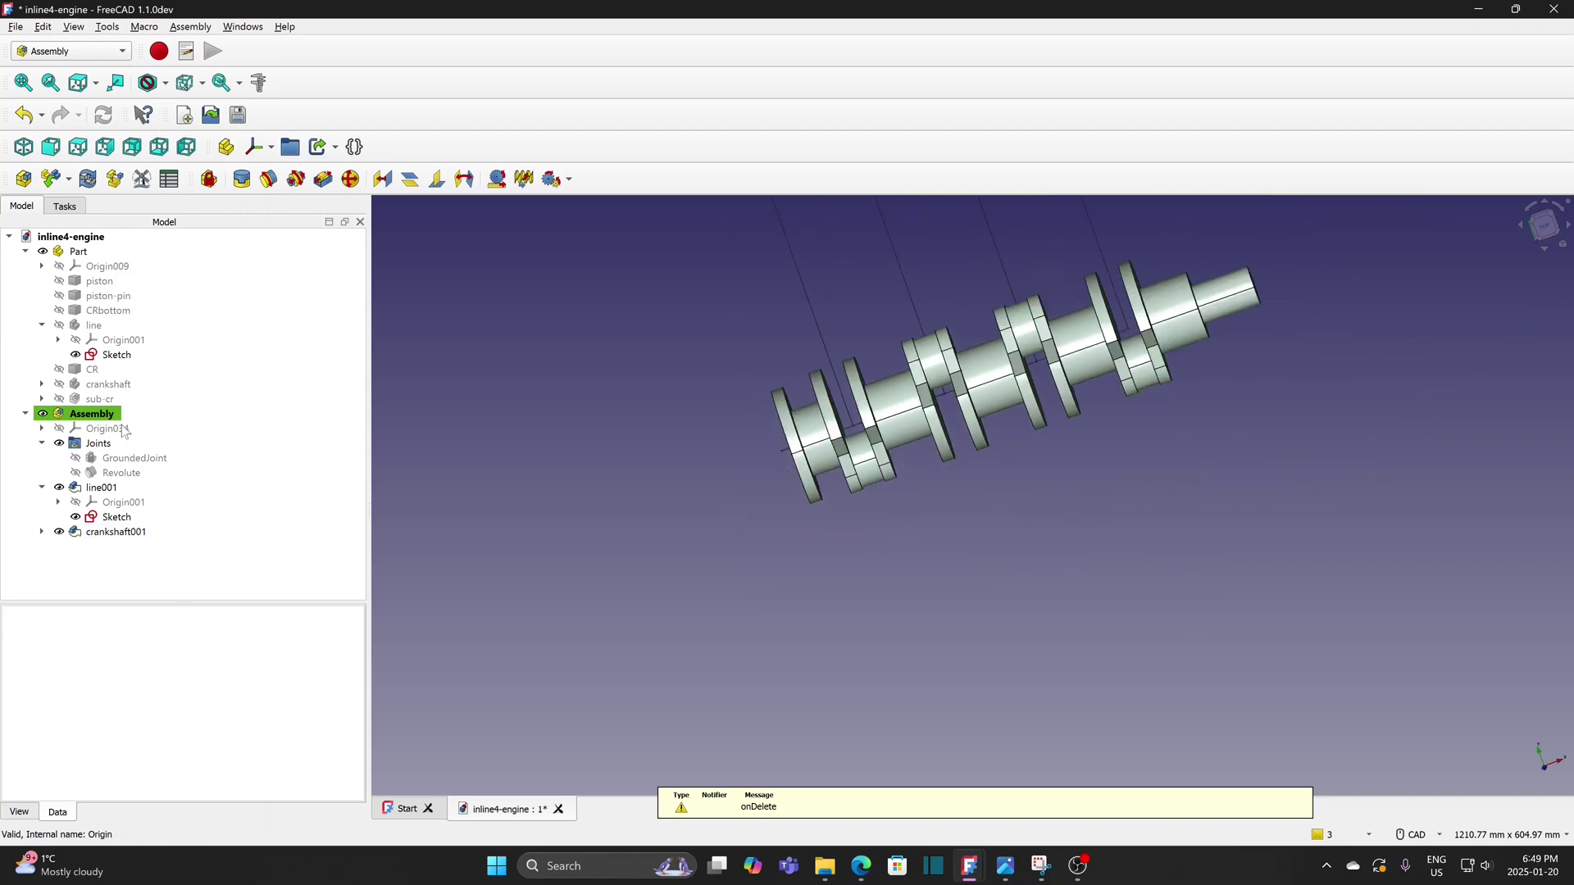
click(51, 177)
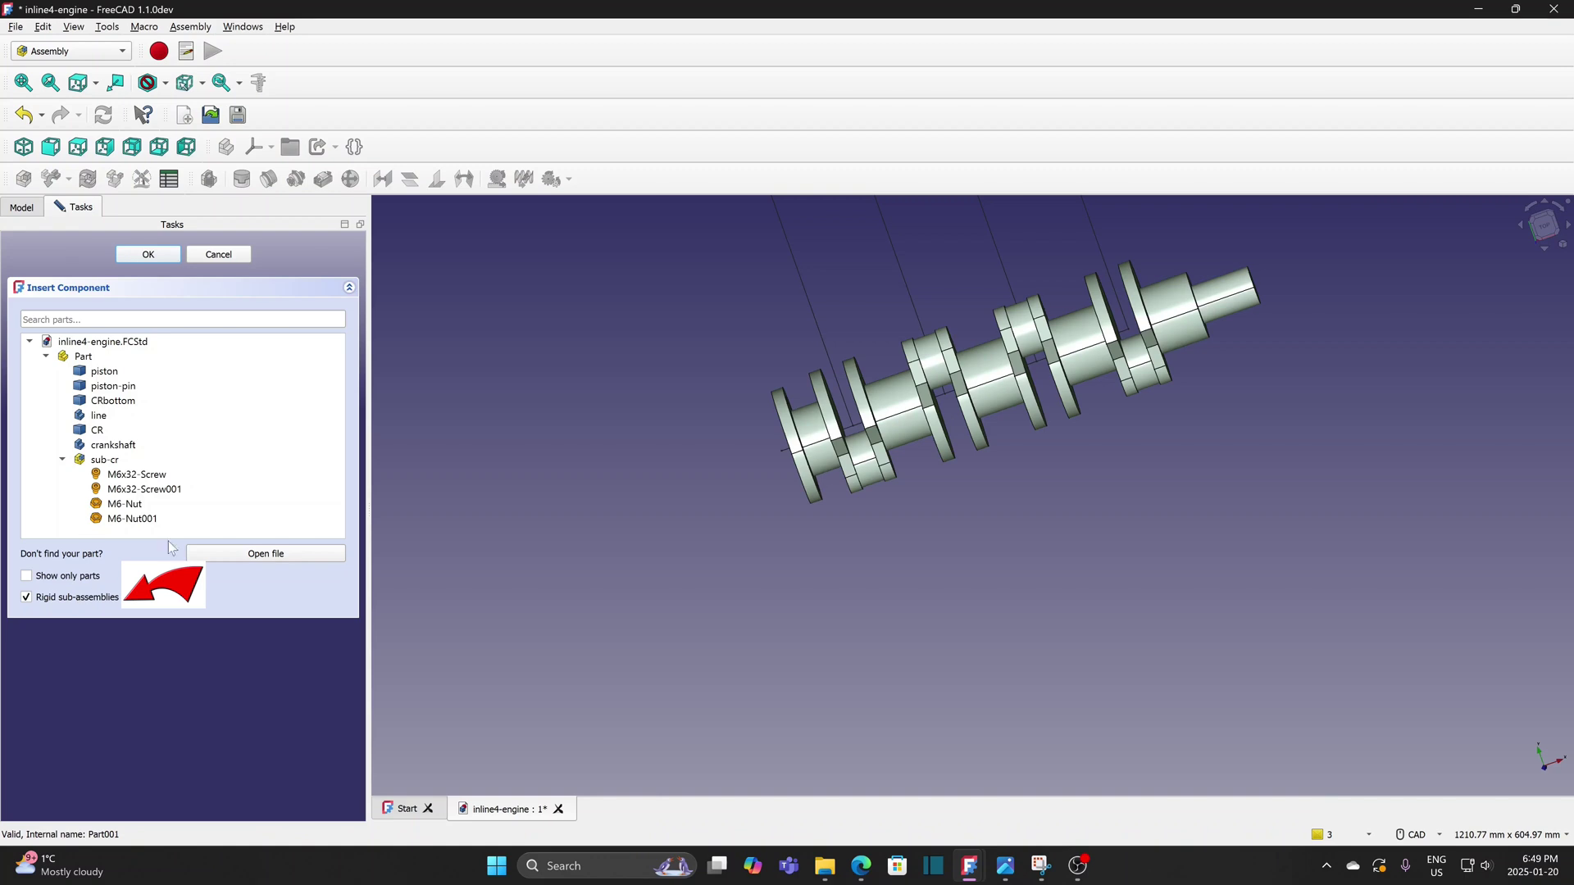
click(114, 462)
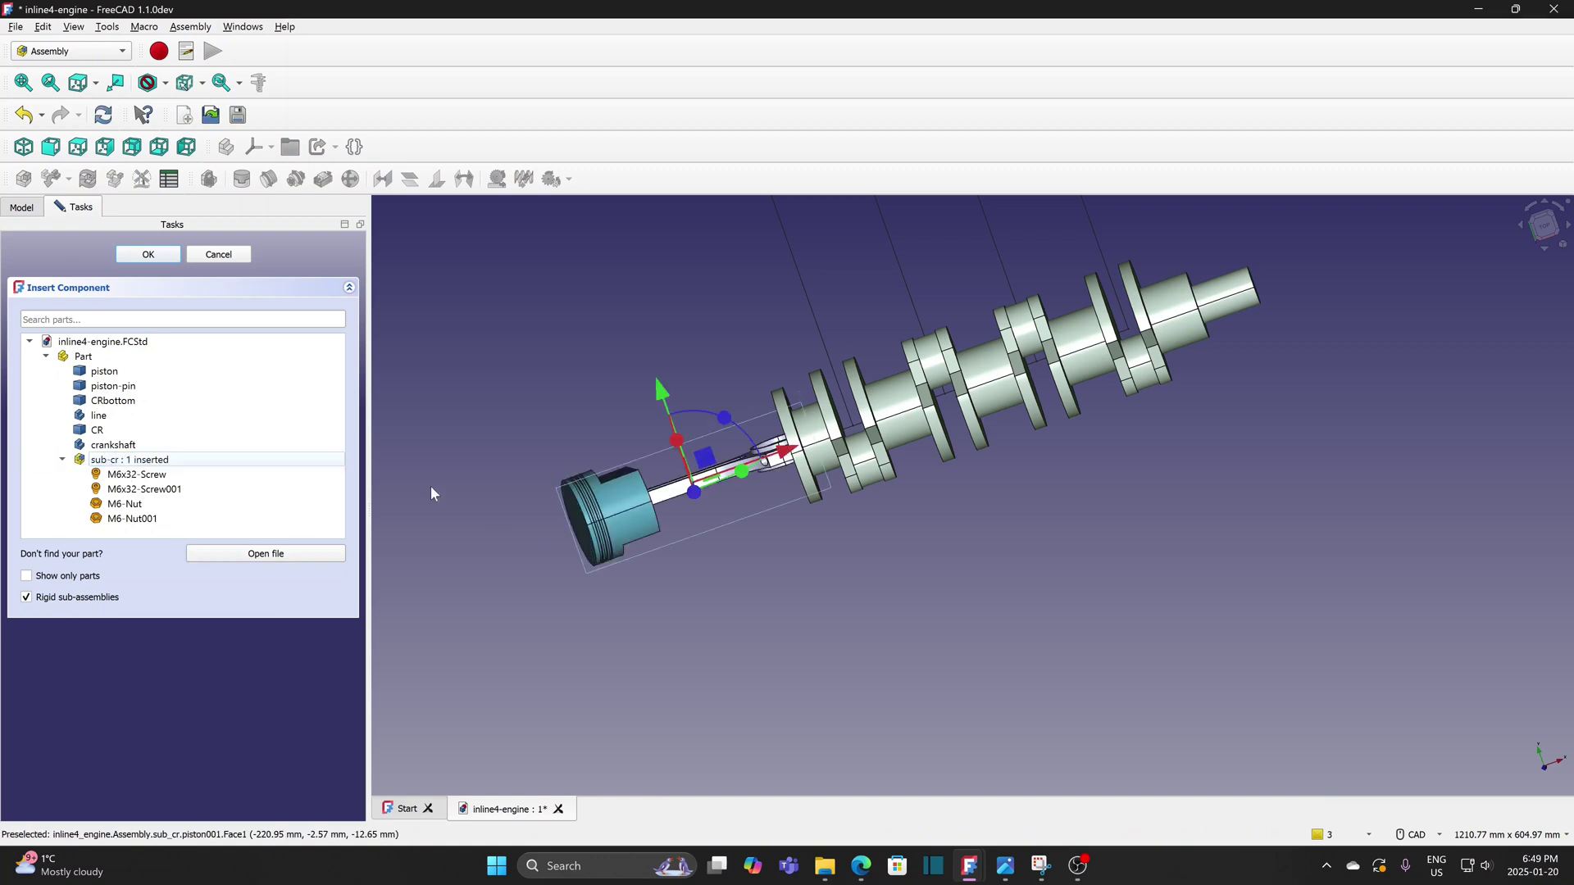
middle_drag(896, 553, 1020, 641)
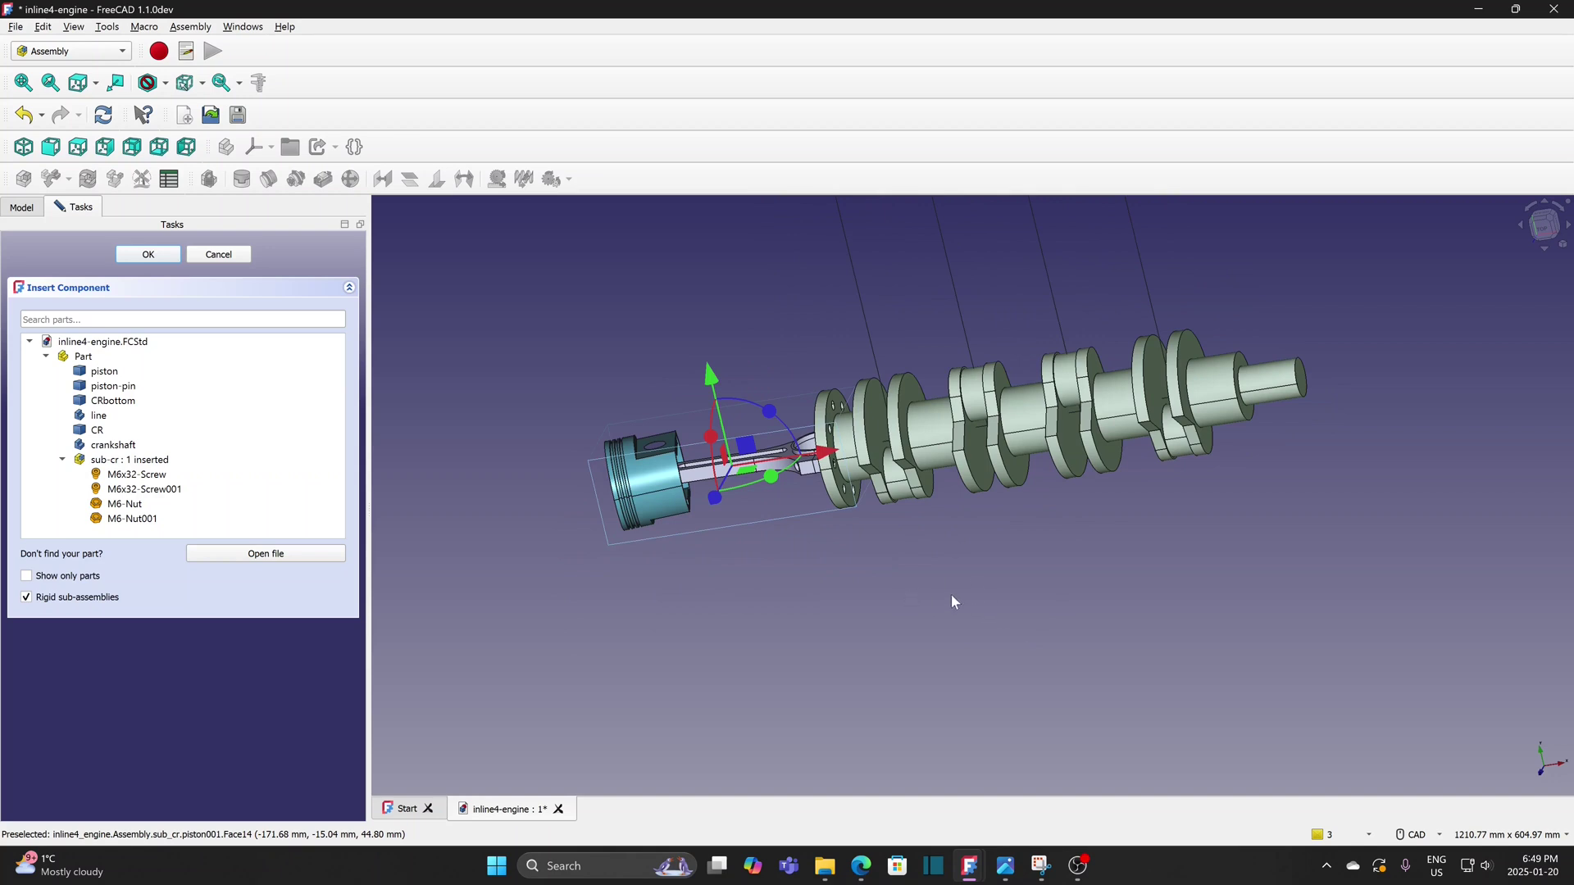
middle_drag(954, 601, 841, 674)
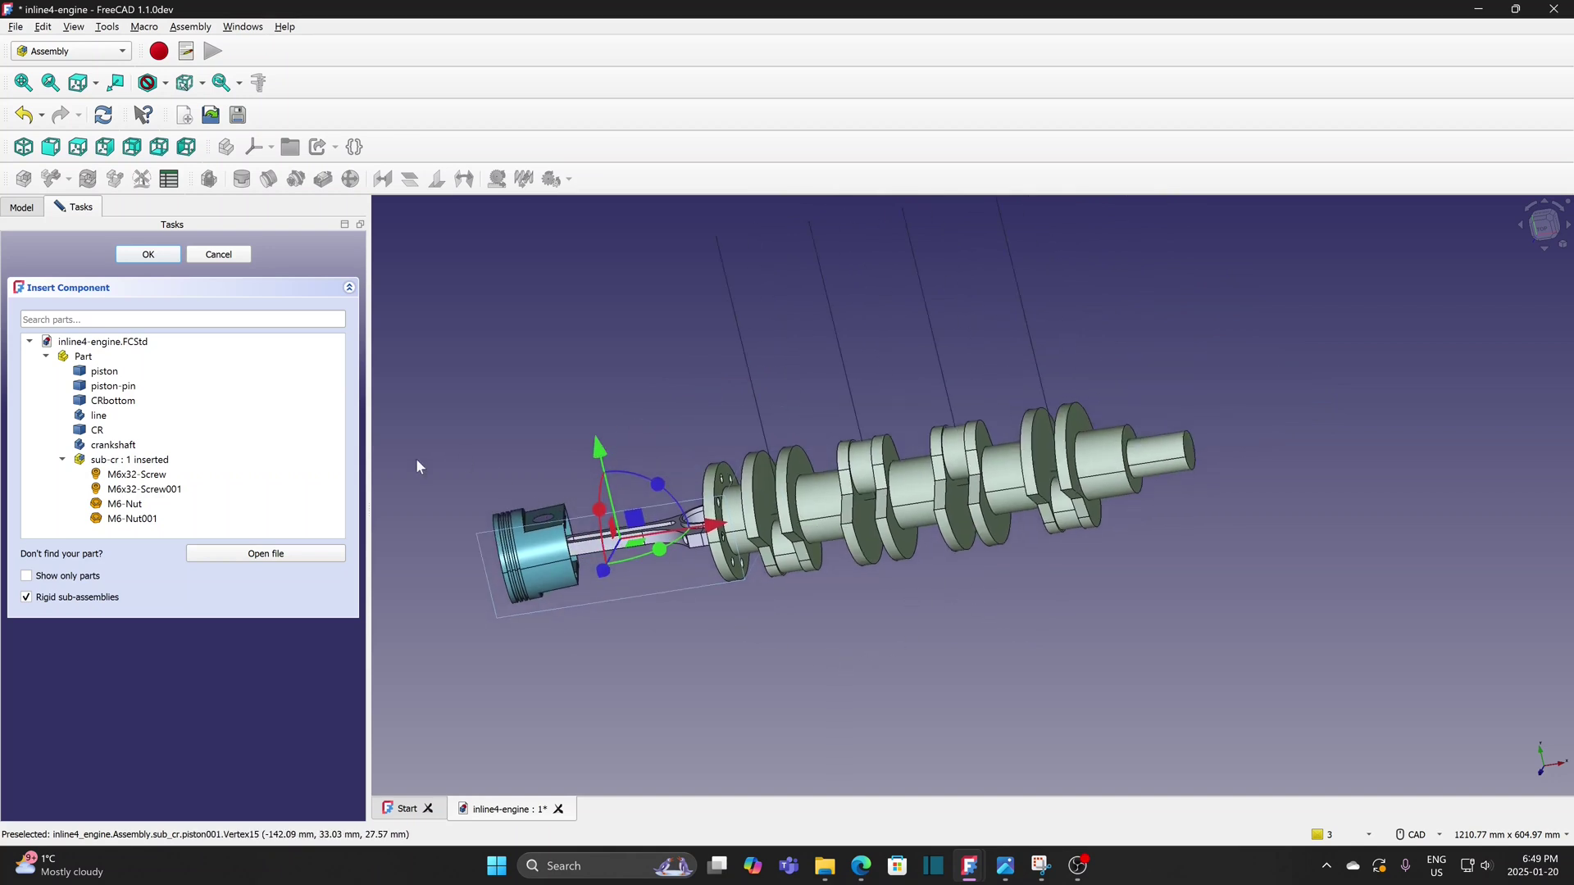
click(158, 460)
click(159, 460)
click(158, 459)
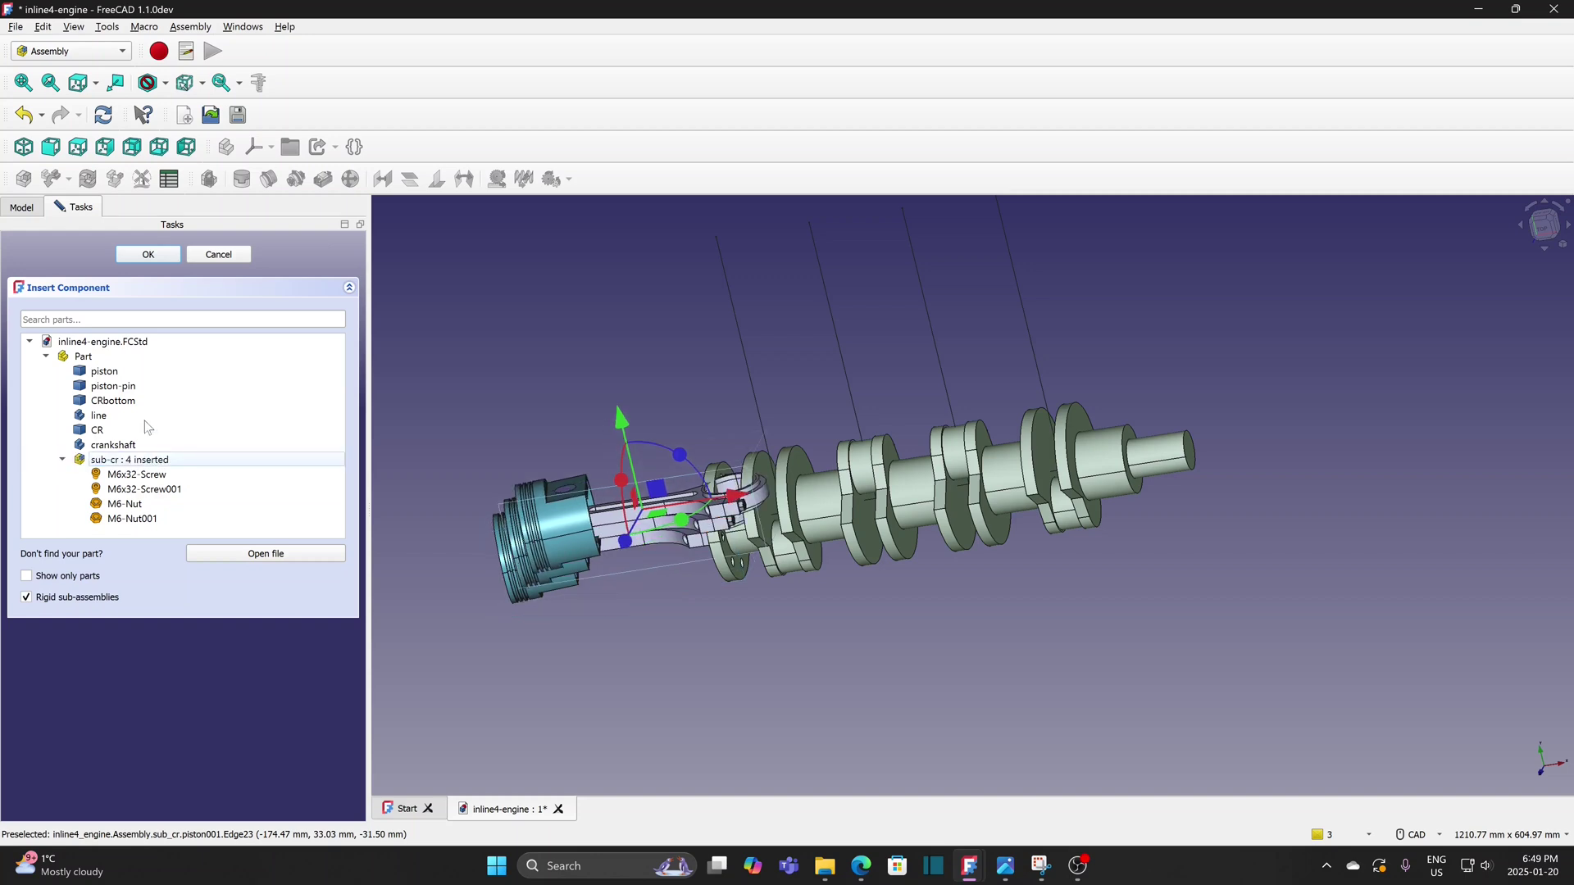
click(149, 254)
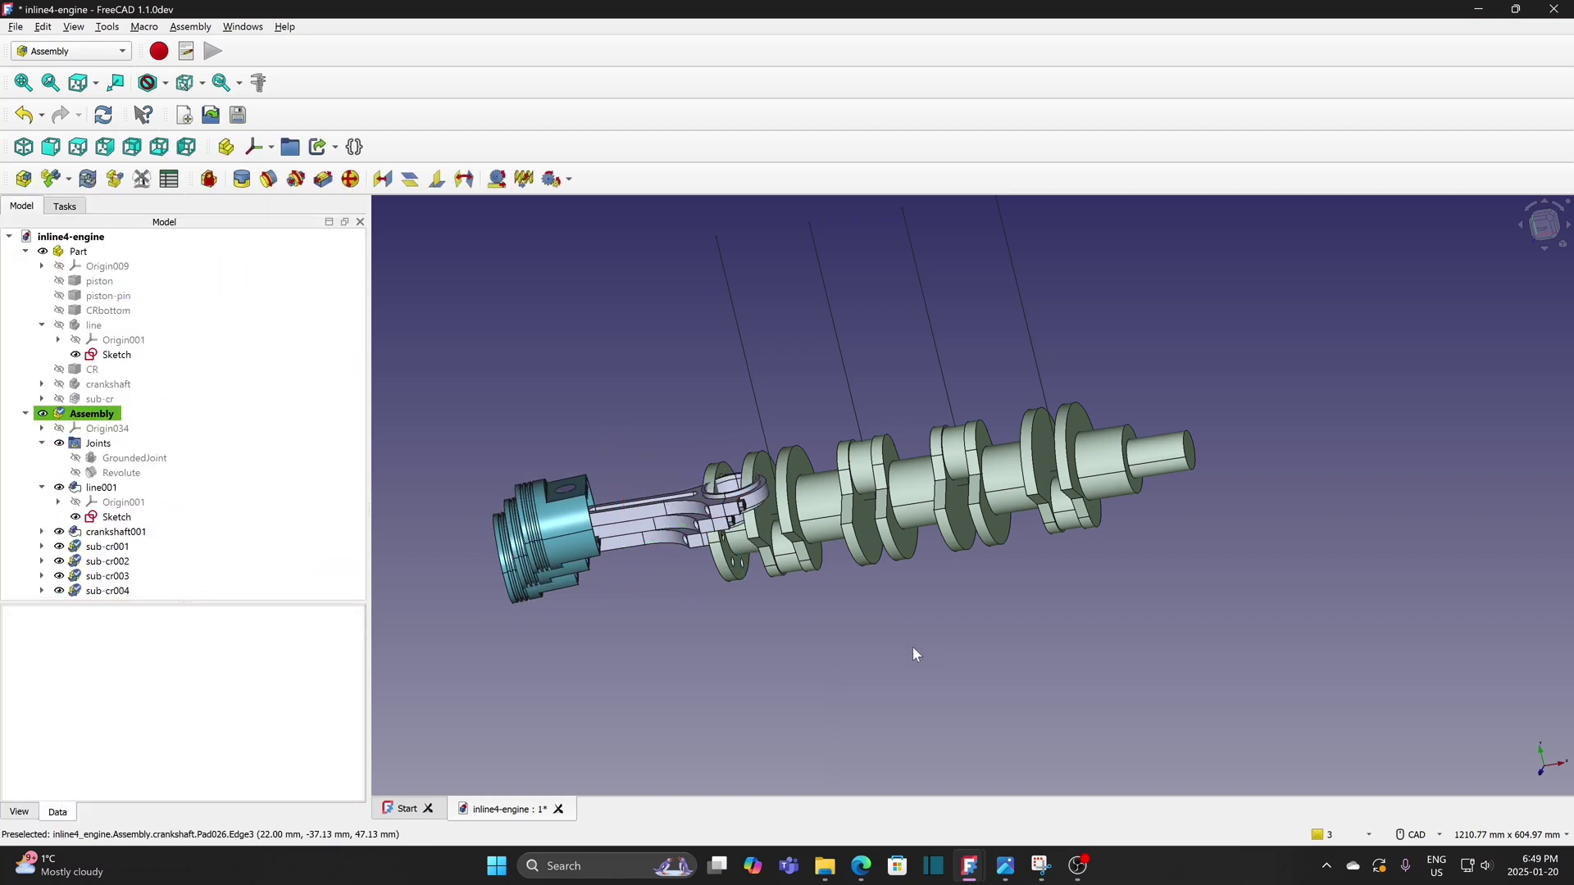
Rotate one sub-cr copy upright with its piston crown up, and move it along the crankshaft to the narrow shaft end
middle_drag(913, 647, 876, 709)
click(594, 583)
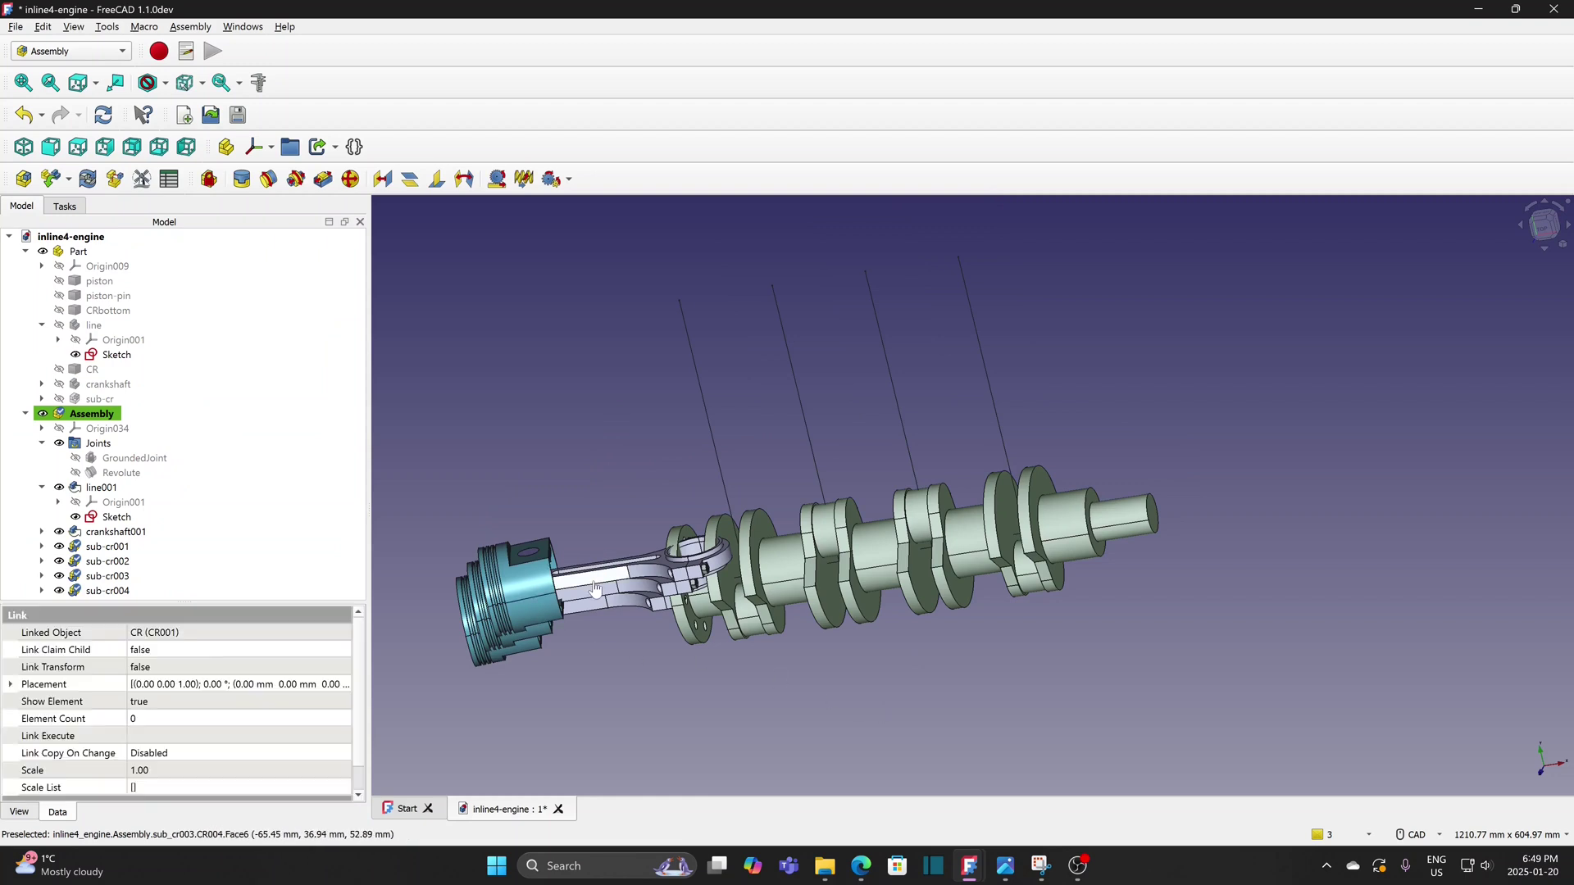
drag(644, 520, 647, 624)
drag(693, 564, 1202, 328)
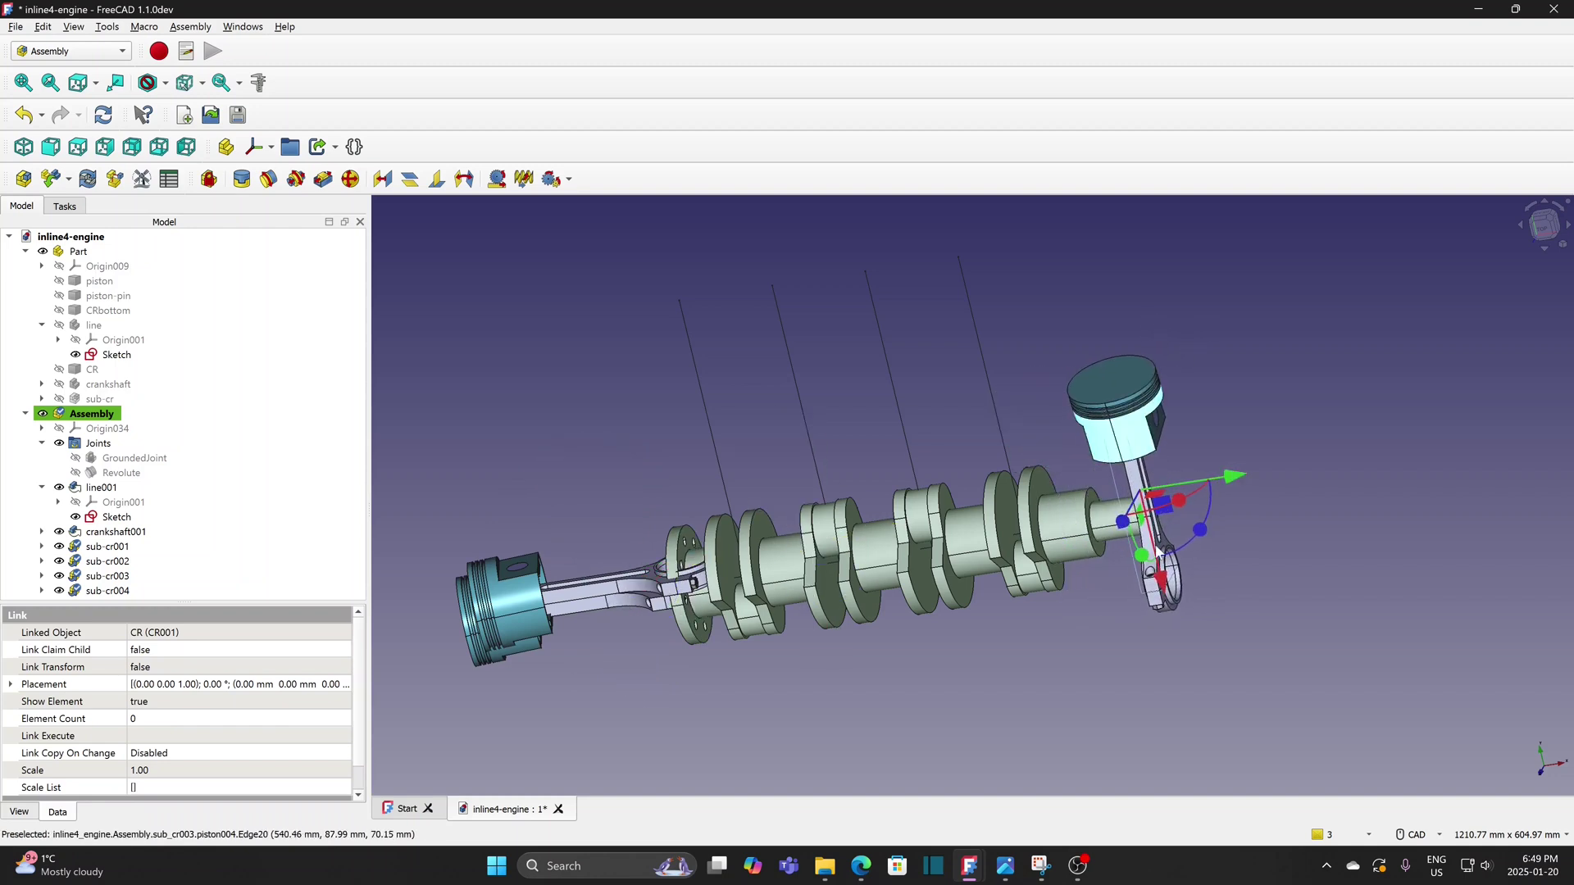
key(Escape)
Turn two more sub-cr copies upright and space them along the crankshaft near its two middle crankpins
double_click(587, 588)
drag(628, 529, 654, 643)
drag(691, 572, 1045, 515)
double_click(583, 608)
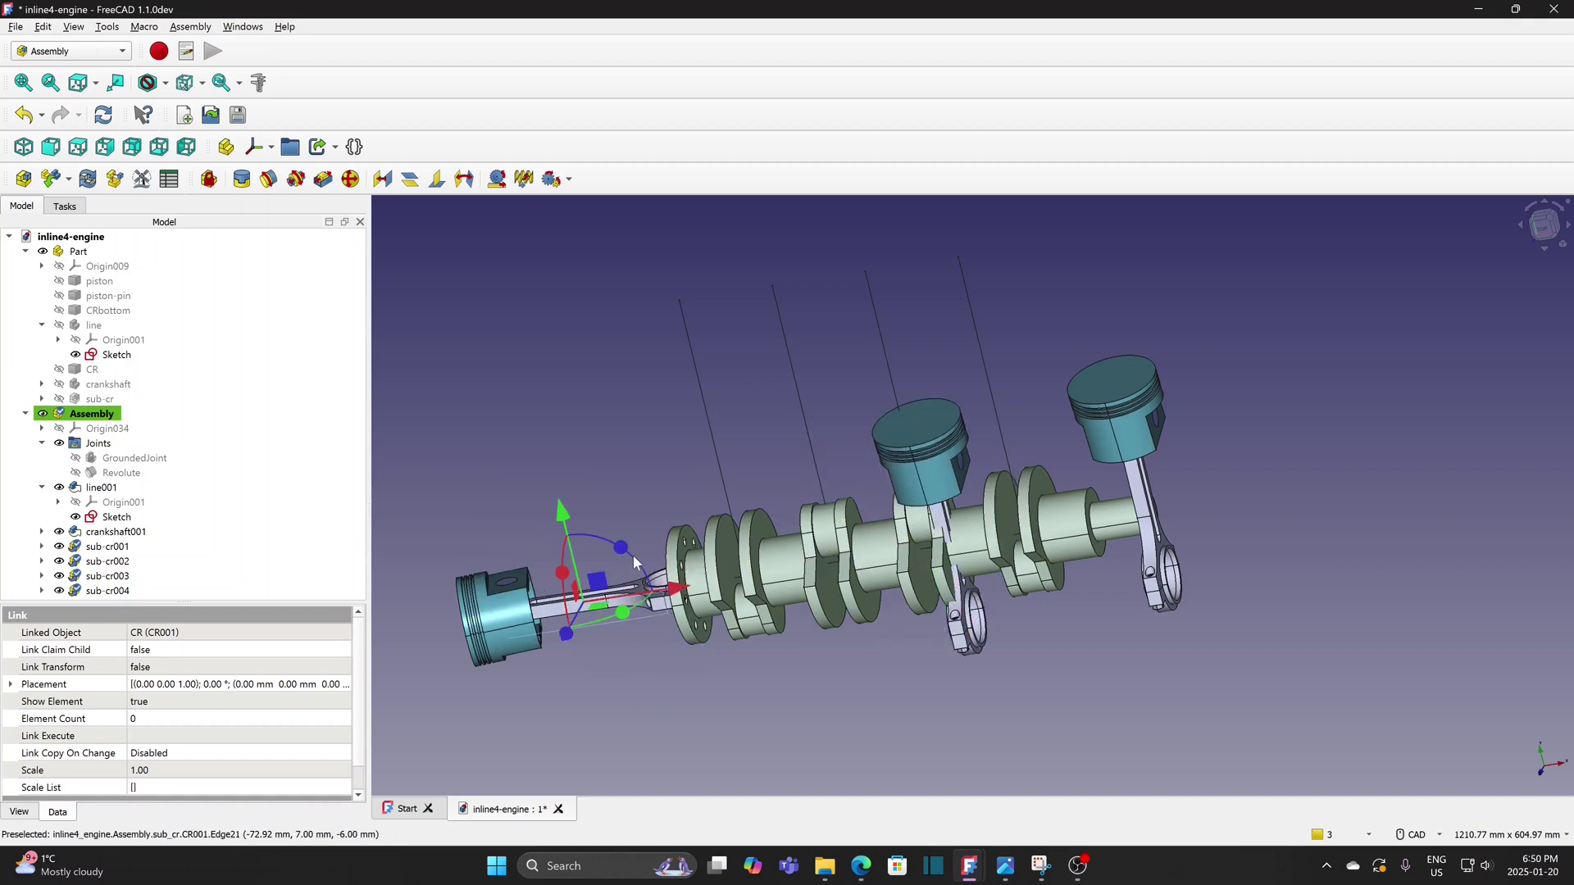
drag(626, 546, 649, 649)
drag(672, 584, 943, 564)
Rotate the last sub-cr copy by -90° and move it along the crankshaft near the crankpin closest to the flange
double_click(598, 598)
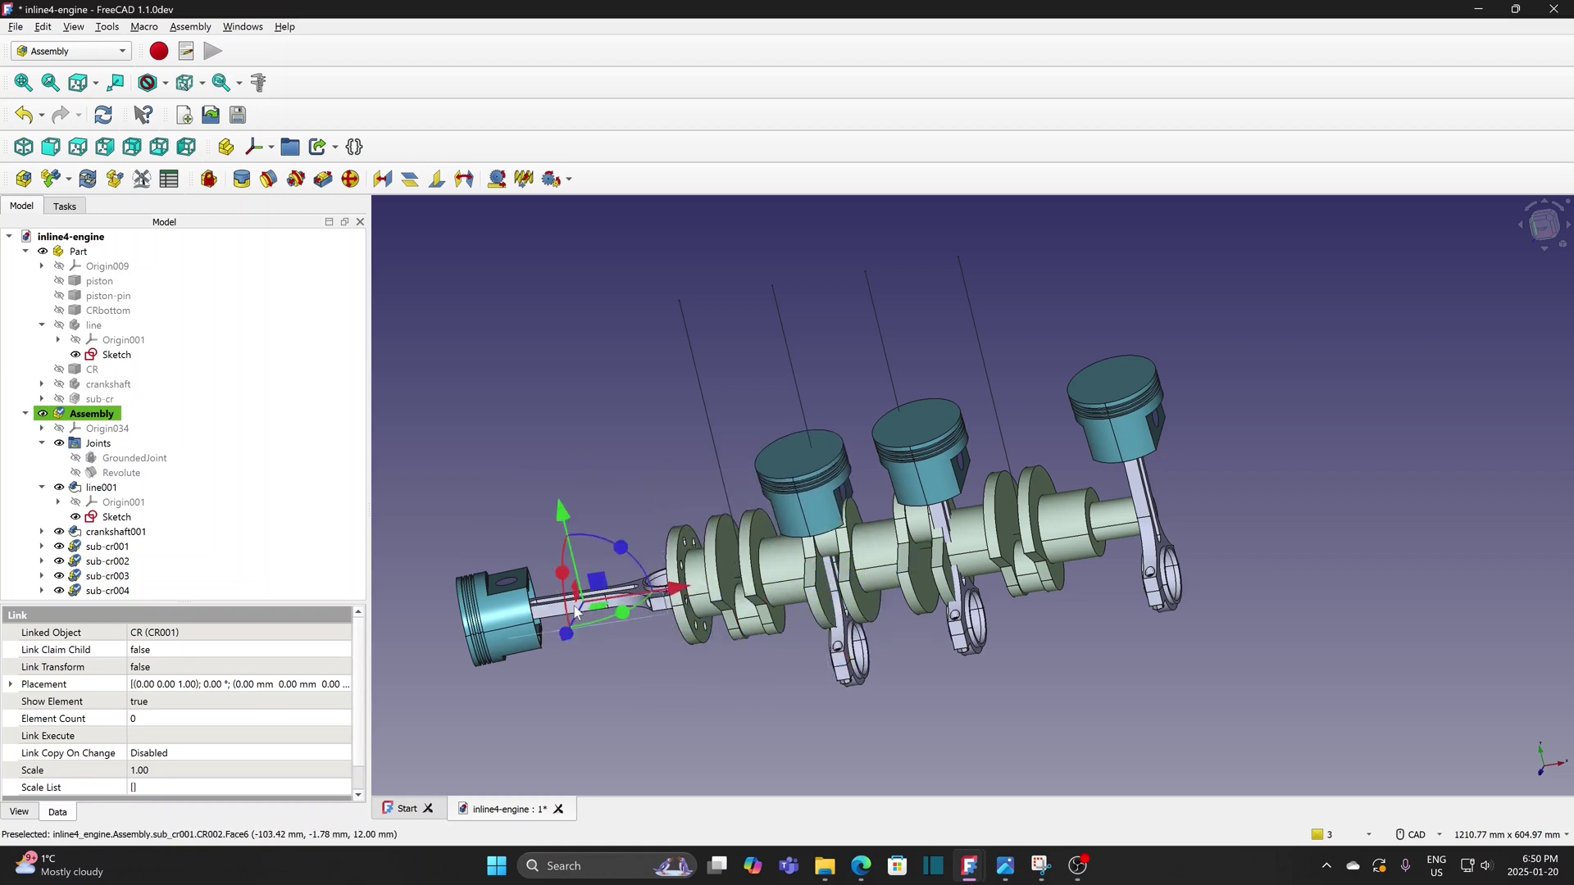
drag(620, 549, 623, 656)
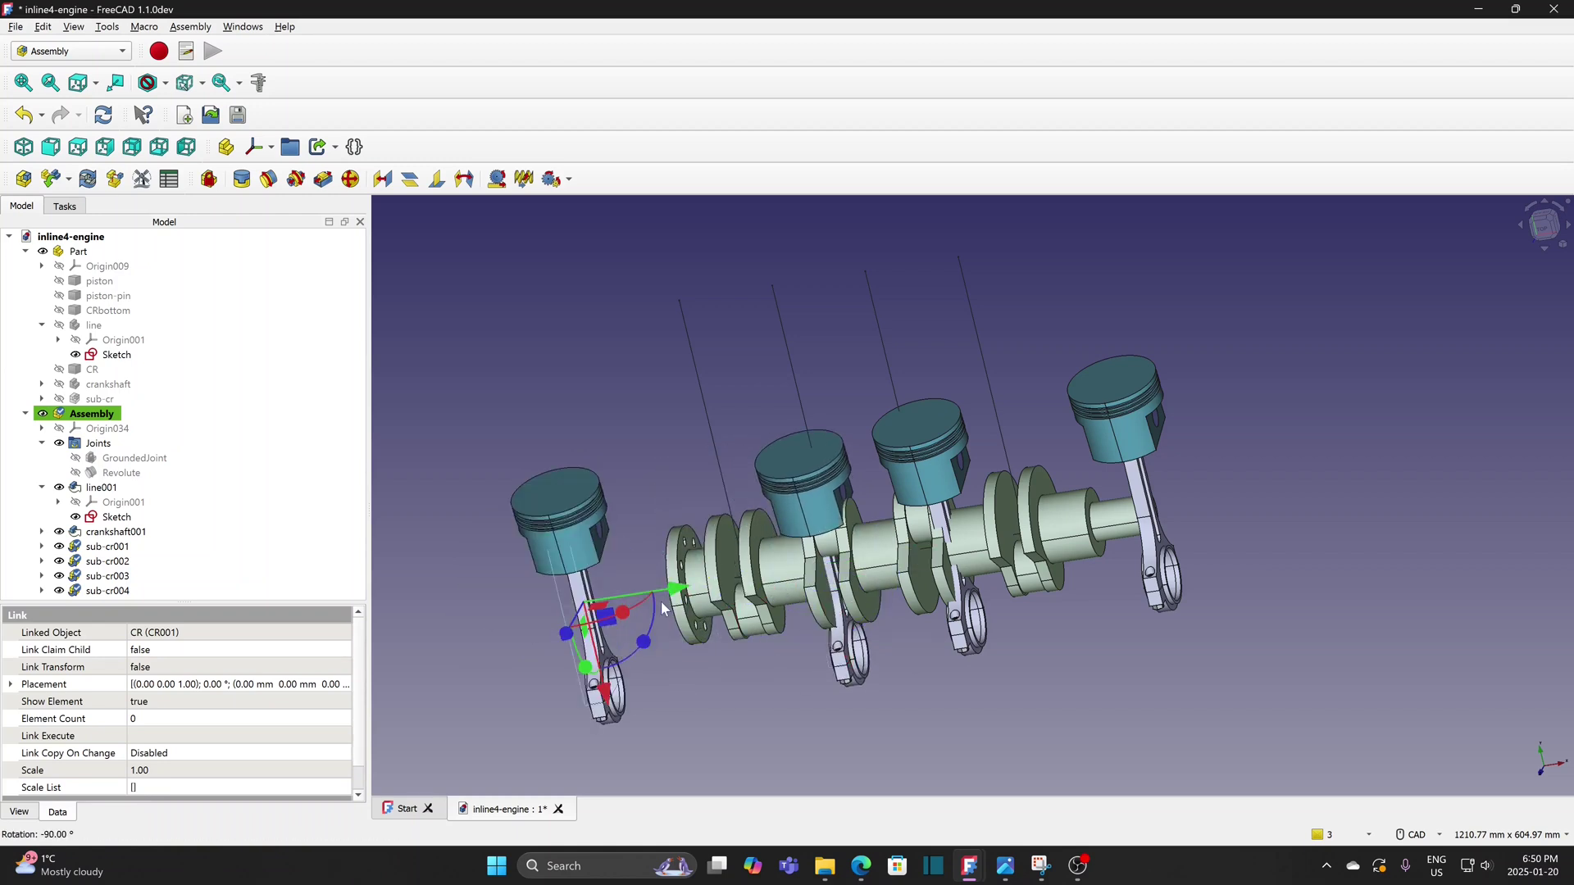
drag(674, 592, 791, 577)
click(685, 657)
Raise all four piston and connecting-rod sub-assemblies above the crankshaft, each near its own crankpin
mouse_move(986, 687)
middle_down()
mouse_move(707, 688)
mouse_move(743, 564)
middle_up()
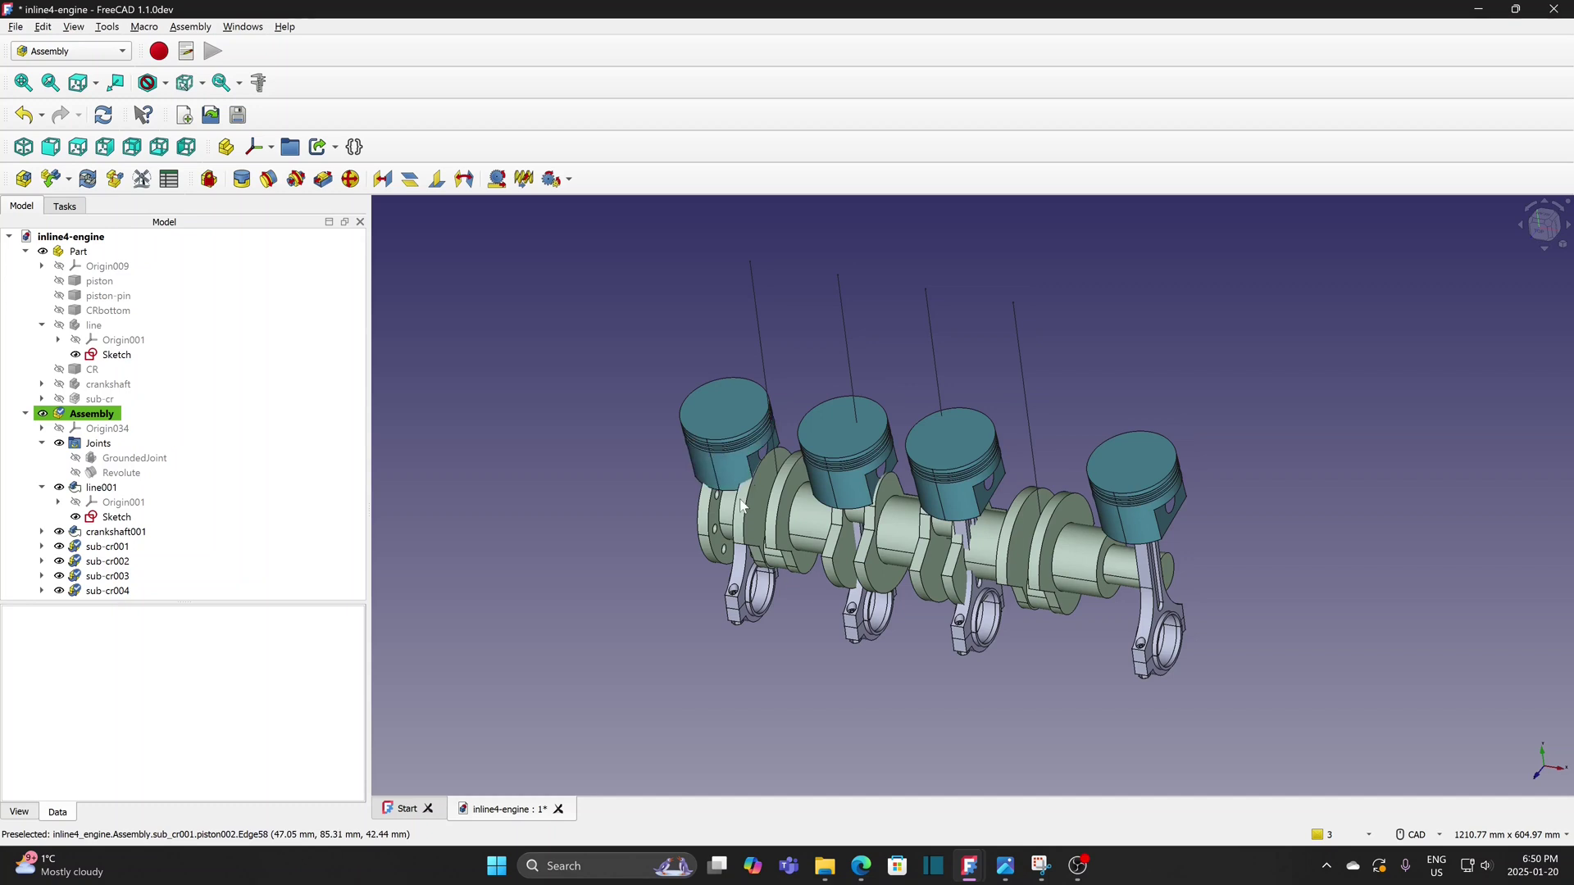
drag(743, 582, 742, 452)
drag(860, 605, 848, 459)
drag(968, 619, 957, 471)
drag(1146, 614, 1070, 476)
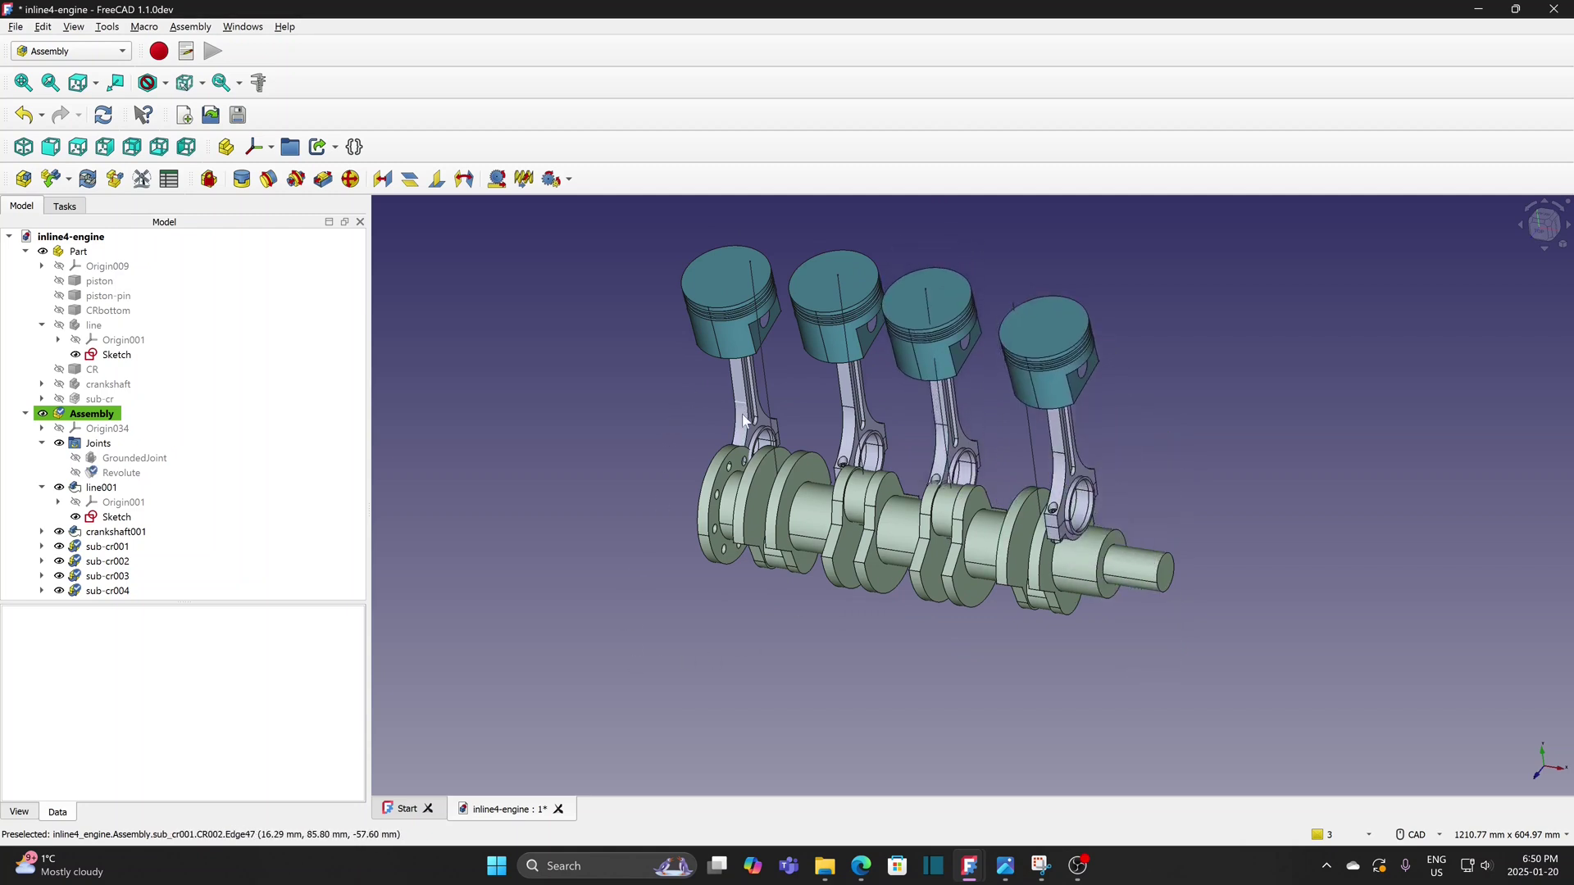
Pull the sub-cr nearest the flange clear of the crankshaft, and reposition its big end just below the first crankpin
drag(741, 422, 644, 421)
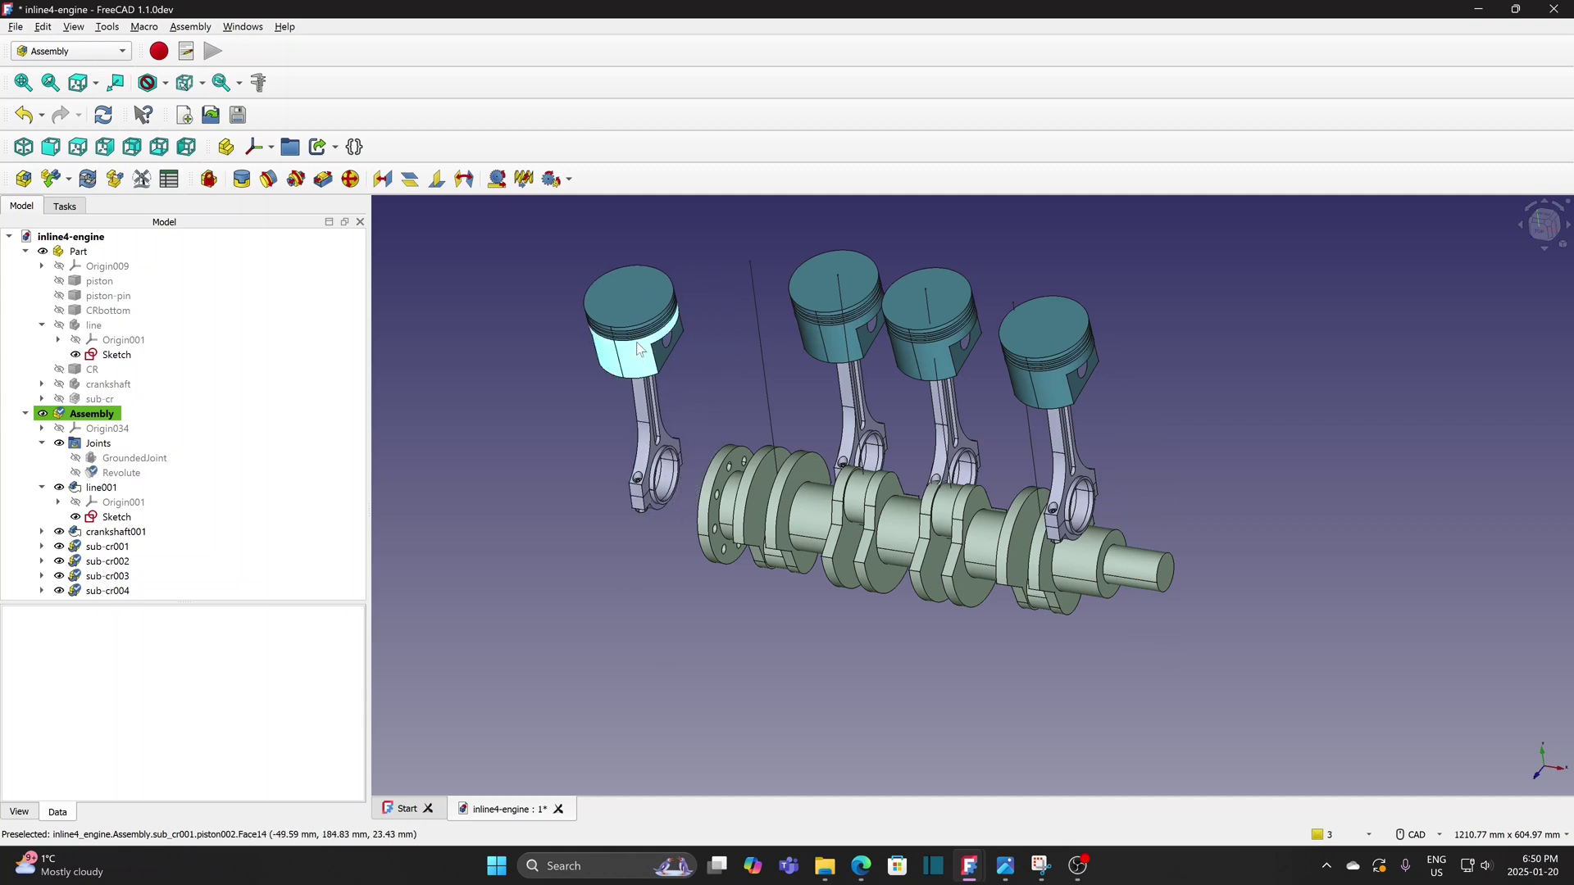
drag(636, 341, 549, 480)
scroll(729, 628, up, 2)
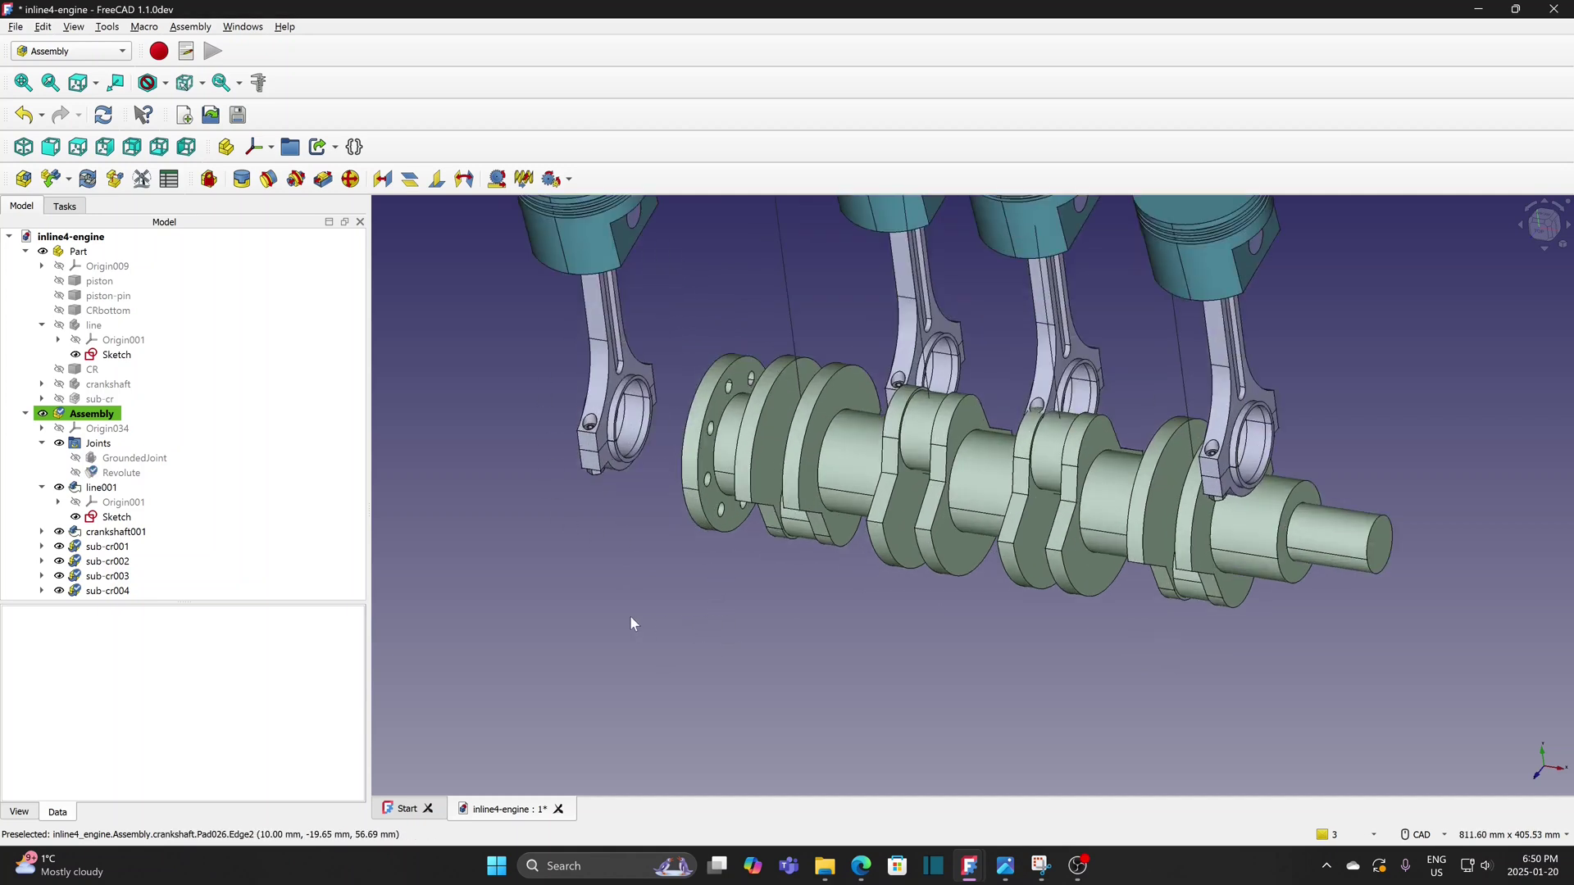
middle_drag(628, 590, 614, 641)
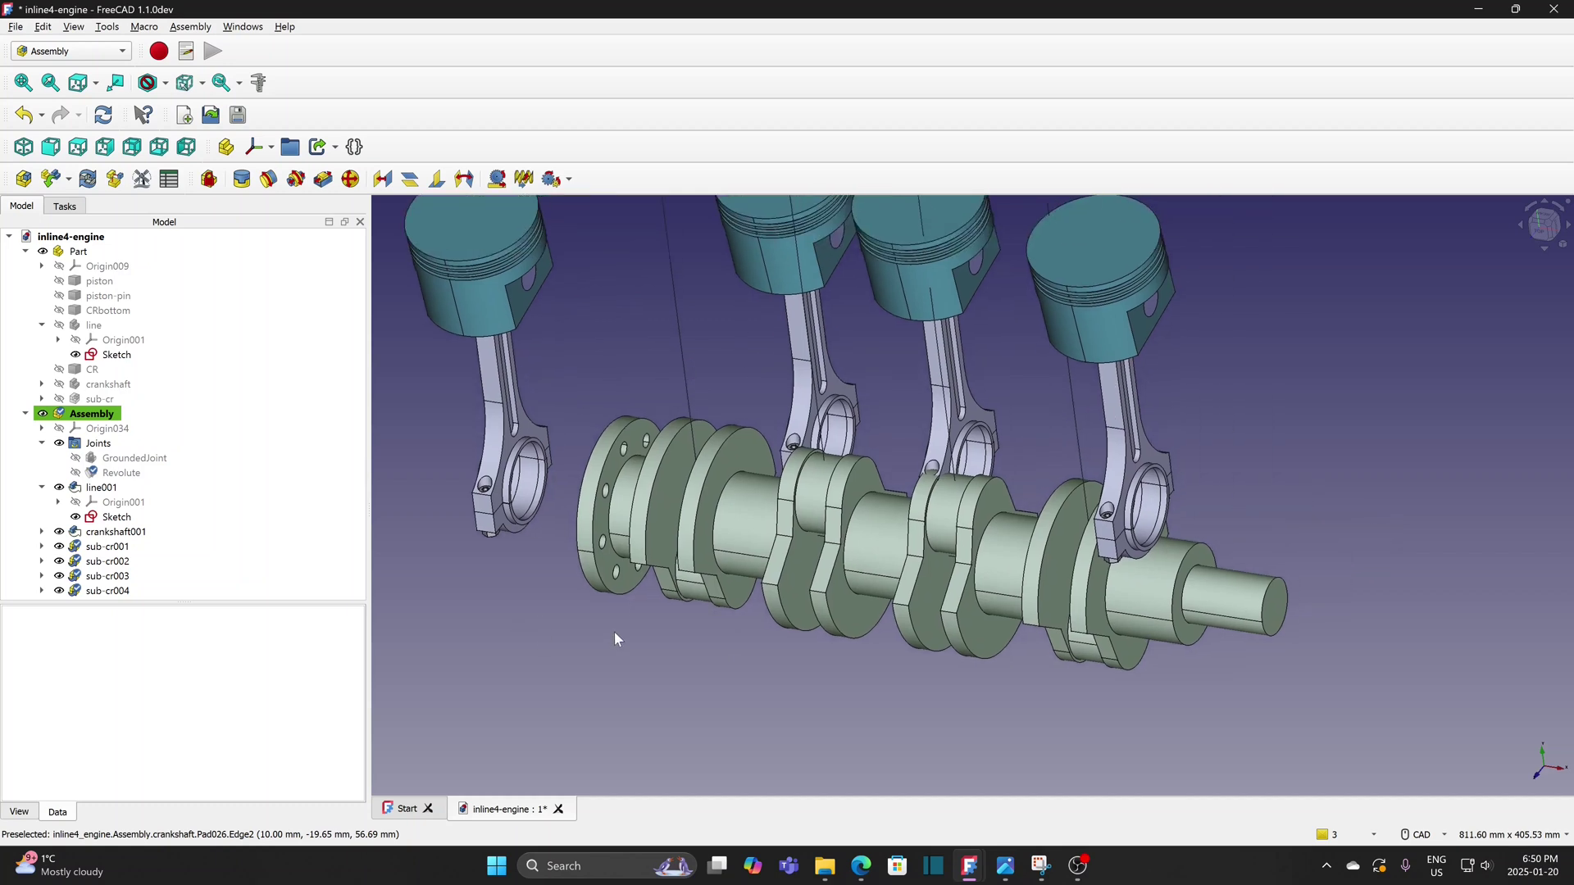
scroll(616, 617, down, 1)
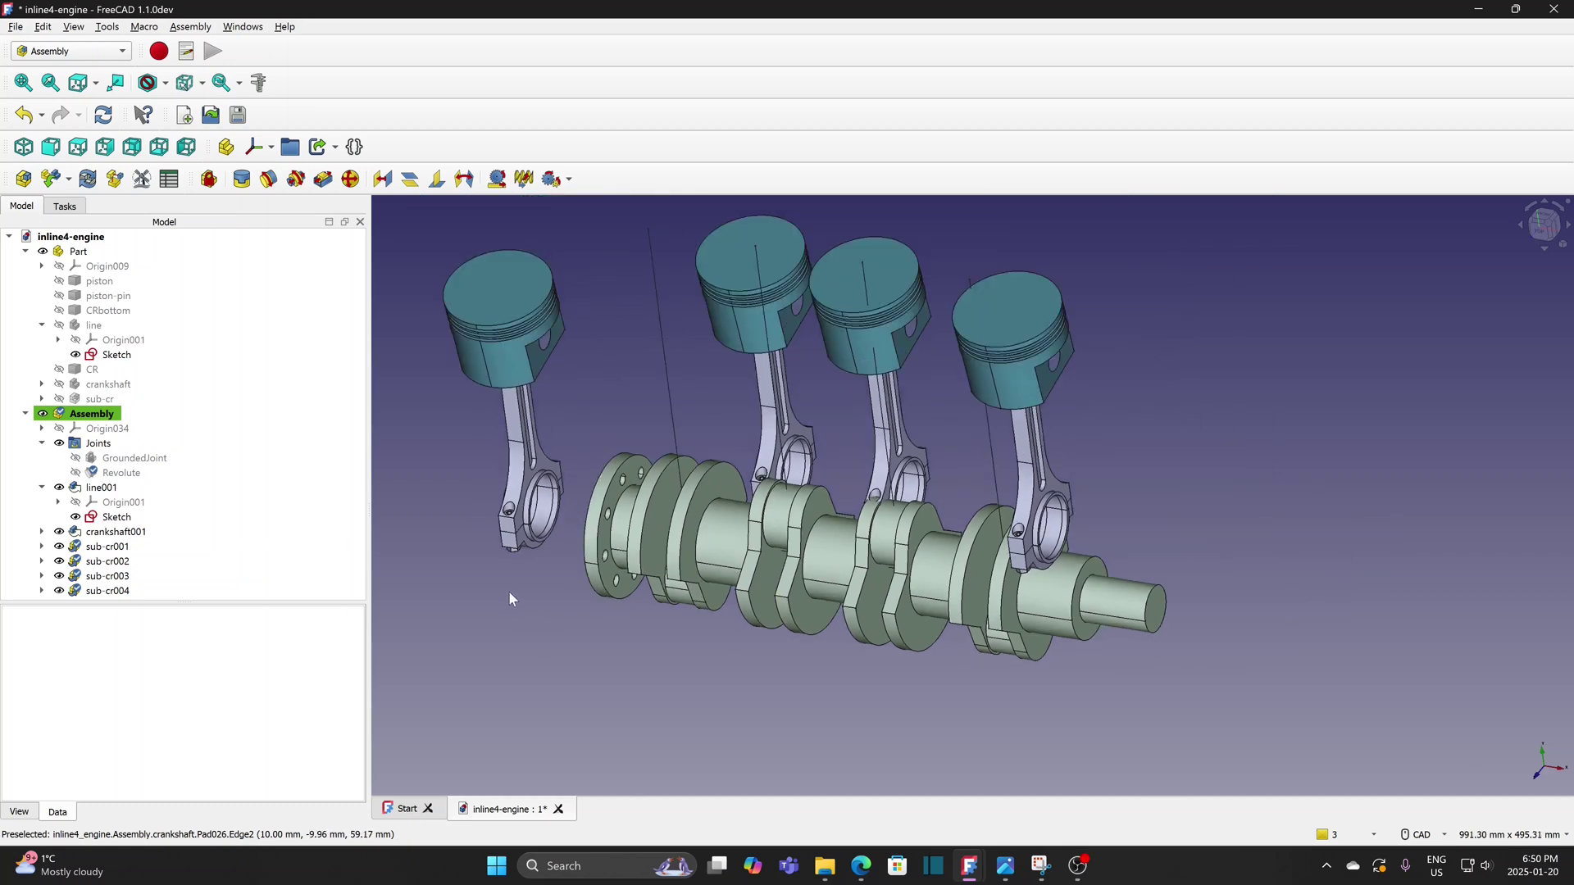
scroll(495, 607, down, 2)
middle_drag(495, 611, 718, 617)
scroll(497, 706, up, 1)
middle_drag(557, 584, 695, 621)
scroll(791, 664, up, 1)
middle_drag(769, 582, 766, 687)
scroll(594, 646, up, 2)
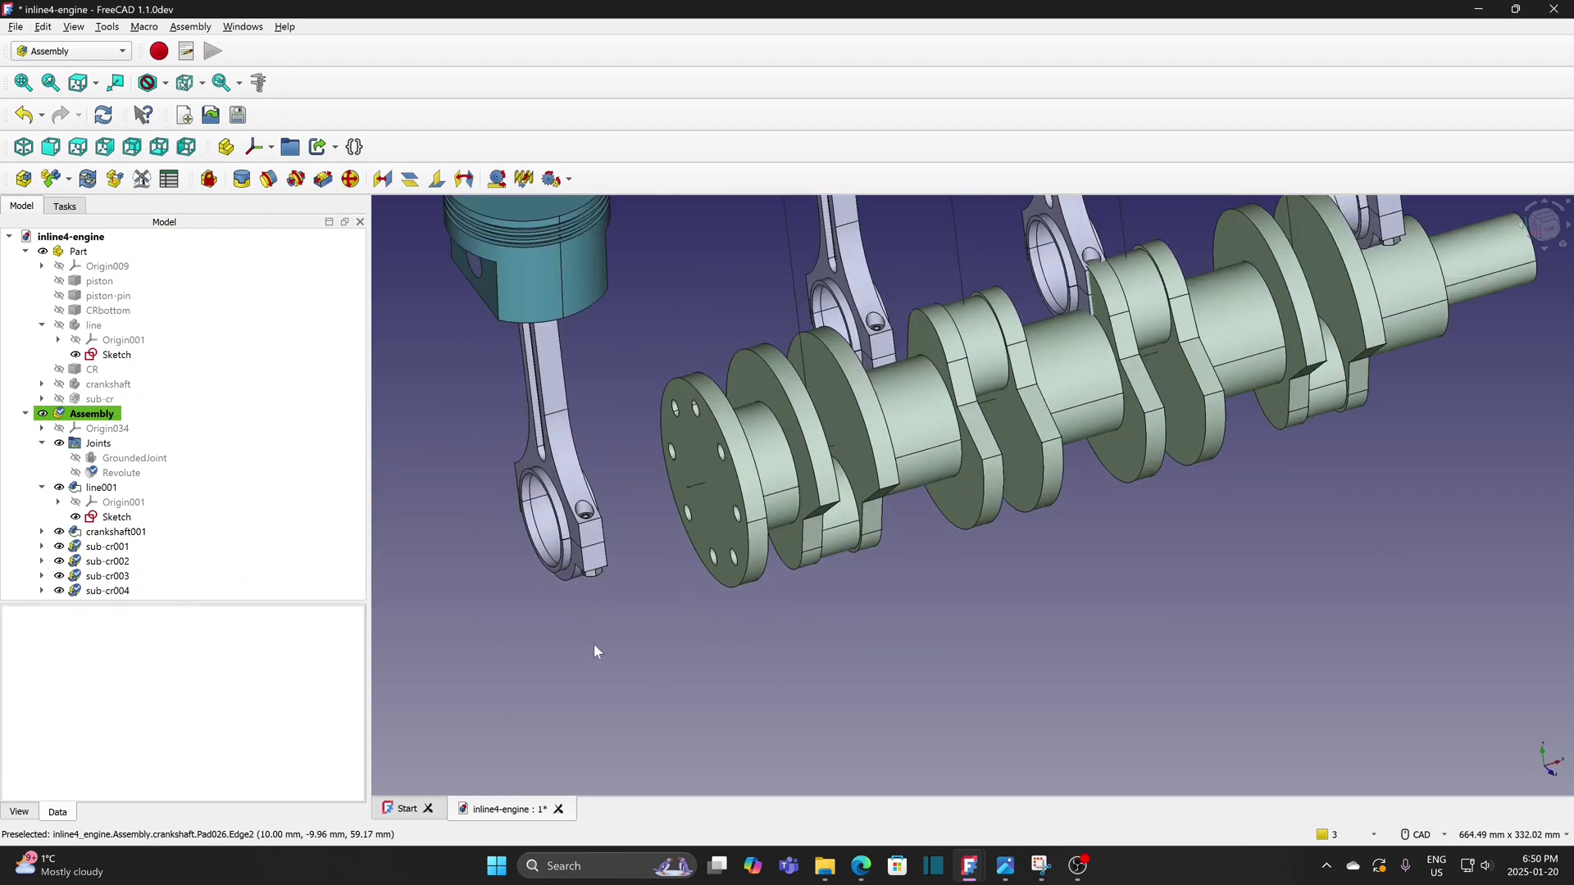
drag(668, 473, 885, 544)
scroll(906, 610, up, 4)
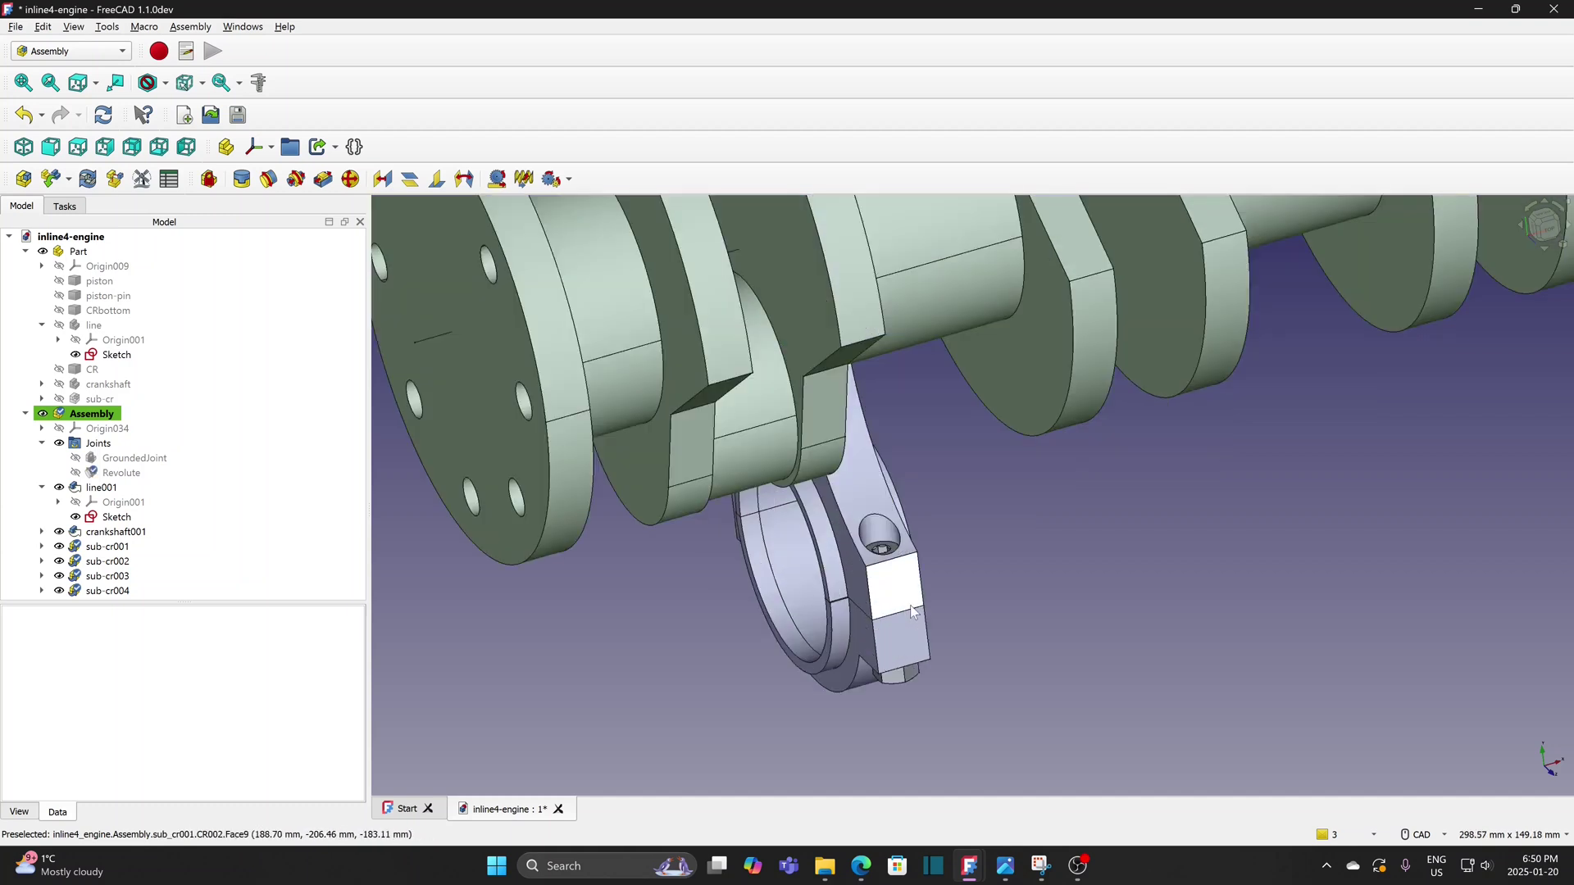
Create a Revolute joint between the big-end bore edge of the rod nearest the flange and the circular edge of the first crankpin
click(268, 178)
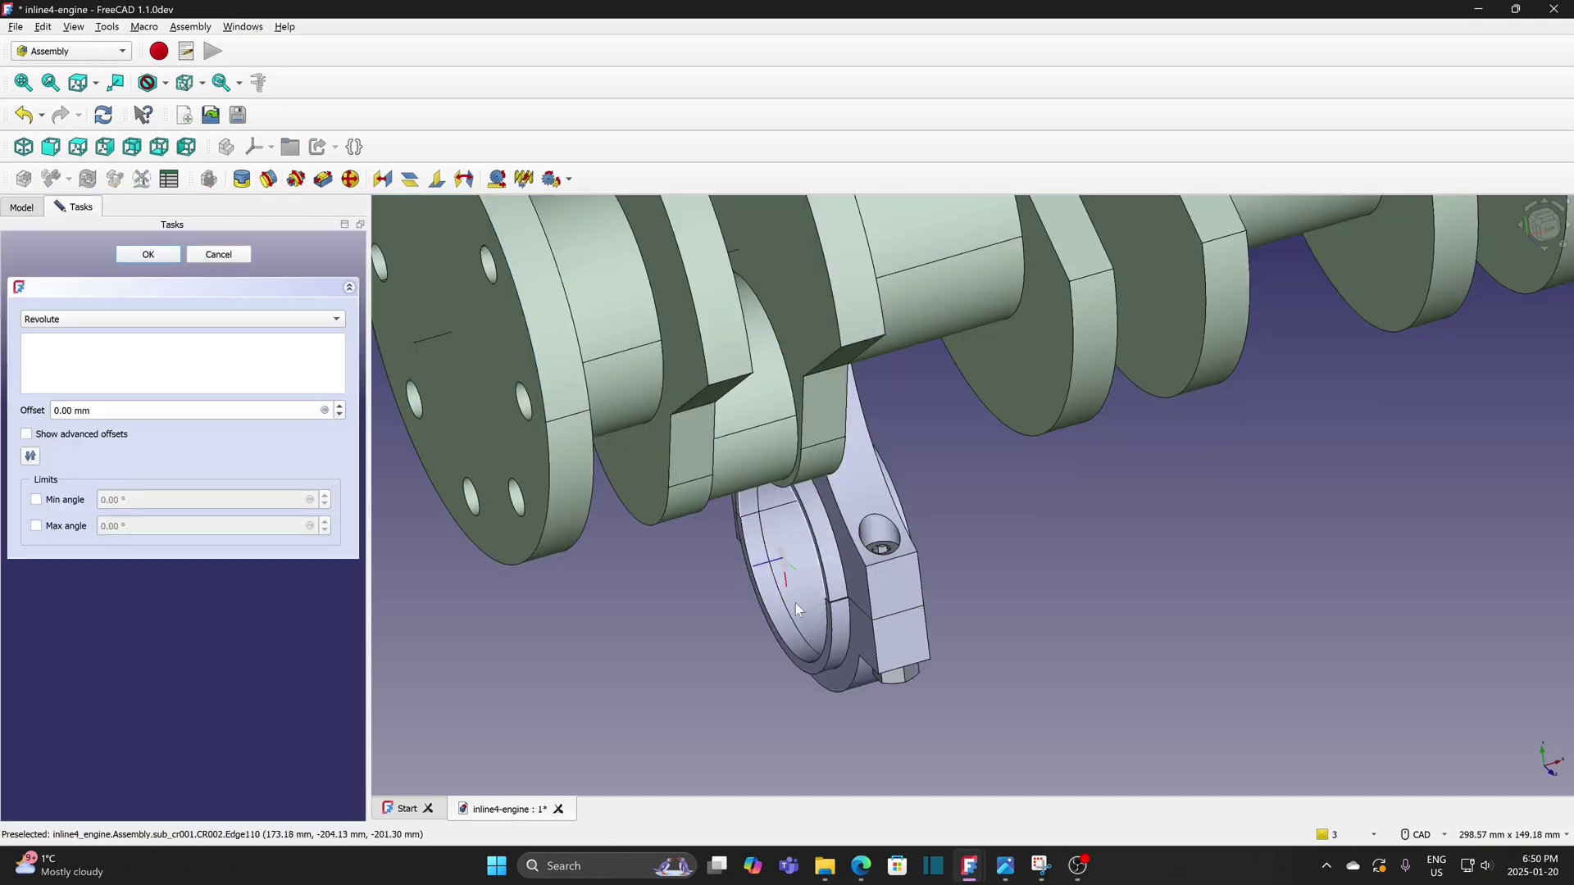
middle_drag(793, 604, 1014, 414)
scroll(969, 489, down, 4)
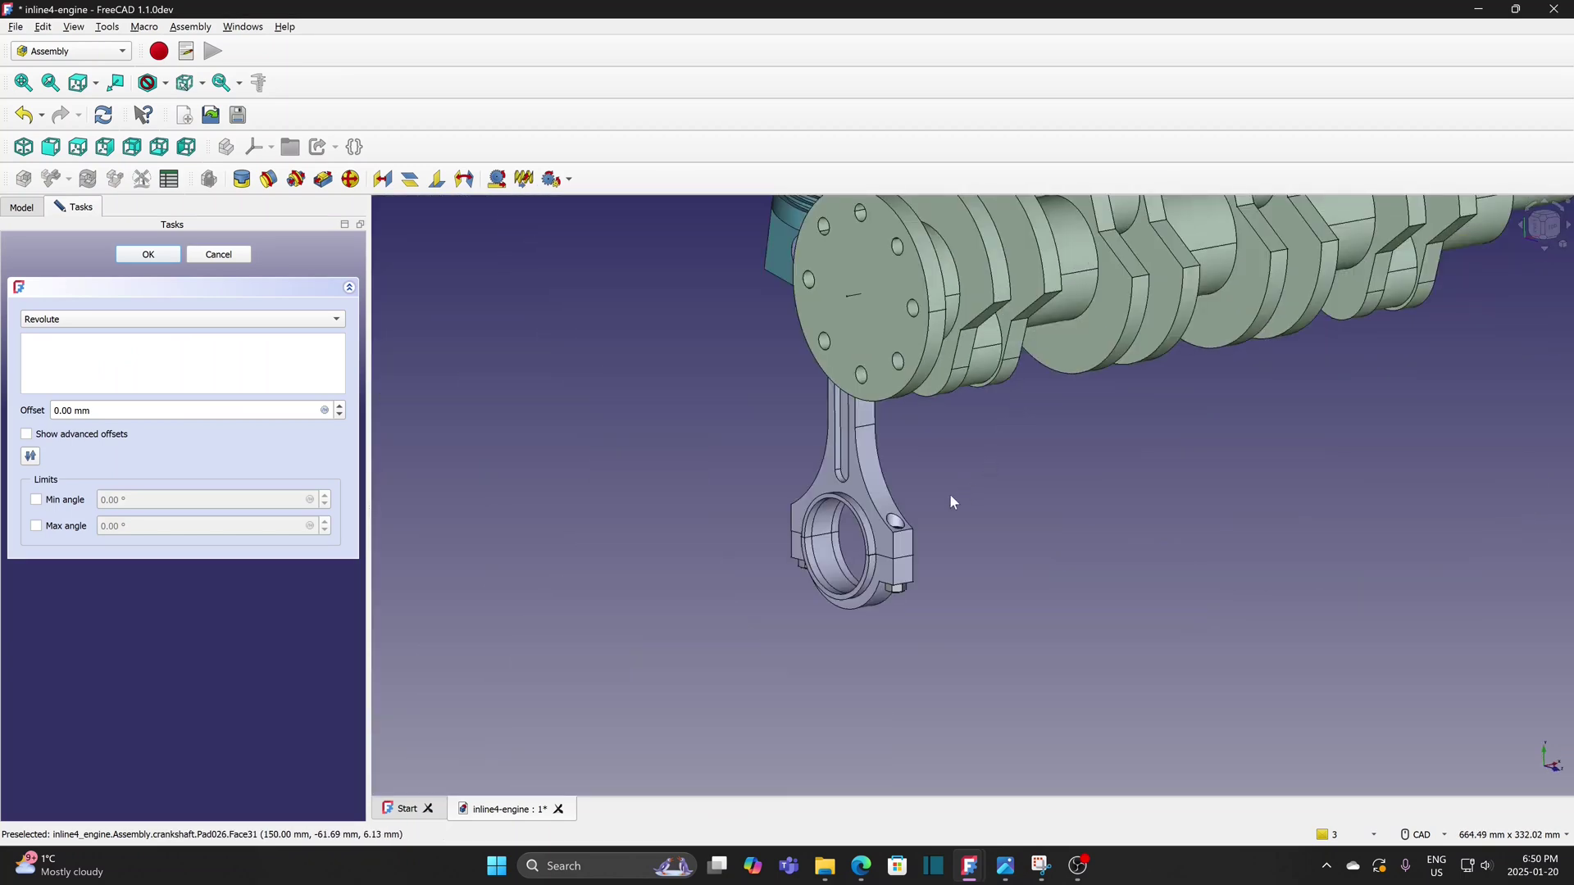
scroll(811, 497, up, 2)
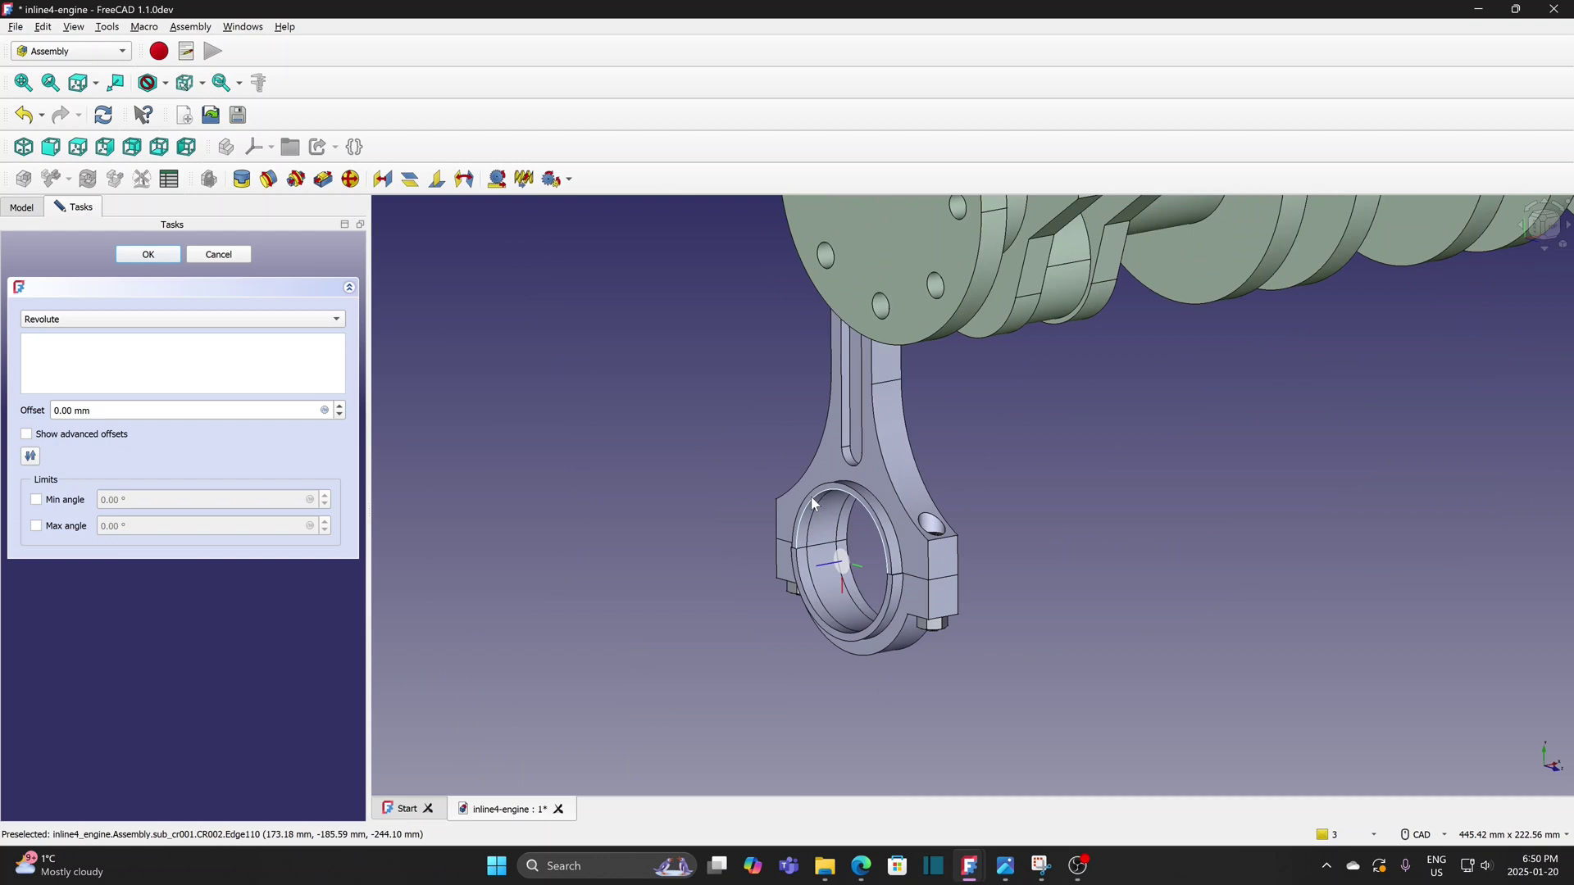
click(812, 497)
scroll(1138, 414, down, 3)
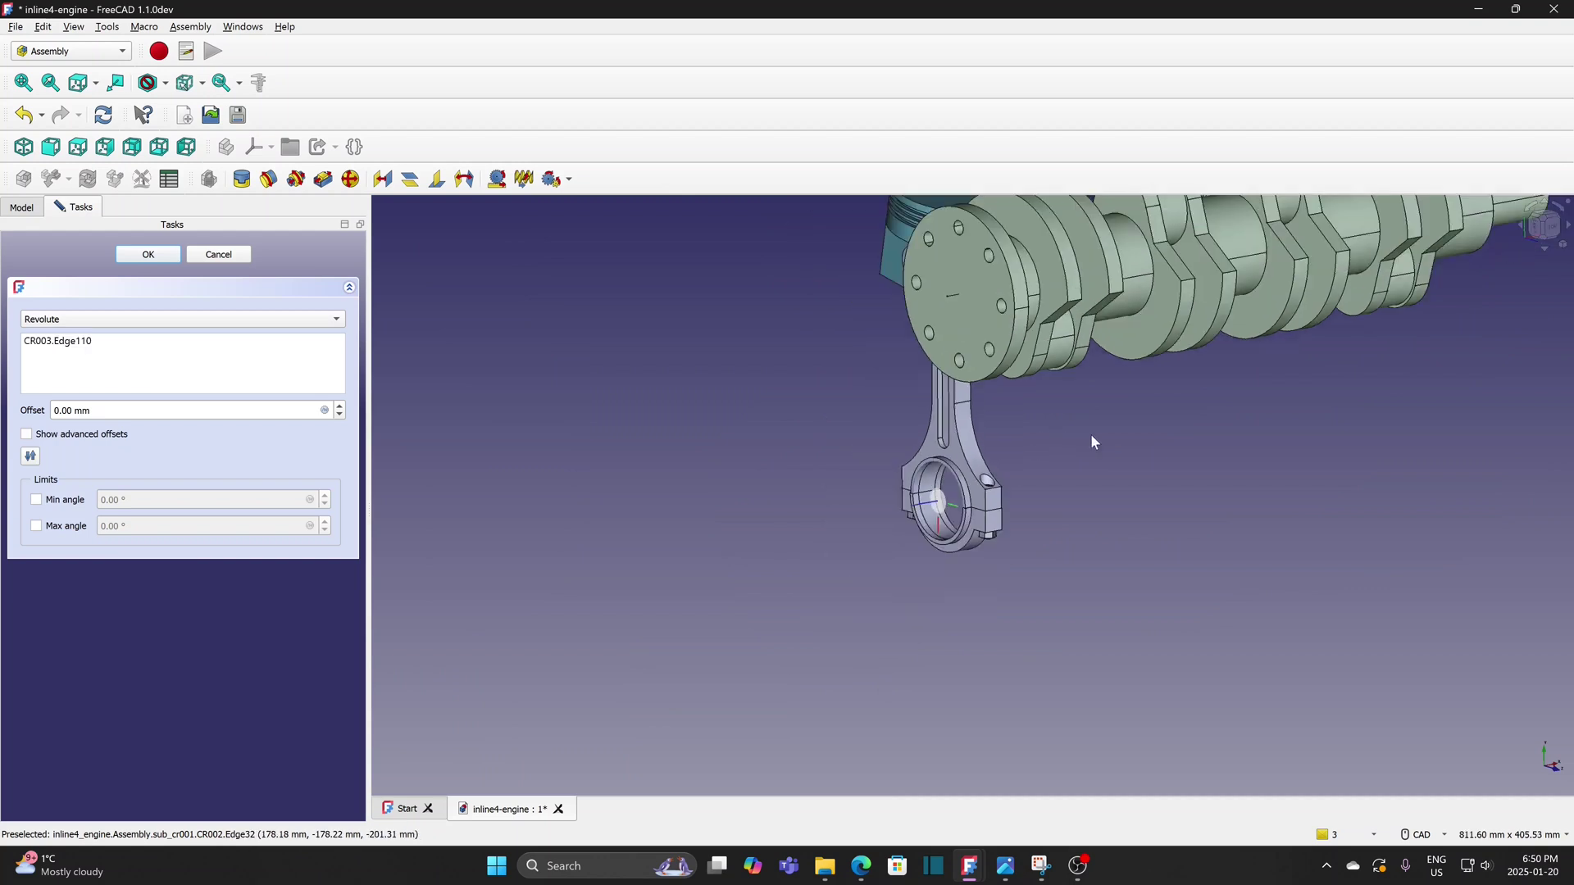
middle_drag(1138, 415, 821, 579)
scroll(821, 579, up, 4)
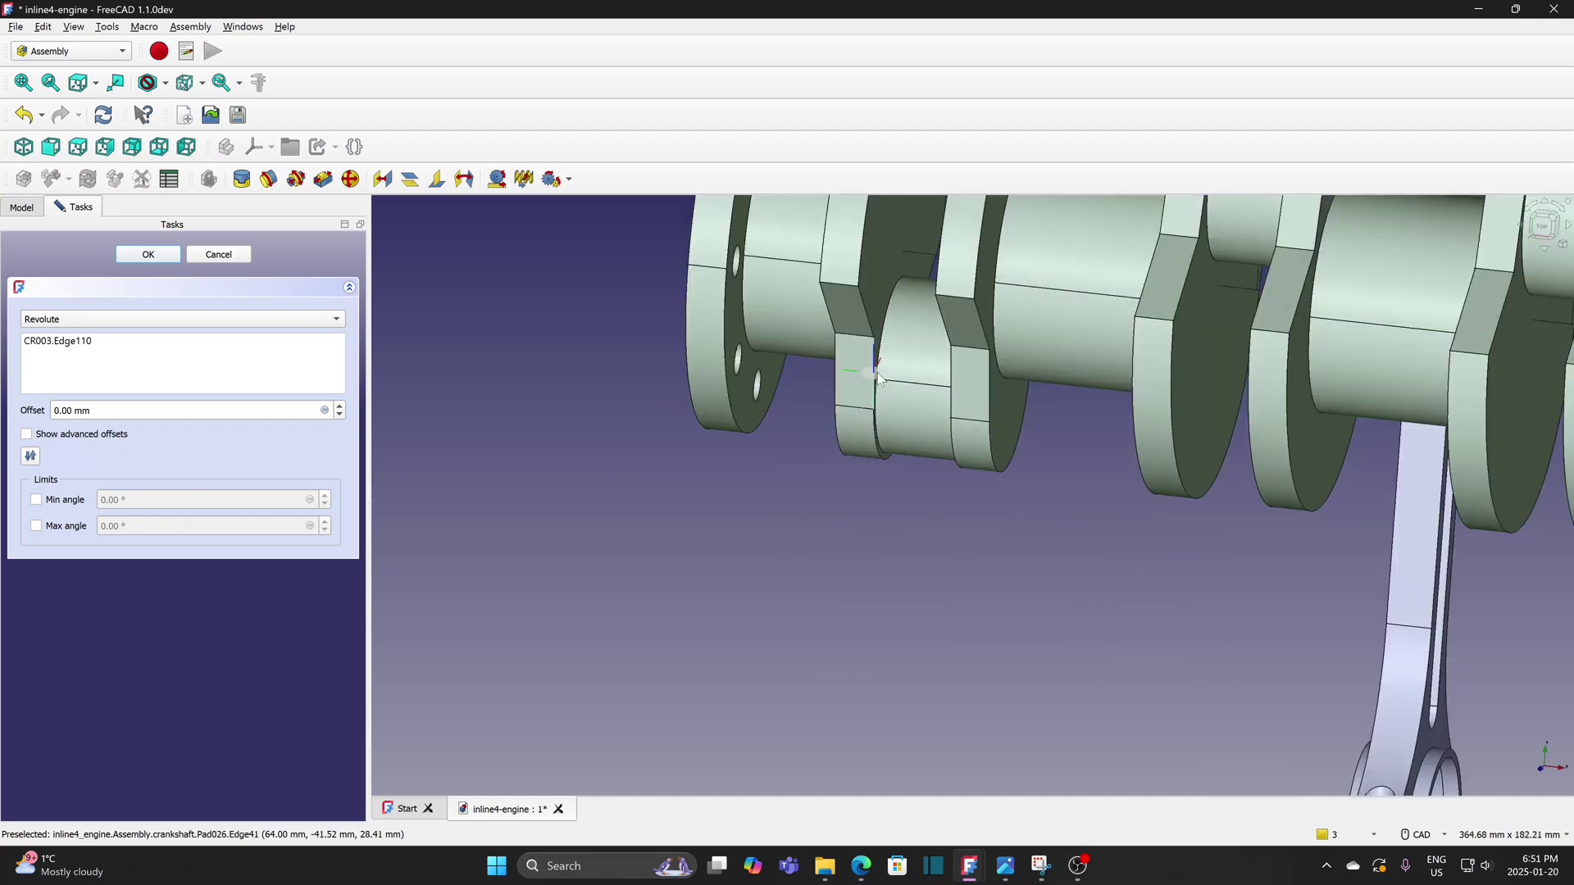
scroll(878, 339, up, 2)
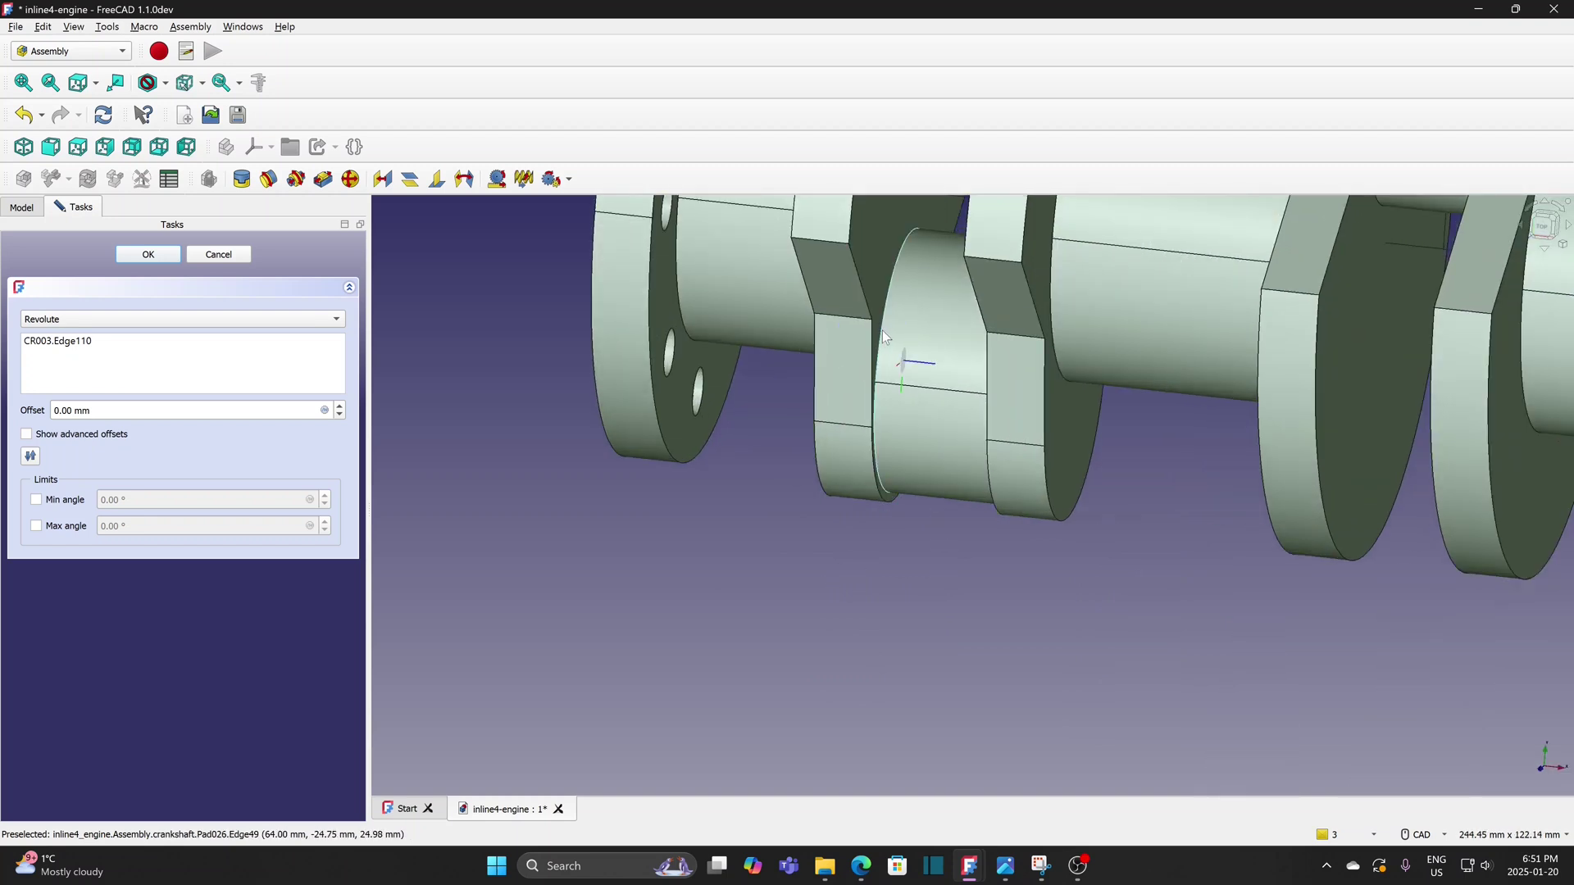
click(884, 333)
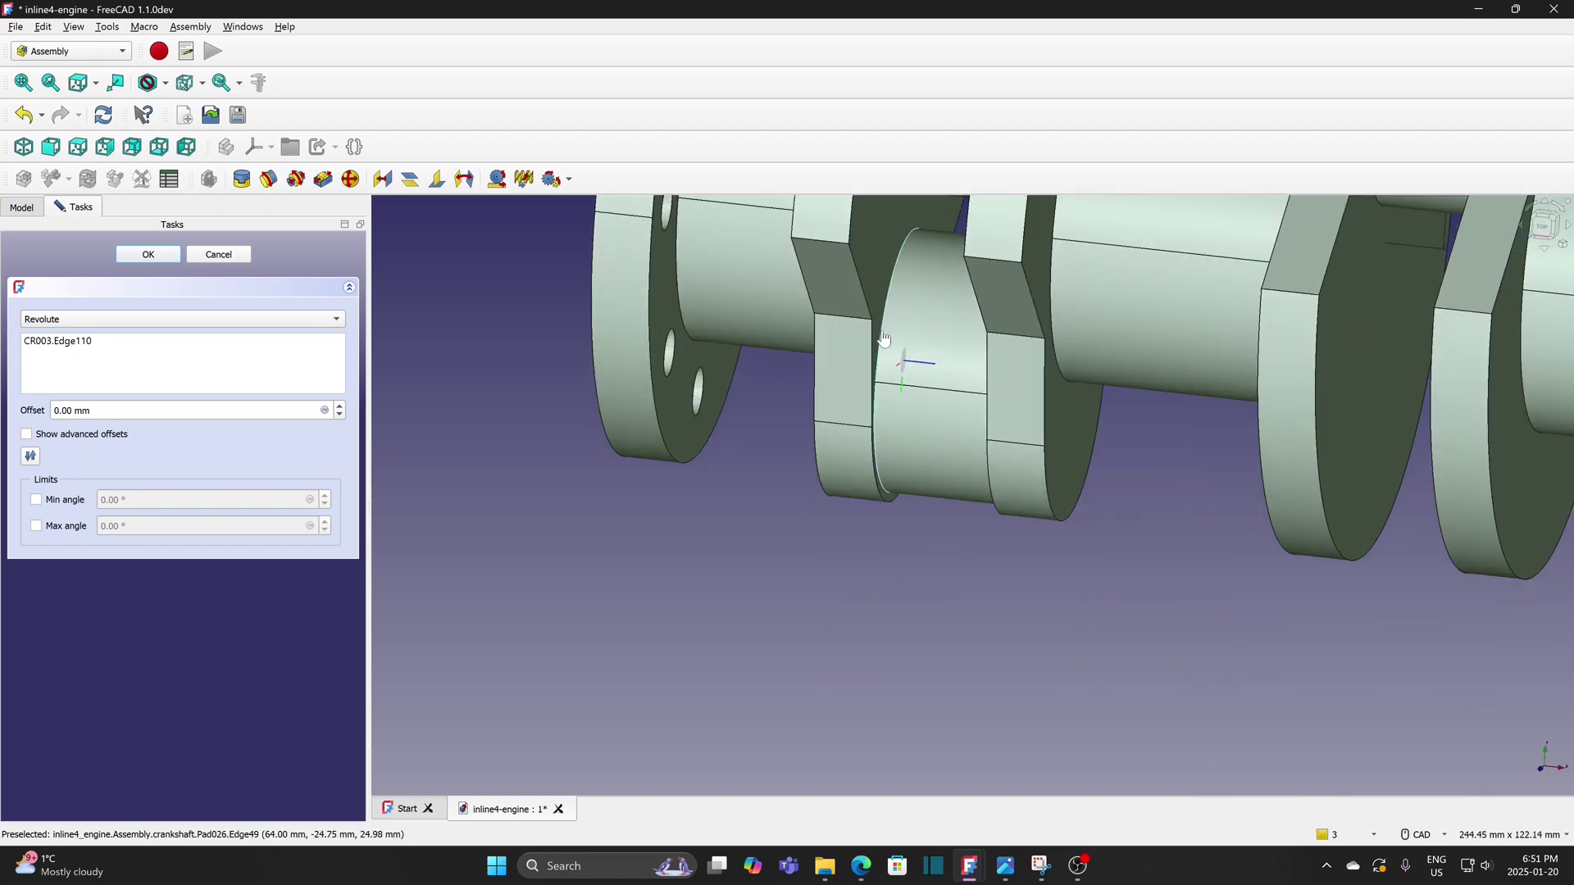
click(152, 256)
Join the second connecting rod's big-end edge to the second crankpin's circular edge with a Revolute joint
middle_drag(830, 479, 857, 656)
scroll(1123, 508, down, 3)
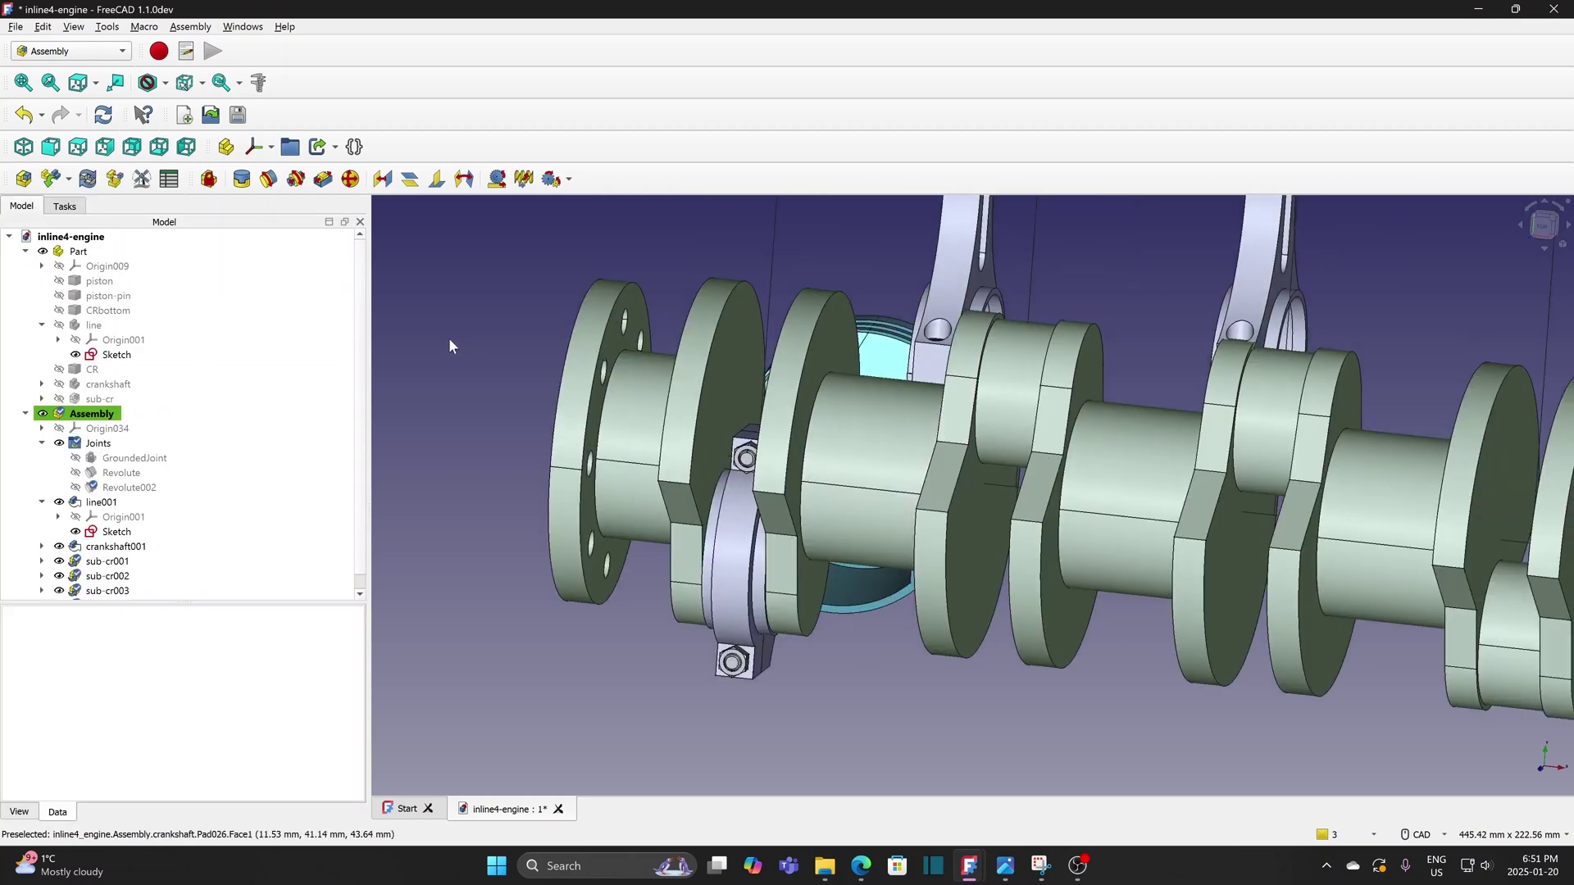
click(268, 179)
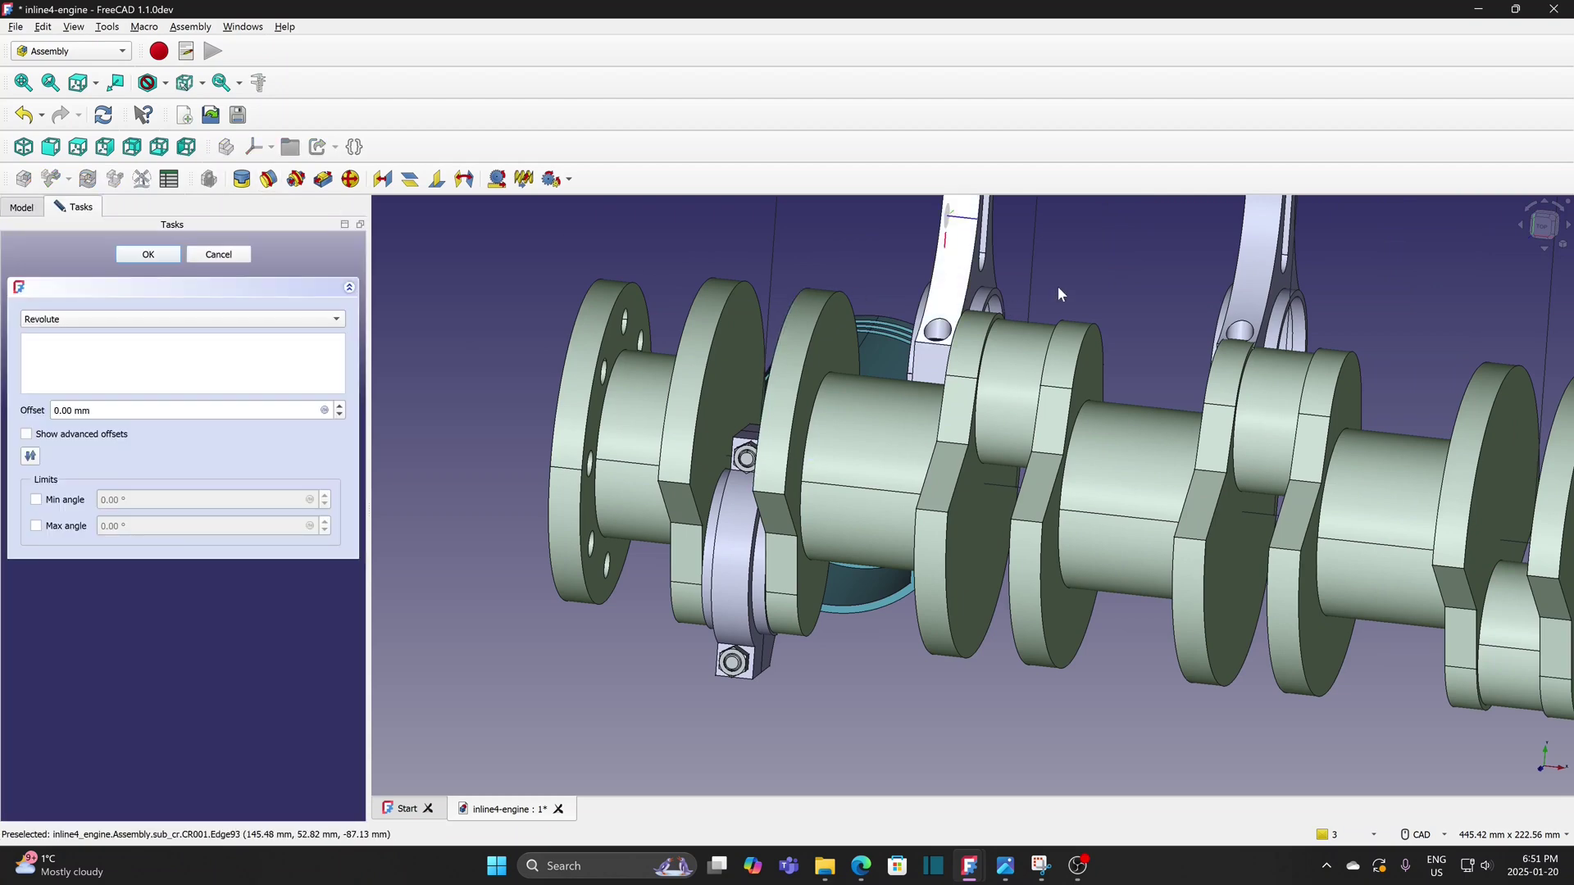
scroll(1016, 296, up, 3)
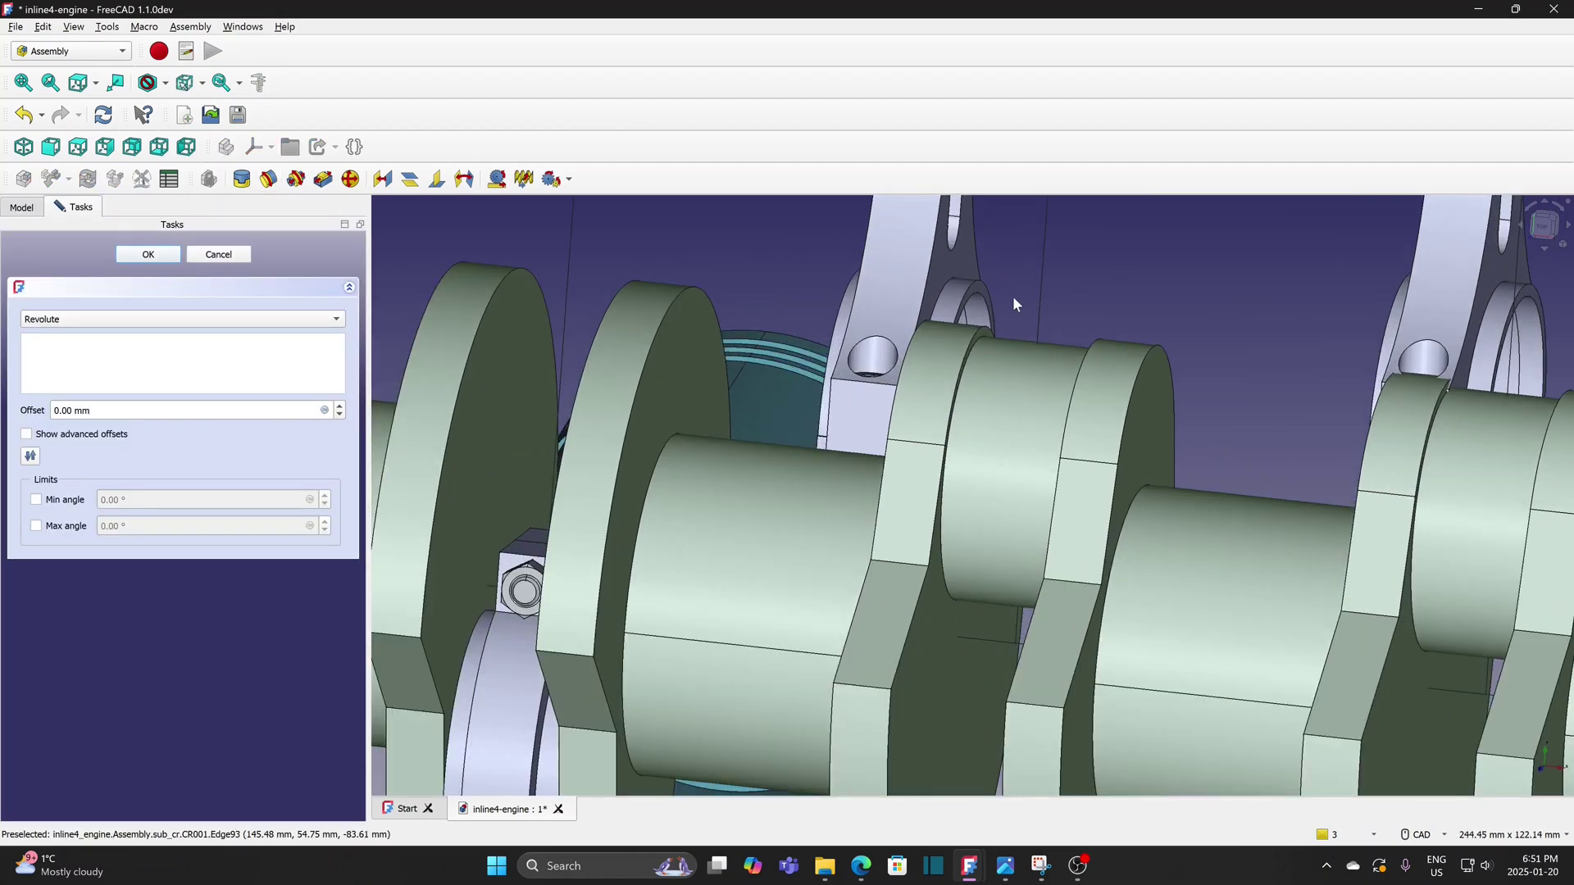
middle_drag(795, 298, 824, 599)
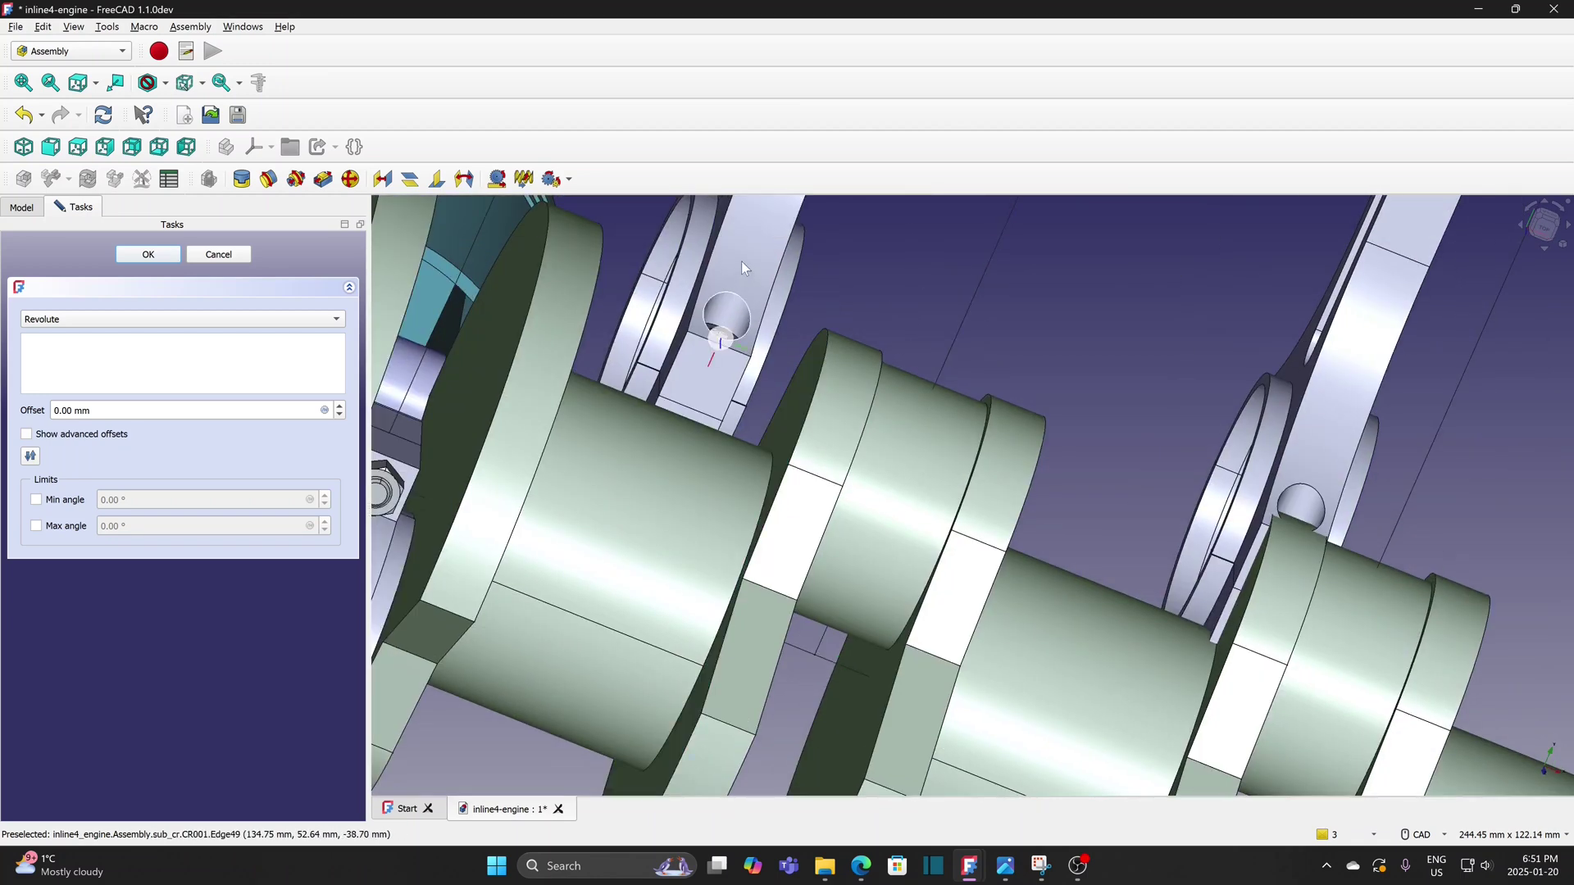
drag(737, 263, 1077, 317)
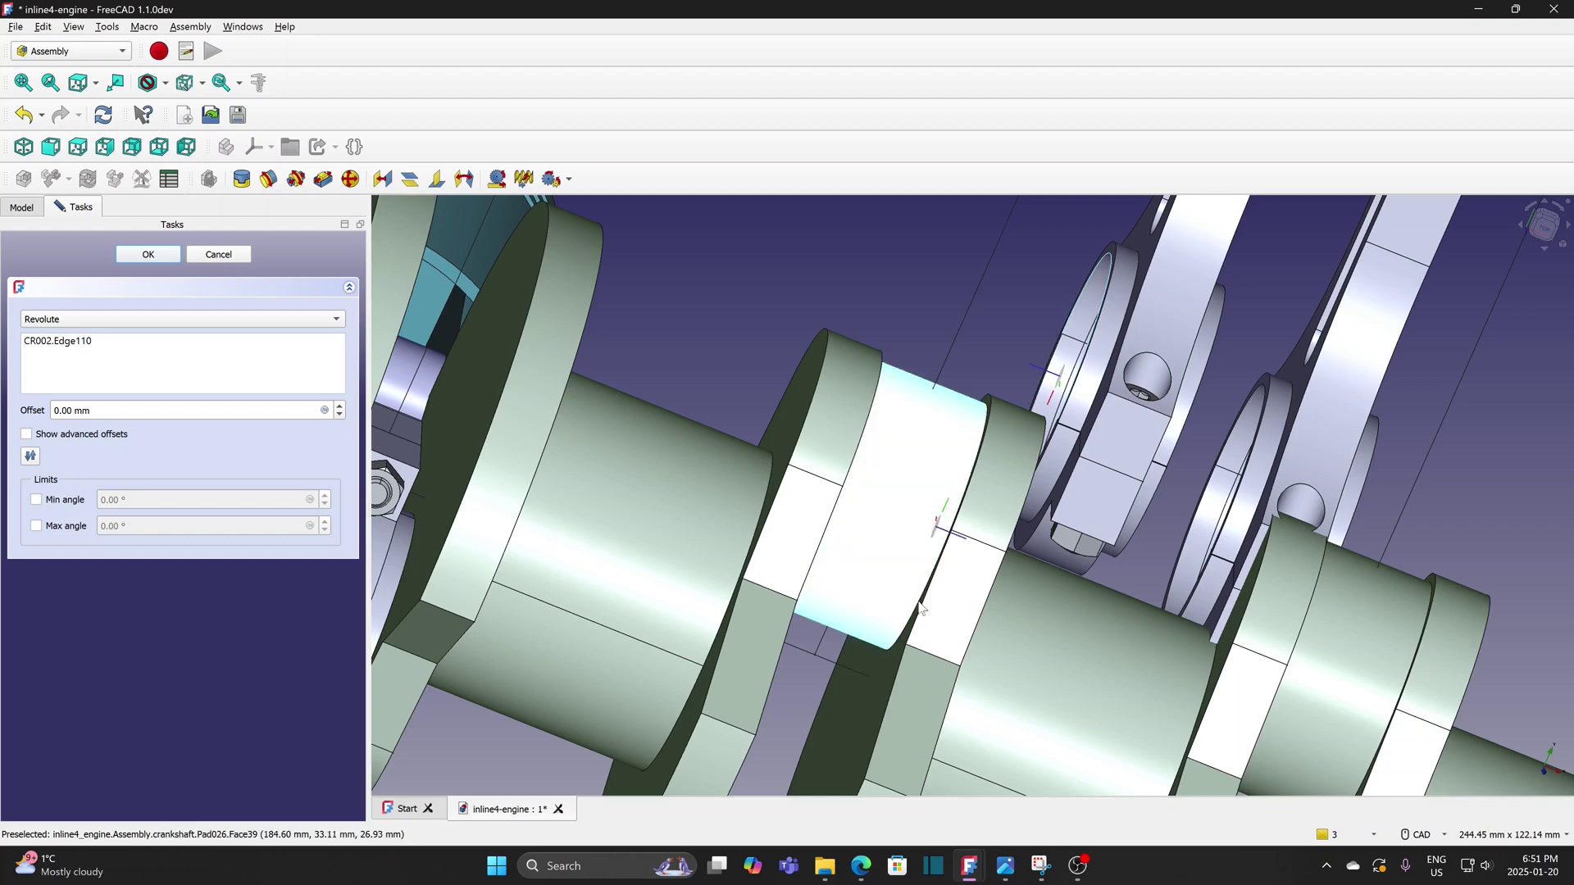
scroll(983, 549, up, 5)
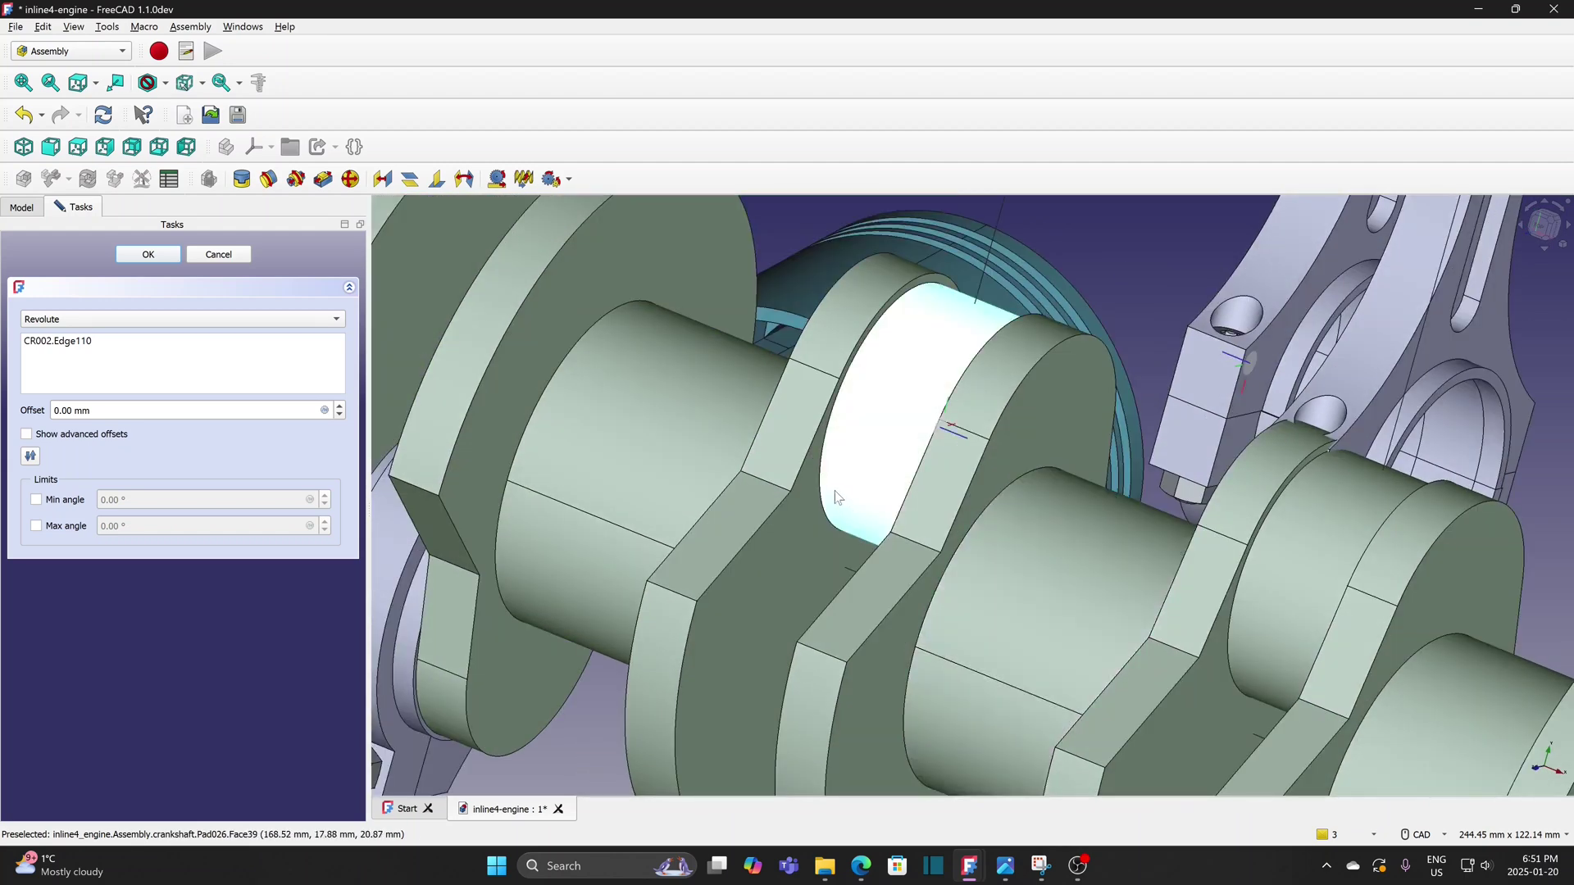
click(819, 467)
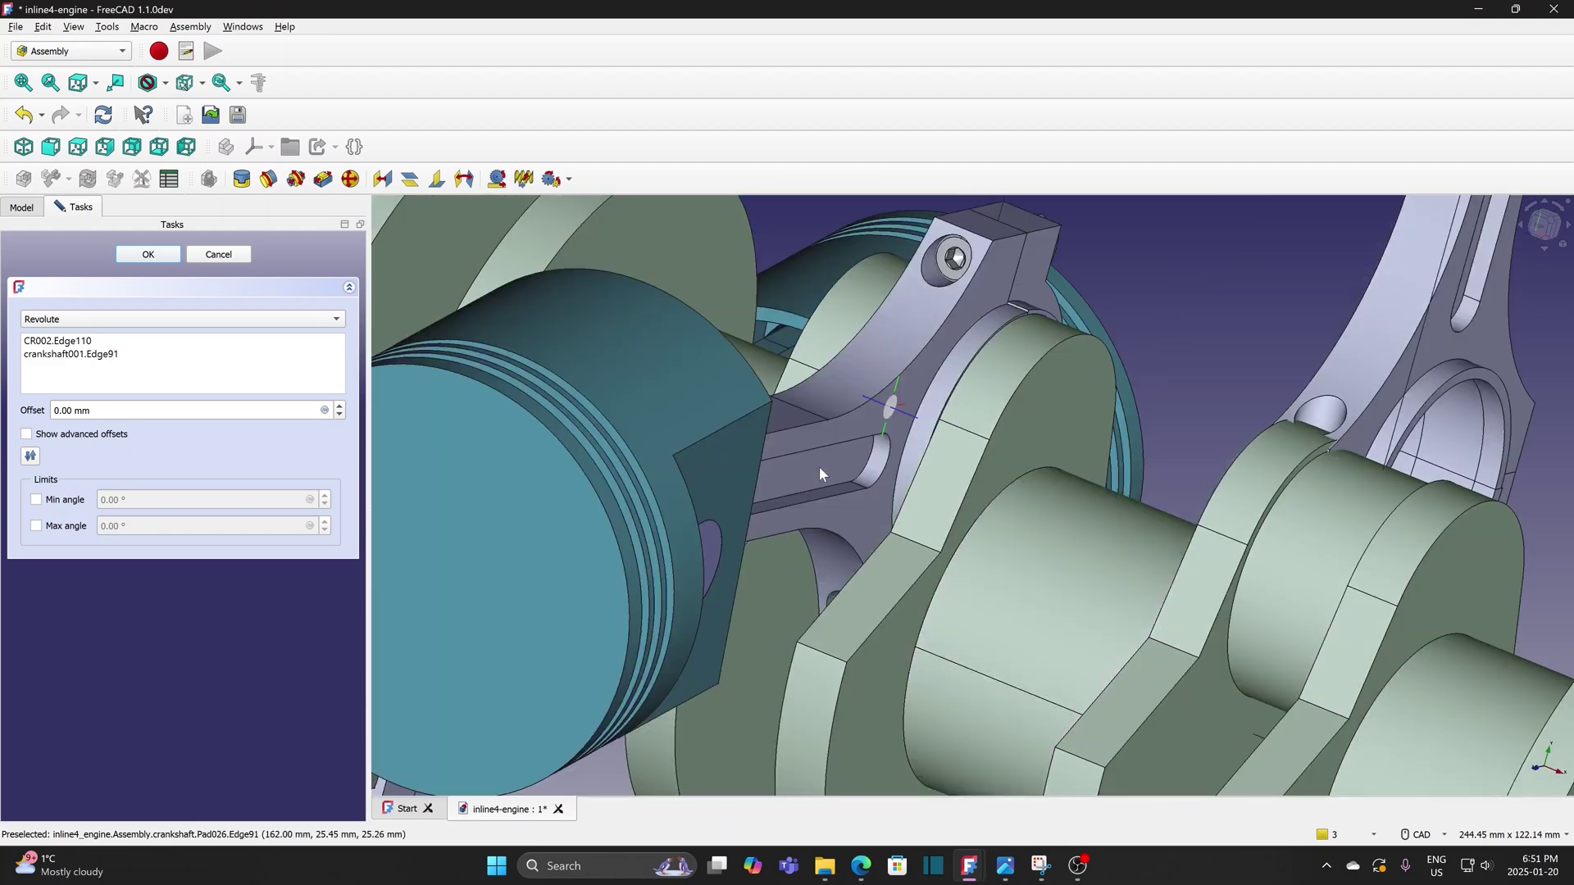
click(148, 255)
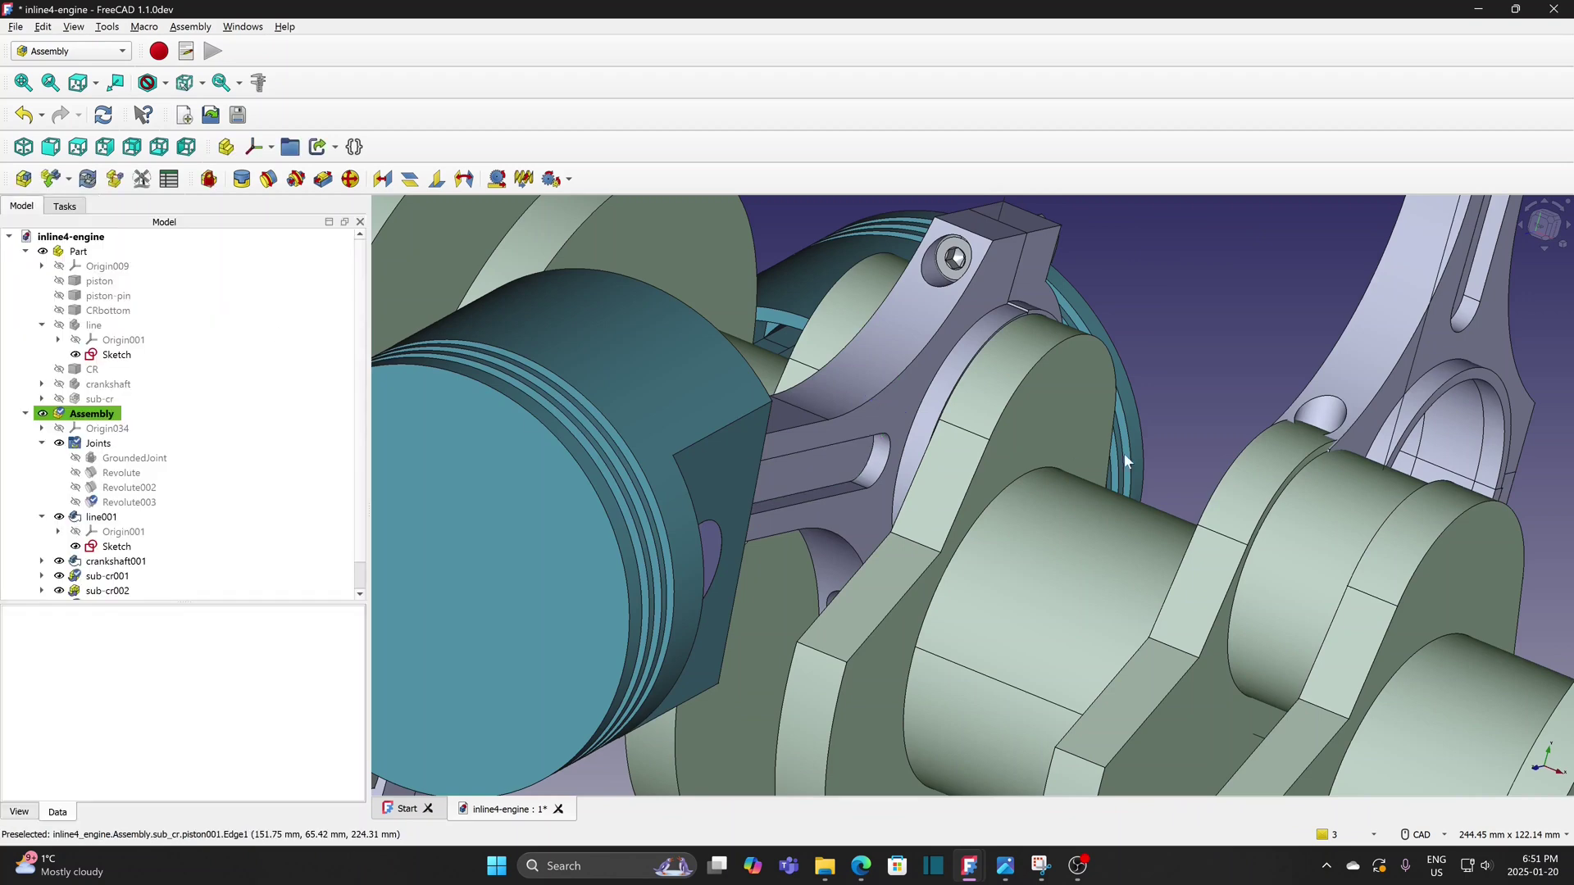
Add a Revolute joint between the third crankpin's circular edge and the third connecting rod's big-end edge
scroll(1164, 394, down, 5)
scroll(594, 405, up, 5)
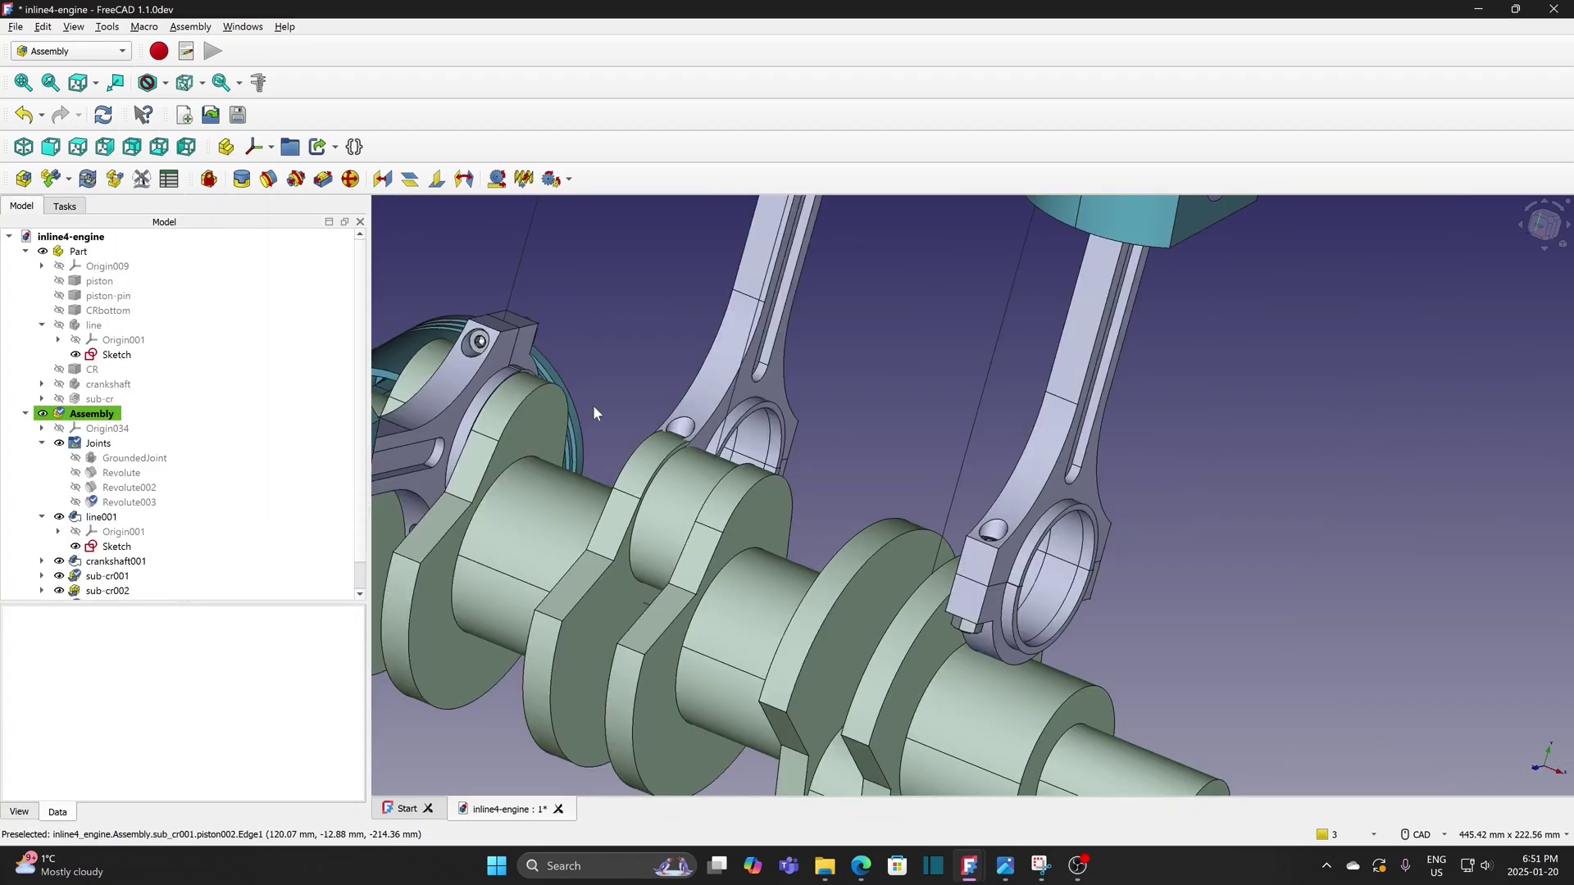
click(268, 178)
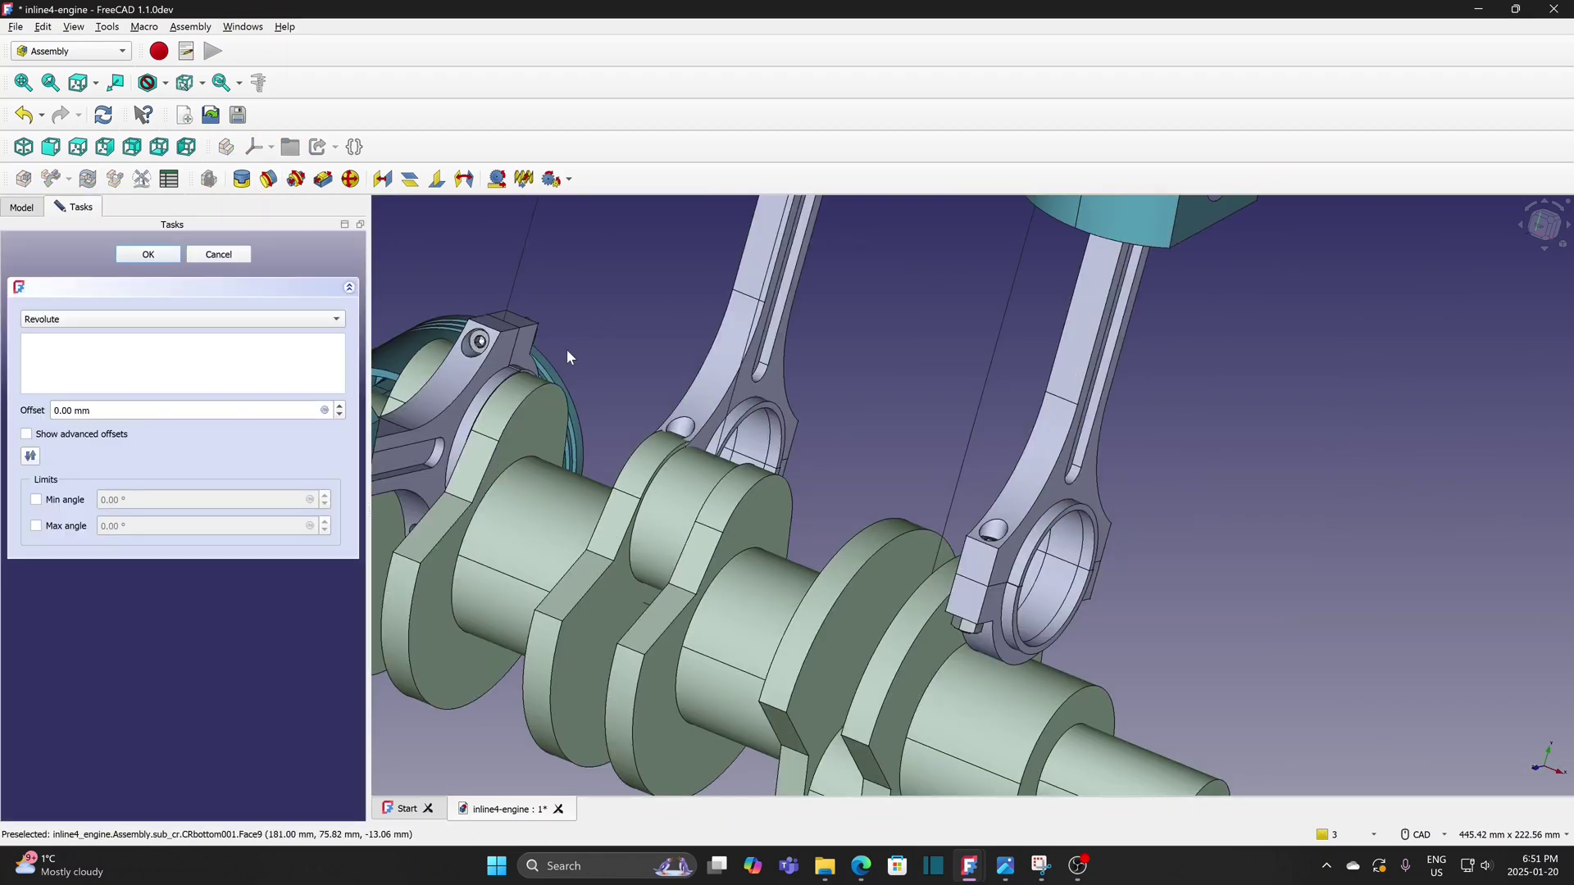
click(631, 568)
middle_drag(600, 408, 600, 371)
click(595, 351)
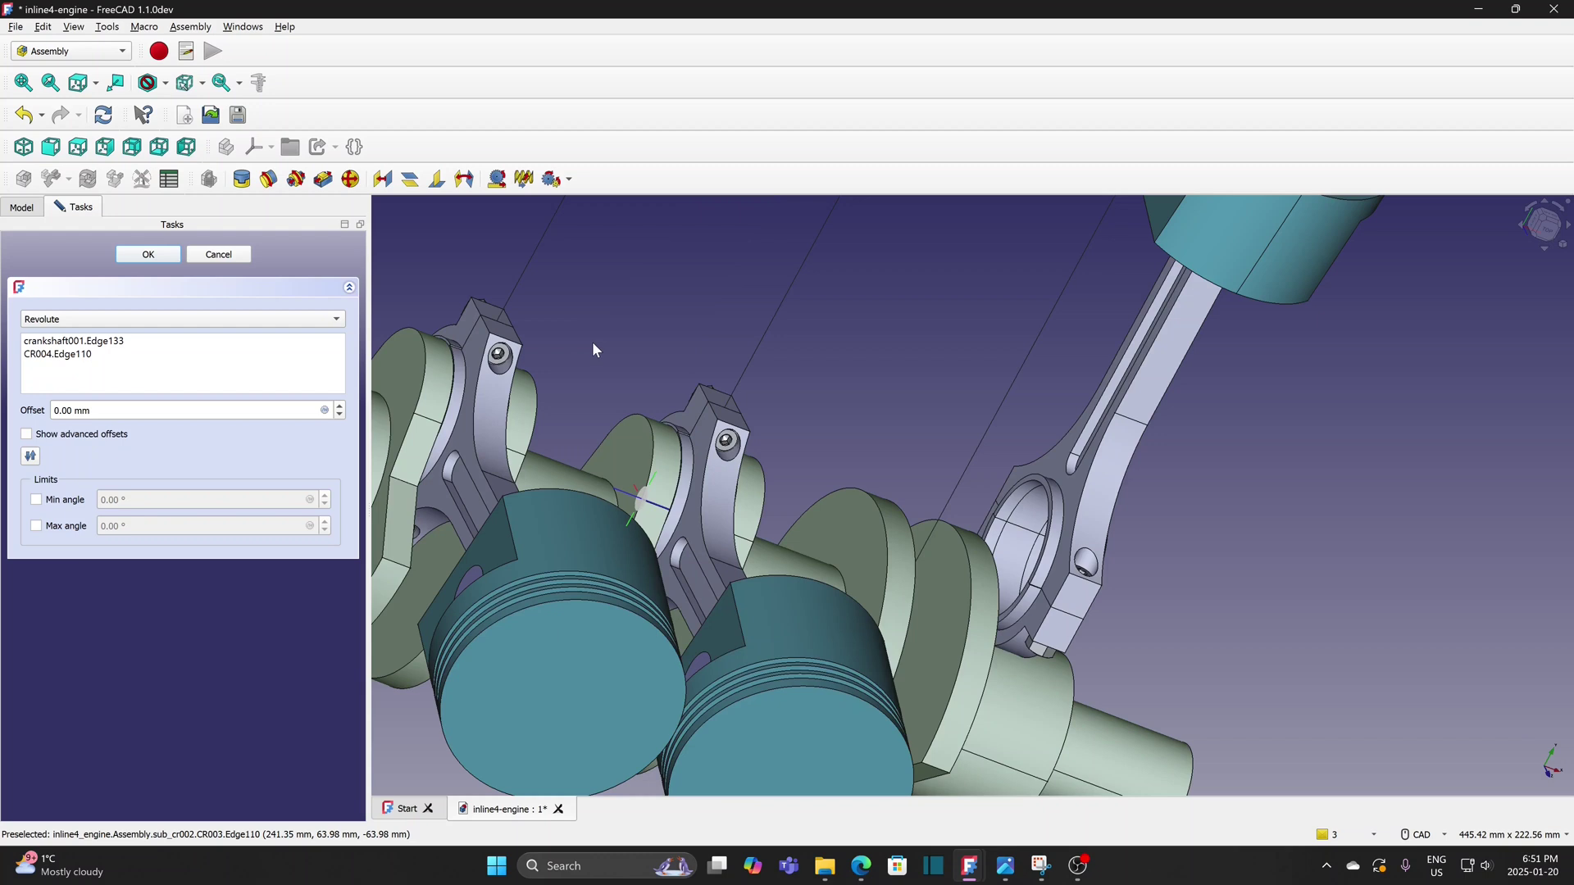
click(169, 257)
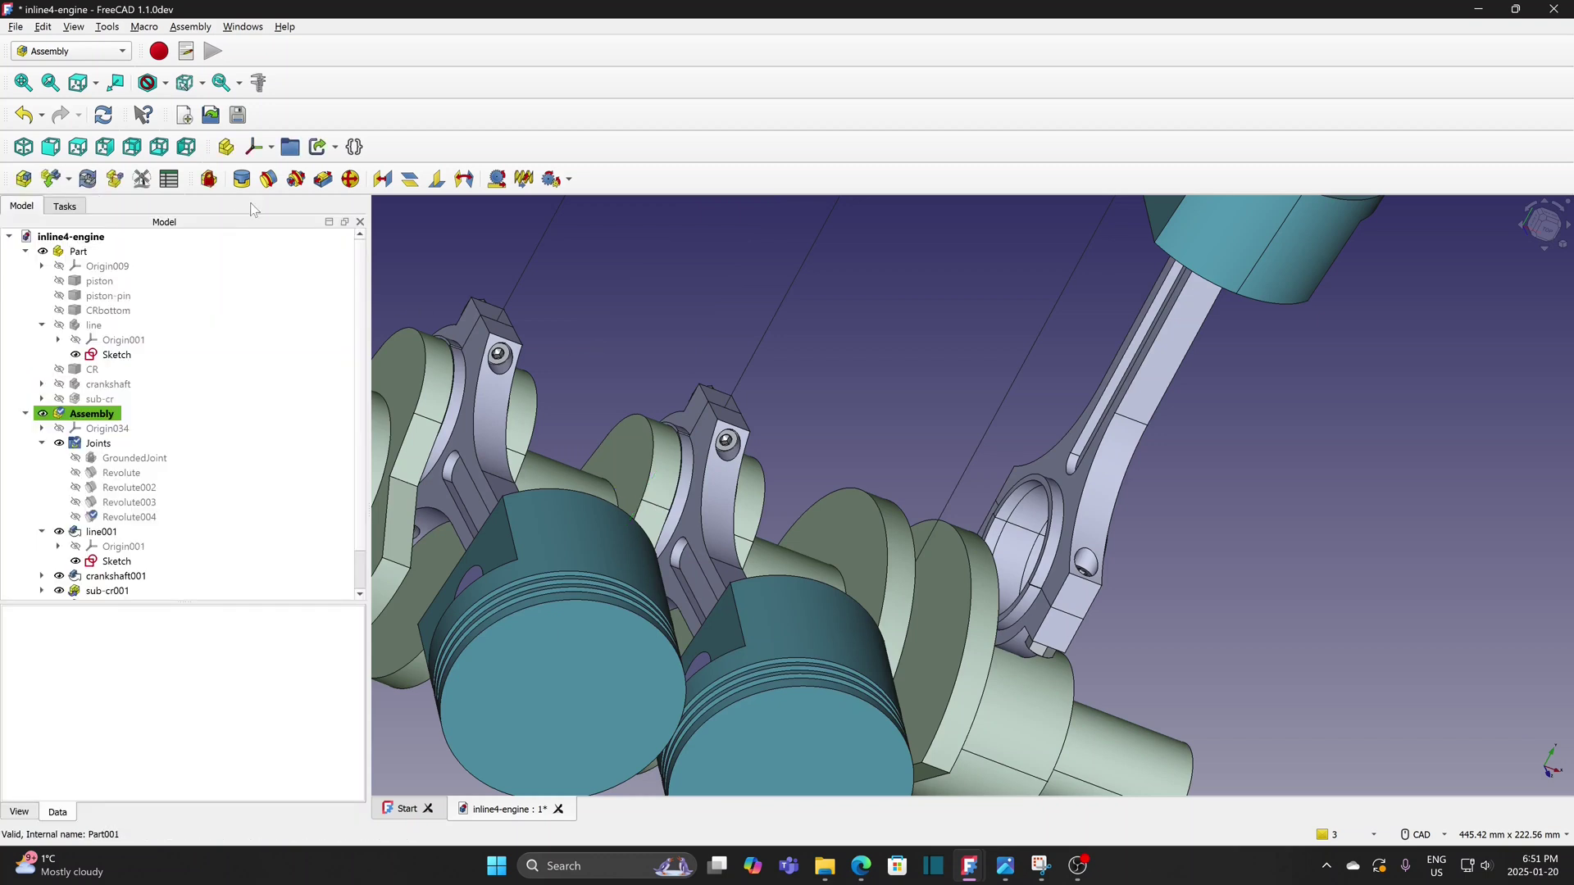
Attach the fourth connecting rod's big-end edge to the circular edge of the last crankpin with a Revolute joint
click(271, 178)
scroll(1004, 508, up, 2)
click(1020, 365)
scroll(1298, 659, down, 4)
scroll(1196, 500, up, 2)
middle_drag(1196, 500, 1029, 616)
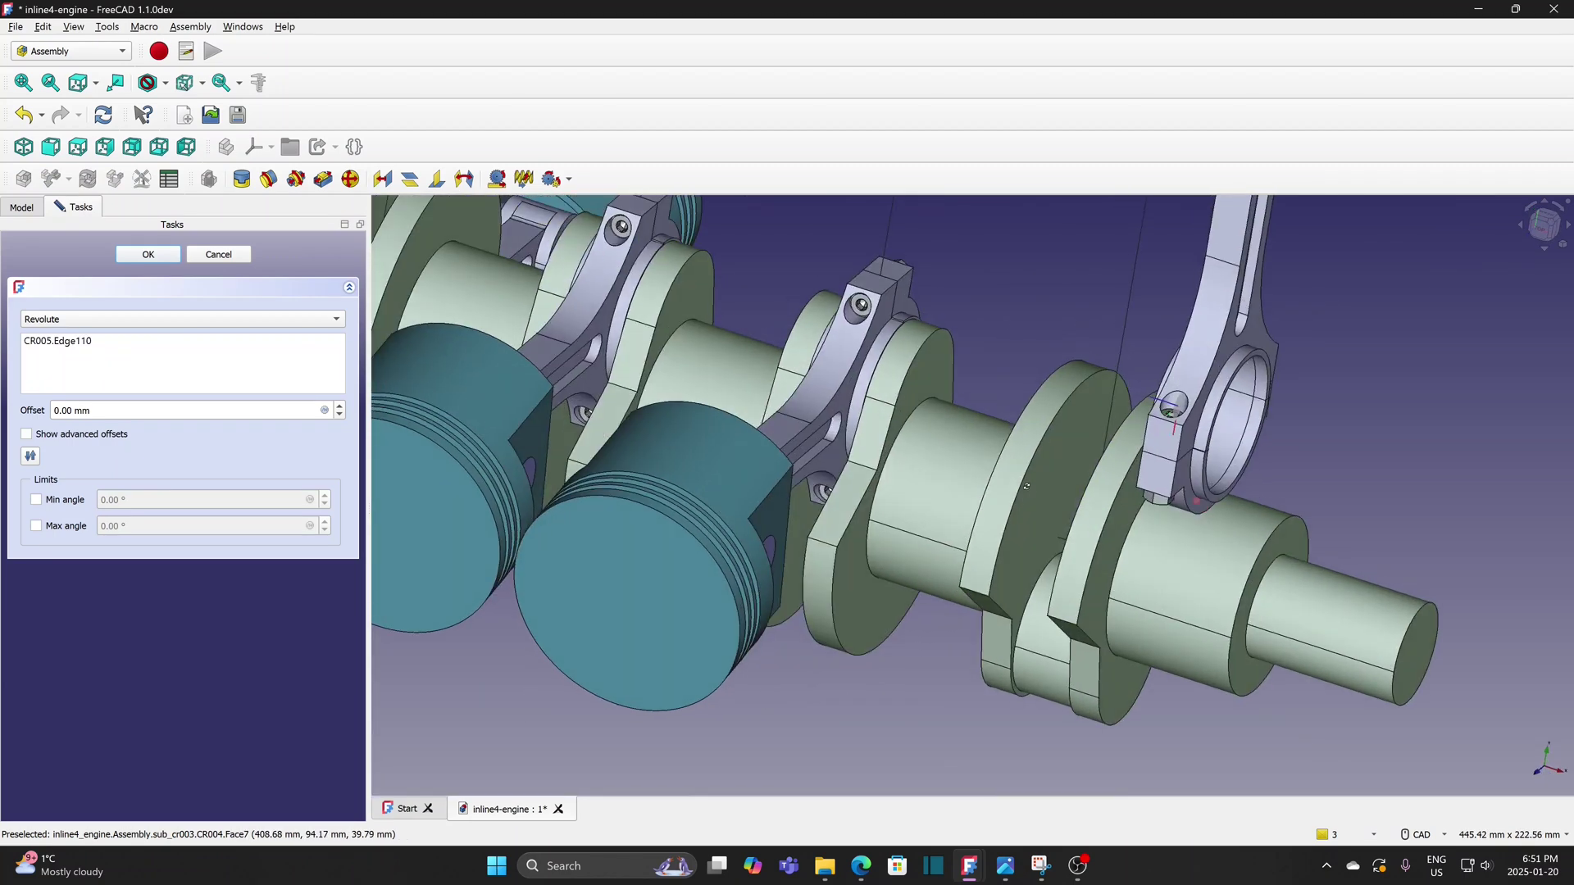
click(1038, 591)
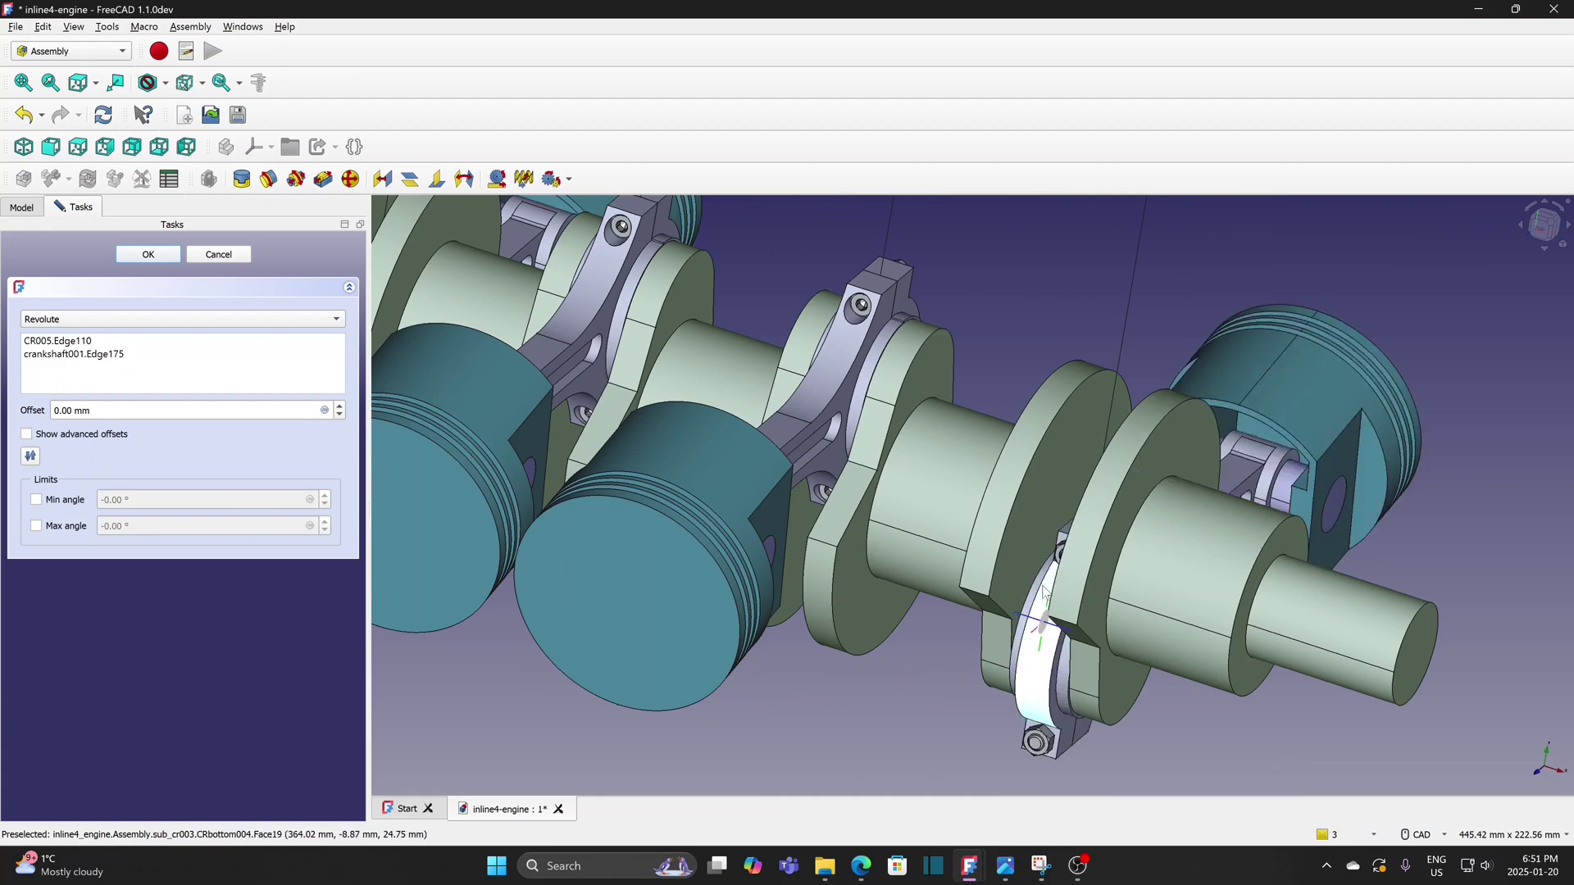
key(Return)
Swing the two middle piston and rod sub-assemblies up around their crankpins toward their vertical sketch lines
scroll(696, 585, down, 5)
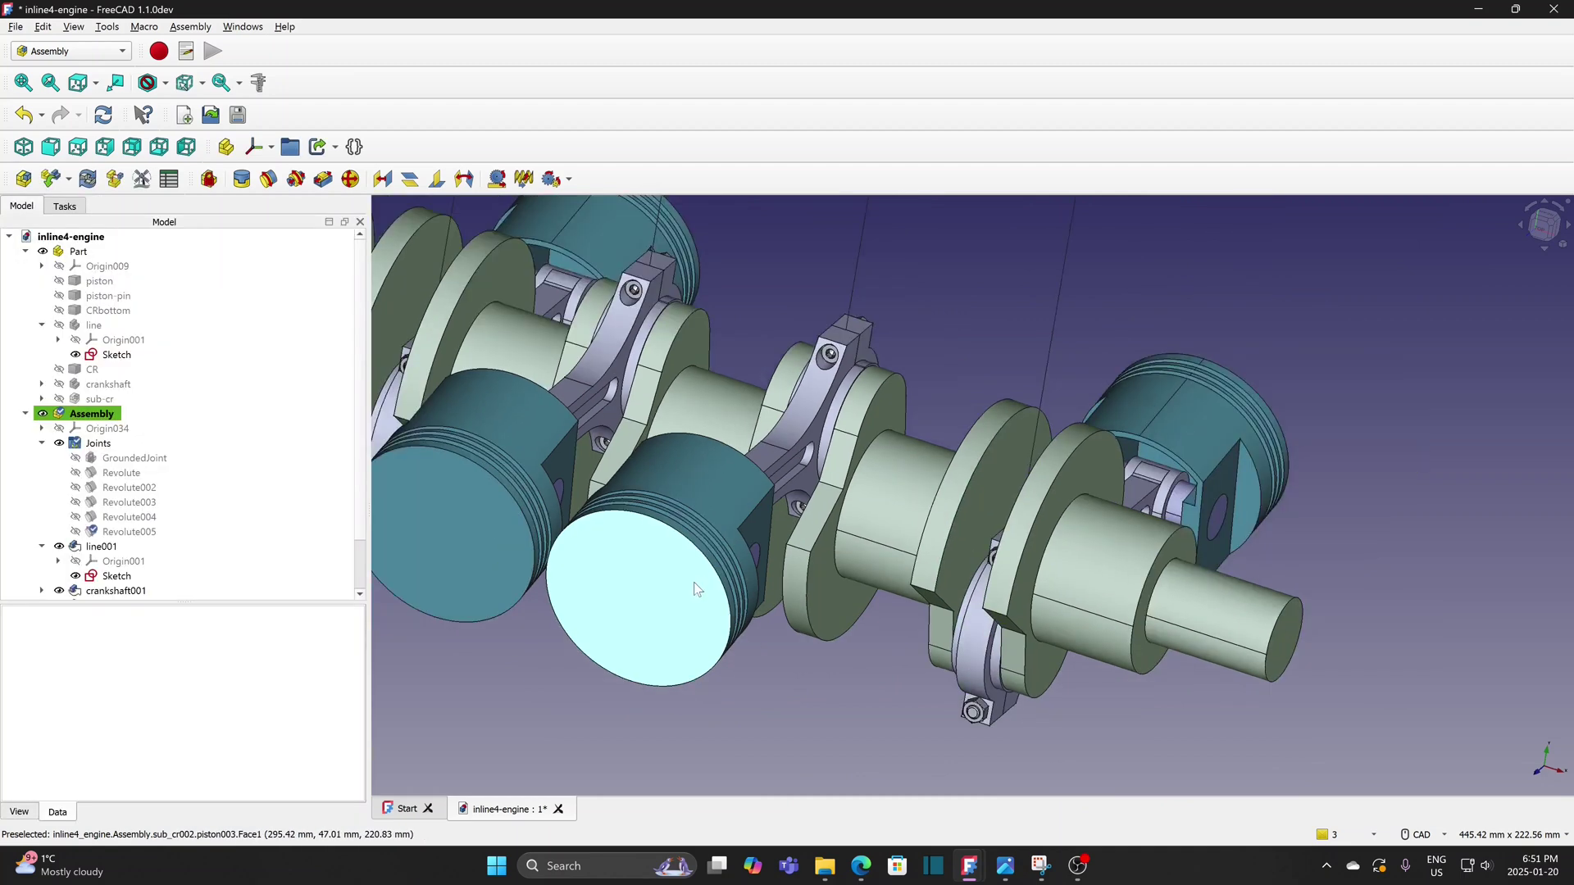
middle_drag(493, 655, 628, 724)
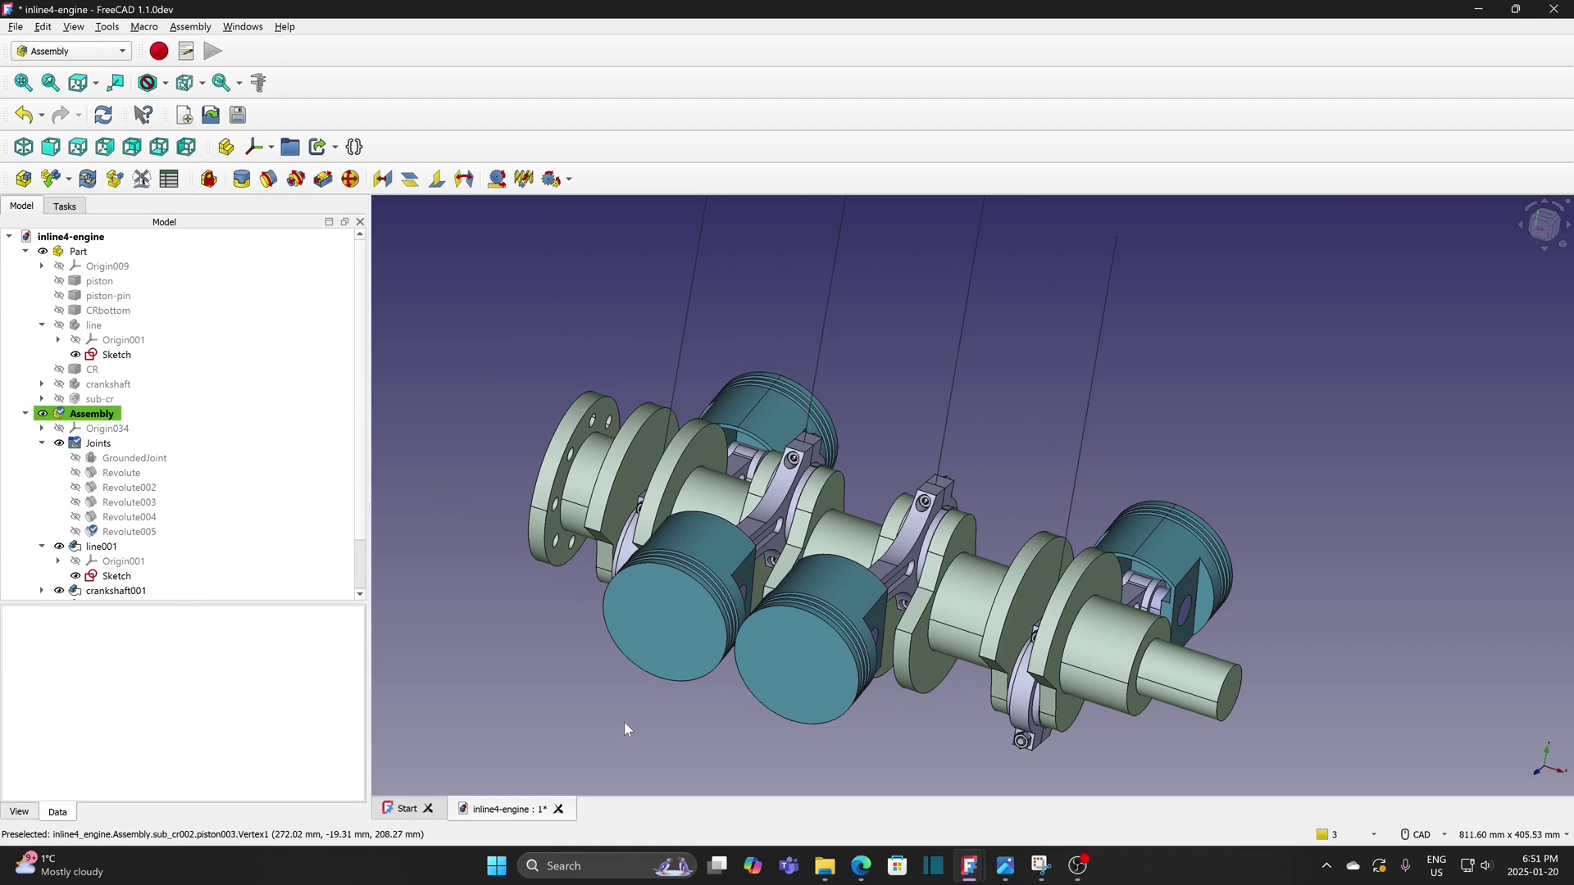
scroll(530, 693, down, 2)
key(1)
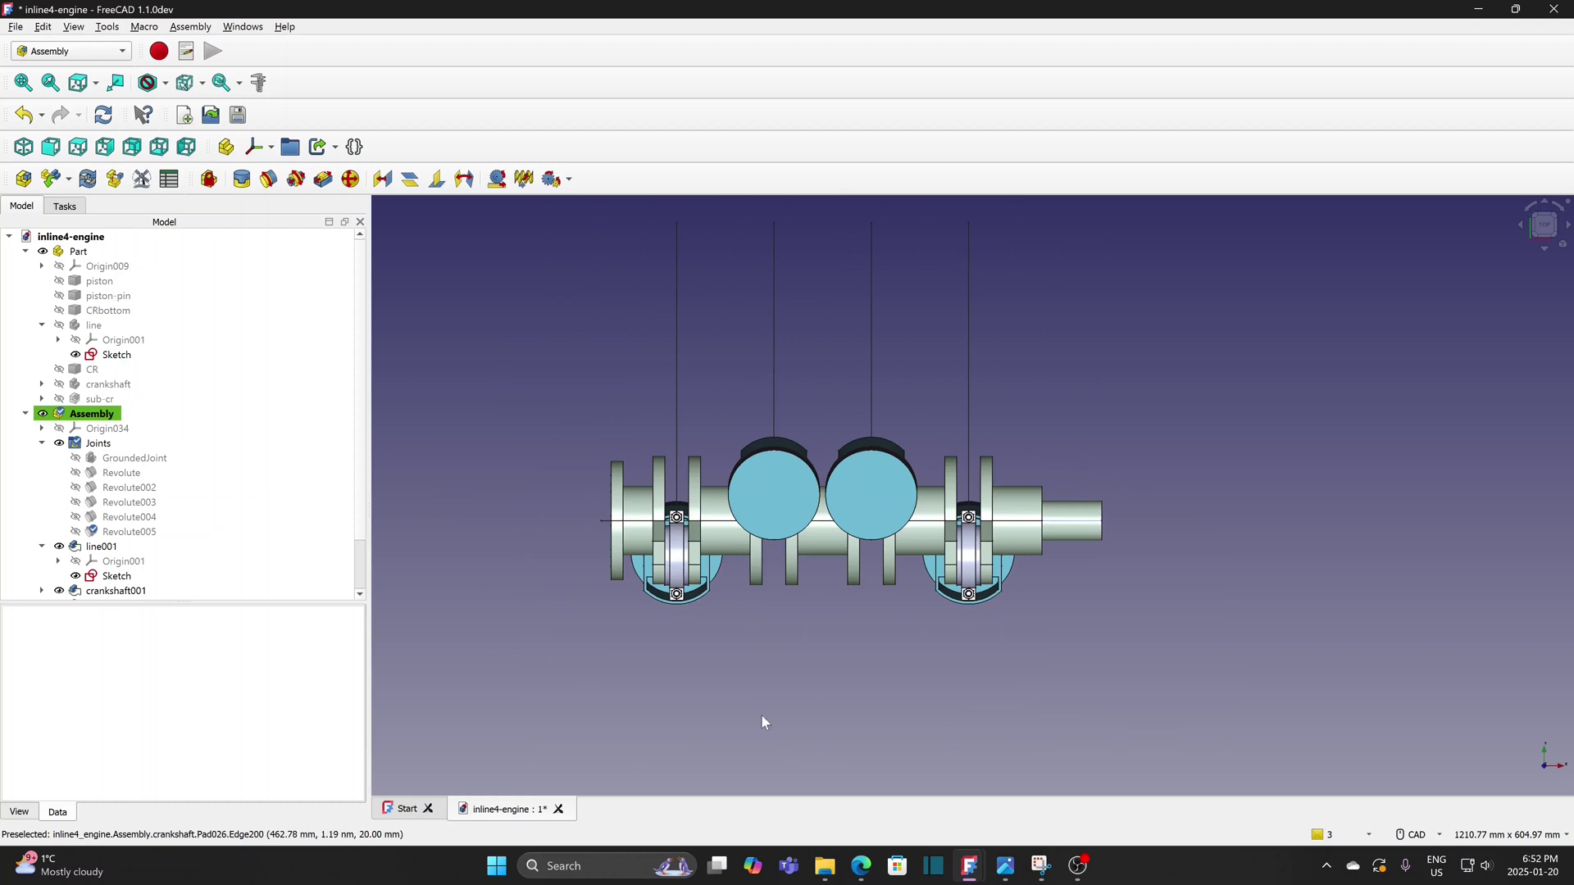
middle_drag(737, 652, 787, 686)
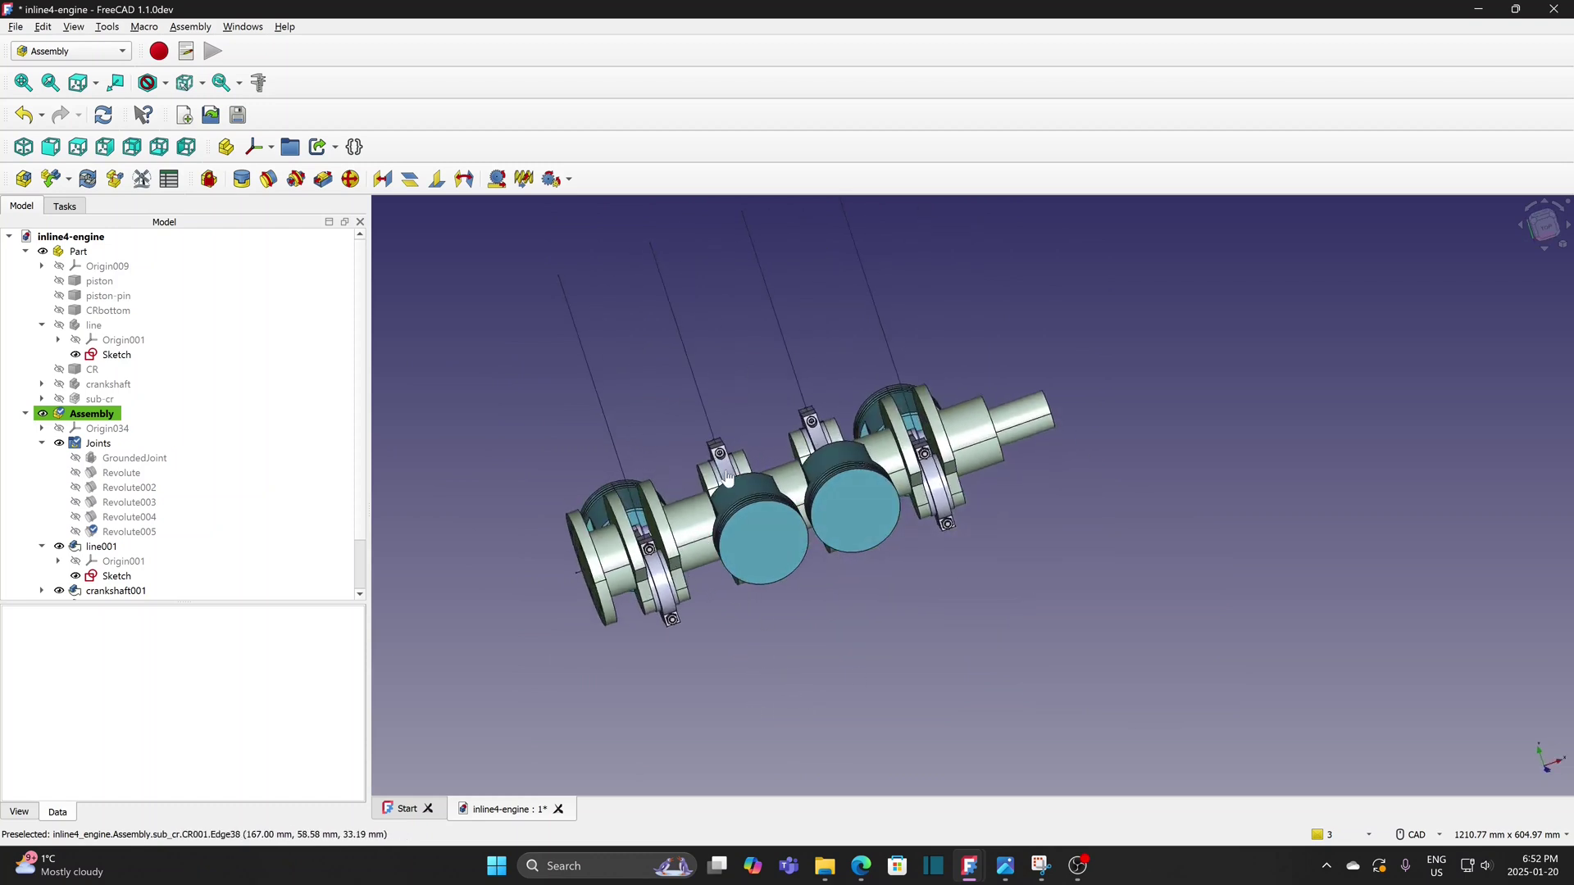
drag(723, 485, 679, 345)
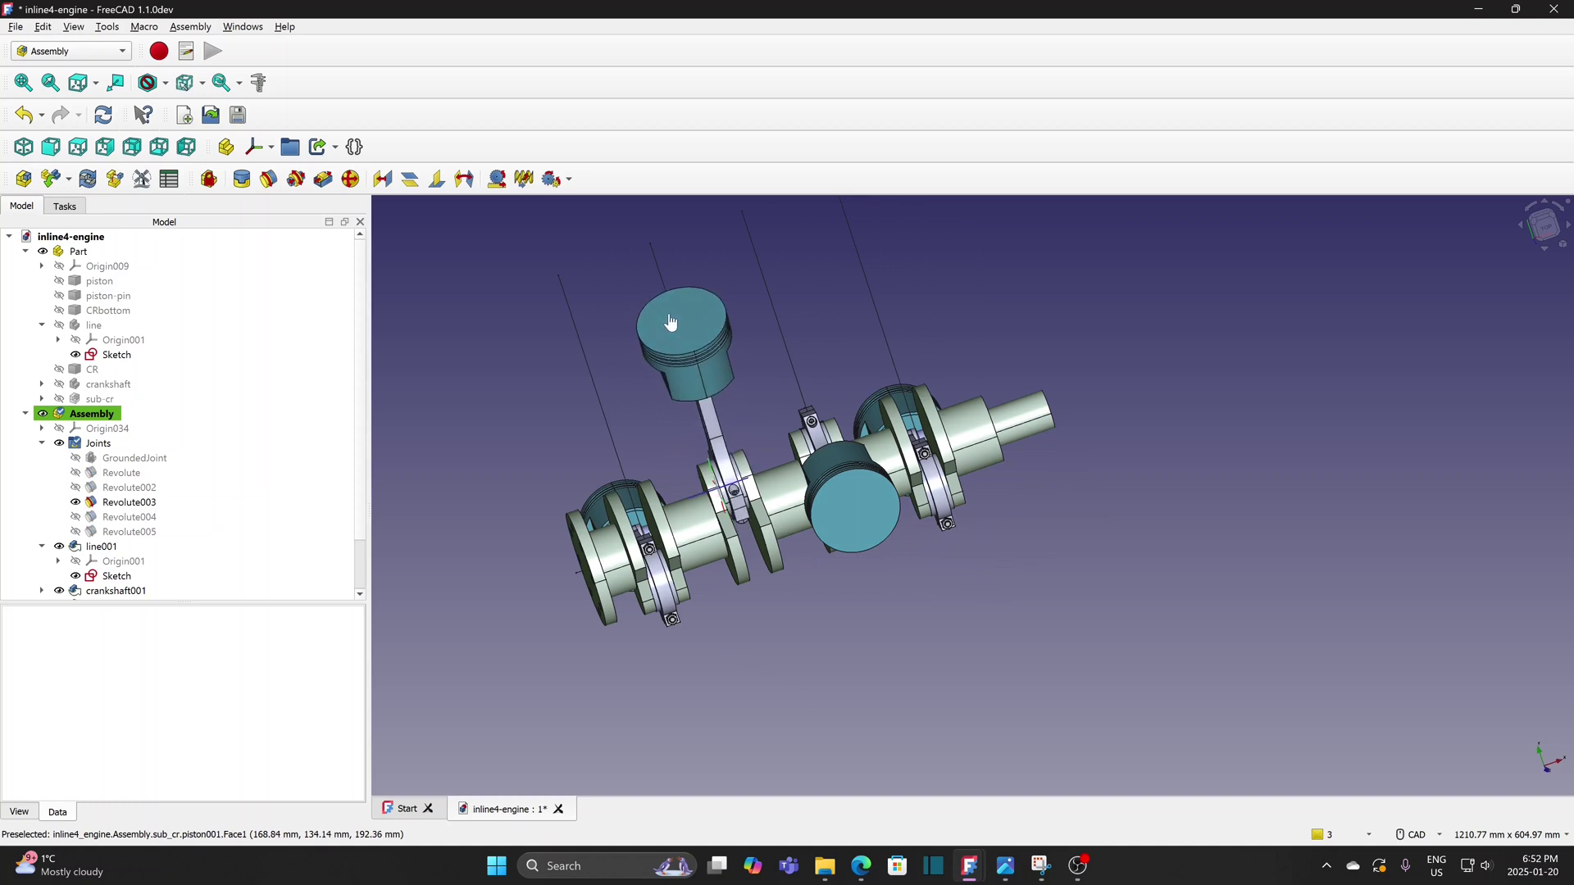
mouse_move(856, 518)
mouse_down()
mouse_move(766, 281)
mouse_move(780, 288)
mouse_move(763, 218)
mouse_up()
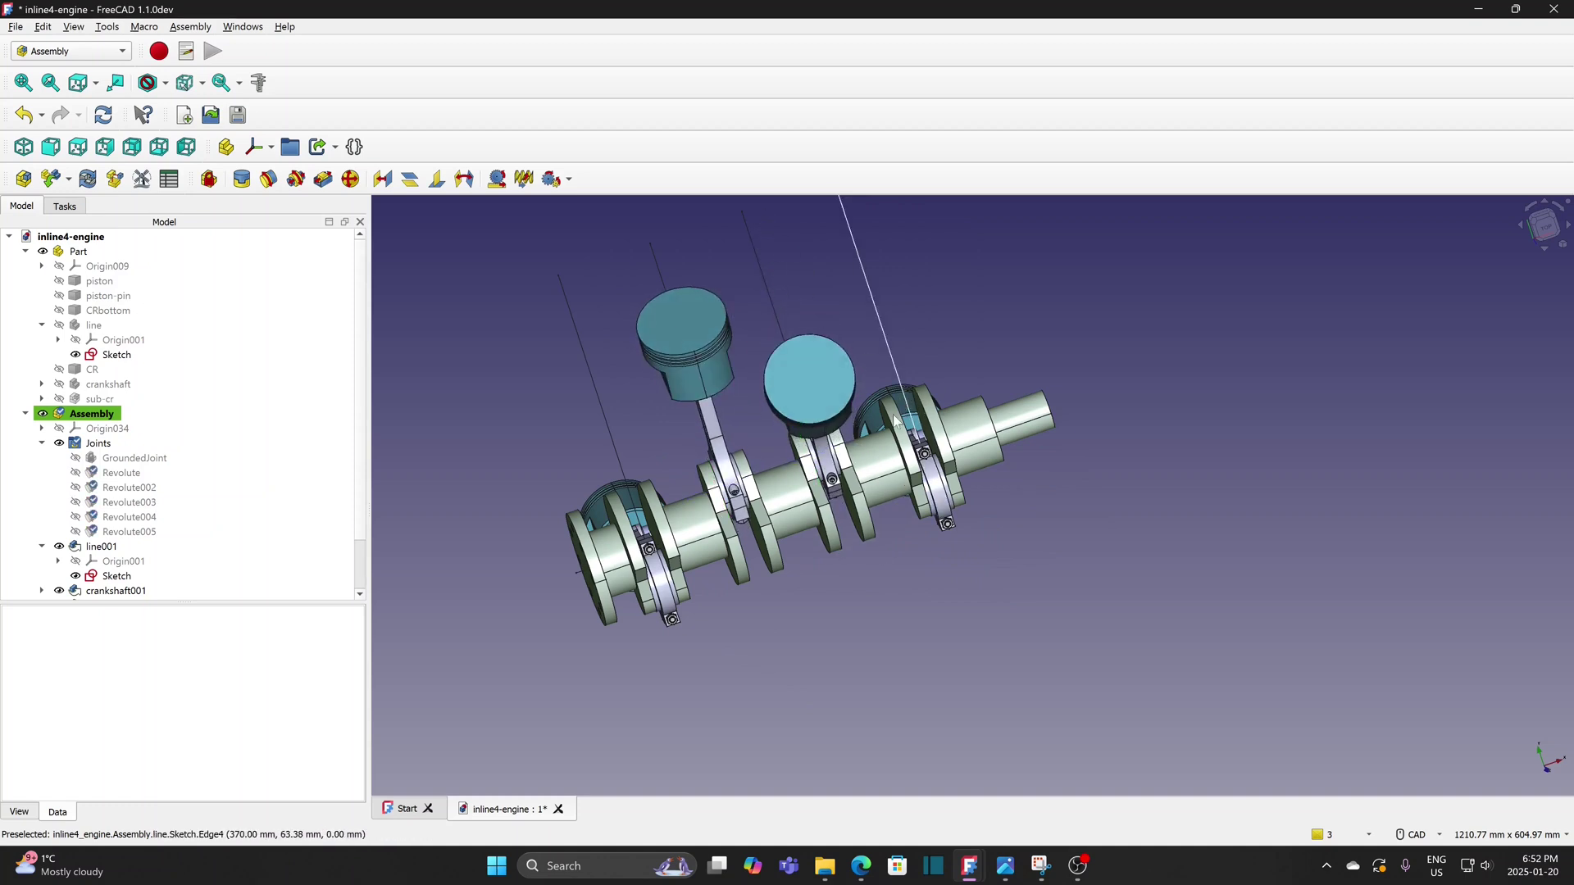
Swing the remaining piston and rod sub-assemblies up above the crankshaft, and tilt the piston nearest the flange toward its sketch line
scroll(915, 633, down, 3)
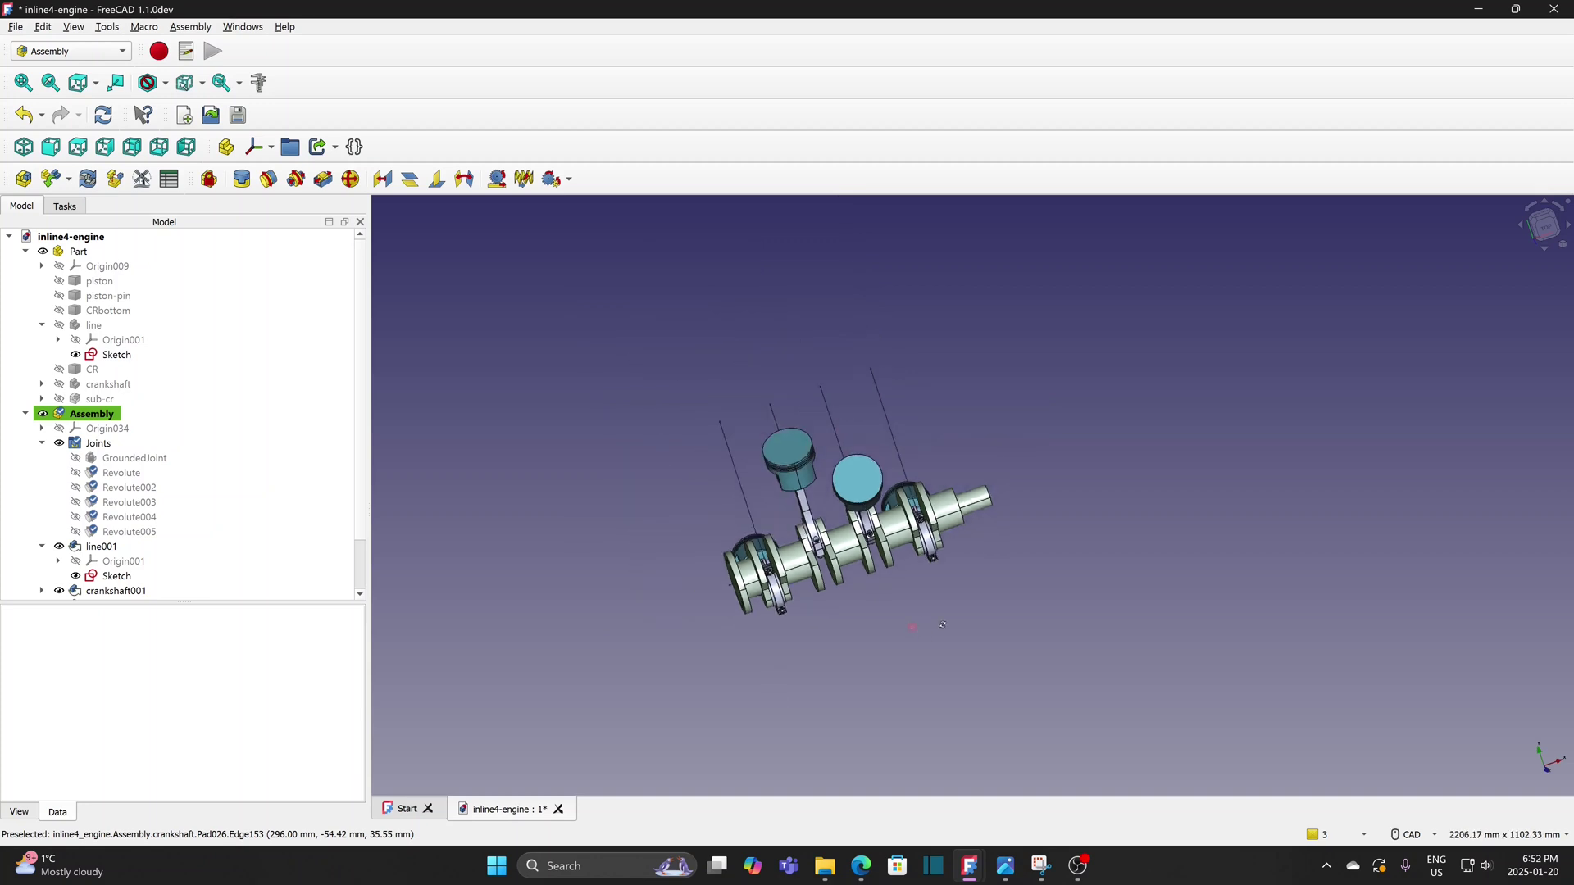
middle_drag(948, 626, 721, 619)
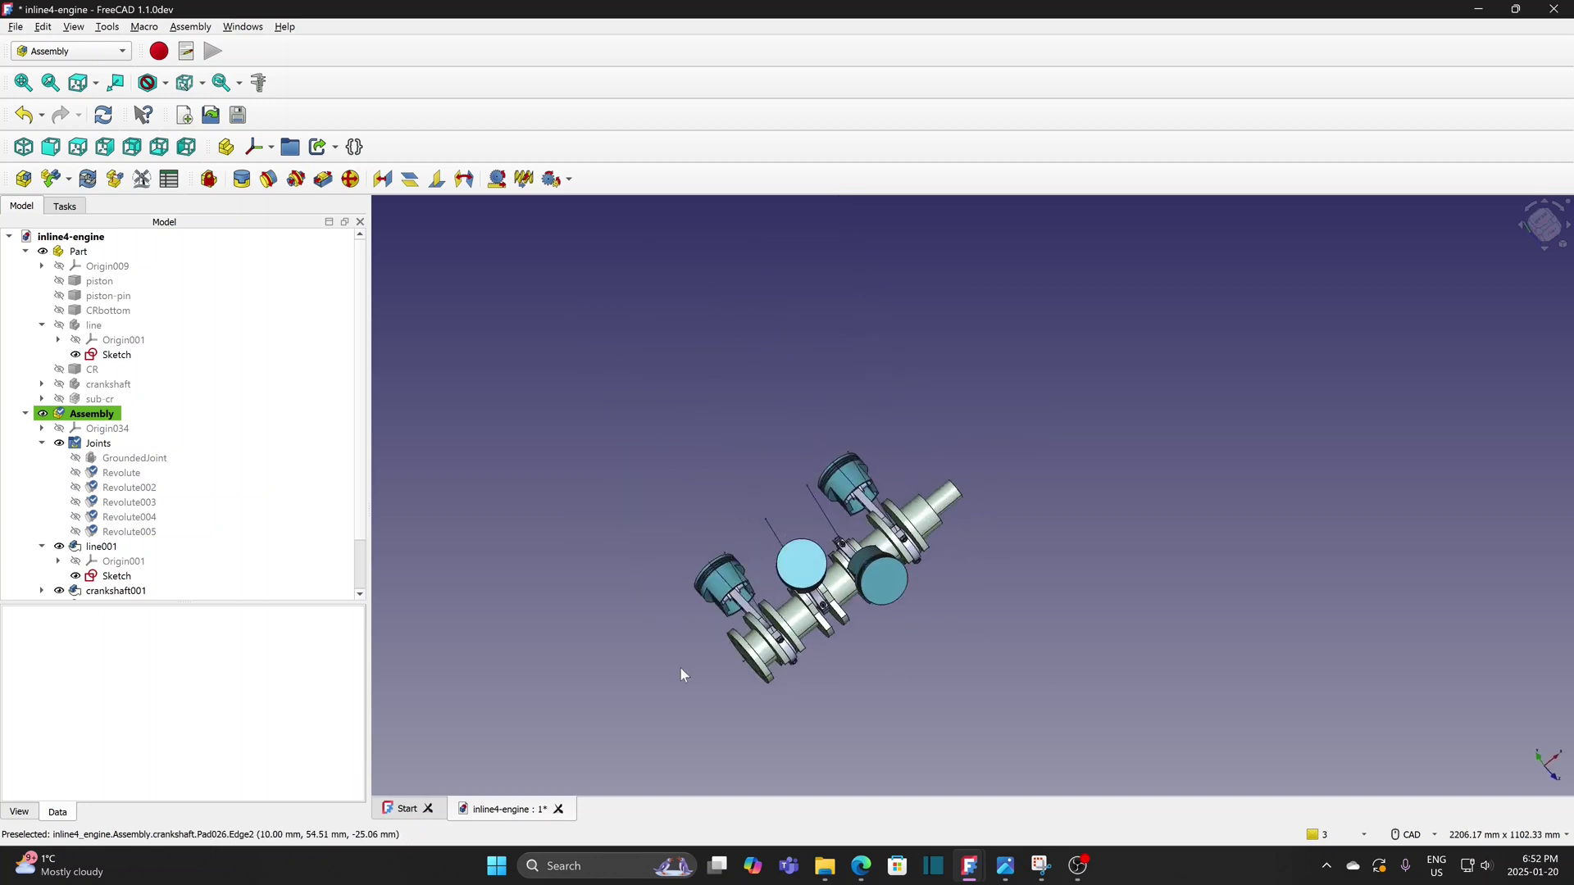
middle_drag(680, 673, 762, 587)
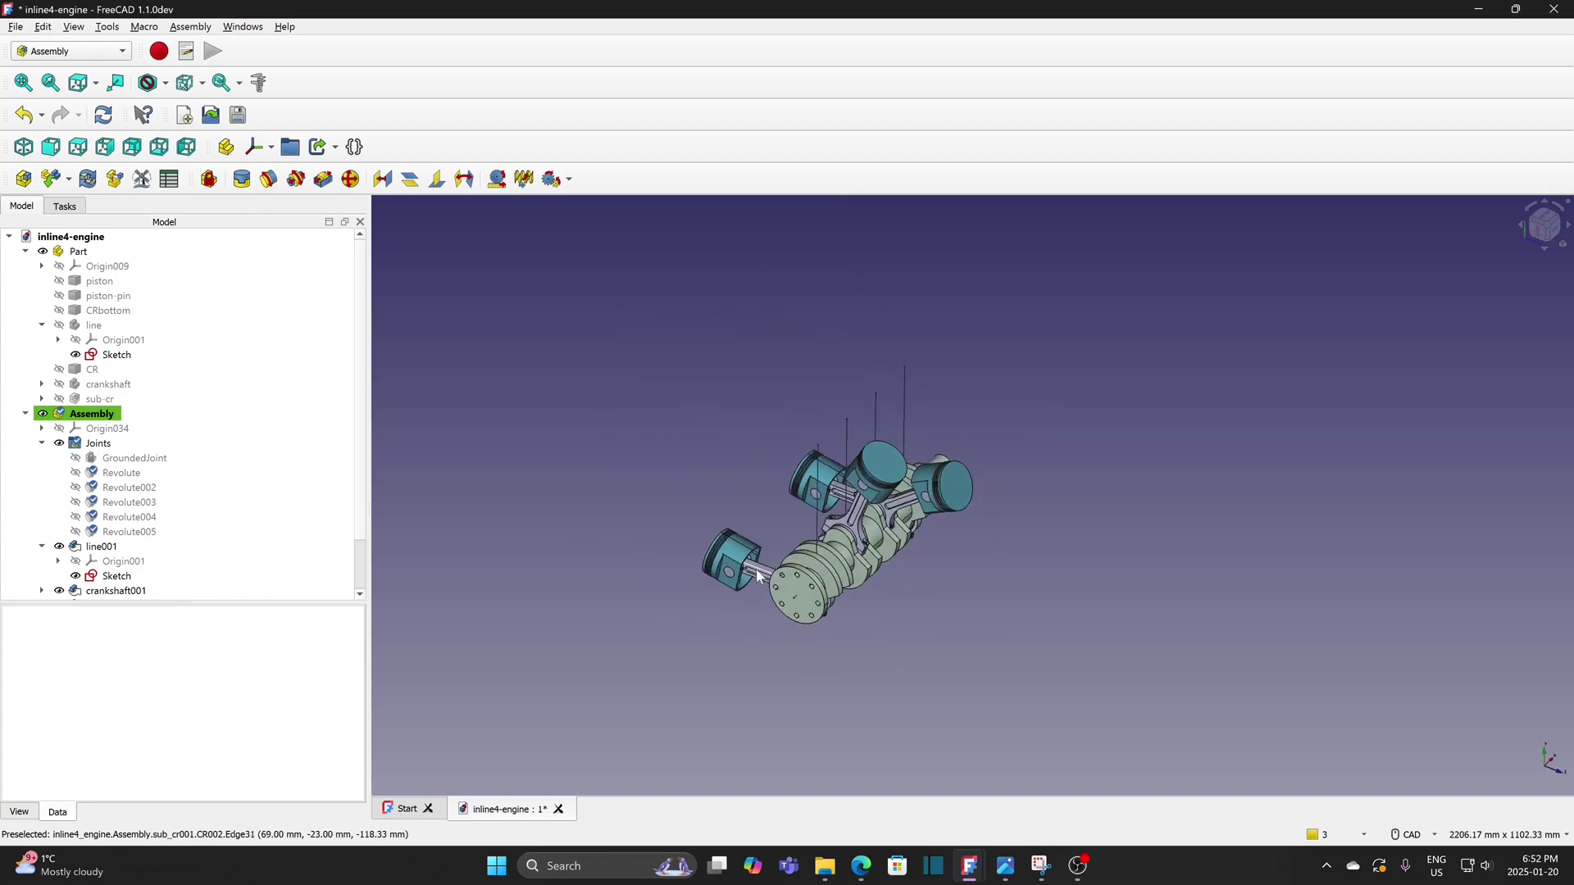
drag(759, 574, 837, 504)
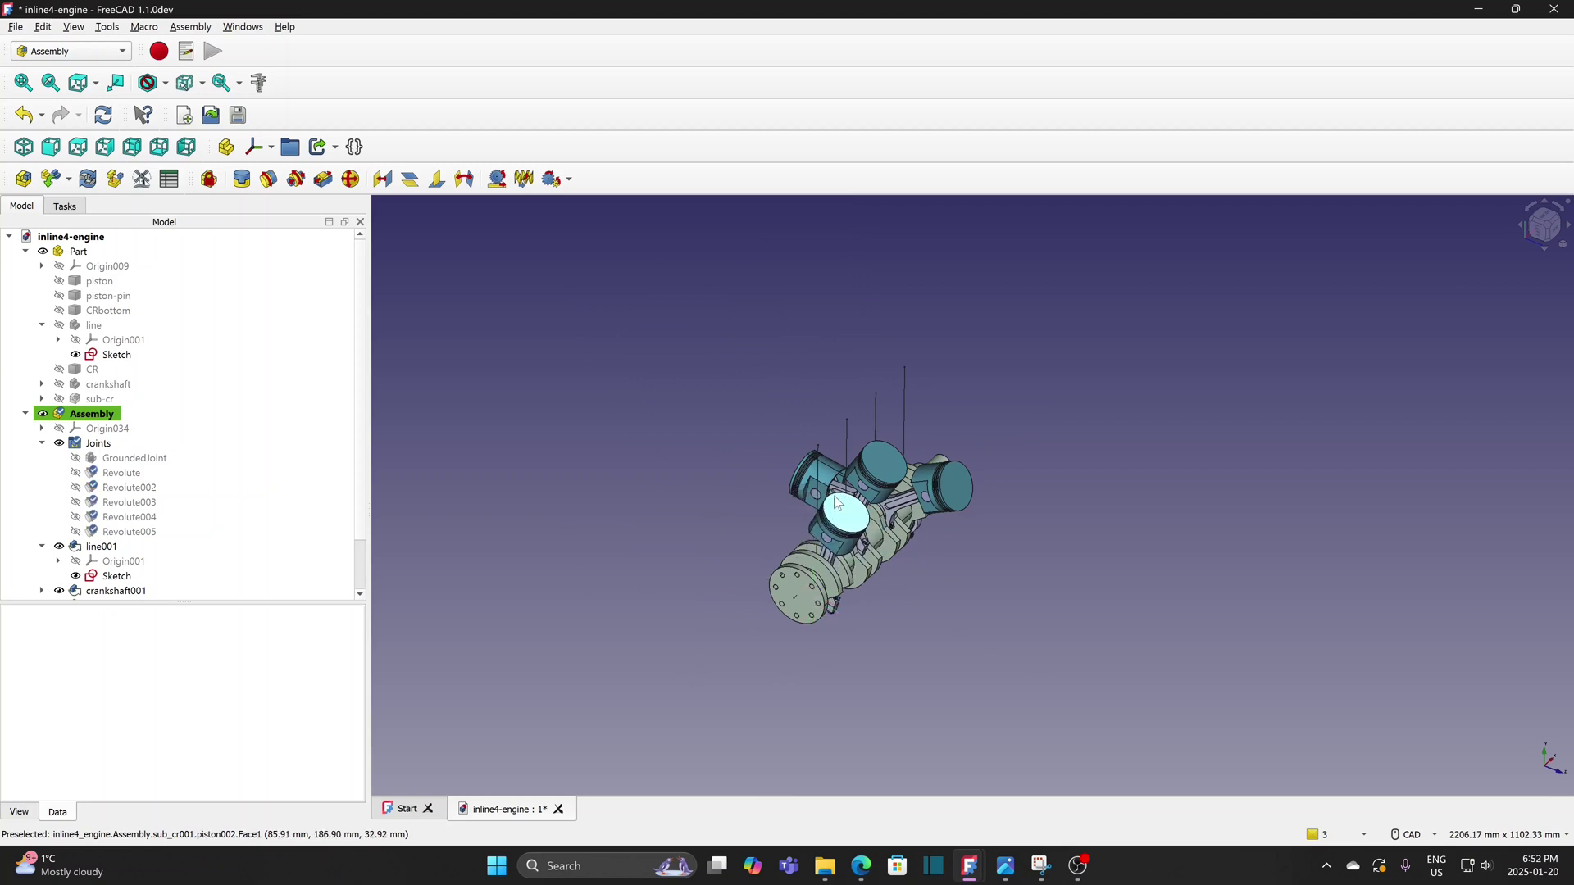
scroll(836, 504, up, 3)
drag(868, 426, 909, 414)
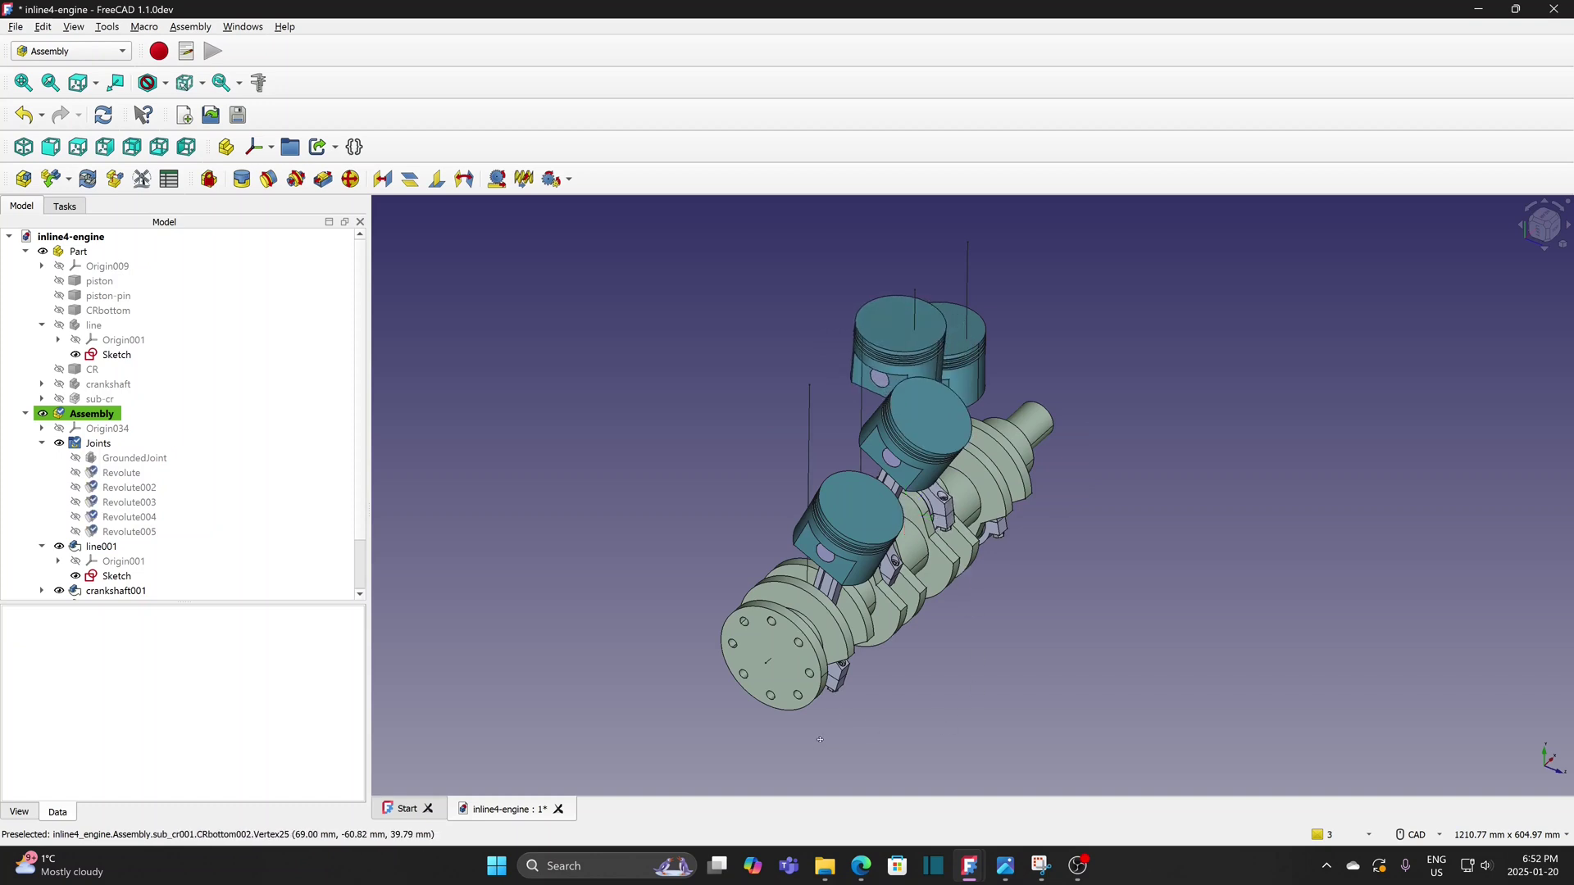
middle_drag(816, 735, 1000, 631)
mouse_move(712, 452)
mouse_down()
mouse_move(686, 482)
mouse_move(682, 466)
mouse_up()
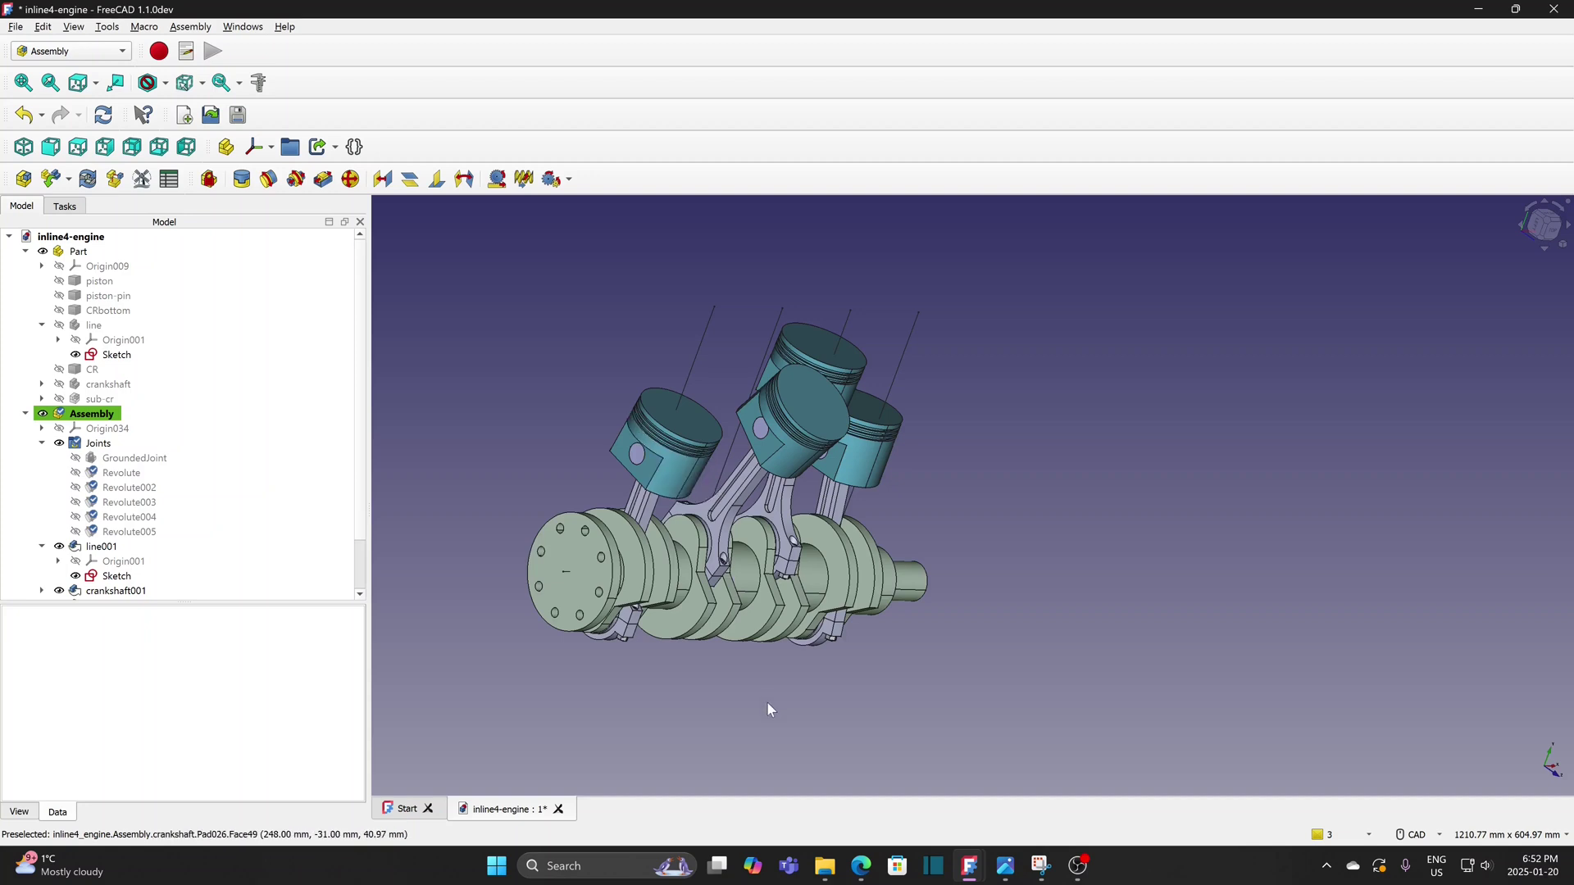
middle_drag(768, 703, 952, 718)
scroll(952, 718, up, 1)
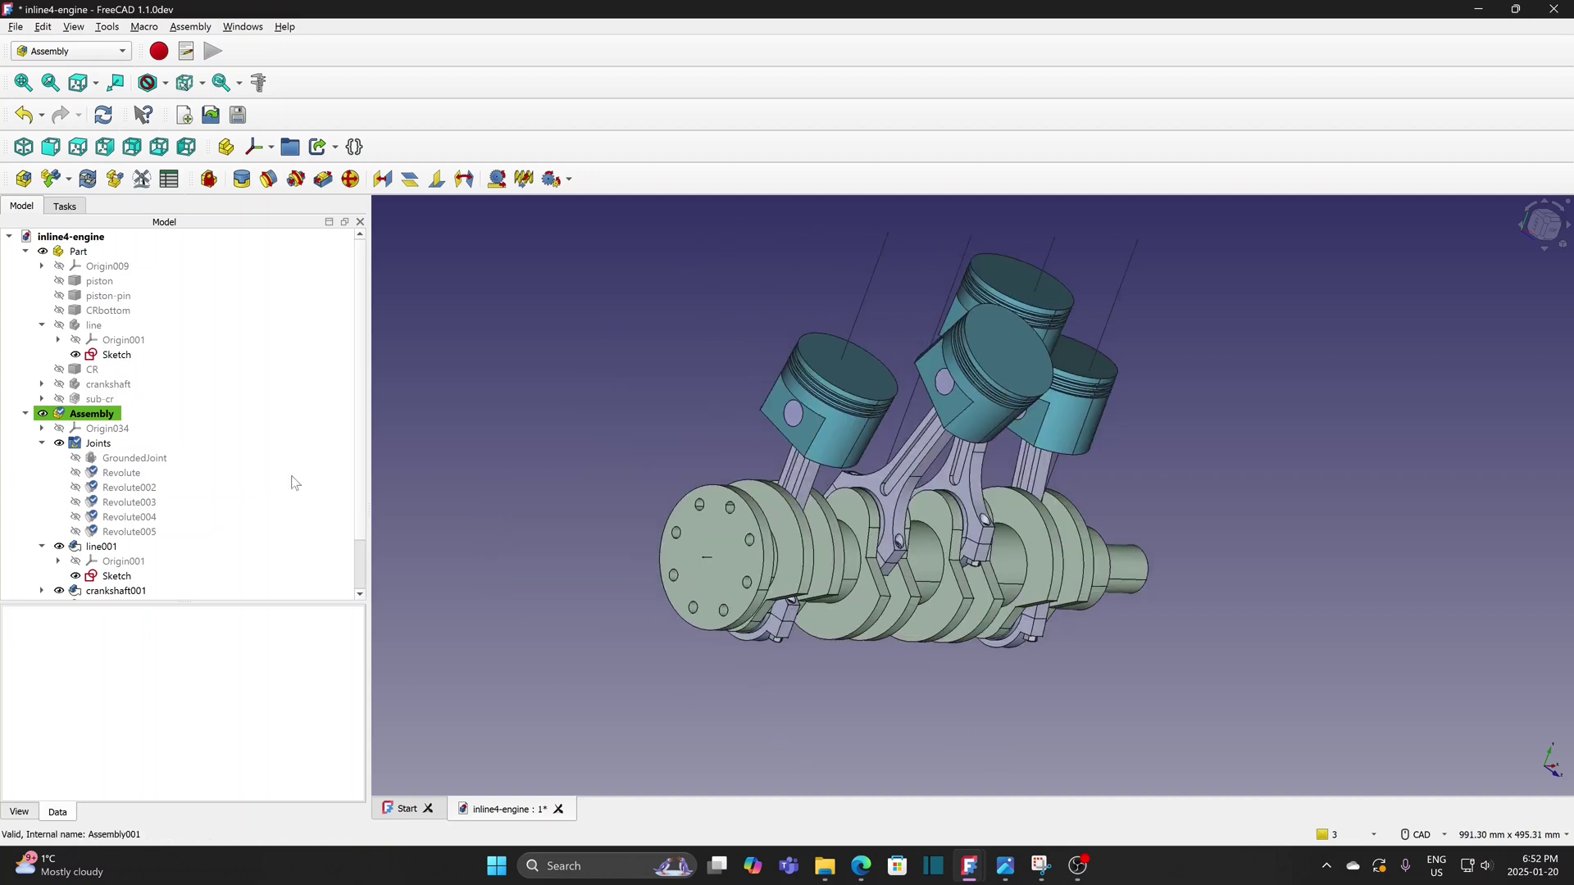
scroll(360, 565, down, 1)
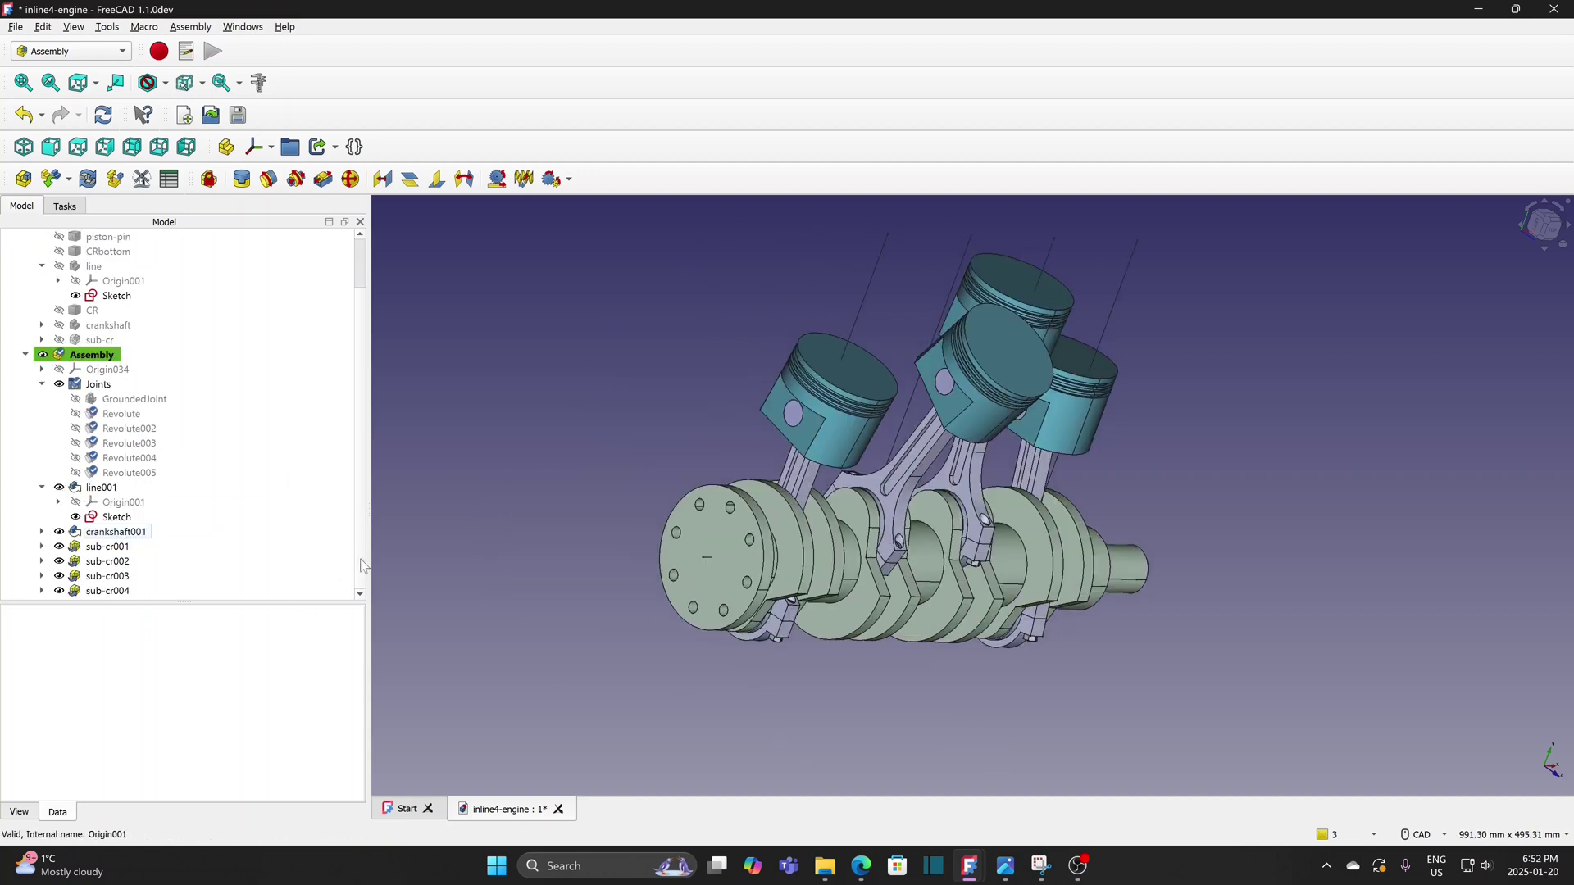
Set the Rigid property of sub-cr001 to false and slightly swing the piston nearest the flange
click(109, 546)
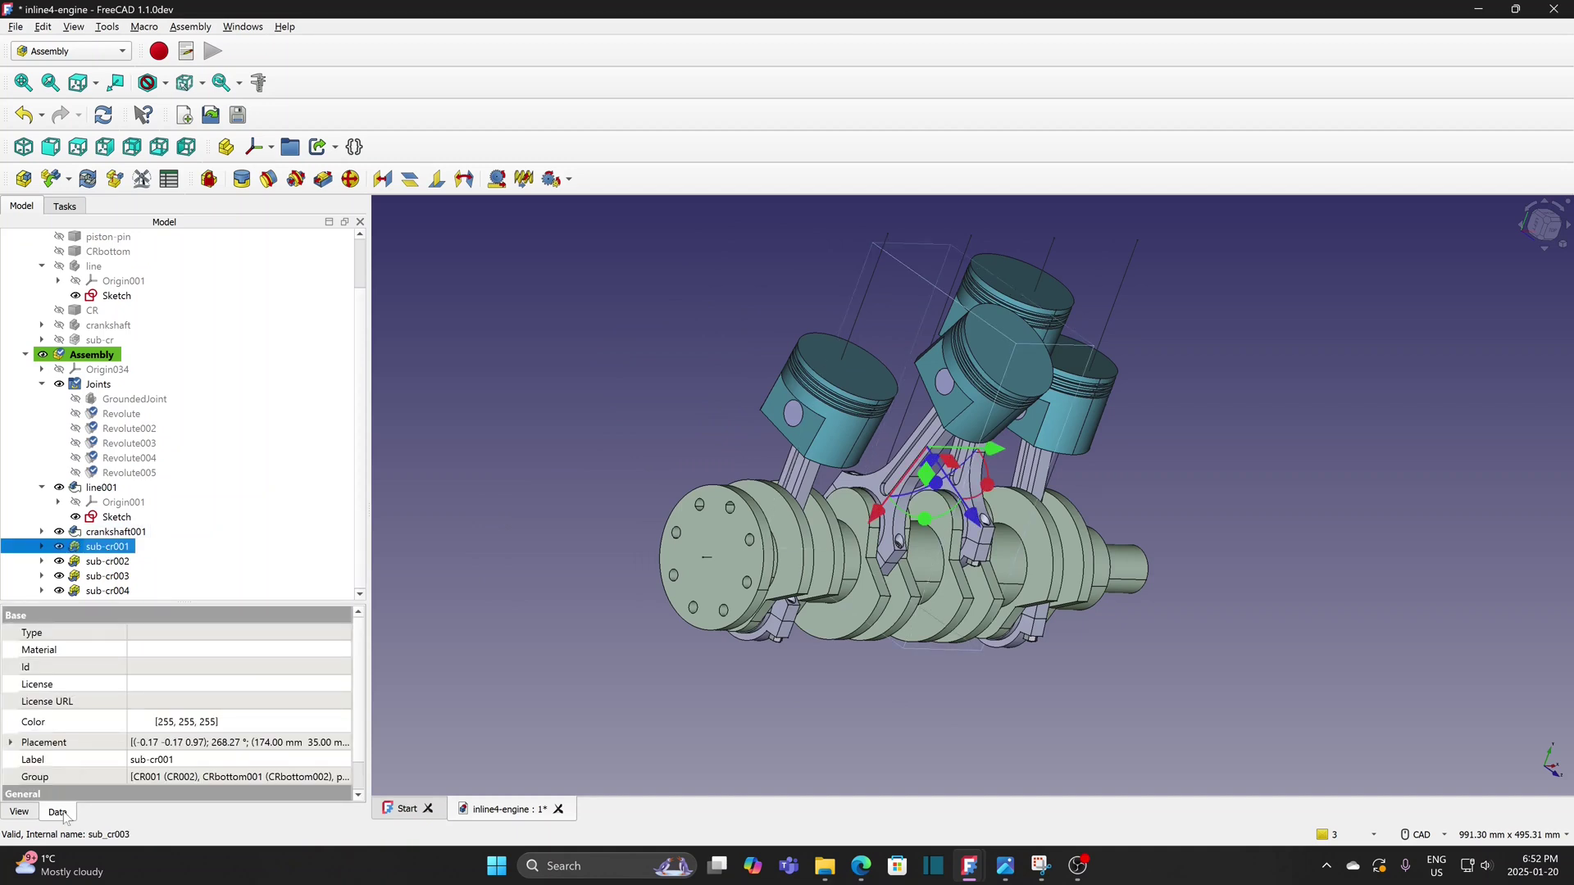
scroll(196, 686, down, 1)
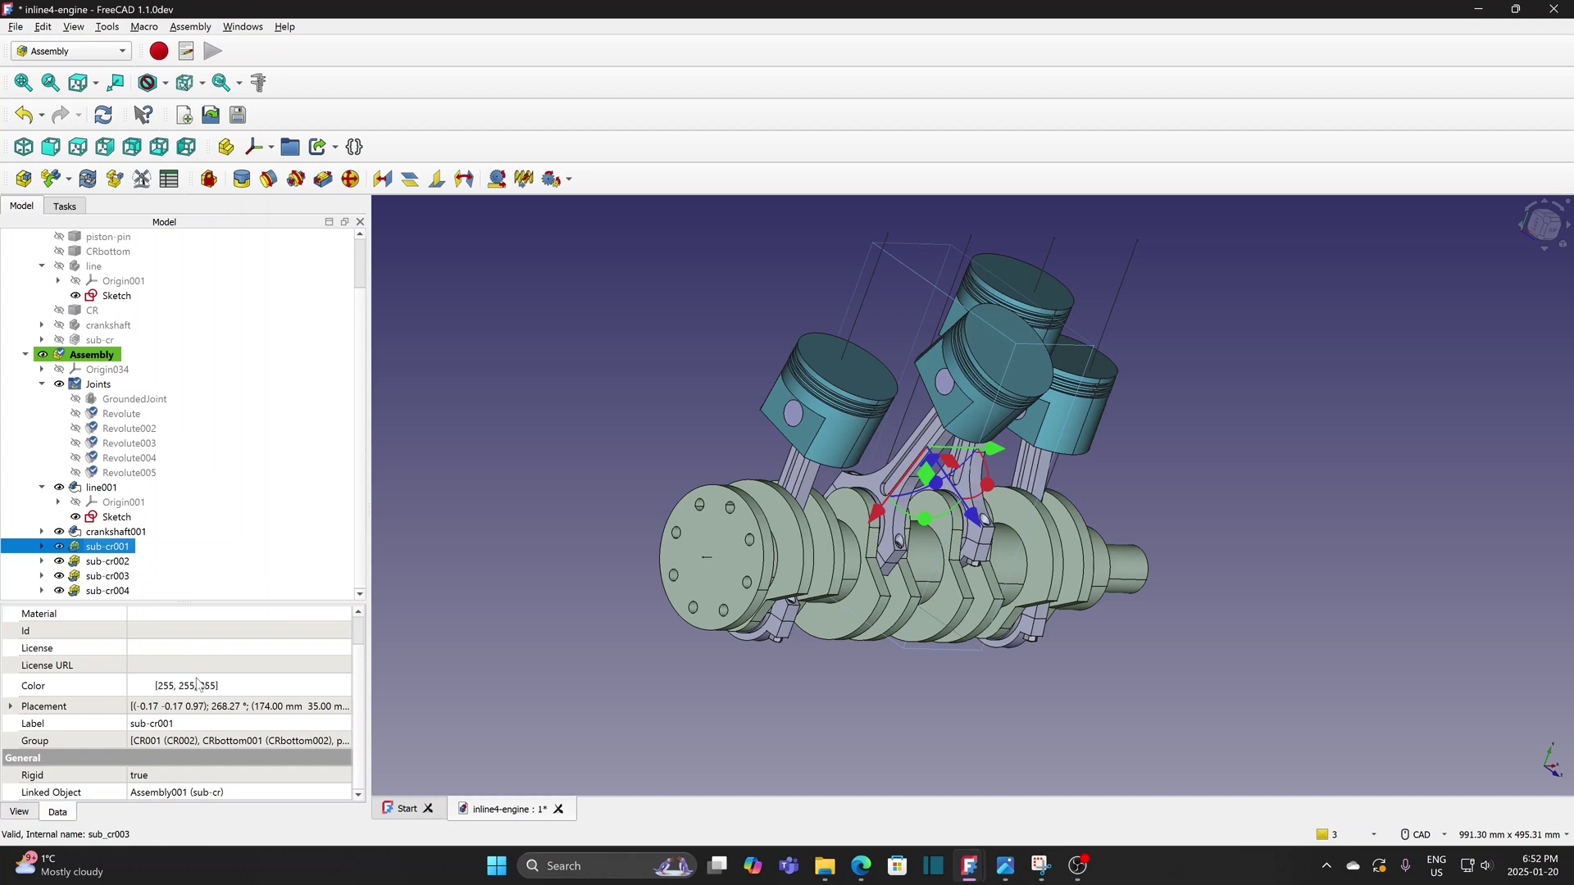
key(Right)
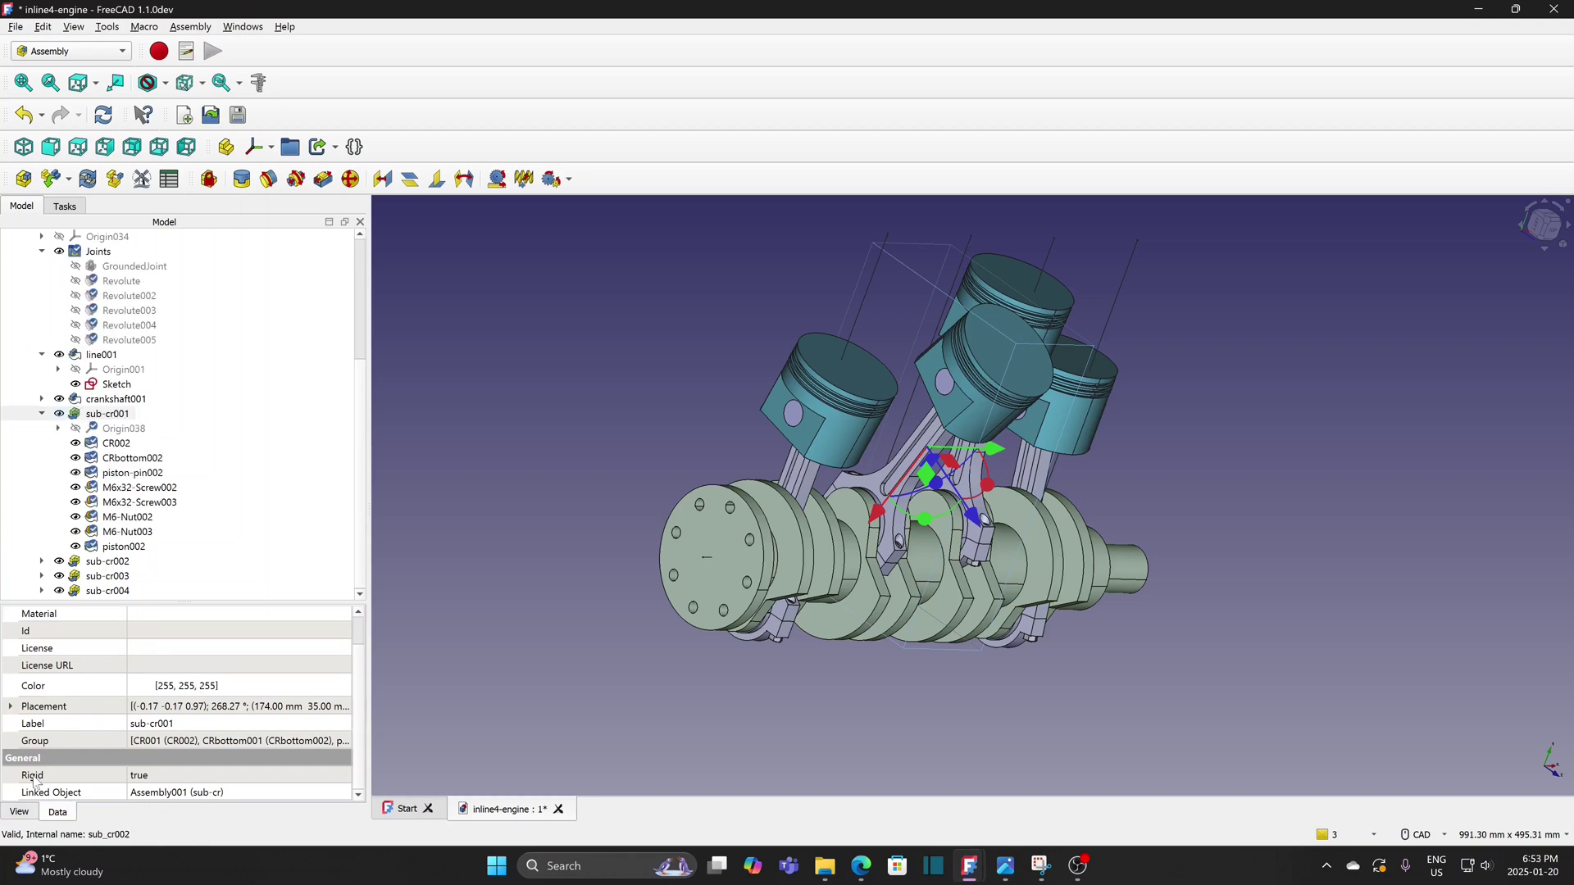
click(171, 775)
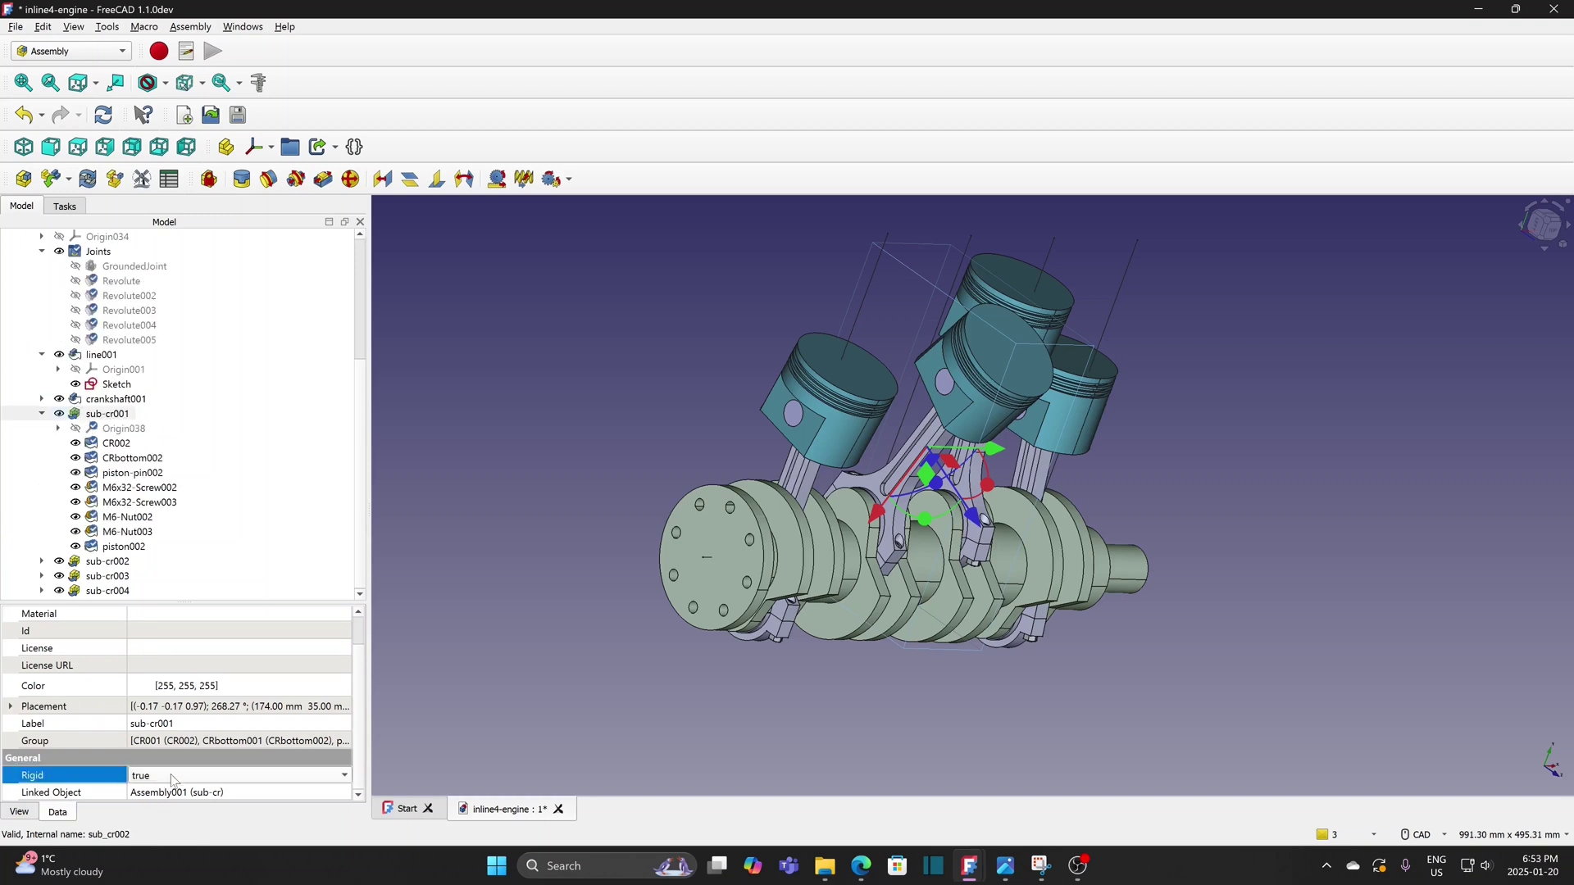
click(173, 778)
click(169, 760)
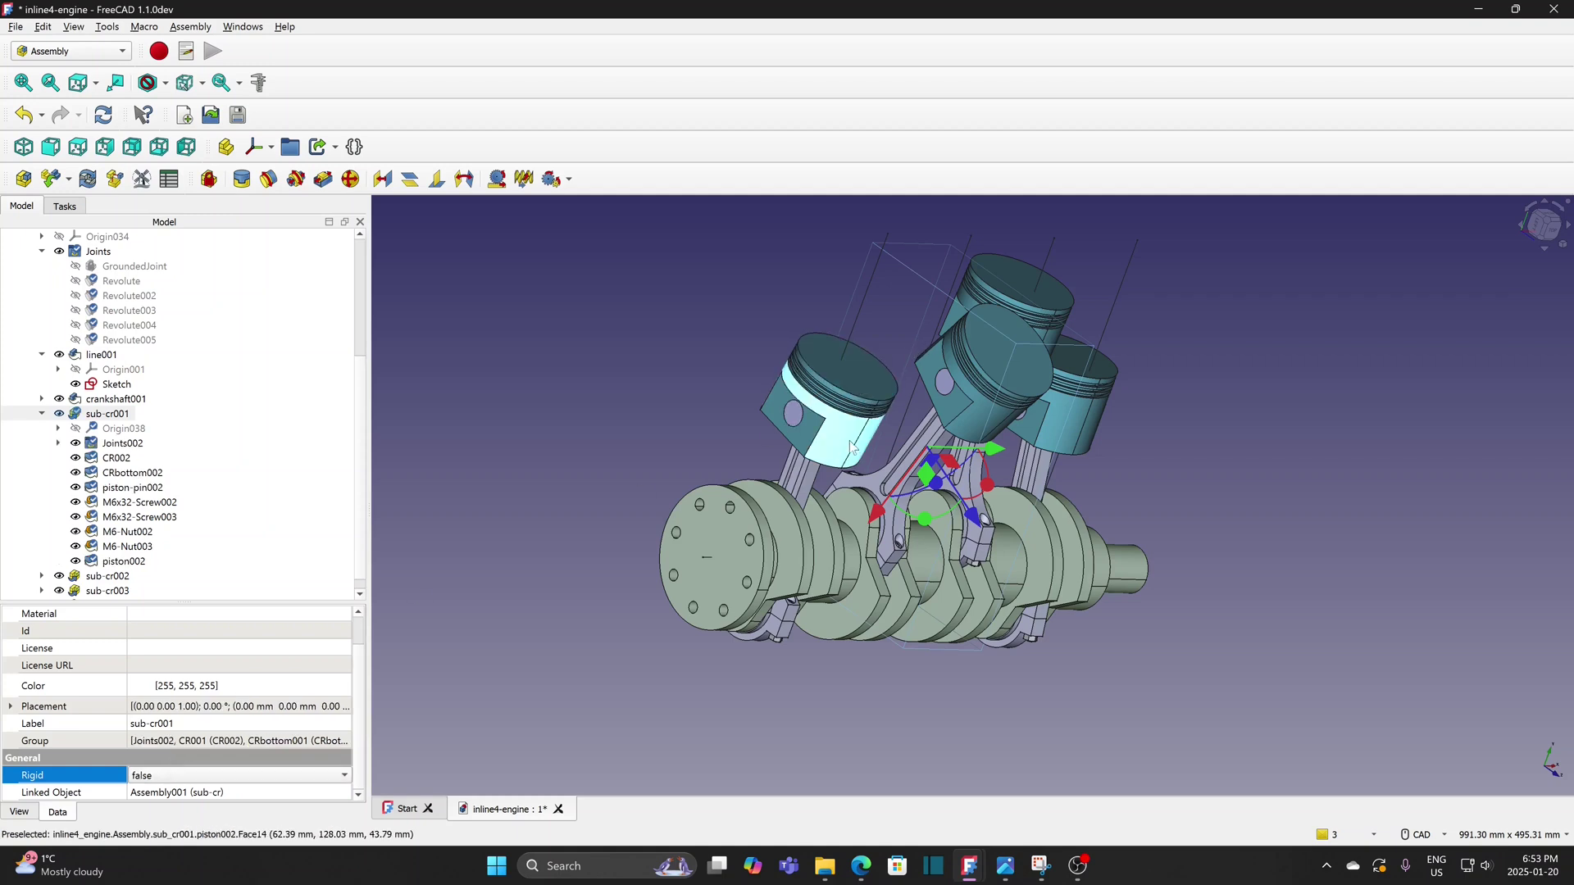
drag(845, 376, 710, 426)
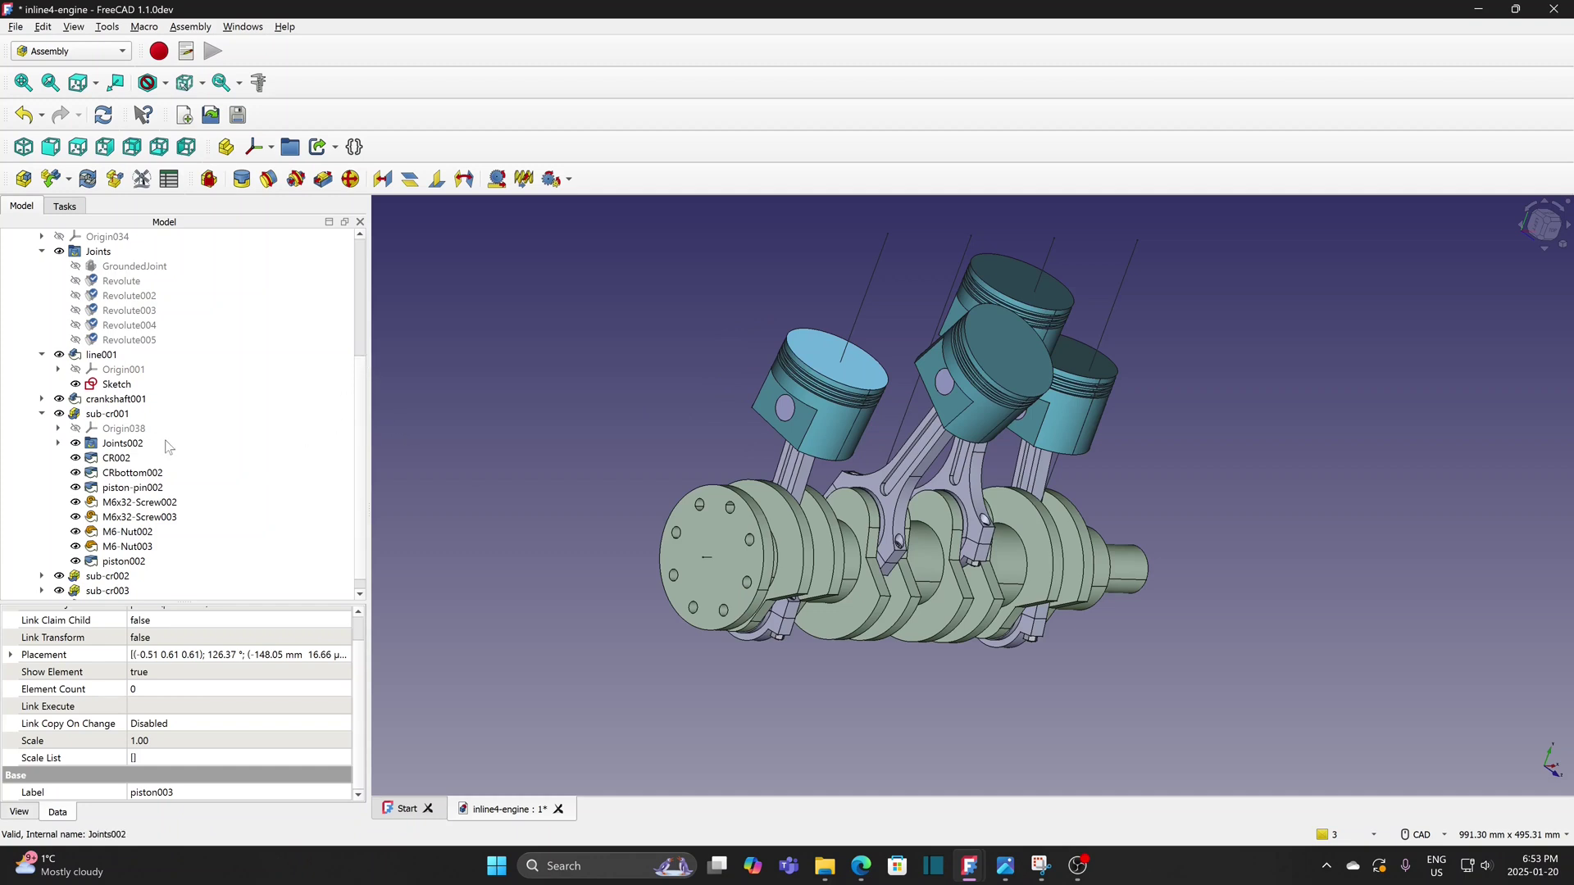
click(122, 416)
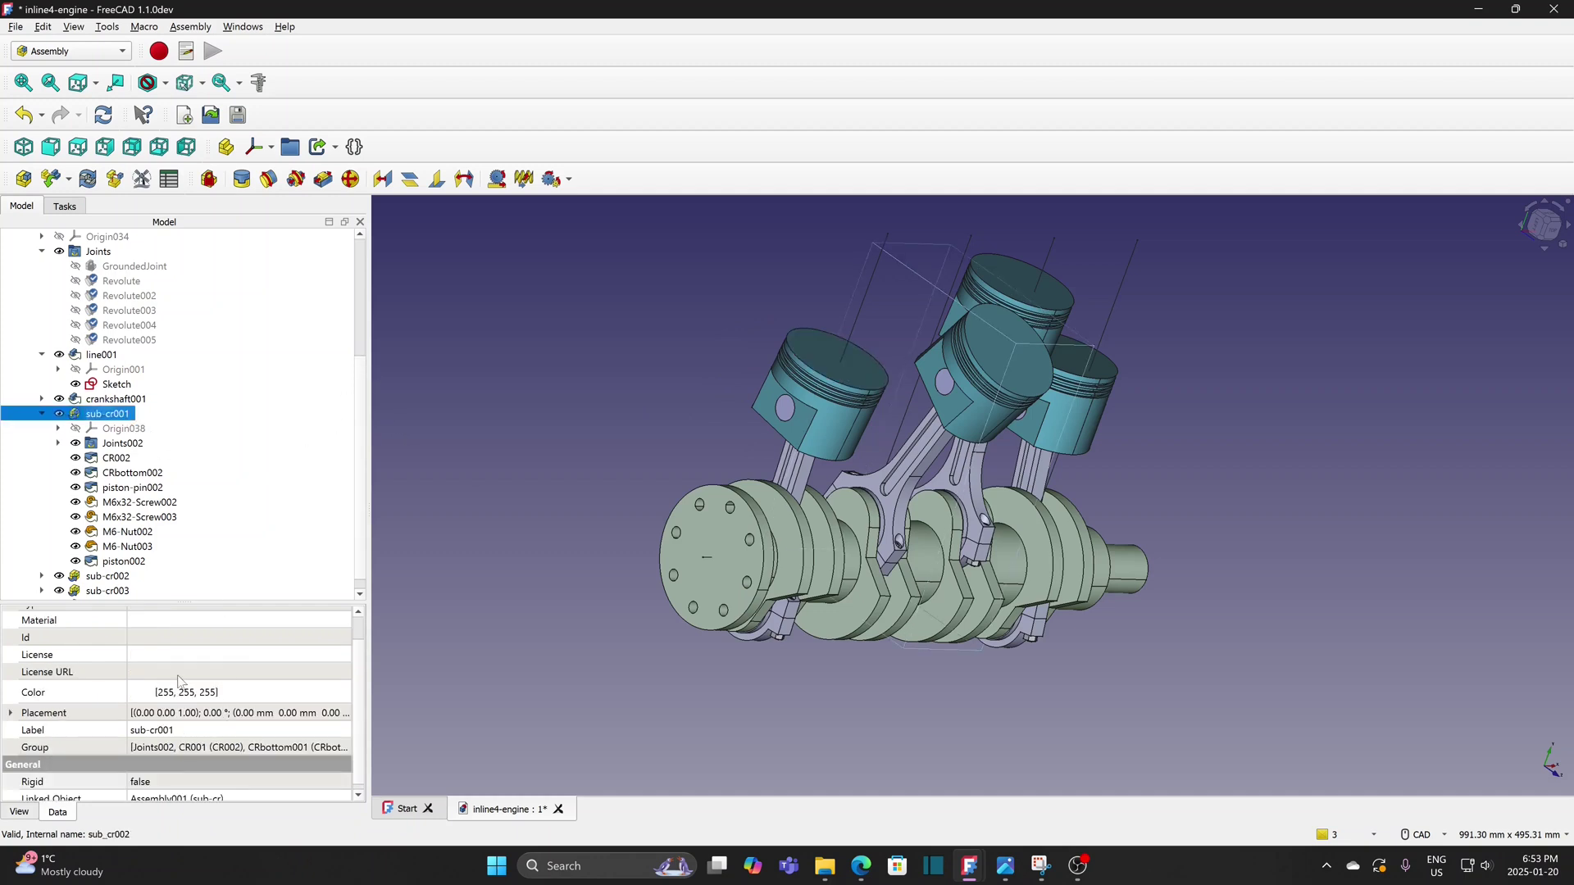
Set the Rigid property to false for both sub-cr002 and sub-cr003
click(125, 577)
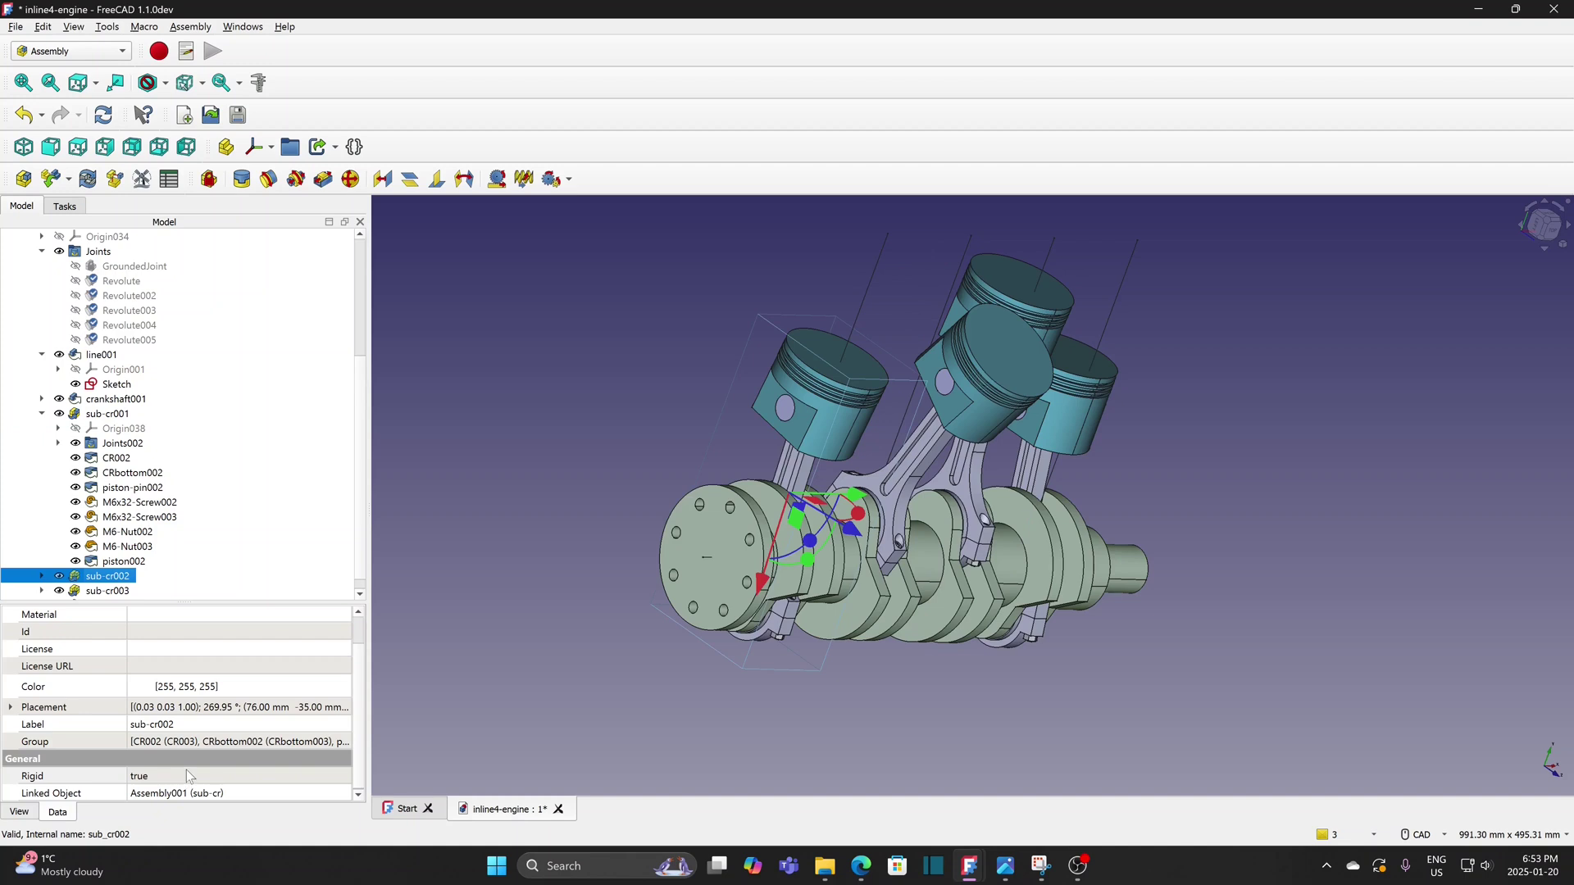
click(185, 773)
click(185, 773)
click(185, 762)
click(120, 591)
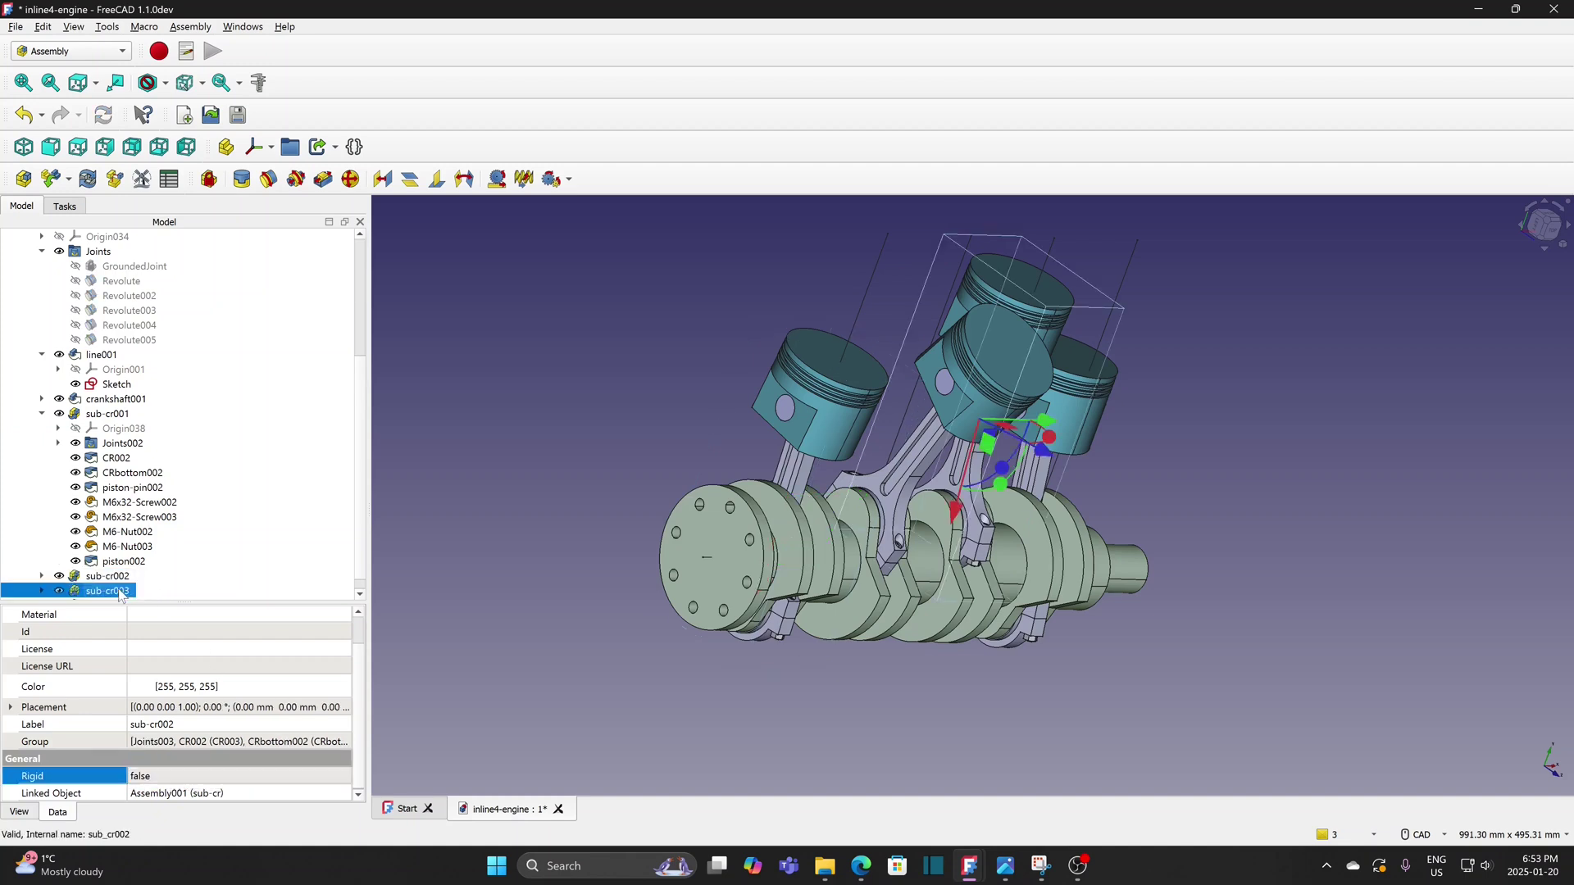
click(177, 774)
click(178, 776)
click(184, 762)
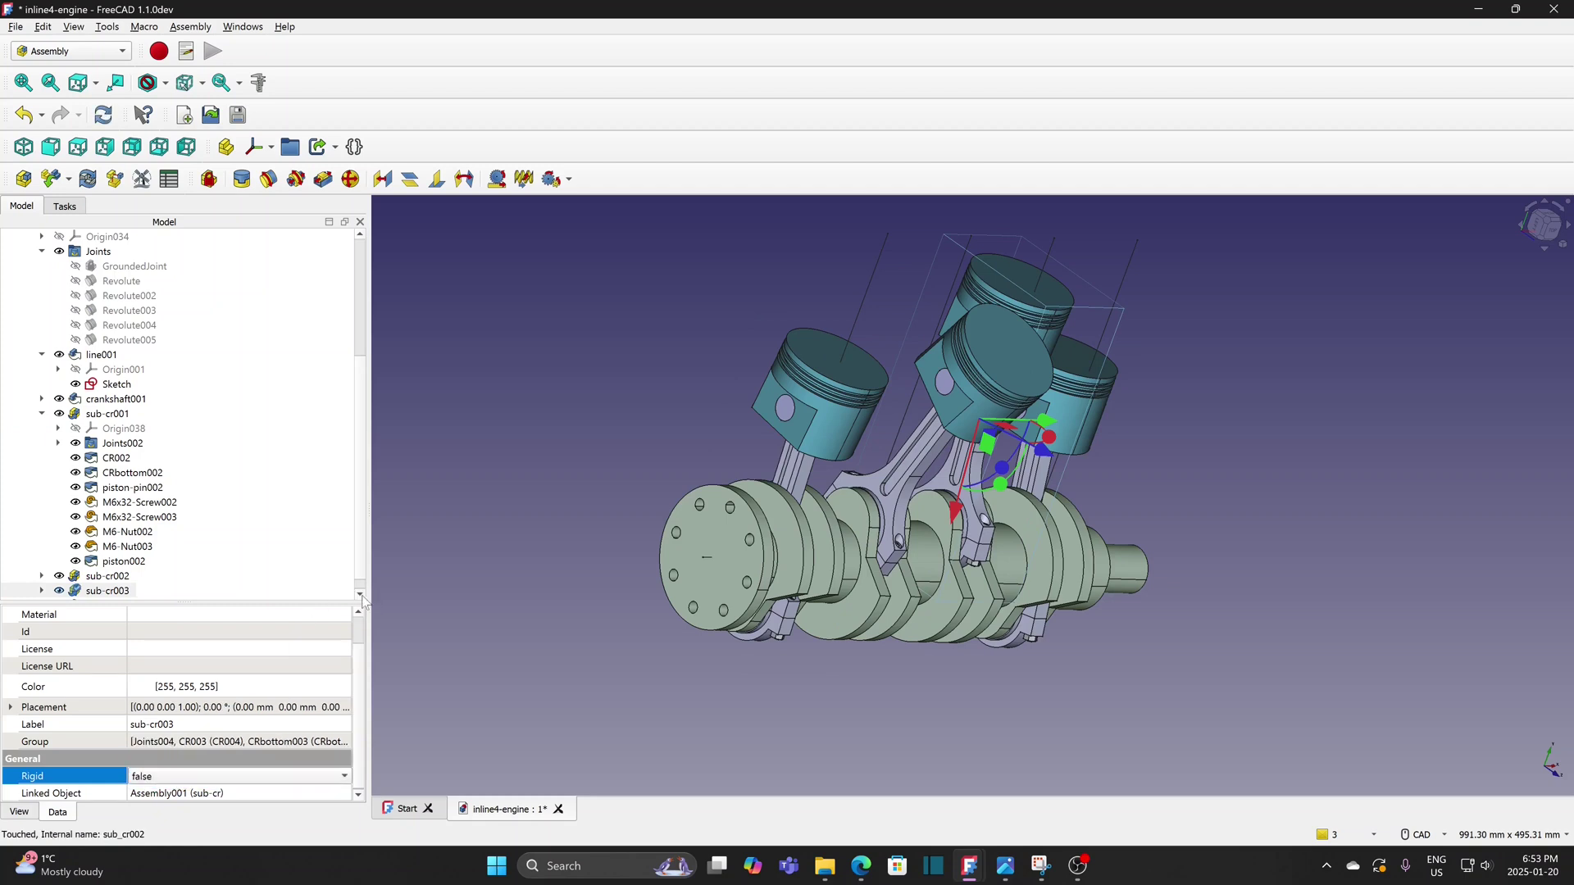
Set the Rigid property of sub-cr004 to false and clear the selection
click(134, 585)
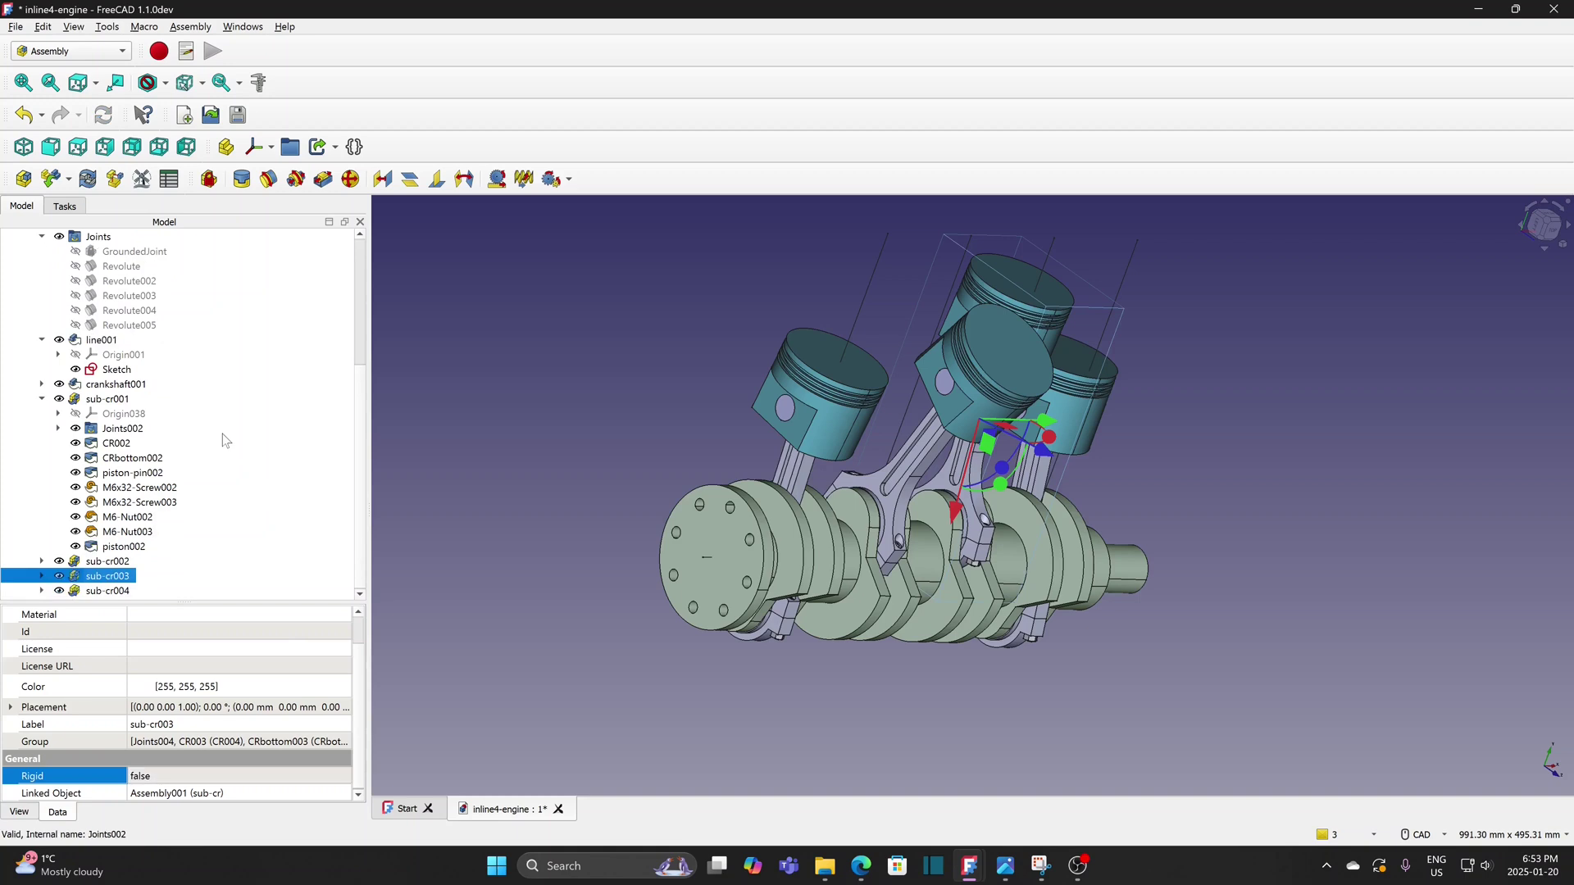
click(115, 590)
click(173, 781)
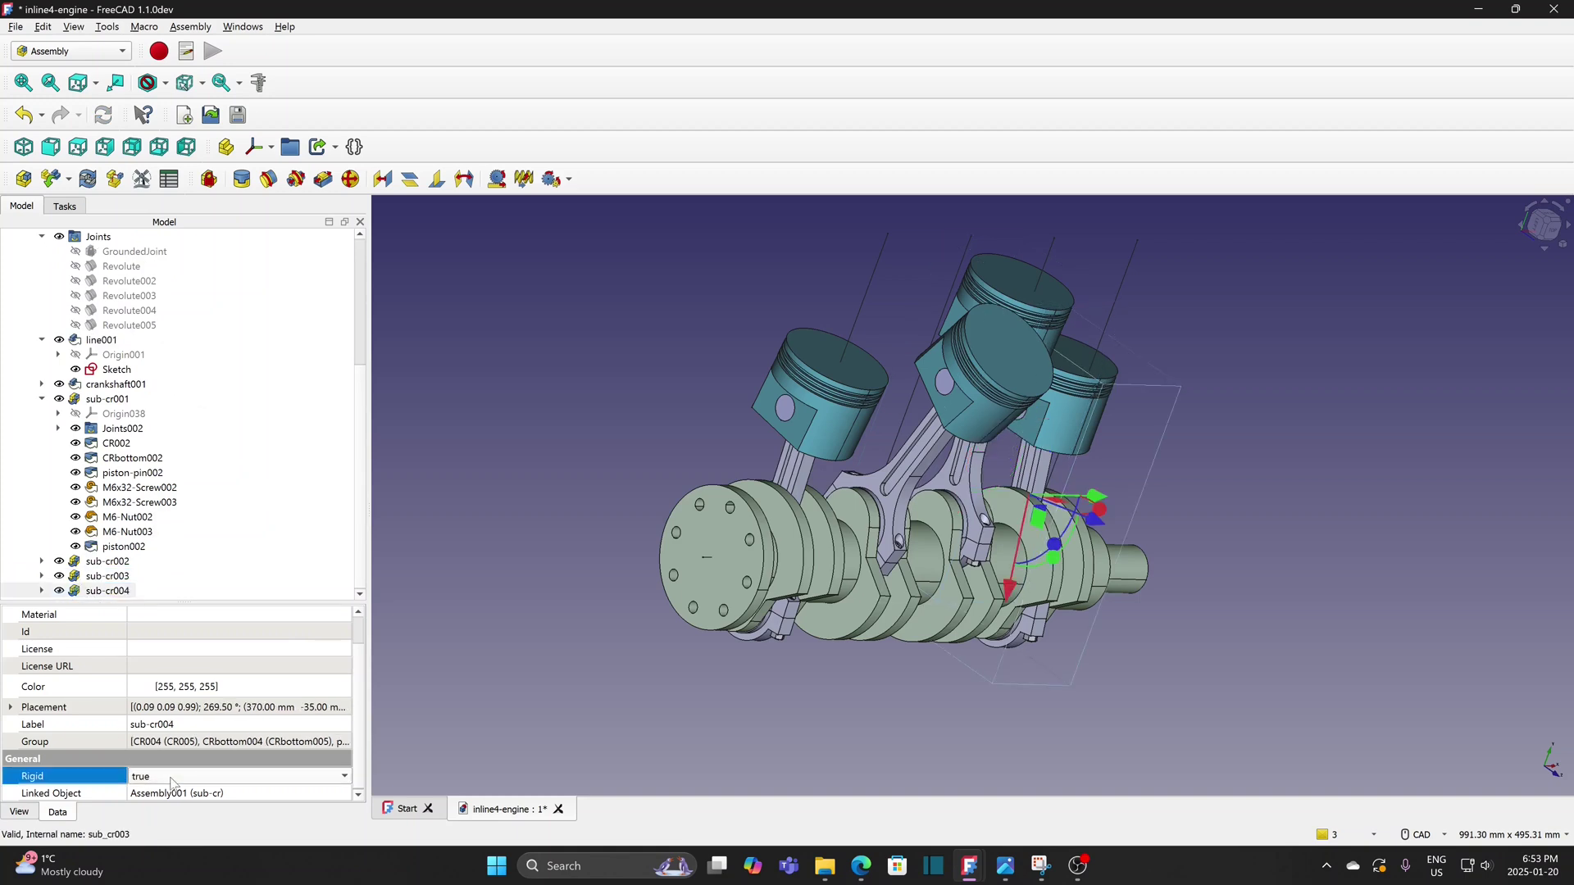
click(165, 764)
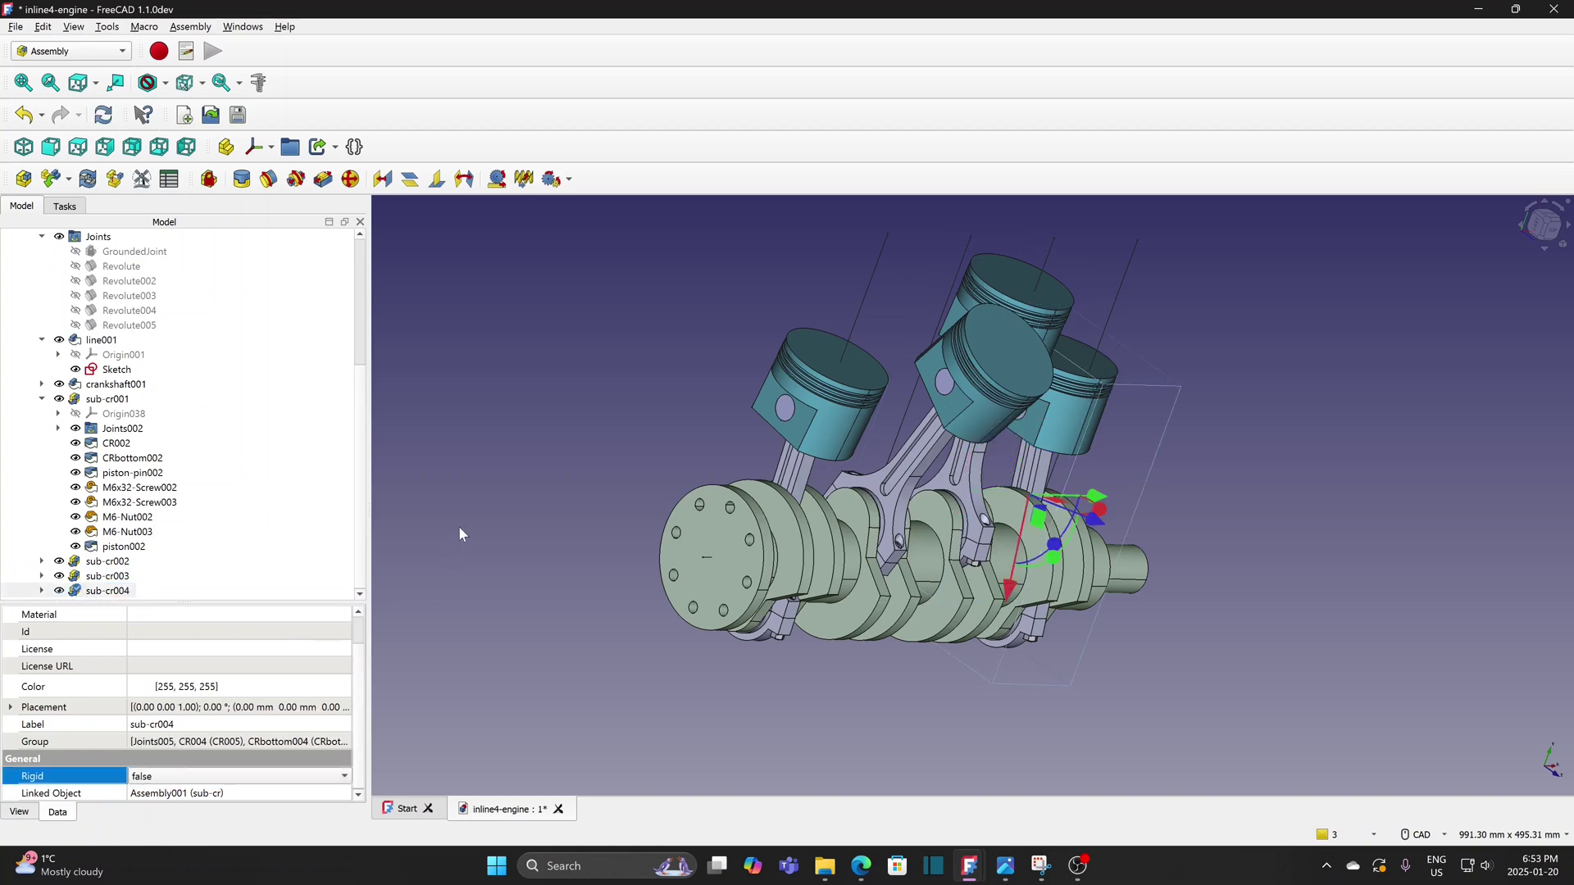
click(668, 455)
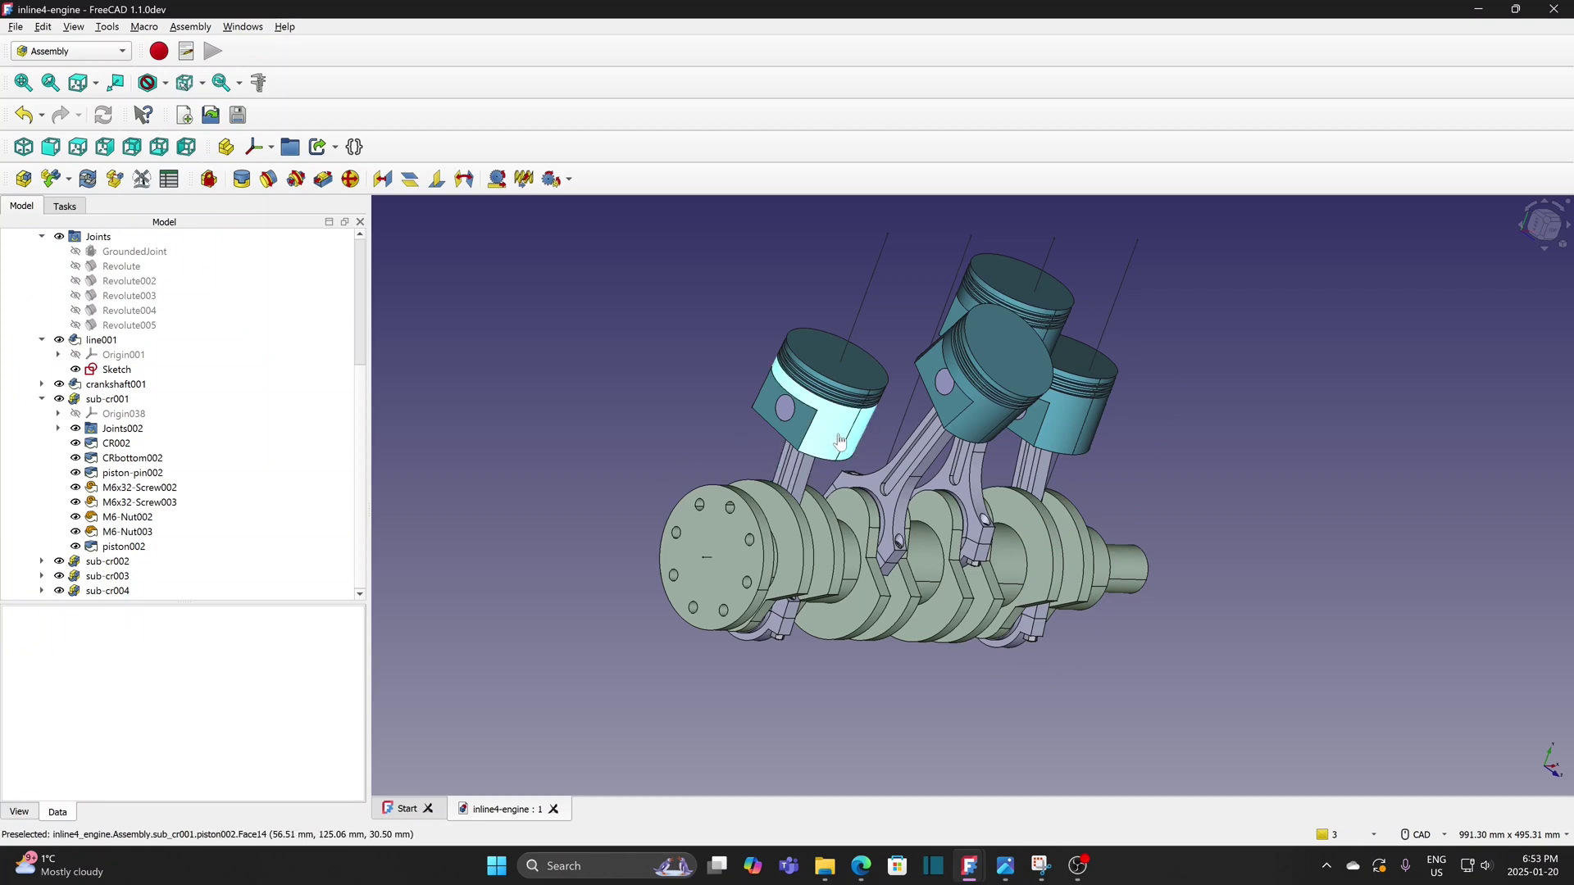
Add a Slider joint between the first sketch line and the top circular edge of the piston nearest the flange, and save the document
drag(753, 386, 758, 473)
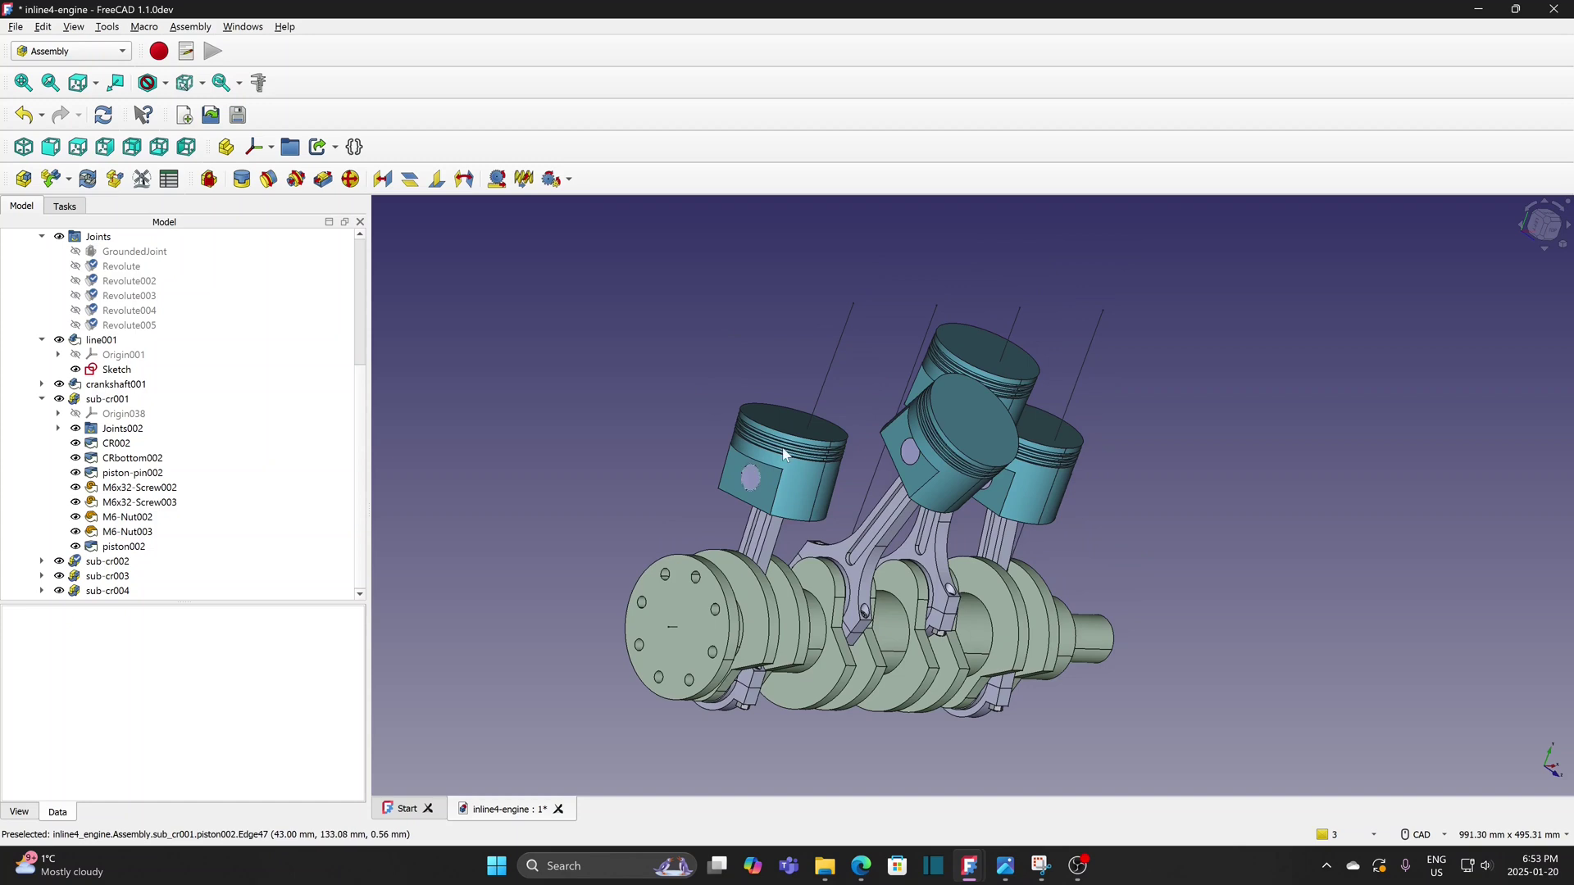
scroll(849, 406, up, 2)
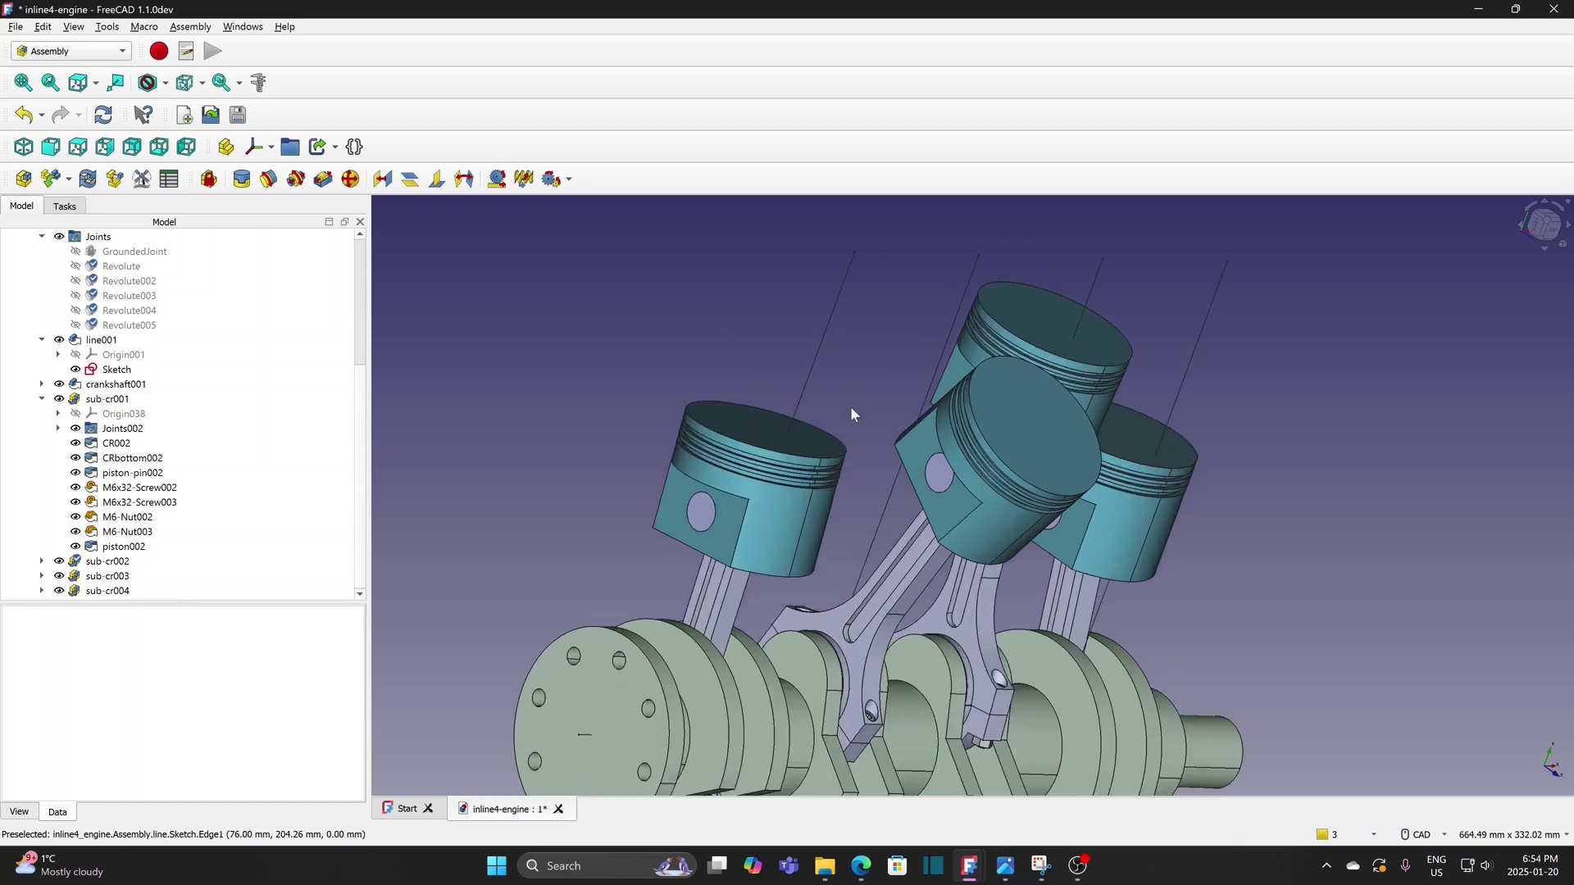
click(324, 180)
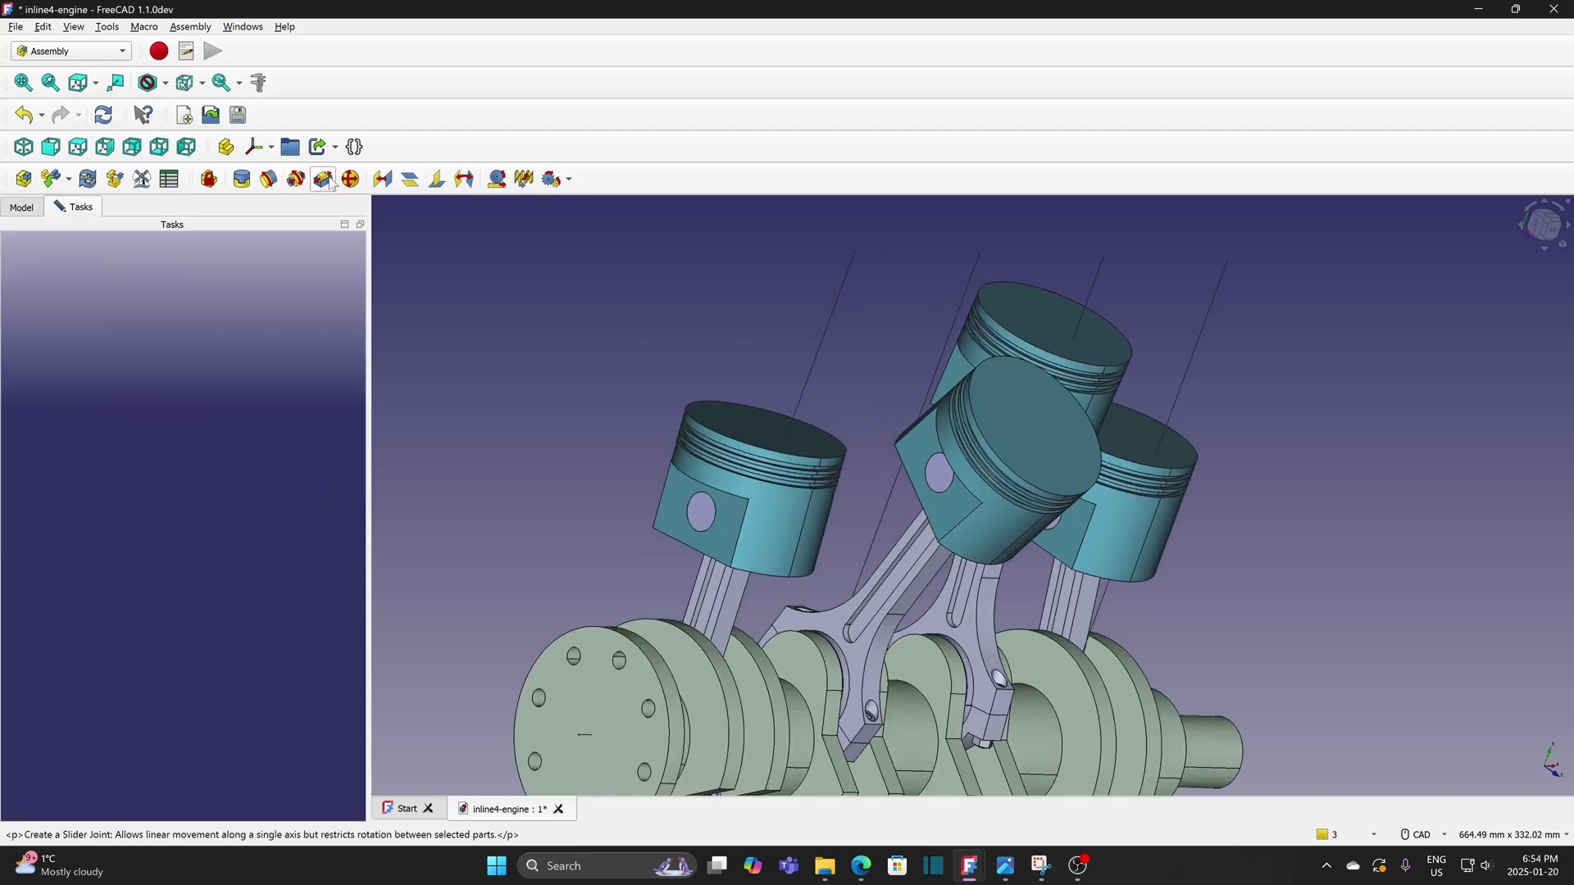
click(820, 347)
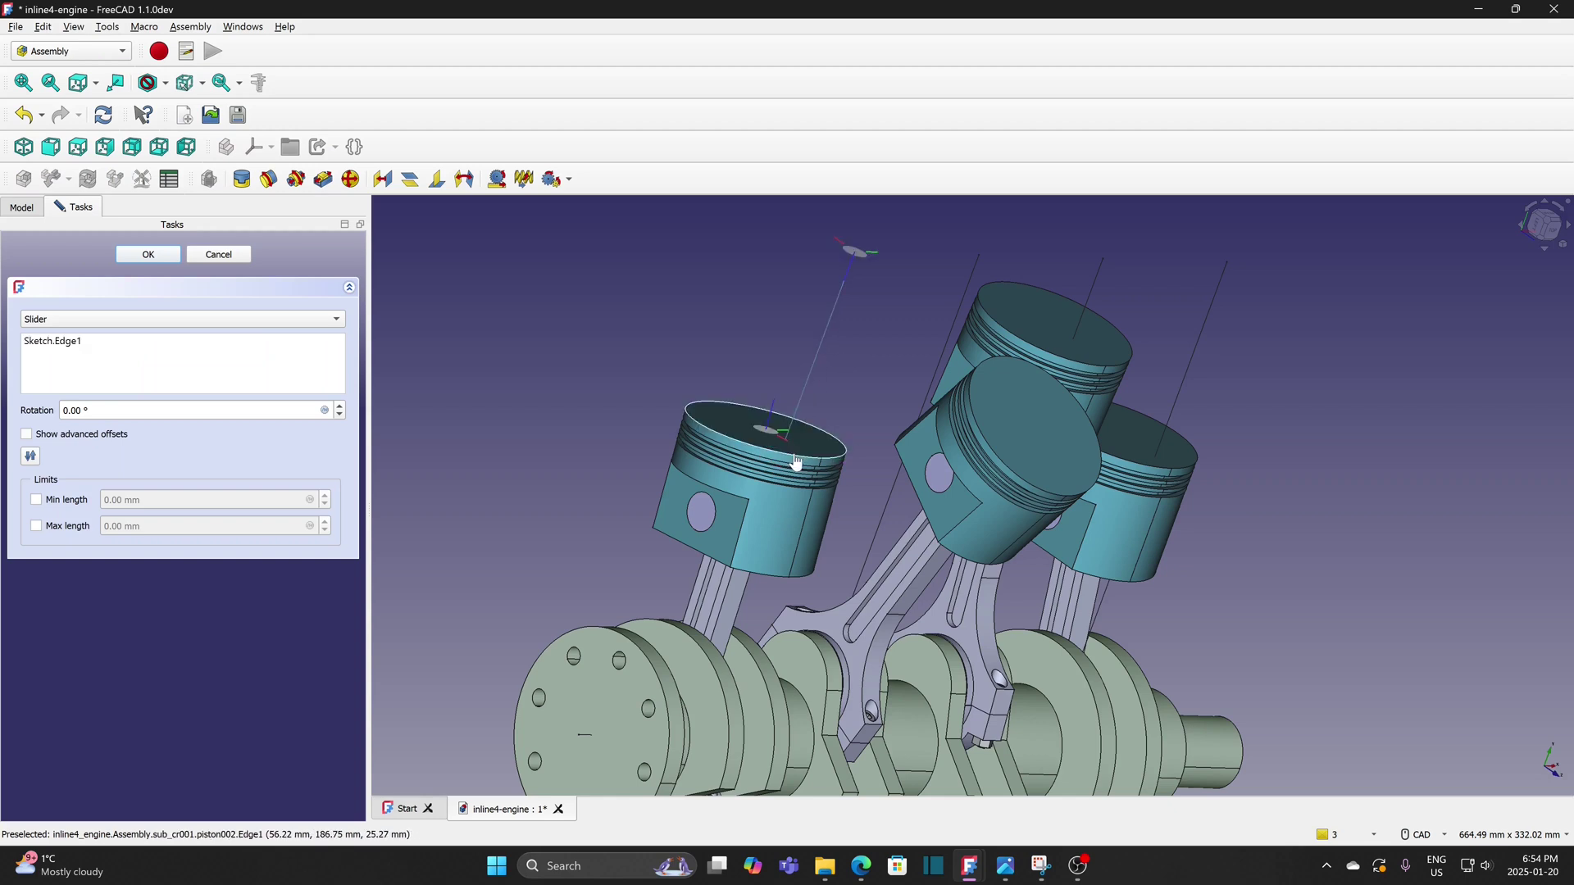
click(837, 413)
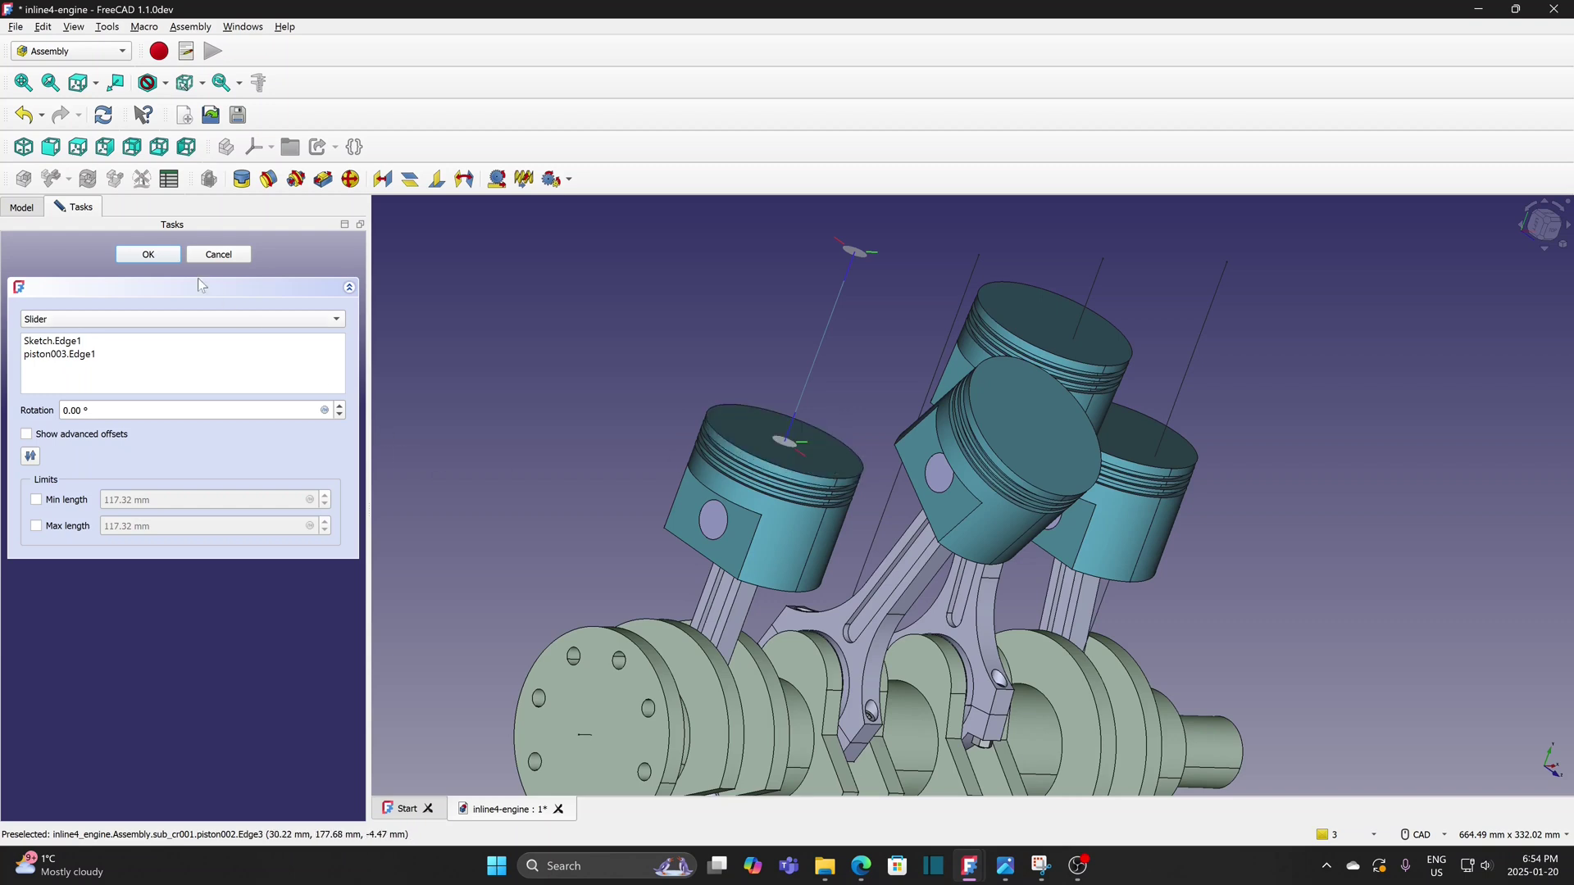
click(150, 255)
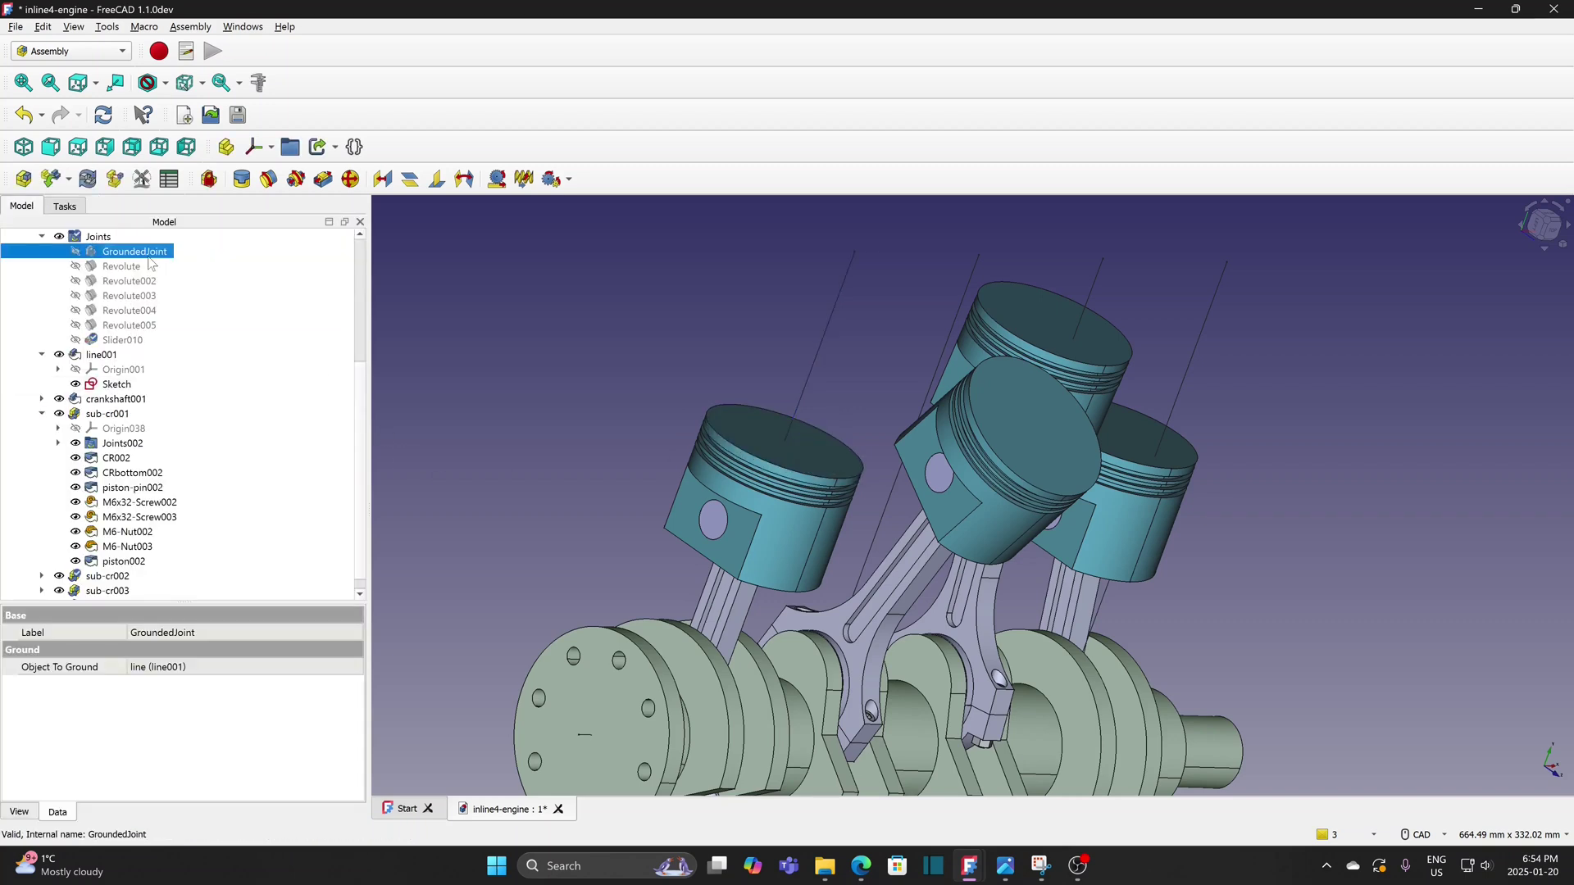
key(ctrl+s)
Add a Slider joint between the second sketch line and the top circular edge of the second piston from the flange
scroll(820, 336, down, 2)
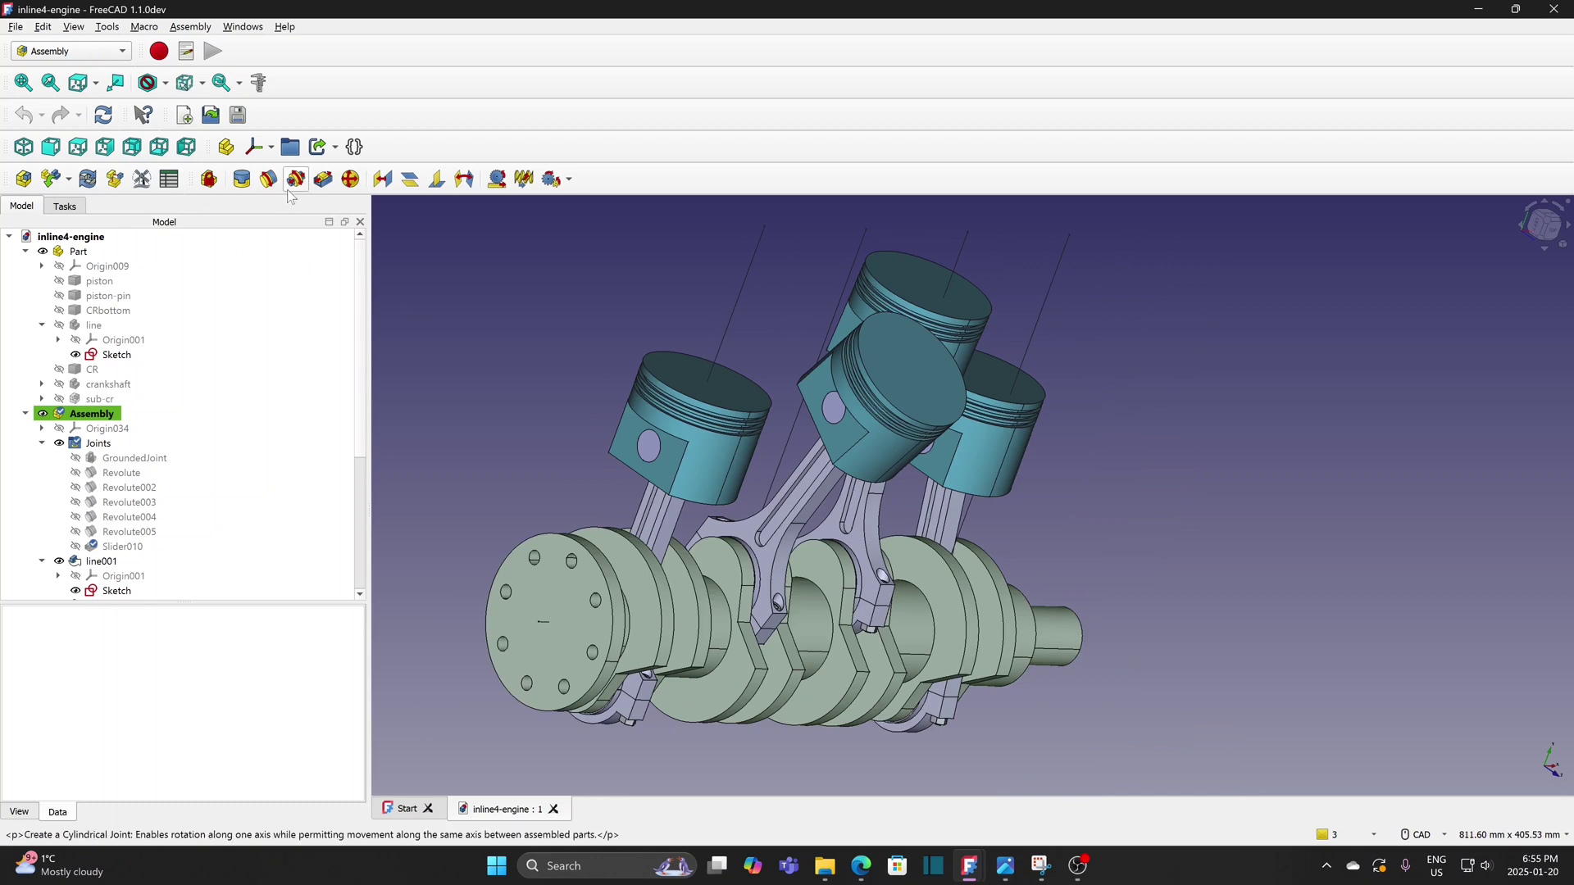
click(324, 179)
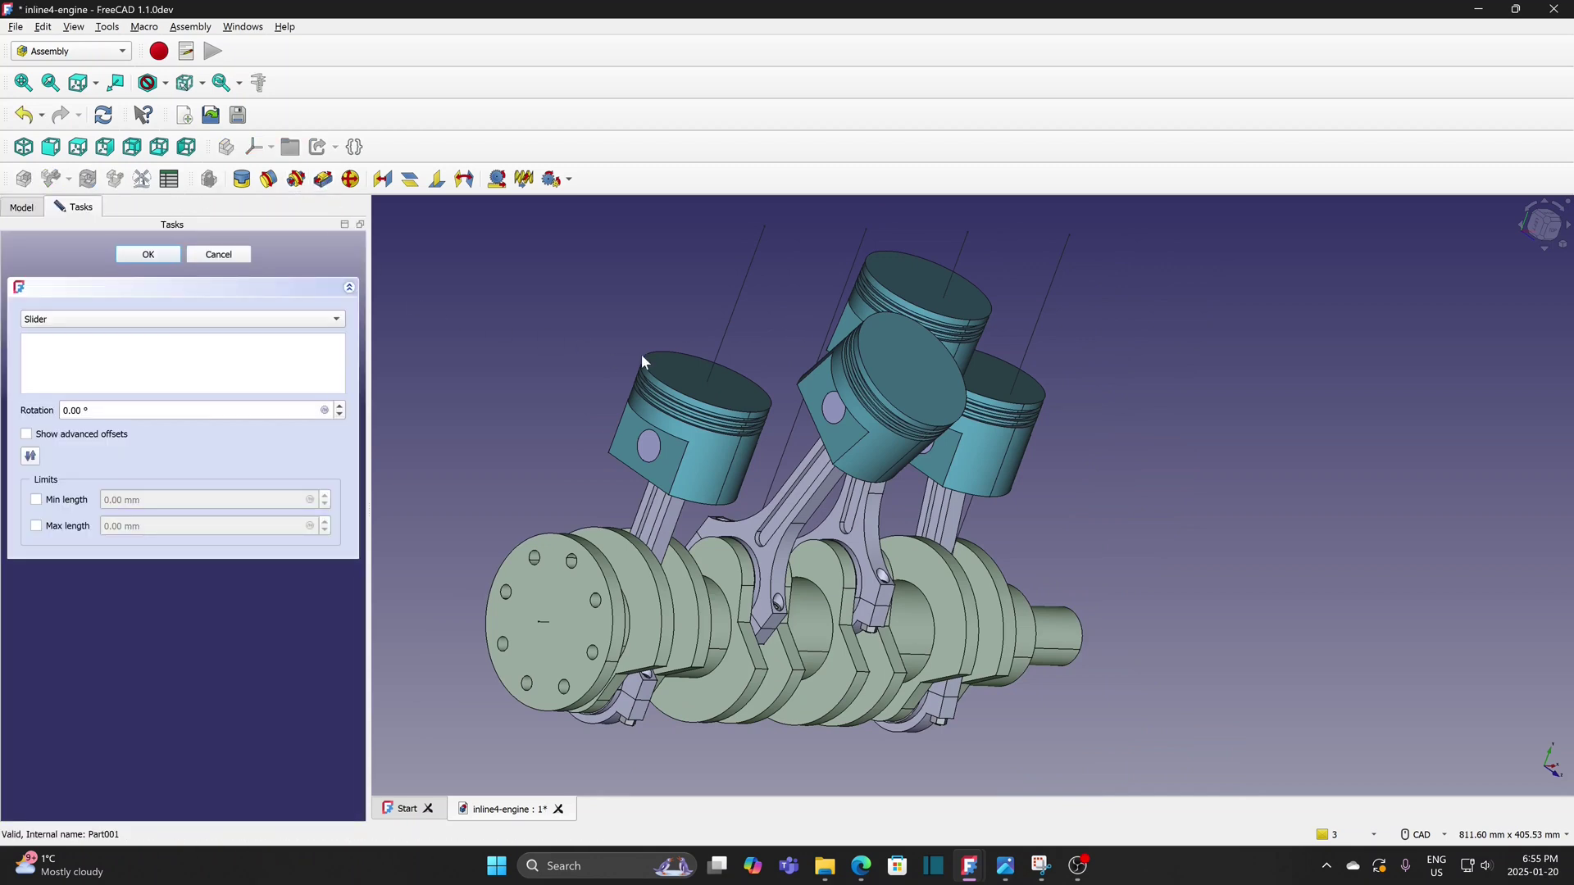
click(848, 270)
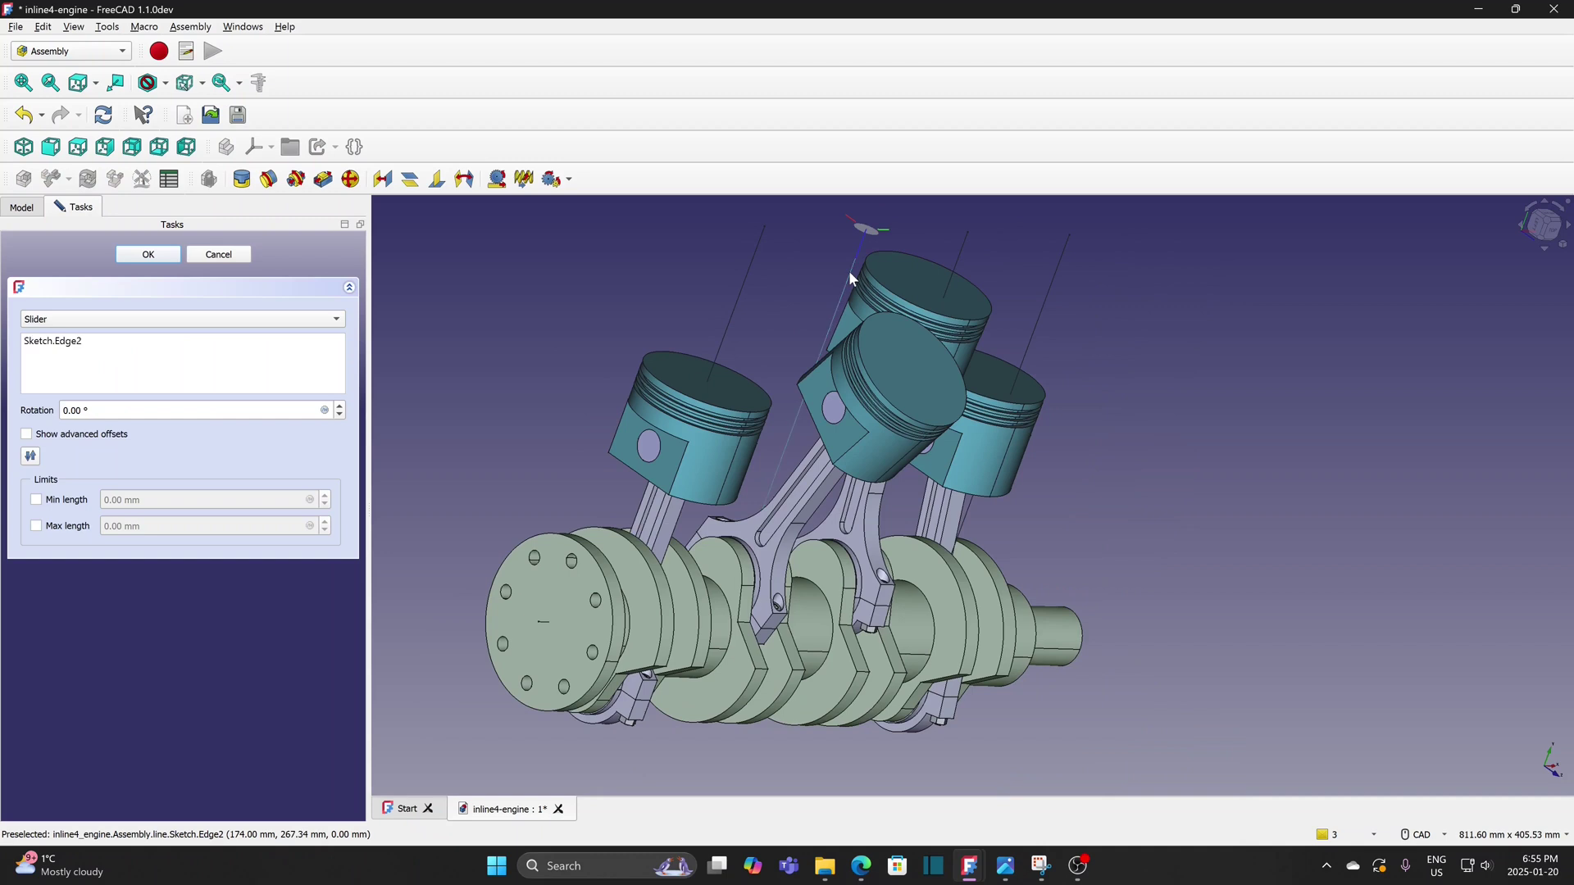
click(891, 412)
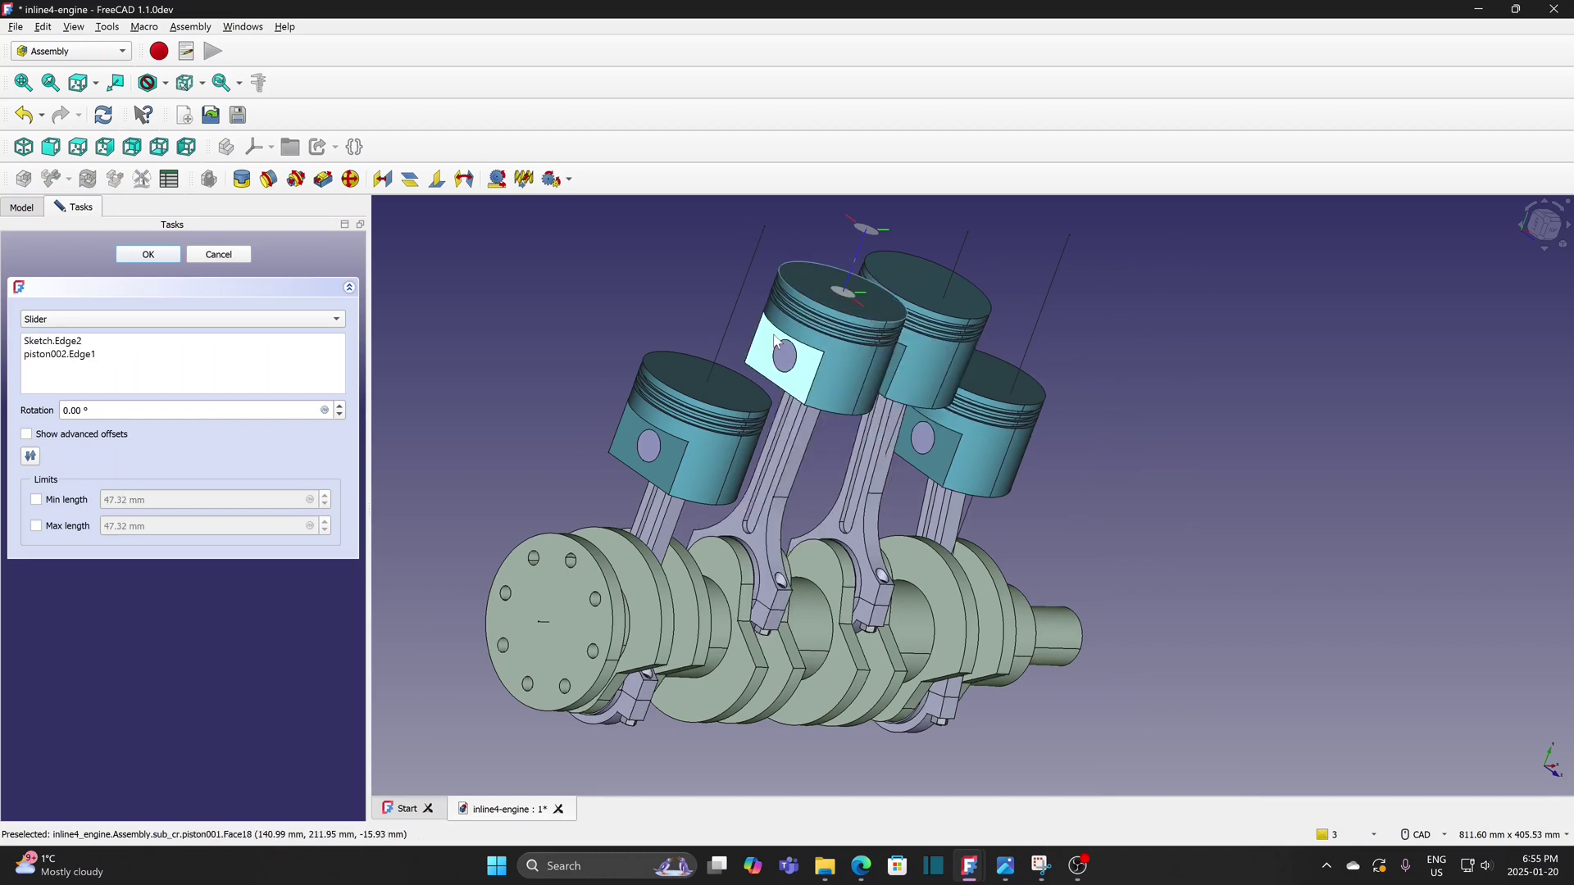
click(155, 253)
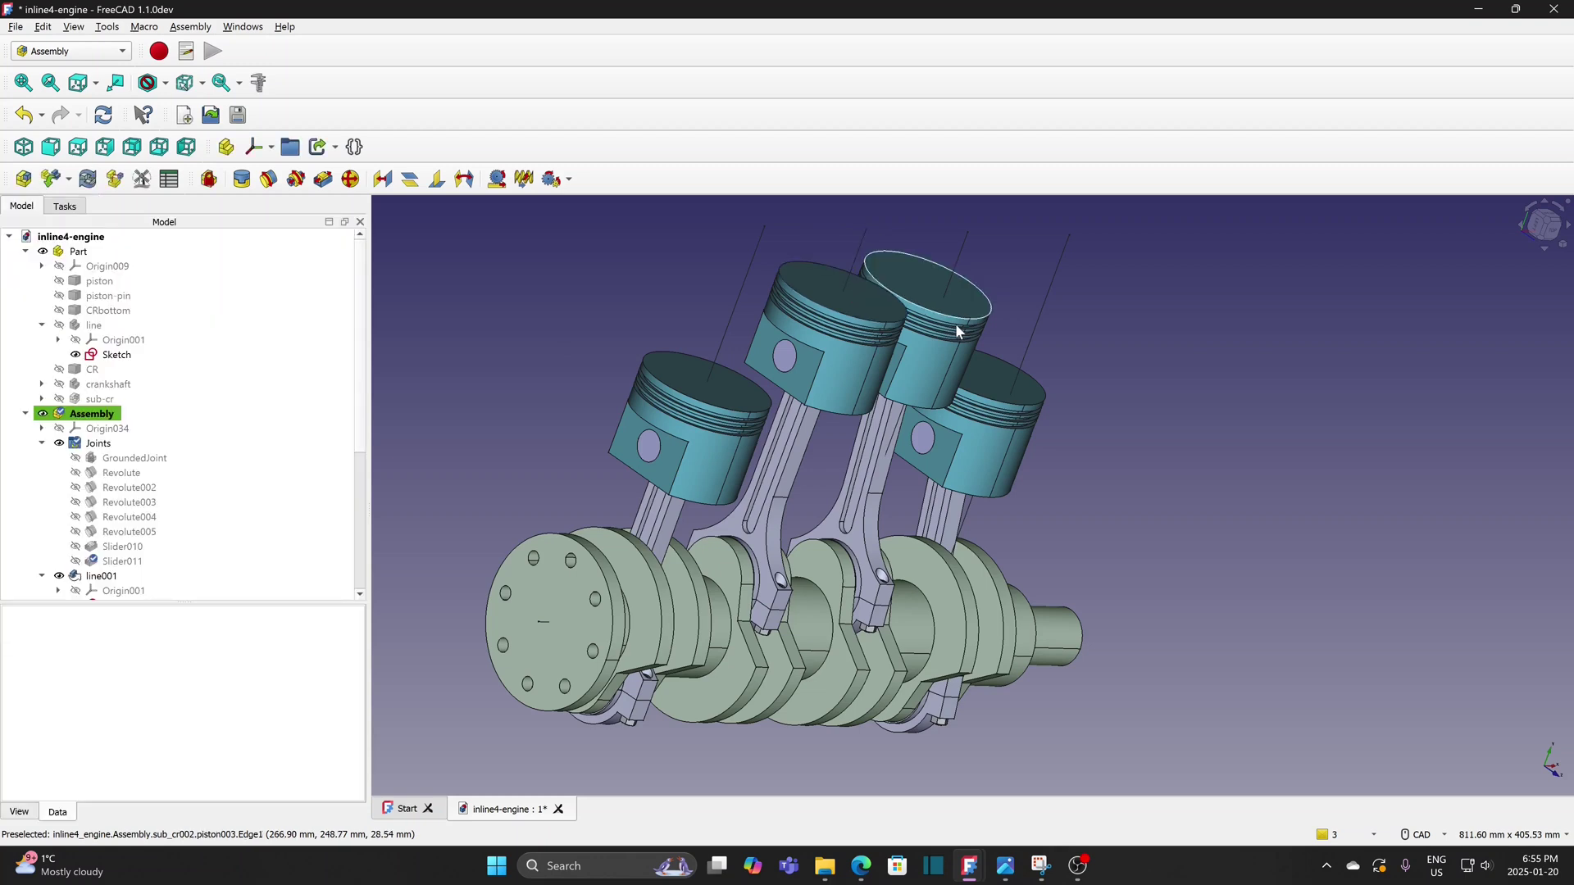
Constrain the third piston's top circular edge to the third sketch line with a Slider joint
click(323, 180)
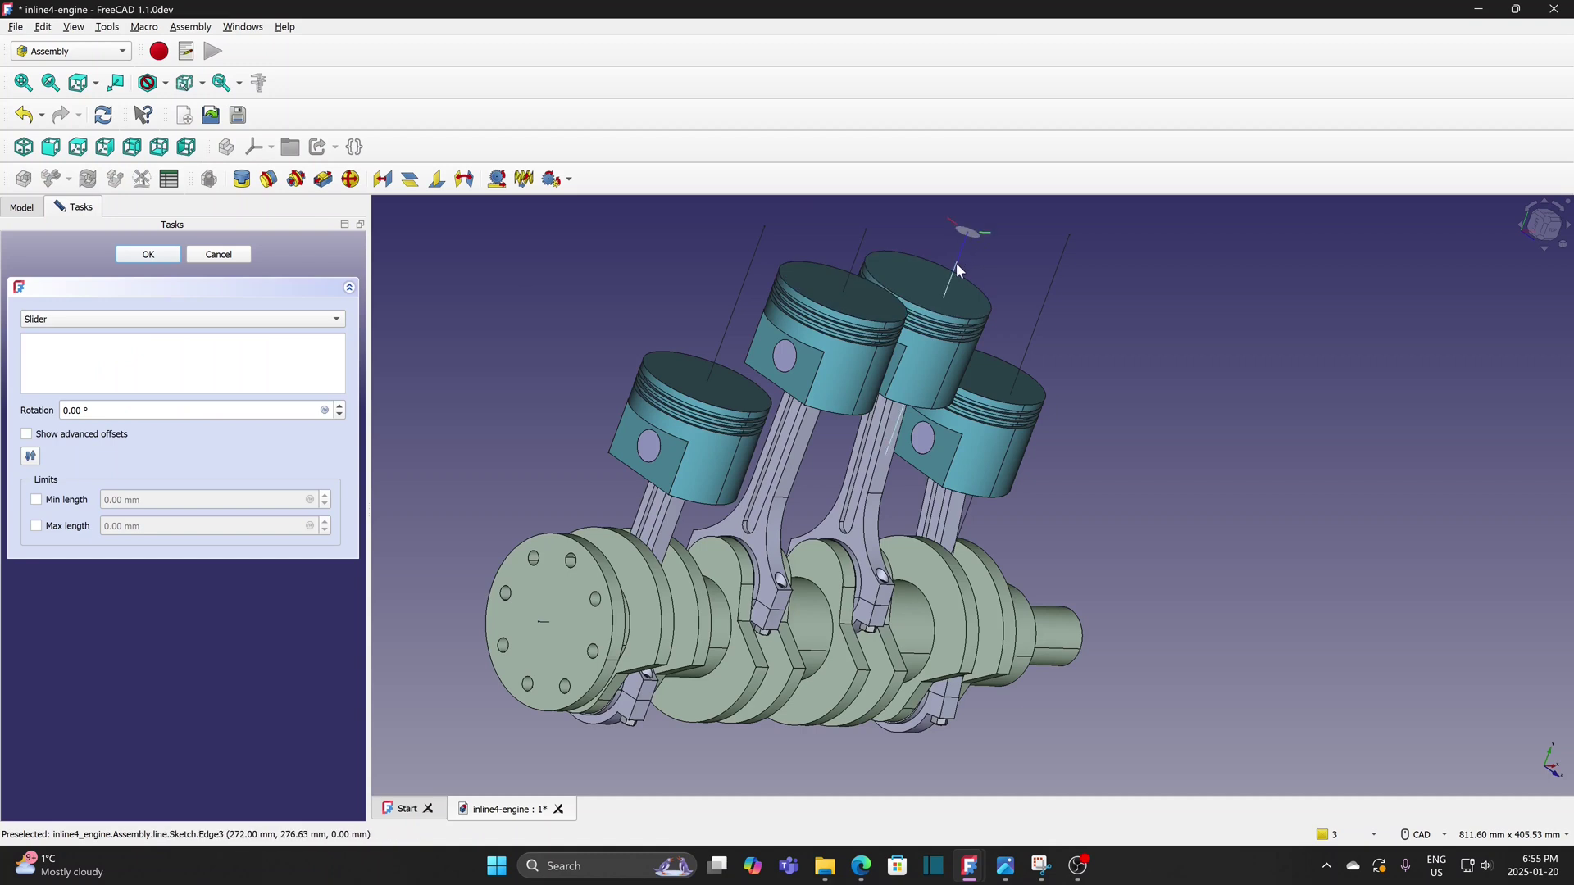
click(959, 271)
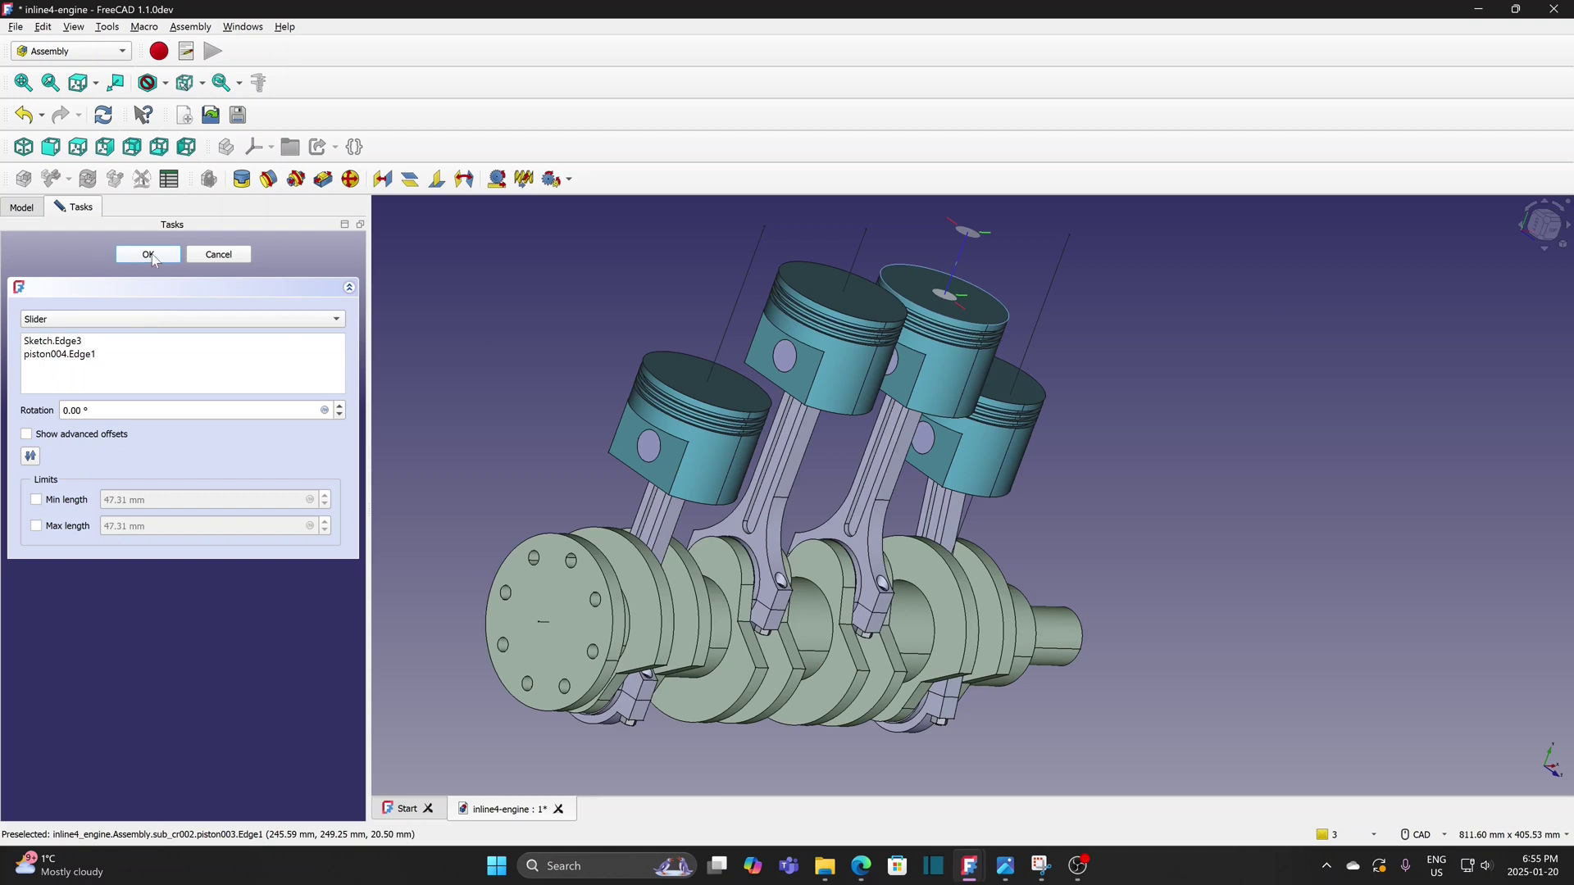
key(Return)
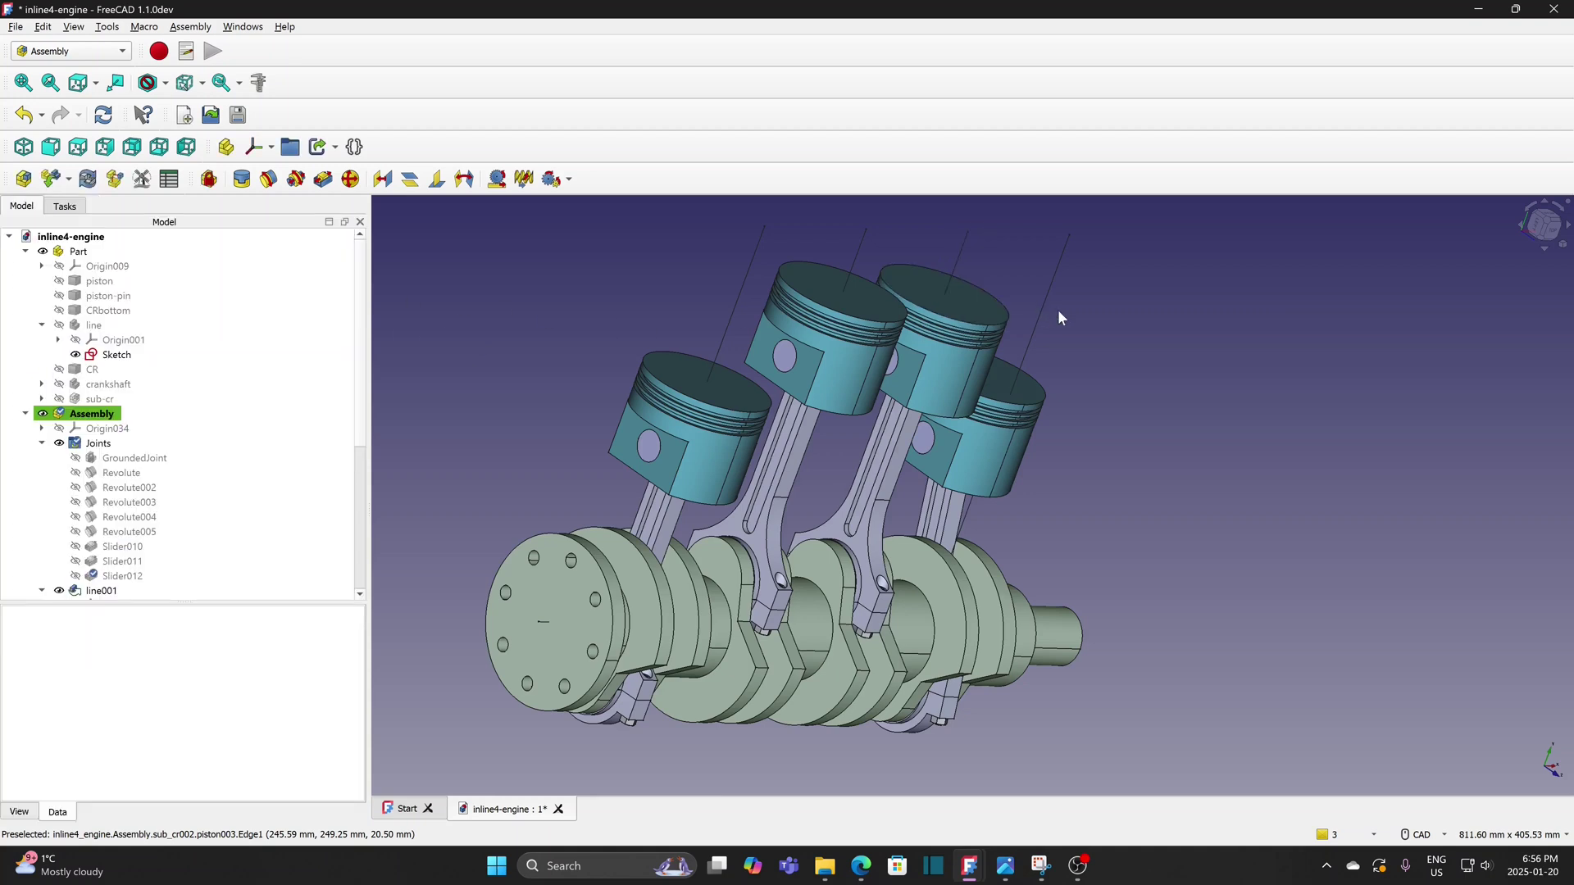
Join the last sketch line and the top circular edge of the piston farthest from the flange with a Slider joint
click(323, 181)
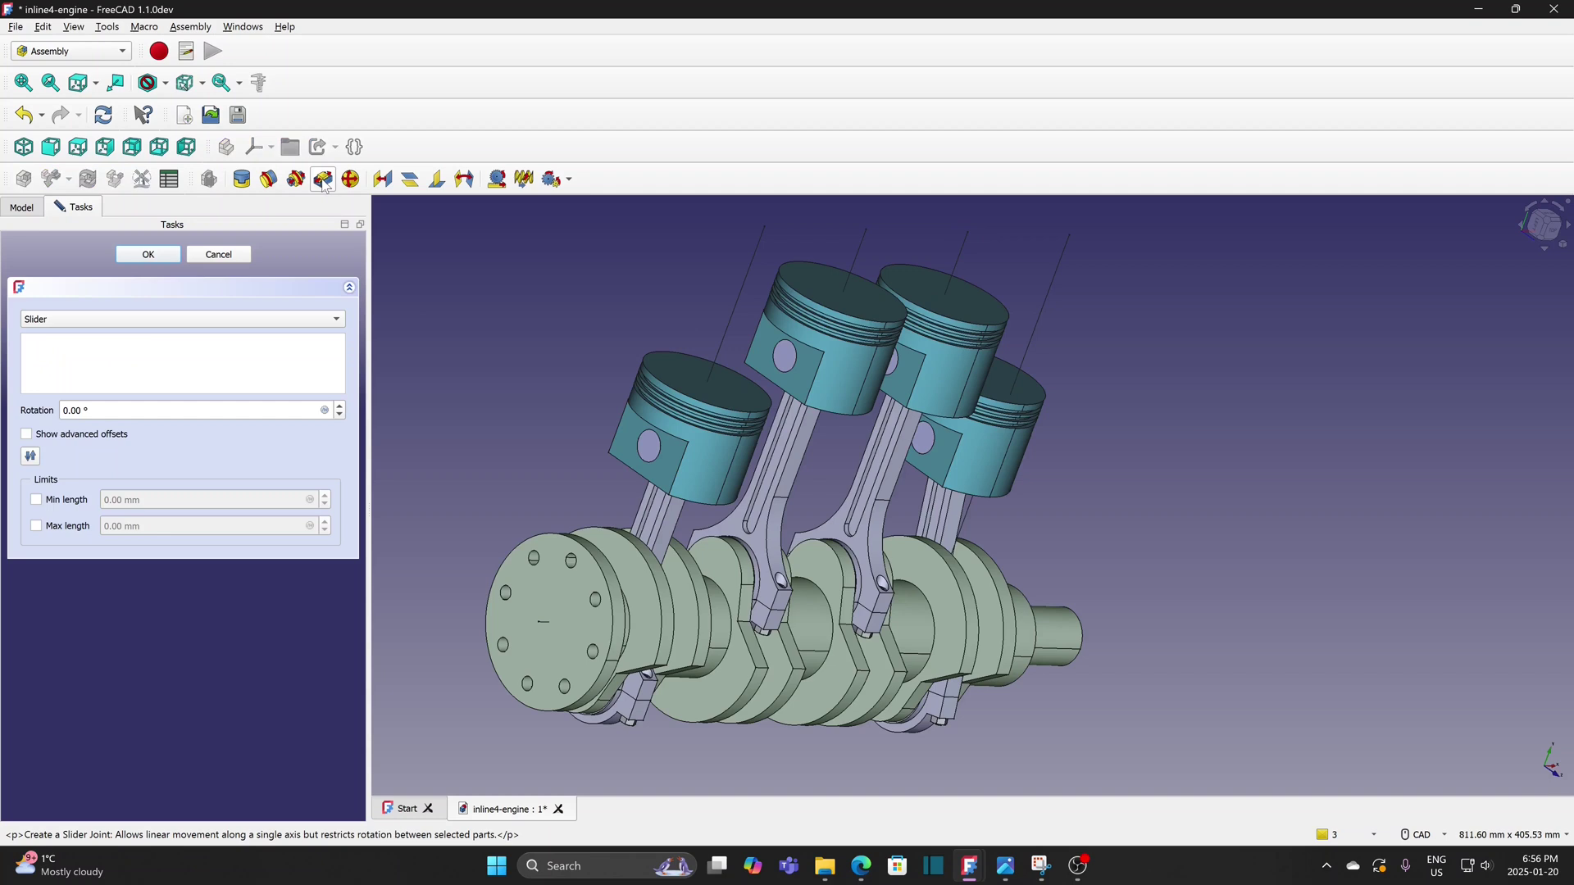
click(1047, 300)
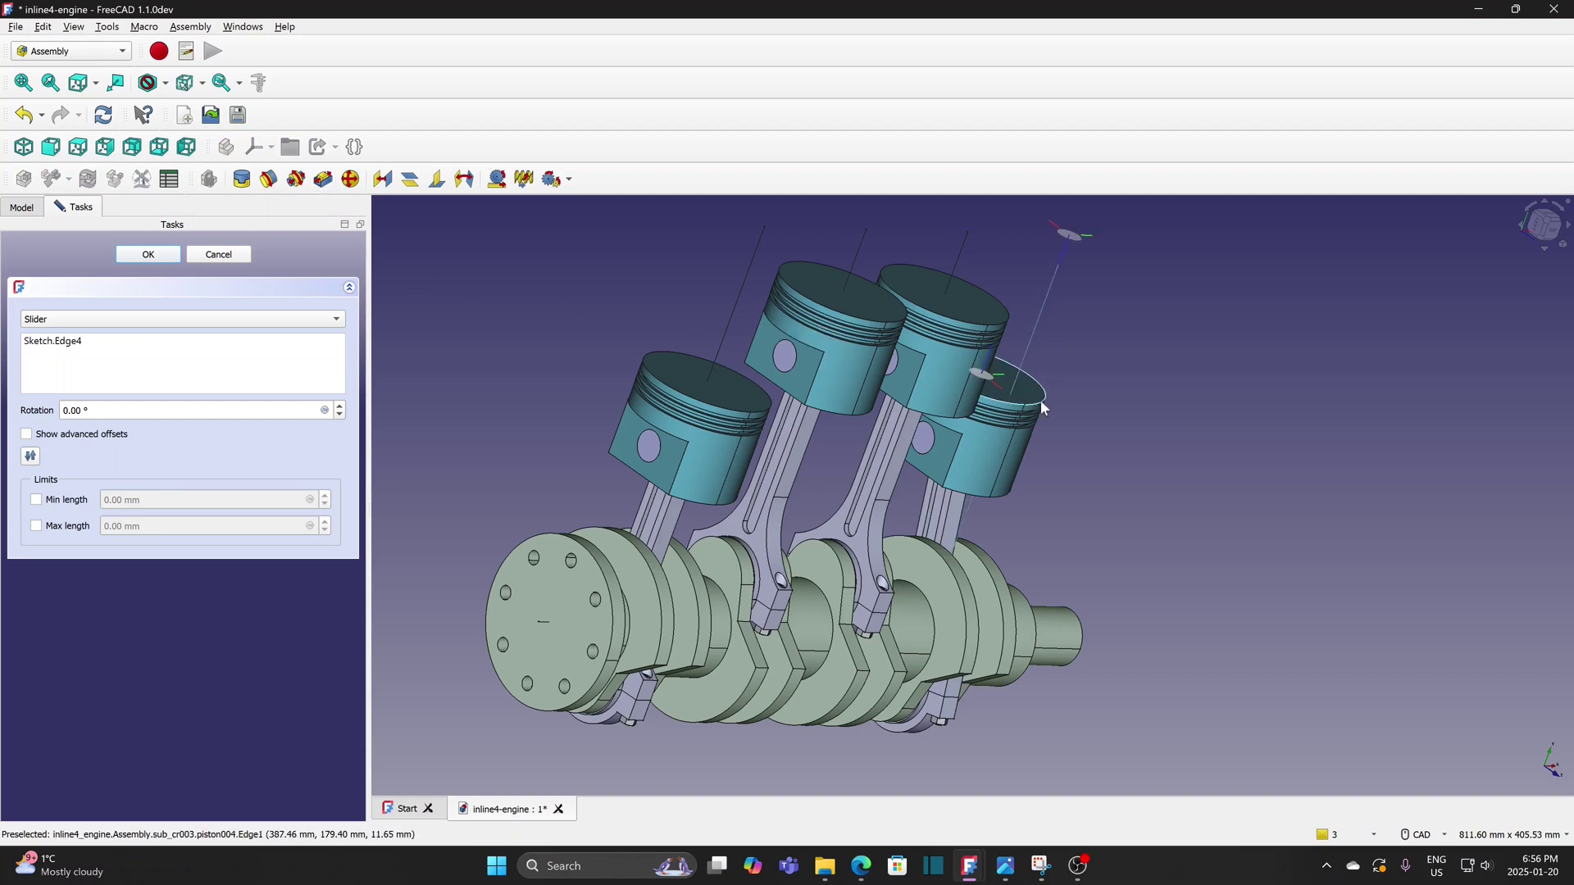
click(1102, 397)
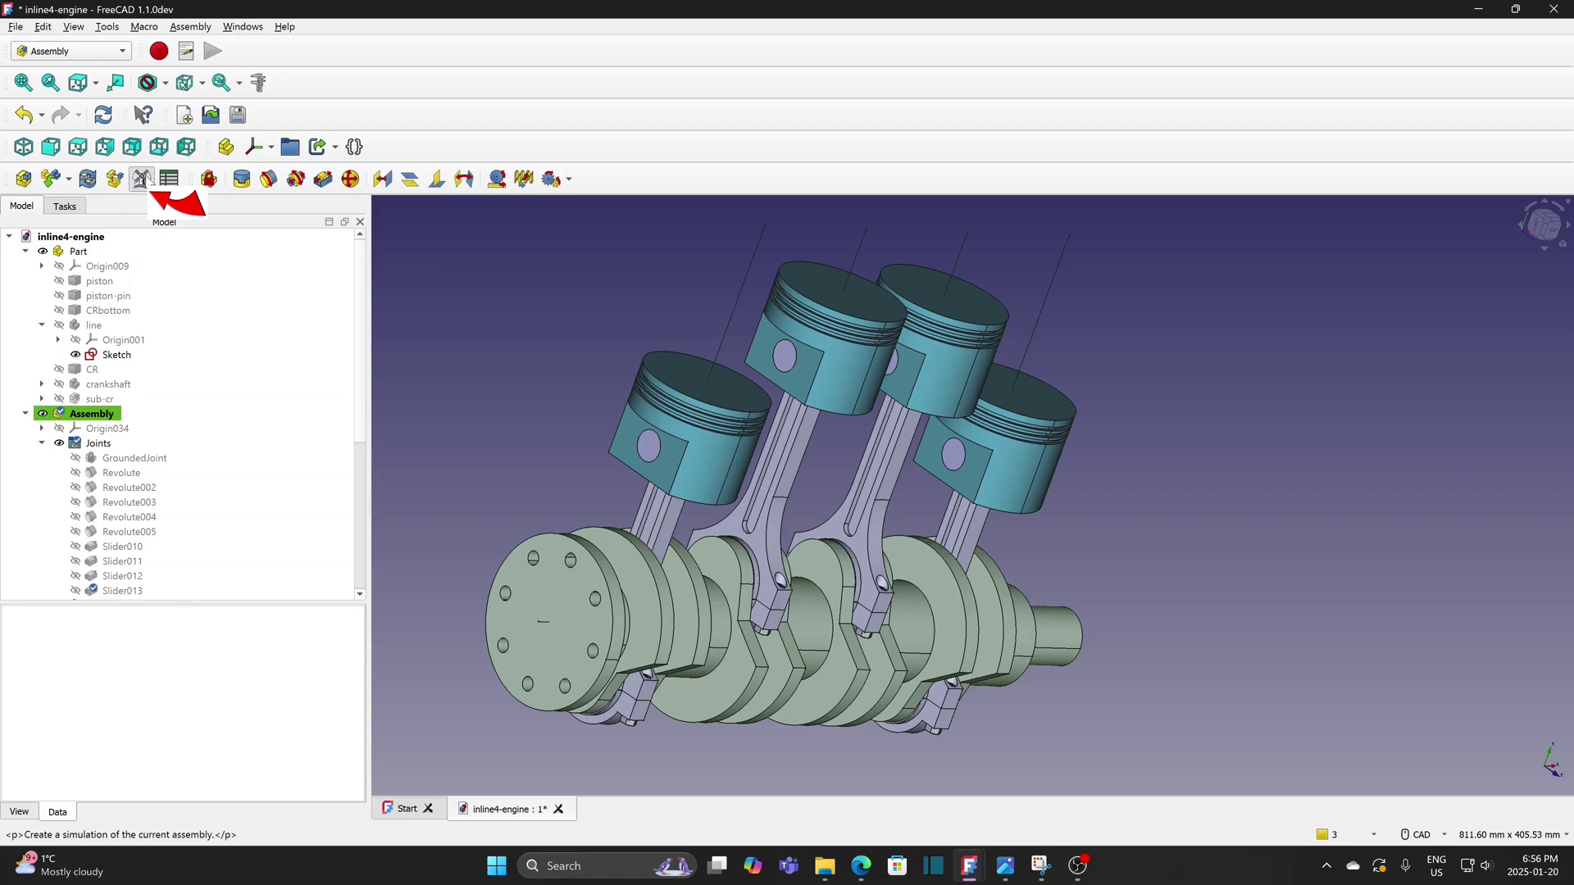
Create an assembly simulation with an Angular motion on the Revolute joint, using the formula 0.6283*time
click(141, 178)
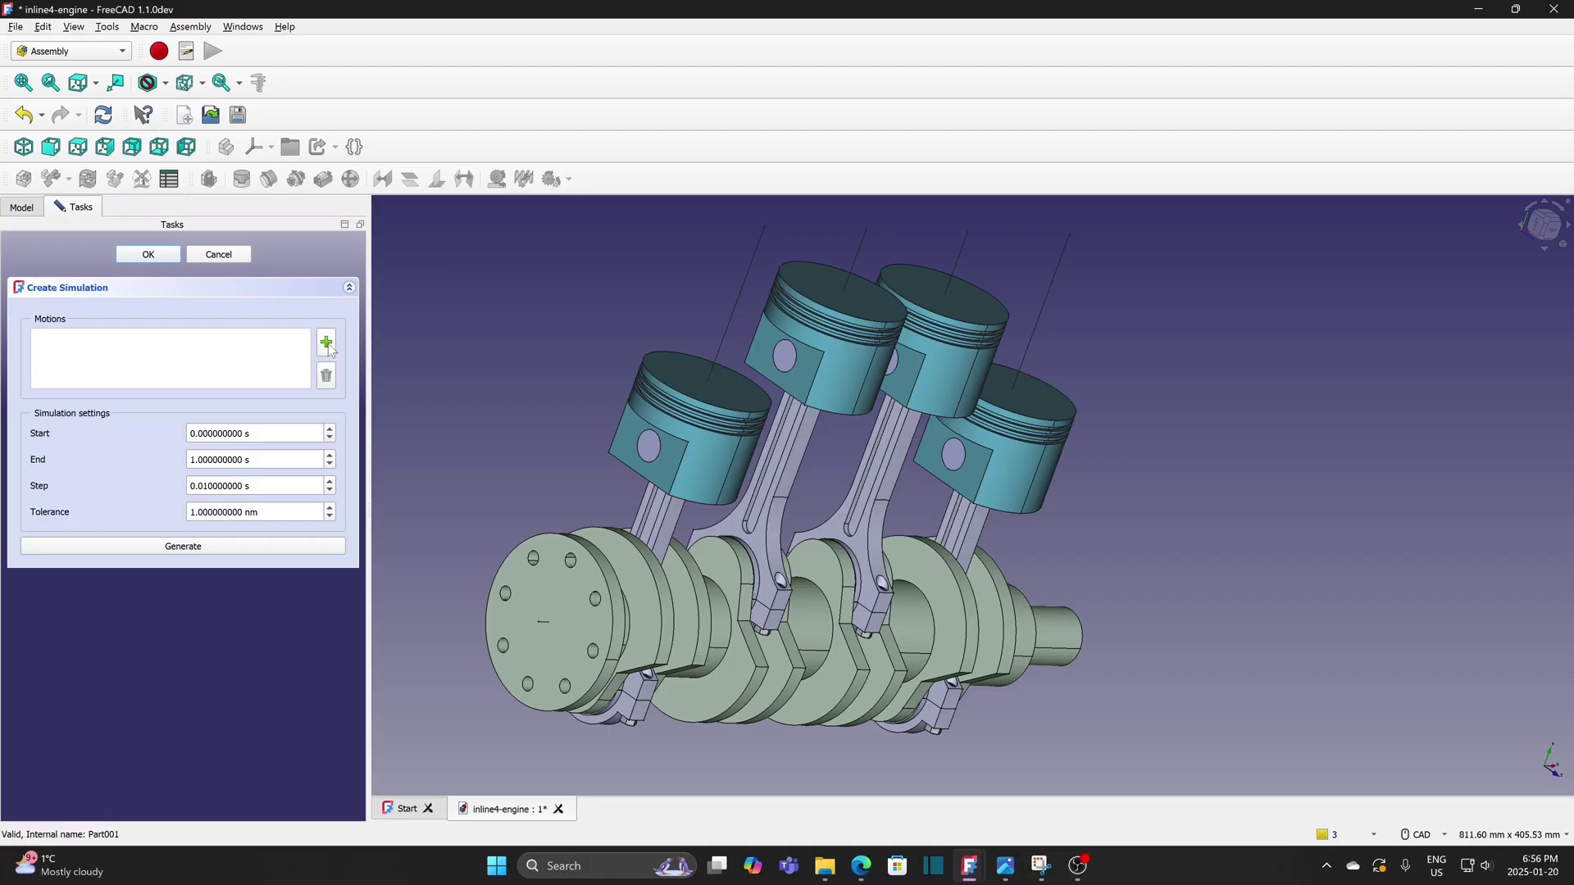
click(326, 344)
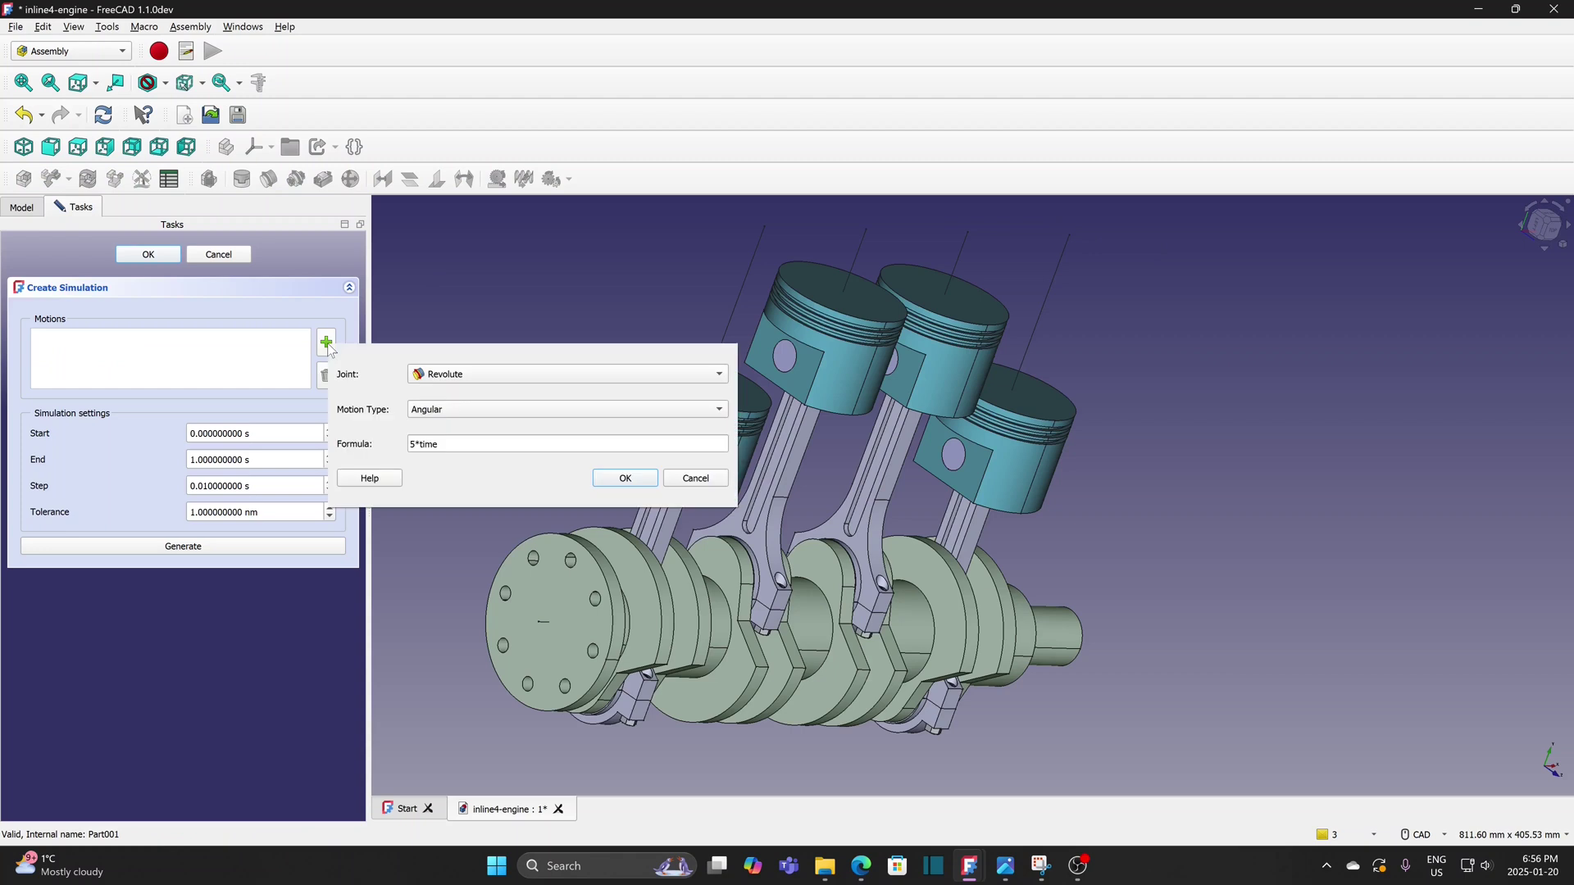
click(463, 382)
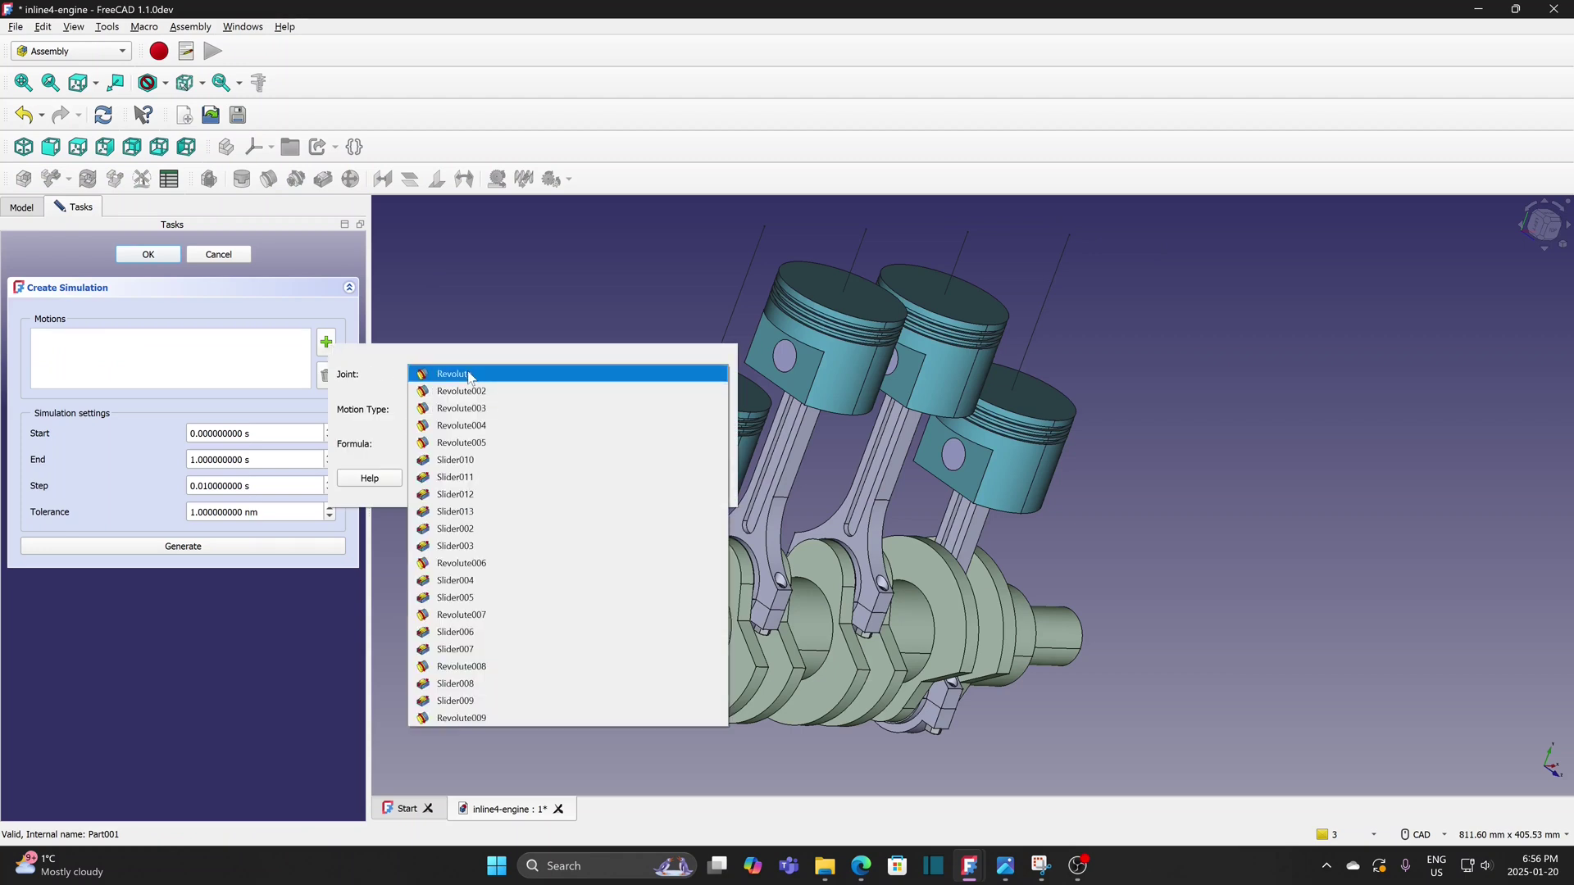
click(470, 375)
drag(416, 444, 380, 442)
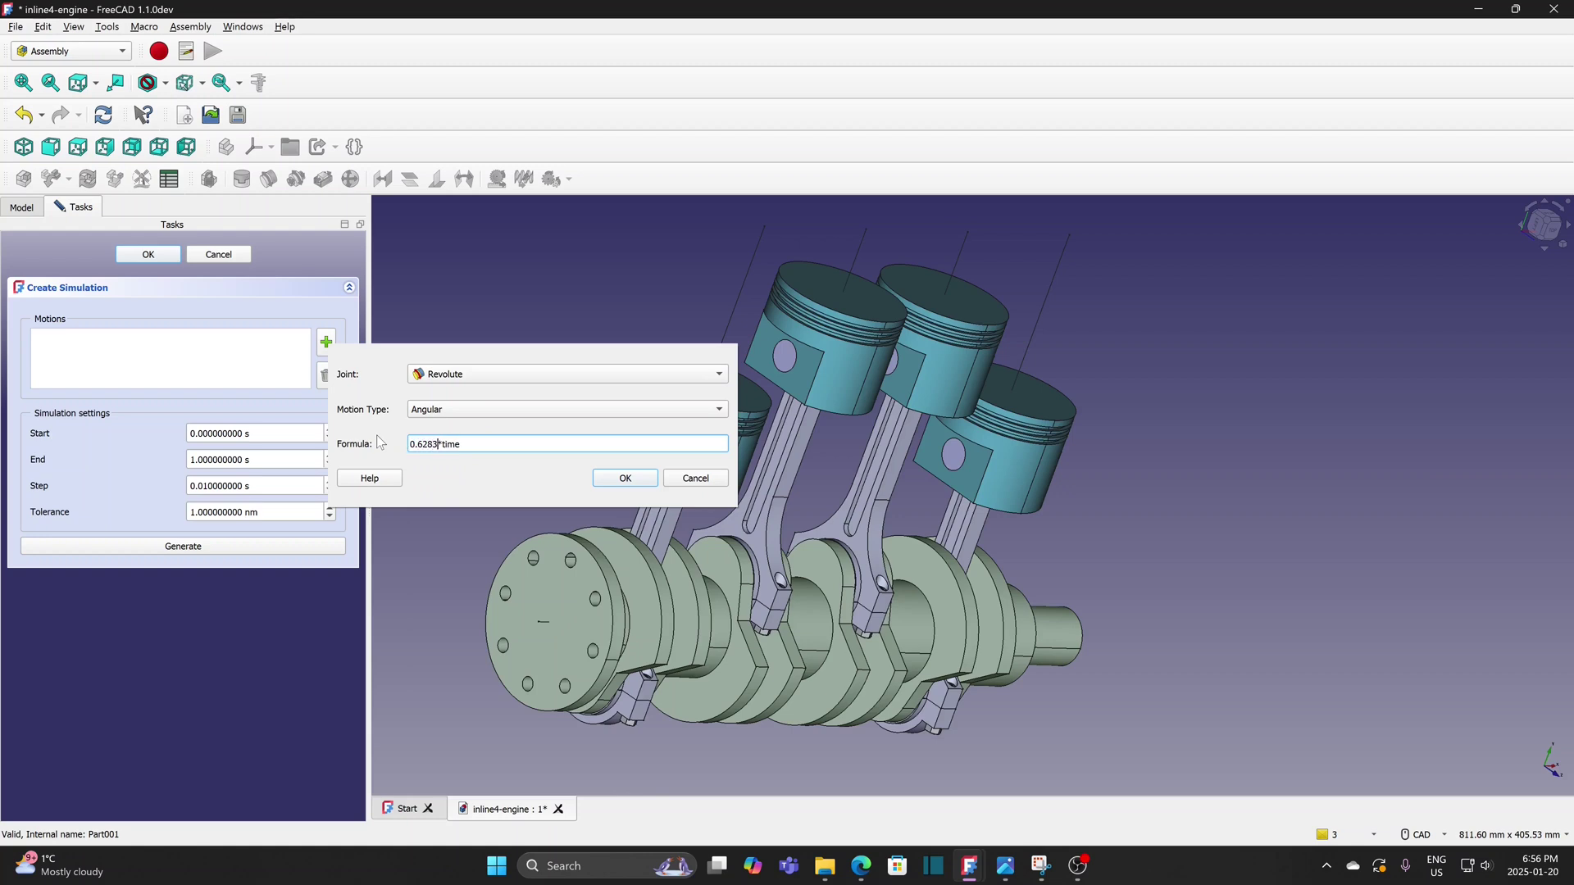
click(613, 478)
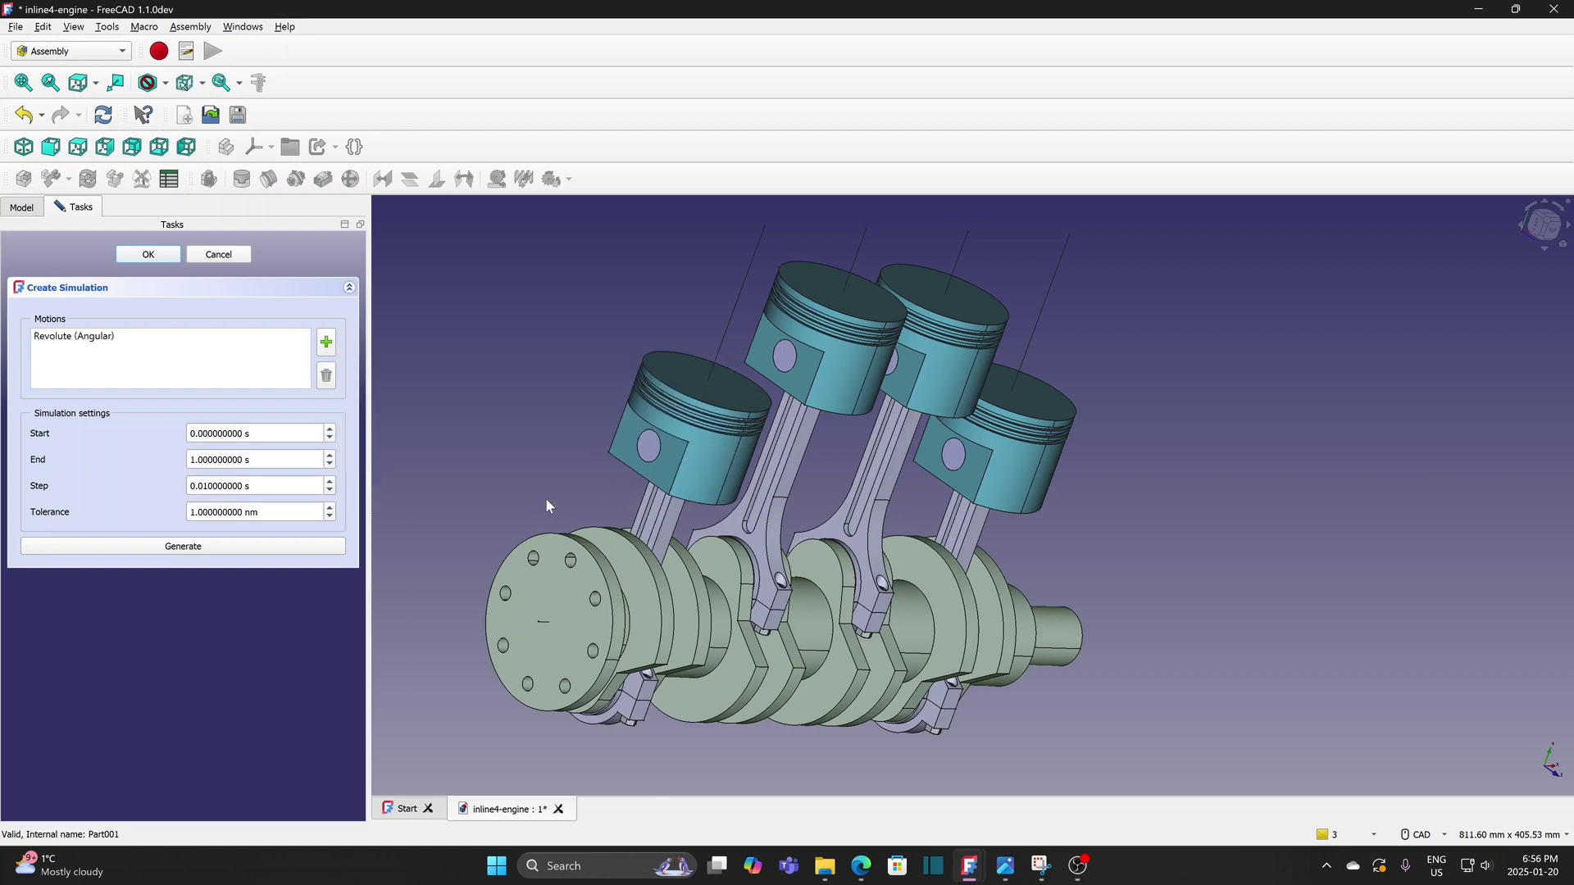
Set the simulation's end time to 10 s and step to 0.05 s, and generate its frames
drag(315, 460, 141, 464)
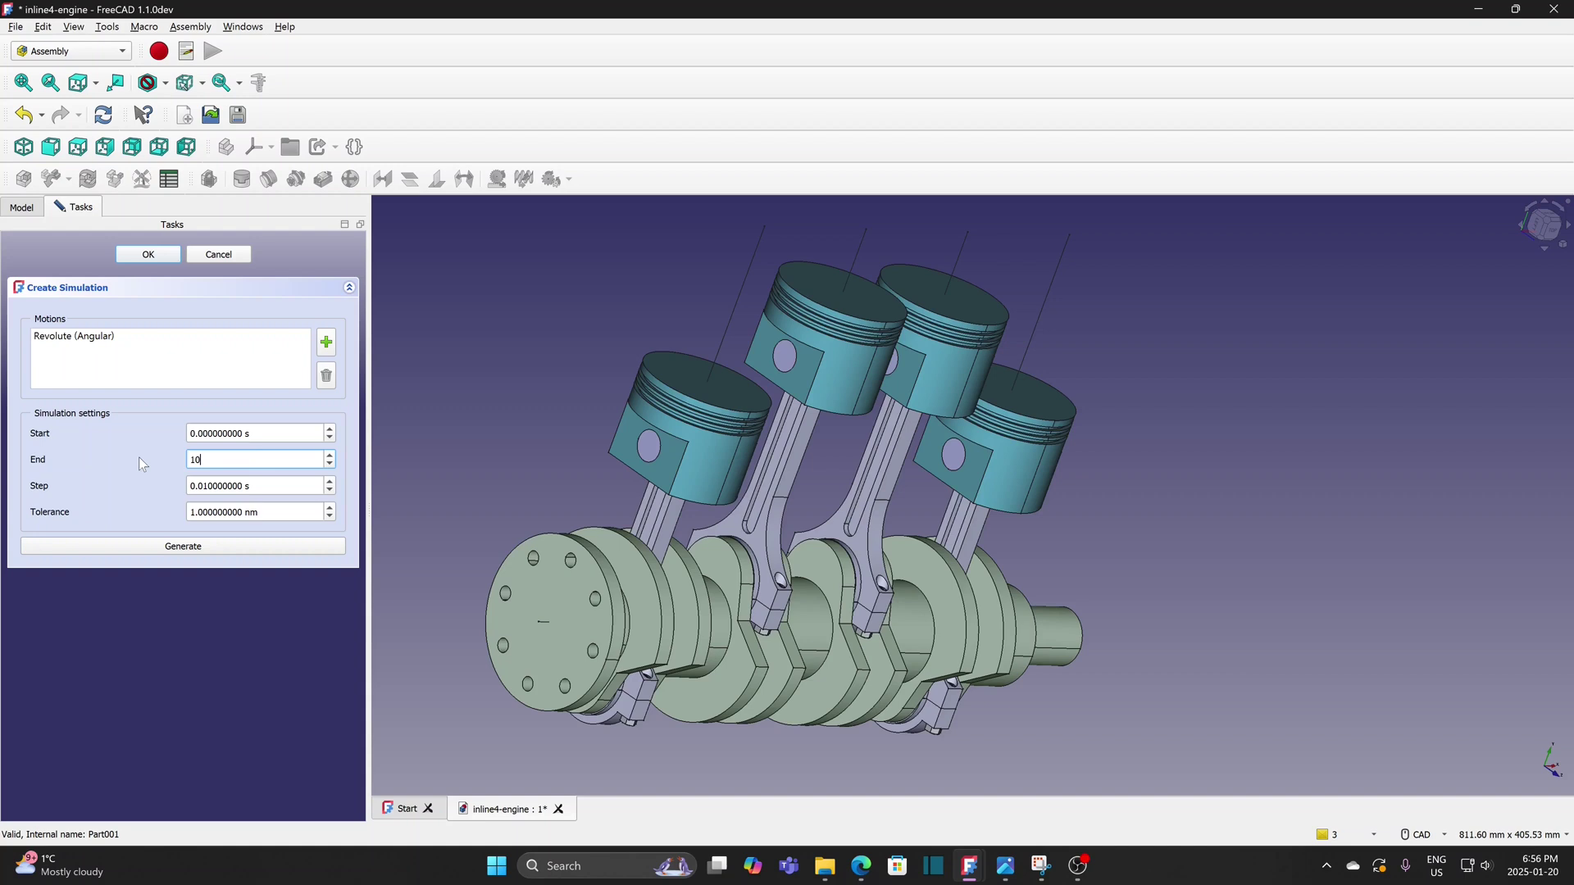
key(Tab)
text(0.05)
click(198, 552)
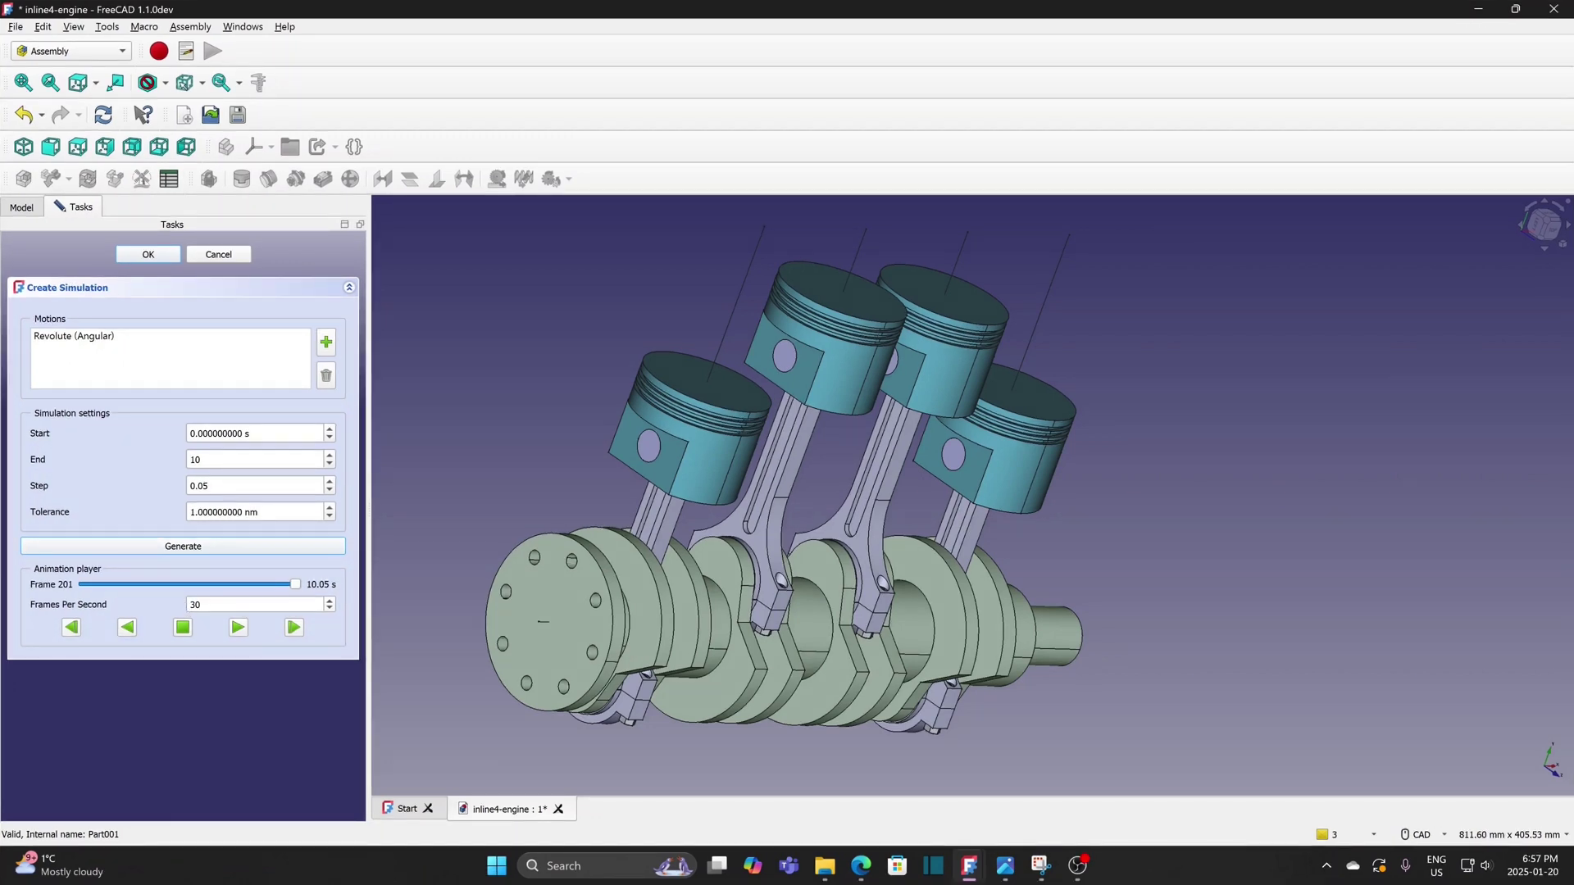
Play the animation at 60 frames per second, stop it and accept the simulation
click(196, 610)
click(241, 631)
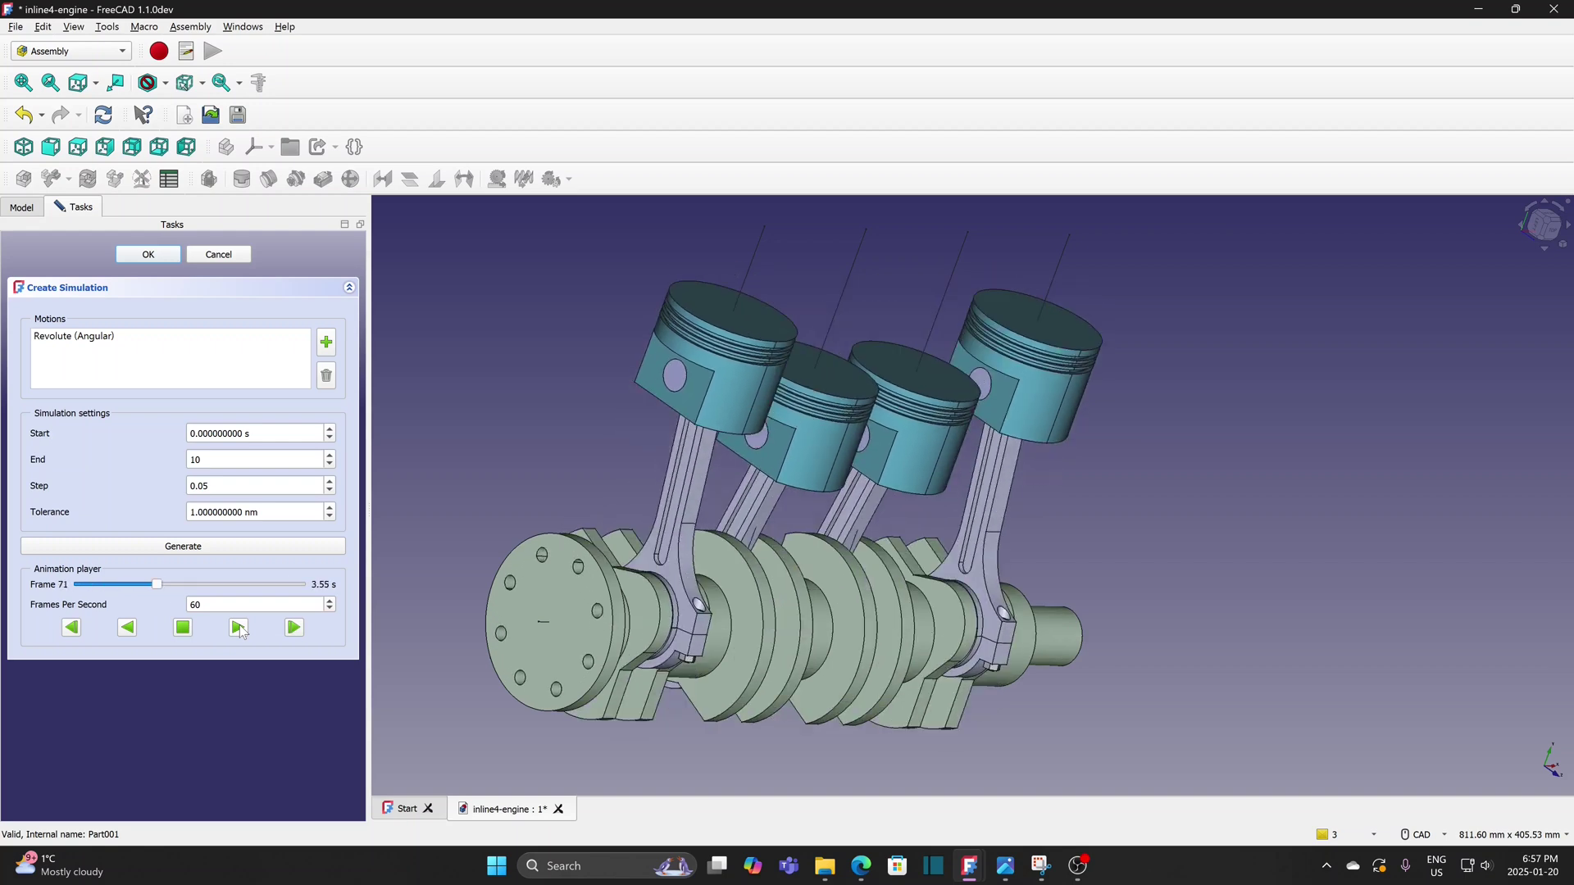
click(183, 628)
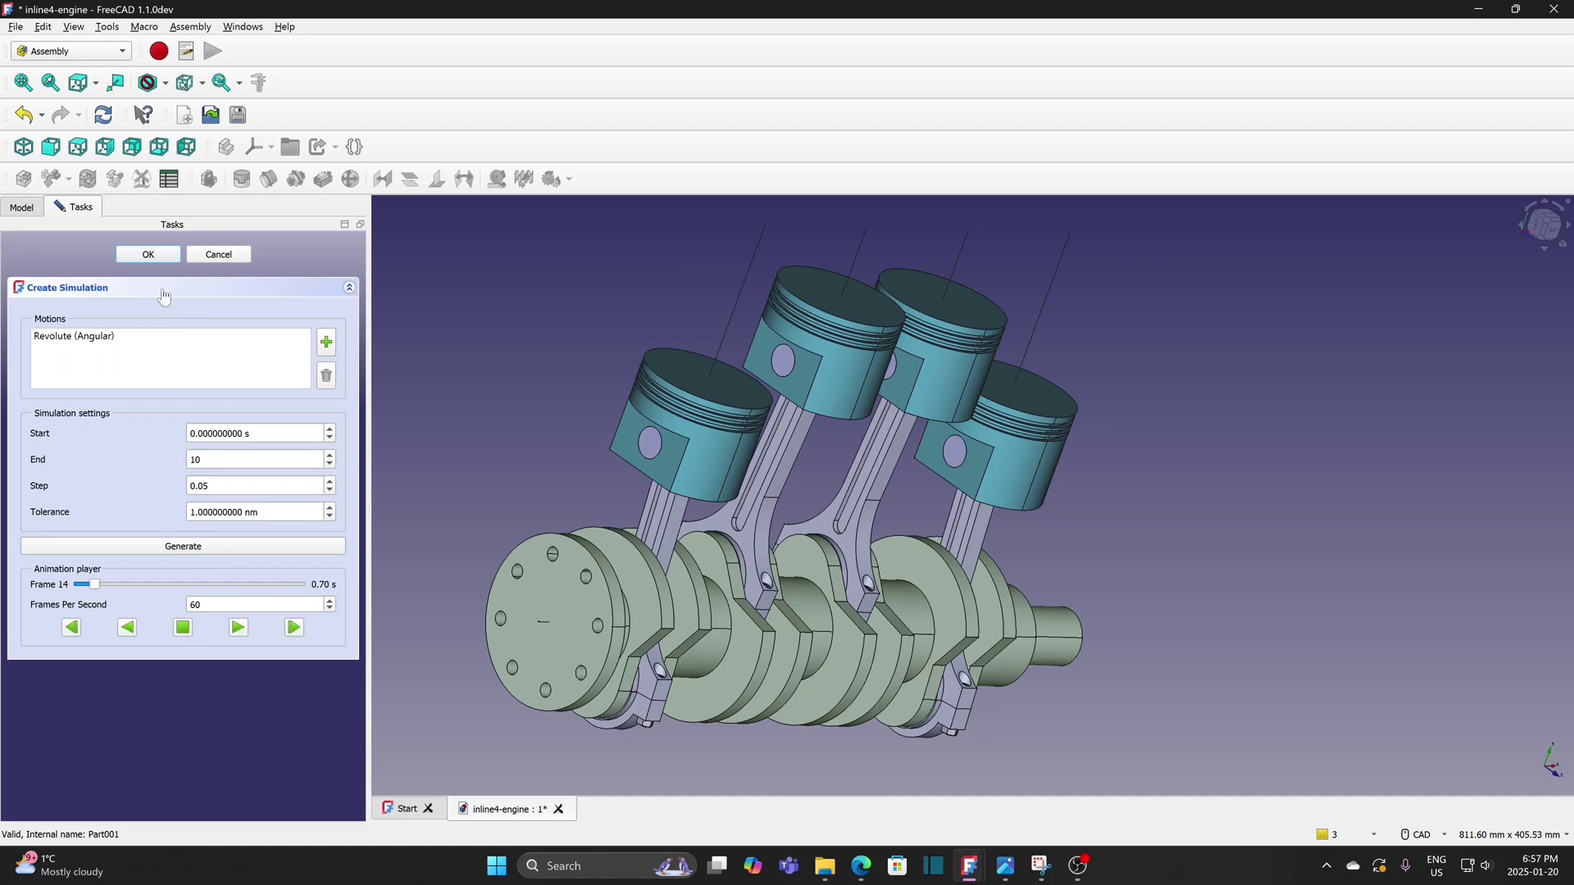
click(141, 256)
Hide the guide-line sketch inside the line part so only the engine parts are displayed
click(115, 355)
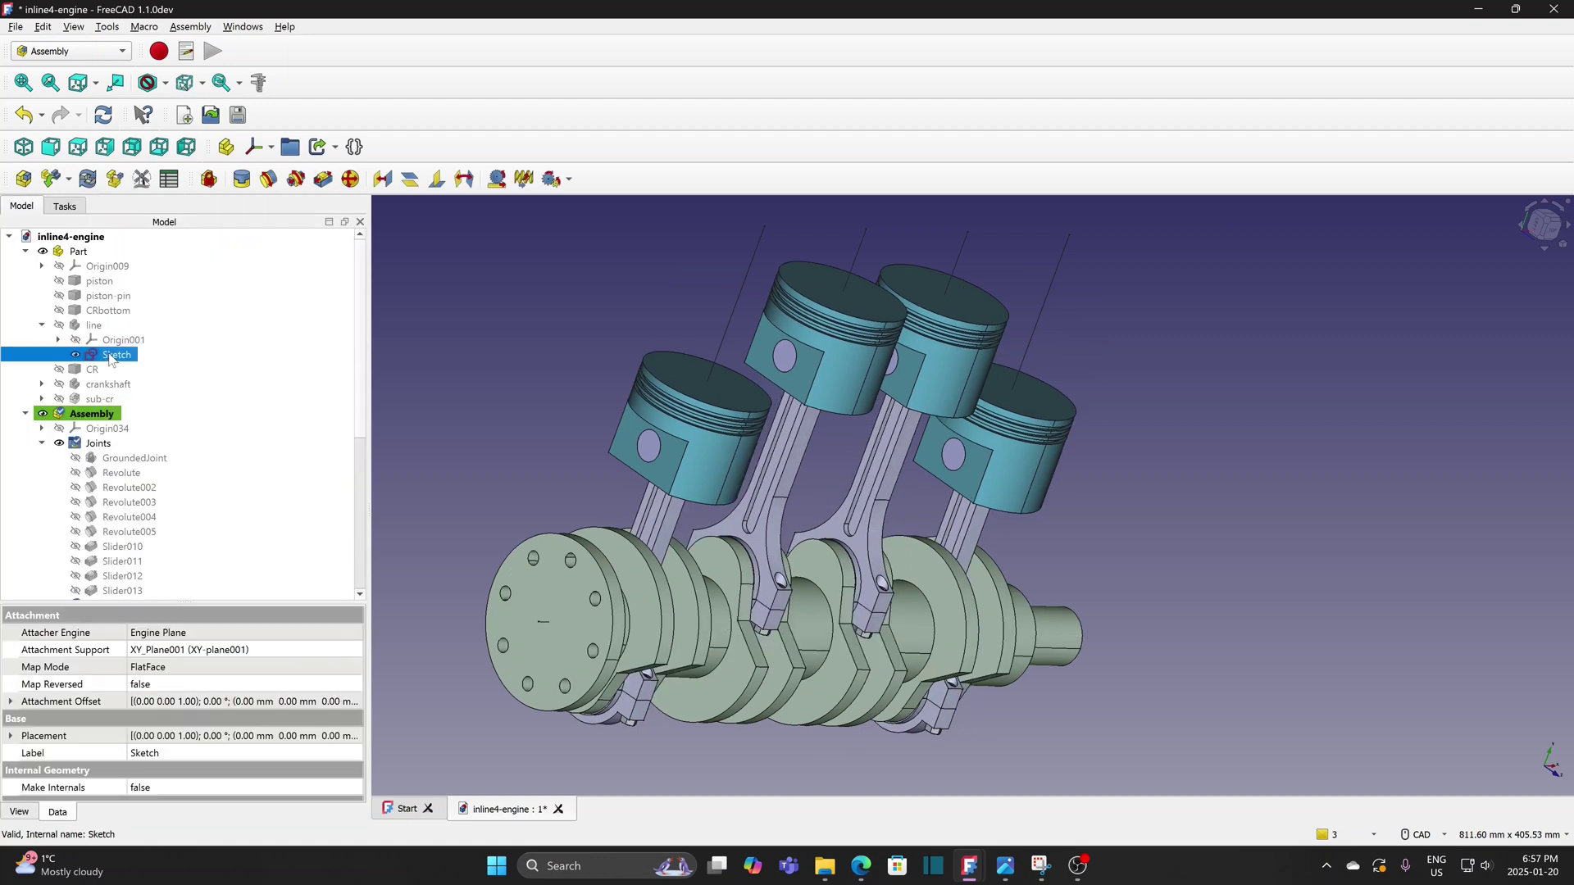
key(space)
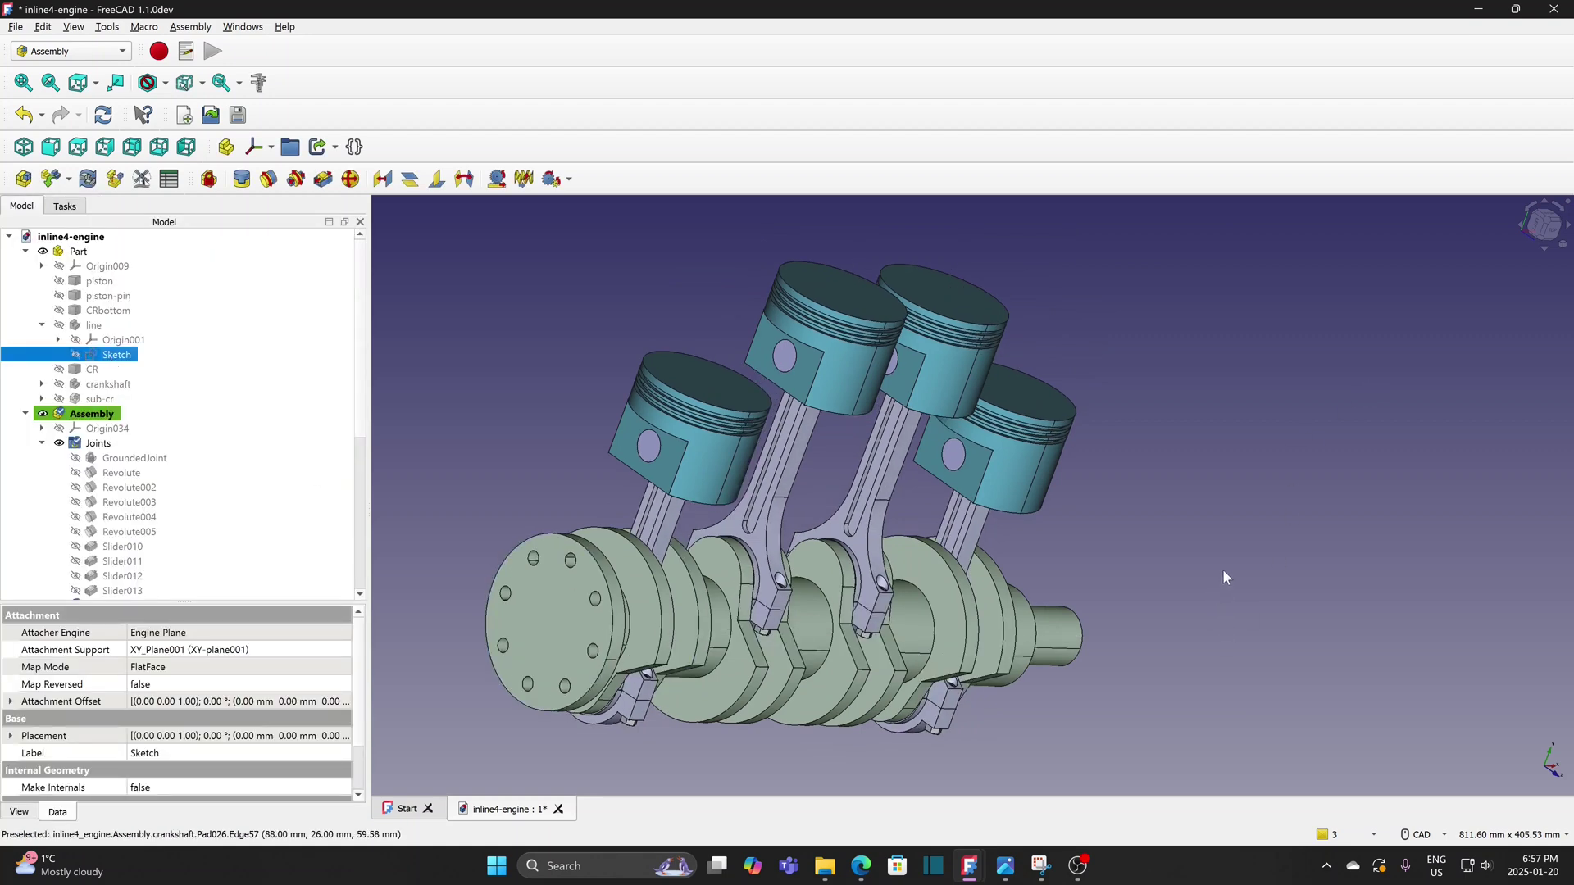
scroll(1222, 569, down, 3)
scroll(754, 623, up, 2)
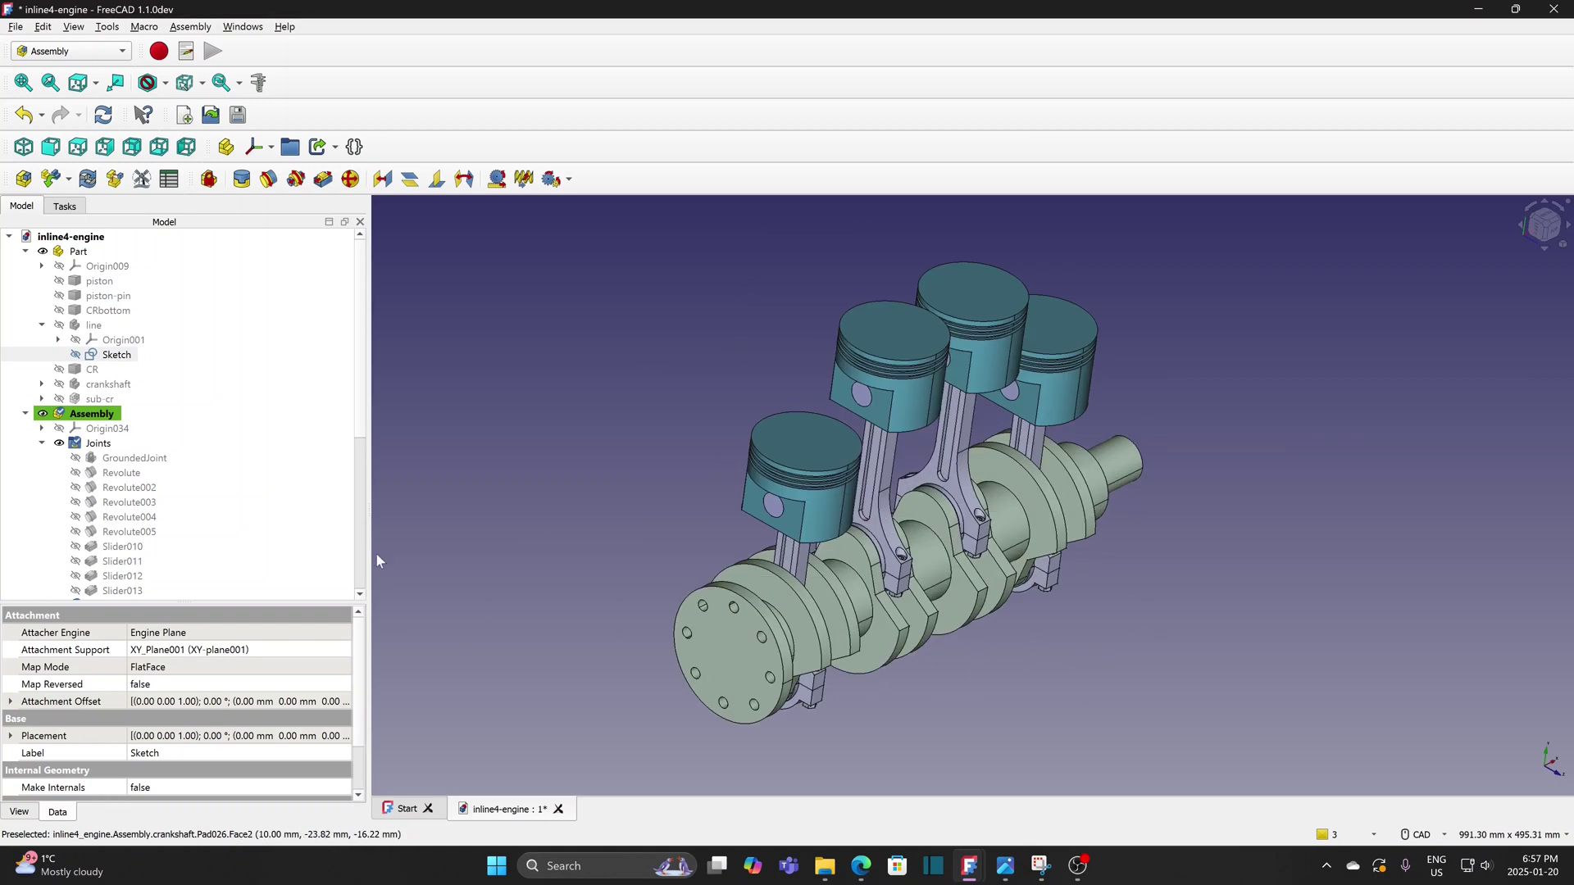
Reopen the stored simulation from the assembly's Simulations group, regenerate its frames and play the engine animation
scroll(361, 439, down, 6)
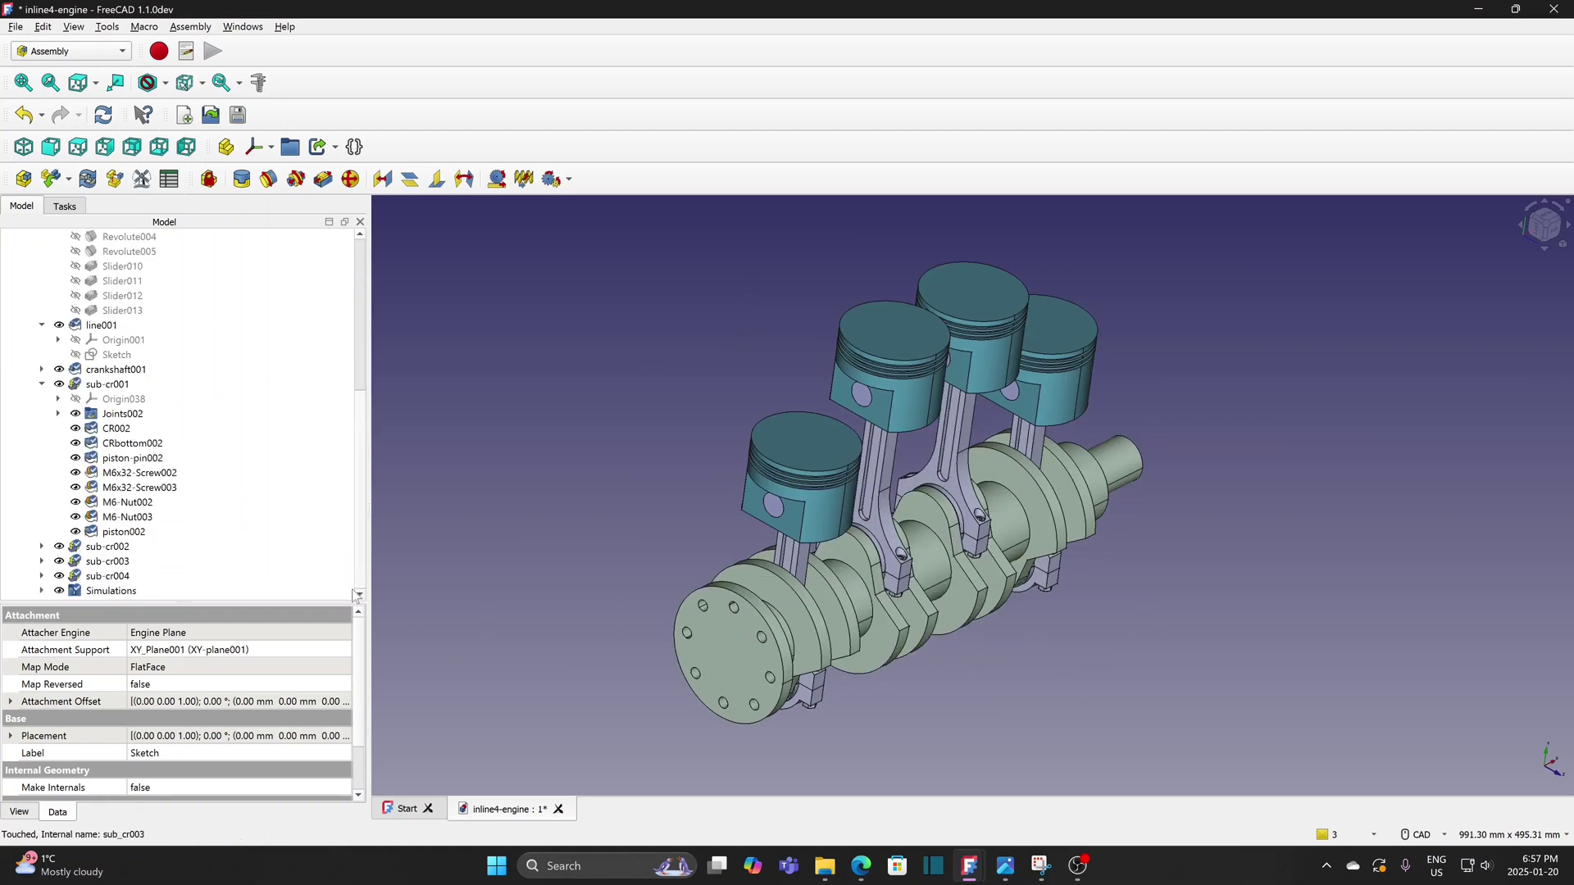
click(41, 590)
double_click(131, 590)
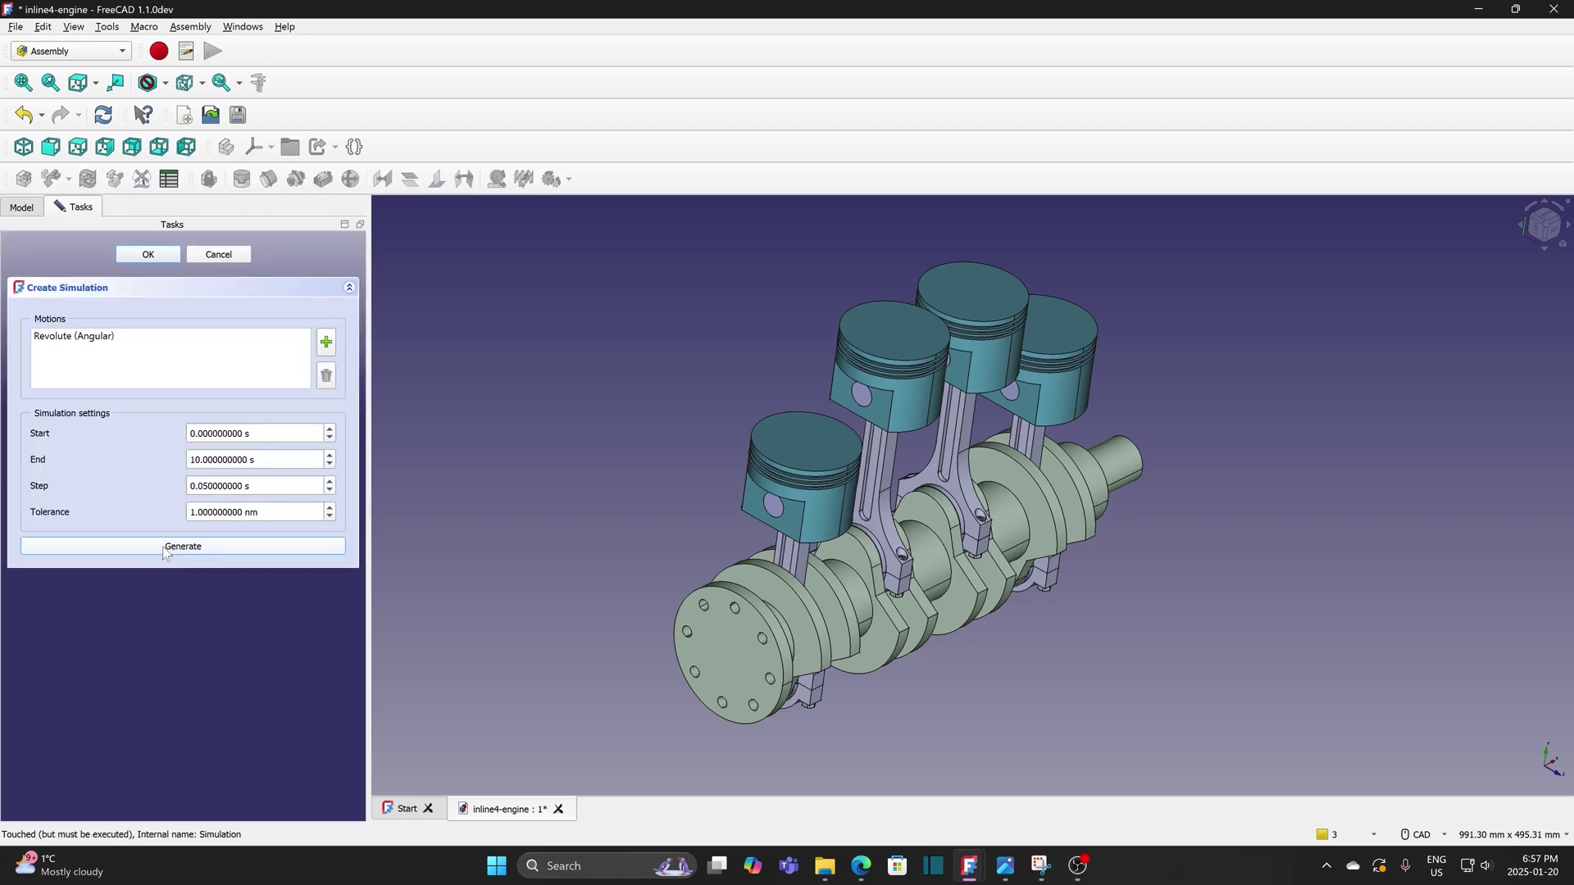
click(166, 547)
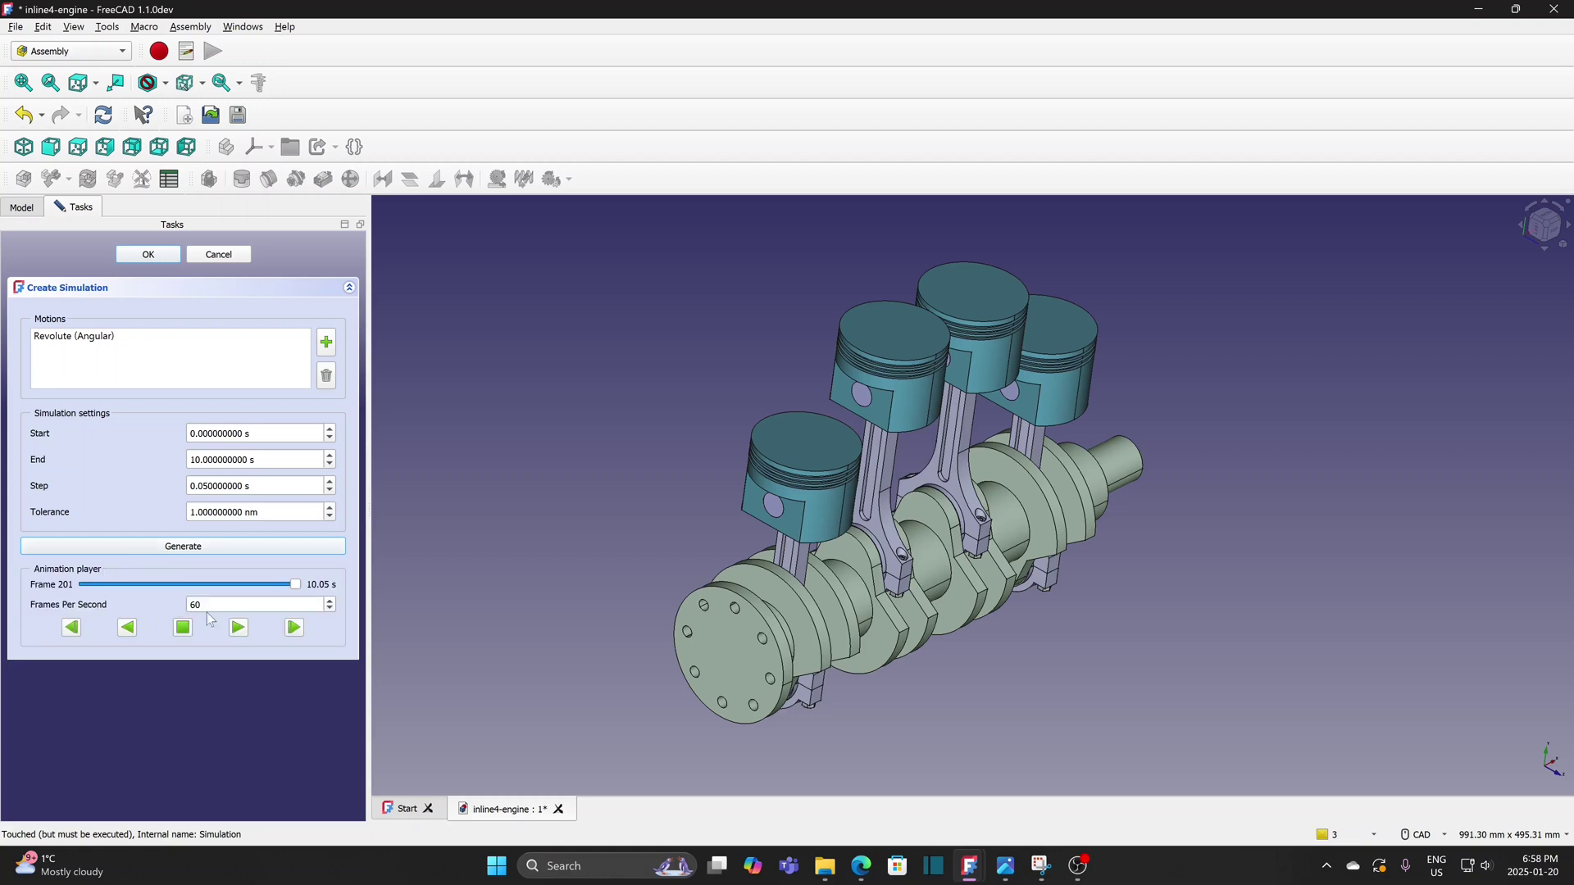
click(238, 628)
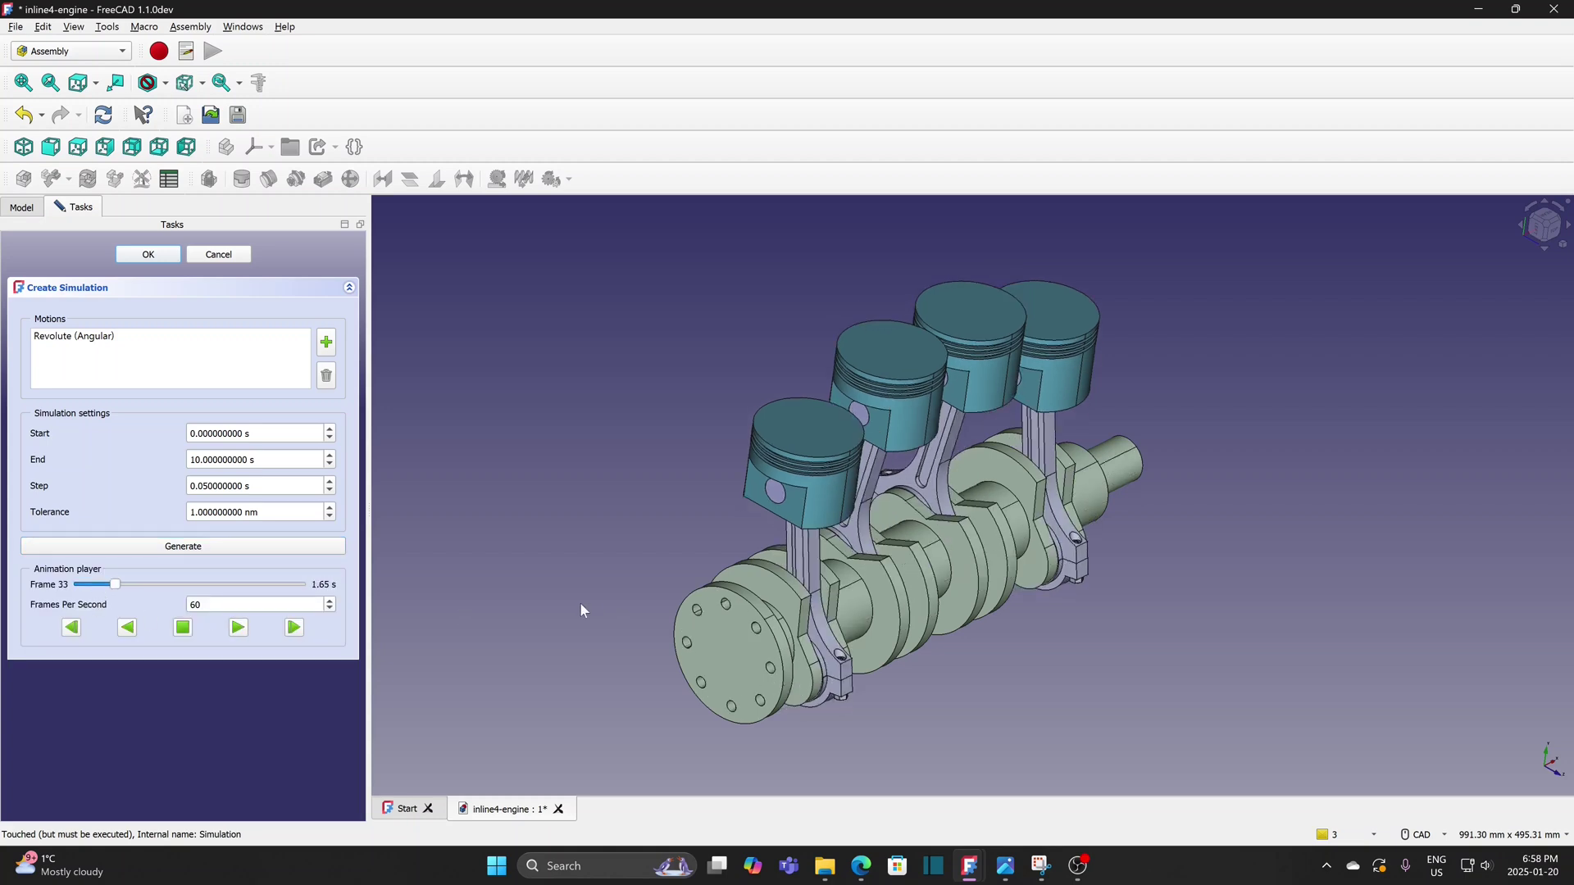